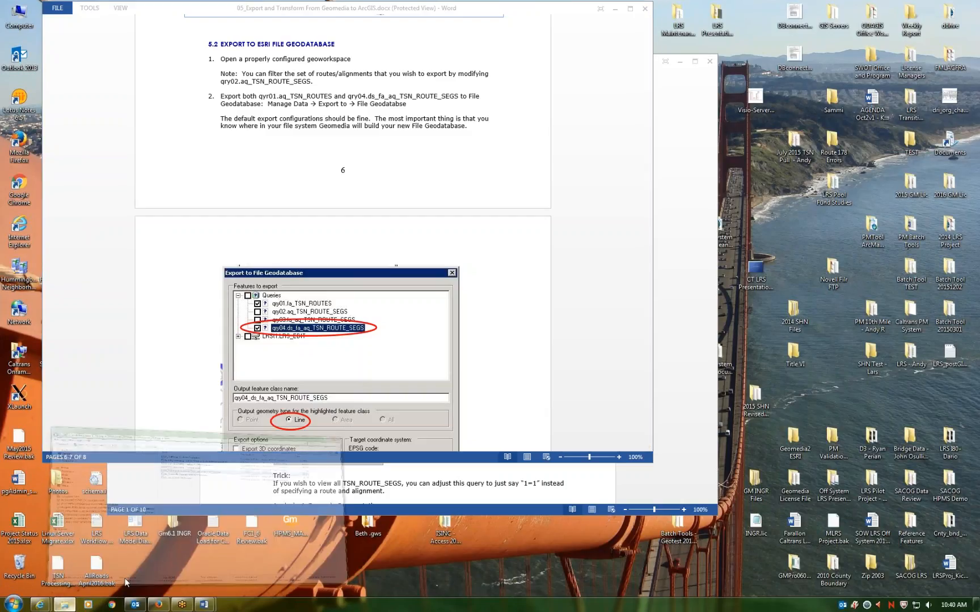
- Open the Export.gws geoworkspace from the geoworkspace folder and minimize the file browser and the On-System QAQC document
left_click(64, 605)
left_click(26, 121)
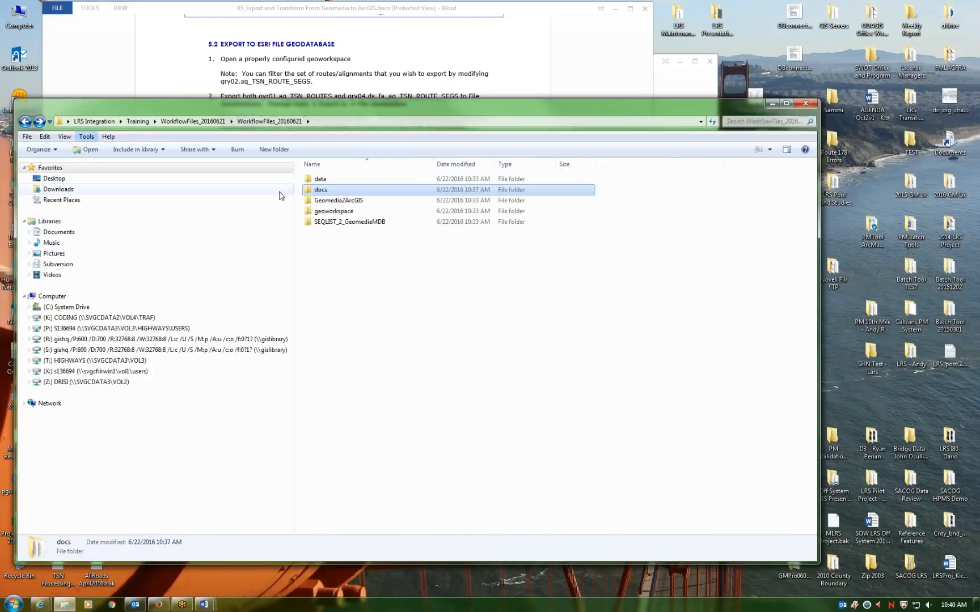
left_click(351, 216)
double_click(351, 215)
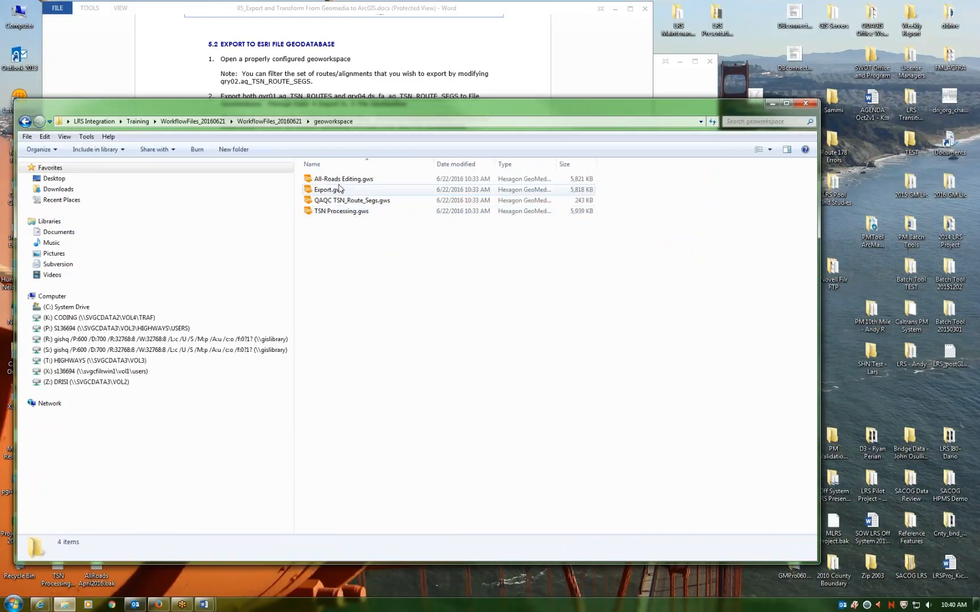
left_click(327, 193)
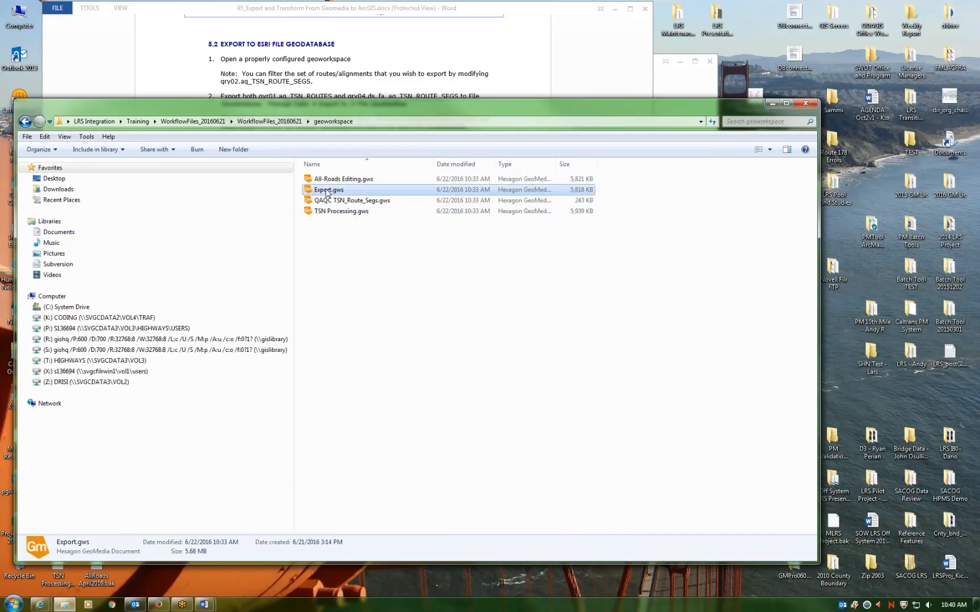
left_click(772, 103)
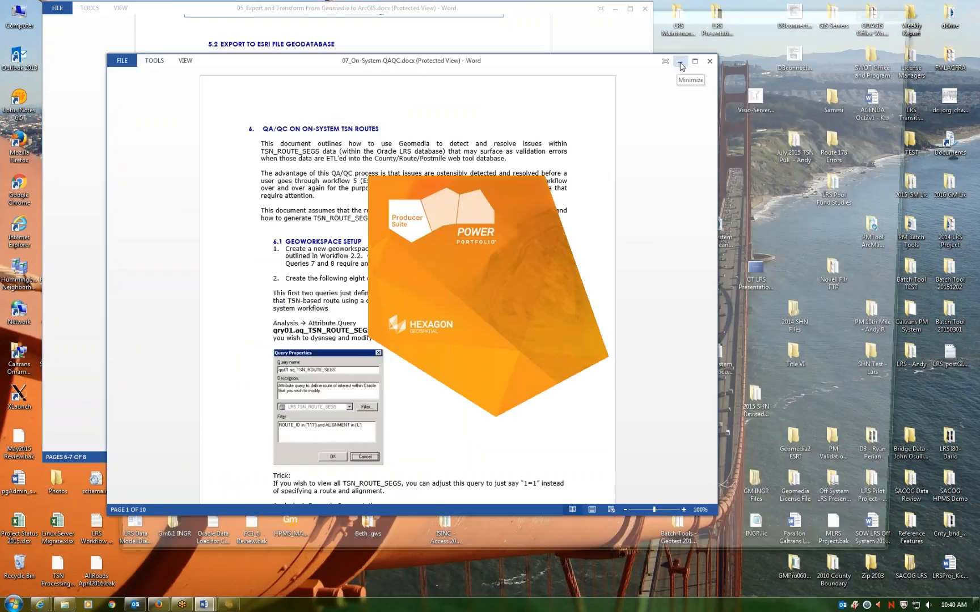
left_click(681, 63)
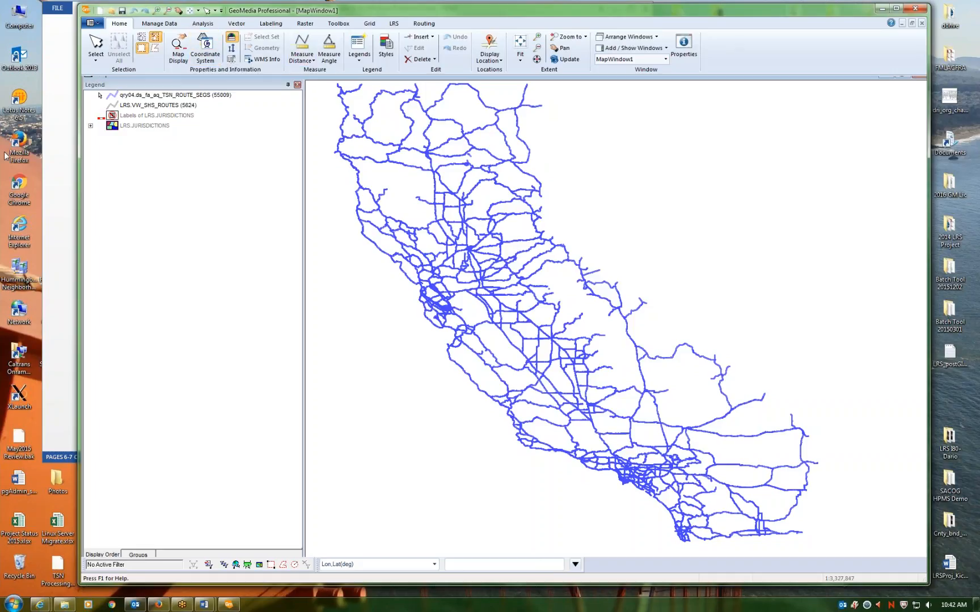
- Switch to the Word workflow document, check which queries section 5.2 says to export, and return to GeoMedia Professional
left_click(62, 166)
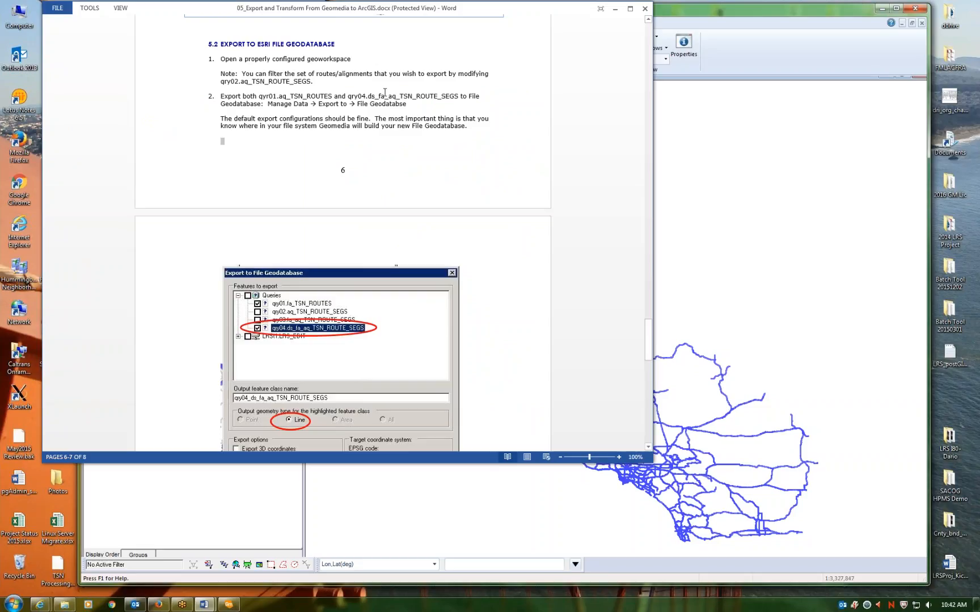
left_click_drag(258, 100, 407, 104)
left_click(440, 119)
left_click(764, 67)
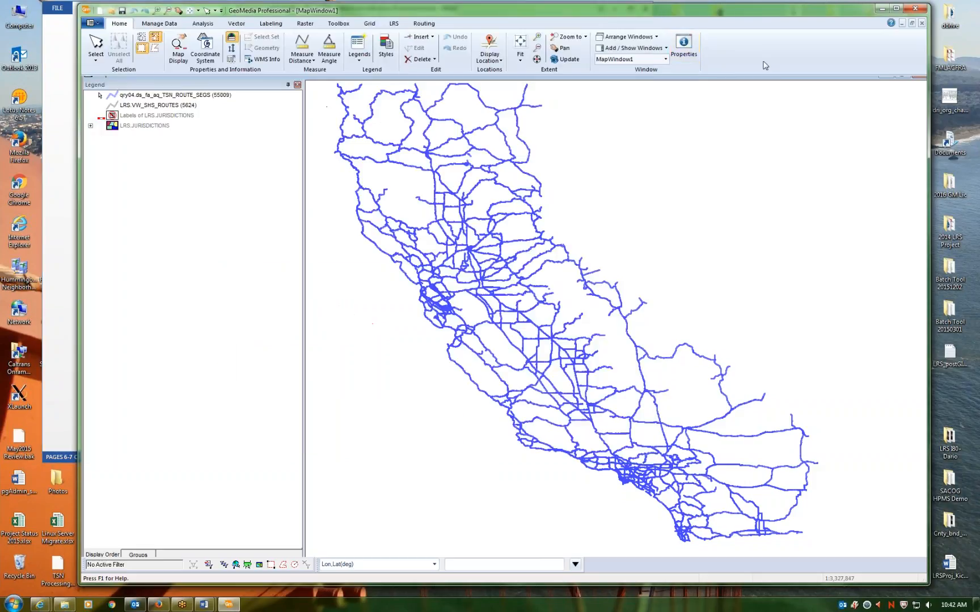
- Open the Export to File Geodatabase settings and move the dialog clear of the document window's area
left_click(159, 24)
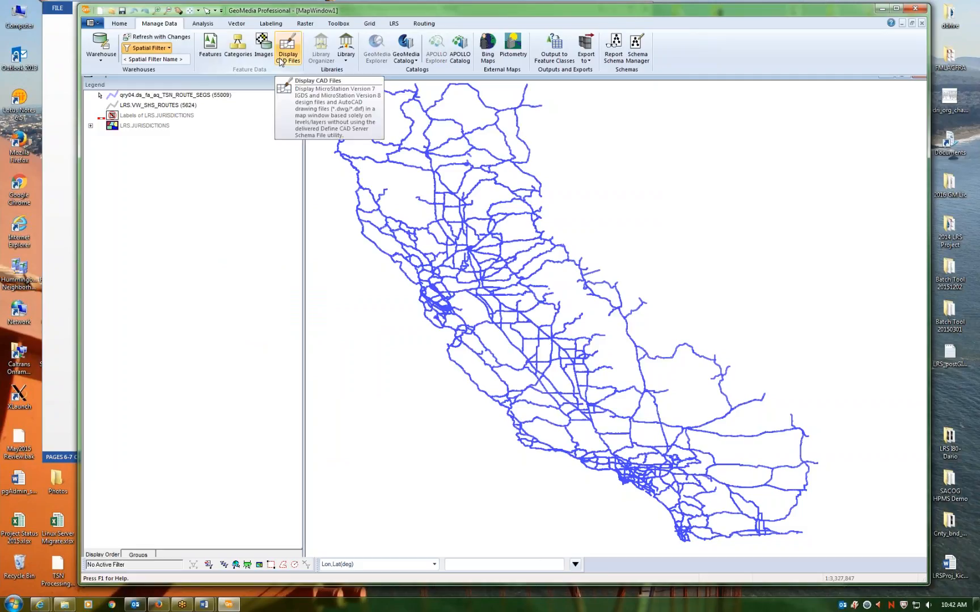
left_click(589, 62)
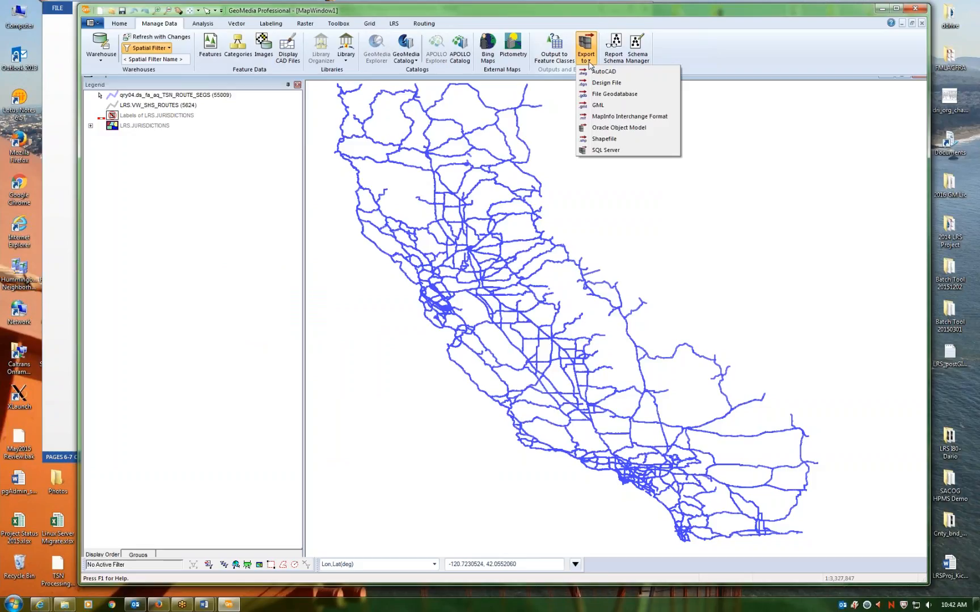
left_click(605, 95)
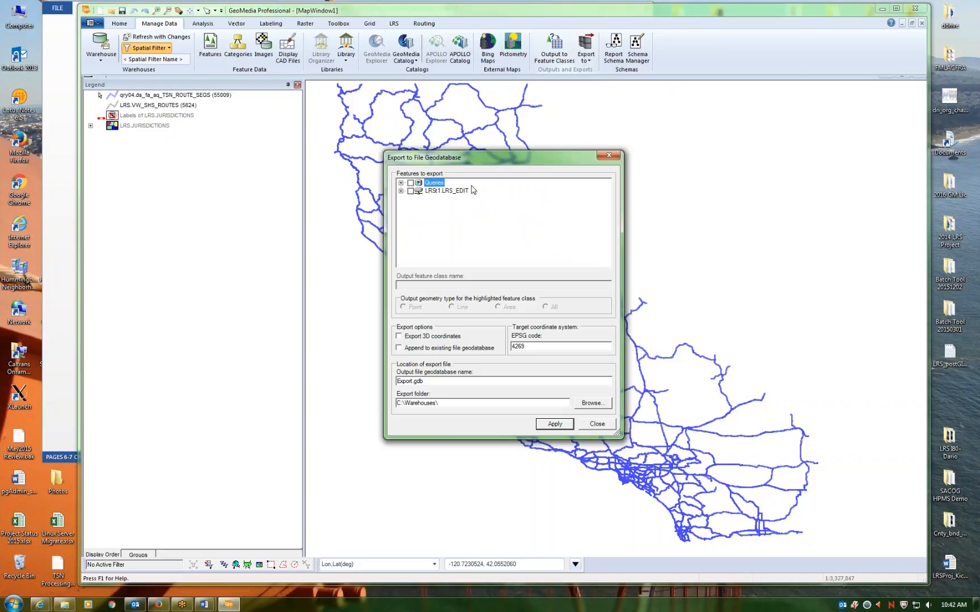
left_click_drag(505, 164, 652, 151)
- Review the Word document's File Geodatabase export settings, the qry04 warning and the shapefile workaround note, and return to the export dialog
left_click(67, 187)
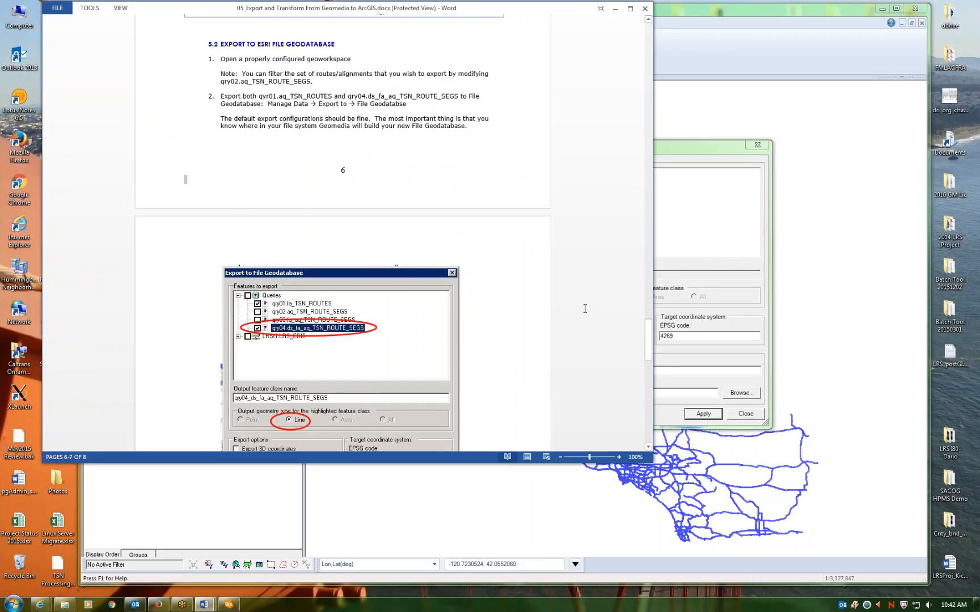
scroll(582, 309, "down", 3)
scroll(581, 308, "down", 5)
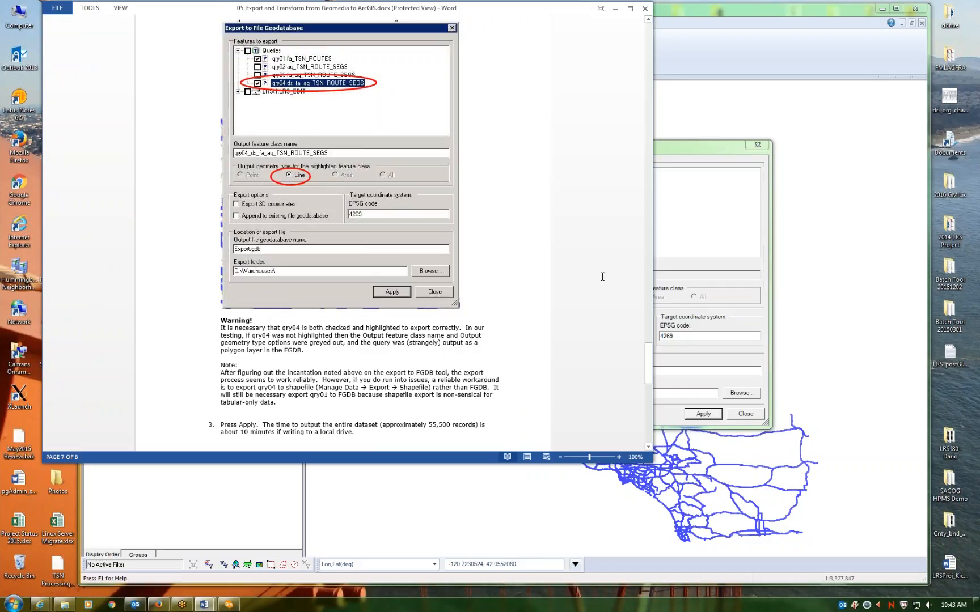
scroll(602, 276, "down", 1)
scroll(602, 277, "up", 6)
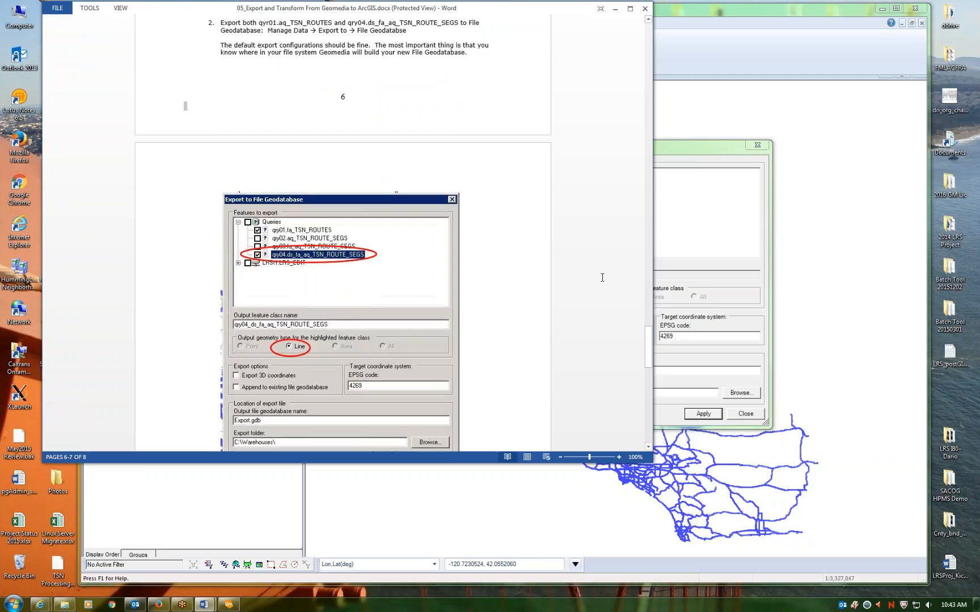
scroll(602, 277, "up", 2)
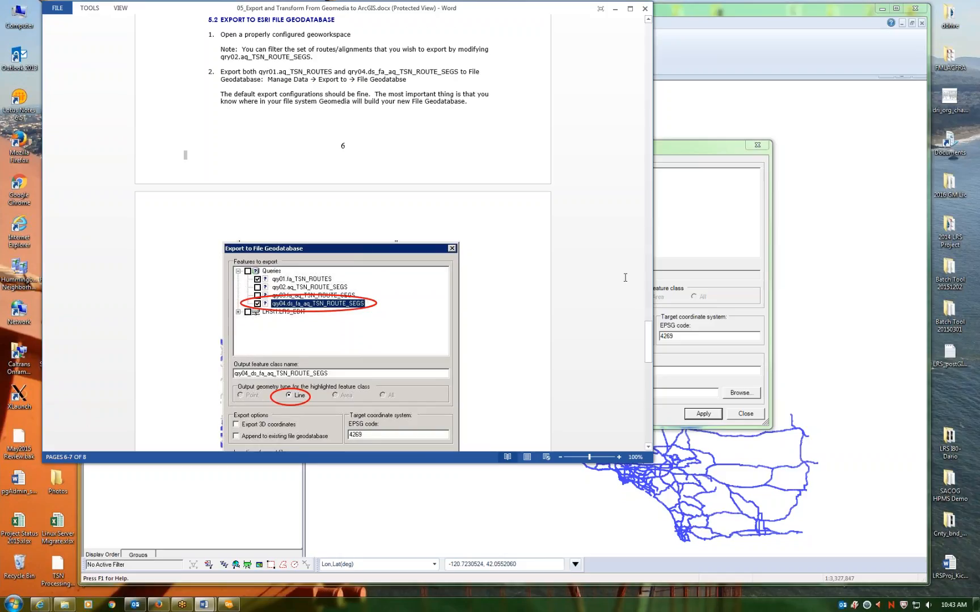
scroll(392, 388, "down", 5)
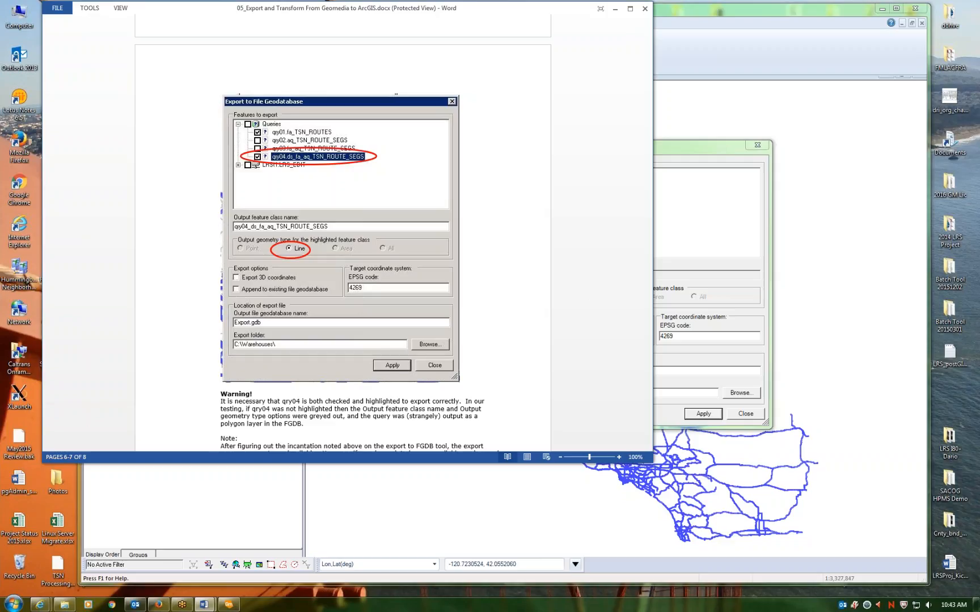
scroll(590, 292, "up", 3)
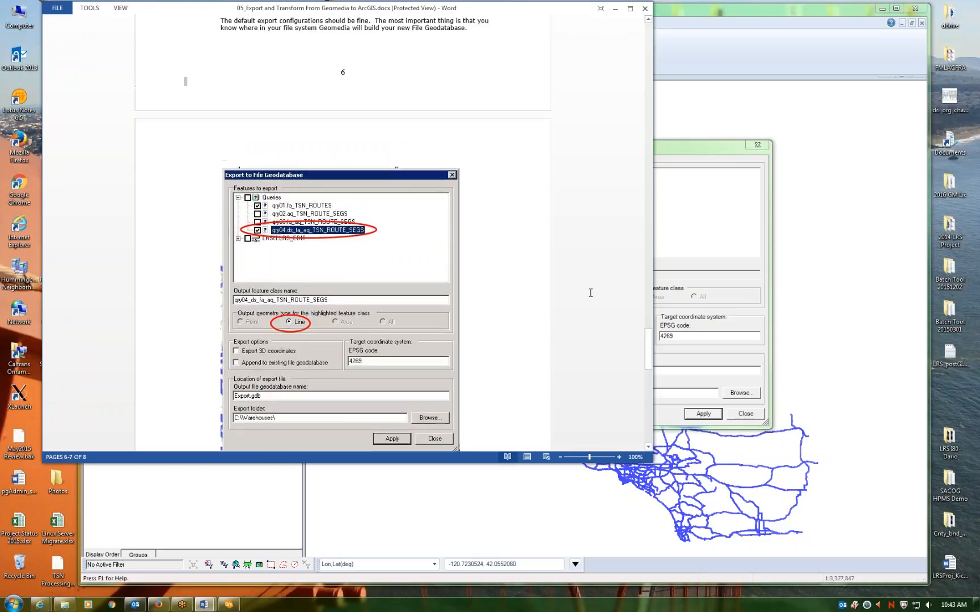
scroll(591, 293, "down", 3)
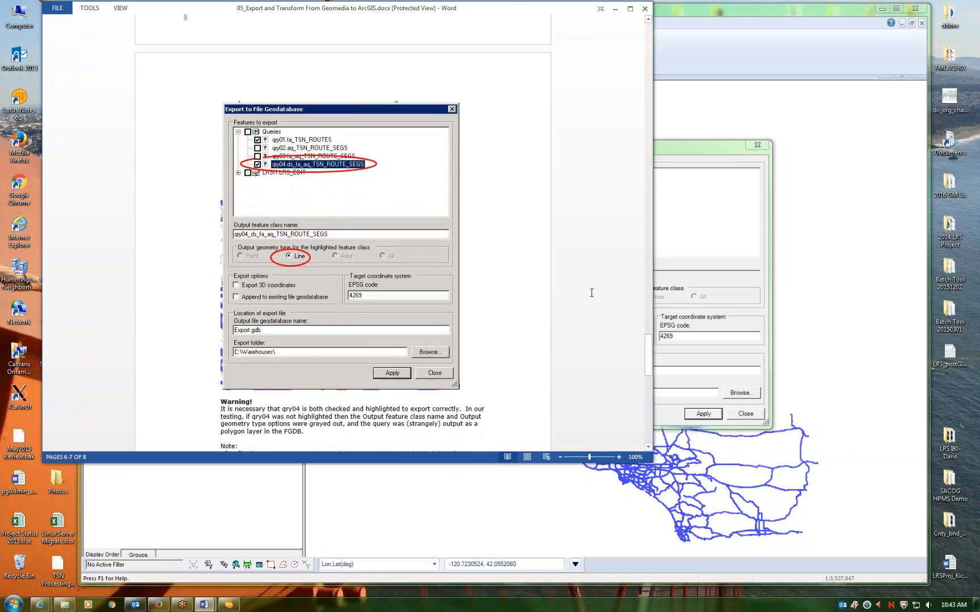
scroll(592, 292, "down", 1)
scroll(590, 299, "down", 3)
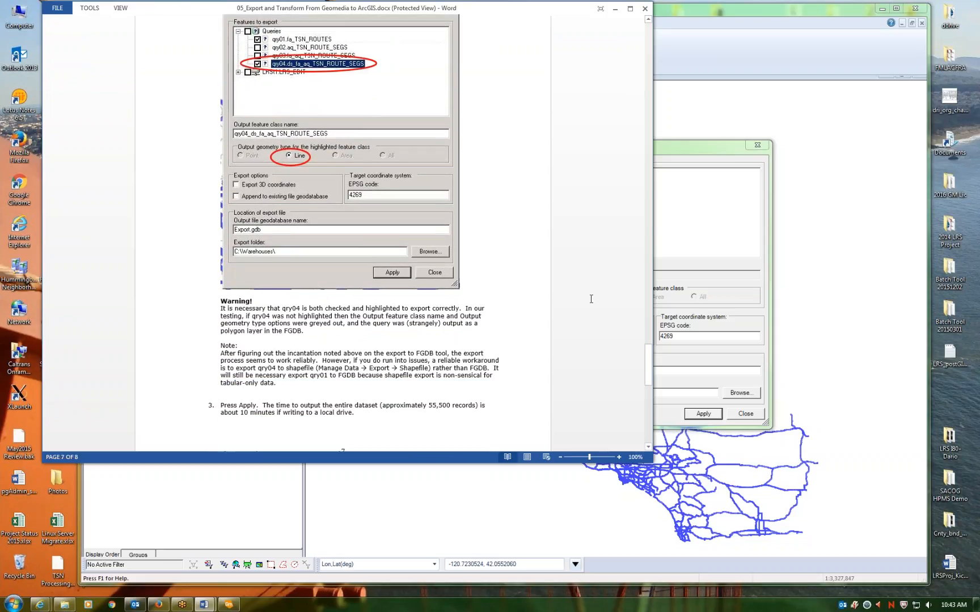
scroll(591, 299, "down", 1)
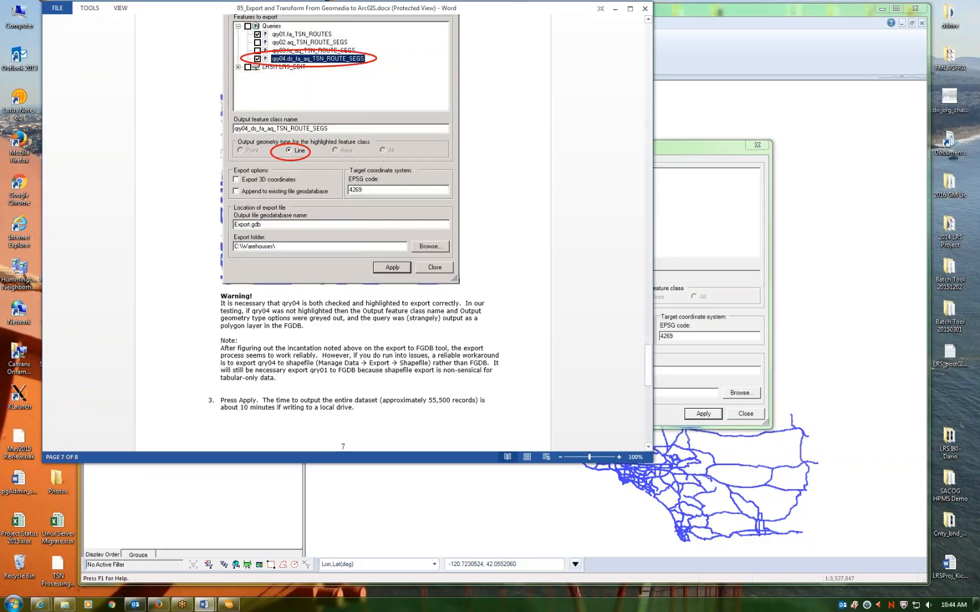
left_click(686, 150)
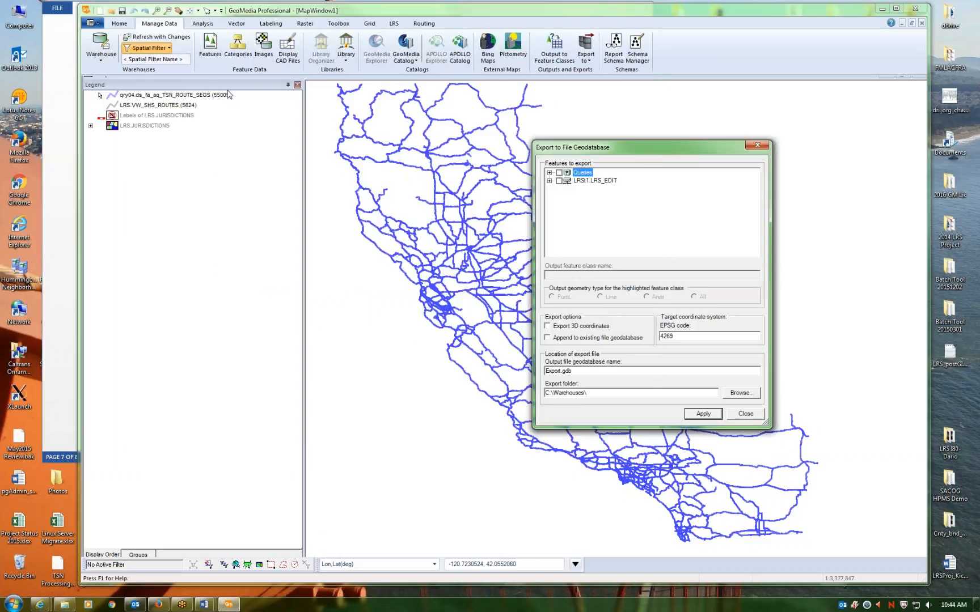
- Mark qry01.fa_TSN_ROUTES and qry04.ds_fa_aq_TSN_ROUTE_SEGS for the File Geodatabase export, and close the dialog without applying
left_click_drag(662, 151, 694, 125)
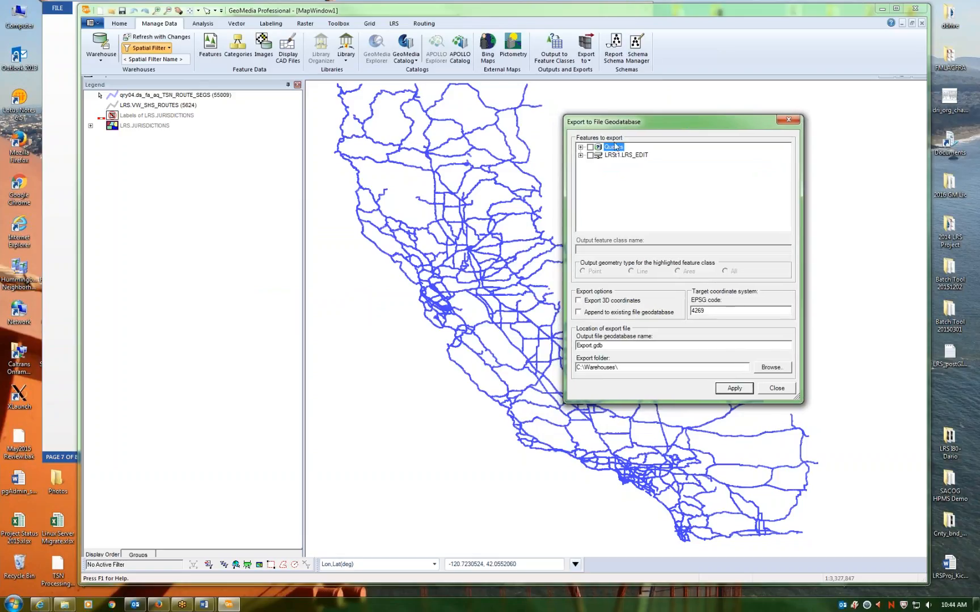
left_click(580, 148)
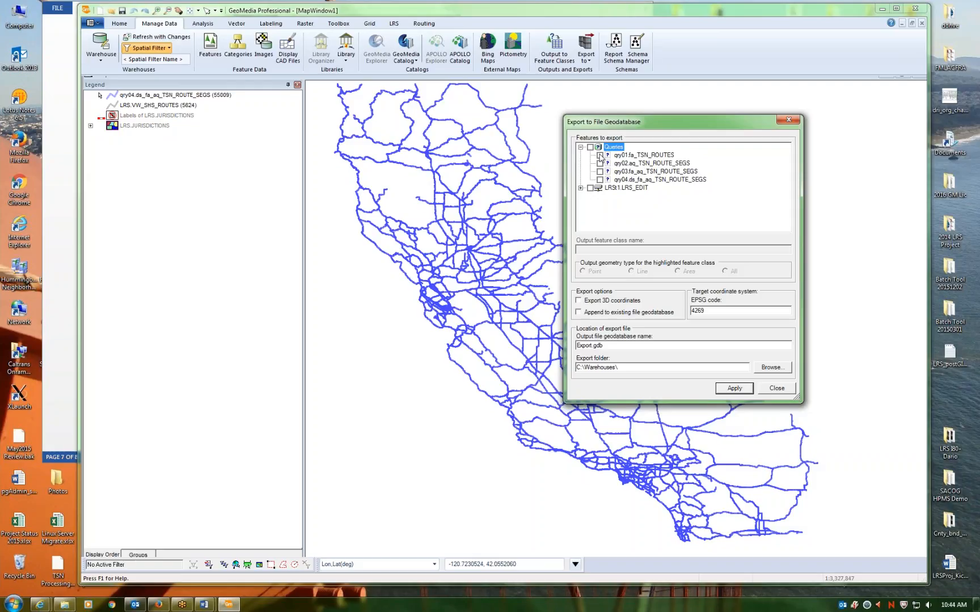
left_click(600, 156)
left_click(645, 180)
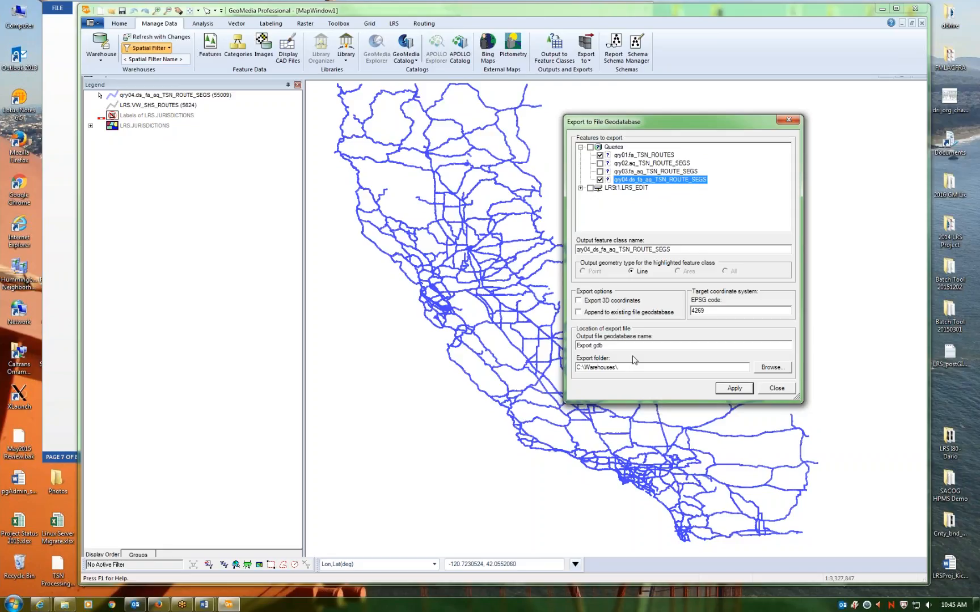
left_click(600, 179)
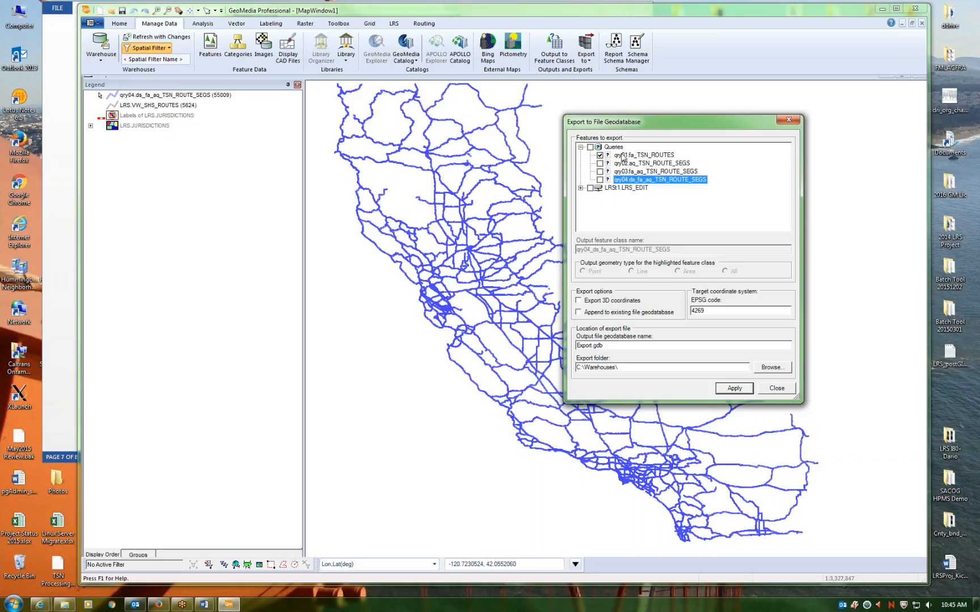
left_click(599, 180)
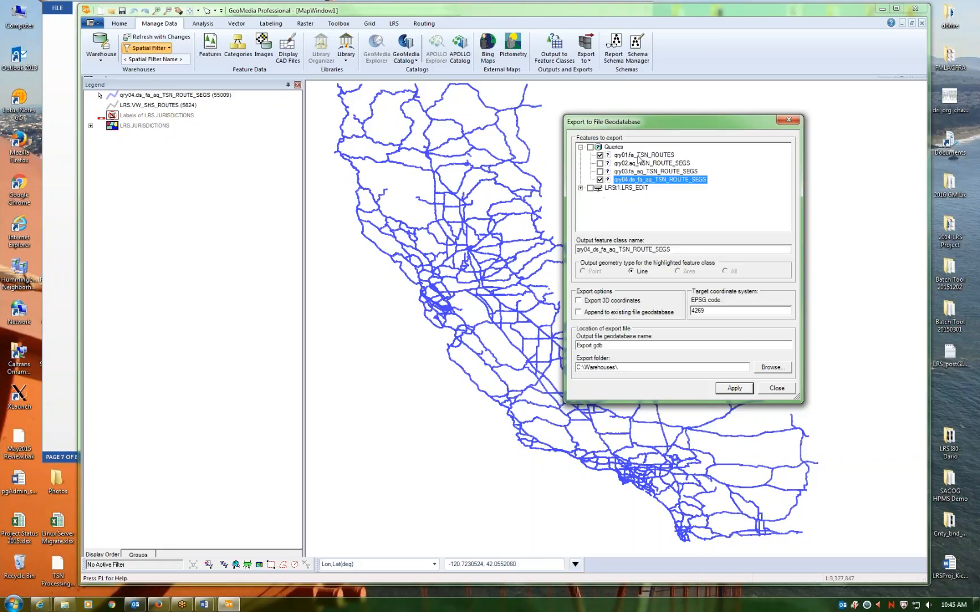
left_click(647, 157)
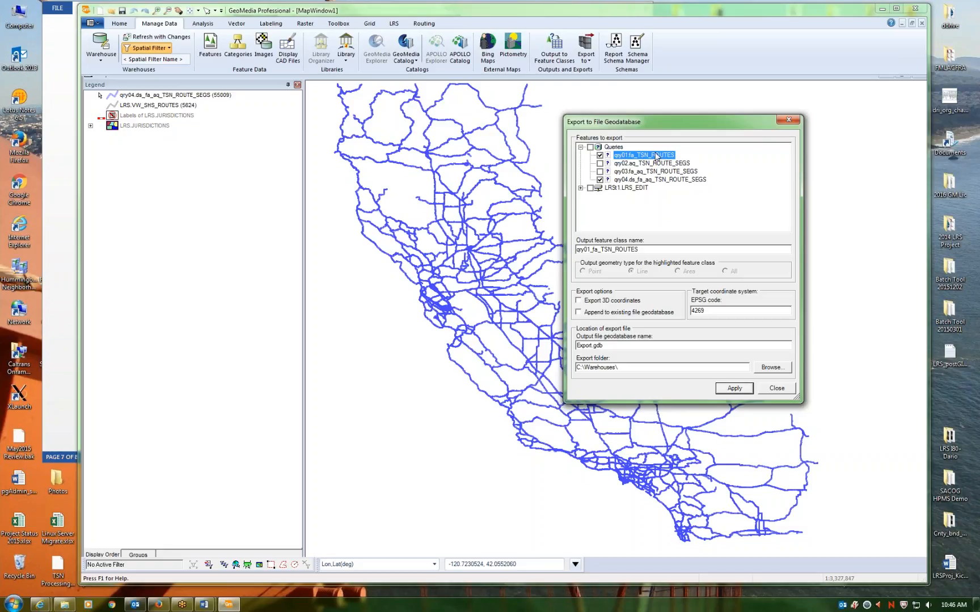
left_click(777, 390)
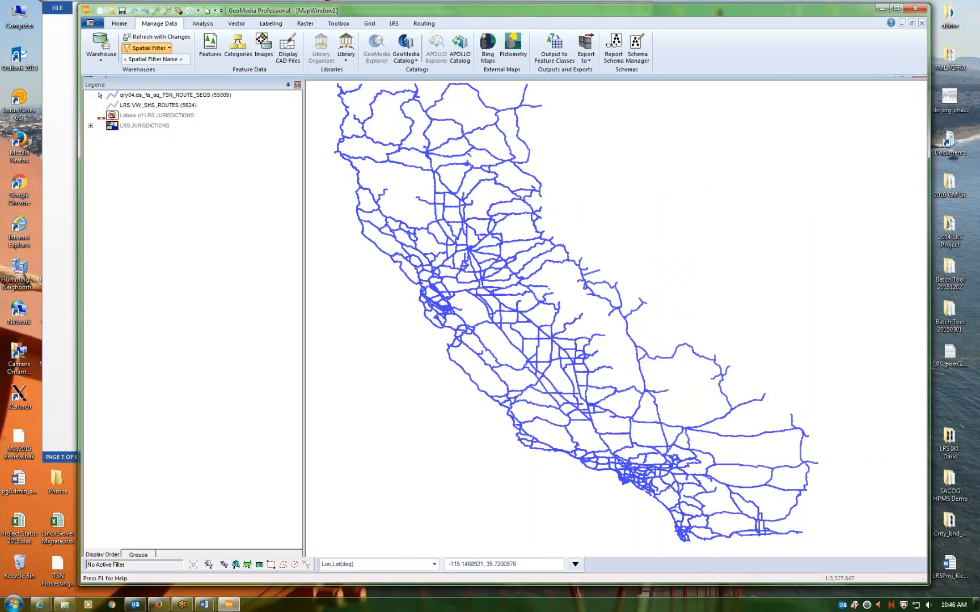
- Open the properties of the qry02.aq_TSN_ROUTE_SEGS query from the list of queries
left_click(203, 23)
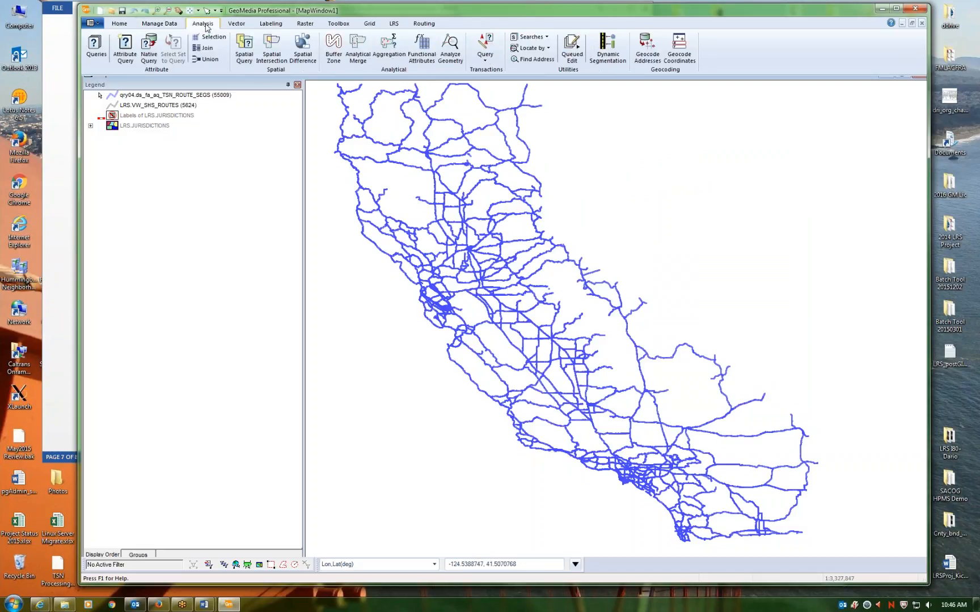
left_click(98, 54)
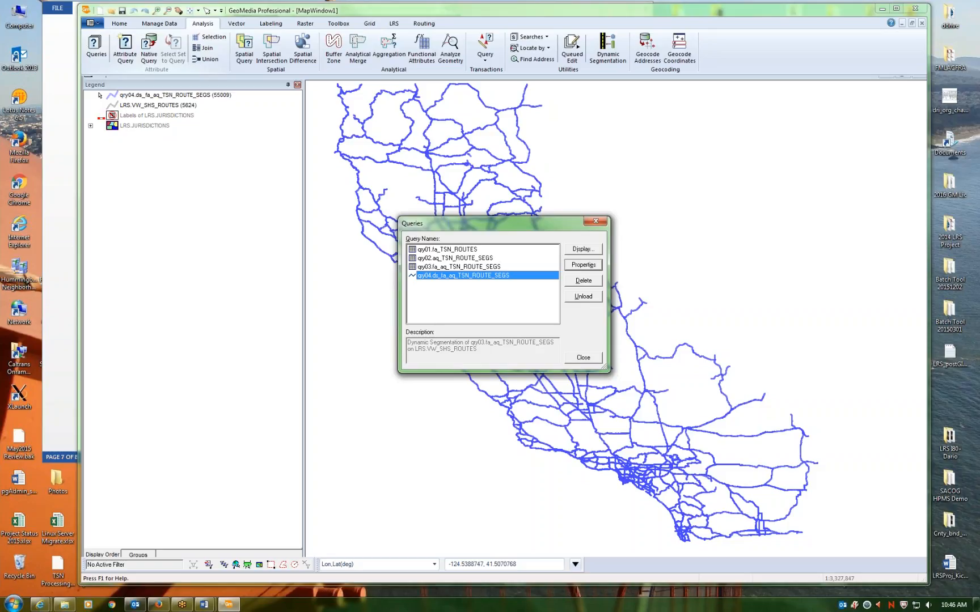
left_click(471, 259)
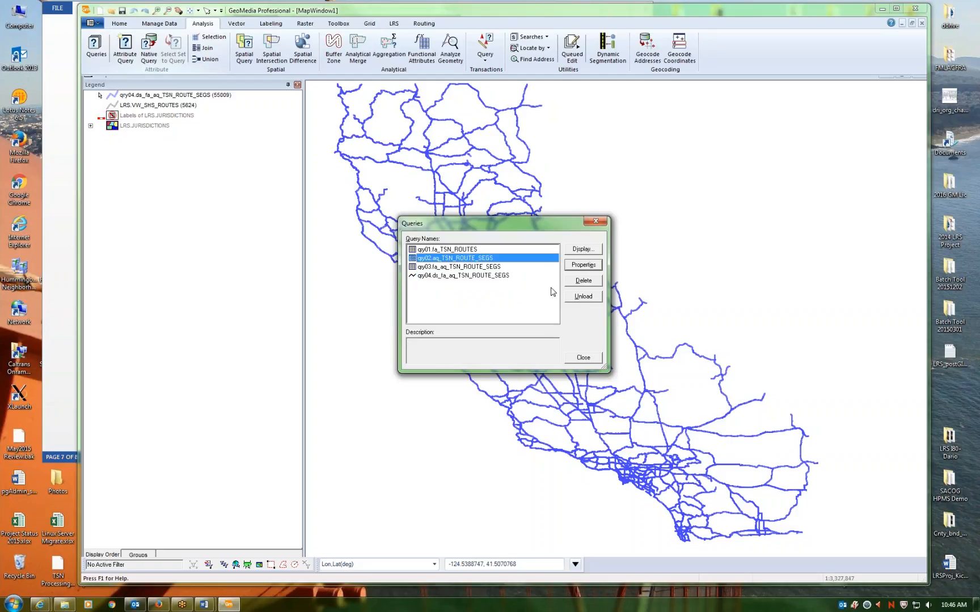
left_click(579, 269)
left_click_drag(520, 222, 522, 189)
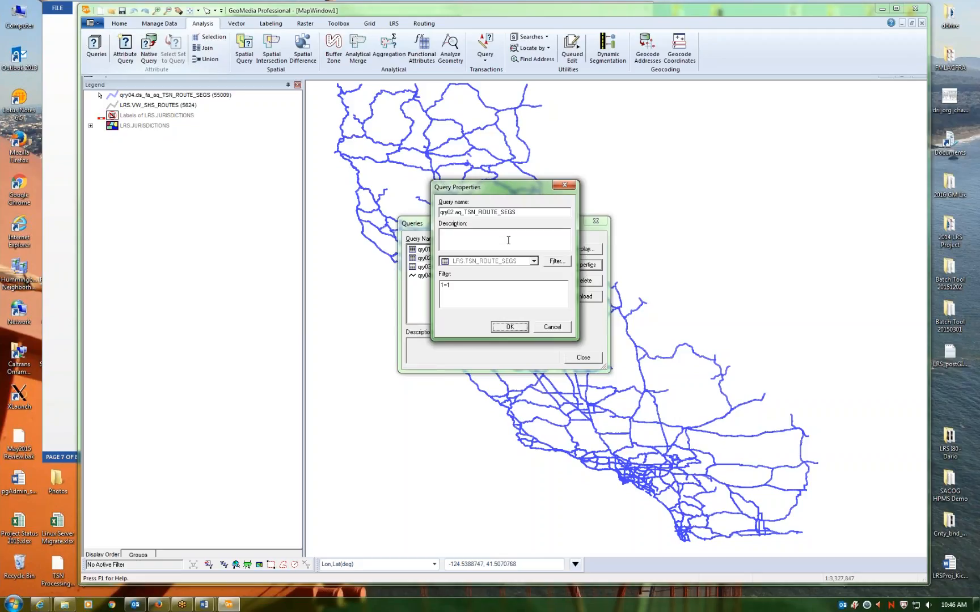
- Open the filter of qry02.aq_TSN_ROUTE_SEGS and look through the attributes available for filtering
left_click(554, 264)
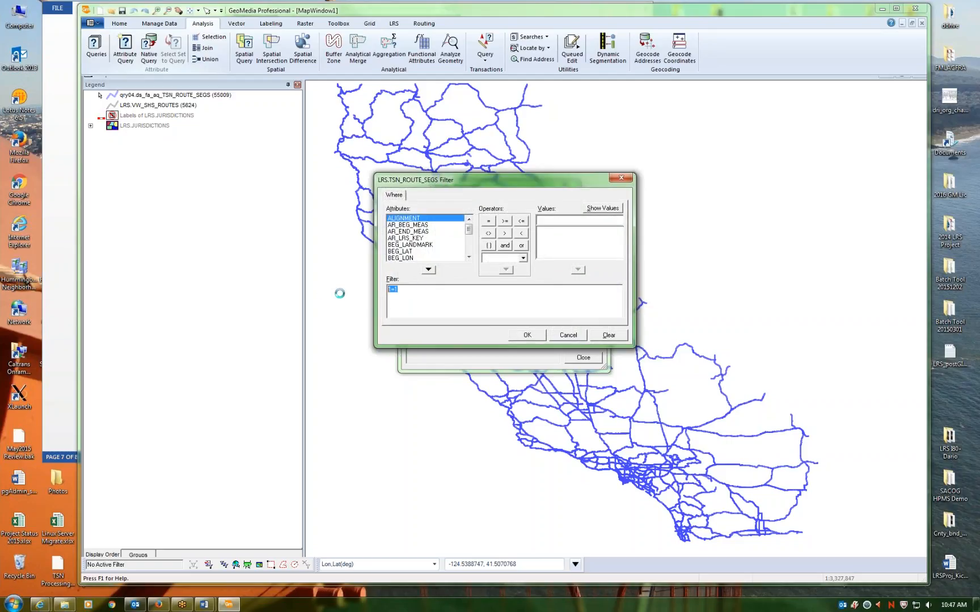
left_click(470, 246)
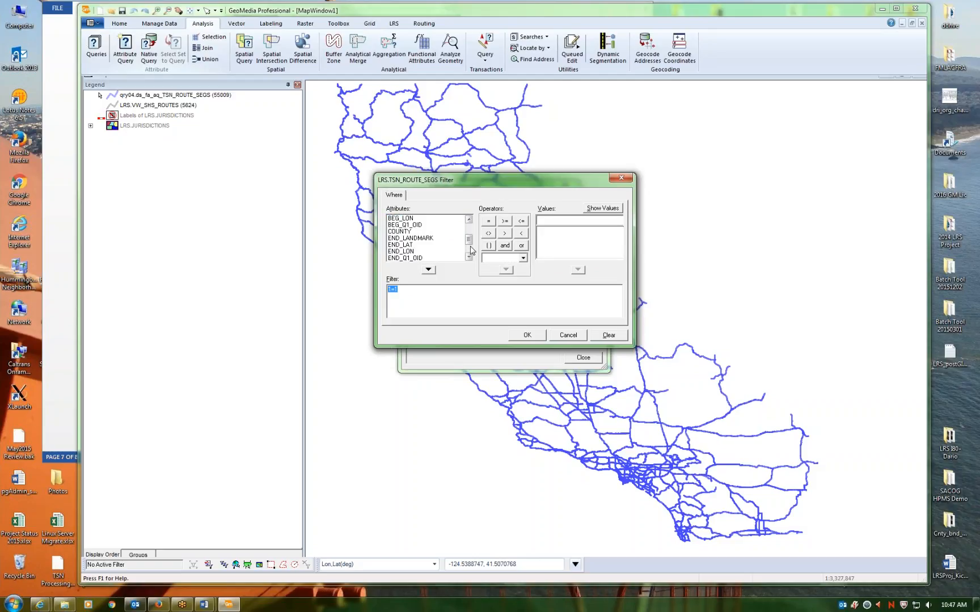
left_click(469, 256)
left_click(469, 257)
left_click(469, 258)
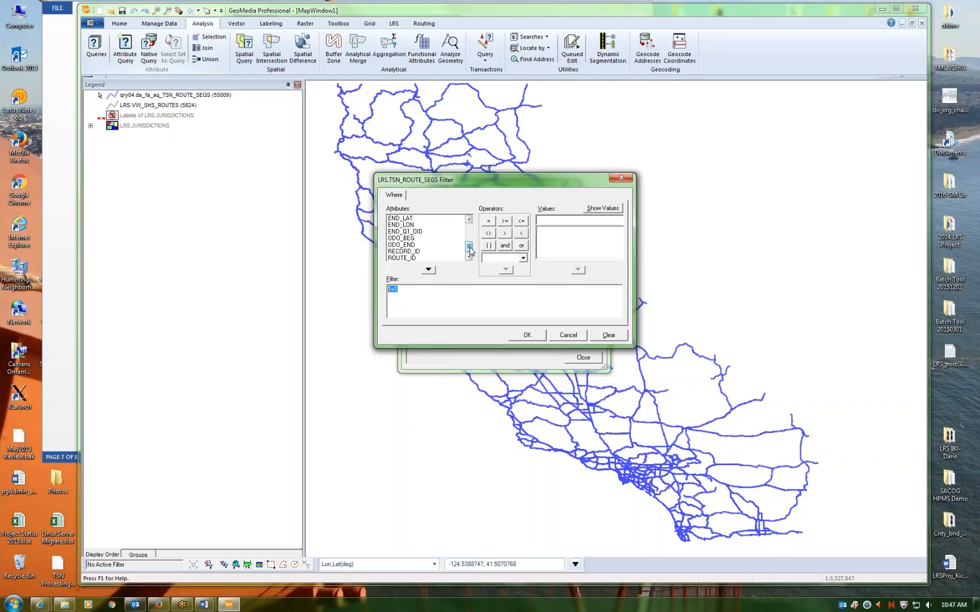
left_click_drag(469, 251, 472, 222)
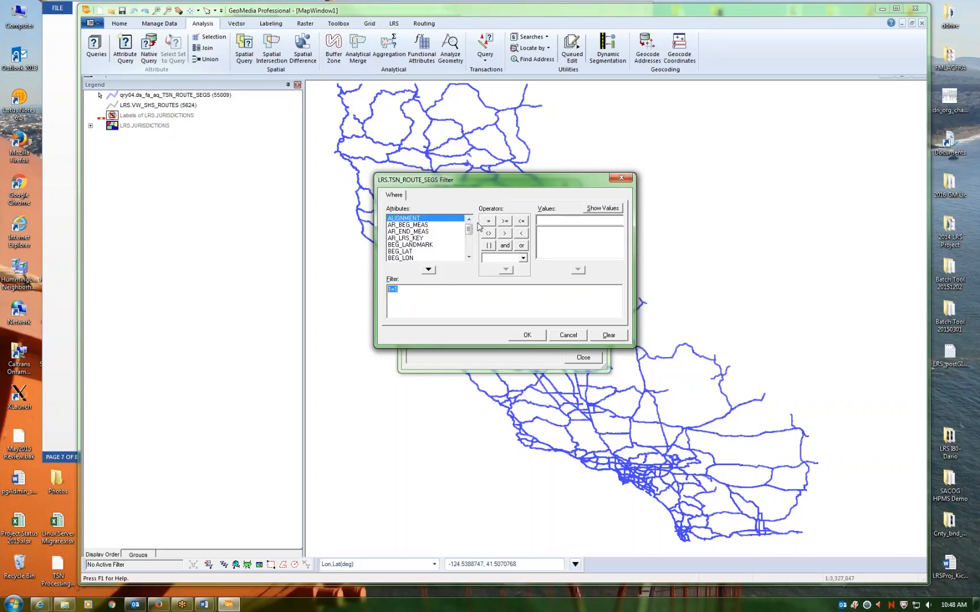
- Replace the existing filter of LRS.TSN_ROUTE_SEGS with the start of a ROUTE_ID = condition and load the attribute's values
left_click_drag(524, 181, 424, 245)
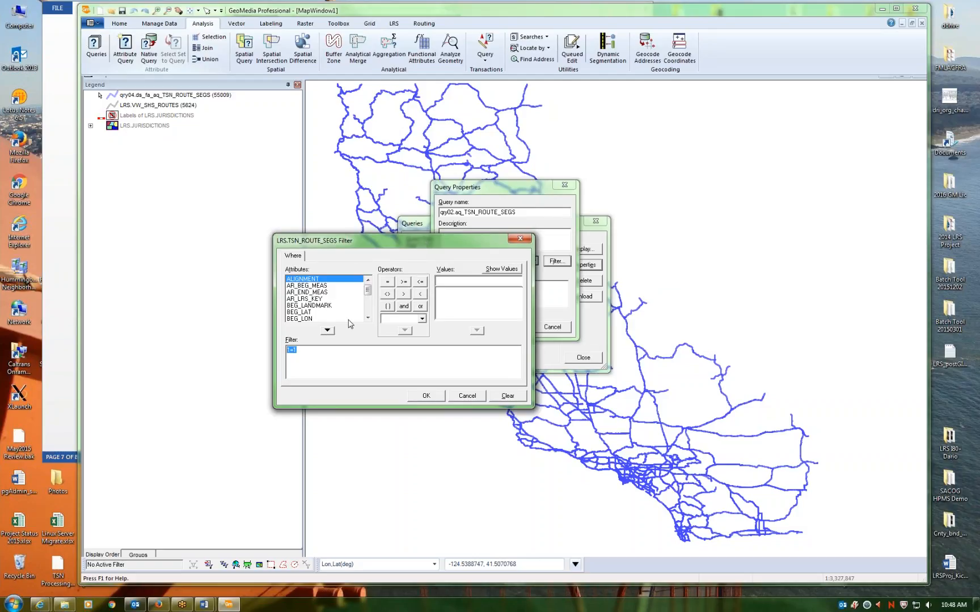
scroll(369, 310, "down", 4)
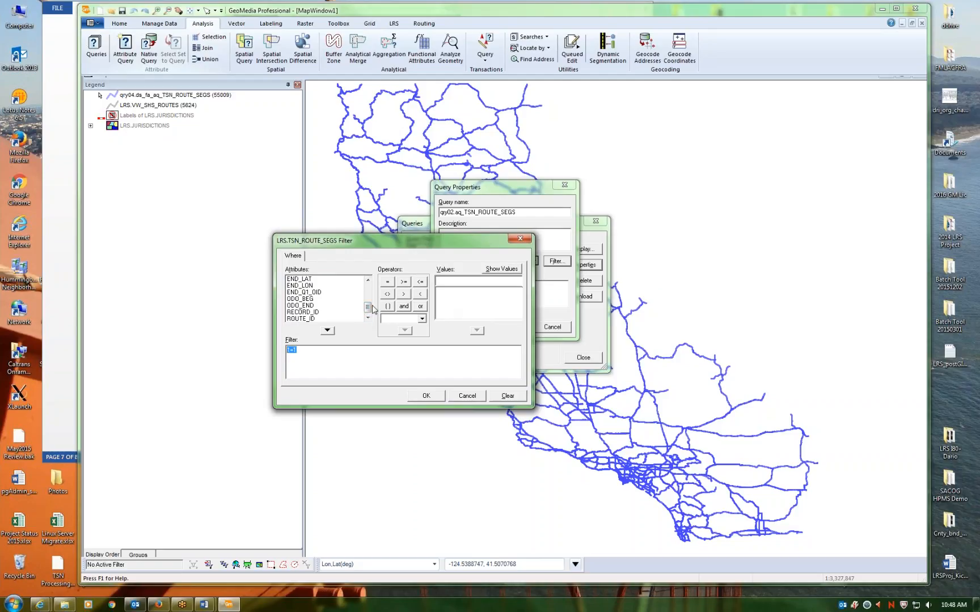
left_click_drag(368, 307, 369, 288)
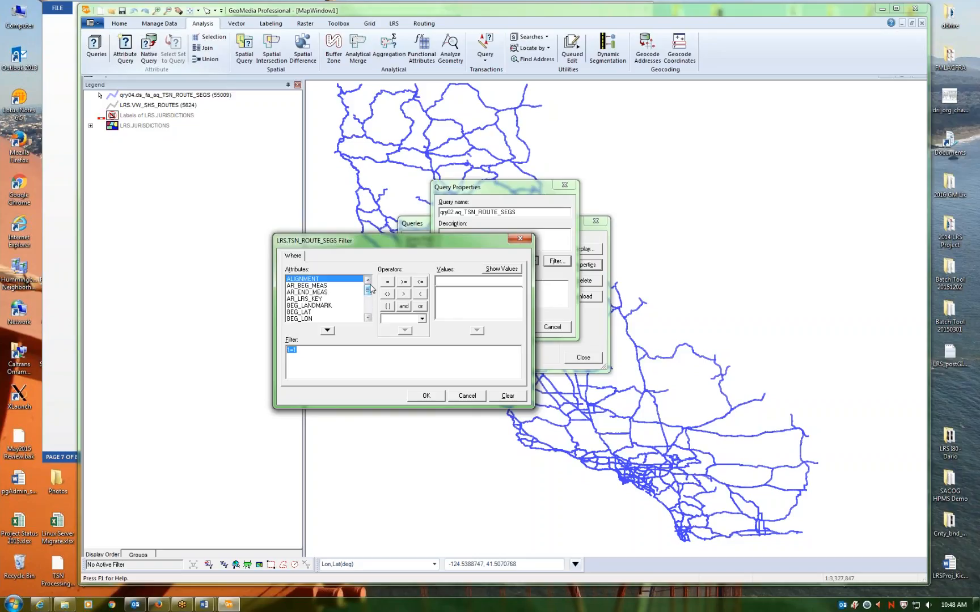
left_click(326, 300)
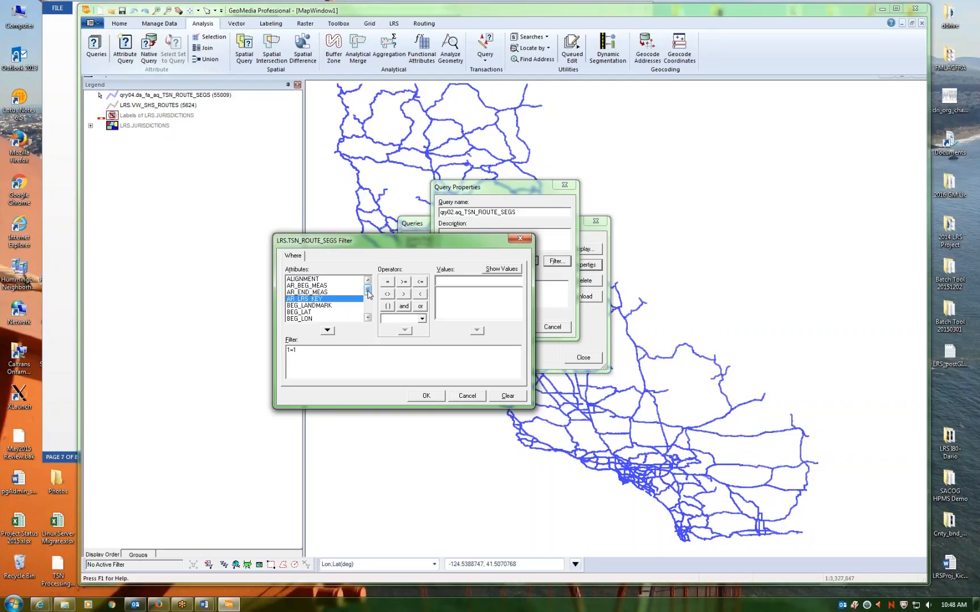
left_click_drag(367, 293, 368, 309)
left_click_drag(304, 349, 244, 350)
key("Delete")
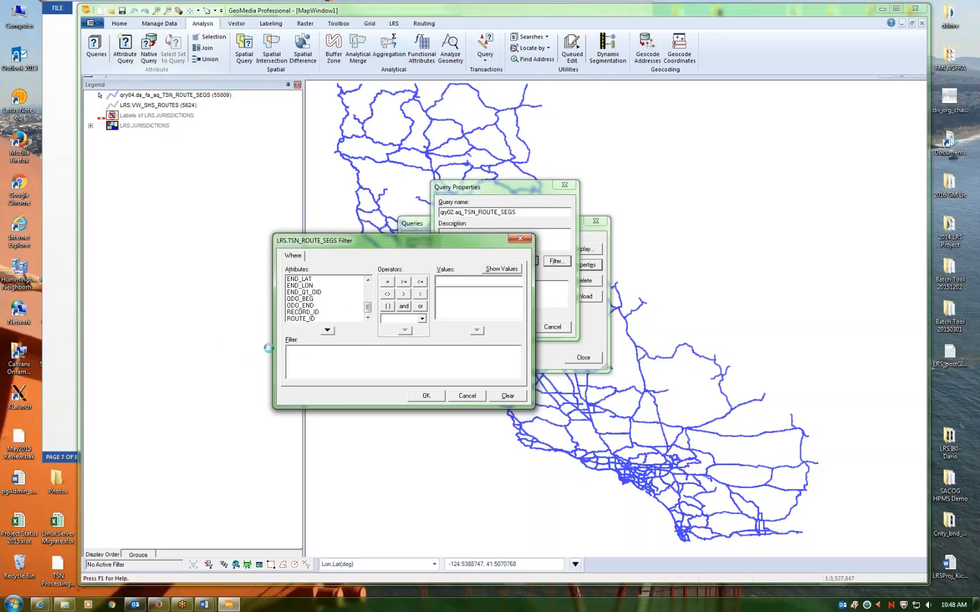
double_click(304, 320)
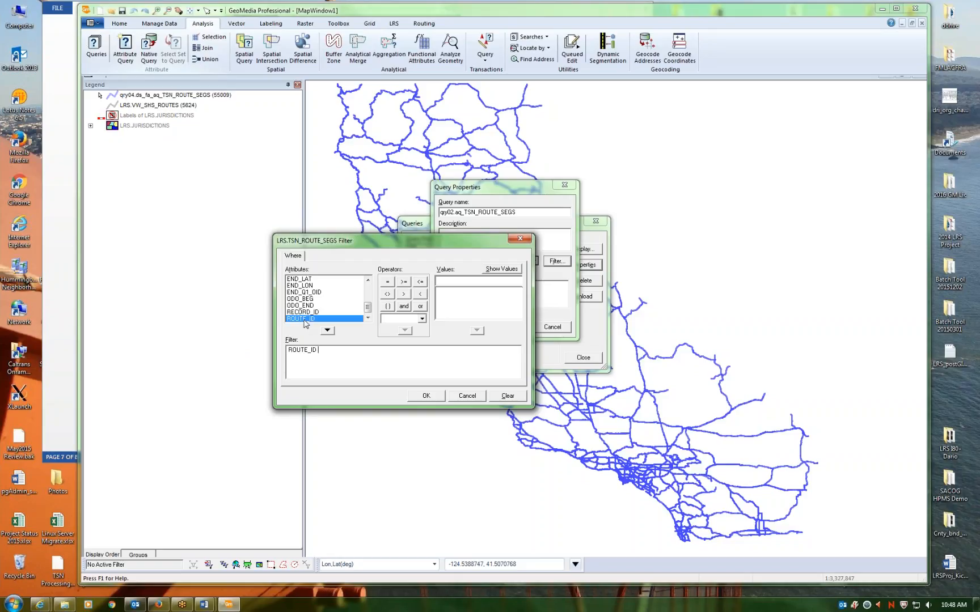
type("=")
left_click(509, 270)
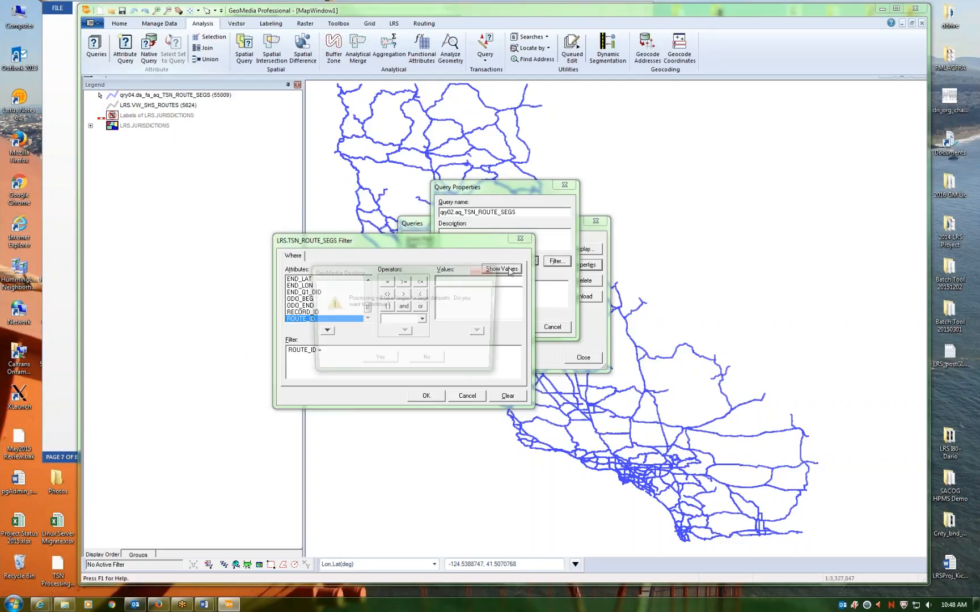
left_click(379, 363)
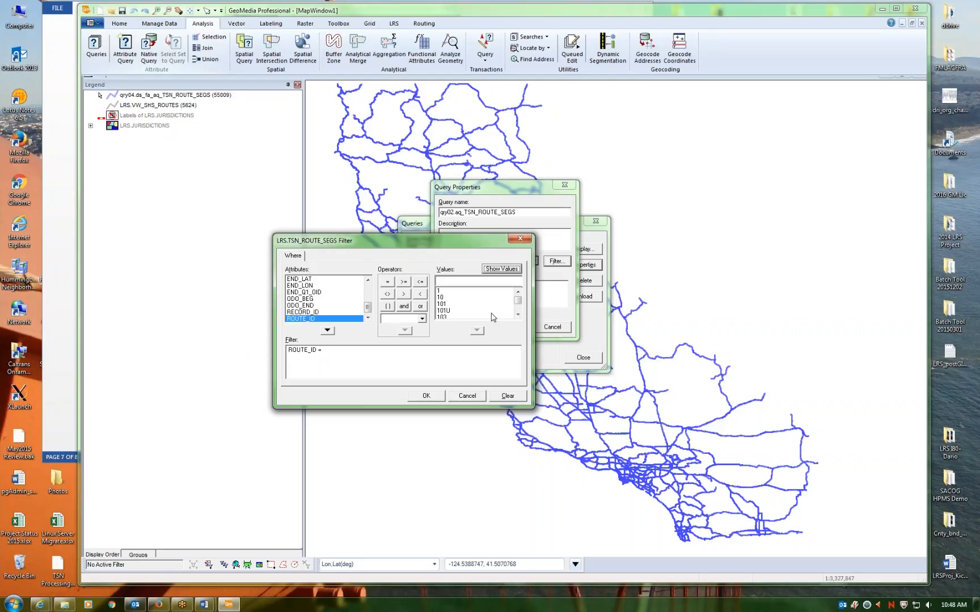
- Look through the list of ROUTE_ID values available for the filter and return to its beginning
left_click(518, 315)
left_click(517, 314)
left_click(517, 315)
left_click(518, 315)
left_click(518, 315)
left_click(518, 315)
left_click(518, 315)
left_click(518, 315)
left_click(517, 315)
left_click(518, 314)
left_click(518, 314)
left_click(518, 315)
left_click(518, 314)
left_click(517, 315)
left_click(517, 315)
left_click(518, 314)
left_click(517, 314)
left_click(518, 315)
left_click(517, 314)
left_click(517, 315)
left_click(517, 314)
left_click(517, 315)
left_click(518, 315)
left_click(518, 314)
left_click(518, 314)
left_click(517, 314)
left_click(518, 314)
left_click_drag(519, 304, 516, 291)
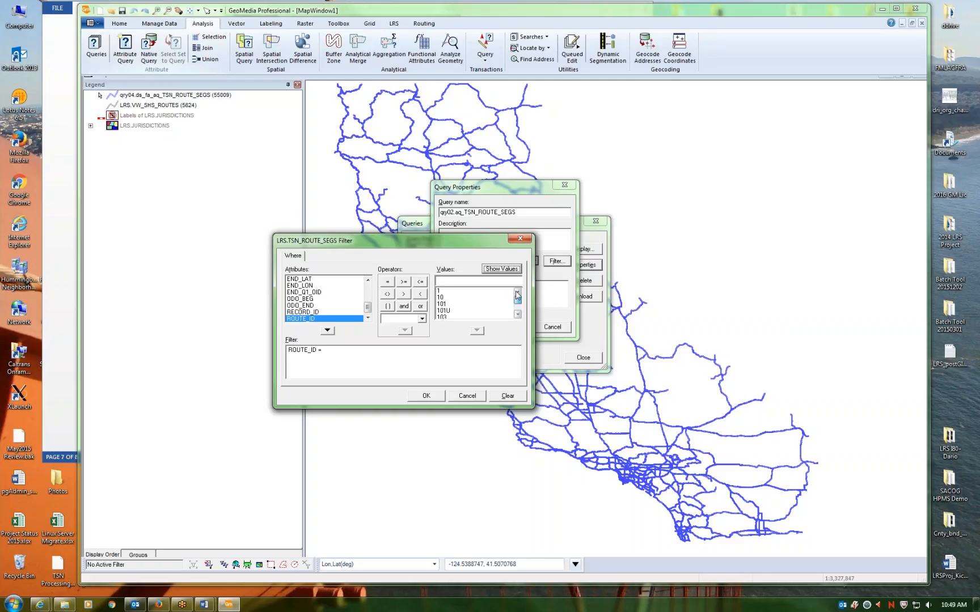
- Complete the filter as ROUTE_ID = '10', apply it to qry02.aq_TSN_ROUTE_SEGS, and close the list of queries
double_click(443, 297)
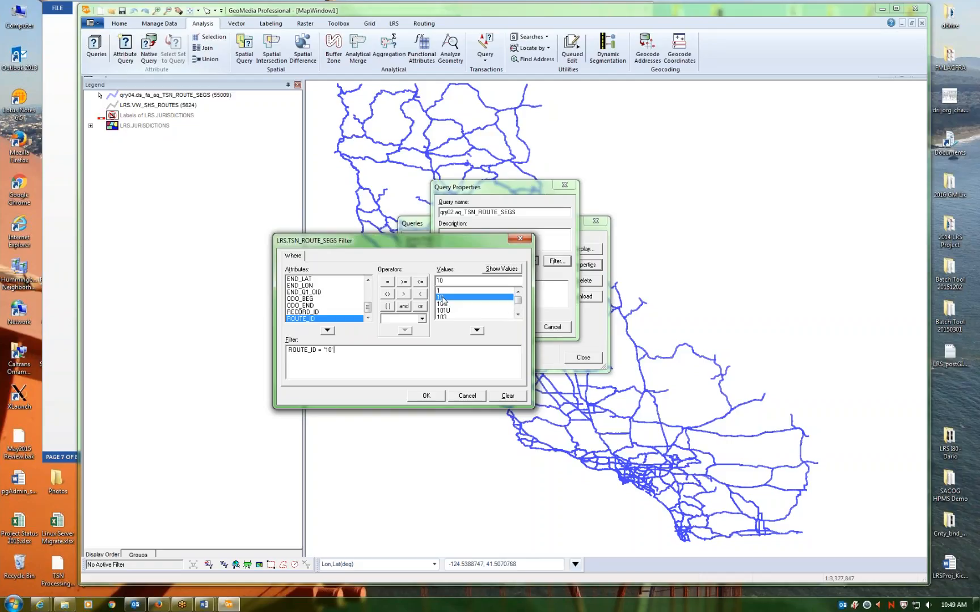
left_click(426, 396)
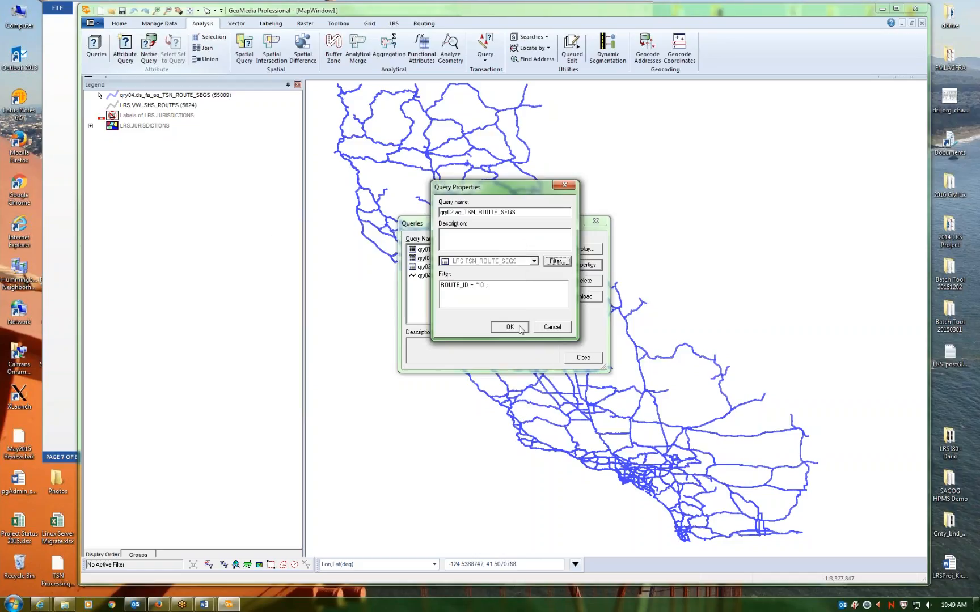
left_click(510, 327)
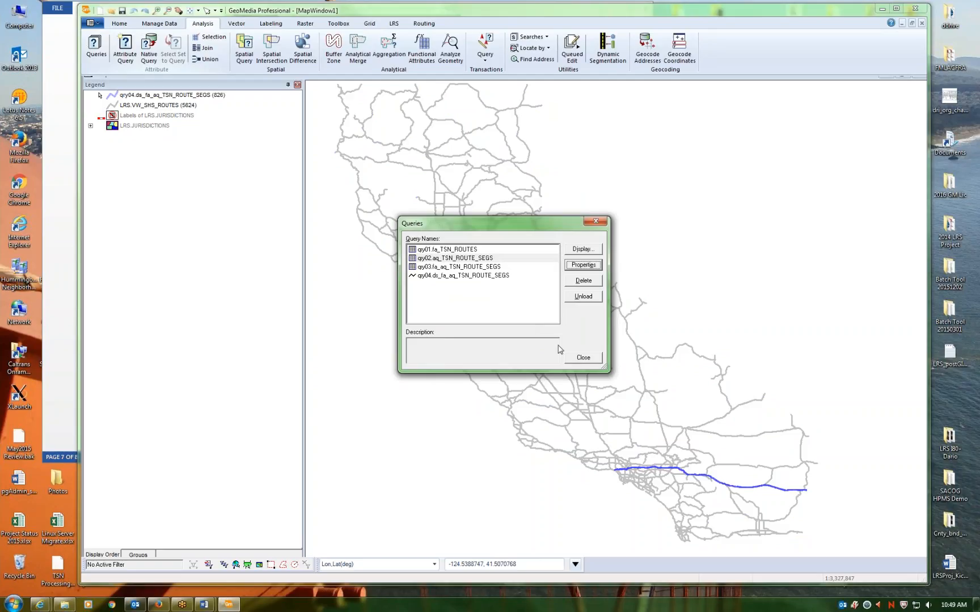
left_click_drag(544, 227, 443, 270)
left_click(481, 402)
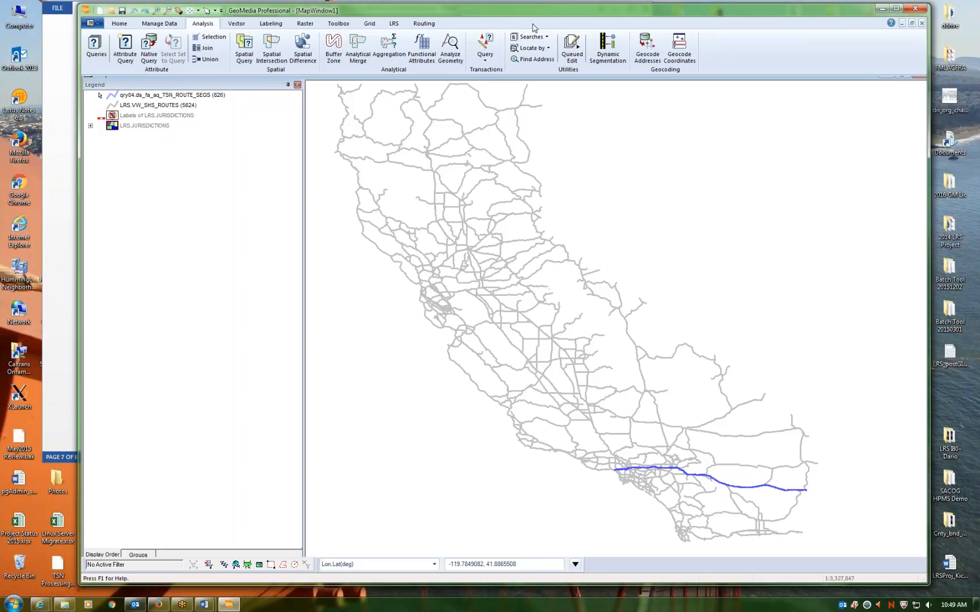
- Start a File Geodatabase export with qry01.fa_TSN_ROUTES and qry04.ds_fa_aq_TSN_ROUTE_SEGS checked, keeping qry04 highlighted
left_click(160, 25)
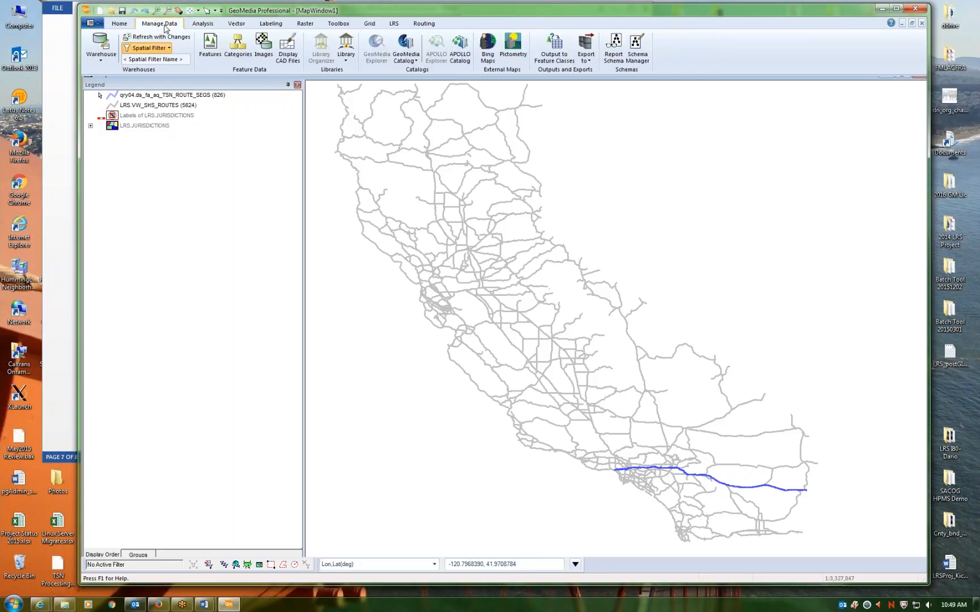
left_click(588, 61)
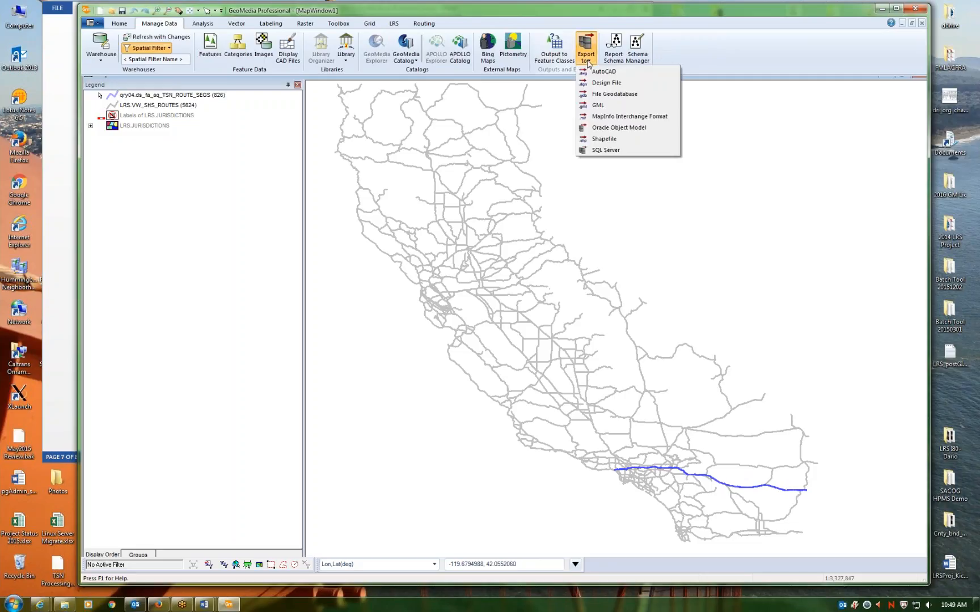
left_click(601, 94)
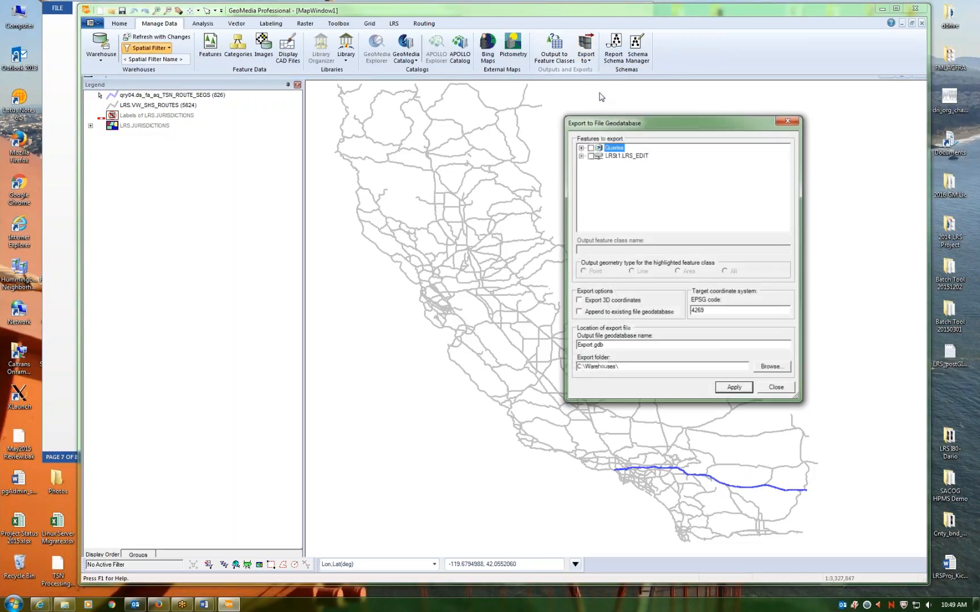
left_click_drag(642, 121, 397, 125)
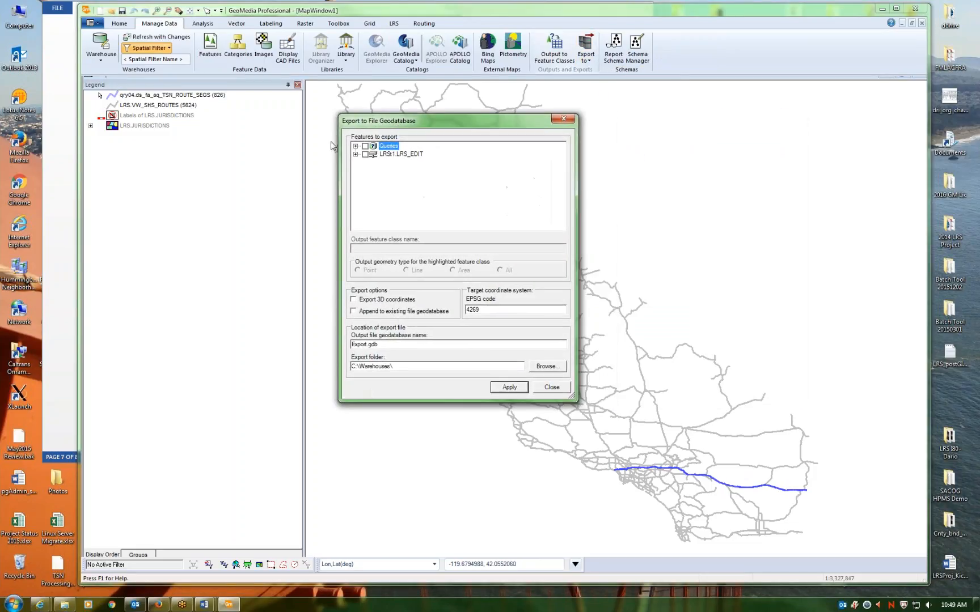
left_click(355, 147)
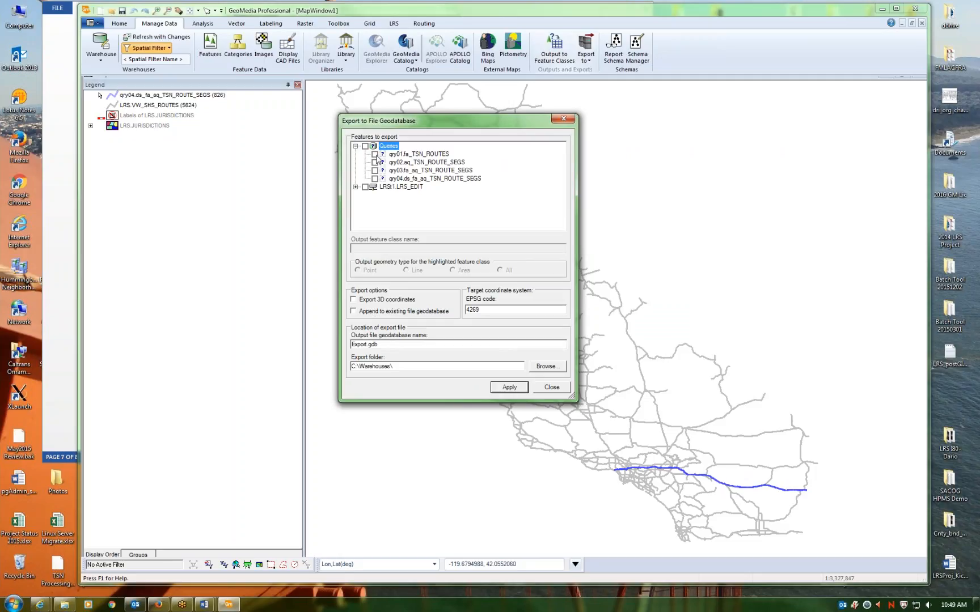
left_click(375, 154)
left_click(375, 179)
left_click(421, 179)
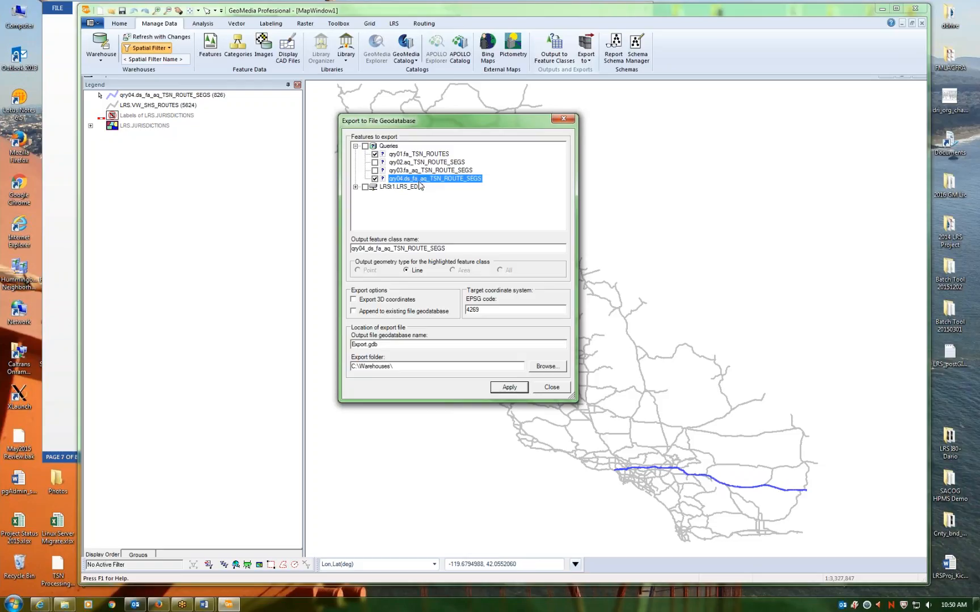
- Name the output file geodatabase Route_10.gdb, run the export to C:\Warehouses\, and close the export dialog
left_click(397, 344)
left_click_drag(397, 345, 237, 346)
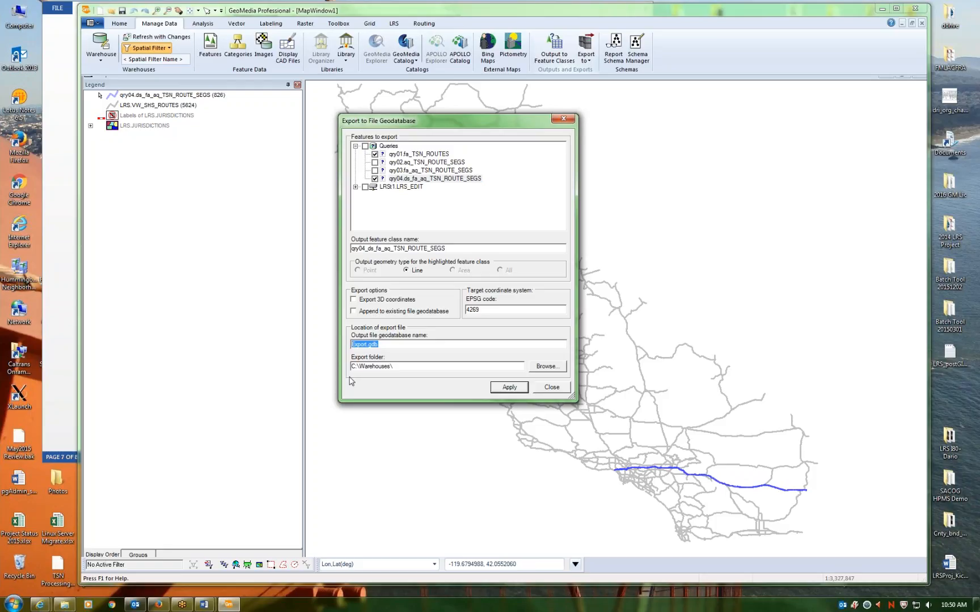
type("Route 10")
key("BackSpace")
key("BackSpace")
type("_10")
left_click(501, 387)
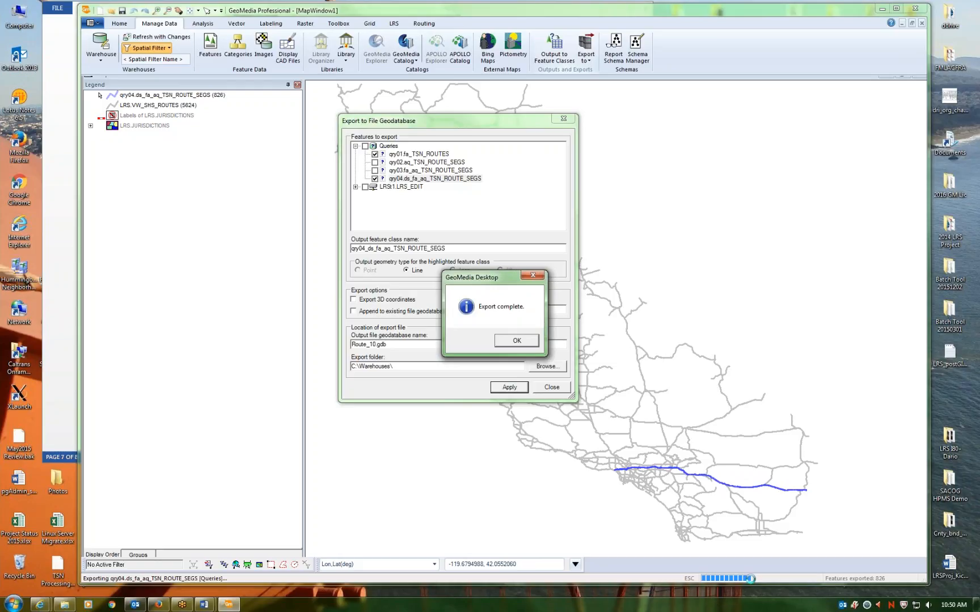
left_click(515, 342)
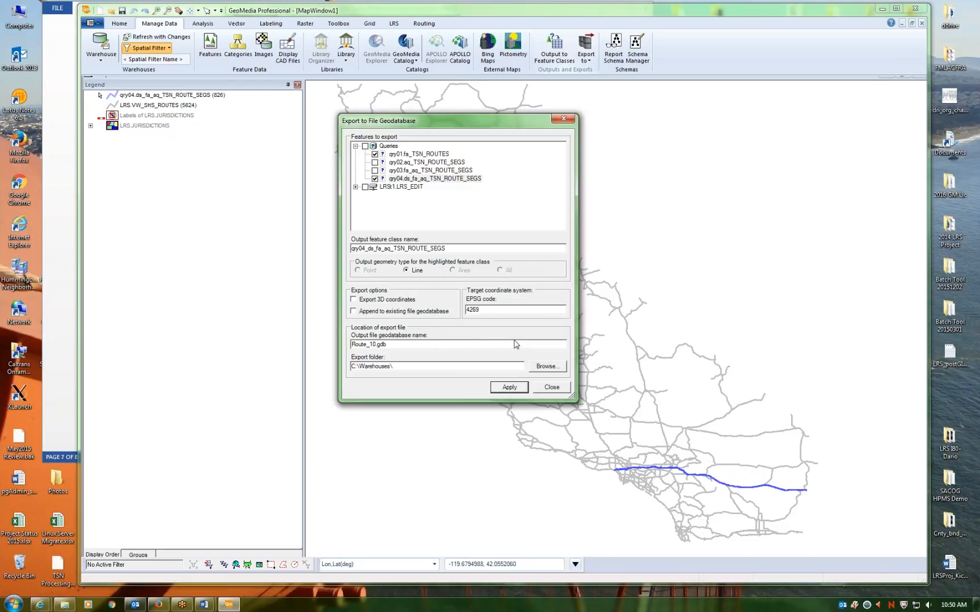
left_click(553, 388)
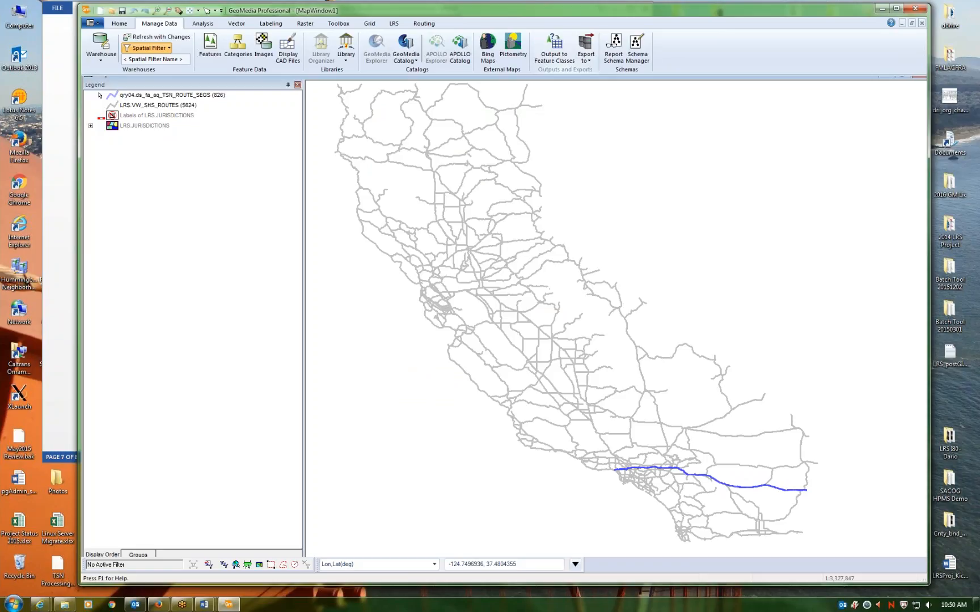
- Switch to the Word workflow document, read section 5.3 on processing TSN route data for ArcGIS, and minimize GeoMedia
left_click(58, 250)
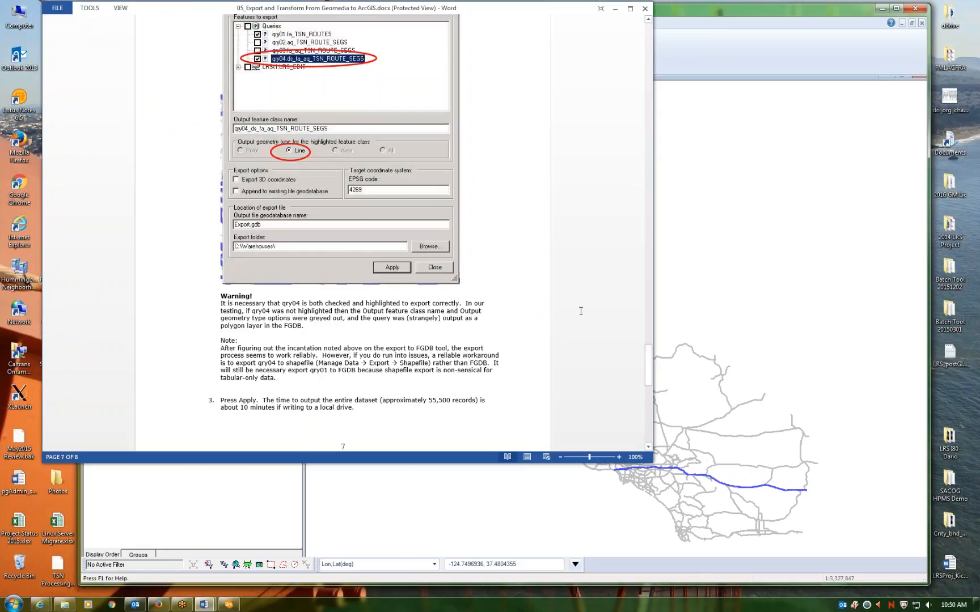
scroll(573, 311, "down", 5)
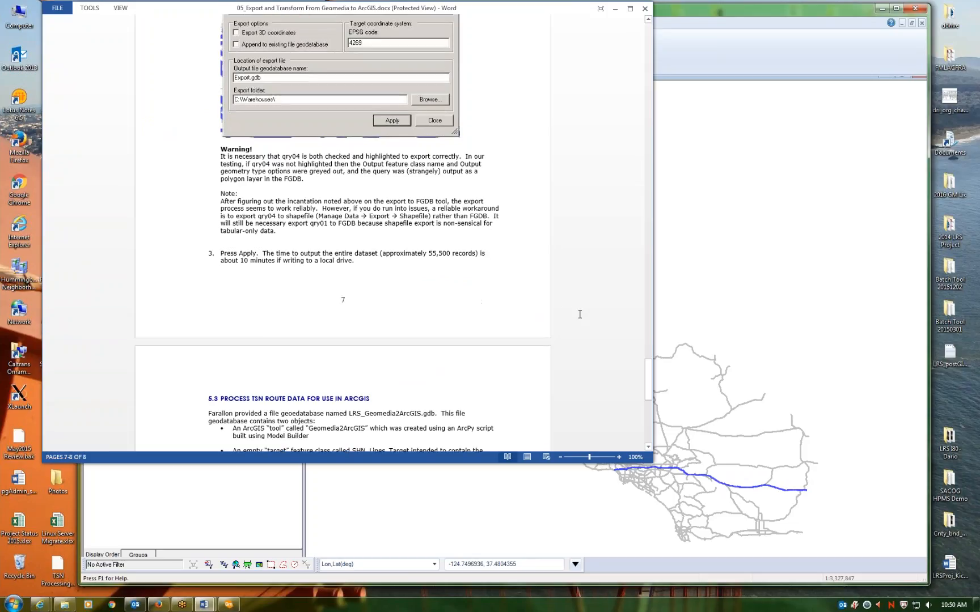
scroll(579, 314, "down", 10)
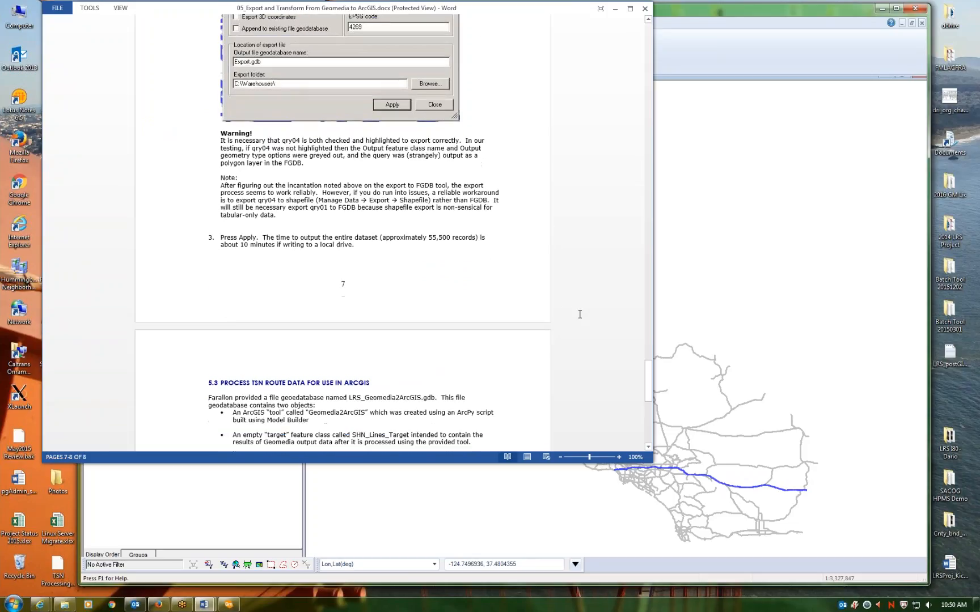
scroll(580, 314, "down", 2)
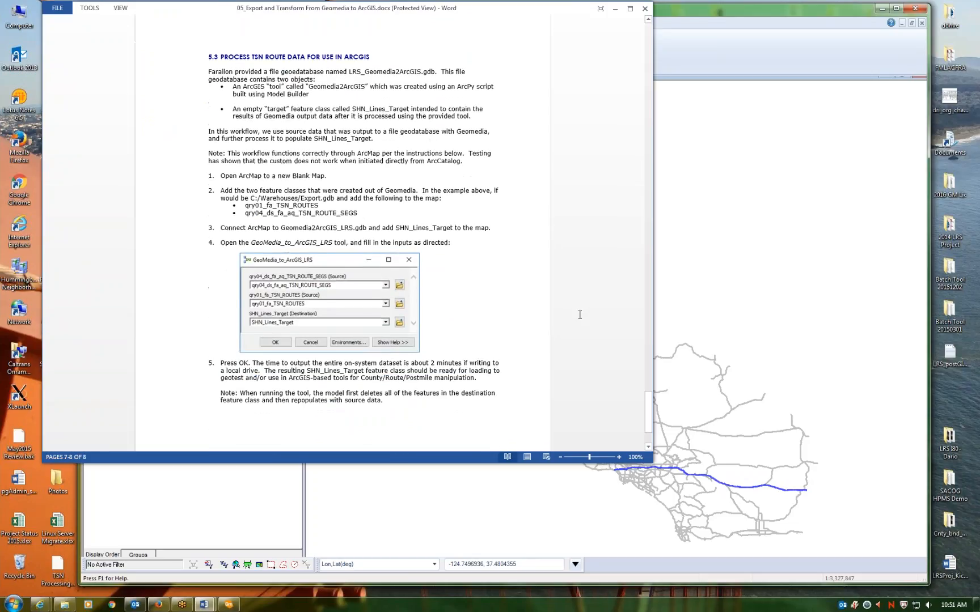
left_click(795, 41)
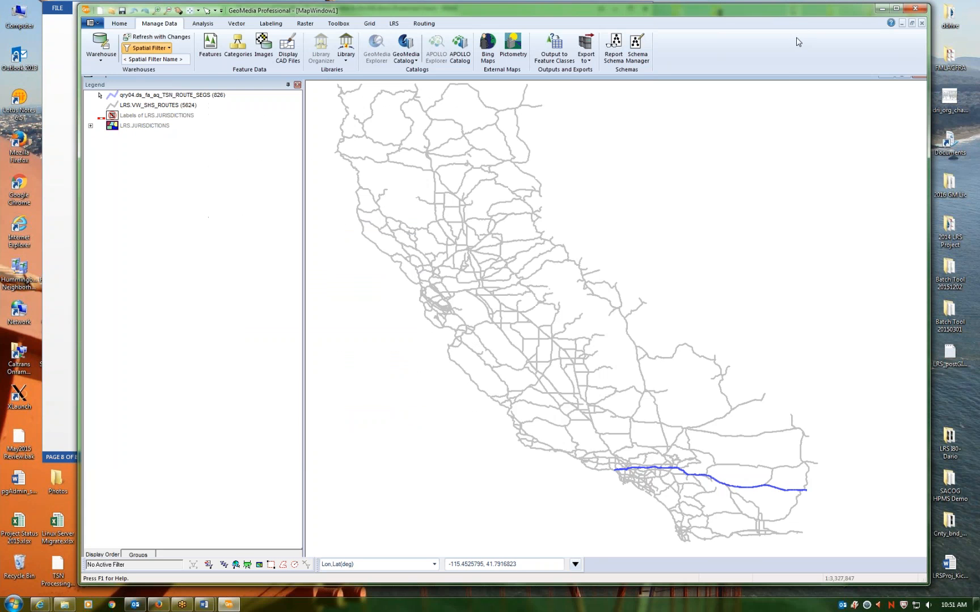
left_click(882, 9)
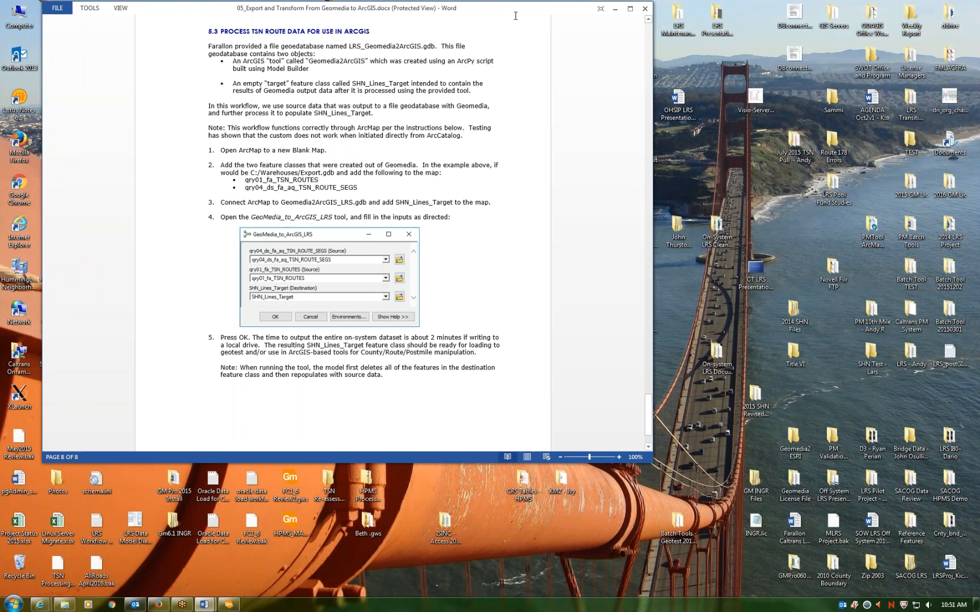
left_click_drag(508, 12, 621, 54)
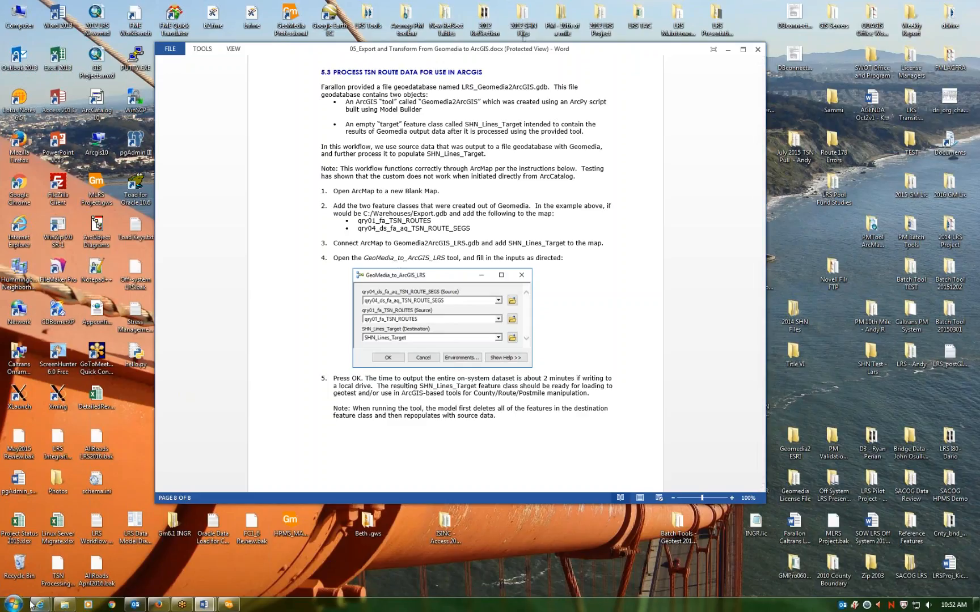
- Launch ArcMap 10.2.2
left_click(14, 604)
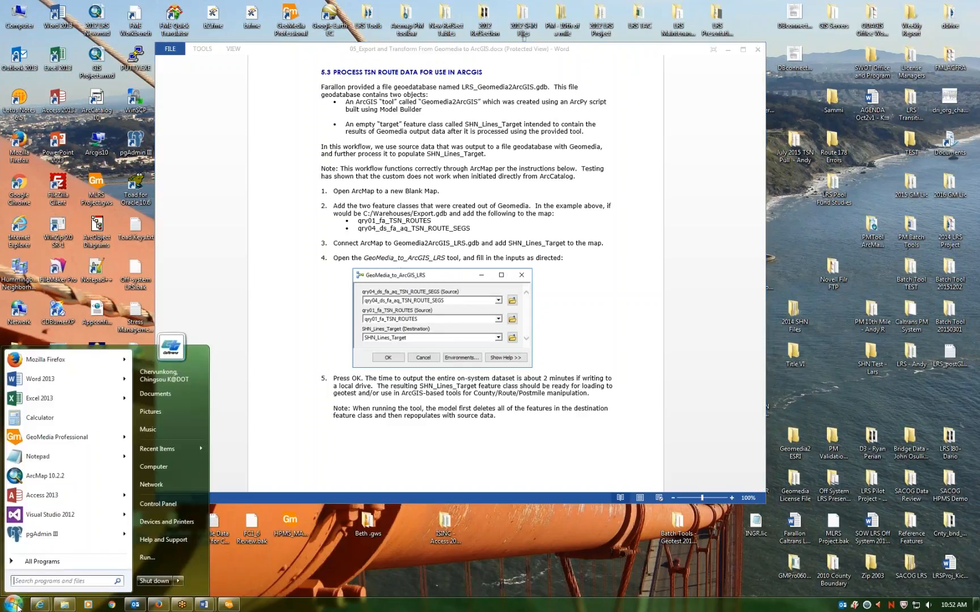
left_click(51, 478)
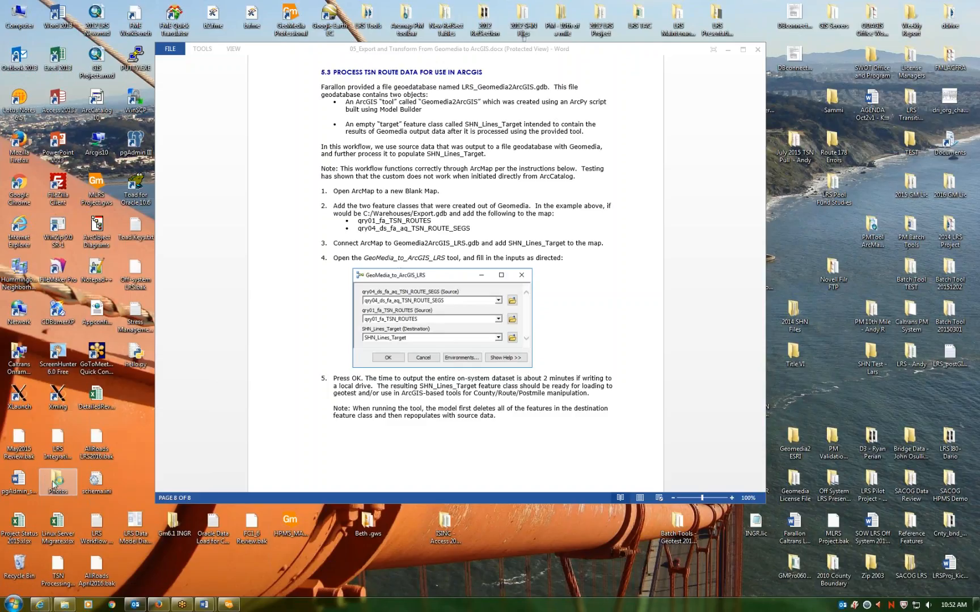
- Check the Warehouses folder on the C: drive for the exported Route_10.gdb, and close the file browser
double_click(26, 19)
double_click(351, 215)
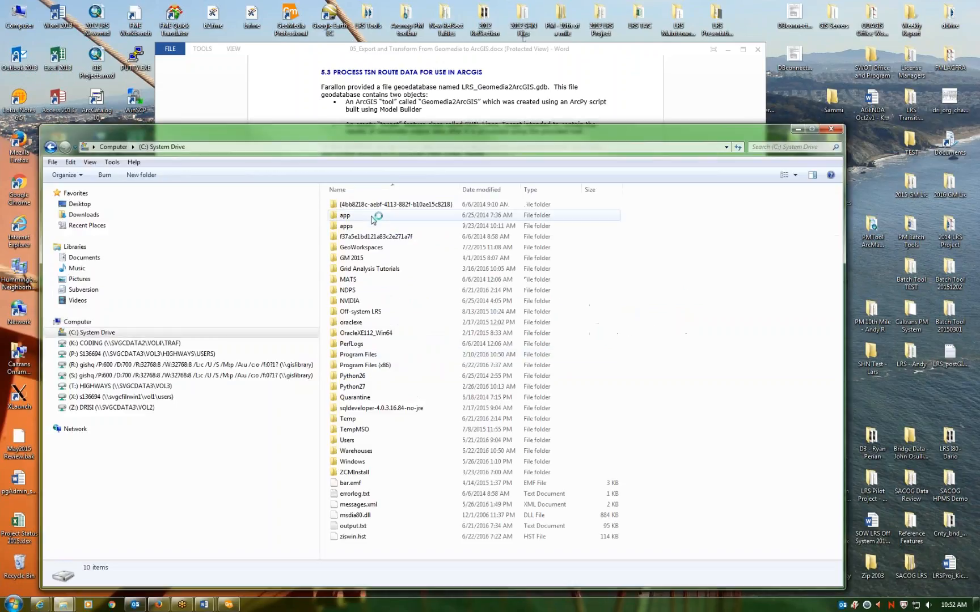
double_click(368, 450)
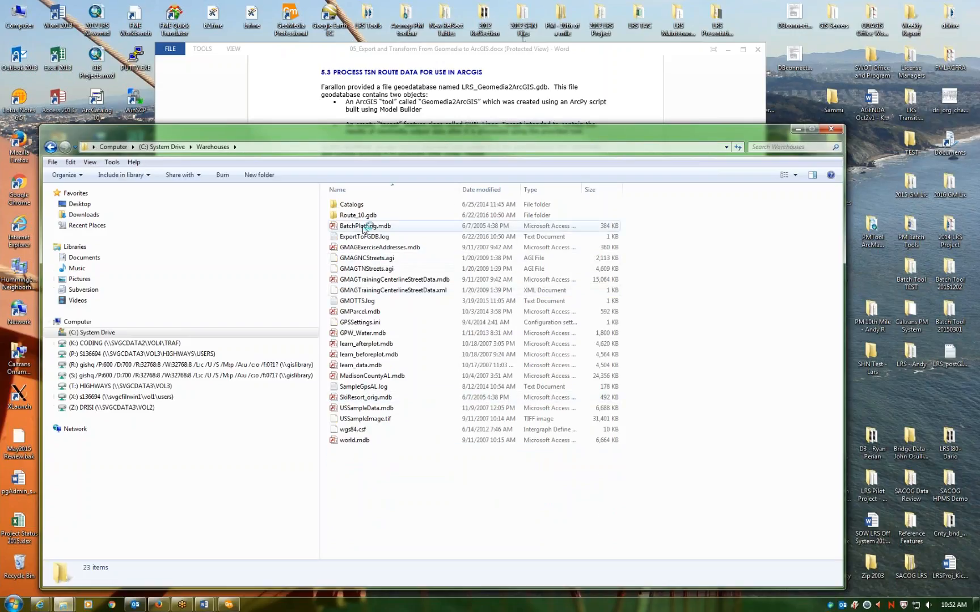
left_click(831, 130)
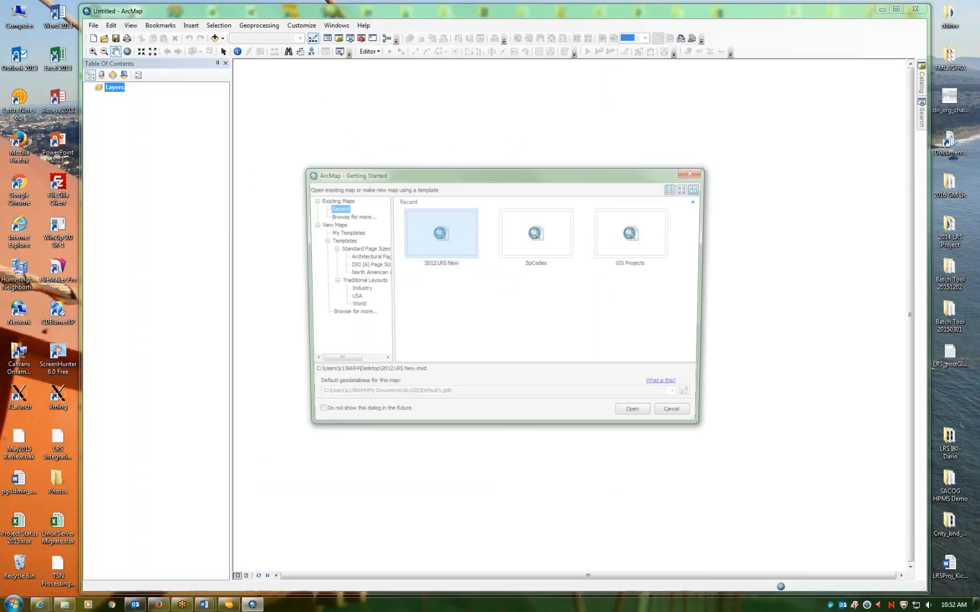
- Dismiss the Getting Started dialog to keep a blank map, and reposition the 05_Export and Transform workflow document before returning to ArcMap
left_click(684, 420)
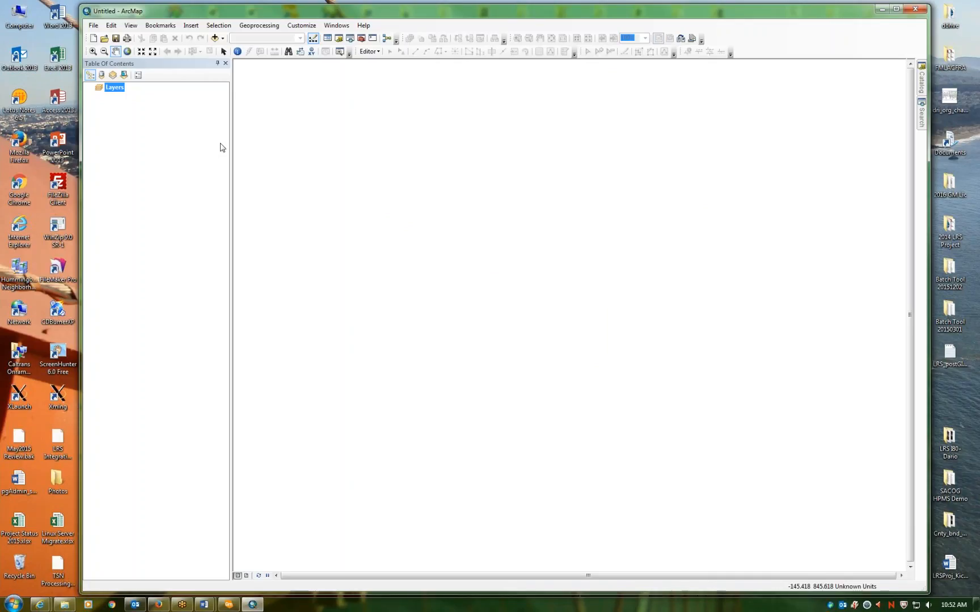
mouse_move(208, 605)
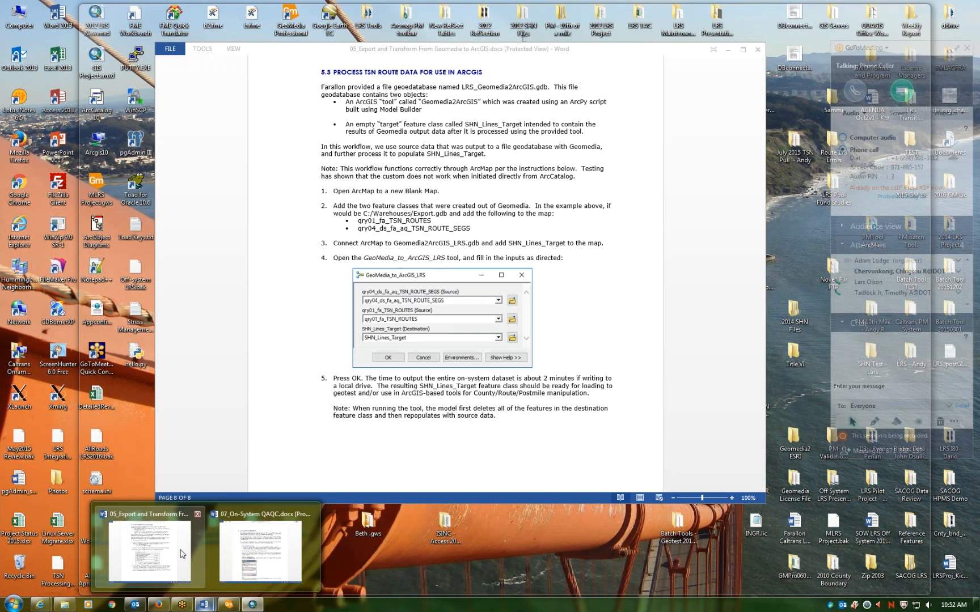
left_click(182, 554)
left_click_drag(605, 55, 470, 99)
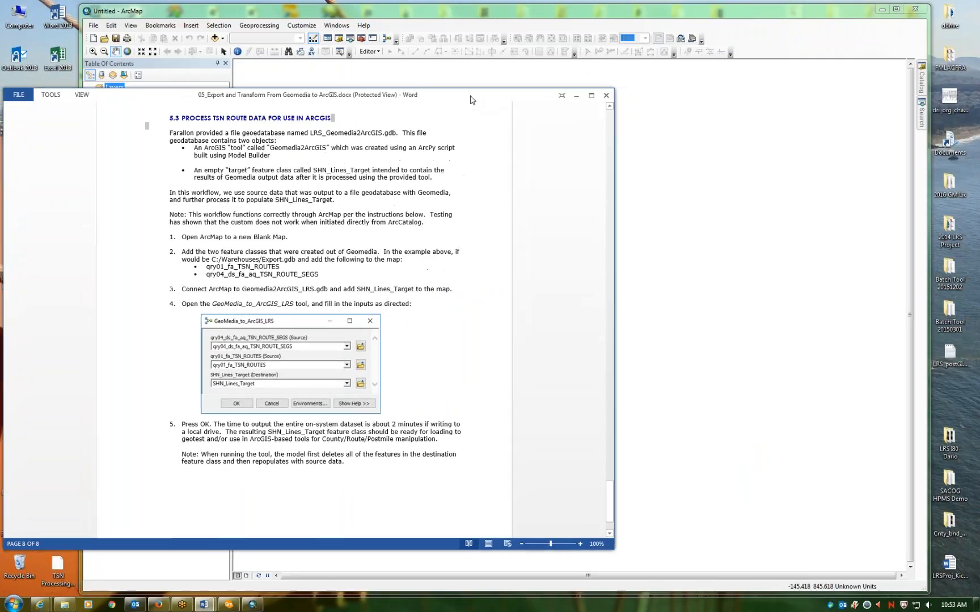
left_click(586, 61)
- Start adding data to the map and look through the Desktop\LRS Integration\Training folder
left_click(213, 38)
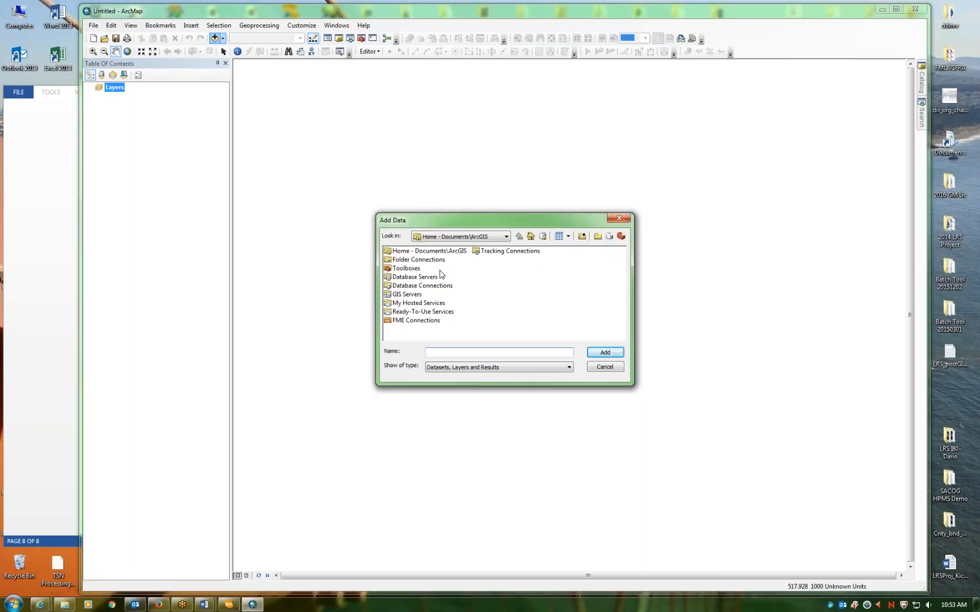
left_click(506, 235)
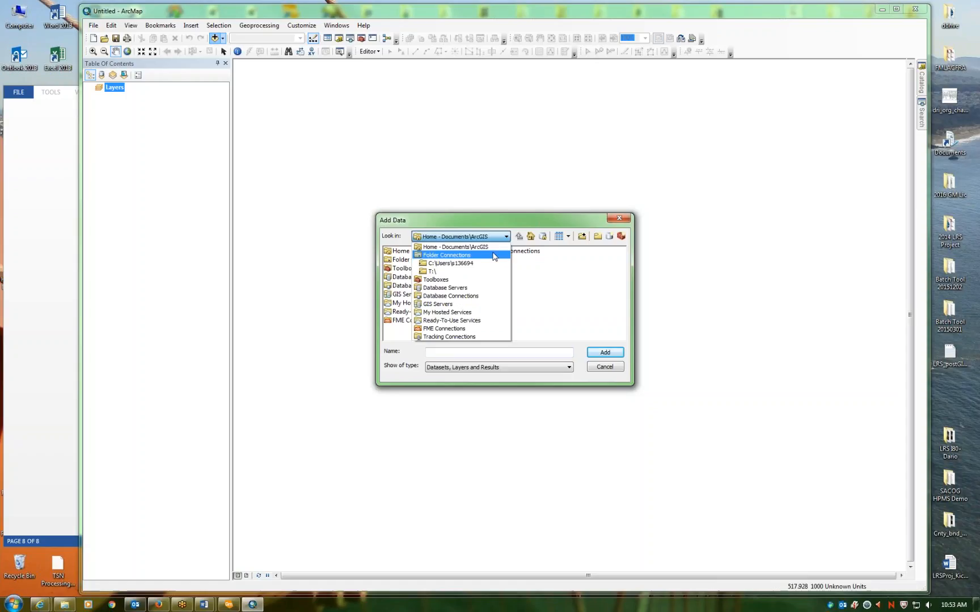
left_click(475, 264)
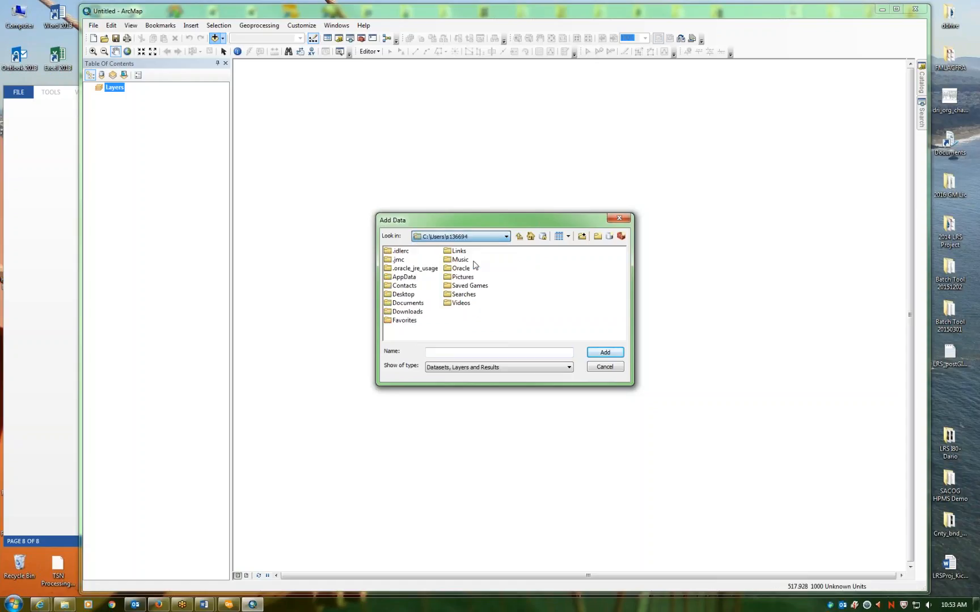
double_click(404, 295)
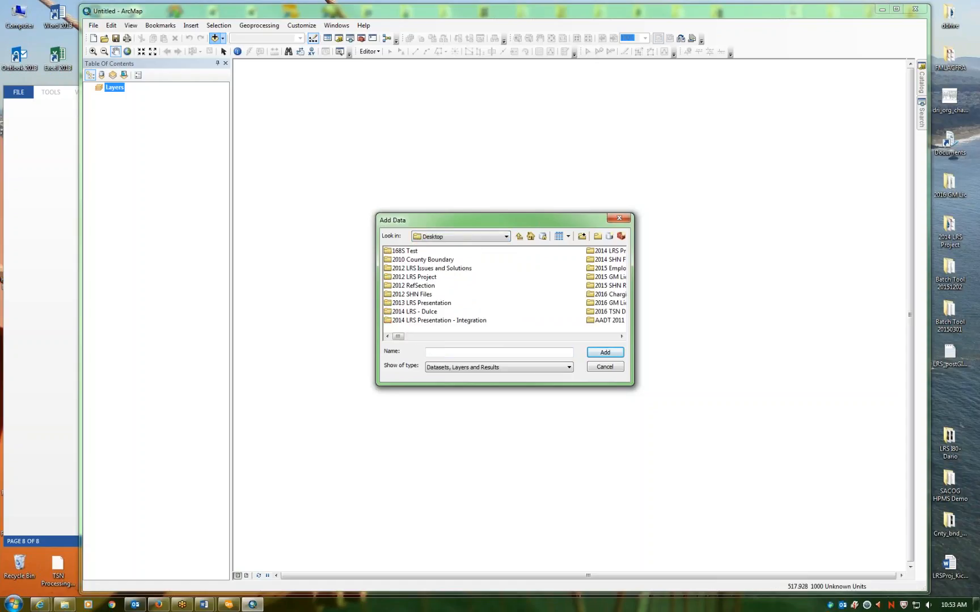
scroll(562, 339, "right", 7)
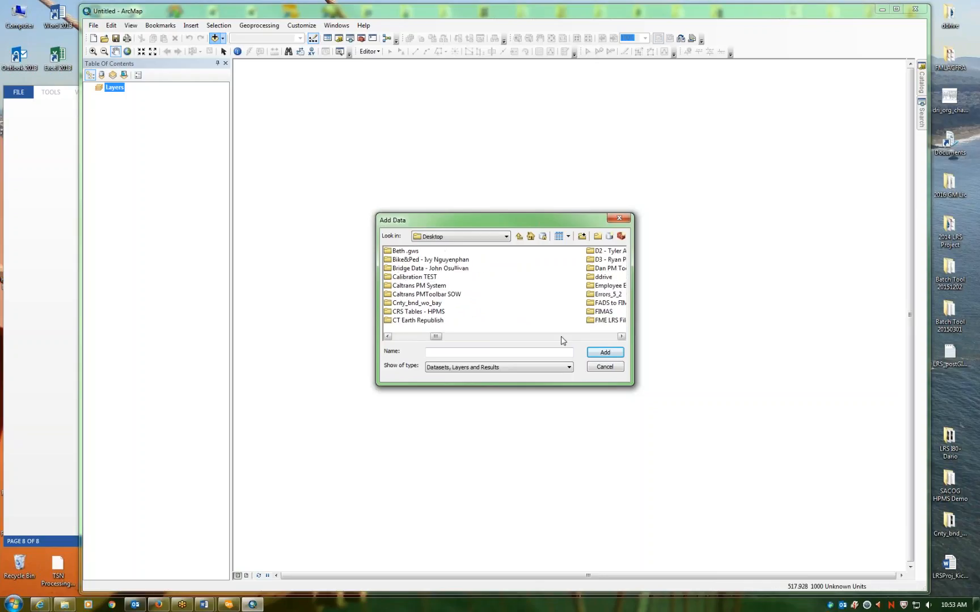
scroll(562, 339, "right", 4)
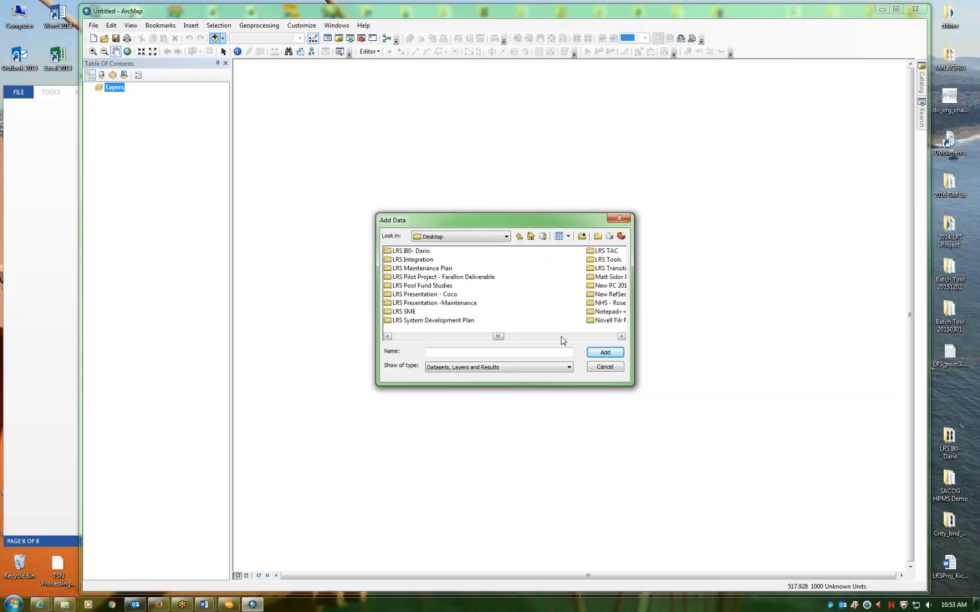
double_click(417, 260)
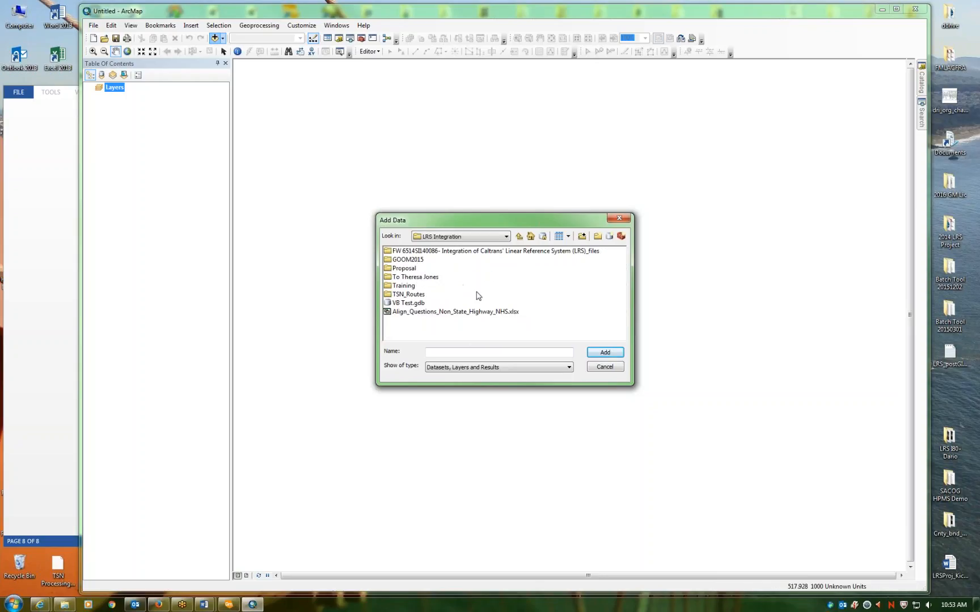
double_click(403, 286)
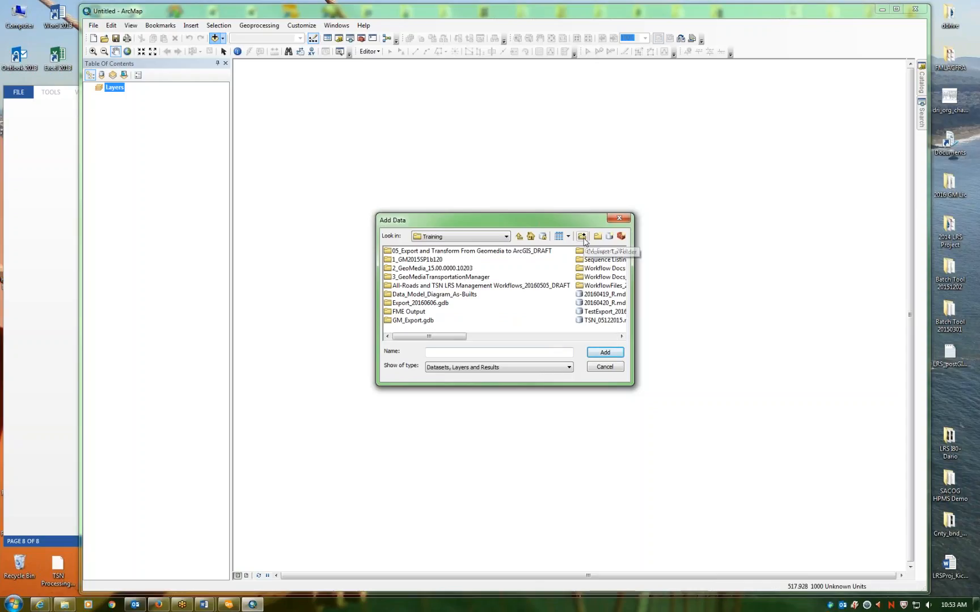
left_click(504, 237)
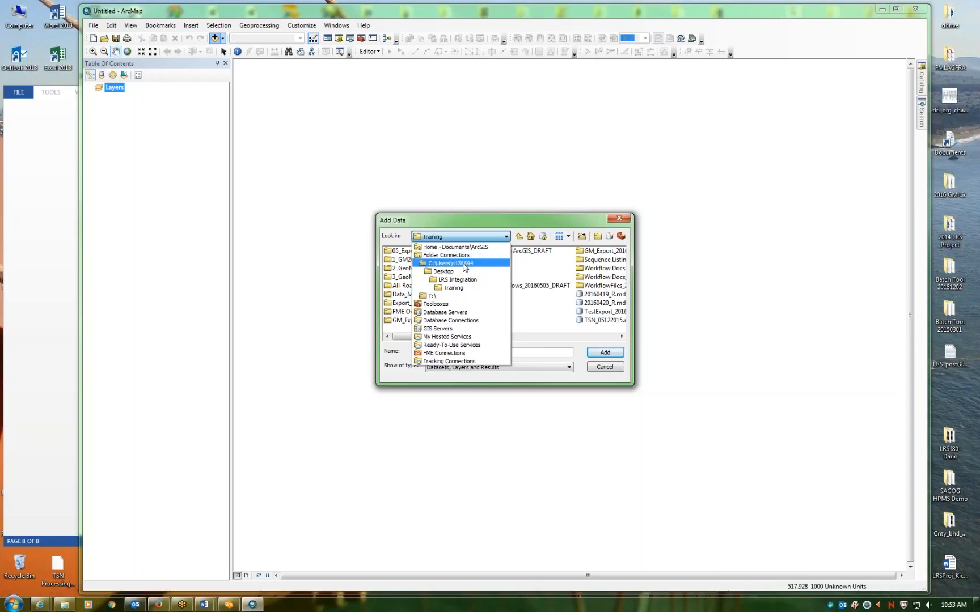
left_click(580, 223)
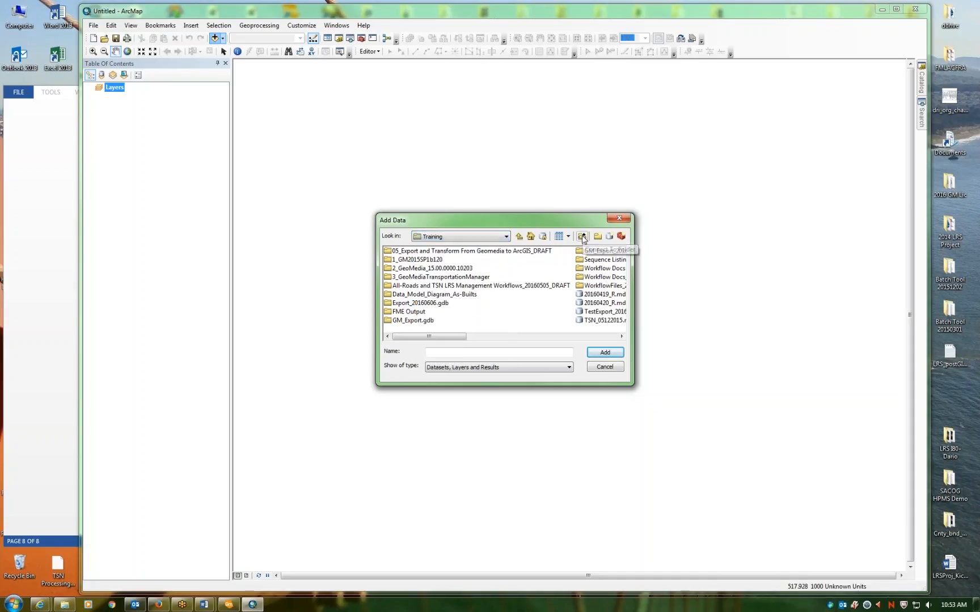
- Connect to the root of the C:\ drive as a new folder connection
left_click(582, 236)
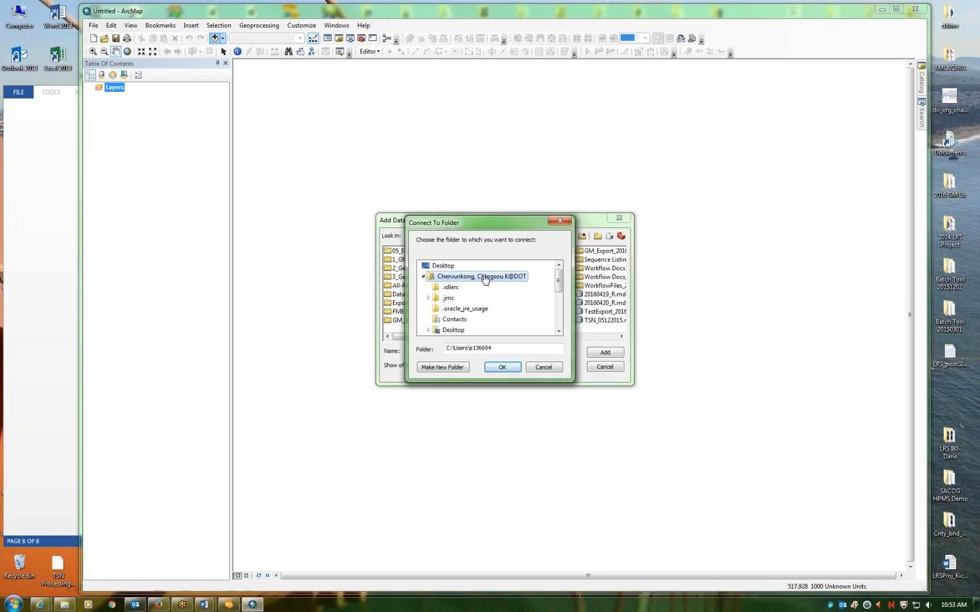
left_click_drag(456, 348, 523, 348)
key("BackSpace")
key("BackSpace")
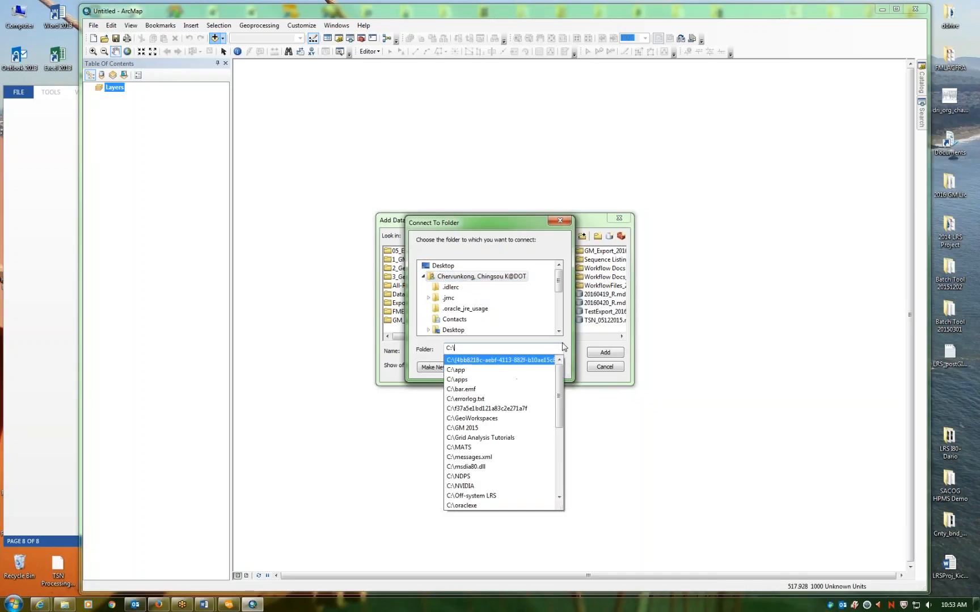
key("Escape")
left_click(503, 370)
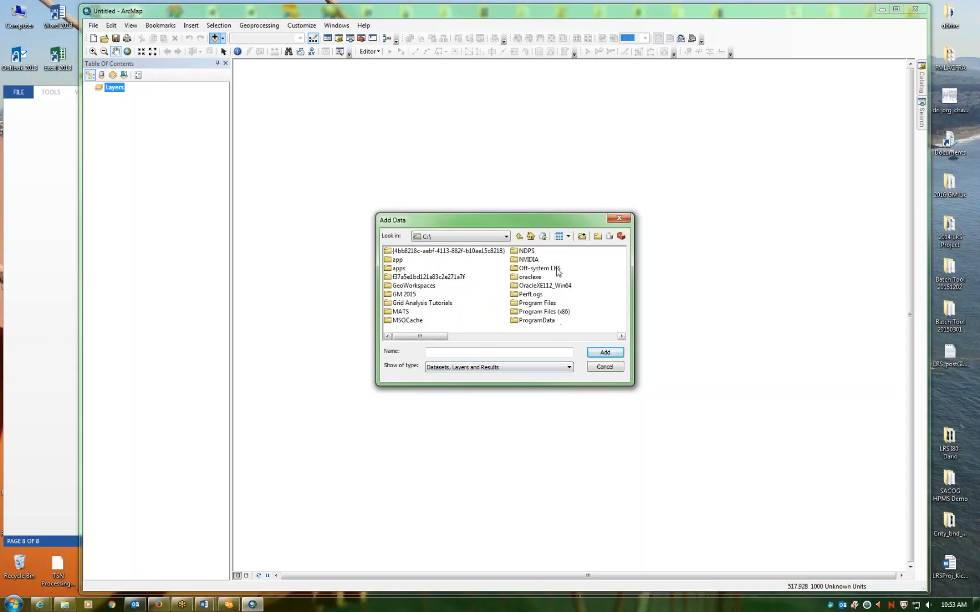
- Add qry01_fa_TSN_ROUTES and qry04_ds_fa_aq_TSN_ROUTE_SEGS from C:\Warehouses\Route_10.gdb to the map
left_click(577, 336)
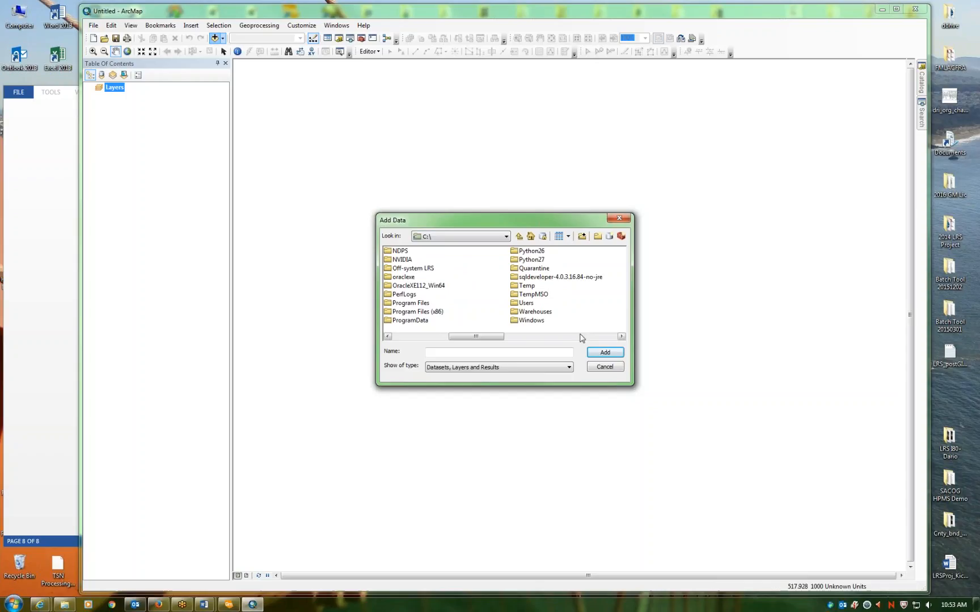
left_click(536, 312)
double_click(536, 312)
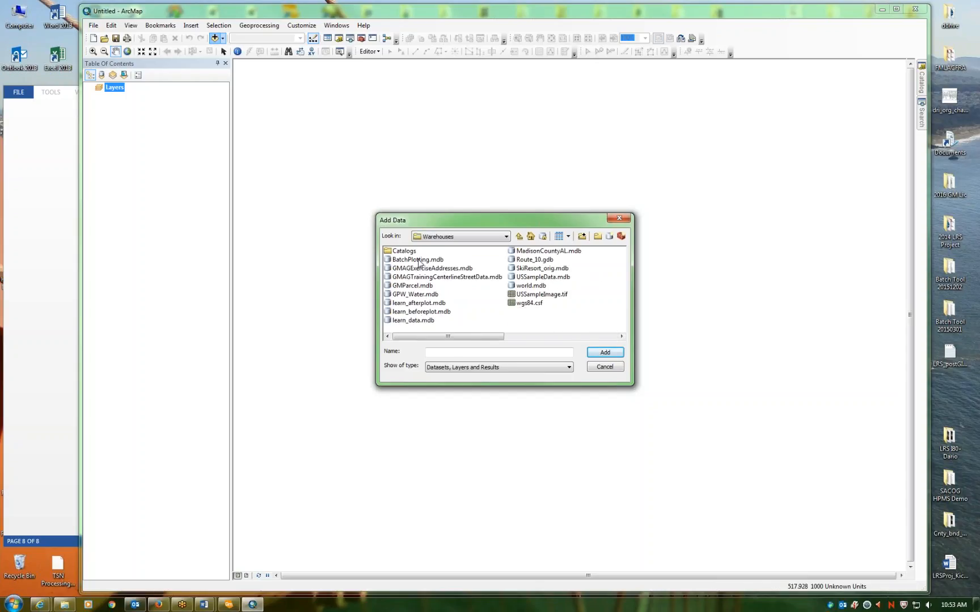
double_click(535, 259)
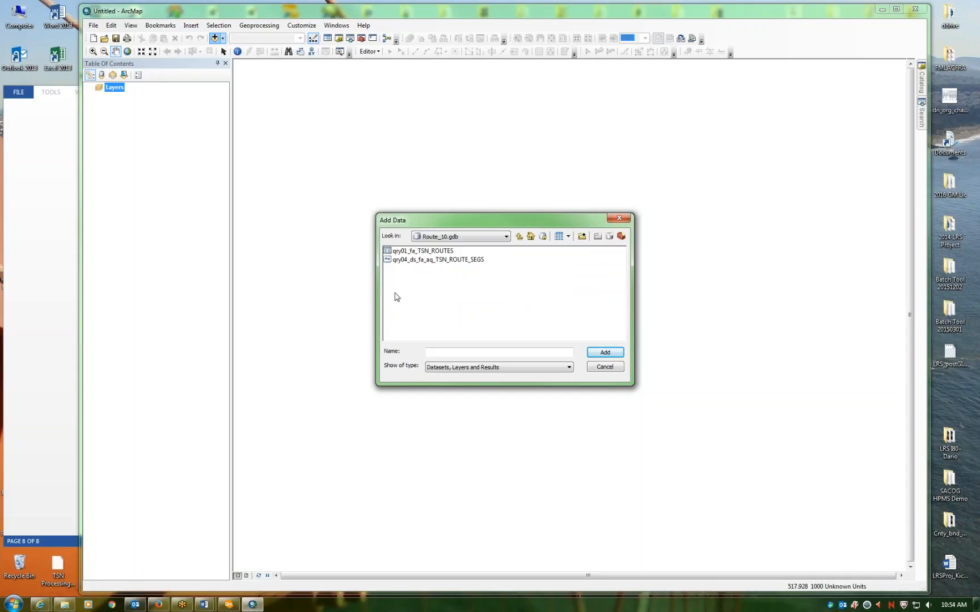
left_click_drag(396, 296, 459, 249)
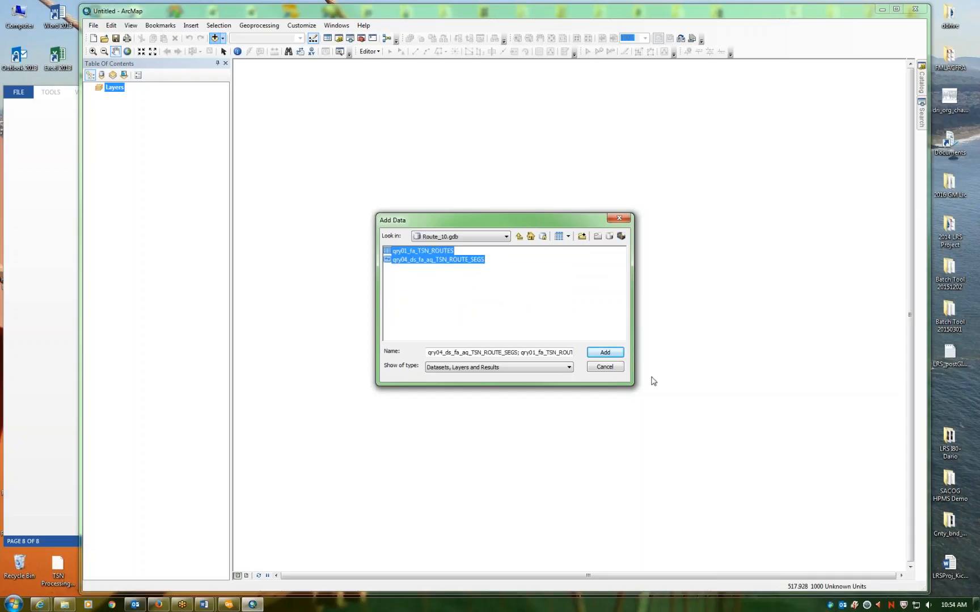
left_click(605, 352)
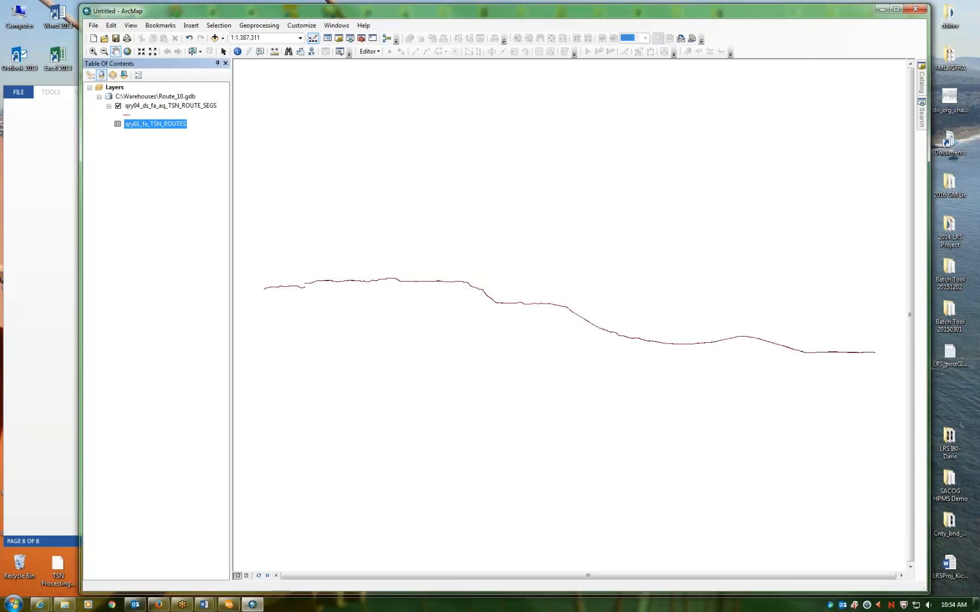
- List the layers by drawing order and give the qry04_ds_fa_aq_TSN_ROUTE_SEGS layer a thicker line symbol
left_click(176, 223)
left_click(89, 75)
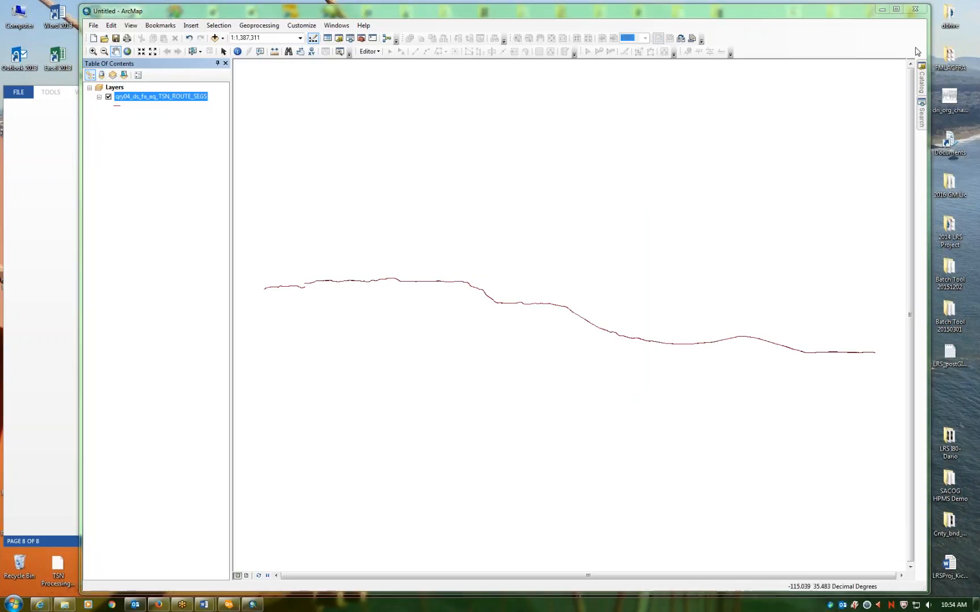
left_click(123, 105)
left_click(555, 275)
left_click(512, 411)
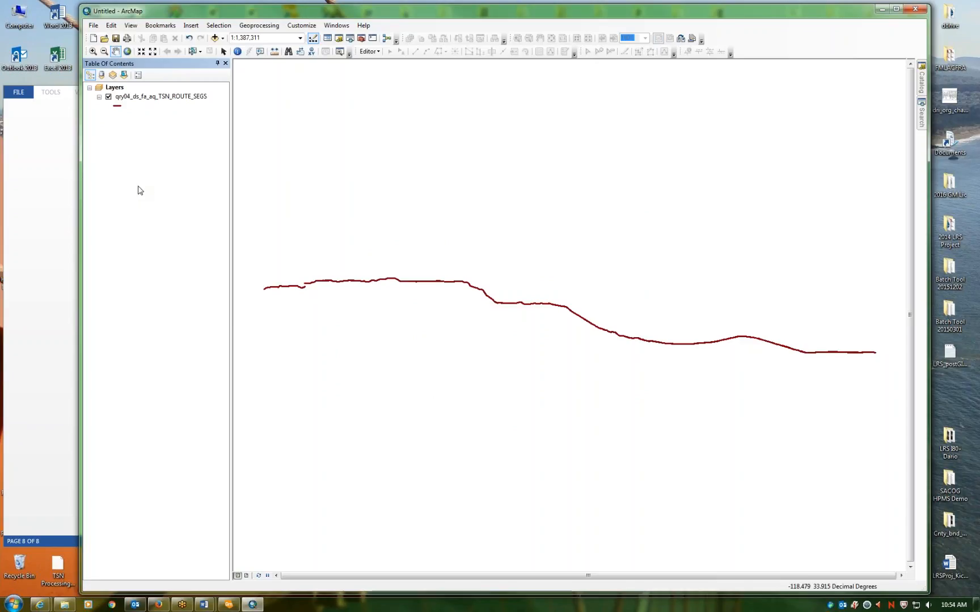
- List the map contents by source to inspect the qry01_fa_TSN_ROUTES table, and consult the workflow document for the following instruction
left_click(101, 77)
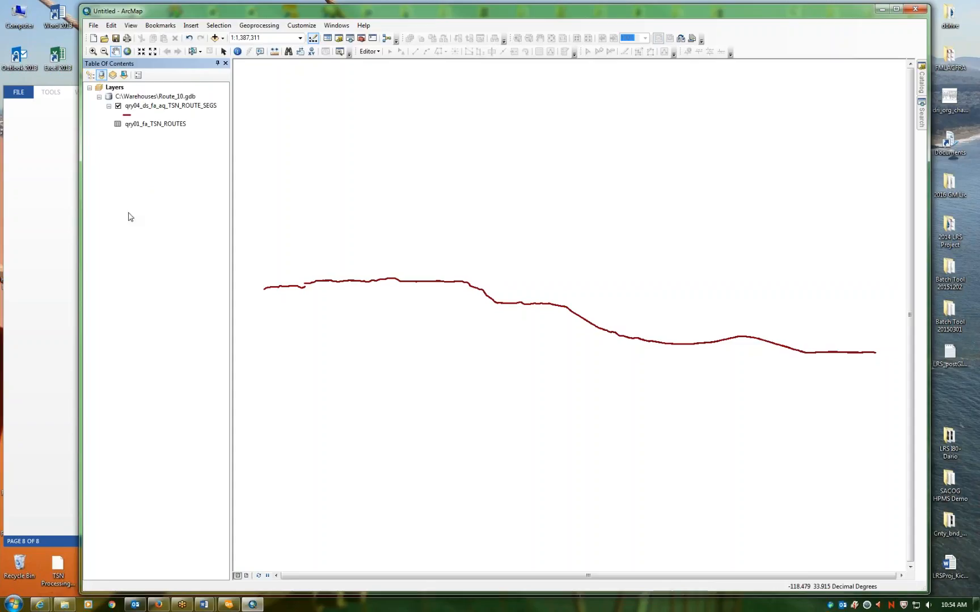
left_click(145, 125)
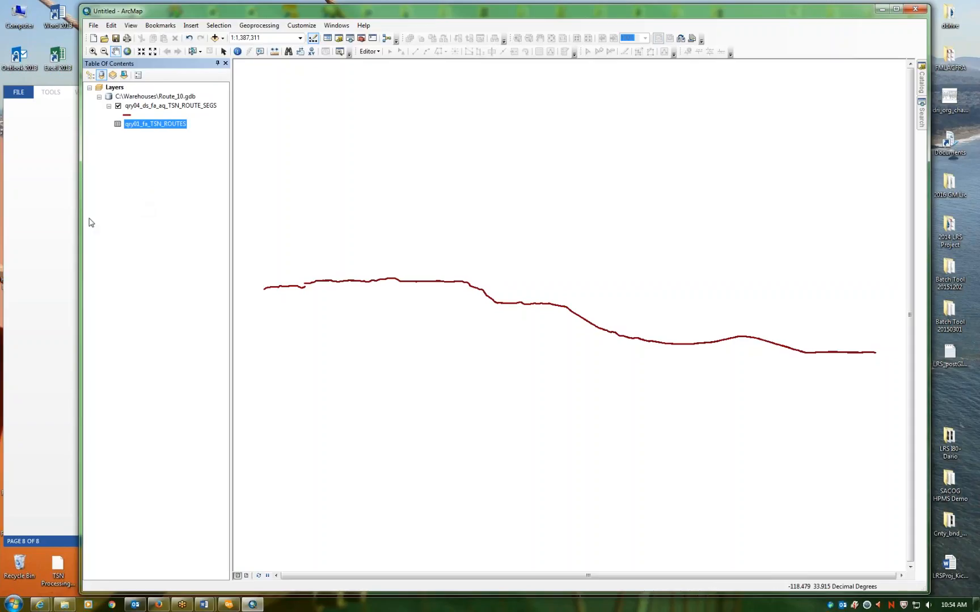
left_click(37, 233)
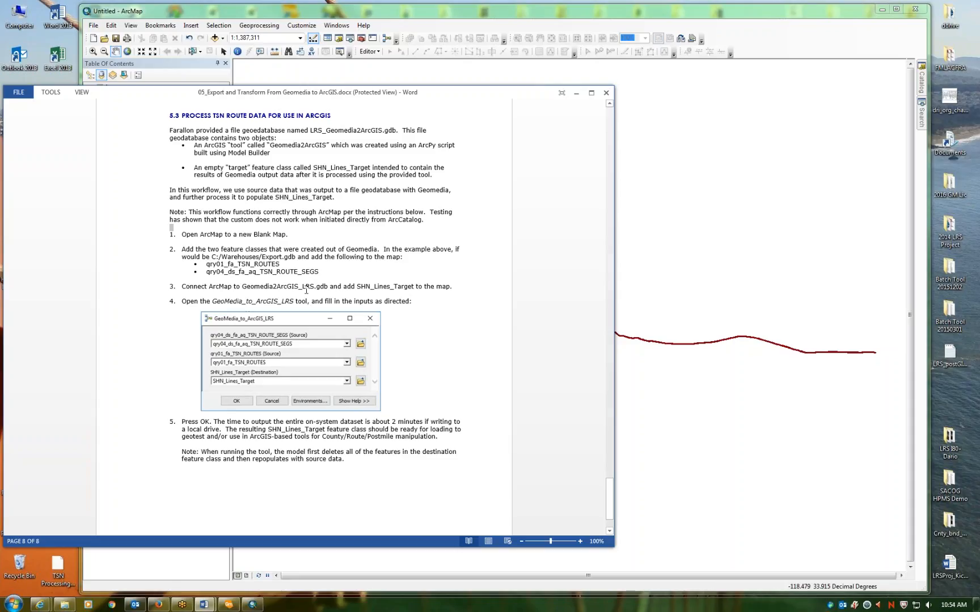
left_click(758, 33)
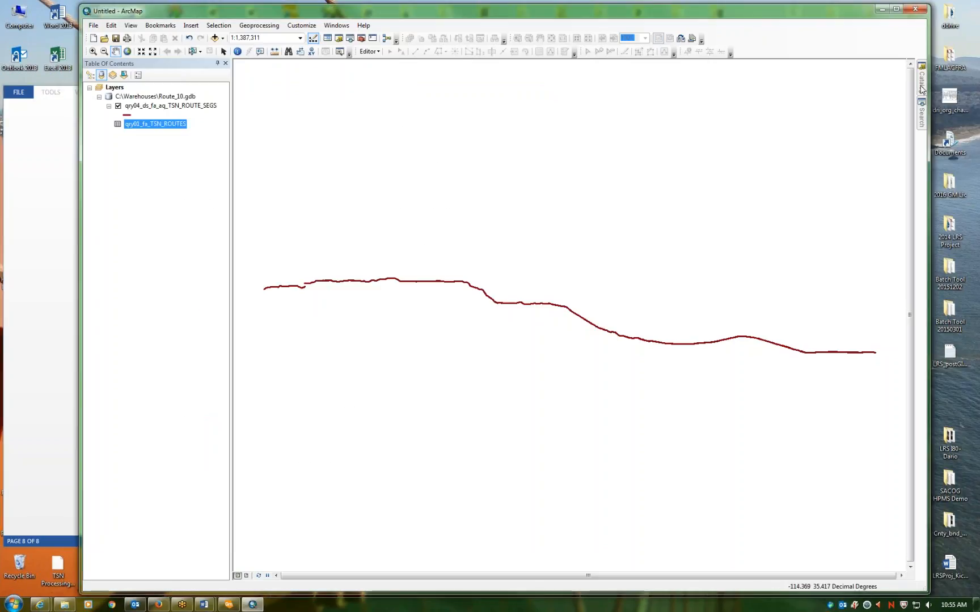
- Browse the catalog through the user folder's Desktop, LRS Integration and Training folders to the contents of the nested WorkflowFiles_20160621 folder
mouse_move(922, 89)
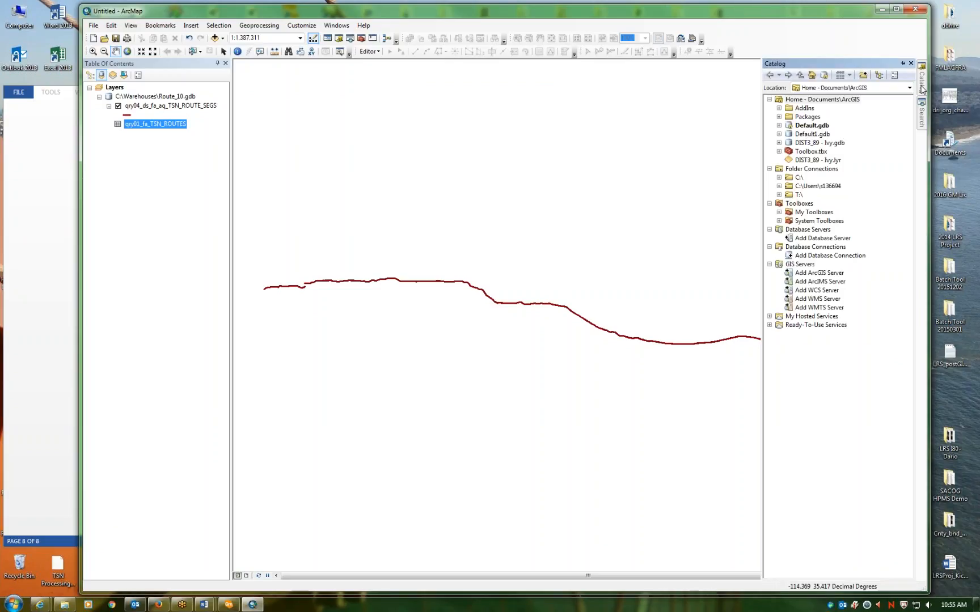
left_click(778, 177)
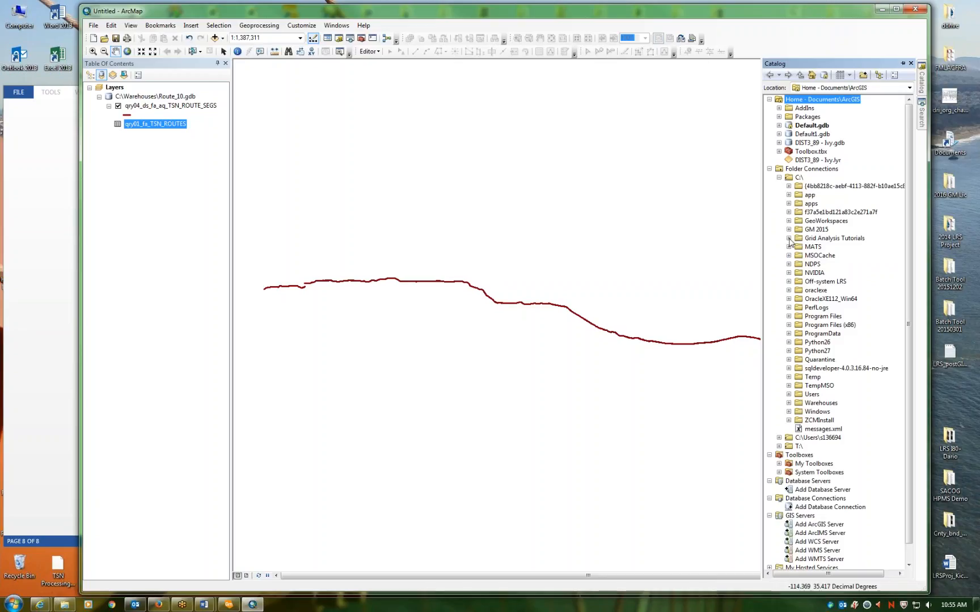
left_click(779, 178)
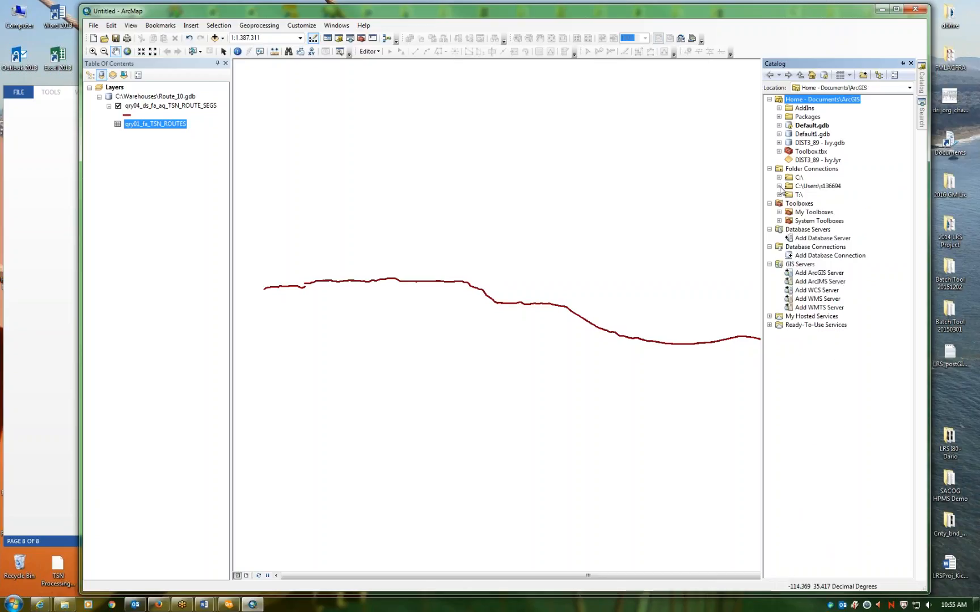
left_click(779, 186)
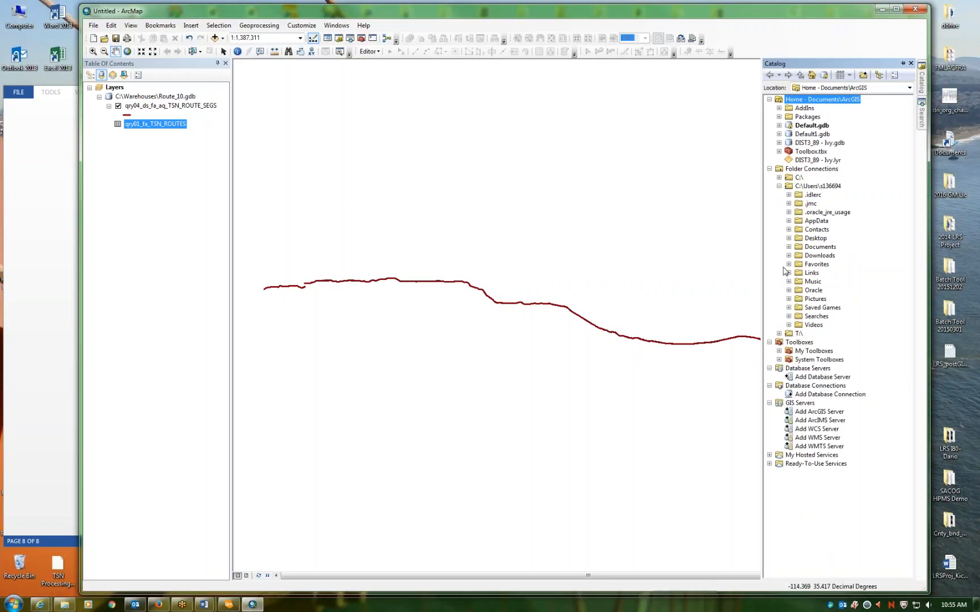
left_click(789, 239)
scroll(799, 283, "down", 10)
scroll(799, 363, "down", 11)
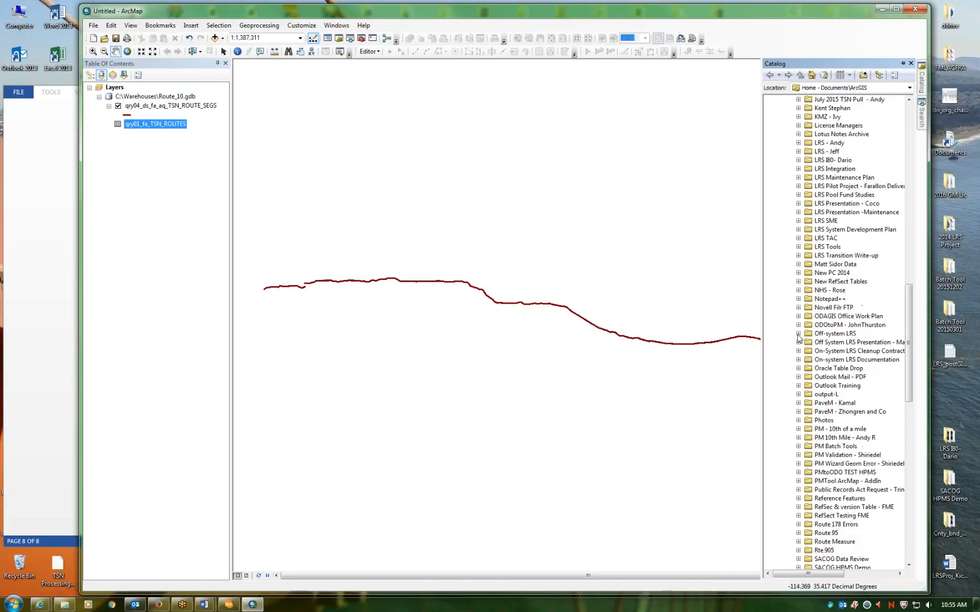
left_click(798, 169)
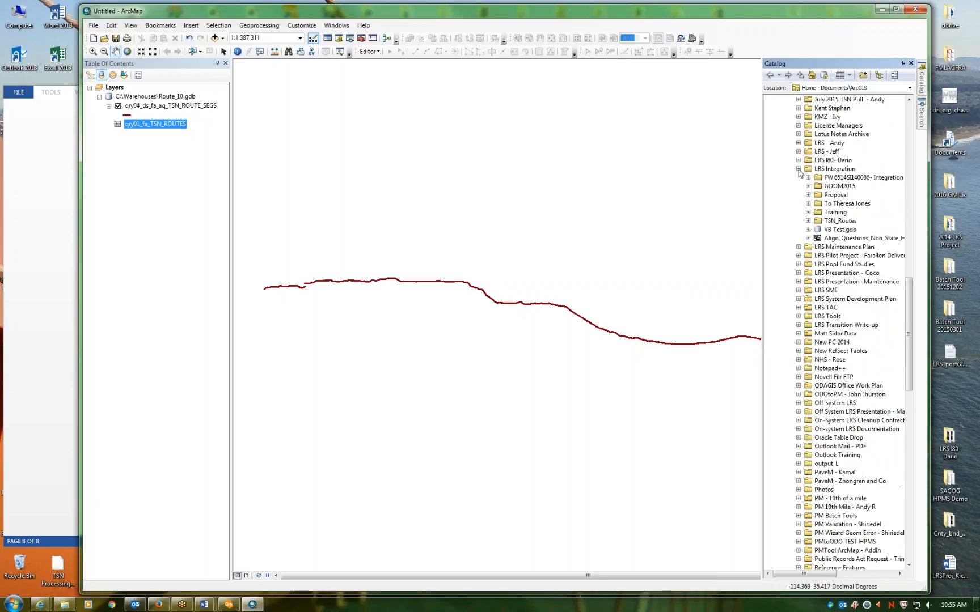
left_click(808, 212)
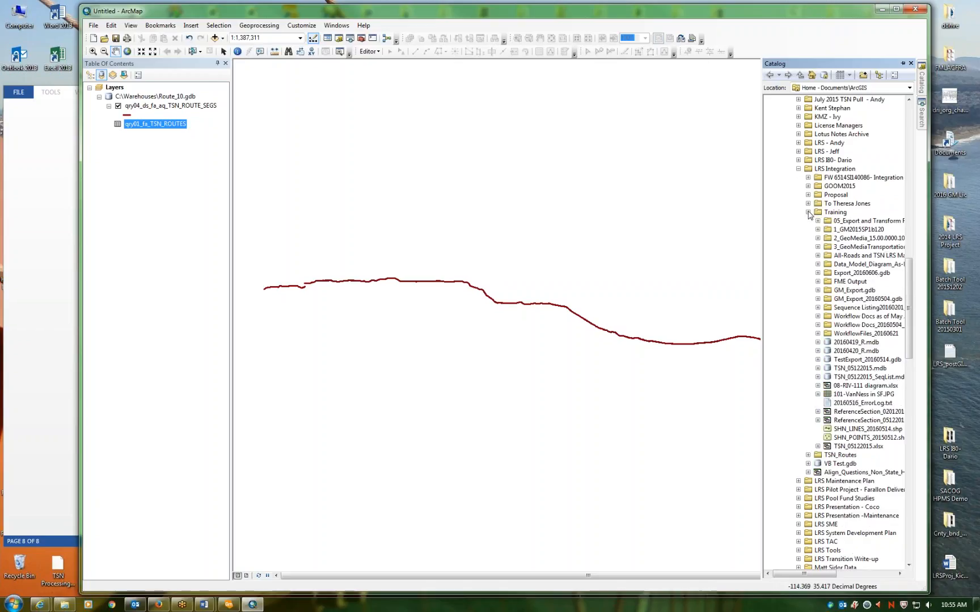
scroll(810, 215, "down", 3)
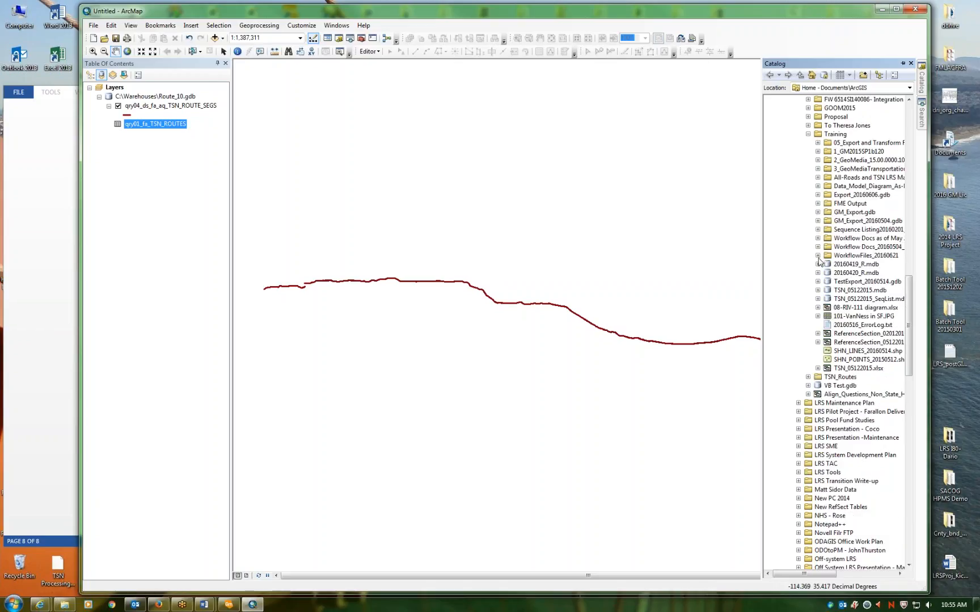
left_click(817, 256)
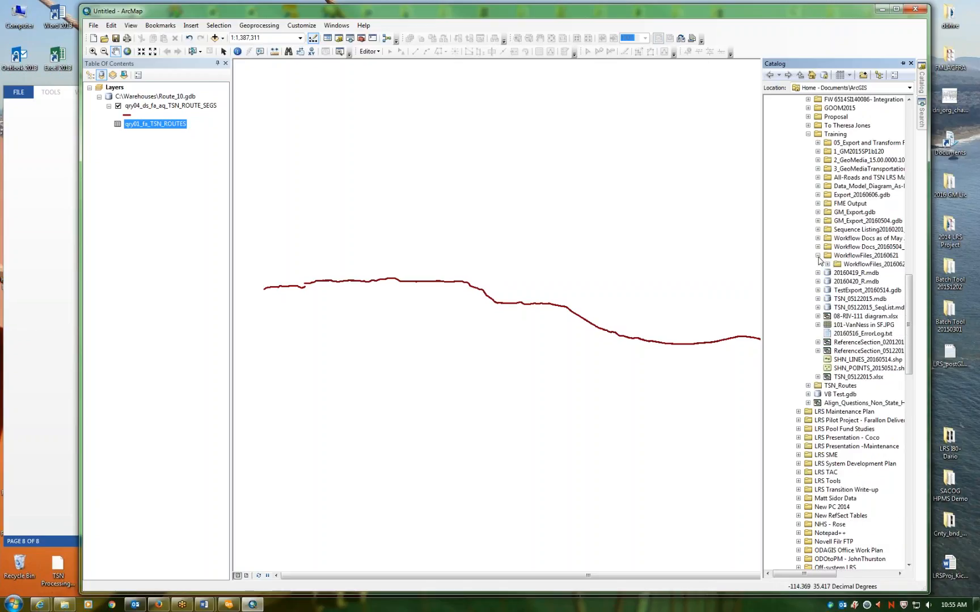
left_click(828, 264)
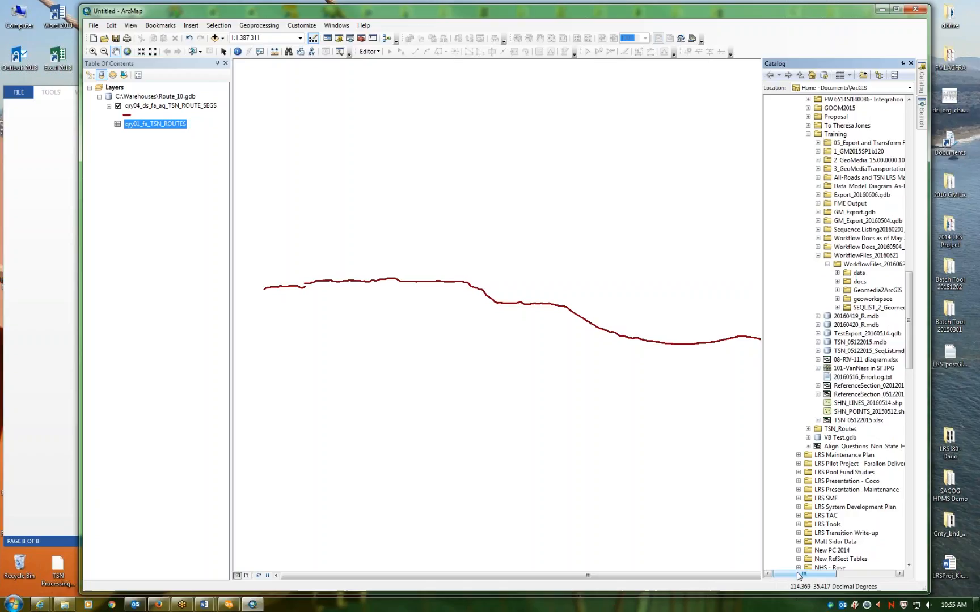
- Expand Geomedia2ArcGIS.gdb and its toolbox in the Geomedia2ArcGIS folder, and add SHN_Lines_Target to the map
left_click_drag(799, 576, 822, 577)
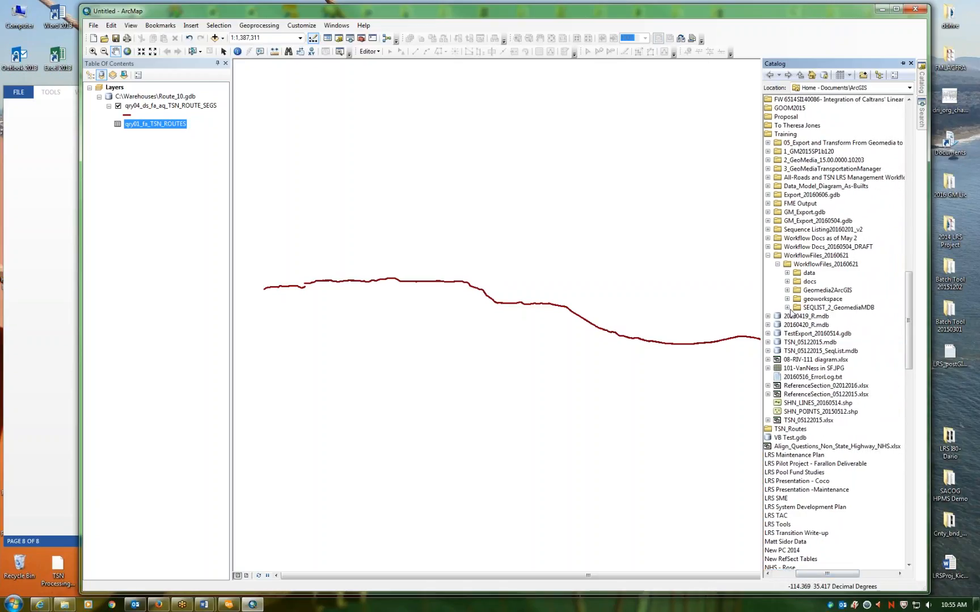
left_click(787, 290)
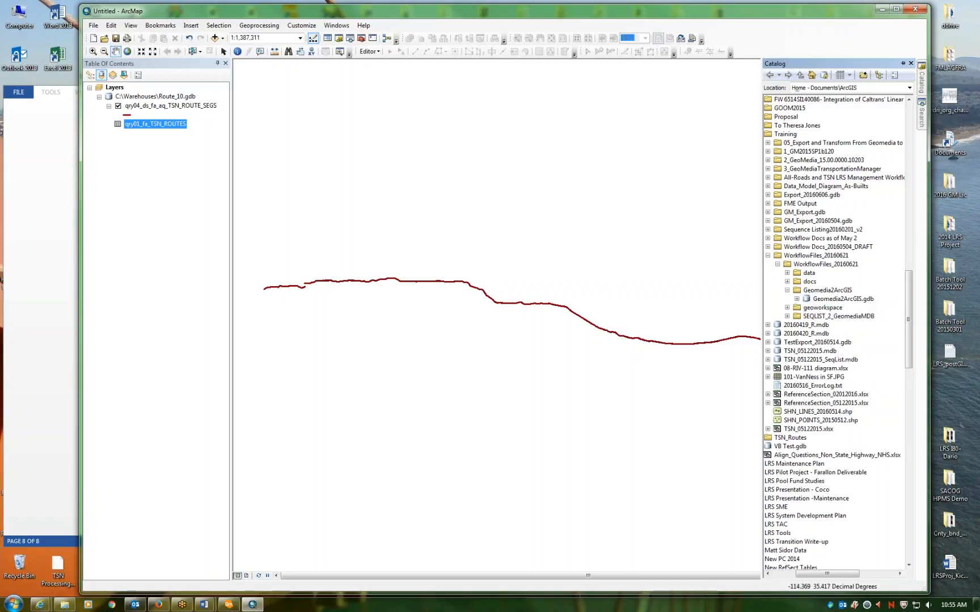
left_click(796, 299)
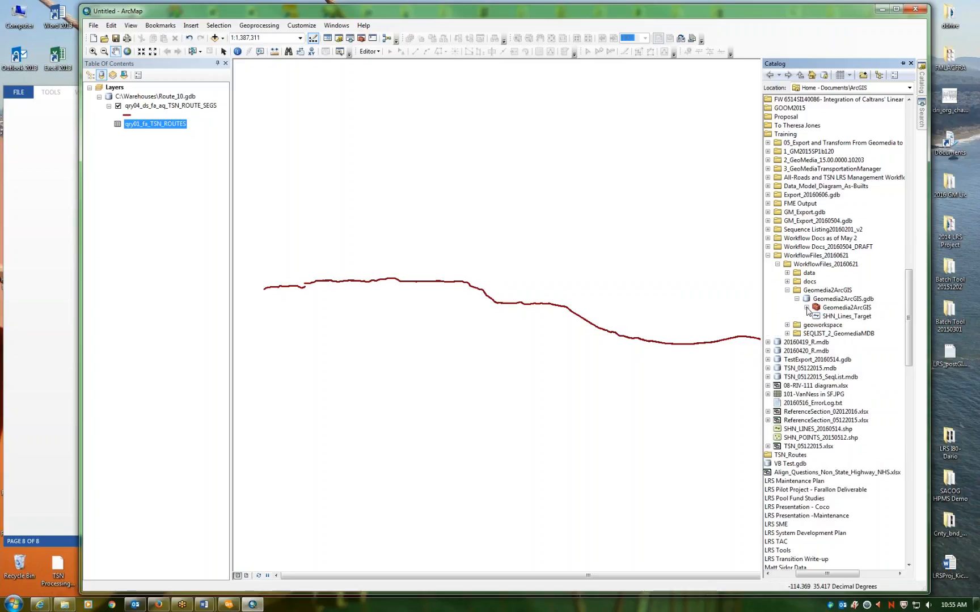
left_click(806, 307)
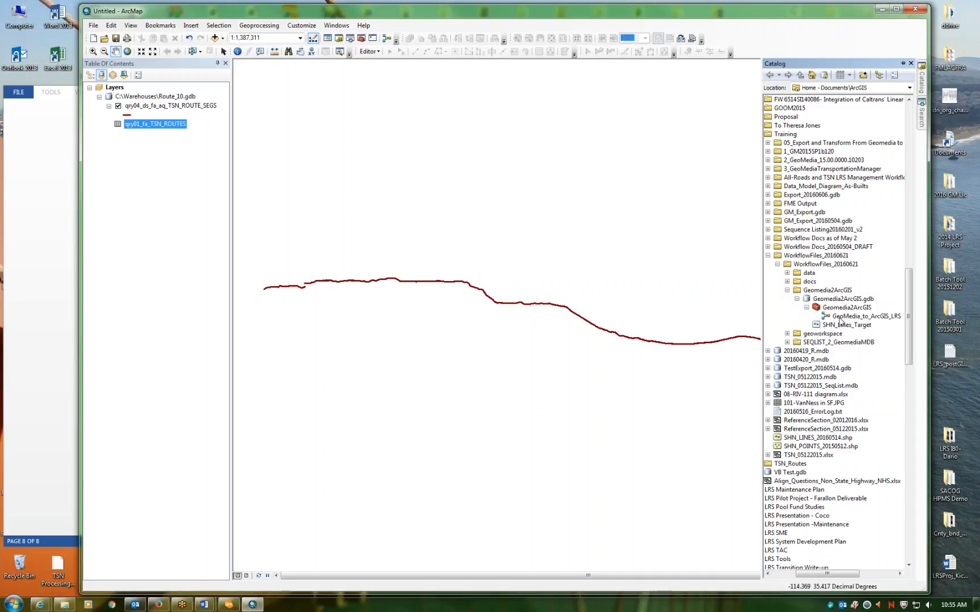
left_click(839, 326)
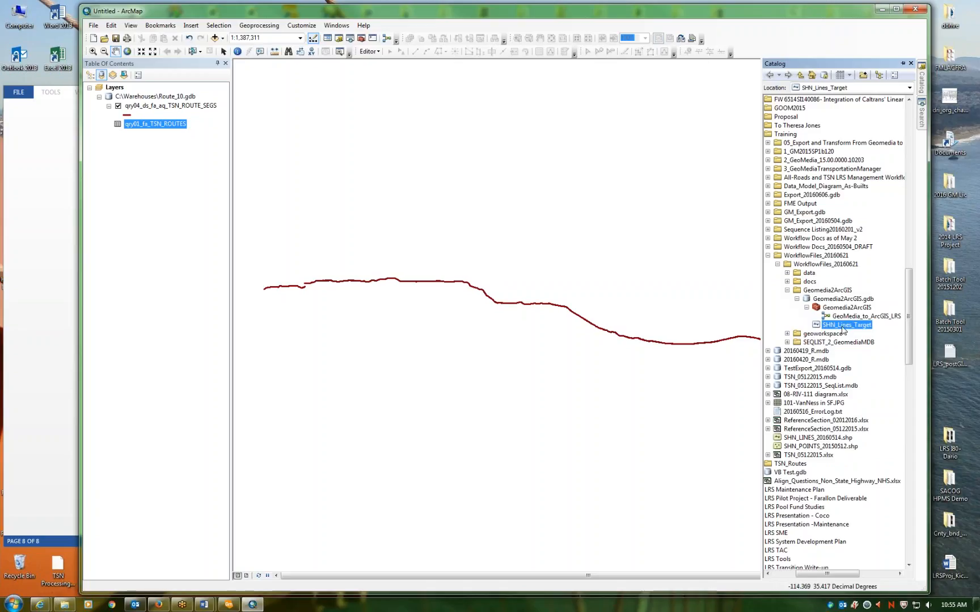
mouse_move(843, 330)
left_mouse_down()
mouse_move(119, 243)
mouse_move(132, 244)
left_mouse_up()
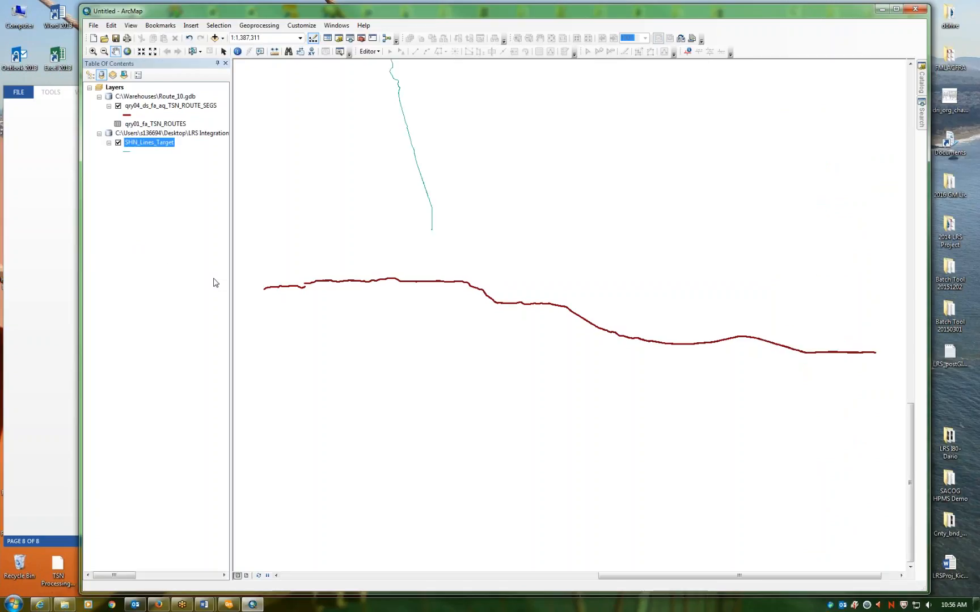
- Open the GeoMedia_to_ArcGIS_LRS tool from the Geomedia2ArcGIS toolbox and move its dialog clear of the workflow document
mouse_move(921, 80)
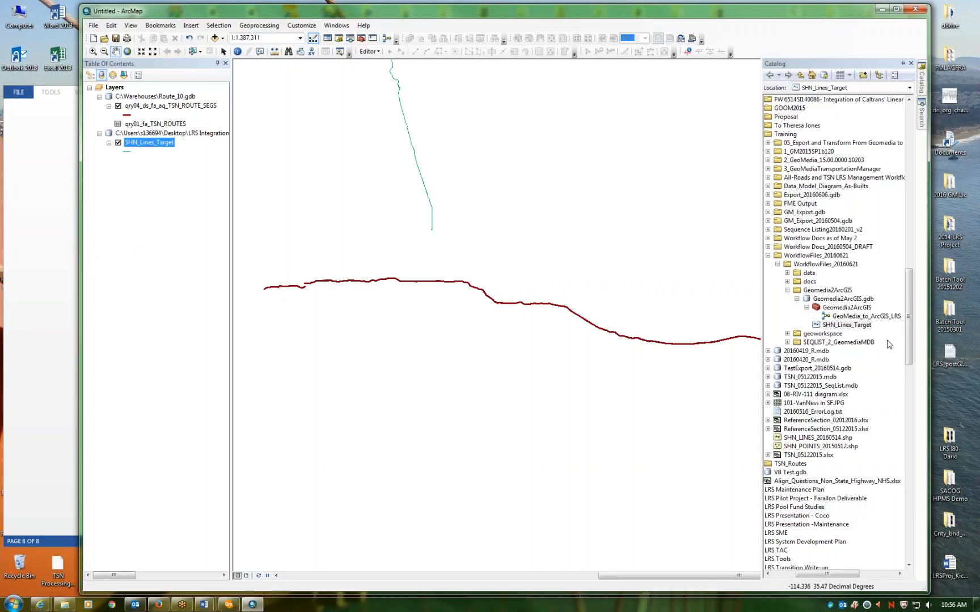
left_click(883, 321)
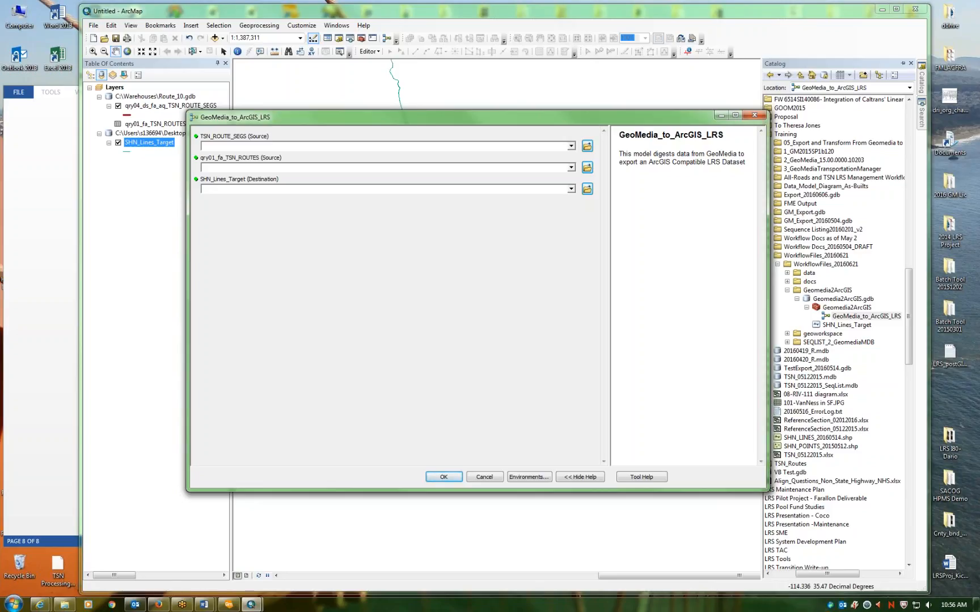
left_click(59, 285)
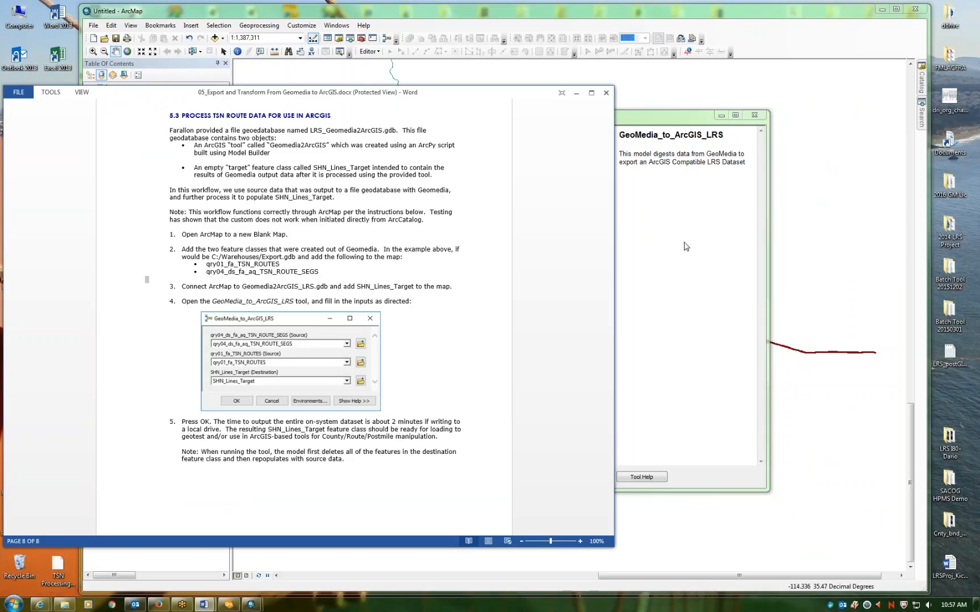
left_click(642, 114)
left_click_drag(622, 116, 778, 132)
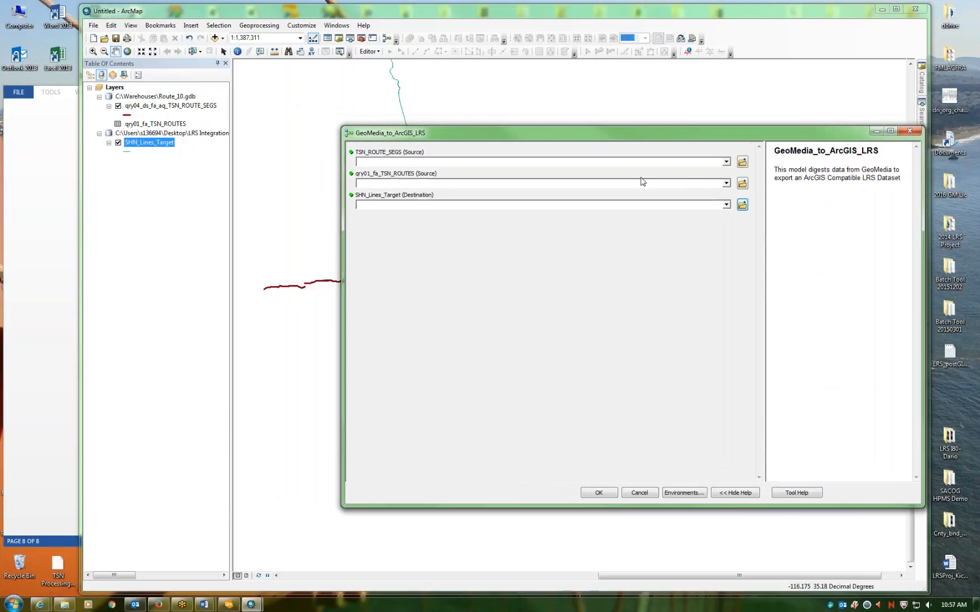
- Compare the tool's three input fields with instructions 3 and 4 of the workflow document
left_click(55, 310)
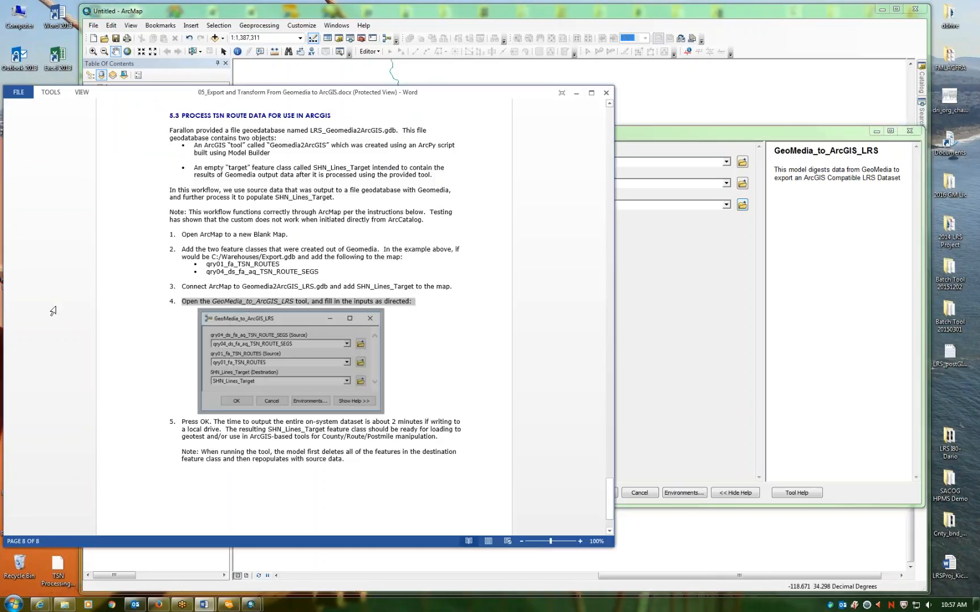
left_click(553, 329)
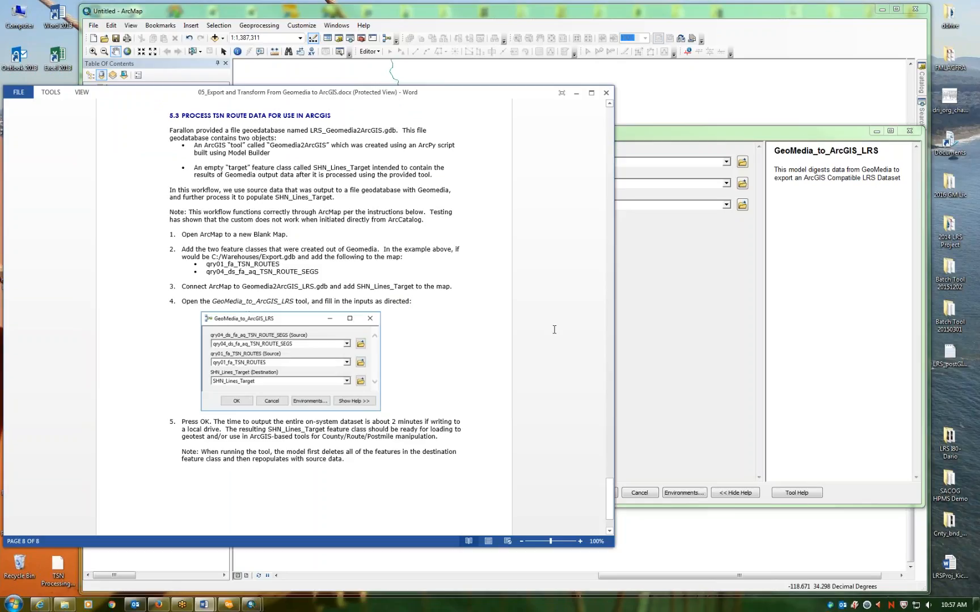
left_click(825, 332)
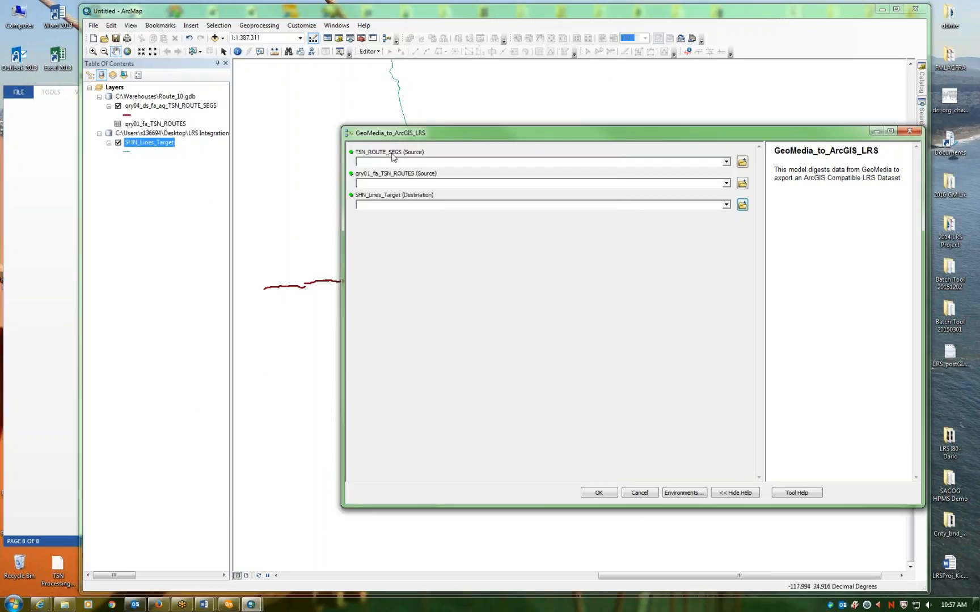
left_click(50, 290)
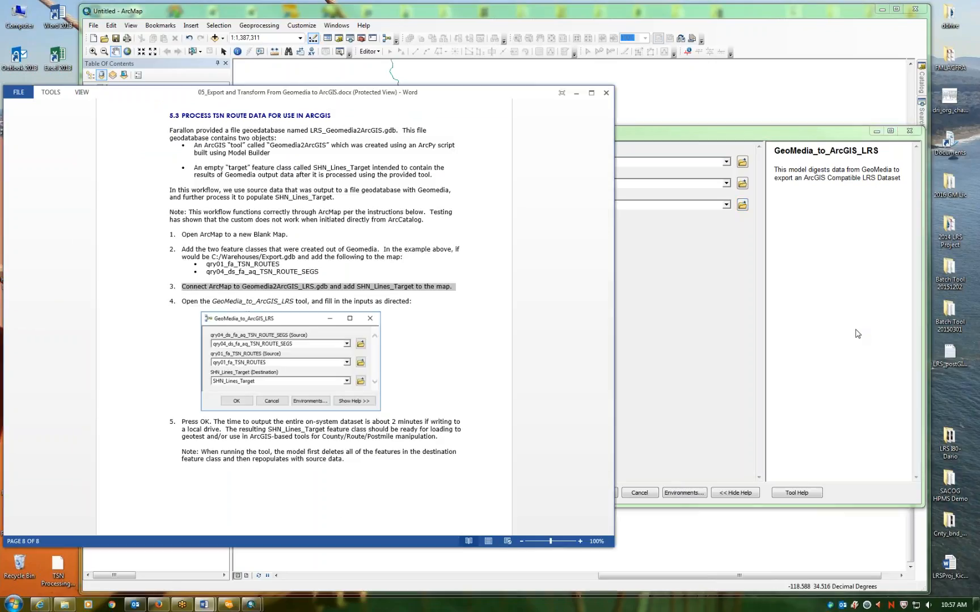
left_click(857, 334)
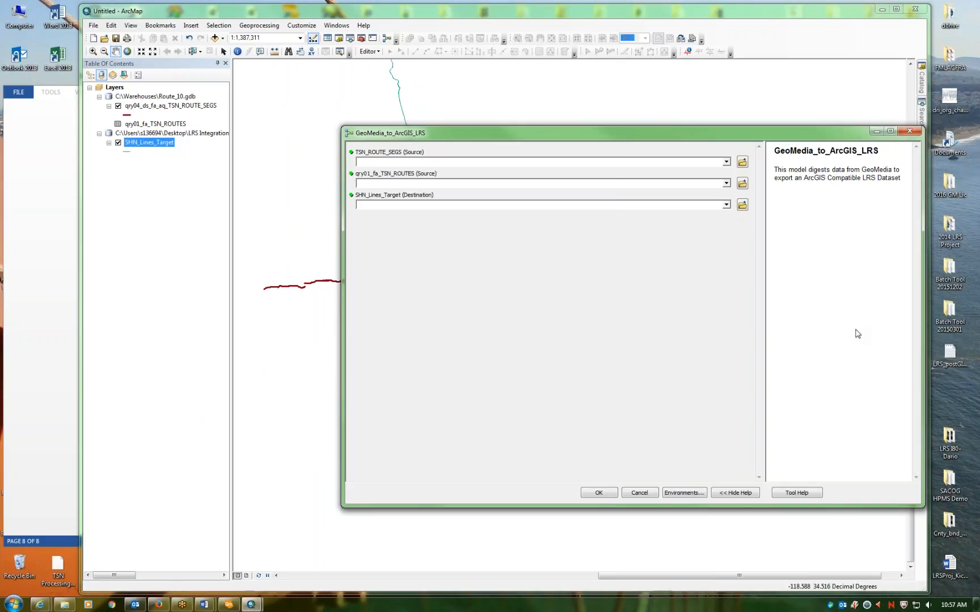
- Set the tool's sources to qry04_ds_fa_aq_TSN_ROUTE_SEGS and qry01_fa_TSN_ROUTES, and its destination to SHN_Lines_Target
left_click(726, 162)
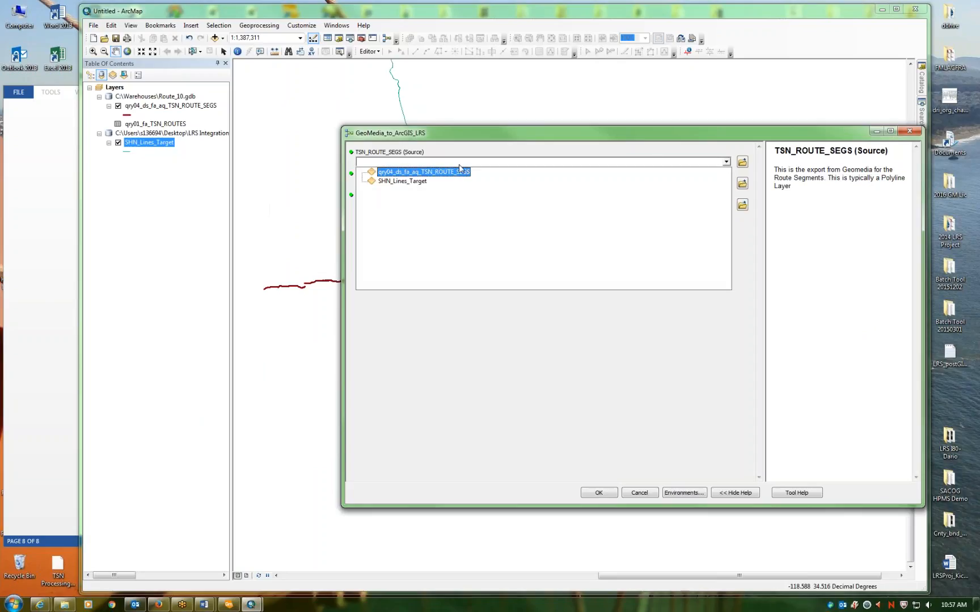
left_click(446, 172)
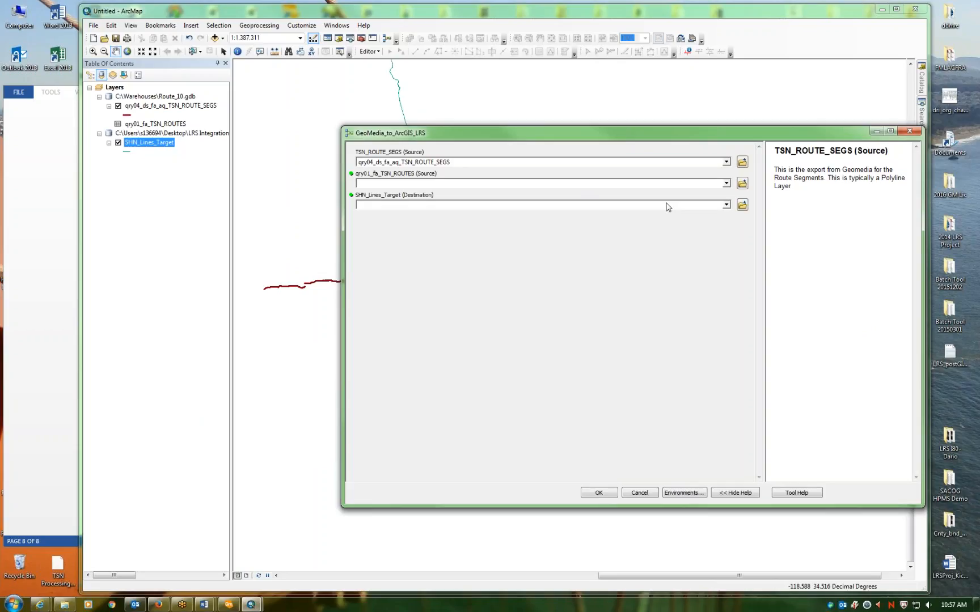
left_click(727, 185)
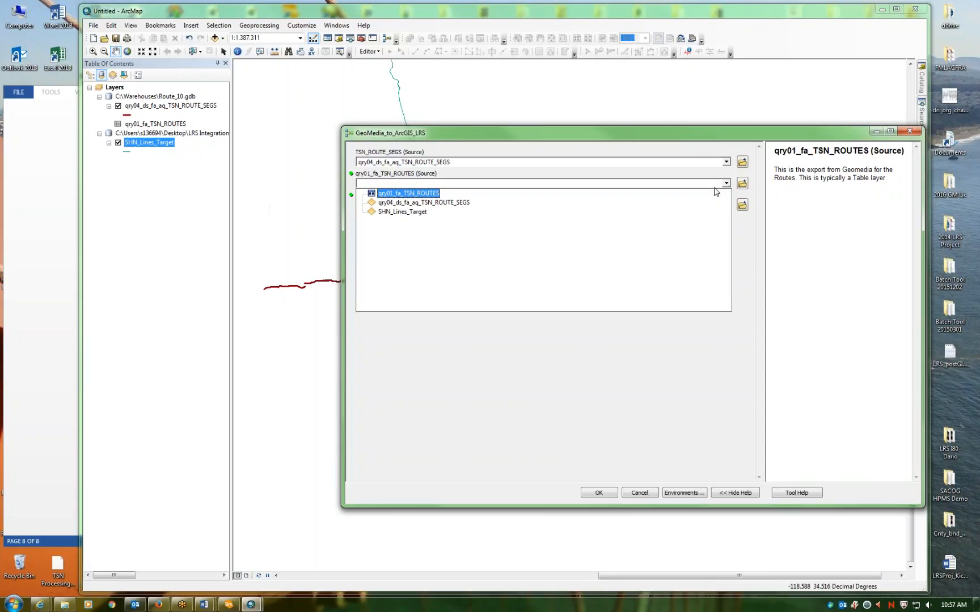
left_click(407, 194)
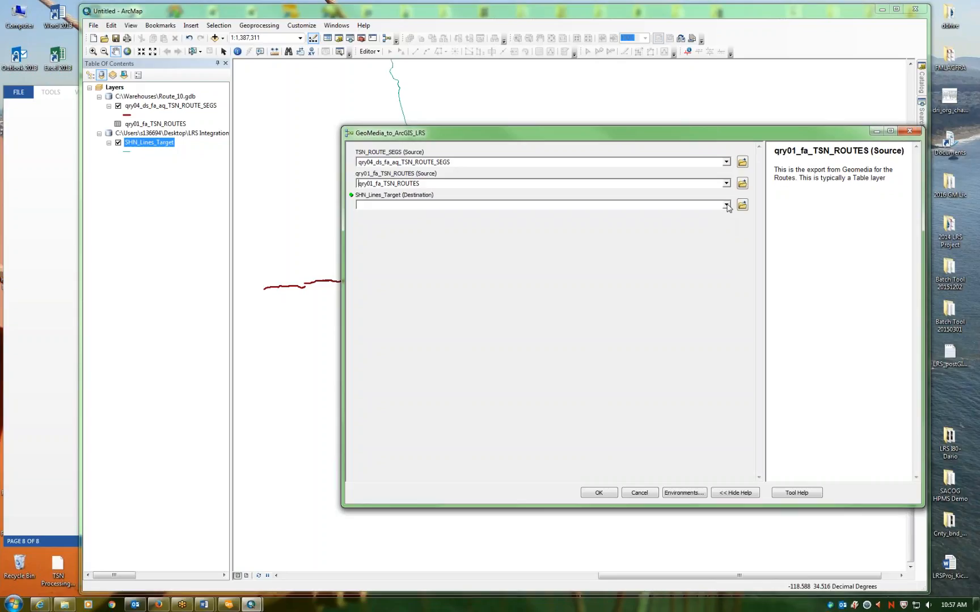
left_click(726, 205)
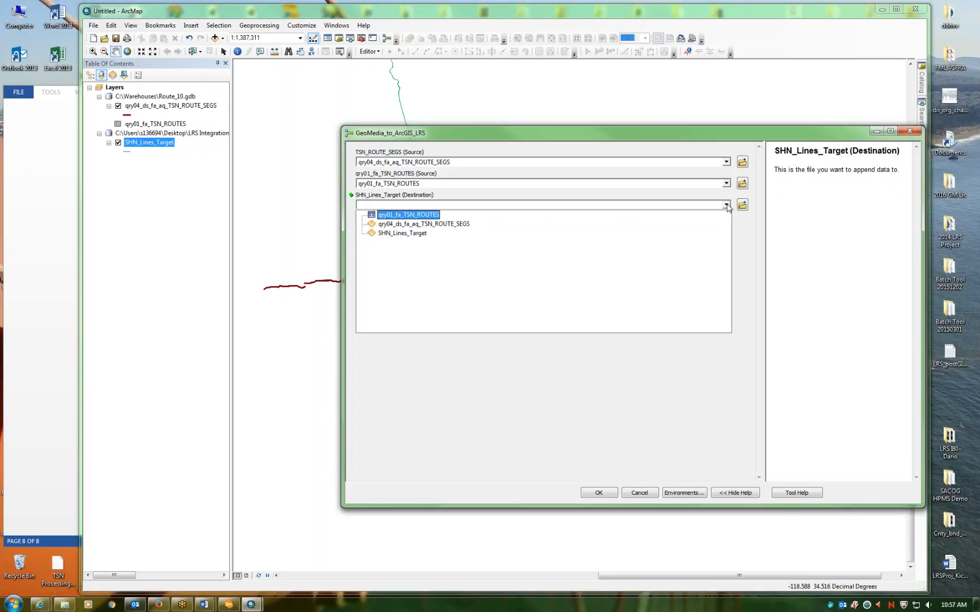
left_click(411, 234)
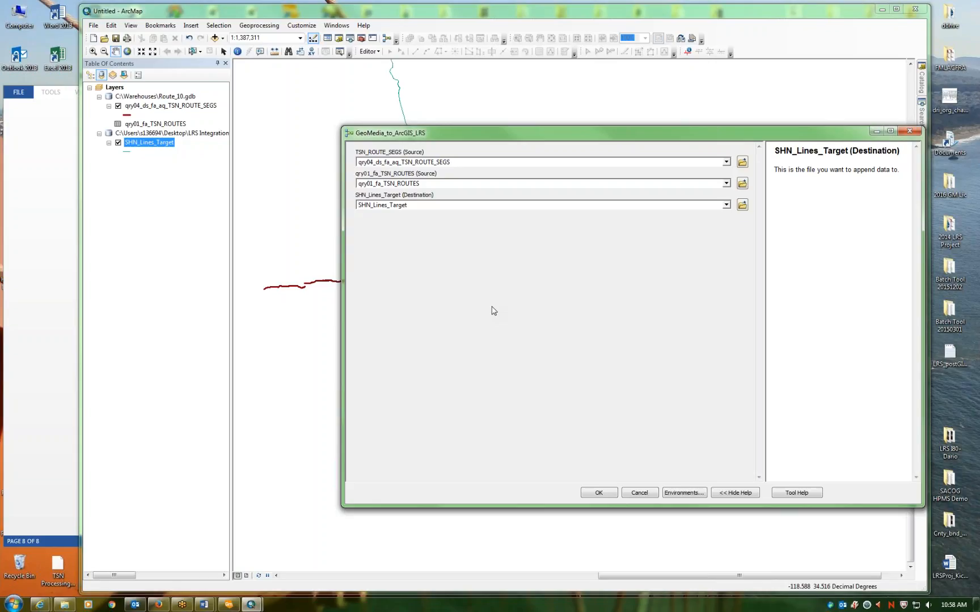
- Check the filled-in inputs against the workflow document and run the GeoMedia_to_ArcGIS_LRS tool
left_click_drag(586, 139, 518, 162)
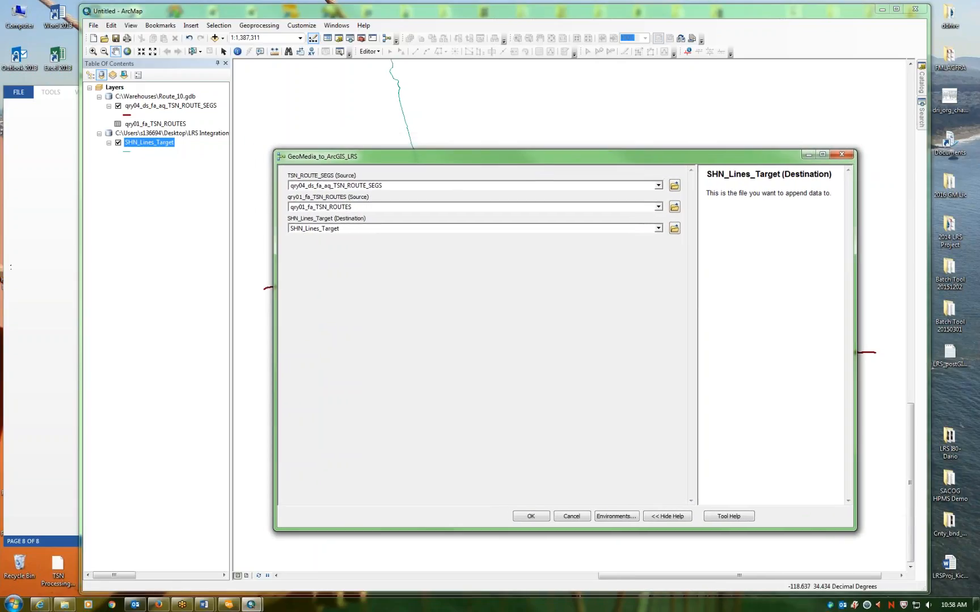
left_click(41, 360)
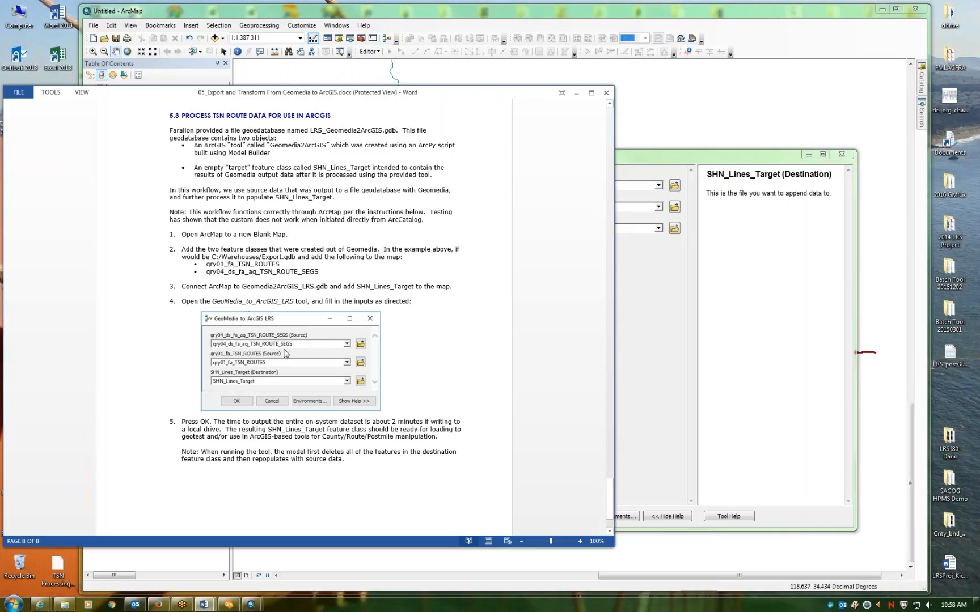
left_click(737, 323)
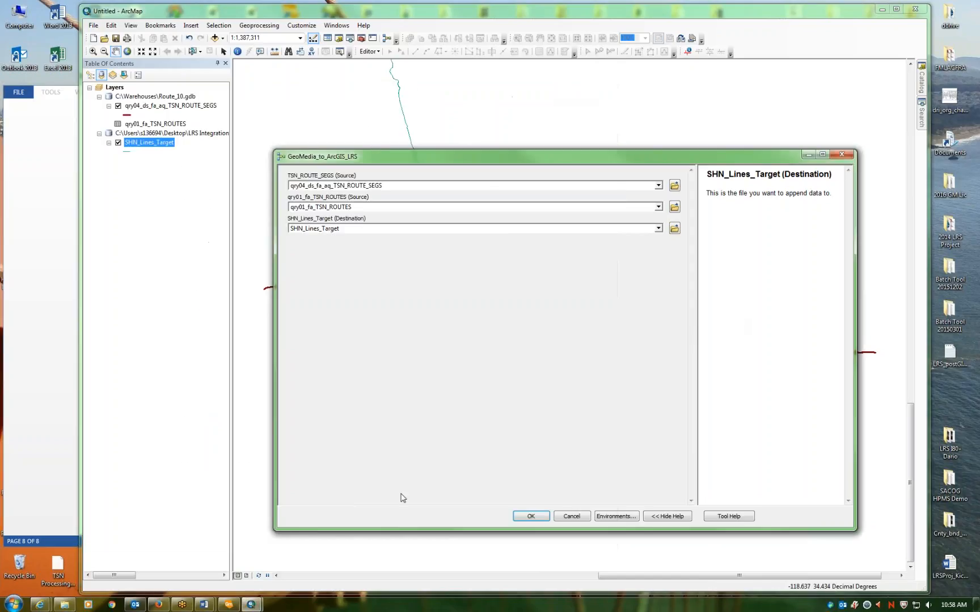
left_click(531, 516)
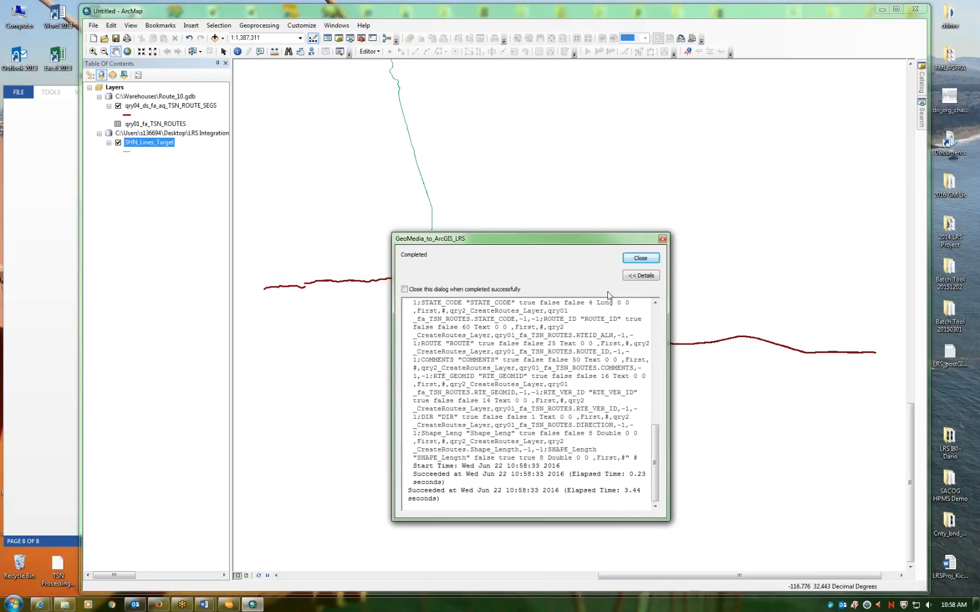
- Close the finished tool's report and open the SHN_Lines_Target attribute table to review its records
left_click(640, 259)
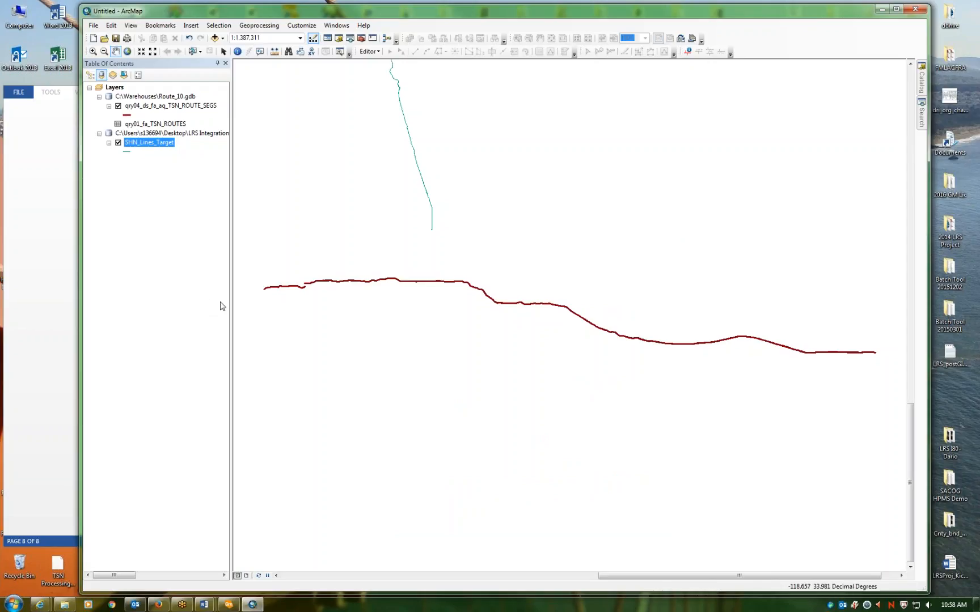
left_click(147, 144)
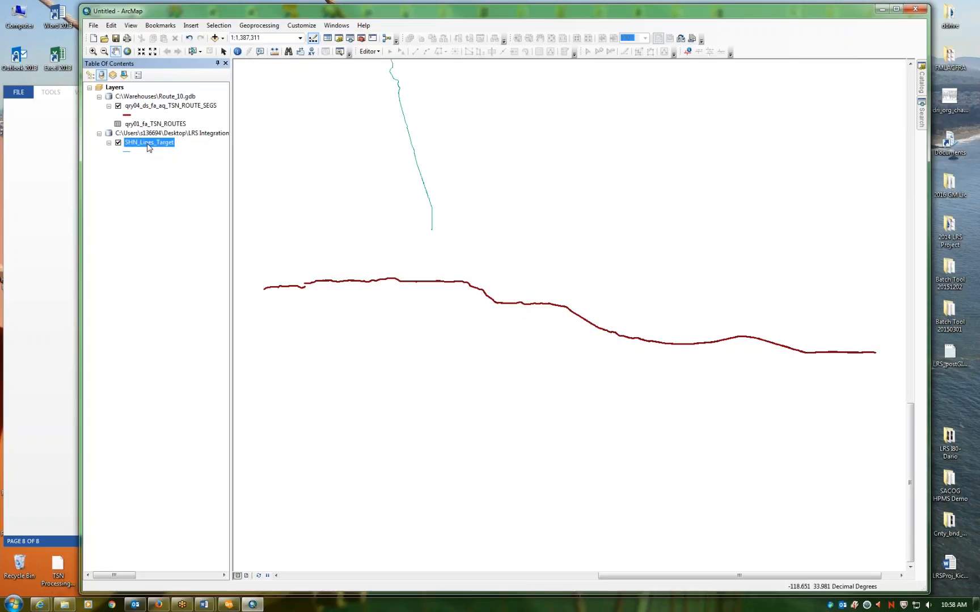
right_click(149, 147)
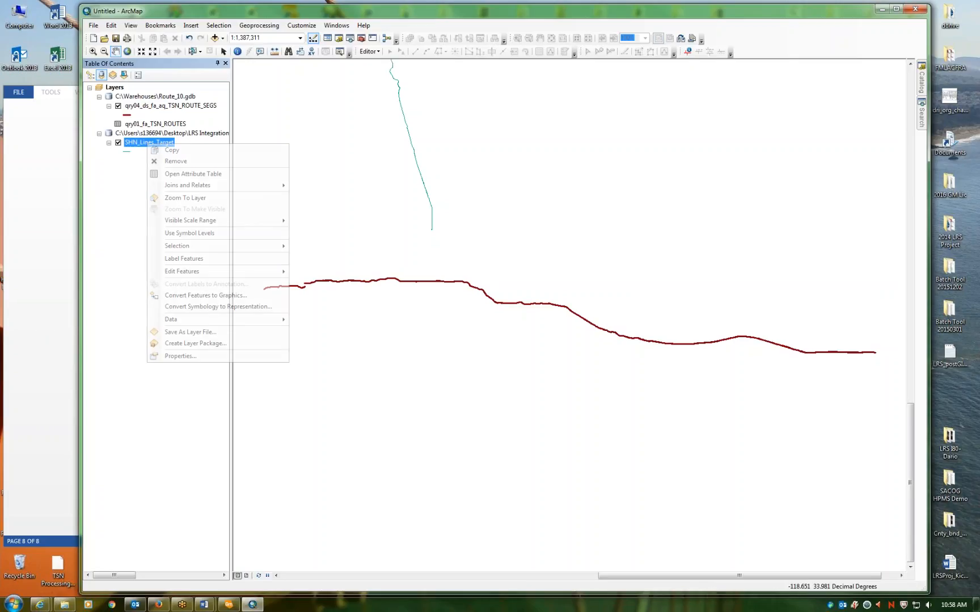
left_click(187, 173)
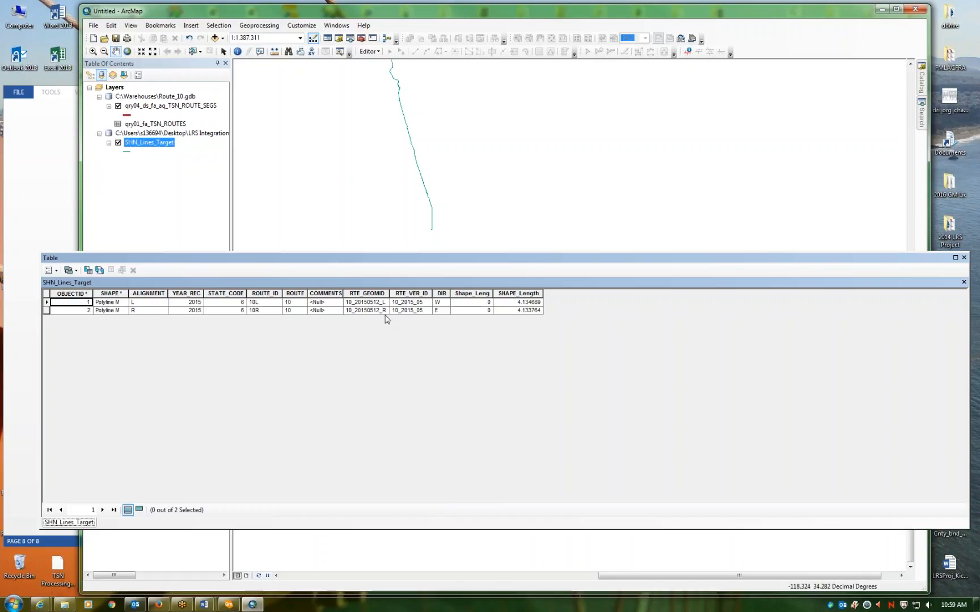
- Refresh the map display, move the attribute table aside to view the redrawn lines, and close the table
left_click(260, 576)
left_click(333, 394)
left_click_drag(924, 261, 911, 164)
left_click_drag(817, 151, 807, 245)
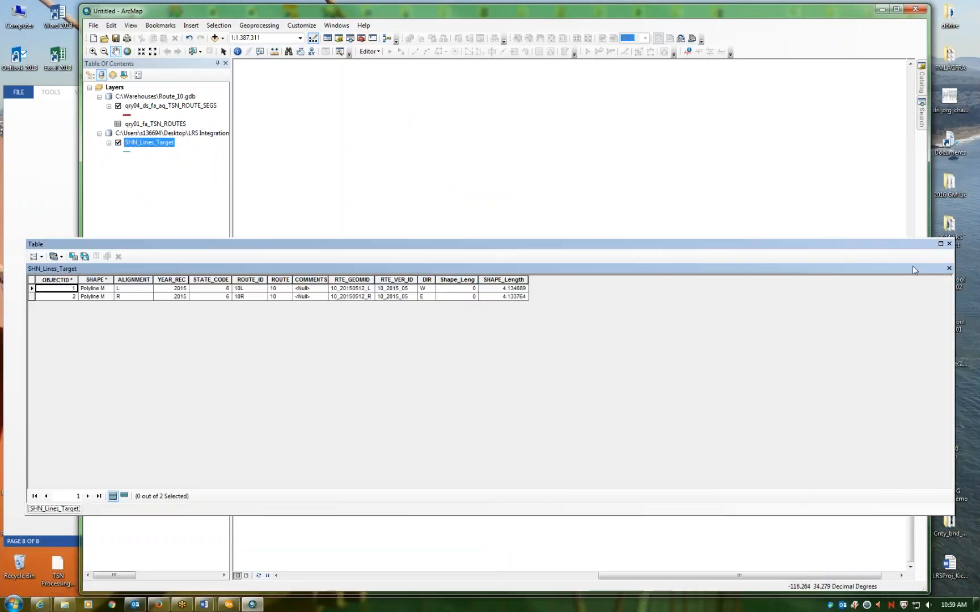
left_click(949, 244)
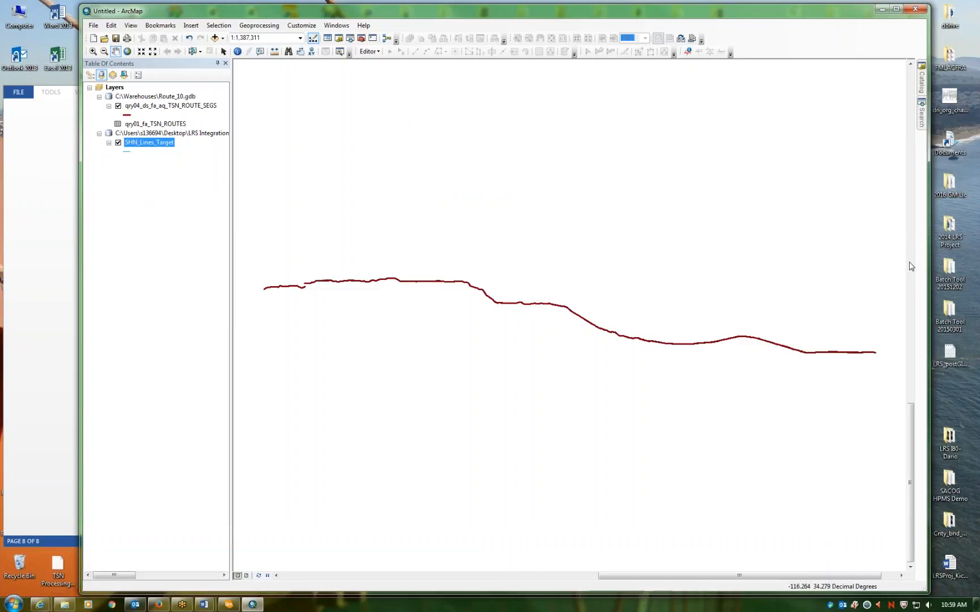
- Examine the RTE_GEOMID values of both records in the SHN_Lines_Target attribute table, widening the COMMENTS column, and close the table
right_click(144, 142)
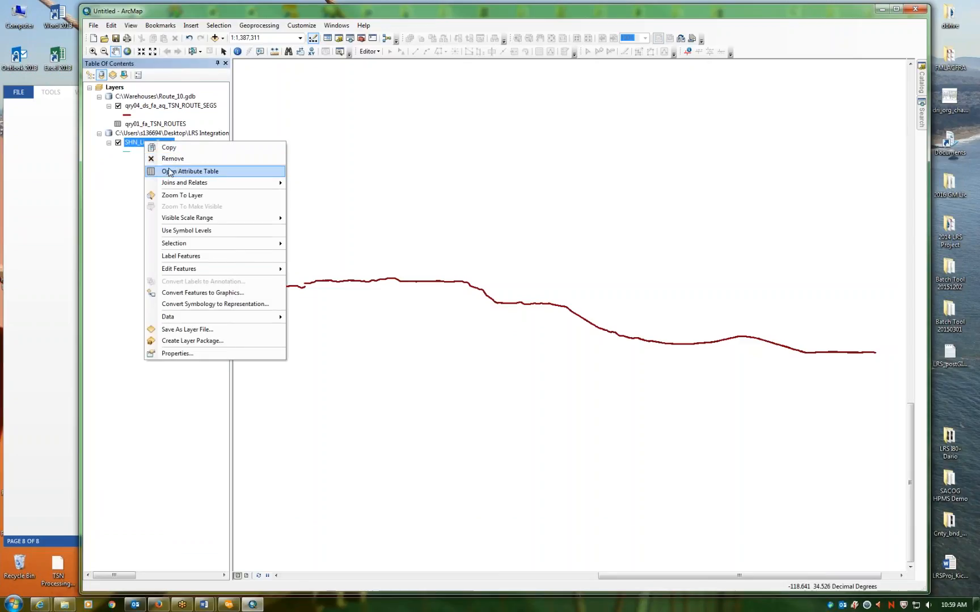
left_click(167, 171)
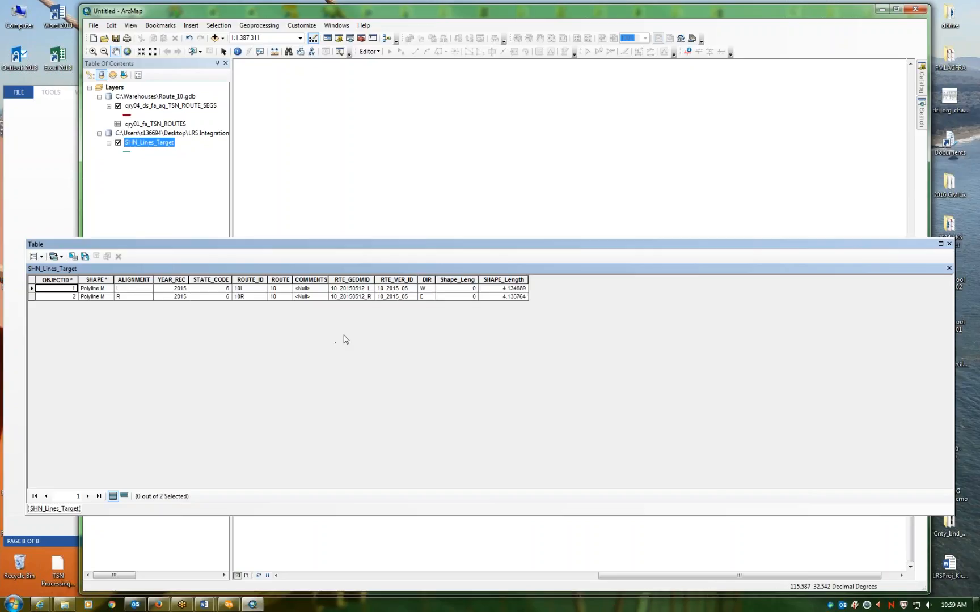
left_click_drag(327, 280, 343, 279)
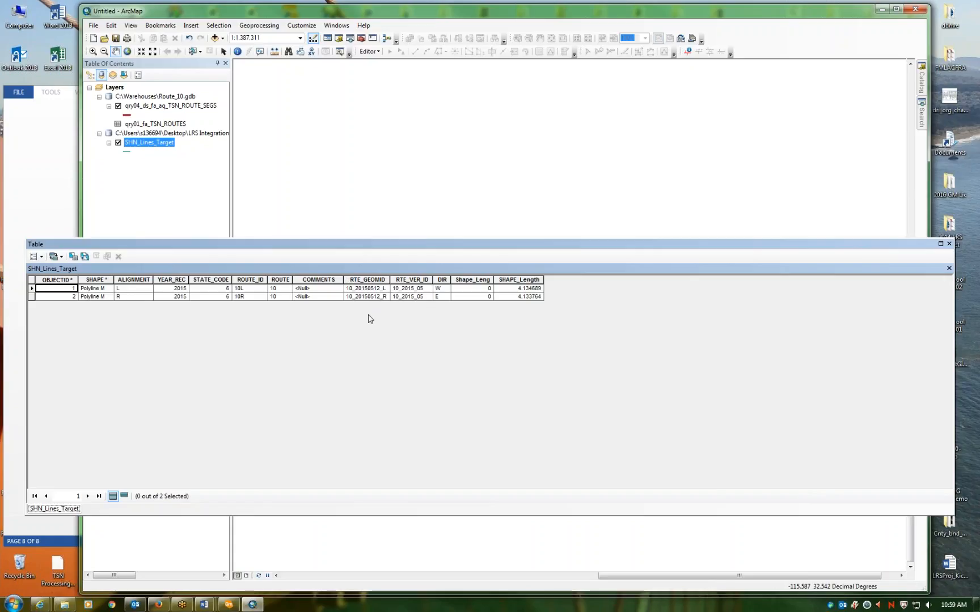
left_click(372, 288)
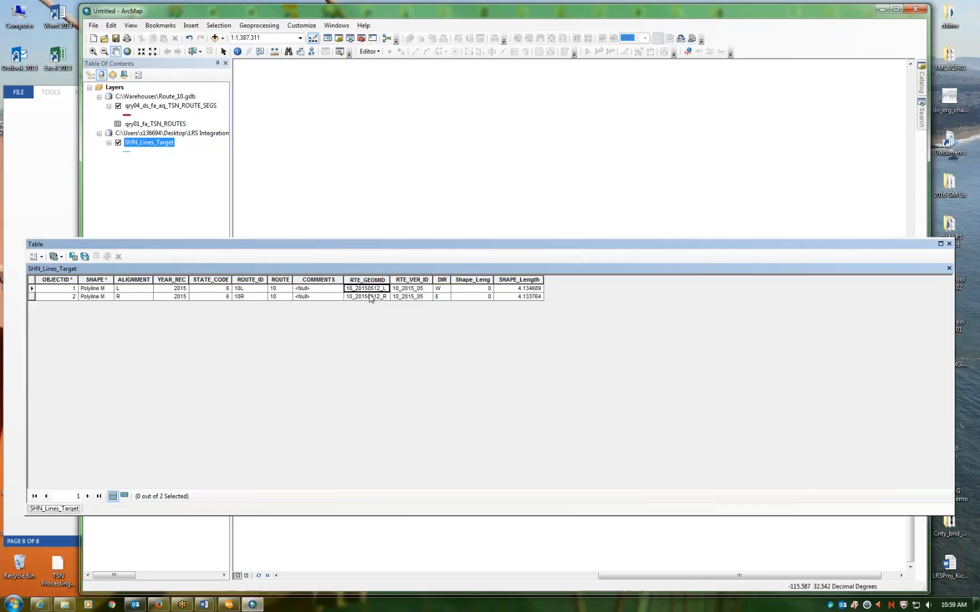
left_click(370, 296)
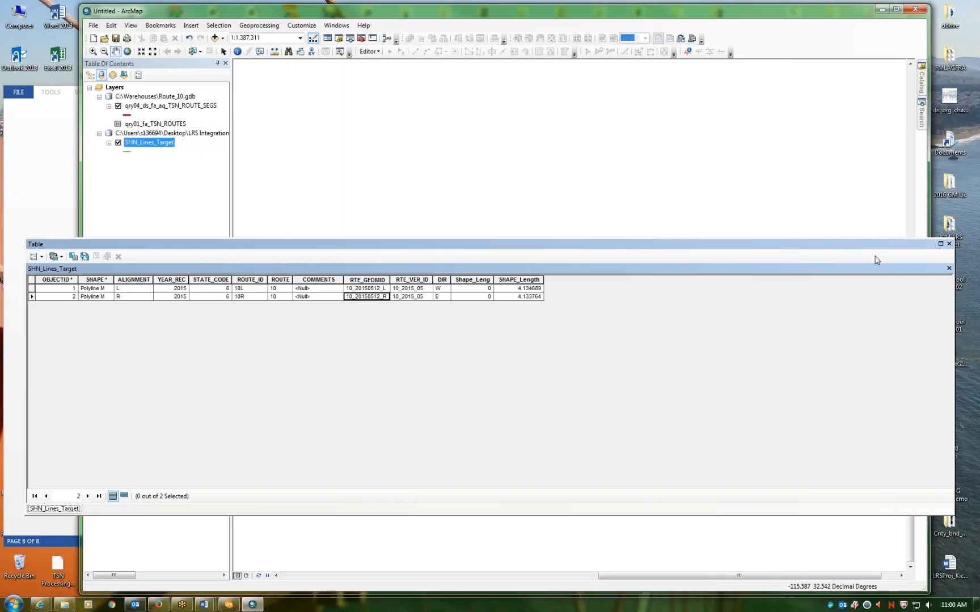
left_click(948, 245)
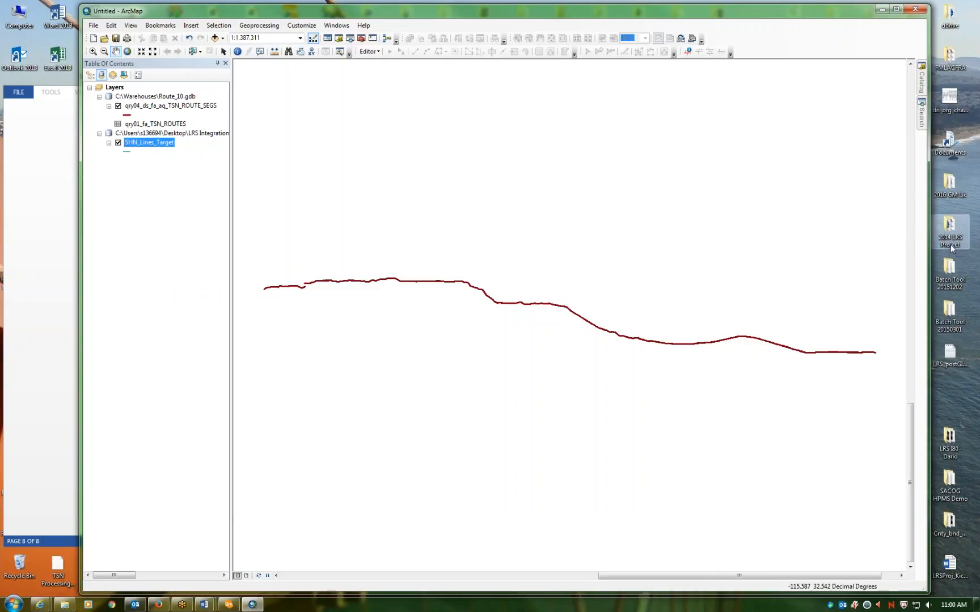
- Open the GeoMedia_to_ArcGIS_LRS model for editing from the Geomedia2ArcGIS toolbox and arrange its window to show the whole diagram
left_click(923, 84)
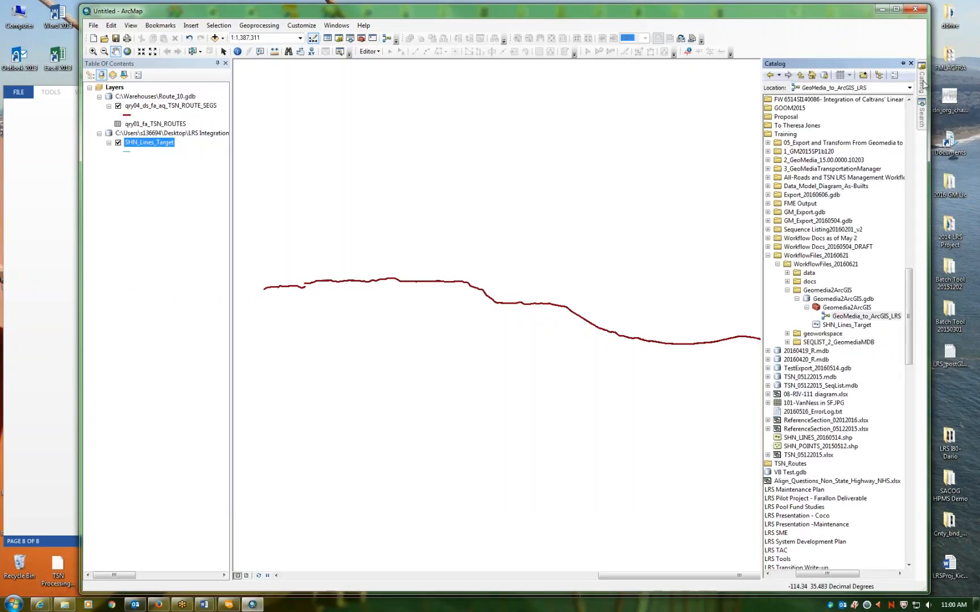
left_click(866, 316)
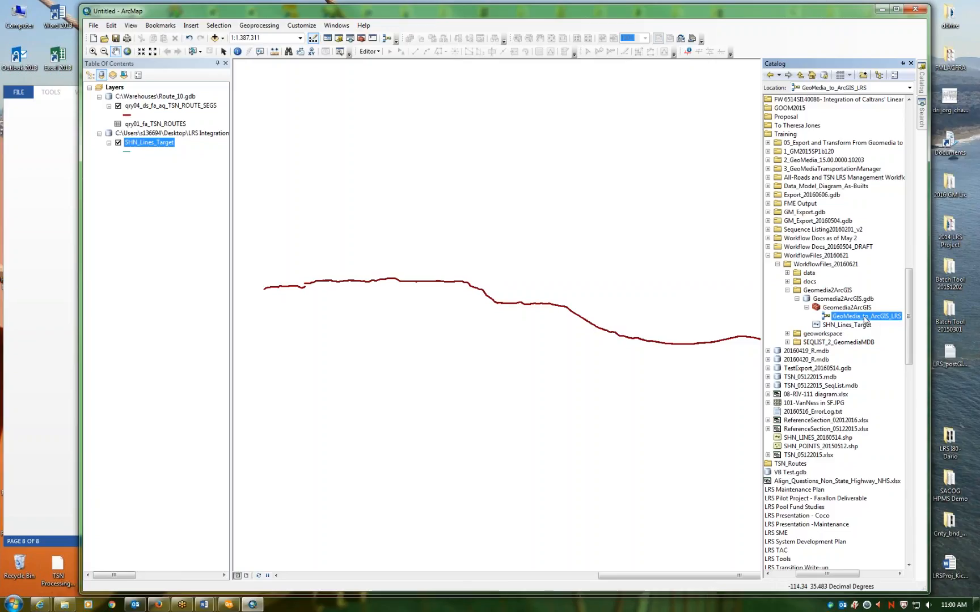
right_click(866, 320)
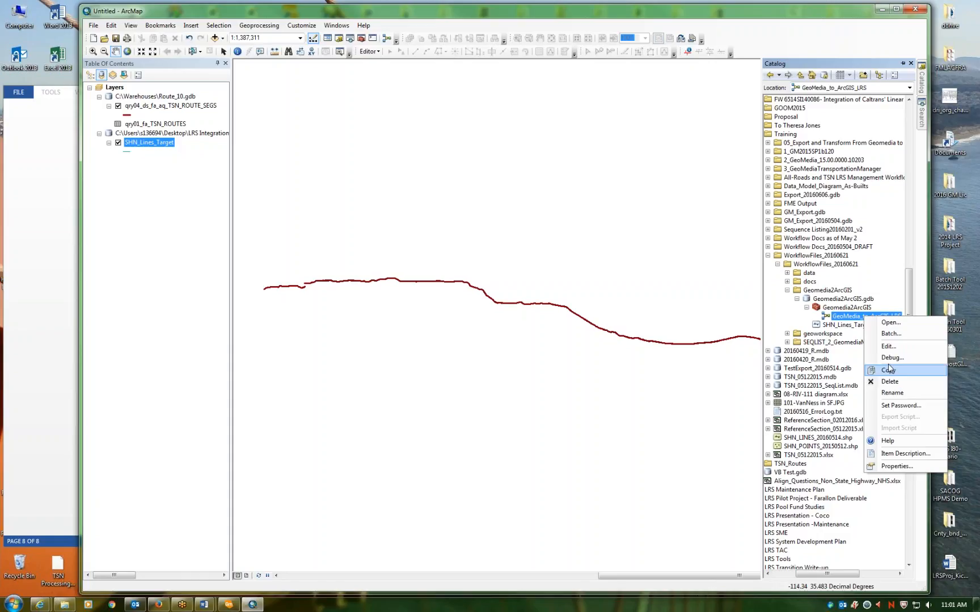
left_click(888, 347)
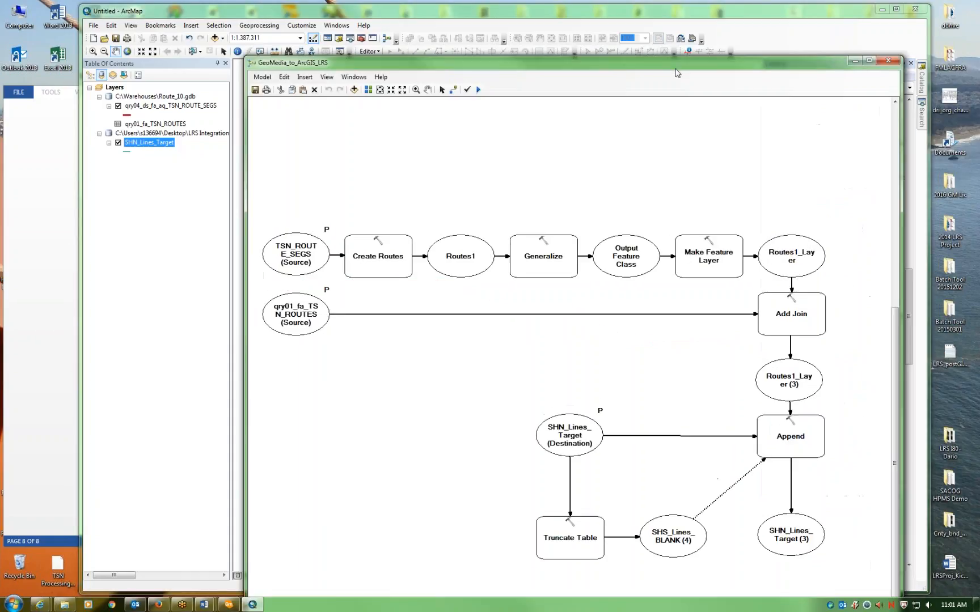
left_click_drag(661, 62, 586, 177)
left_click_drag(587, 180, 566, 56)
scroll(746, 279, "down", 5)
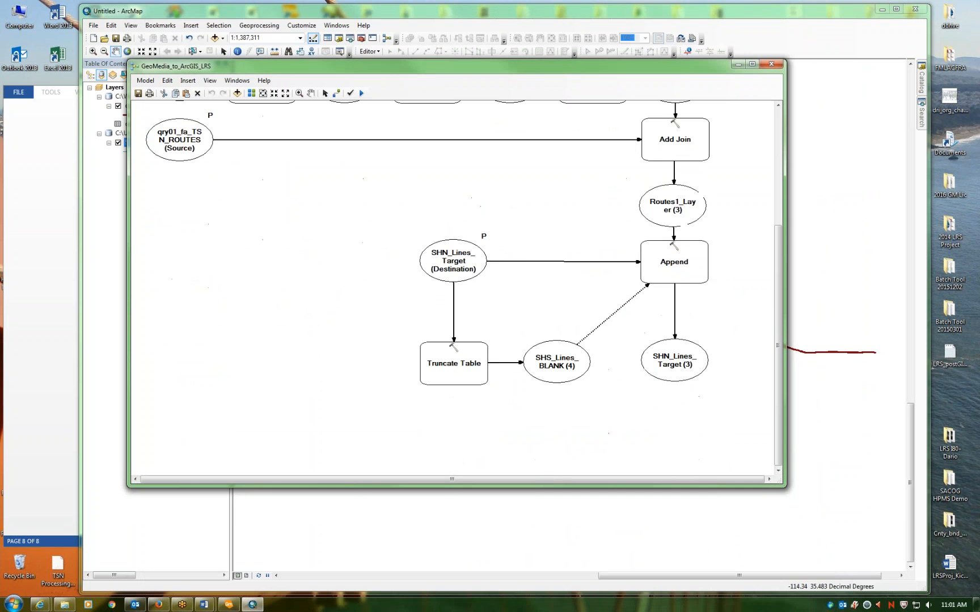
scroll(746, 279, "up", 2)
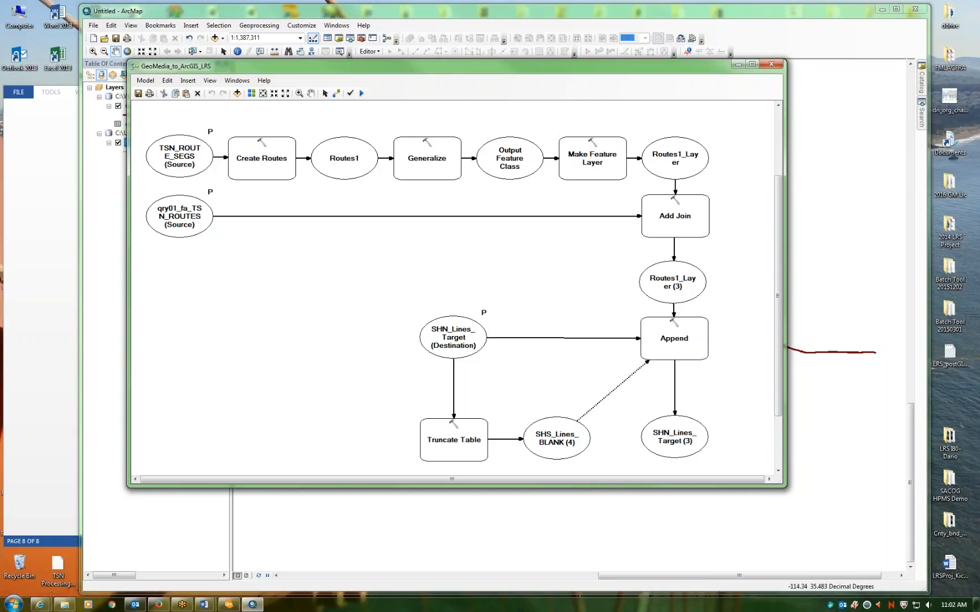
- Inspect the input value and the data type properties of the model's TSN_ROUTE_SEGS (Source) variable without changing them
double_click(187, 161)
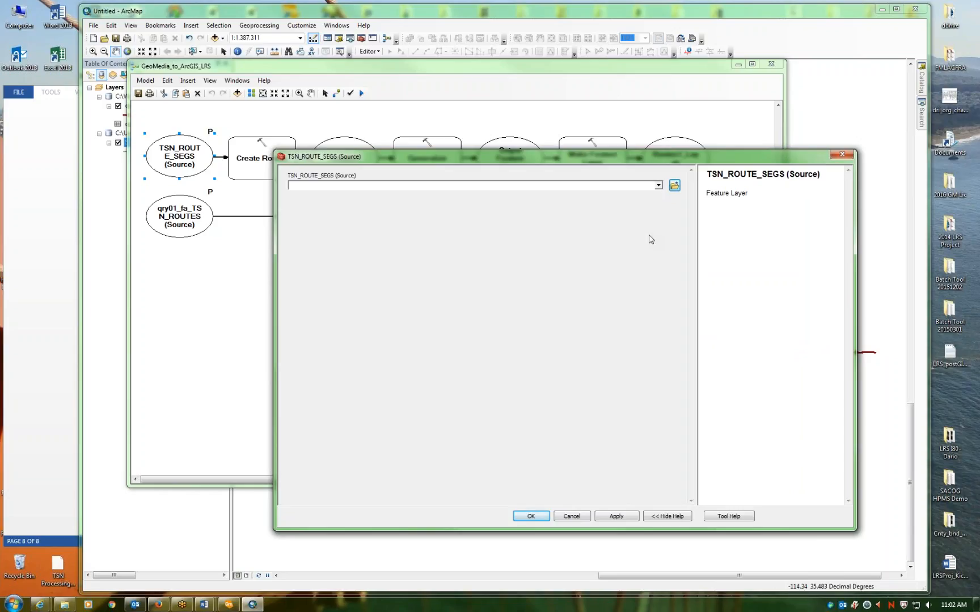
left_click(658, 186)
left_click(659, 187)
left_click(842, 154)
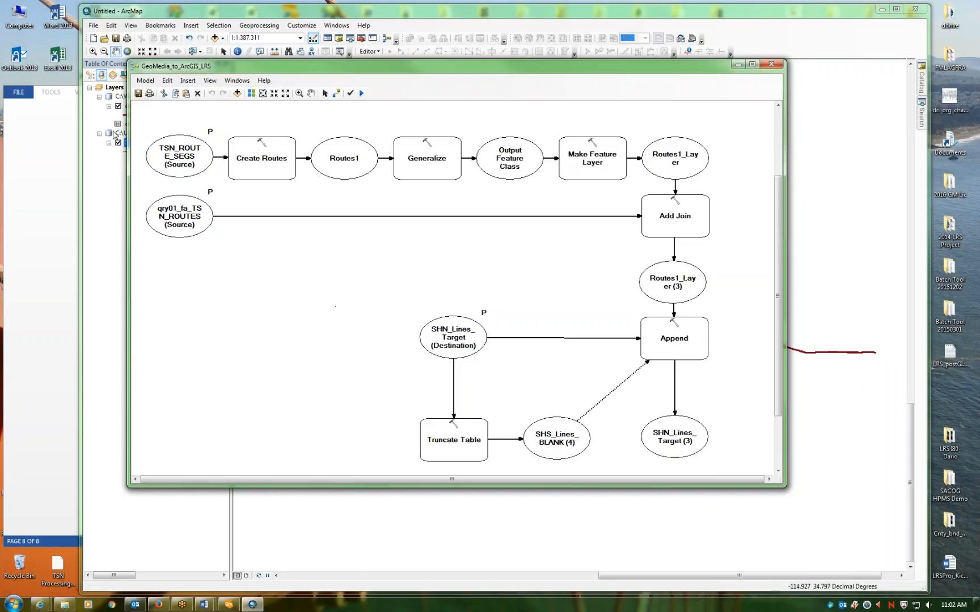
right_click(182, 154)
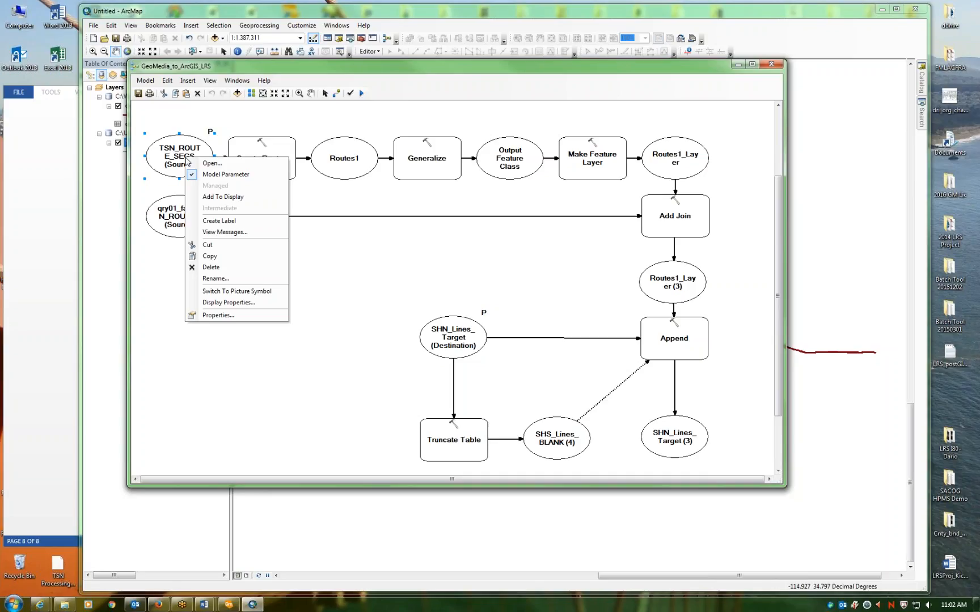
left_click(220, 317)
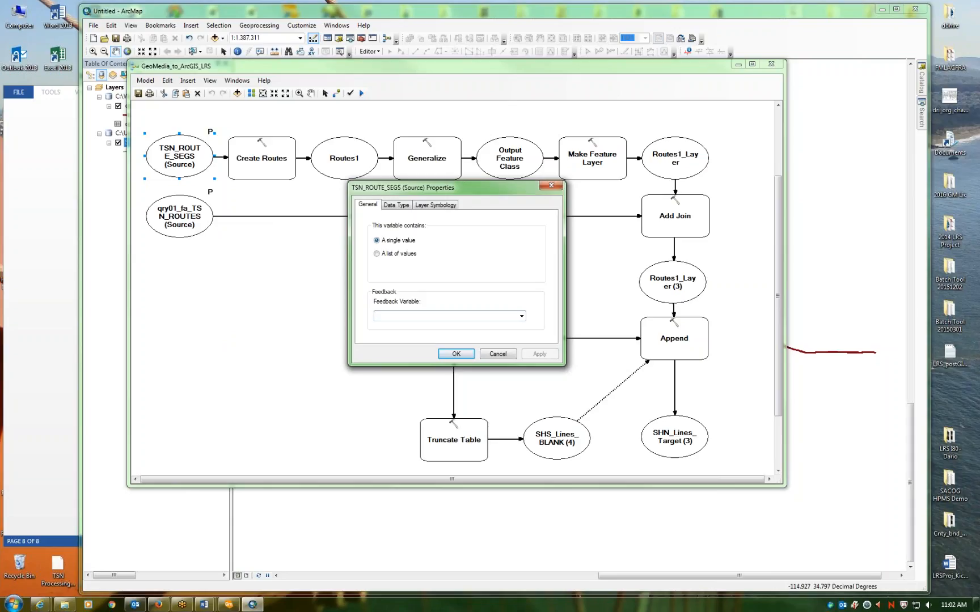
left_click(401, 205)
left_click(551, 185)
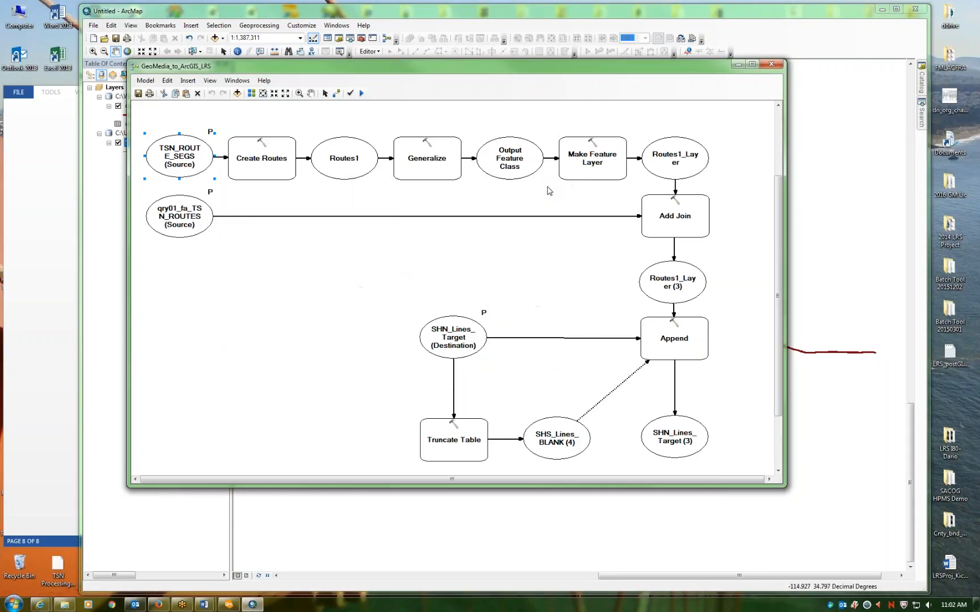
- Enlarge the display properties window of the TSN_ROUTE_SEGS (Source) variable and open its name for editing
right_click(181, 172)
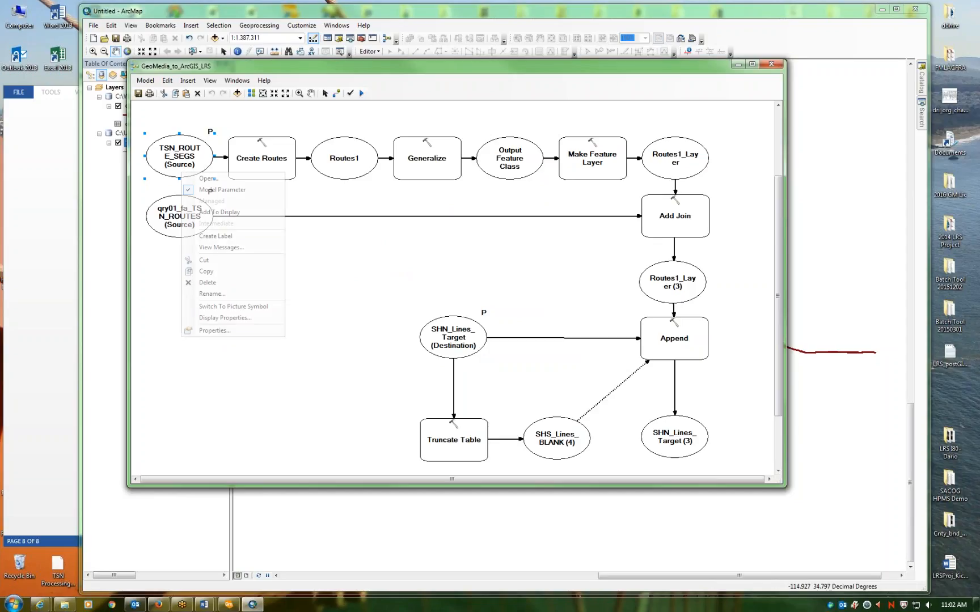
left_click(221, 318)
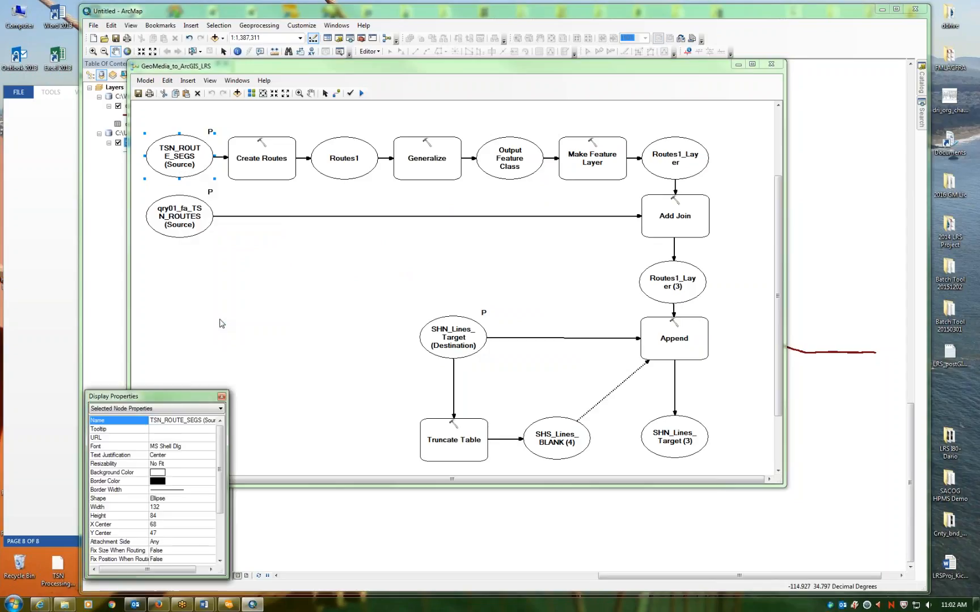
left_click_drag(173, 389, 288, 225)
left_click_drag(339, 414, 489, 505)
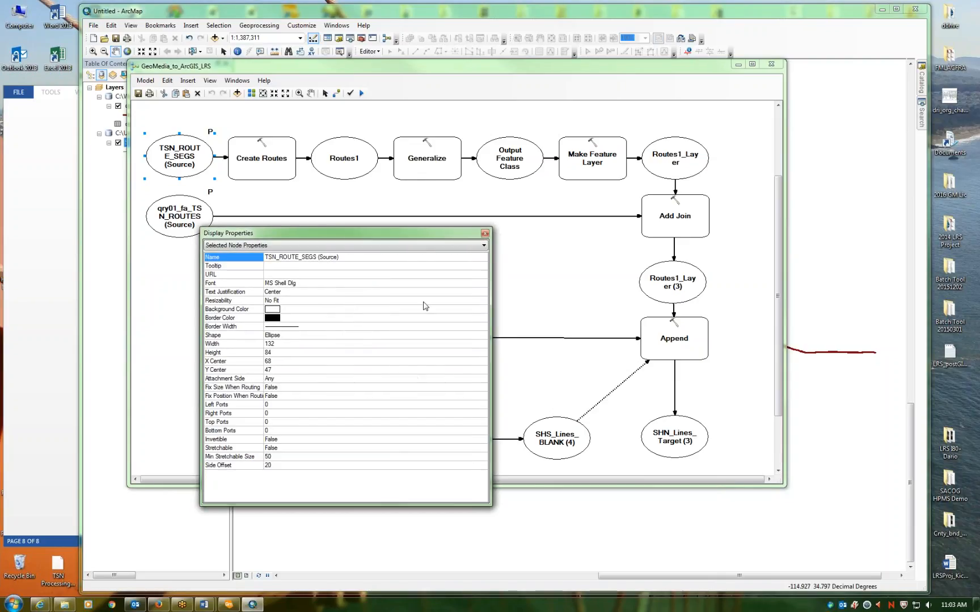
left_click(485, 234)
right_click(185, 161)
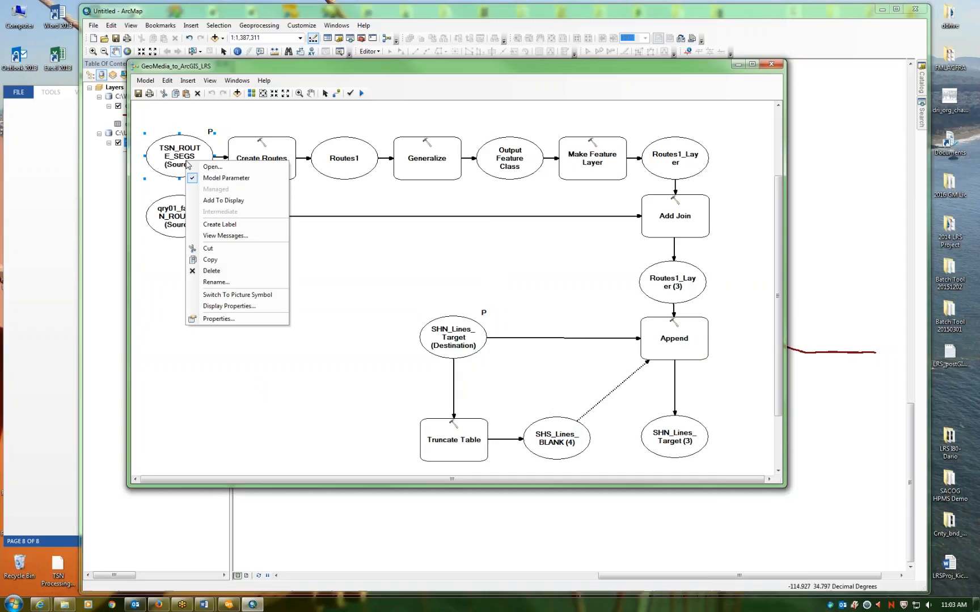
left_click(229, 307)
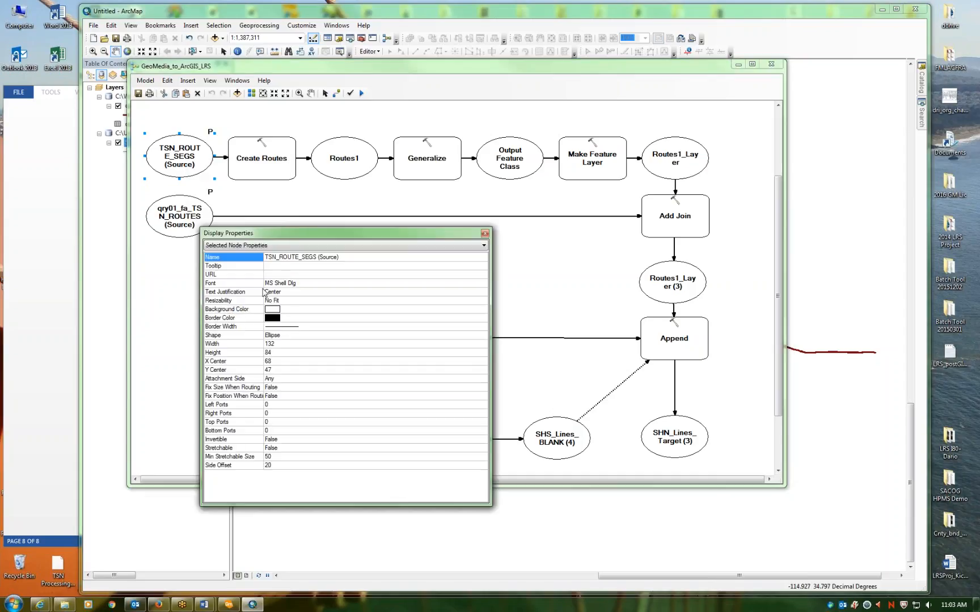
left_click(352, 259)
left_click(353, 259)
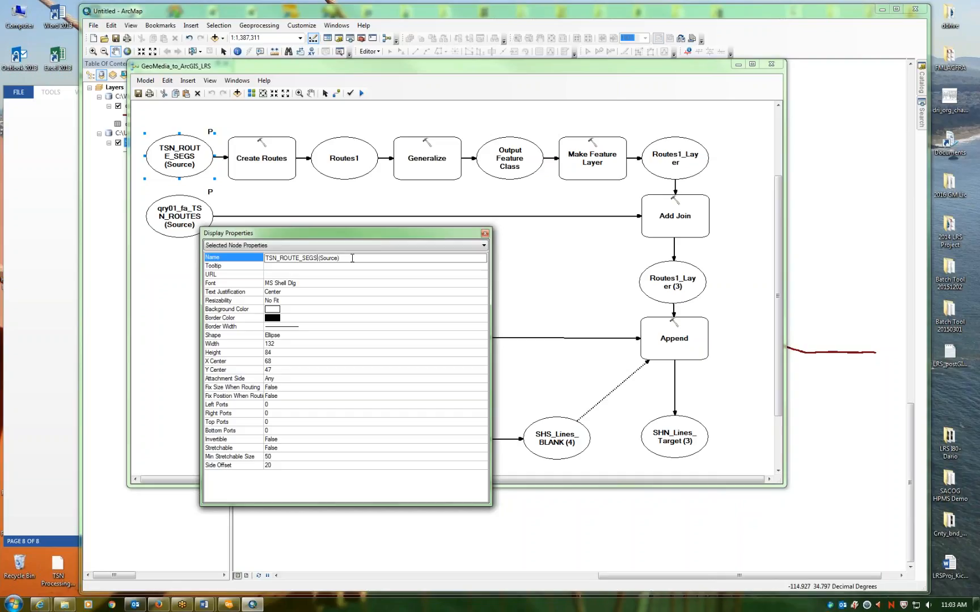
- Copy the name qry04_ds_fa_aq_TSN_ROUTE_SEGS from instruction 2 of the Word workflow document and return to the model
left_click(32, 237)
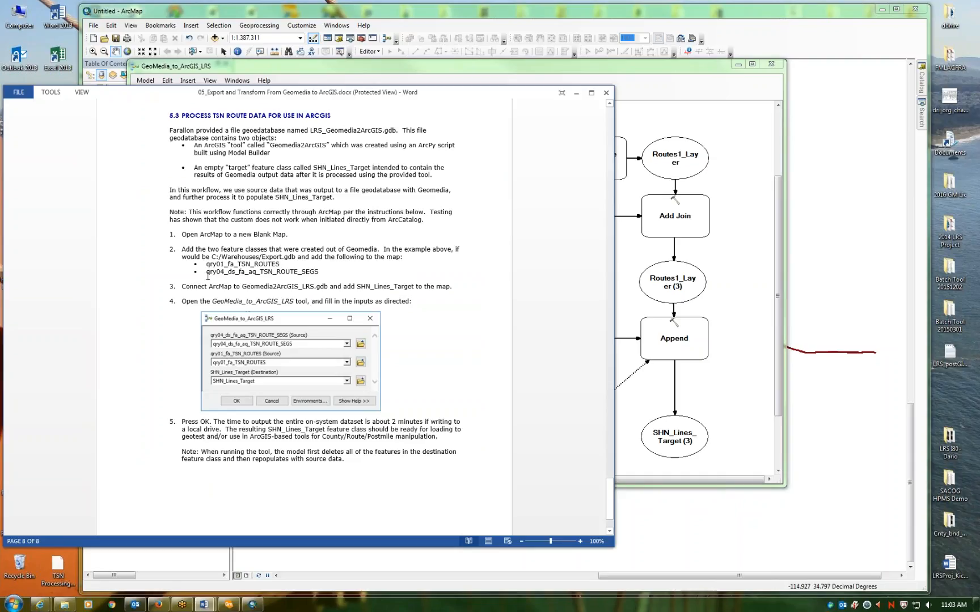
left_click_drag(208, 273, 316, 273)
right_click(316, 273)
left_click(333, 284)
left_click(755, 240)
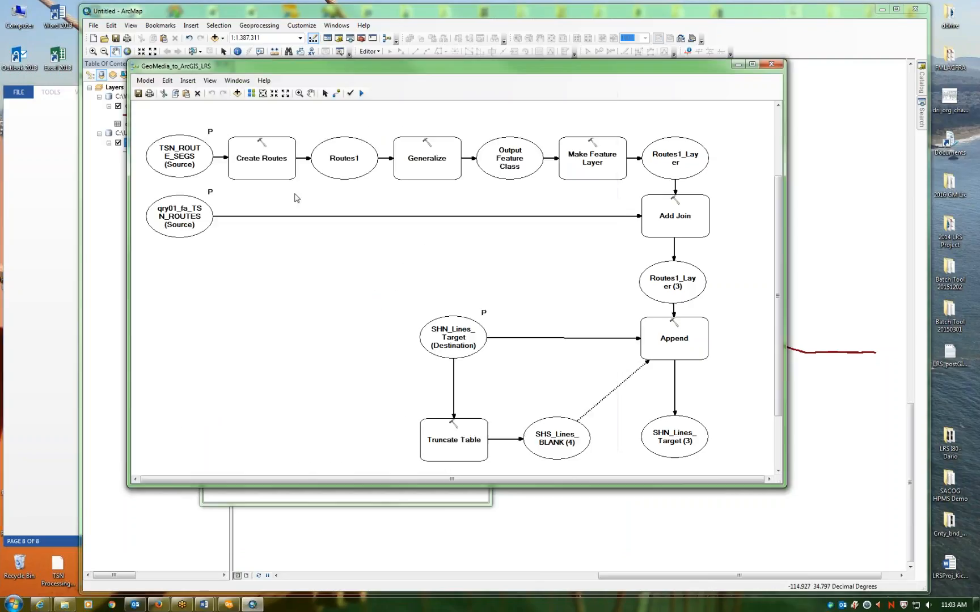
- Rename the TSN_ROUTE_SEGS (Source) variable to qry04_ds_fa_aq_TSN_ROUTE_SEGS (Source) using the copied name, without the pasted bullet and spacing
right_click(191, 161)
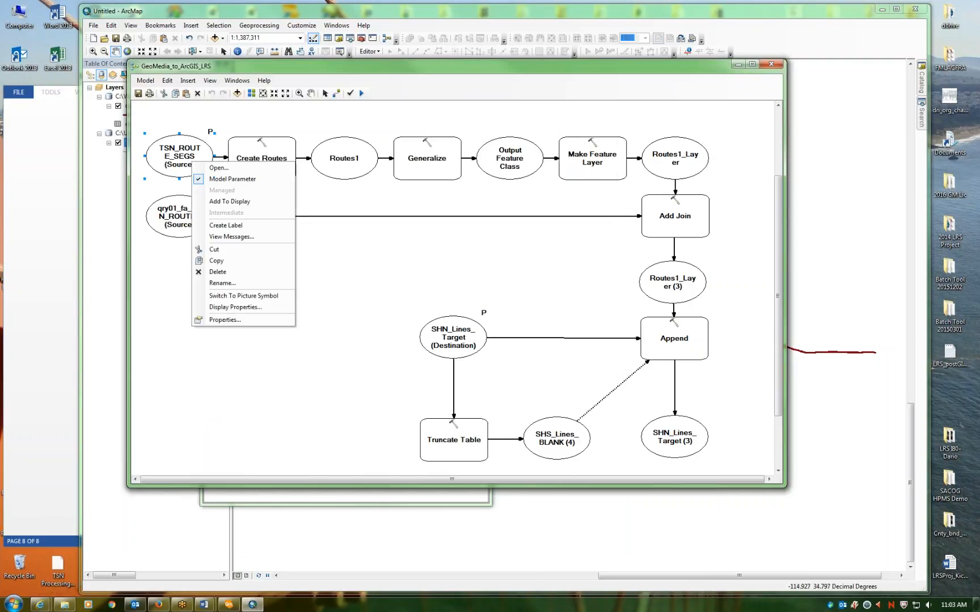
left_click(224, 307)
left_click(321, 258)
left_click(318, 258)
left_click_drag(319, 259, 265, 258)
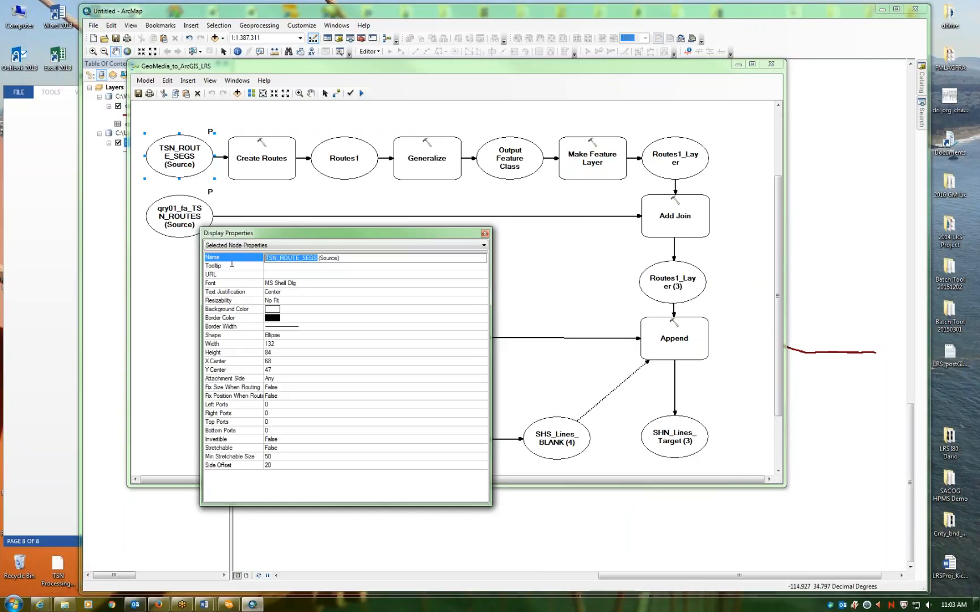
key("ctrl+v")
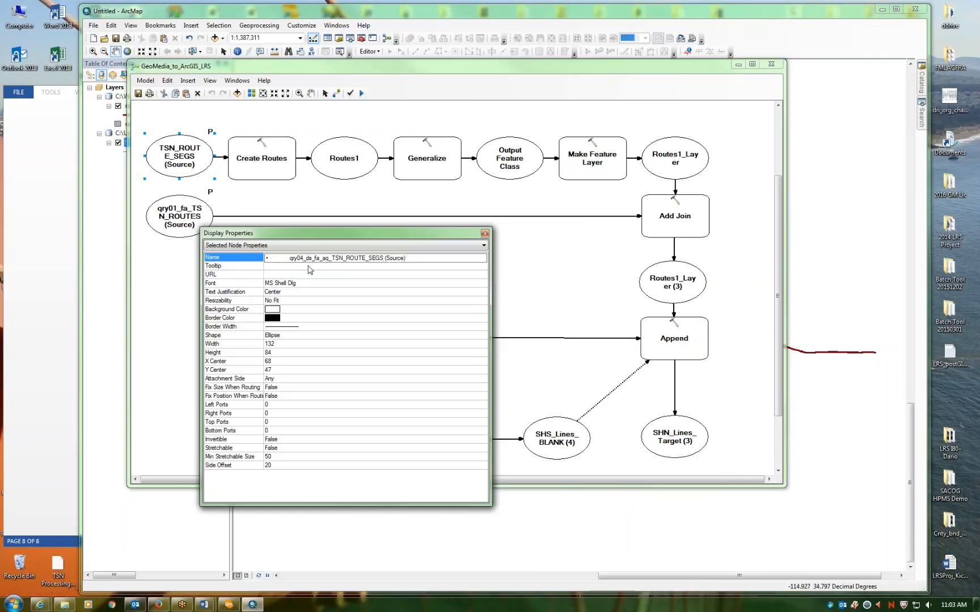
left_click(289, 259)
key("BackSpace")
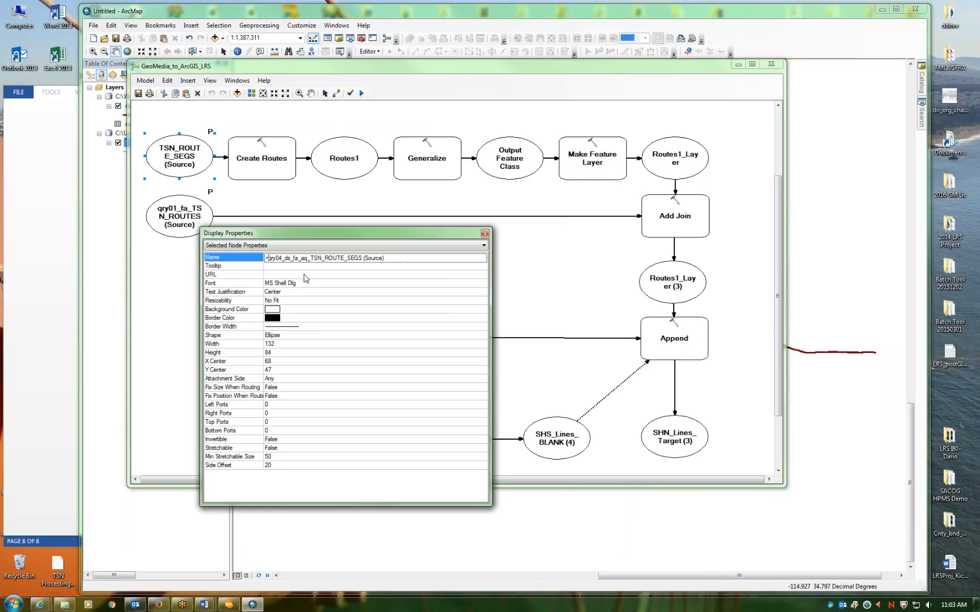
key("BackSpace")
left_click(344, 266)
left_click(485, 233)
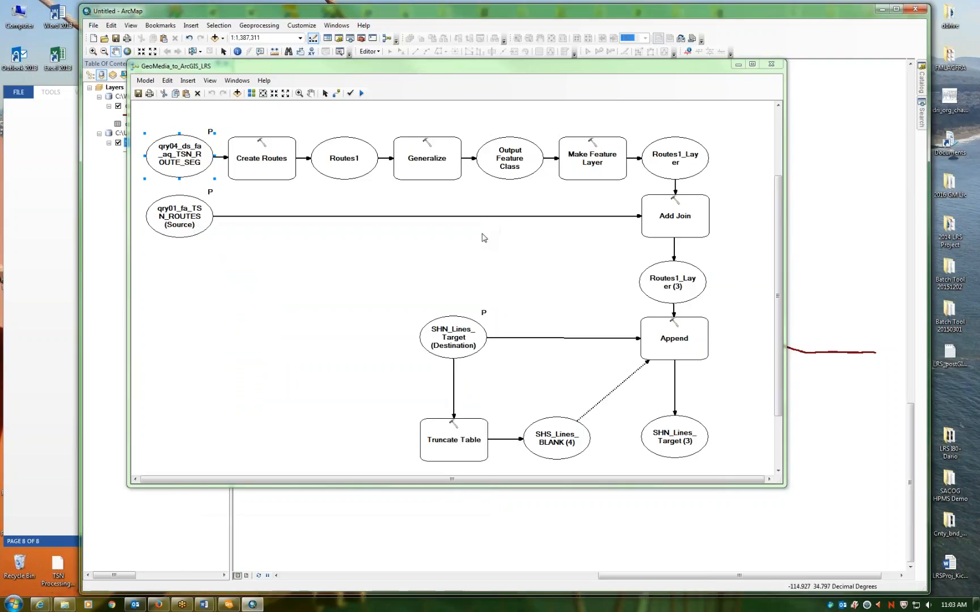
left_click(210, 323)
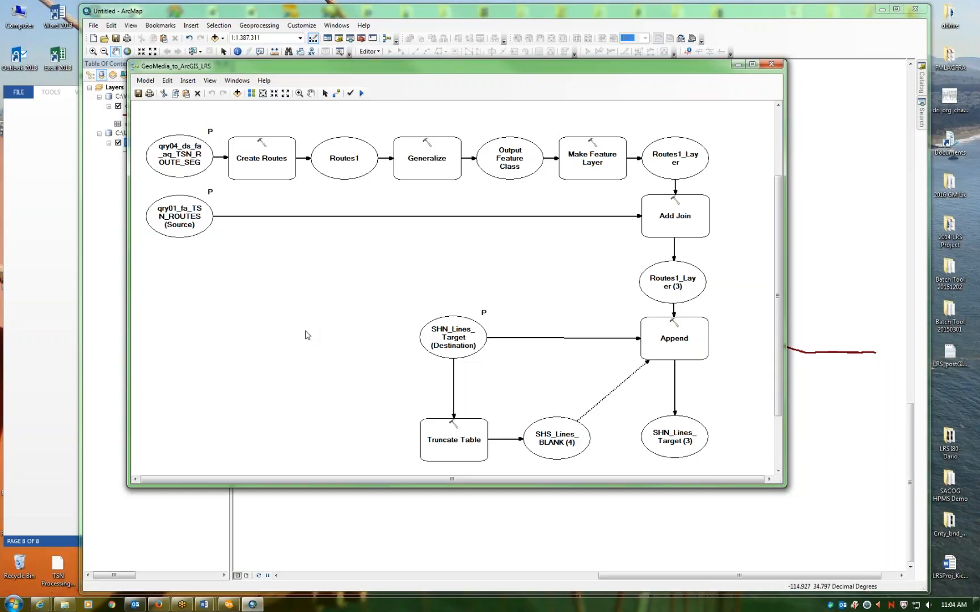
scroll(309, 334, "down", 2)
scroll(309, 334, "up", 2)
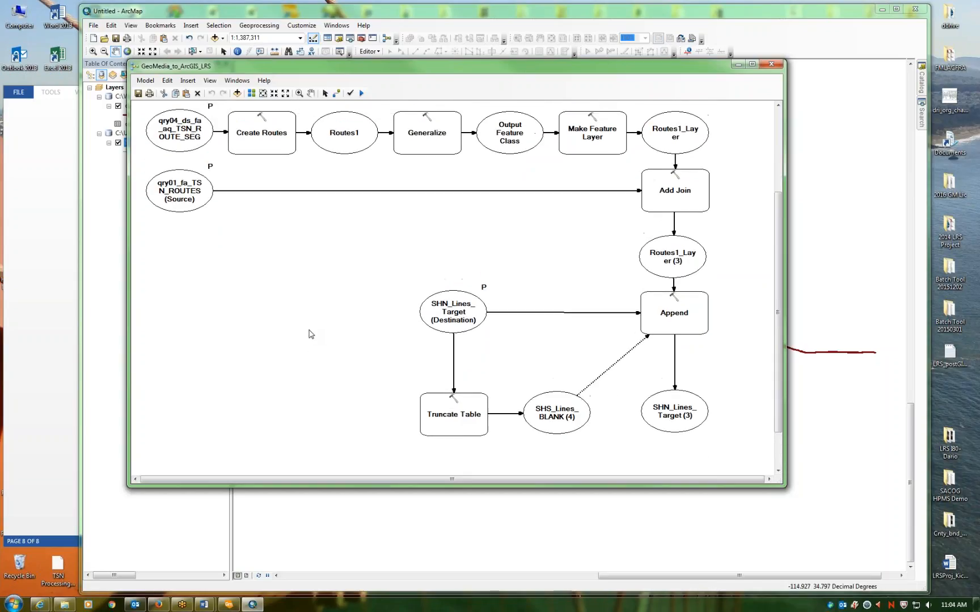
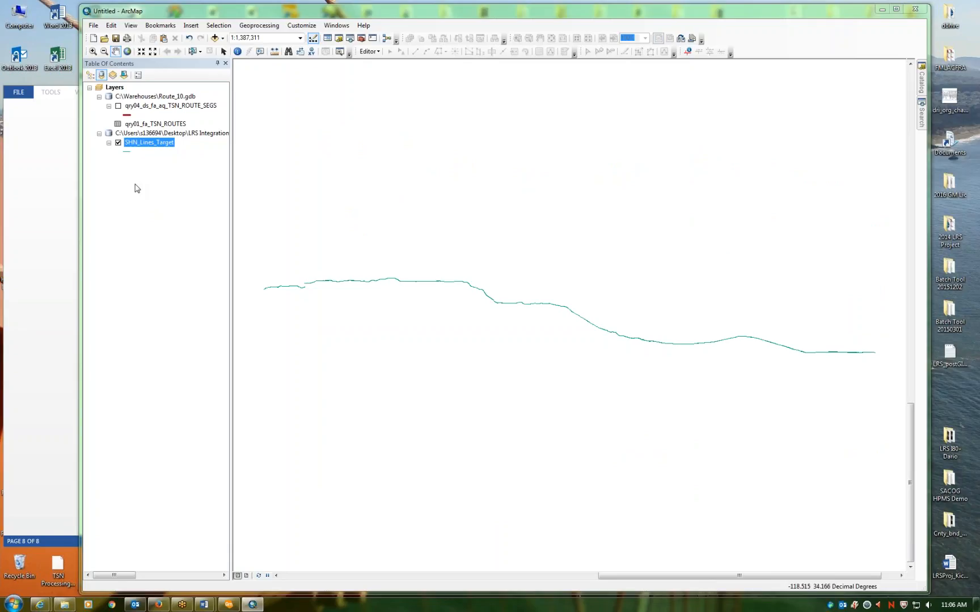
- Zoom in on the gap near the route's western end and start editing the SHN_Lines_Target features
left_click(92, 51)
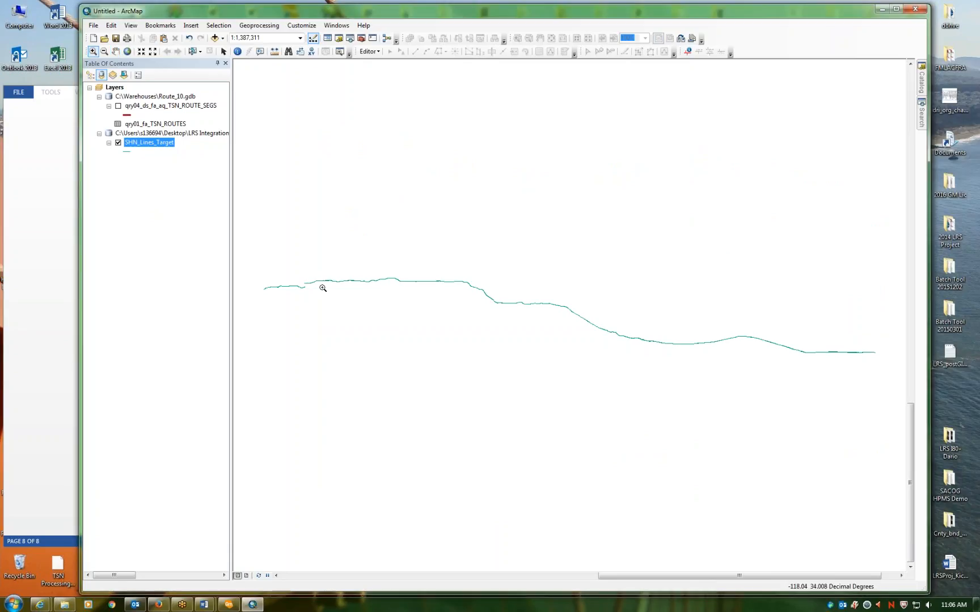
left_click_drag(297, 278, 310, 294)
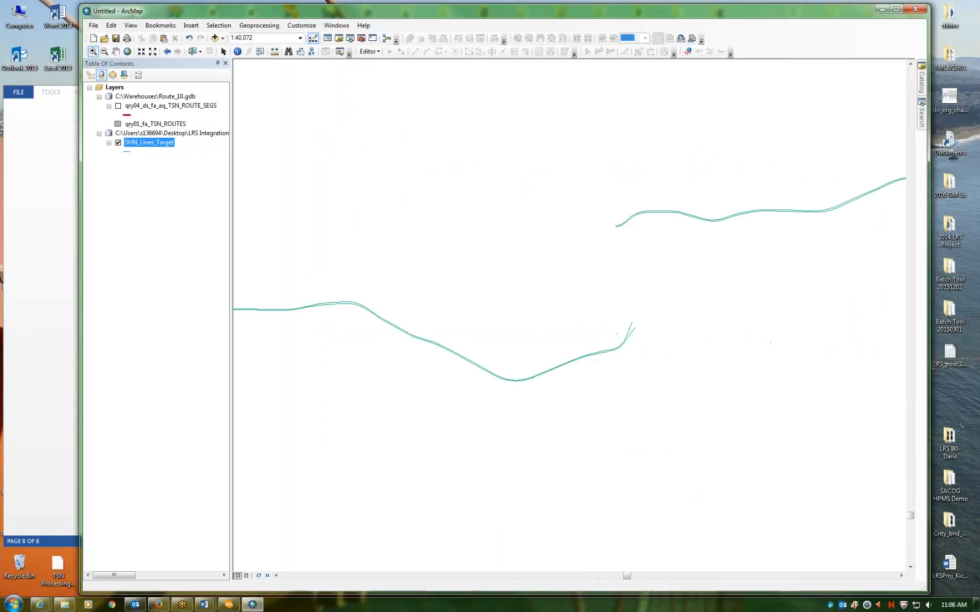
right_click(153, 146)
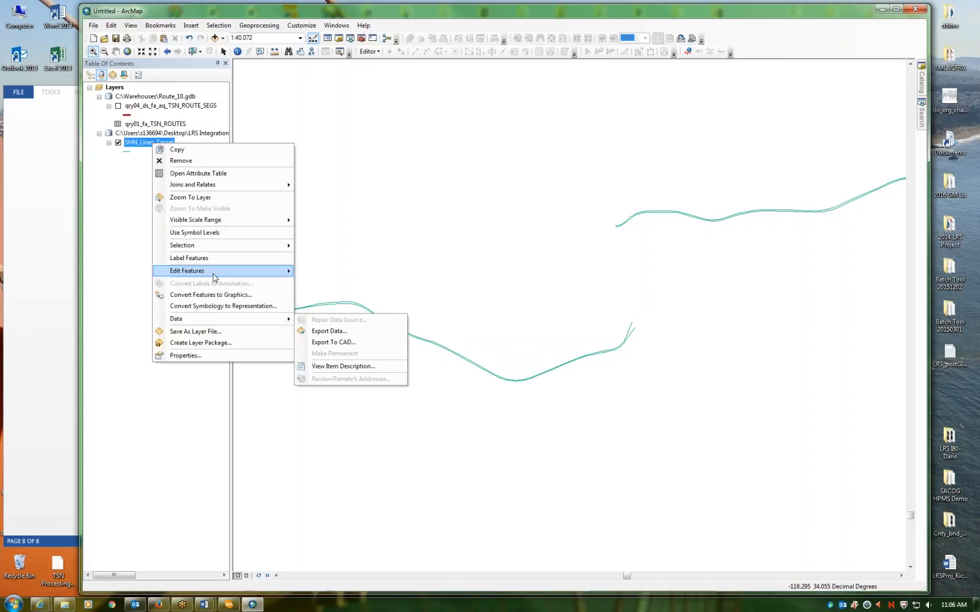
mouse_move(244, 271)
left_click(327, 271)
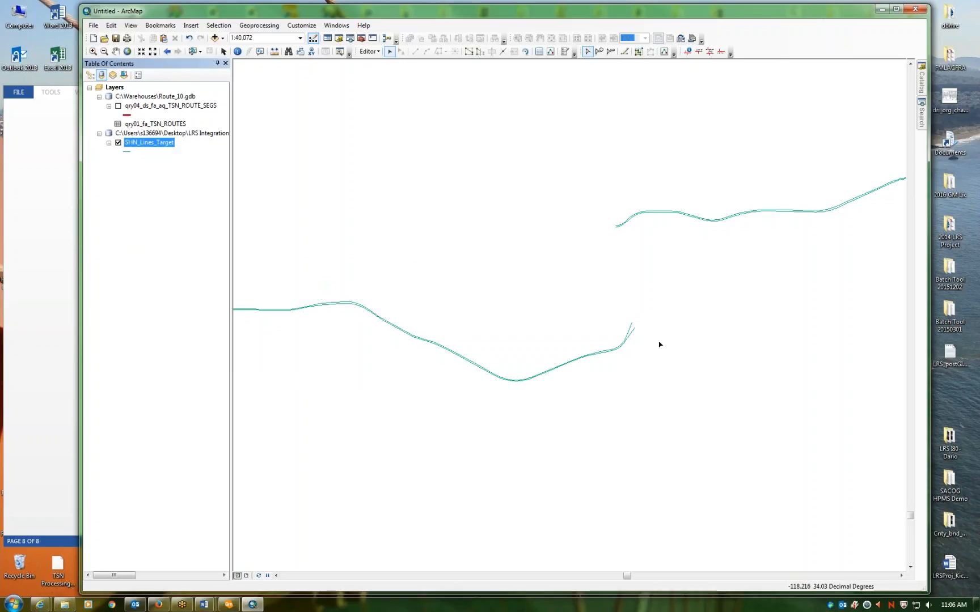
- Display the upper route line's sketch vertices with their M values and find the break between Part 0 and Part 1
double_click(630, 338)
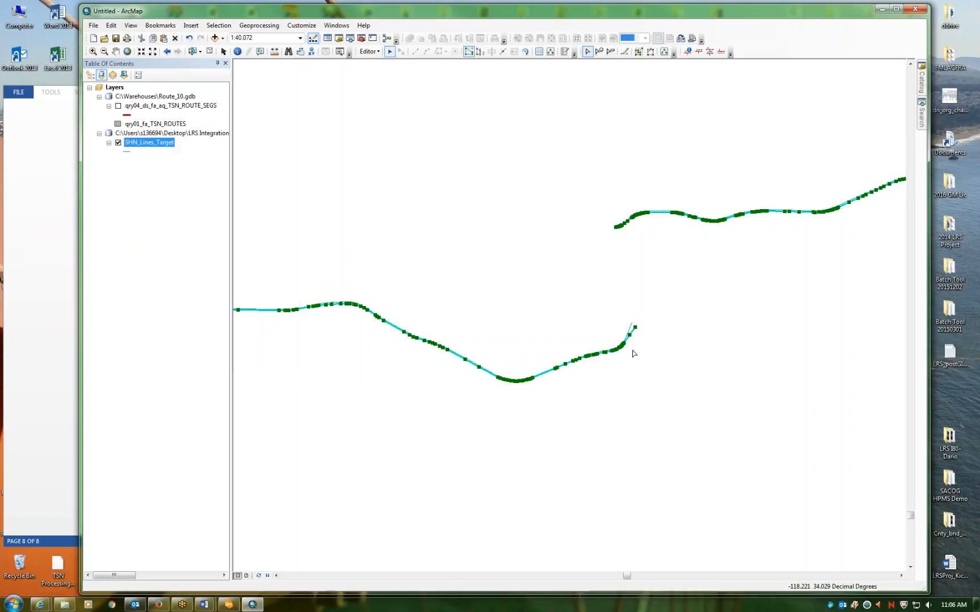
left_click(582, 301)
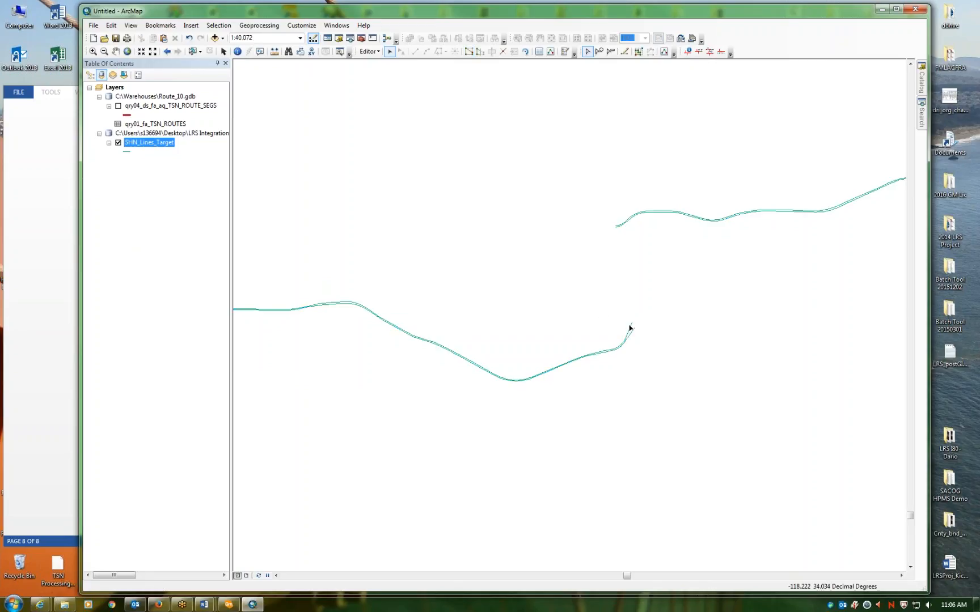
double_click(630, 327)
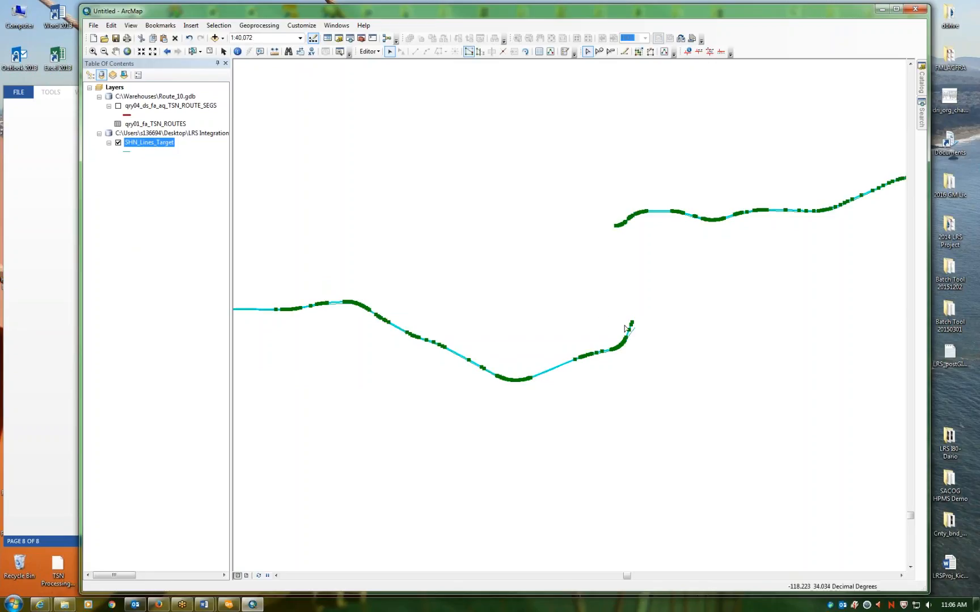
right_click(631, 325)
left_click(680, 475)
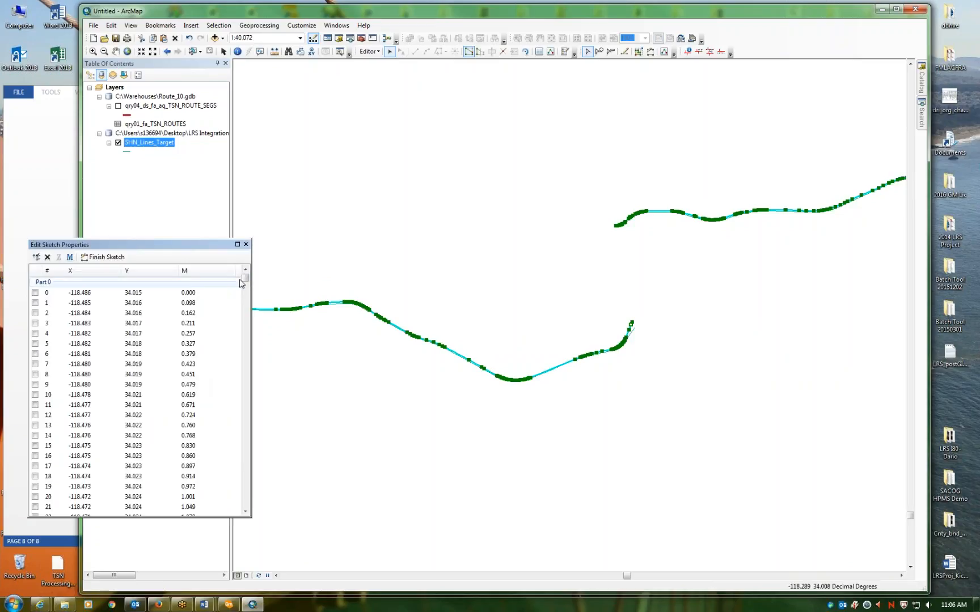
mouse_move(245, 279)
left_mouse_down()
mouse_move(233, 522)
mouse_move(245, 302)
left_mouse_up()
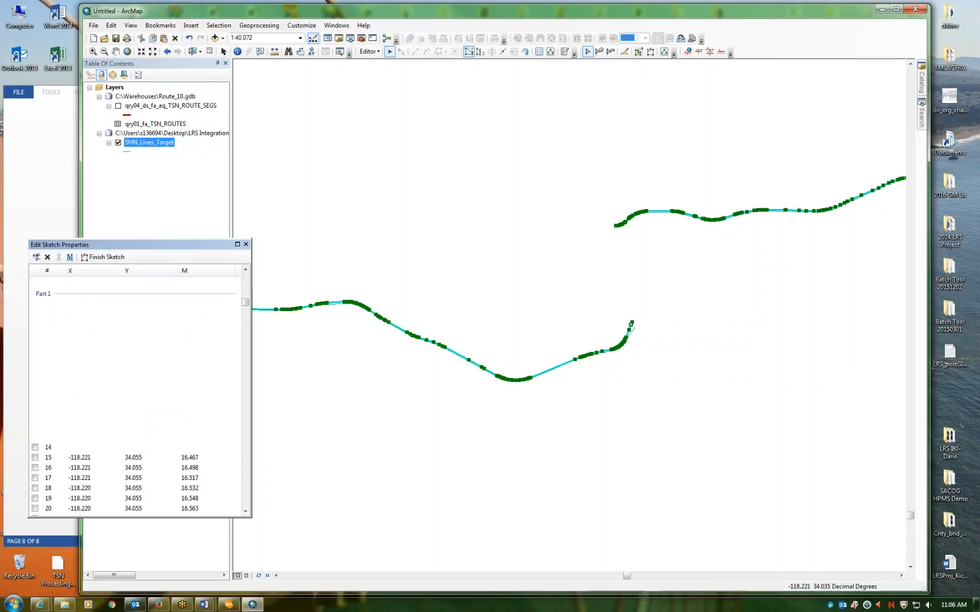
scroll(173, 368, "up", 3)
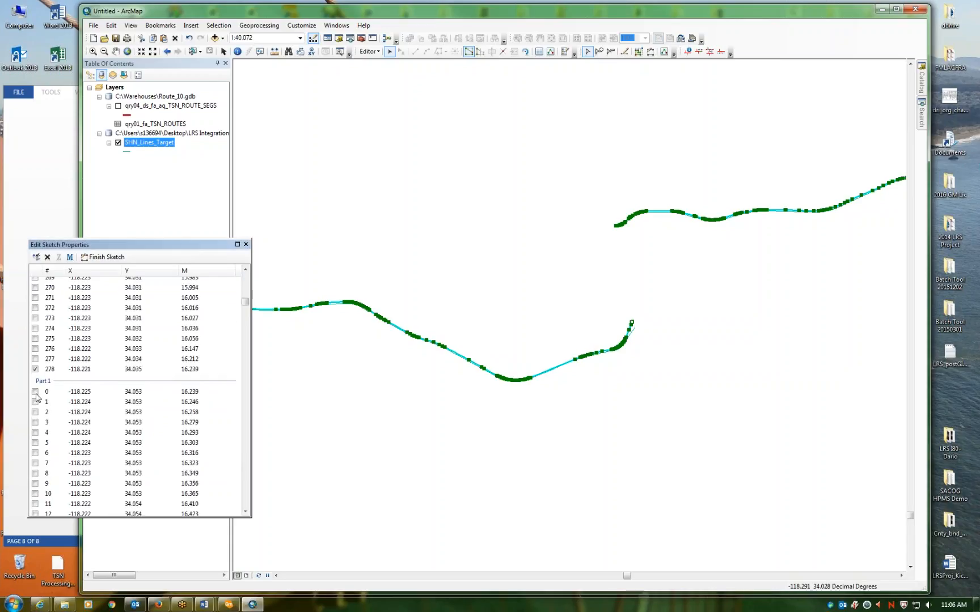
- Mark only vertex 0 of Part 1 in the sketch and zoom in closely on it in the map
left_click(35, 391)
left_click(35, 369)
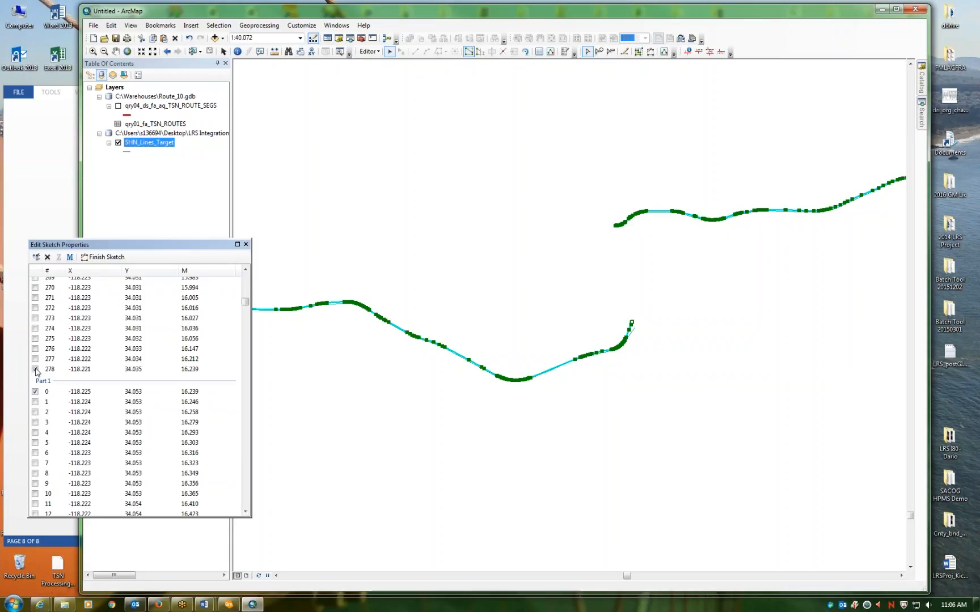
right_click(117, 391)
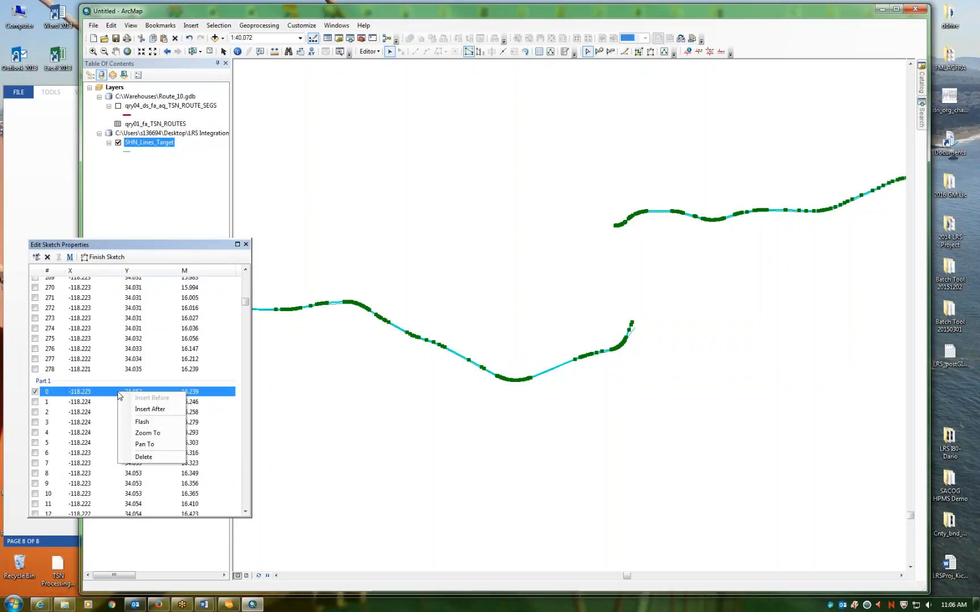
left_click(143, 433)
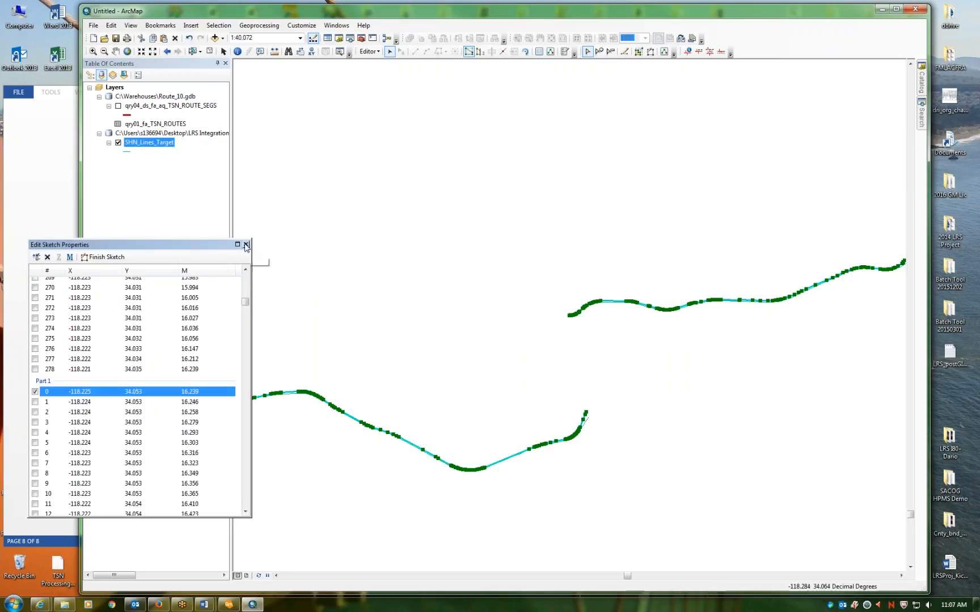
left_click(93, 51)
left_click_drag(561, 304, 584, 331)
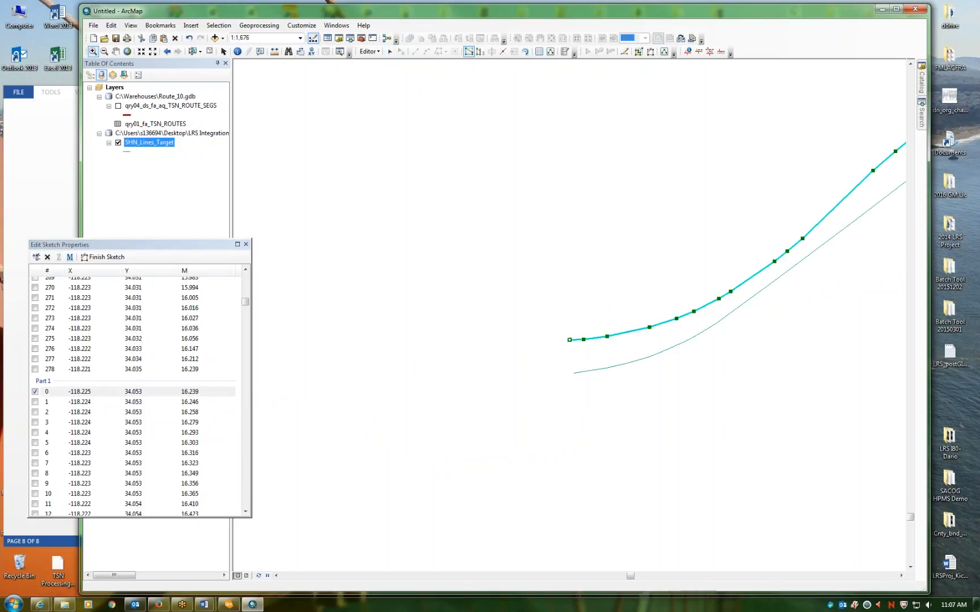
- Locate vertex 278, the end of Part 0, in the map and mark it, and return to vertex 0 of Part 1
left_click(163, 370)
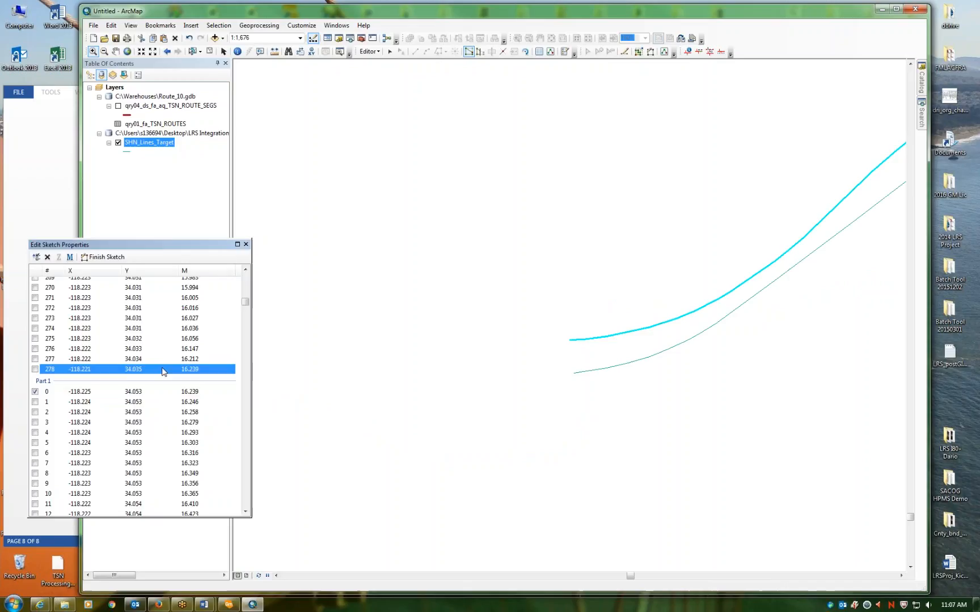
left_click(163, 370)
right_click(162, 369)
left_click(99, 371)
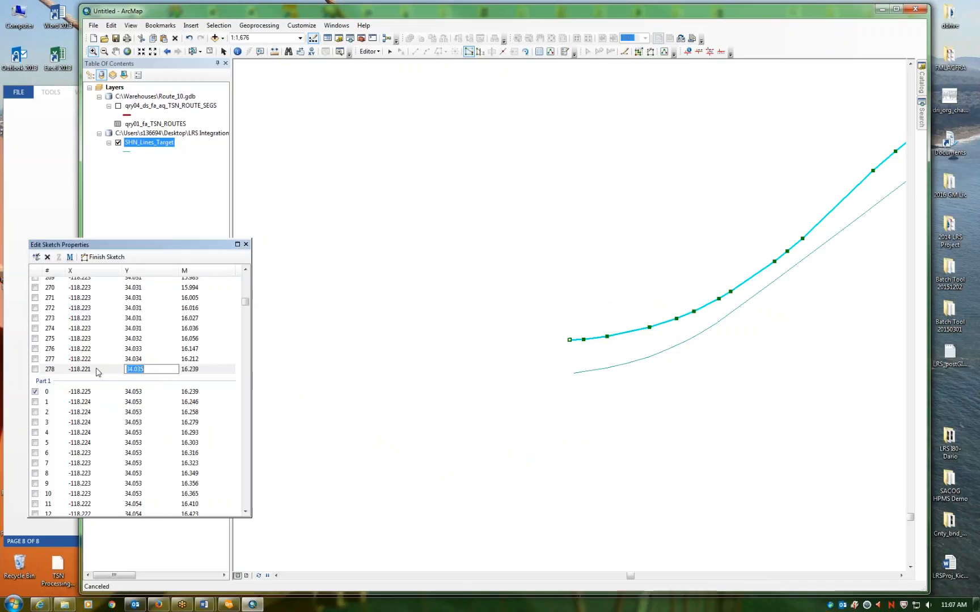
left_click(99, 372)
left_click(61, 369)
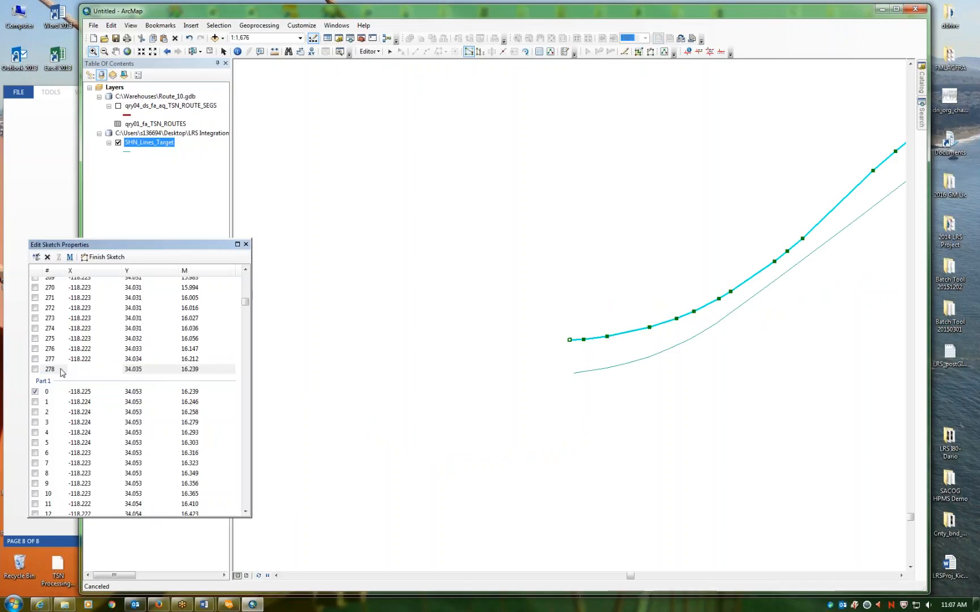
right_click(165, 370)
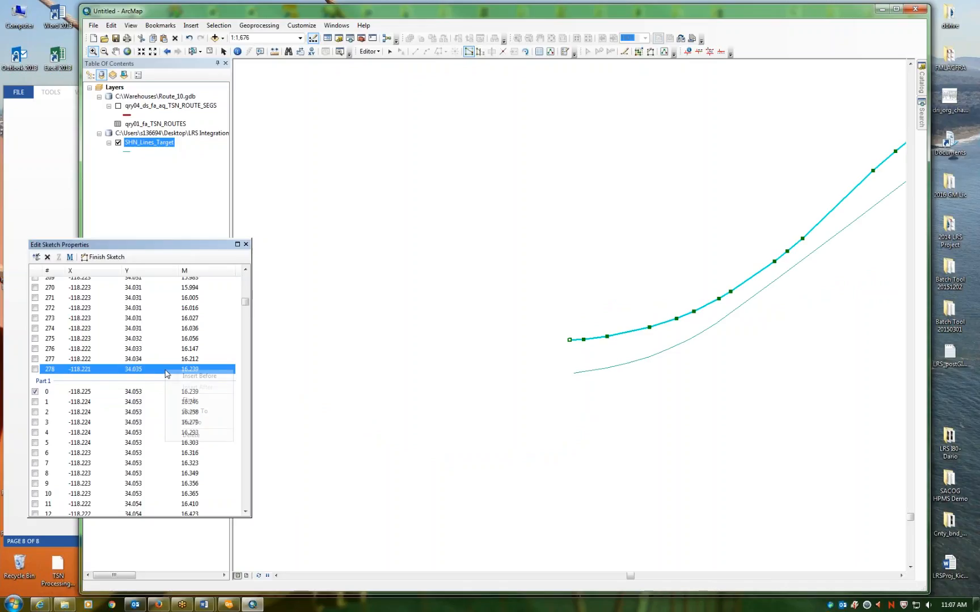
left_click(190, 412)
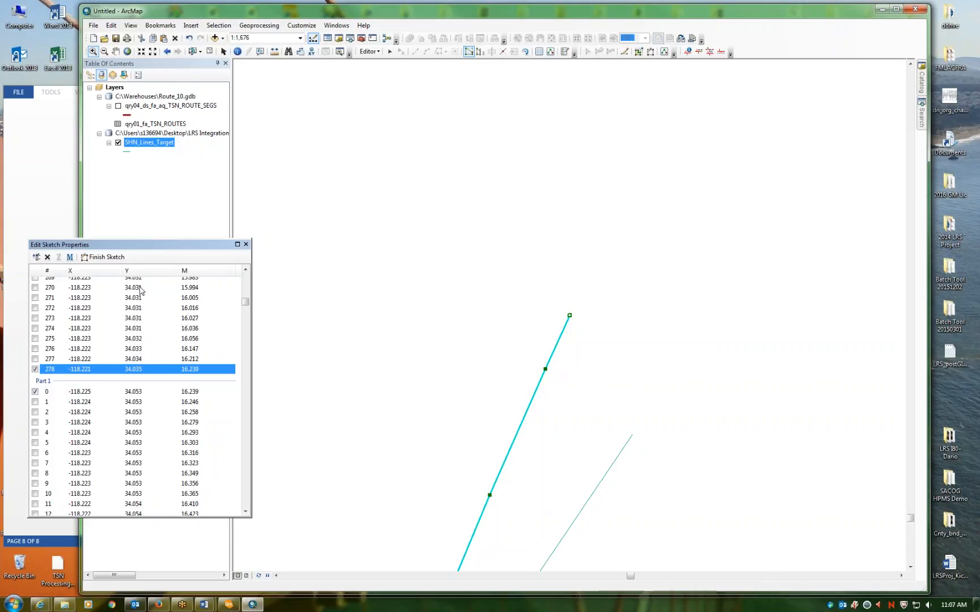
right_click(166, 397)
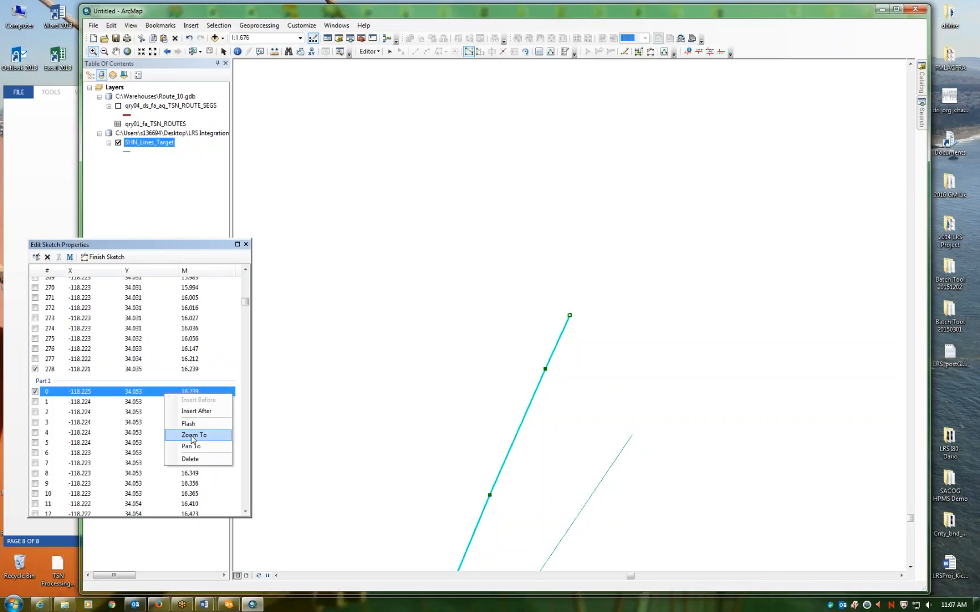
left_click(191, 436)
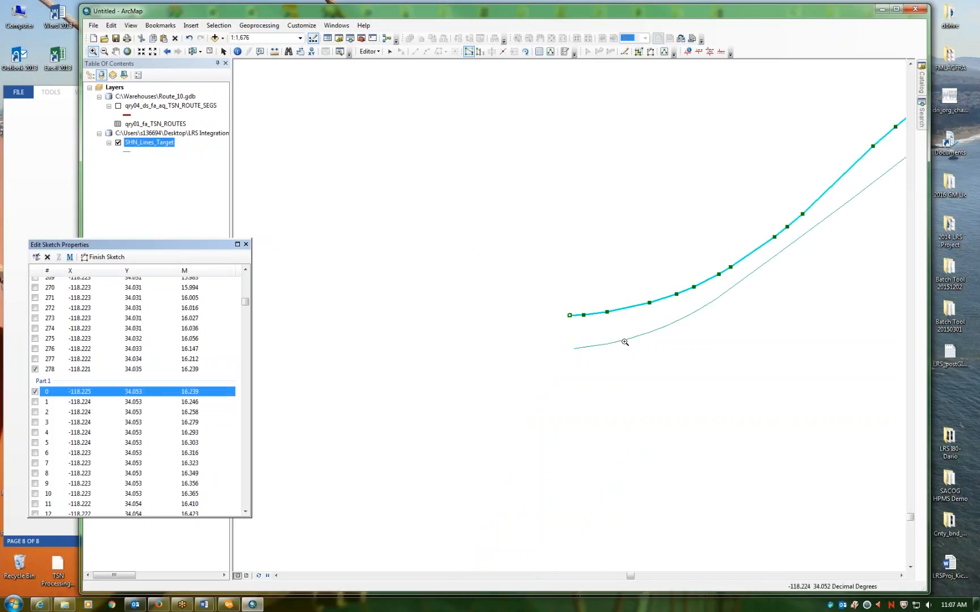
- Display the lower parallel line's sketch vertices, locate and mark vertex 190 of Part 0, and compare the M values across the gap
left_click(389, 51)
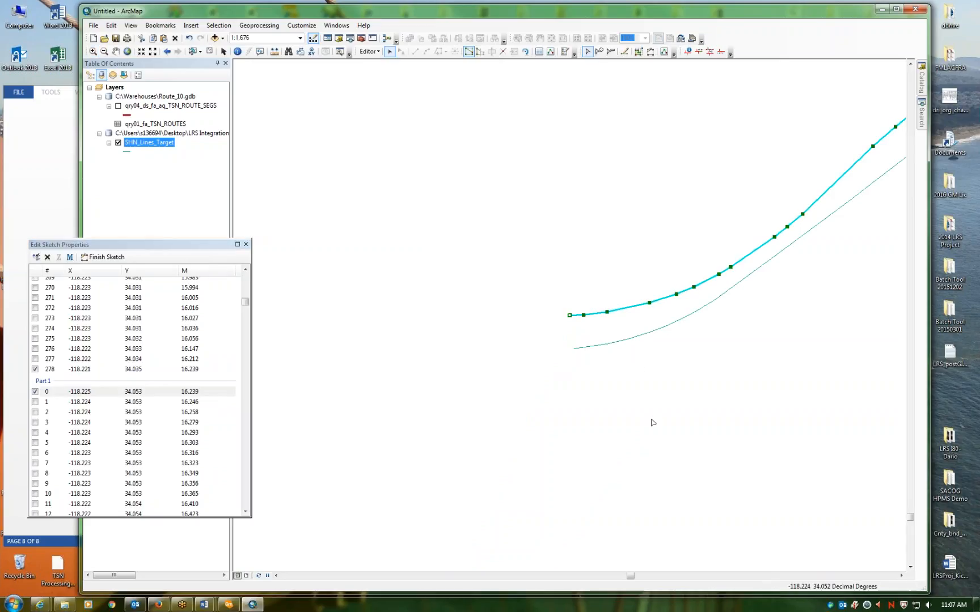
double_click(627, 342)
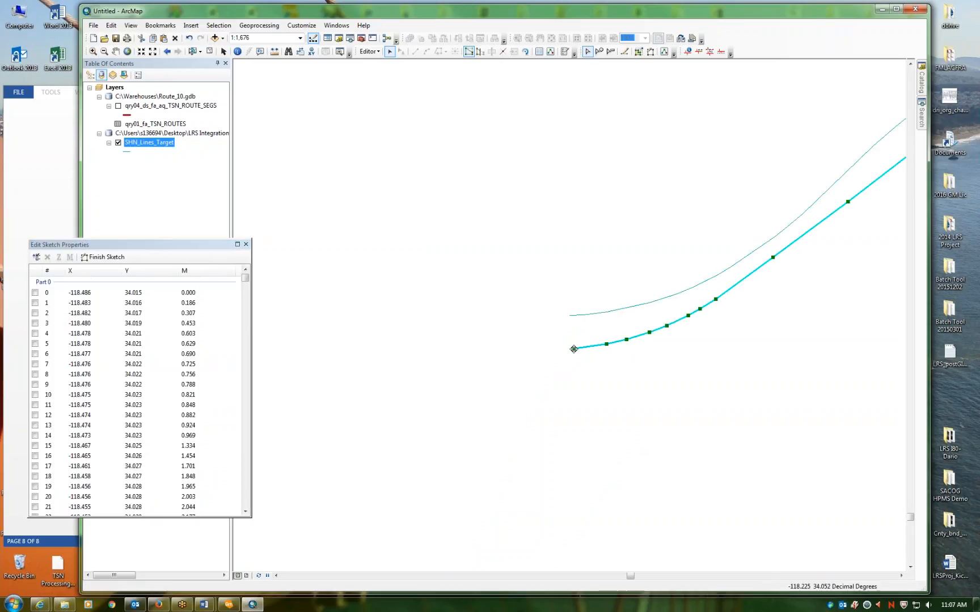
scroll(130, 394, "up", 7)
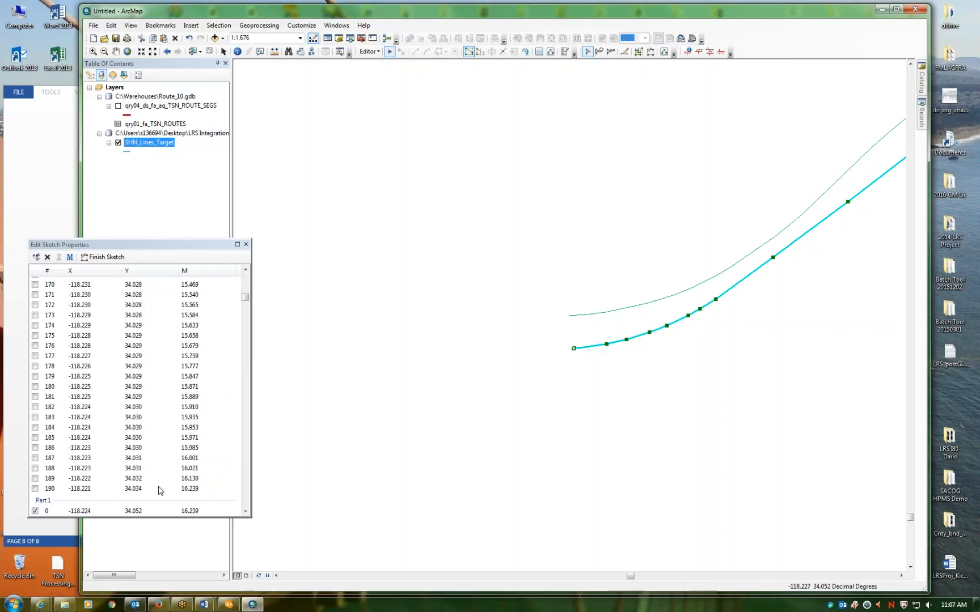
right_click(159, 491)
left_click(184, 531)
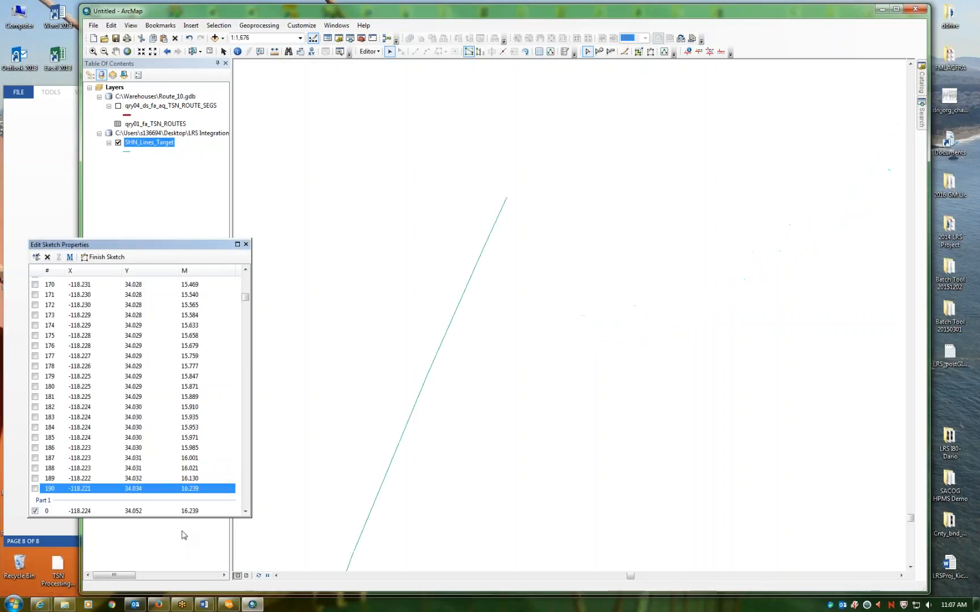
left_click(34, 489)
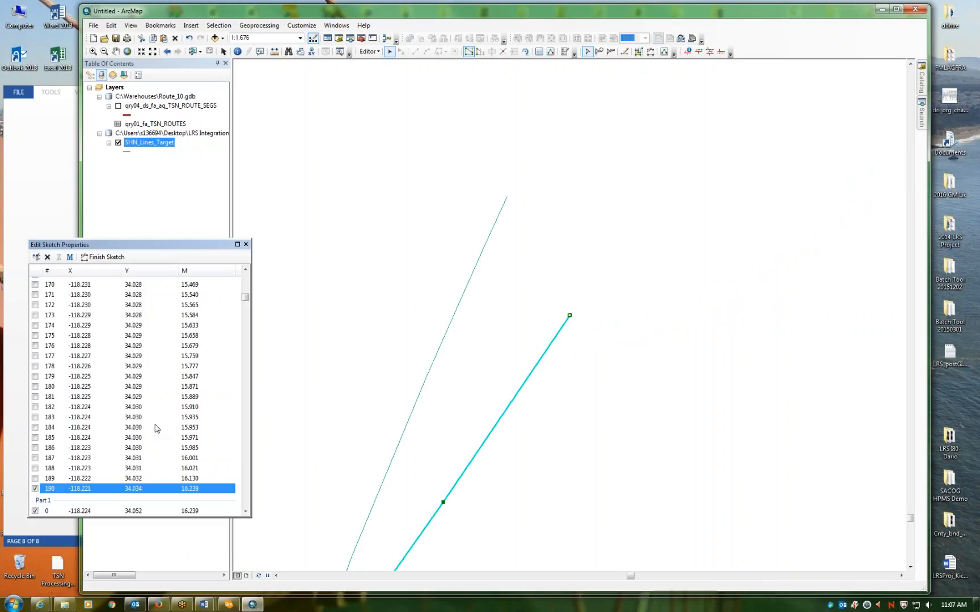
scroll(157, 428, "down", 4)
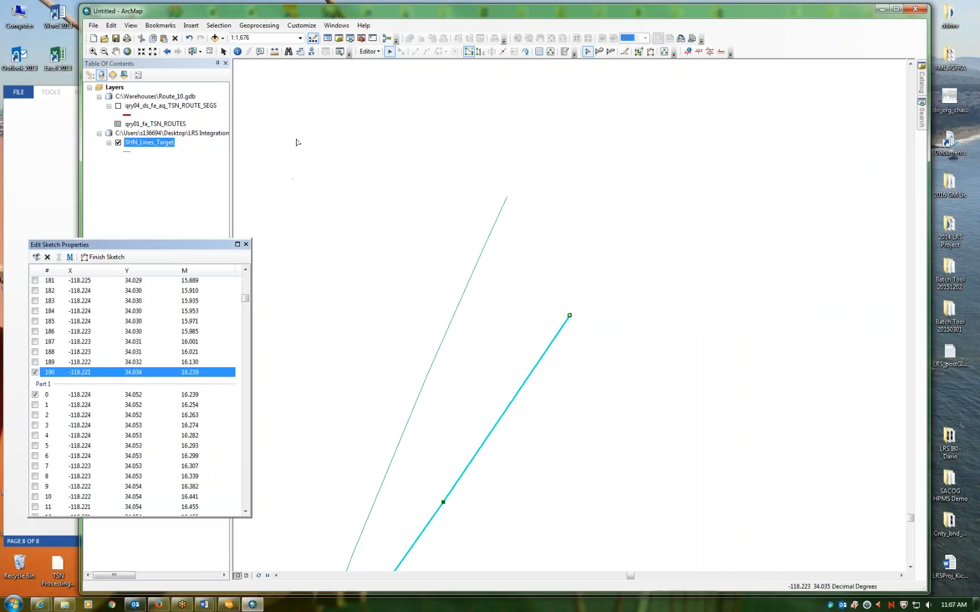
- Deselect the lower route line, close its sketch properties and set the map scale to 1:100,000
left_click(364, 112)
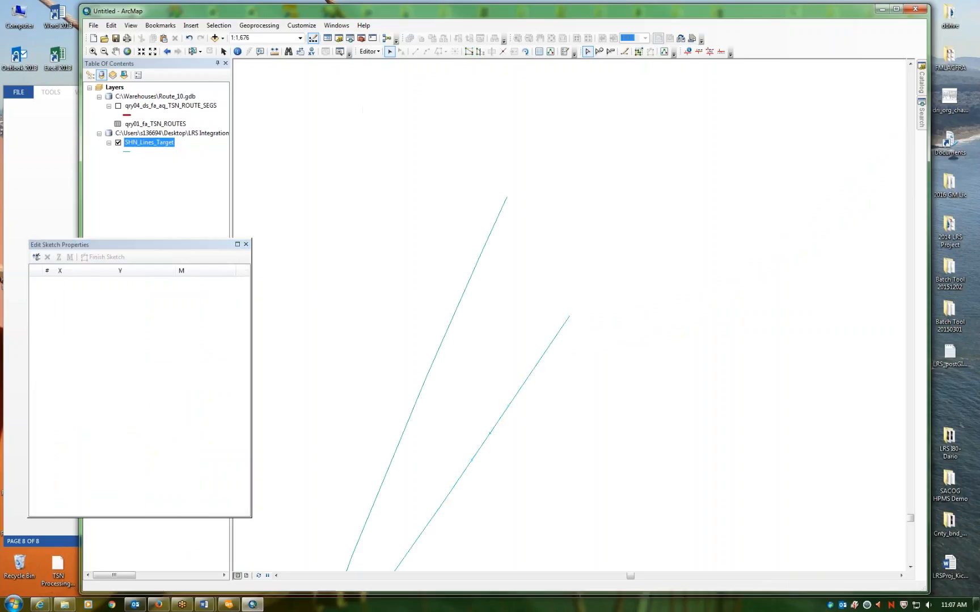
left_click(245, 243)
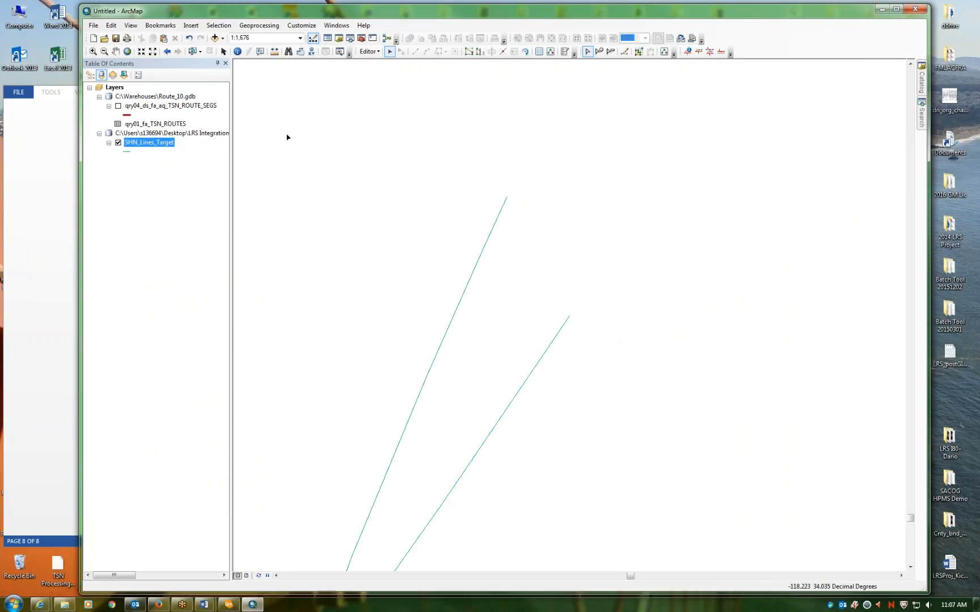
left_click(300, 38)
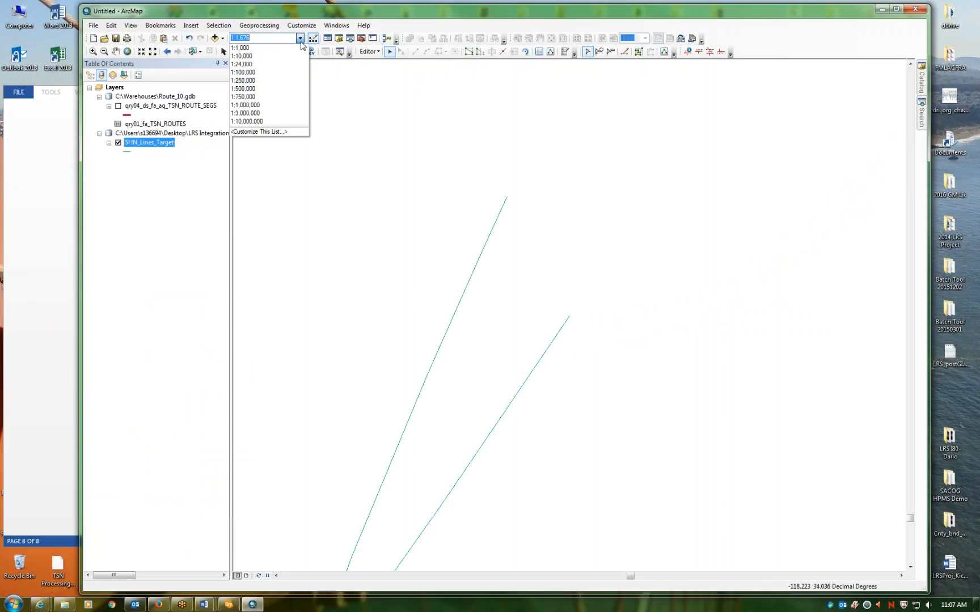
left_click(282, 73)
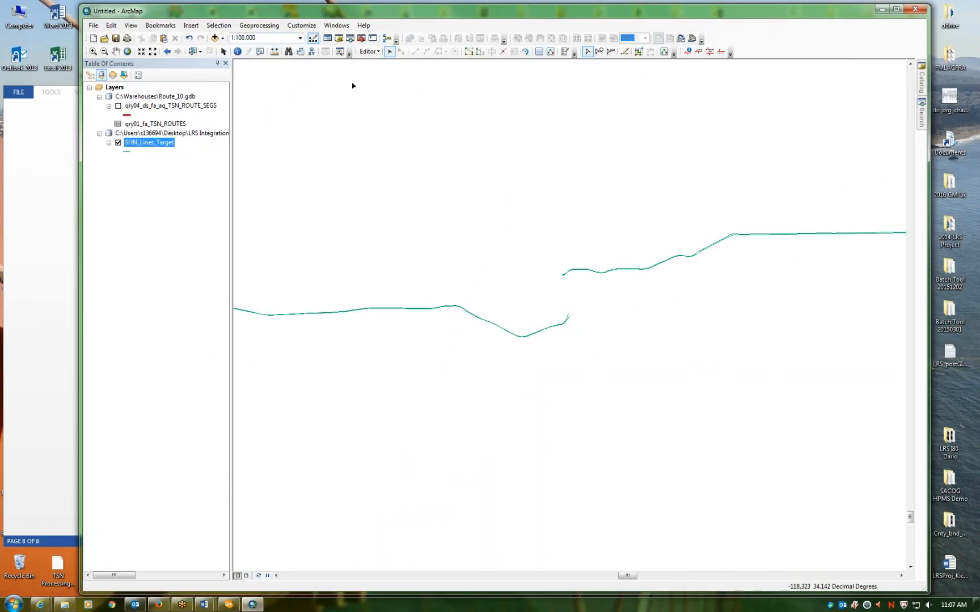
- Zoom in on the paired route lines east of the gap and display the lower line's sketch vertices with their M values
left_click(93, 51)
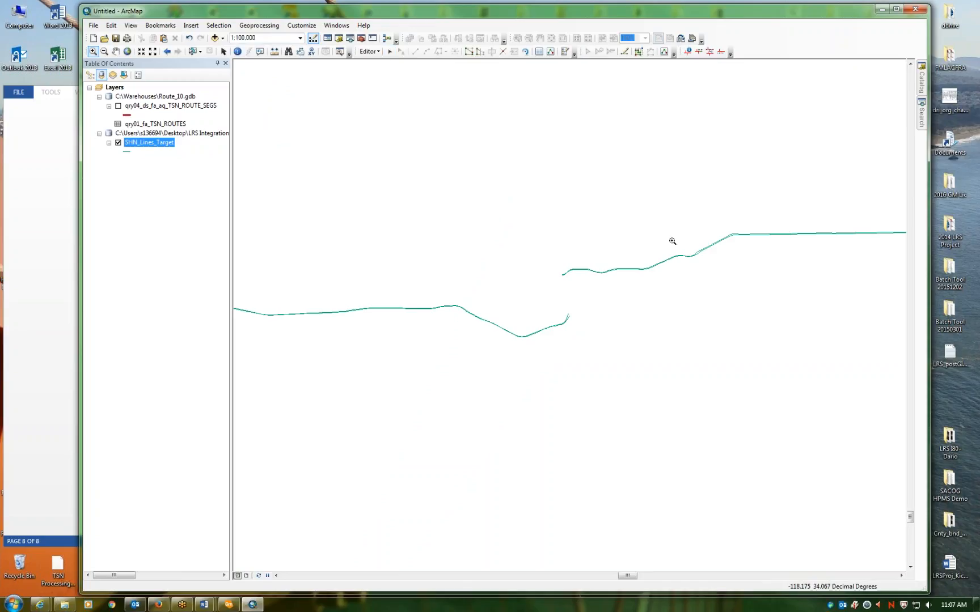
left_click_drag(667, 212, 745, 271)
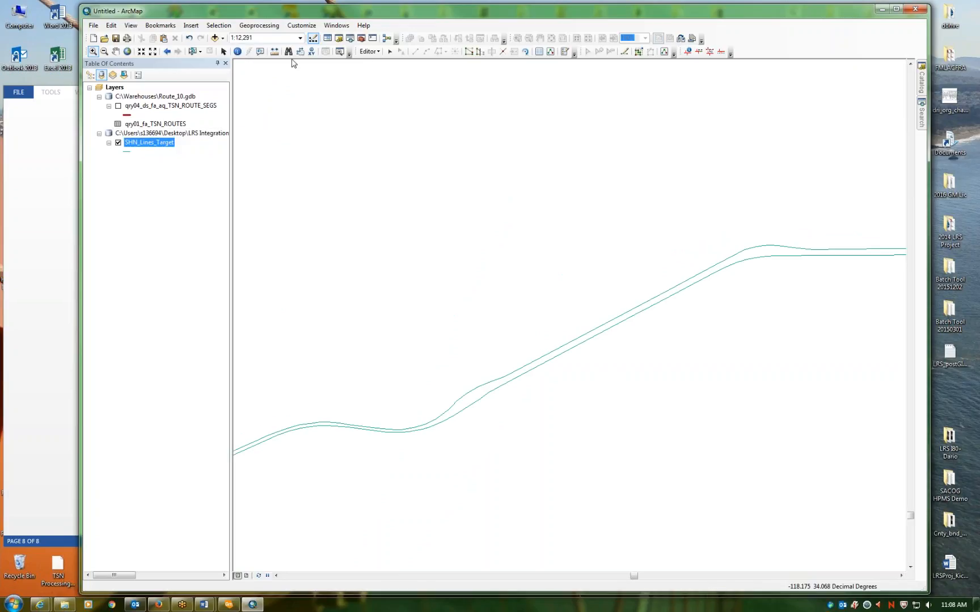
left_click(389, 52)
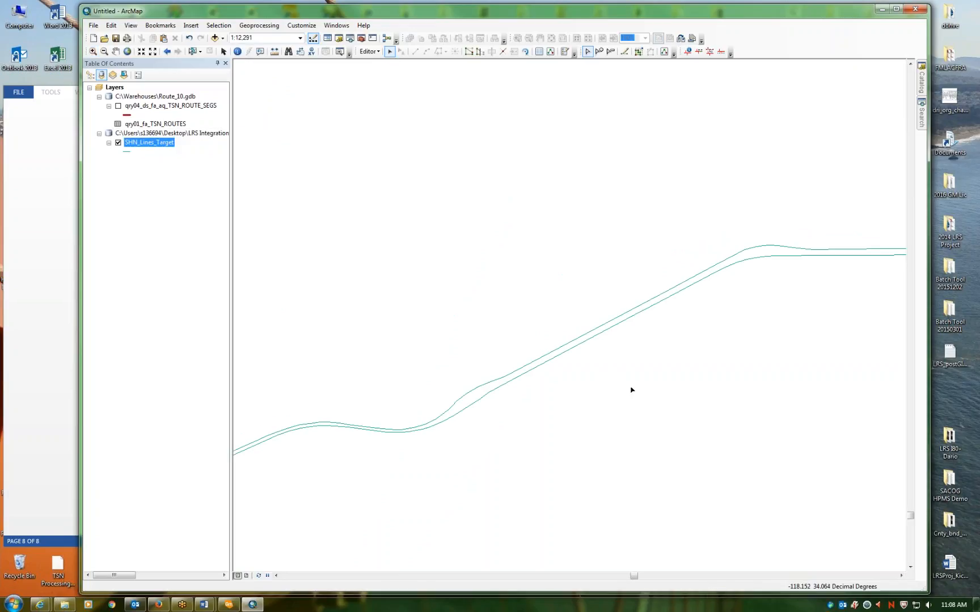
double_click(620, 326)
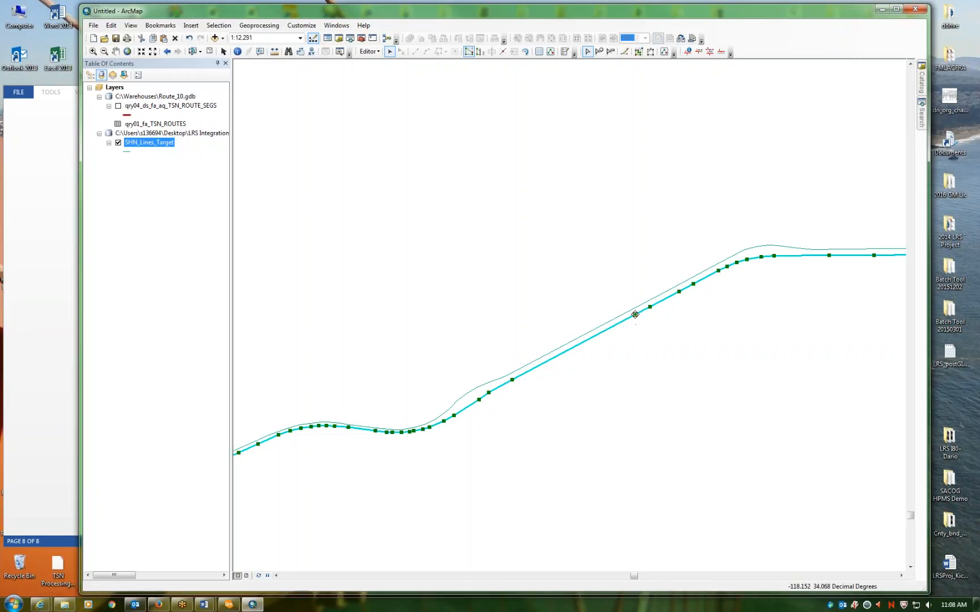
right_click(635, 314)
left_click(657, 464)
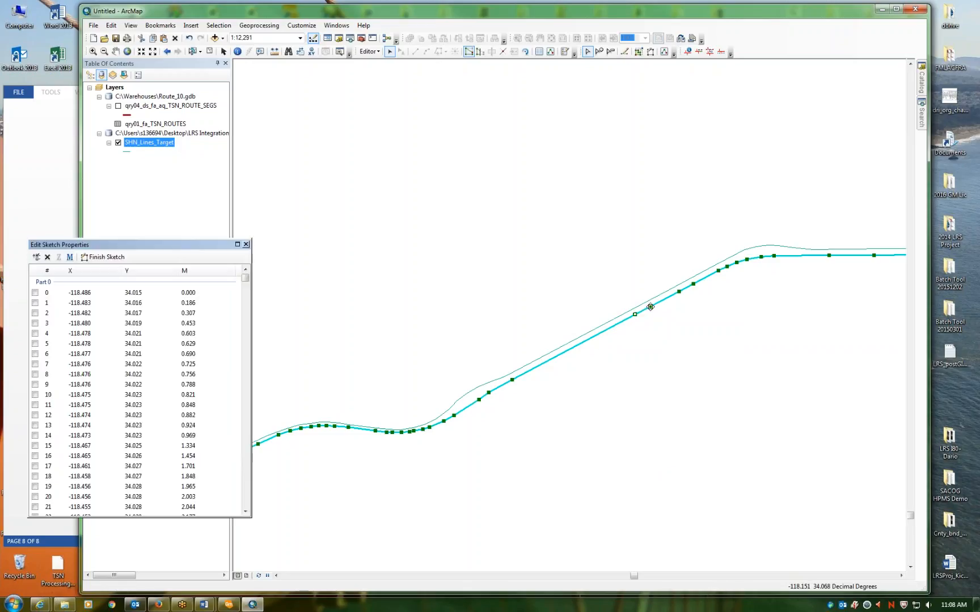
- Mark vertex 110 of Part 1 from the map and locate its M value in the vertex list
left_click(650, 307)
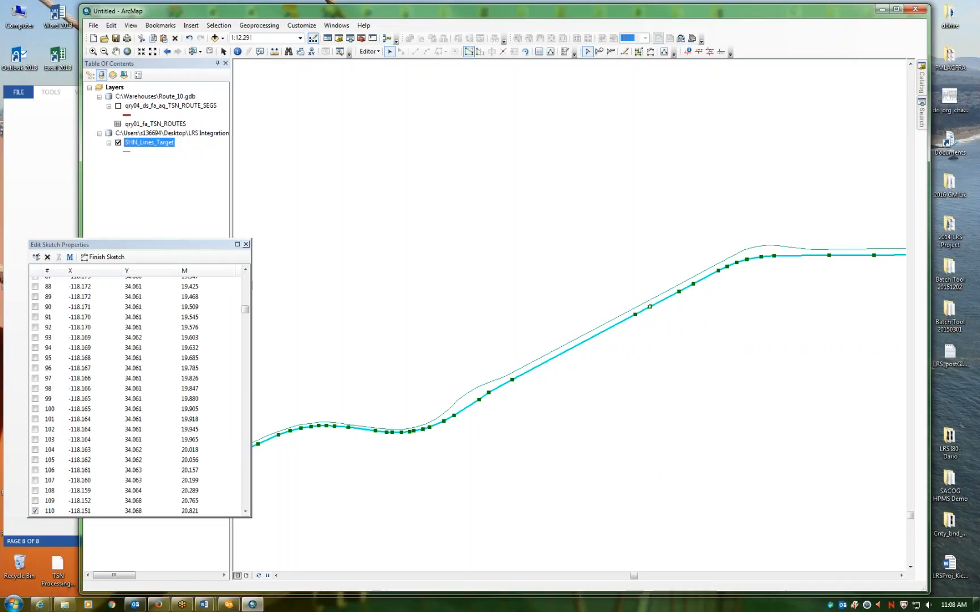
scroll(225, 477, "down", 2)
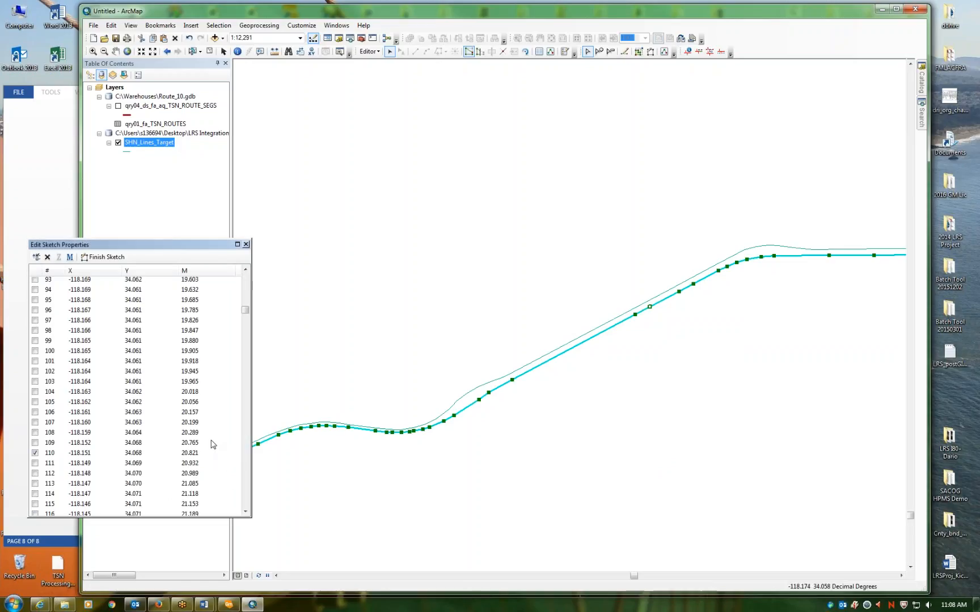
left_click(156, 453)
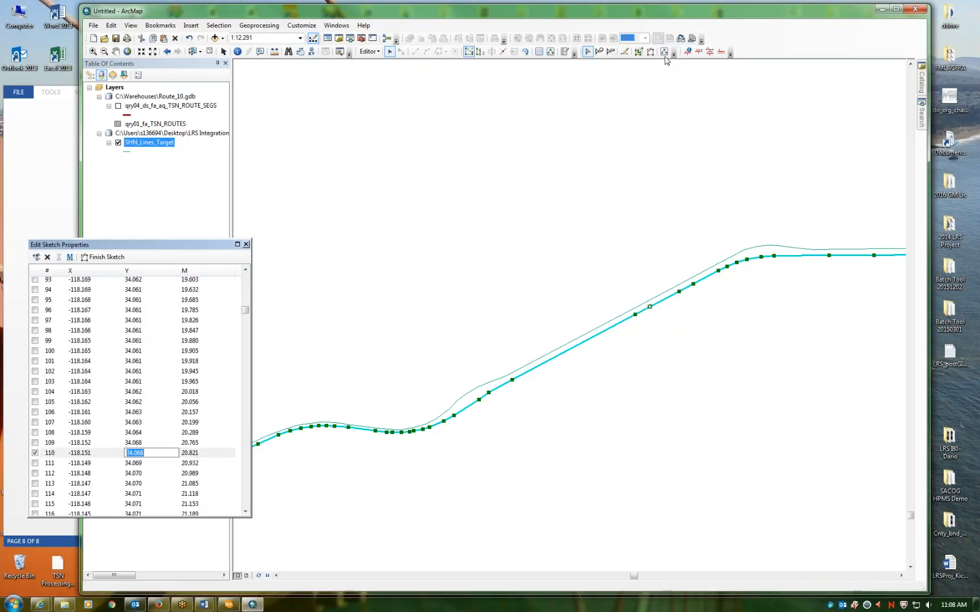
- Identify the route measures at vertices 108, 109 and 110 to compare them with the sketch's M values
left_click(688, 53)
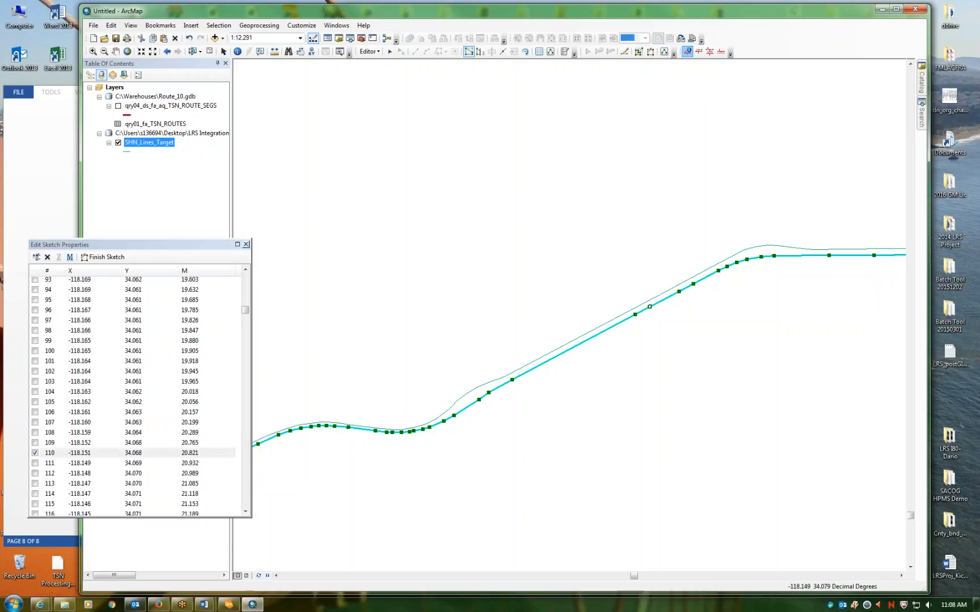
left_click(652, 307)
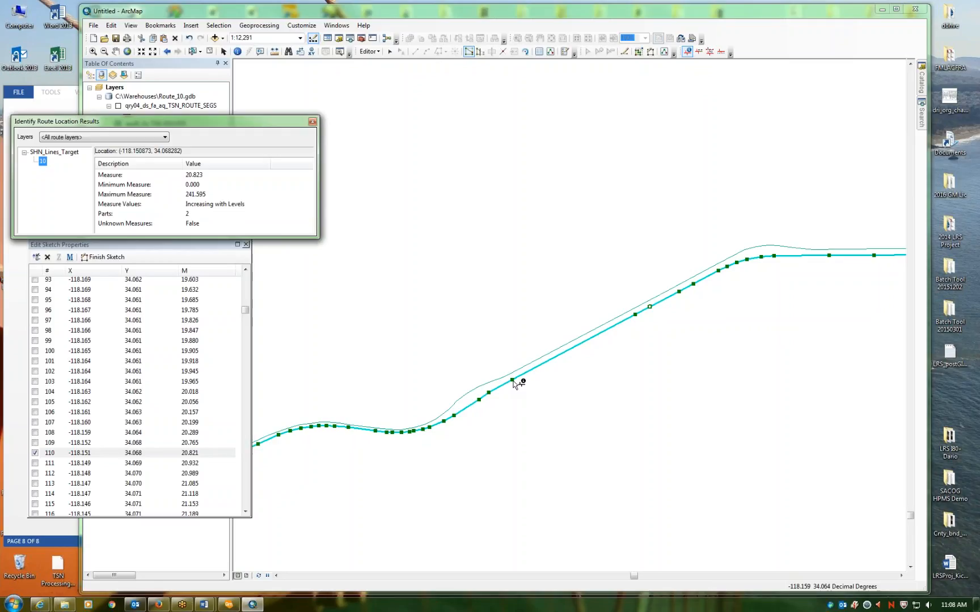
left_click(513, 382)
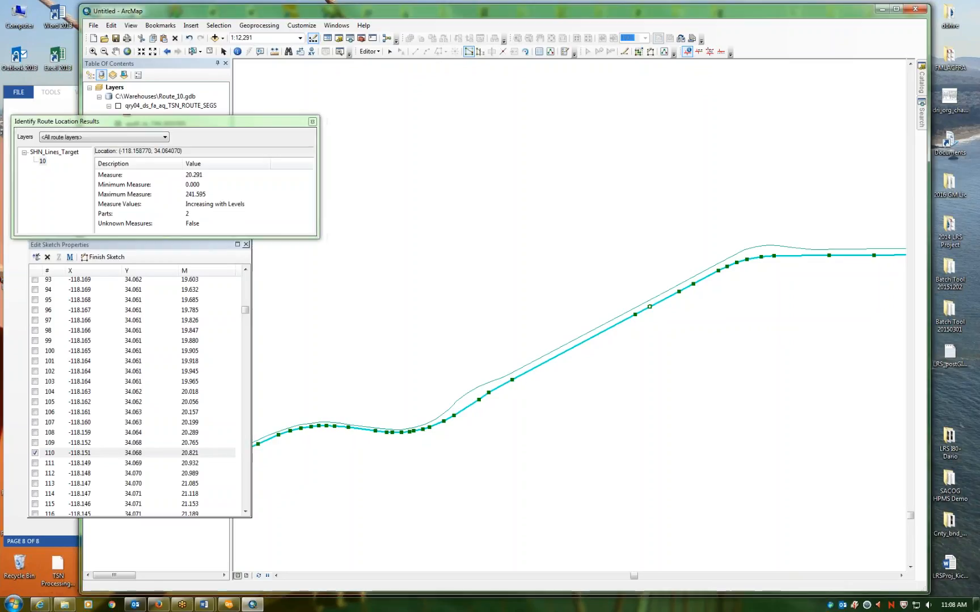
left_click(639, 317)
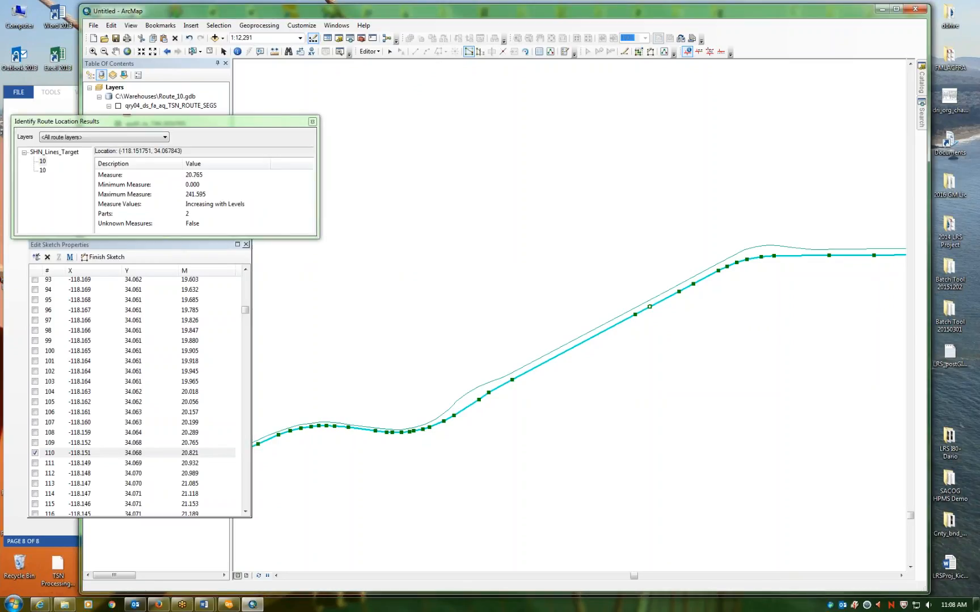
left_click(650, 307)
- Check the route measures again at a closer scale of 1:5,000 at vertices 109, 111 and 110
scroll(569, 316, "down", 4)
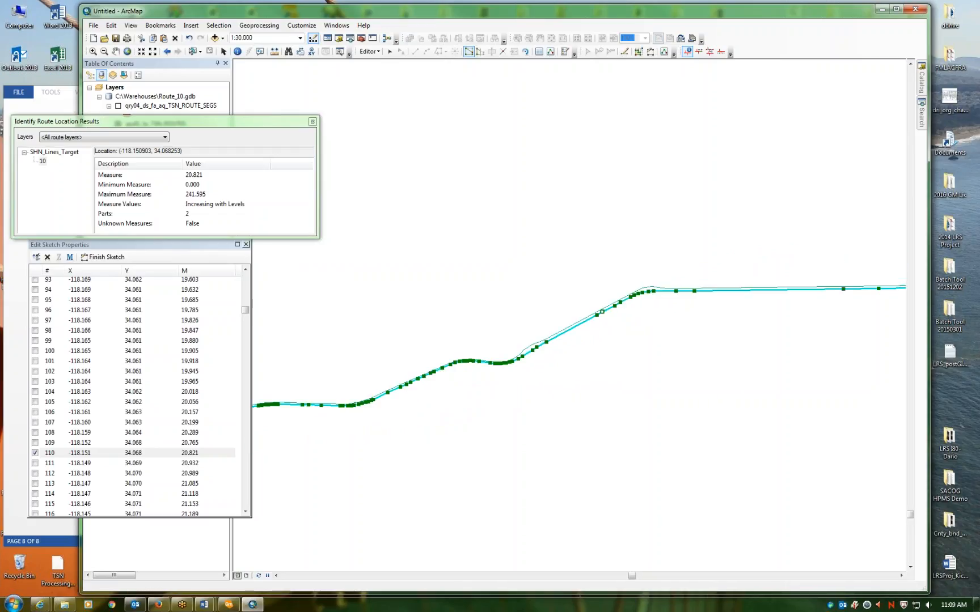
scroll(569, 315, "up", 8)
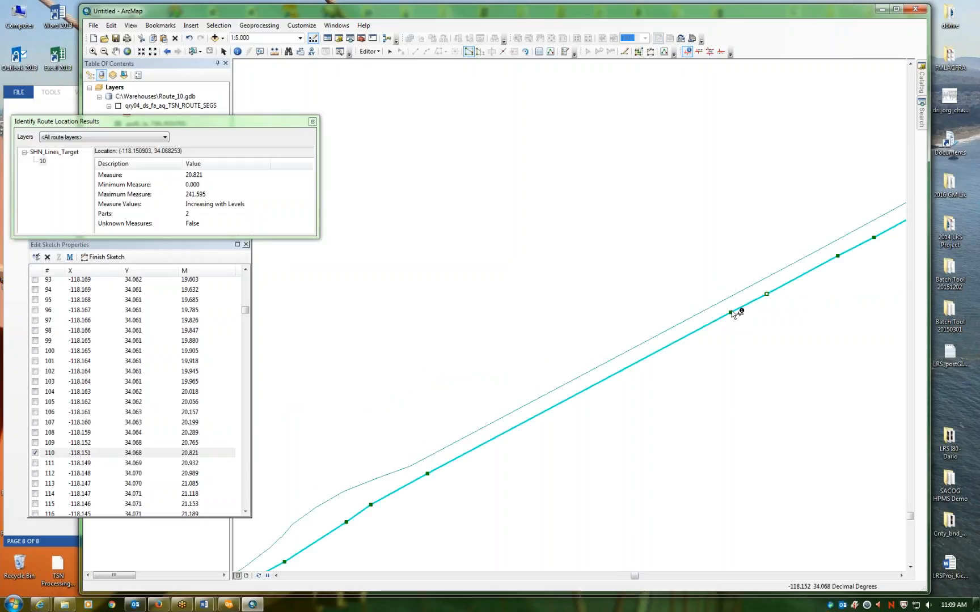
left_click(731, 312)
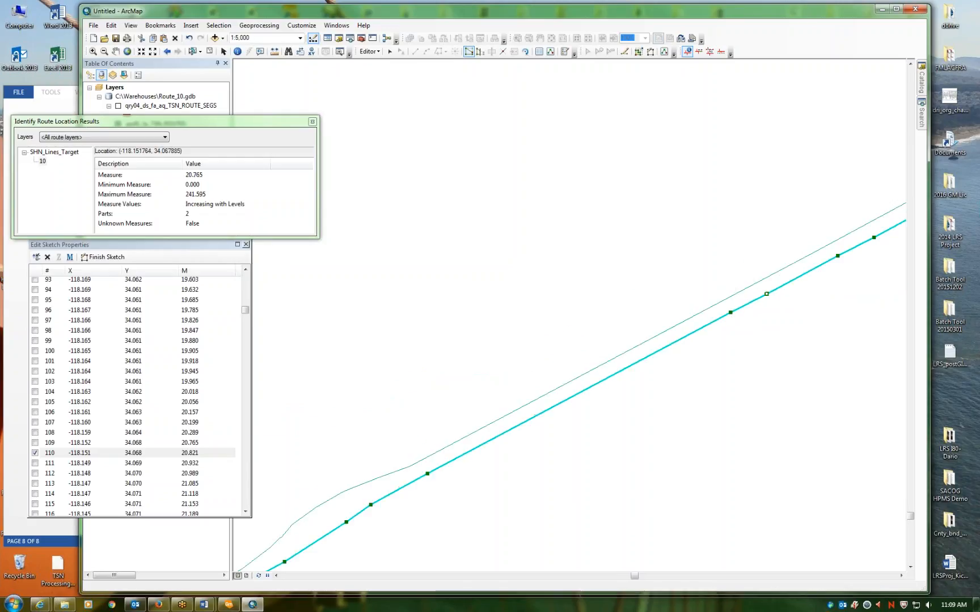
left_click(838, 256)
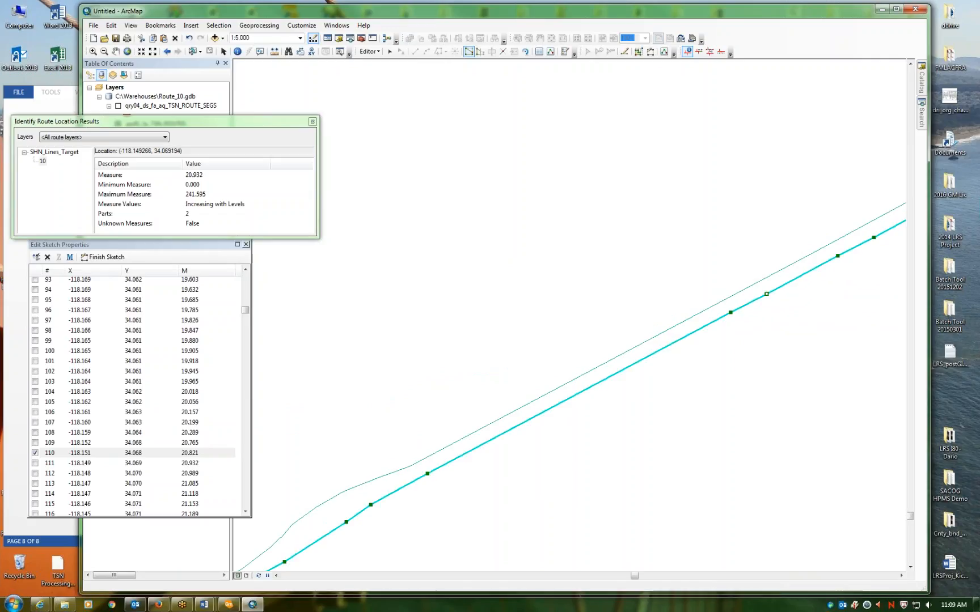
left_click(767, 294)
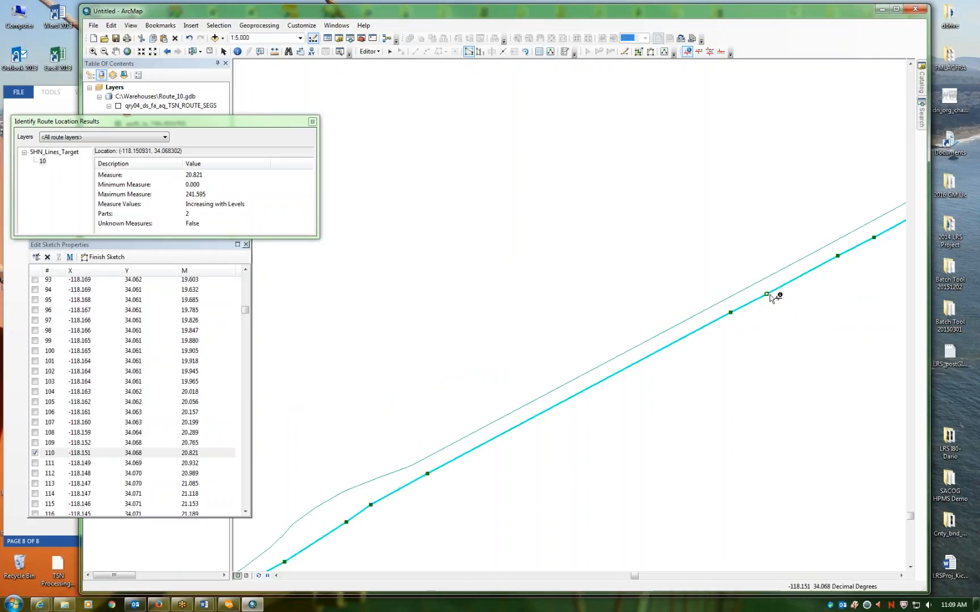
scroll(776, 297, "down", 4)
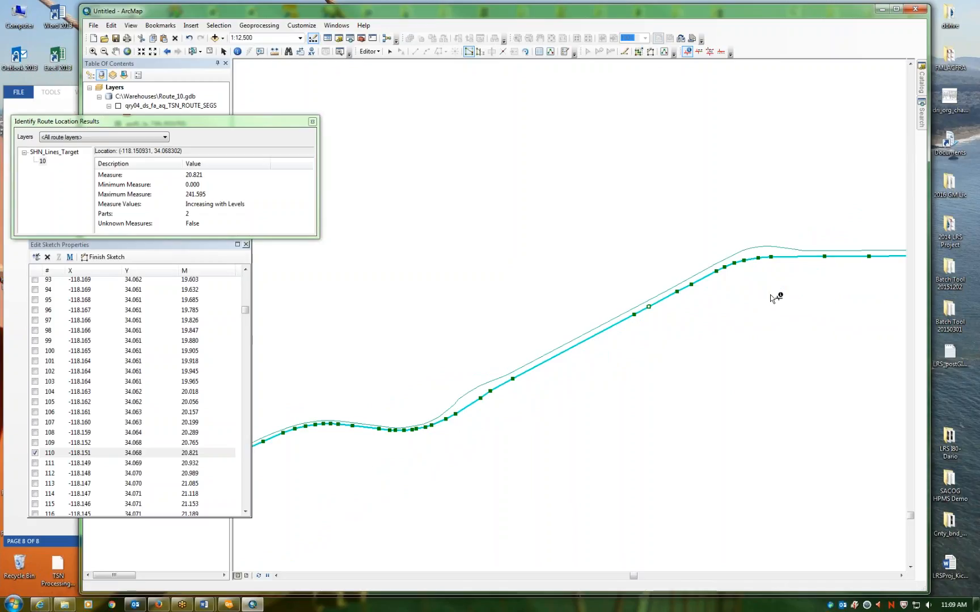
- Close the route identification results and sketch properties, and stop the editing session
left_click(312, 123)
left_click(245, 244)
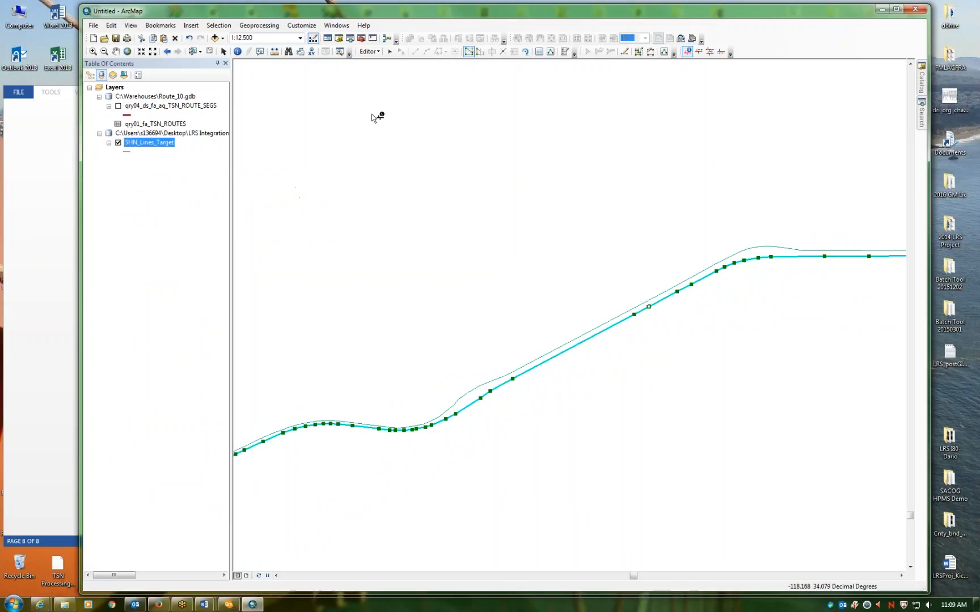
left_click(386, 117)
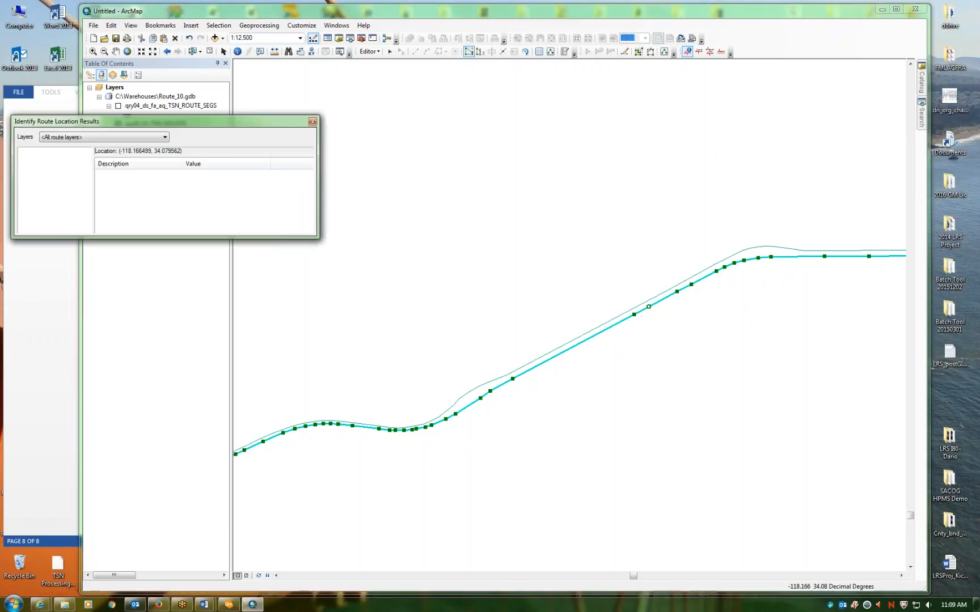
left_click(313, 123)
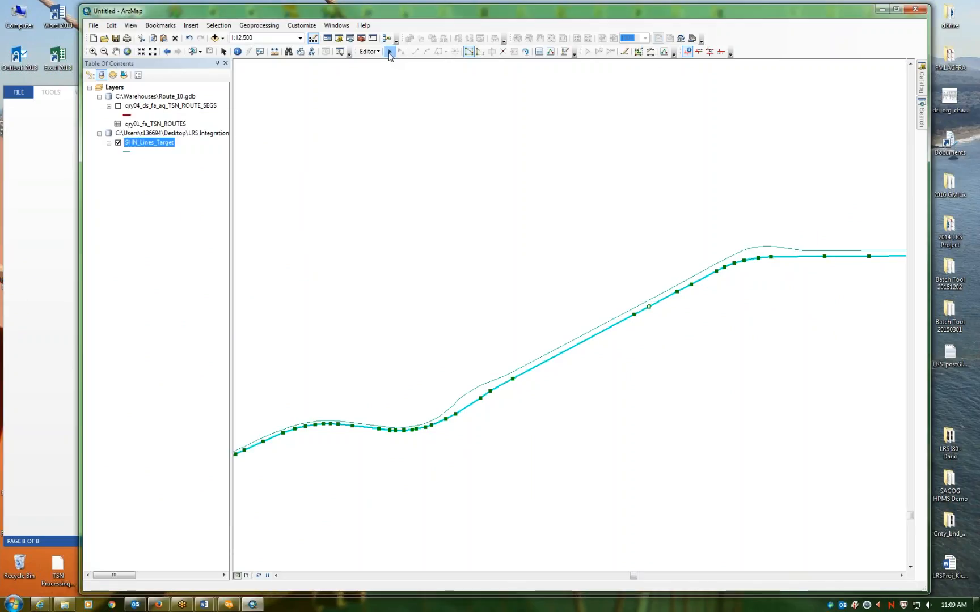
left_click(378, 52)
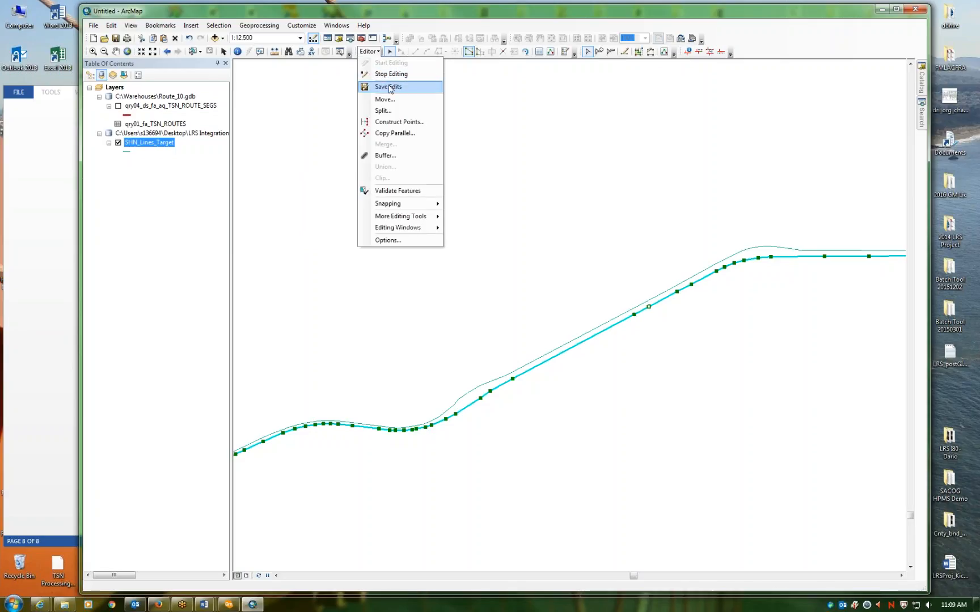
left_click(391, 73)
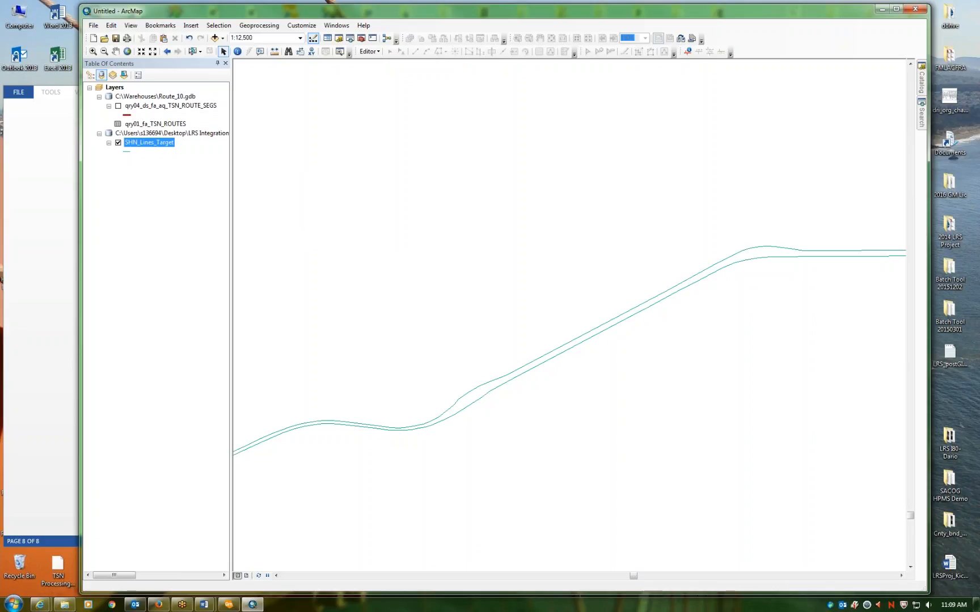
- Open the attribute table of the qry04_ds_fa_aq_TSN_ROUTE_SEGS layer and review its measure and landmark fields
left_click(164, 107)
right_click(164, 111)
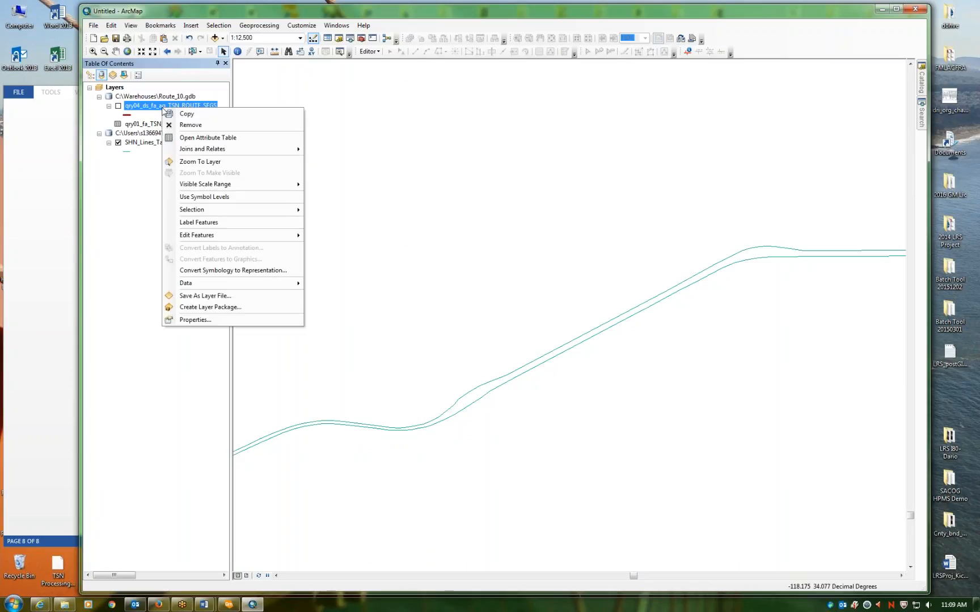
left_click(190, 138)
left_click_drag(366, 246, 362, 173)
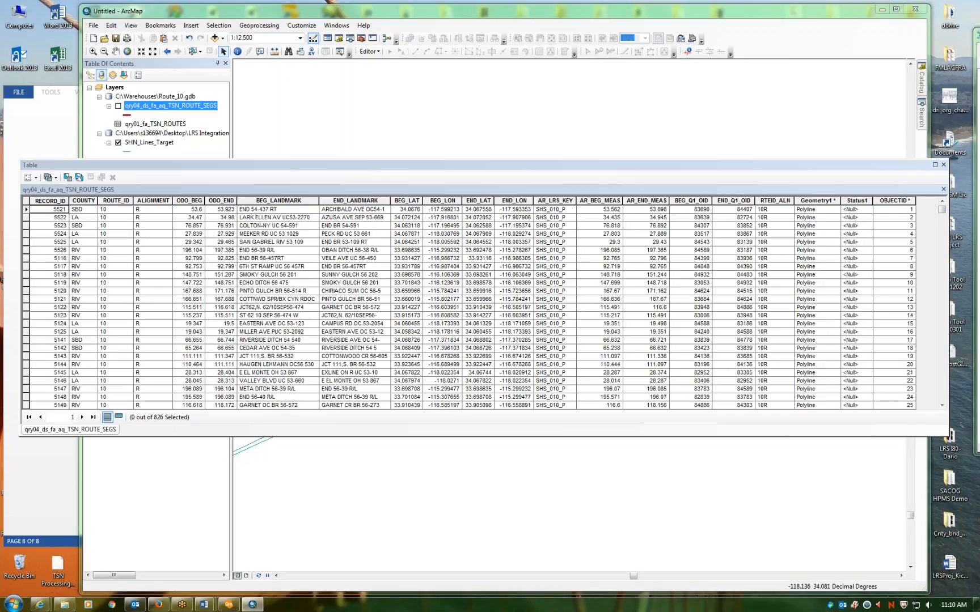
left_click(827, 177)
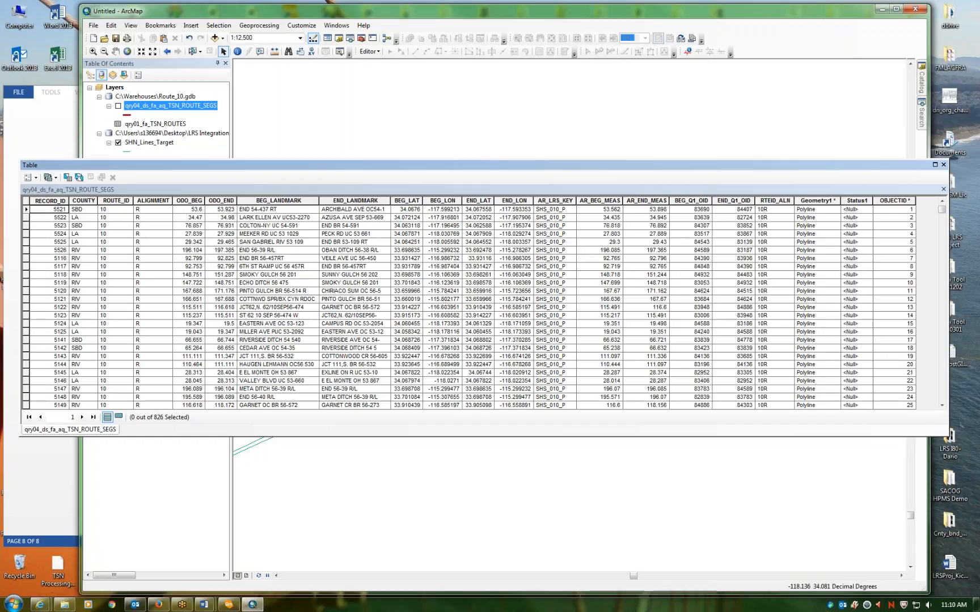
left_click_drag(814, 180, 825, 260)
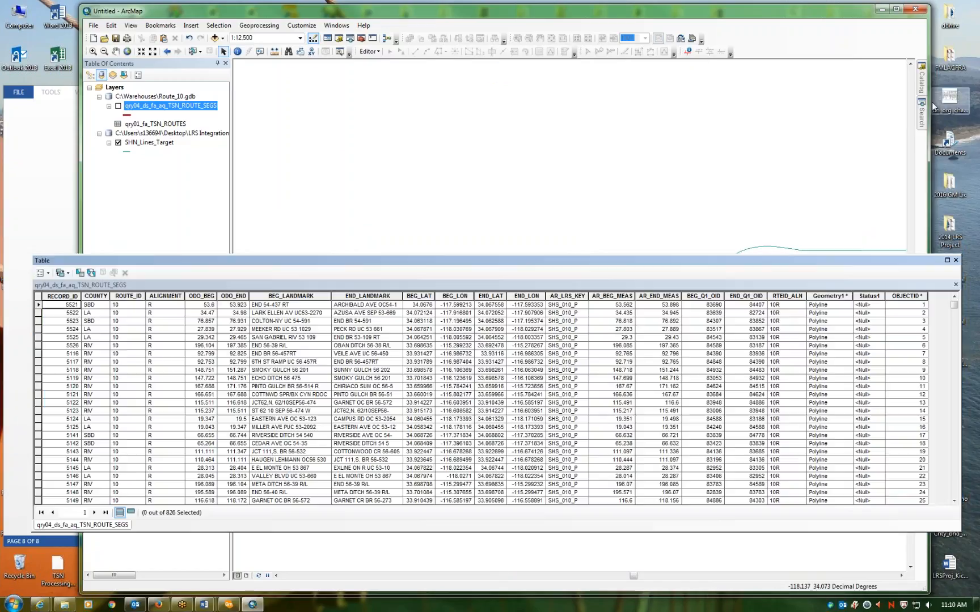
- Move the attribute table clear of the catalog and open the GeoMedia_to_ArcGIS_LRS model for editing
mouse_move(921, 93)
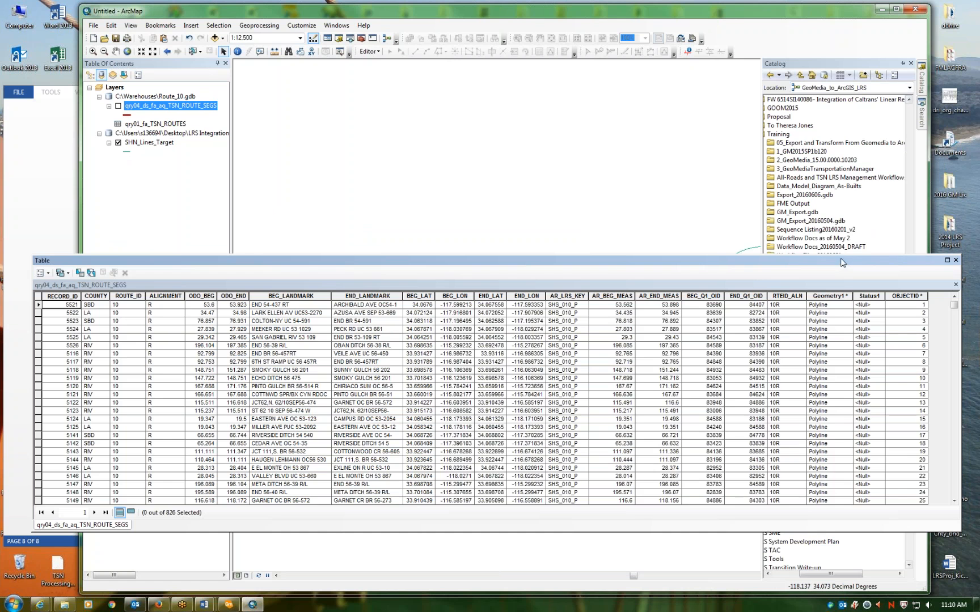
left_click_drag(839, 264, 835, 51)
scroll(846, 440, "up", 4)
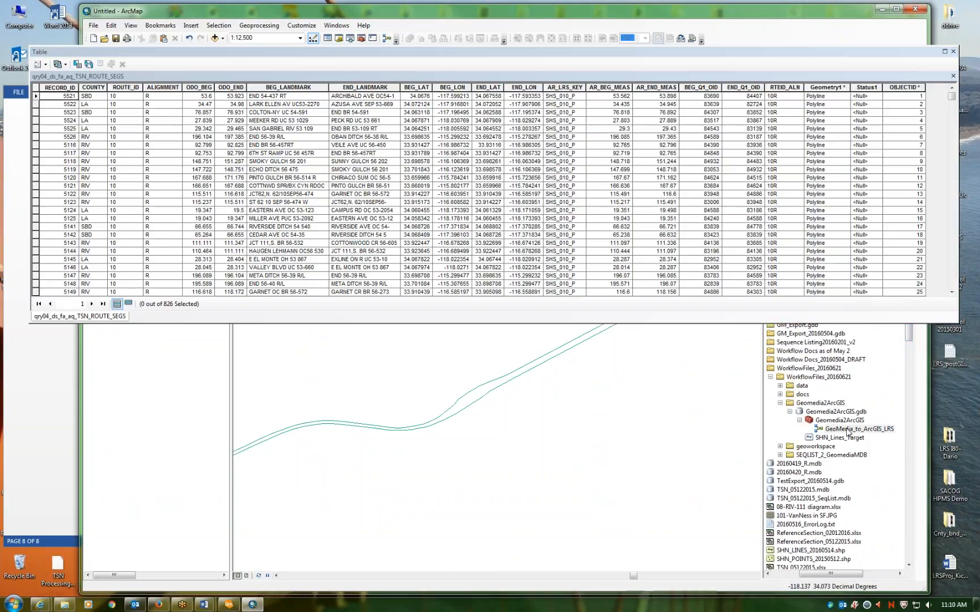
right_click(847, 429)
left_click(871, 460)
- Place the model window over the table and examine the workflow from Create Routes through to Append
left_click_drag(979, 35, 743, 145)
scroll(726, 416, "up", 2)
scroll(726, 416, "up", 3)
scroll(528, 428, "down", 1)
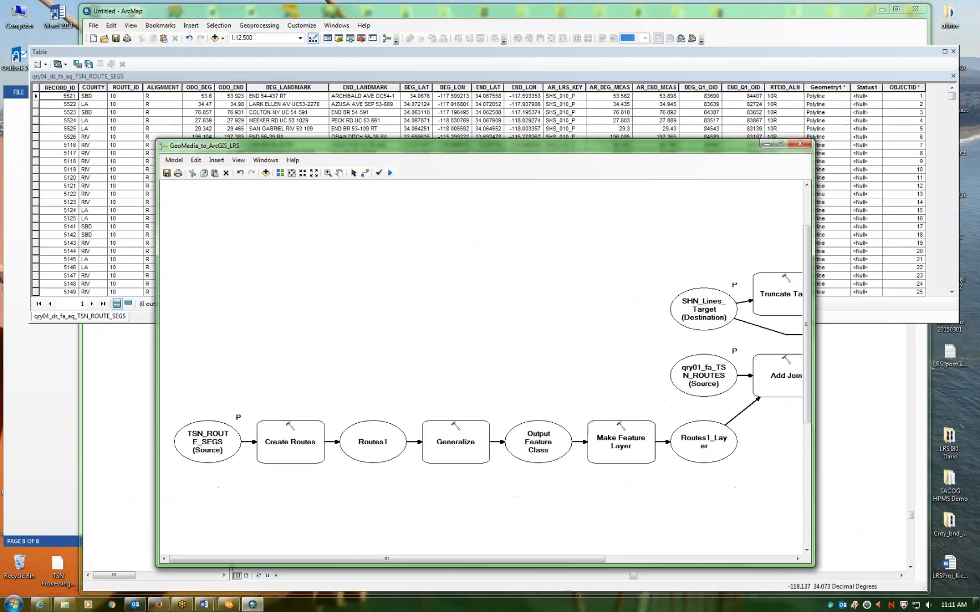
left_click(797, 559)
left_click(798, 560)
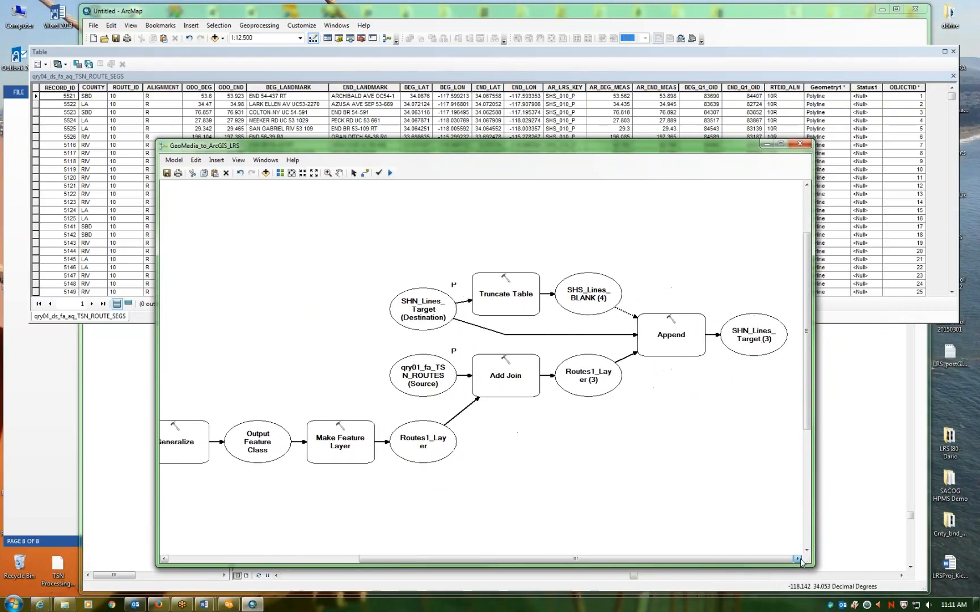
- Examine the end of the model workflow around Append, close the model, and shift the attribute table within the window
left_click(798, 559)
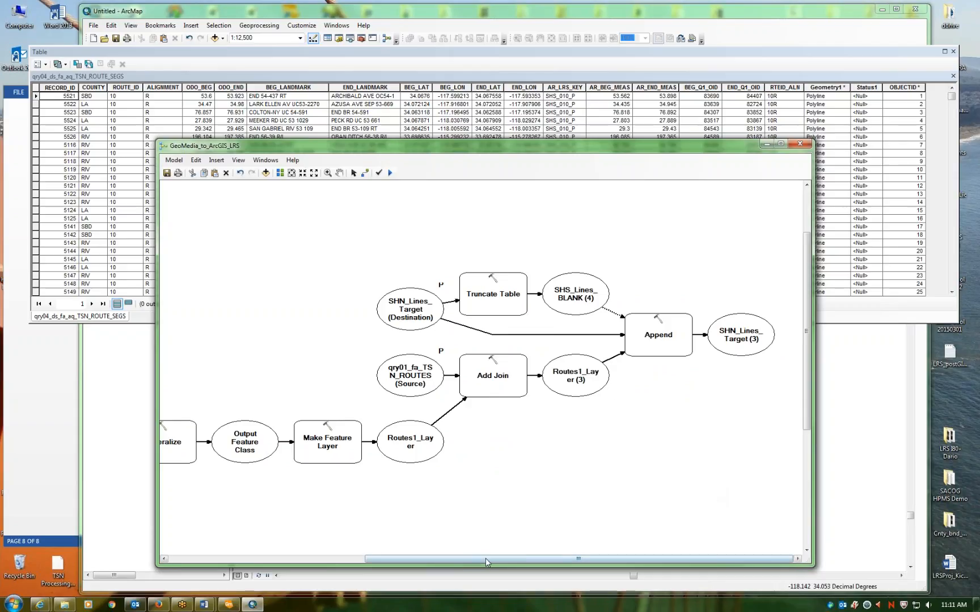
left_click_drag(468, 560, 435, 561)
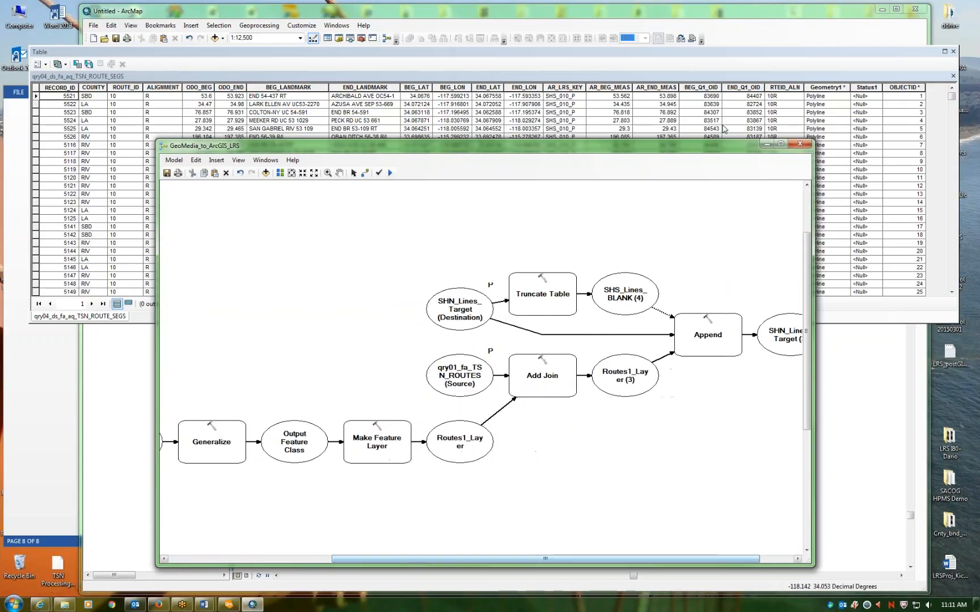
left_click(800, 145)
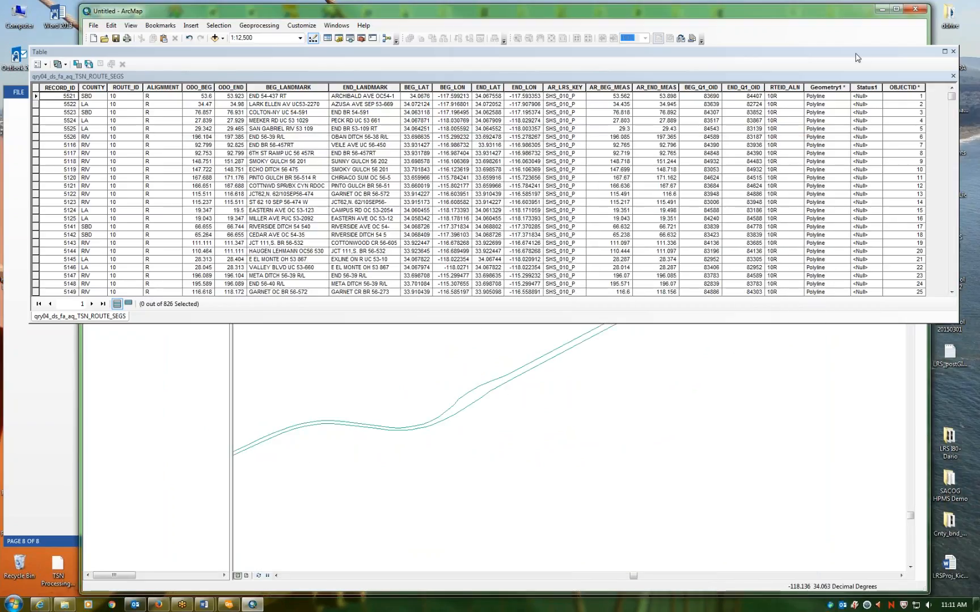
left_click(850, 51)
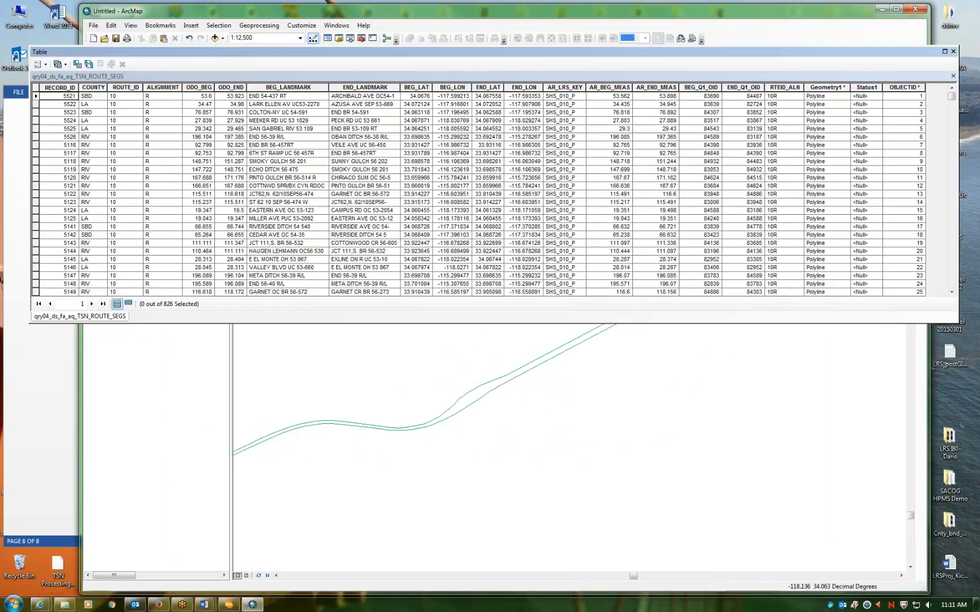
left_click_drag(848, 48, 801, 53)
- Reopen the GeoMedia_to_ArcGIS_LRS model for editing, review its flow from Create Routes through Add Join to Append, and close it
left_click(842, 429)
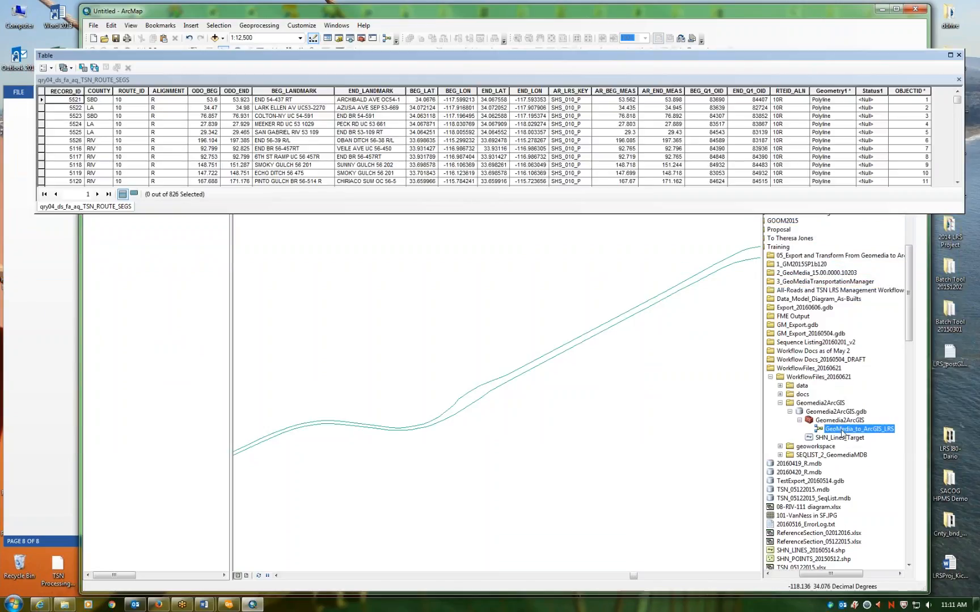
right_click(842, 432)
left_click(868, 461)
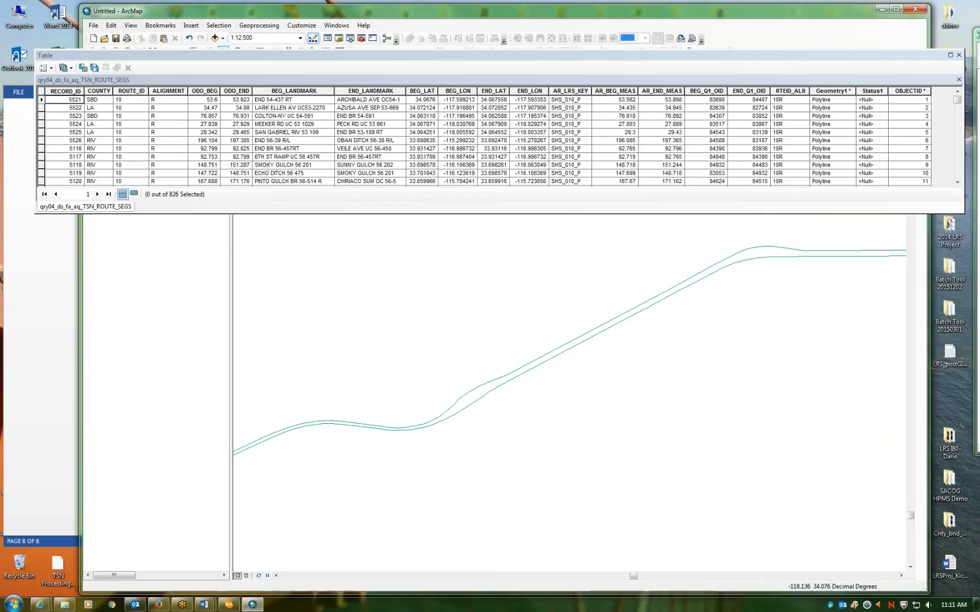
left_click_drag(978, 39, 689, 126)
scroll(748, 341, "up", 2)
scroll(749, 341, "up", 2)
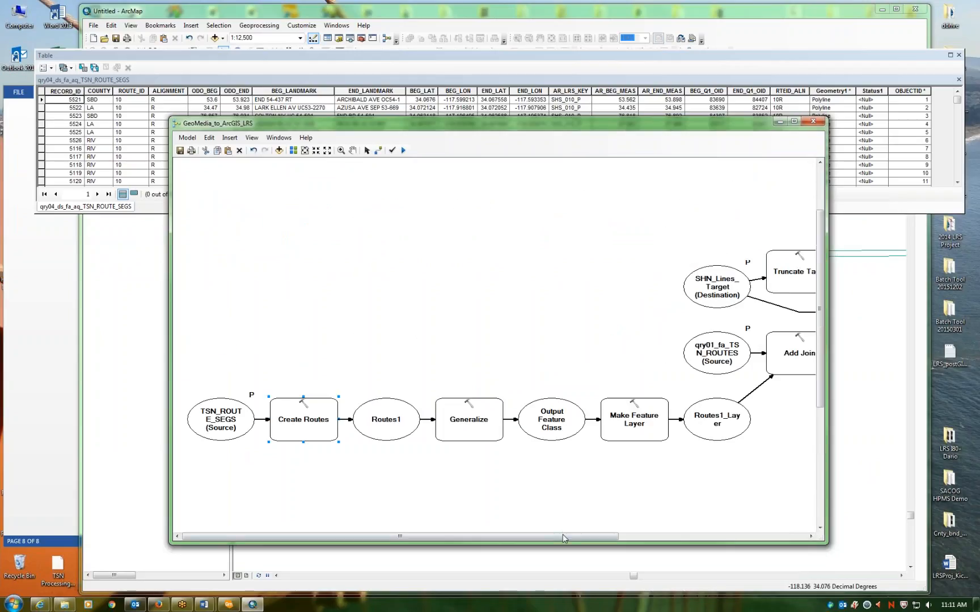
left_click(551, 498)
left_click_drag(542, 539, 790, 377)
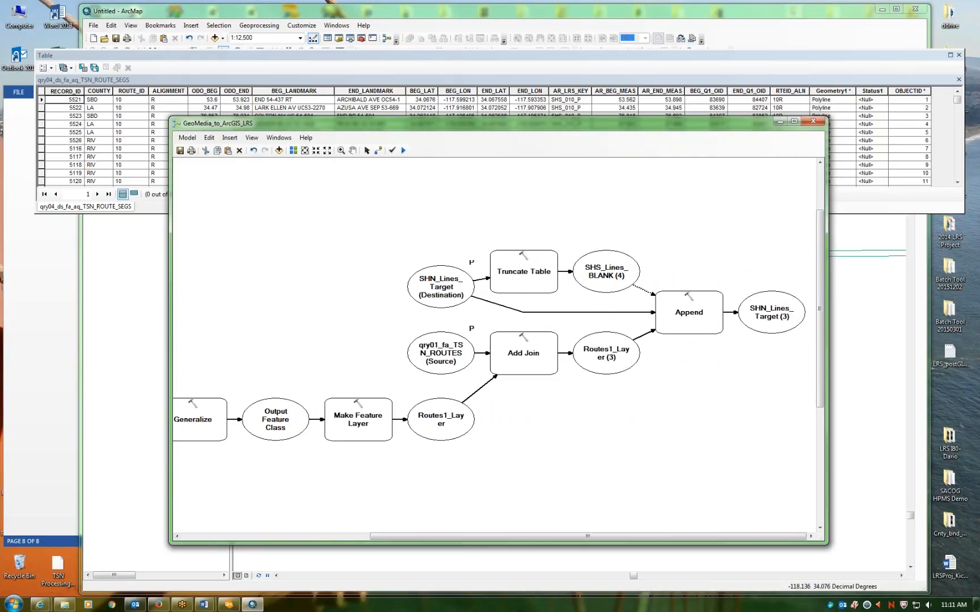
left_click(814, 122)
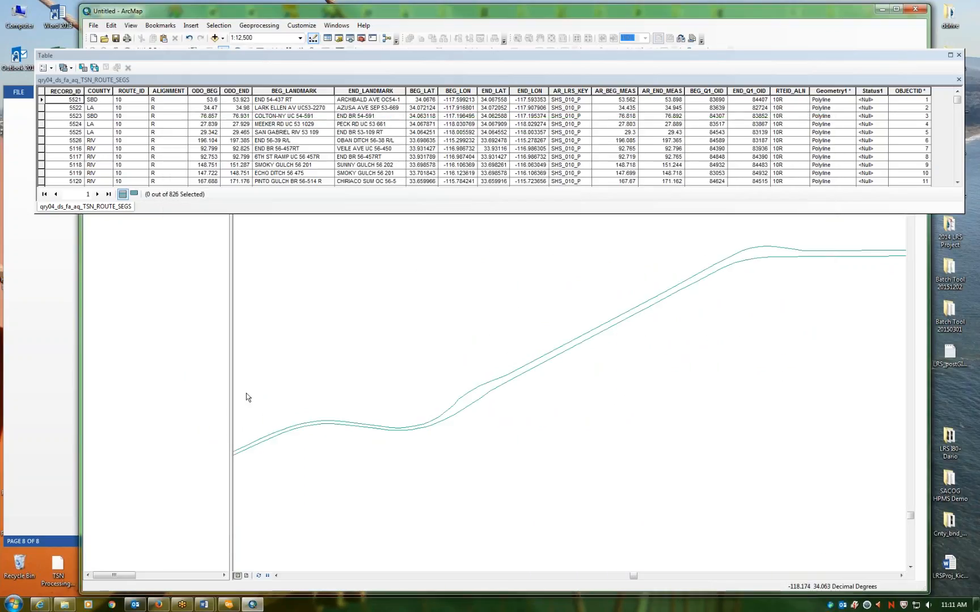
- Move the attribute table clear of the layer list and look at the Statewide On-System LRS Integration project page in the browser
left_click(374, 59)
left_click_drag(374, 59, 382, 174)
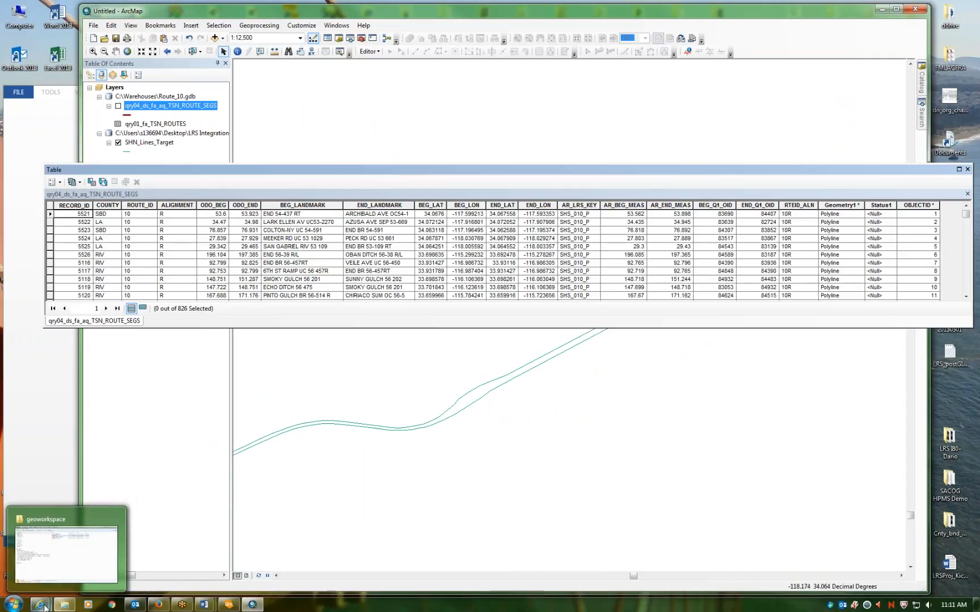
mouse_move(40, 604)
left_click(164, 550)
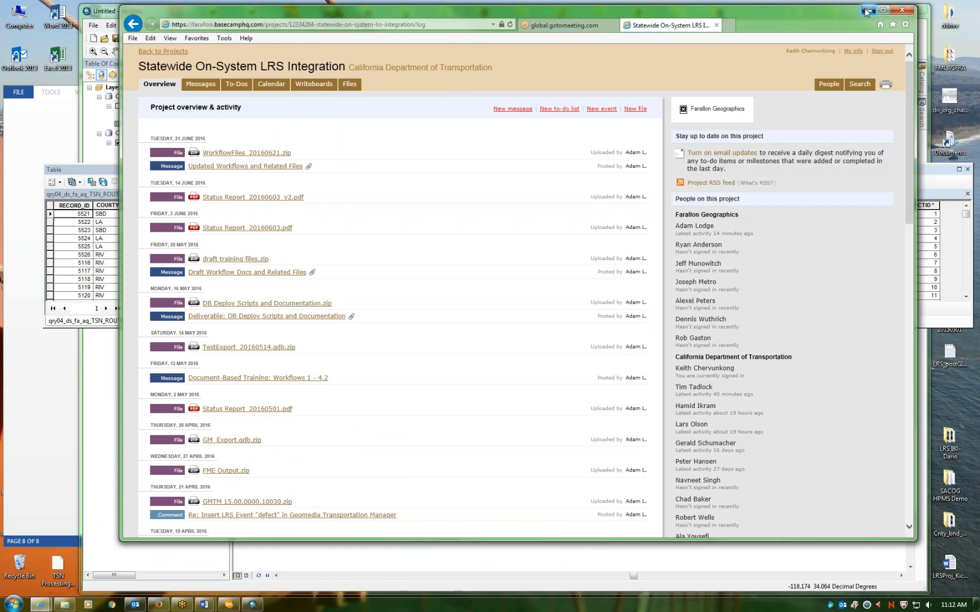
left_click(866, 11)
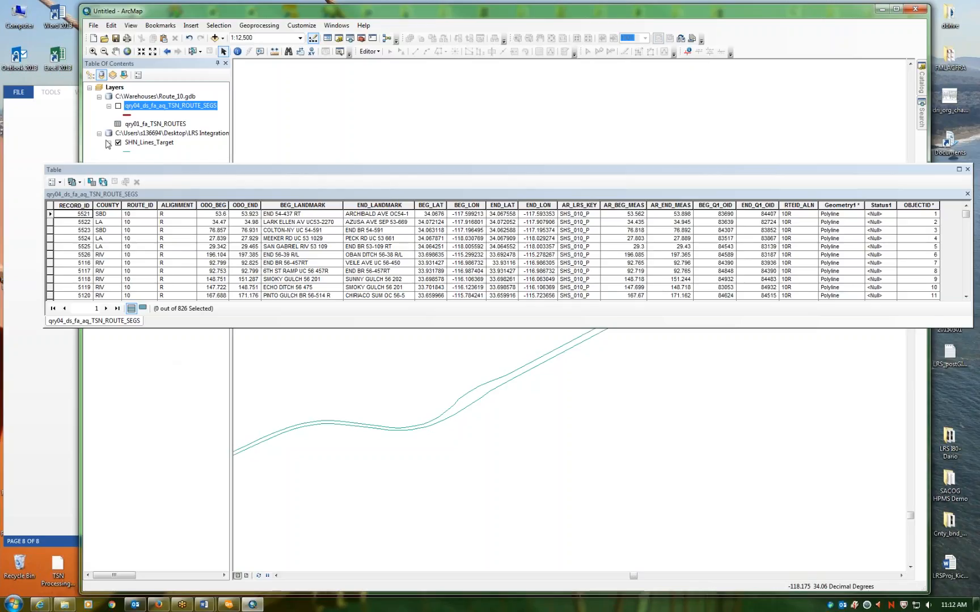
- Open the qry01_fa_TSN_ROUTES table, arrange it in a new horizontal tab group with the segment table, and enlarge the table window
right_click(139, 125)
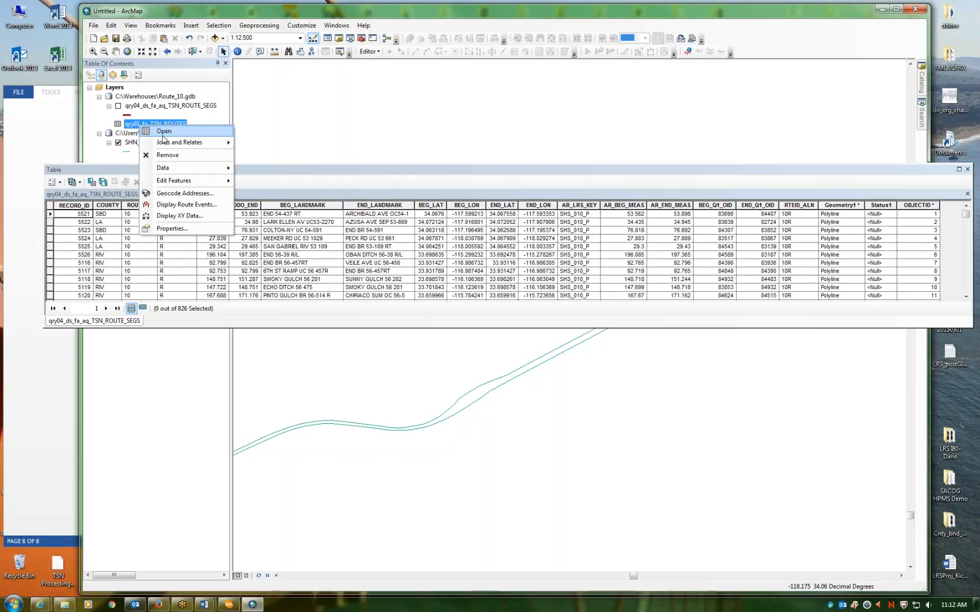
left_click(160, 136)
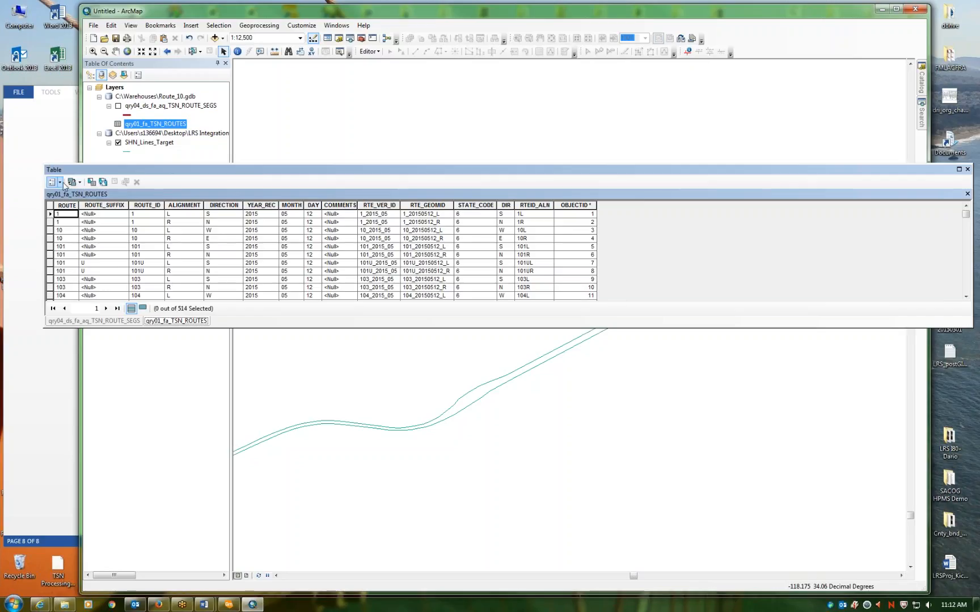
left_click(59, 182)
mouse_move(142, 288)
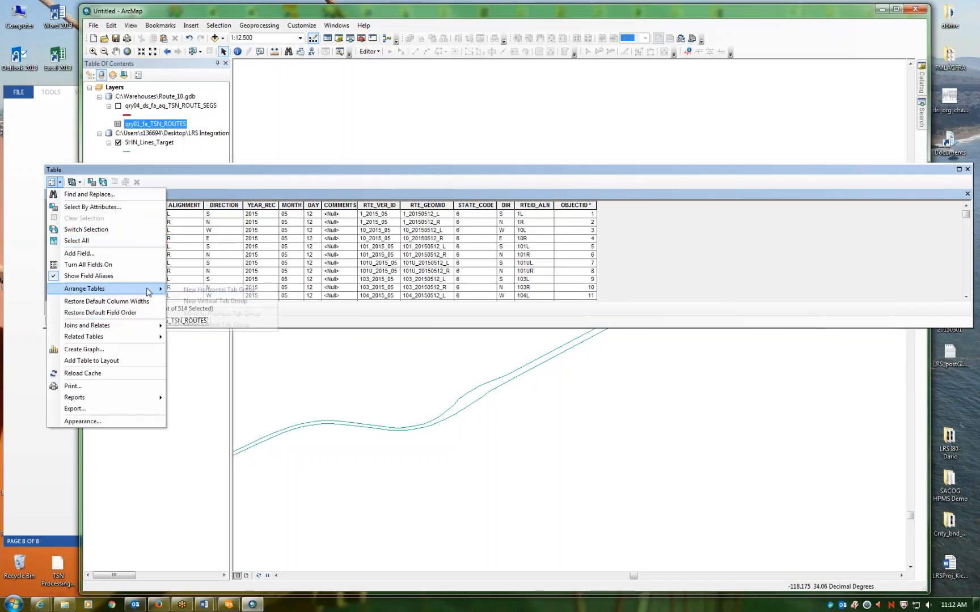
left_click(204, 289)
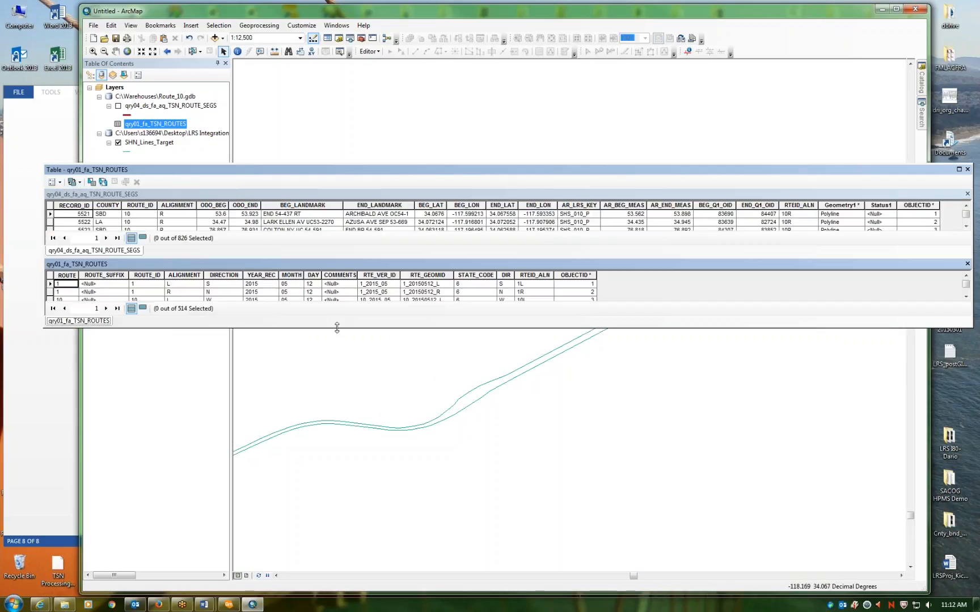
left_click_drag(336, 327, 336, 509)
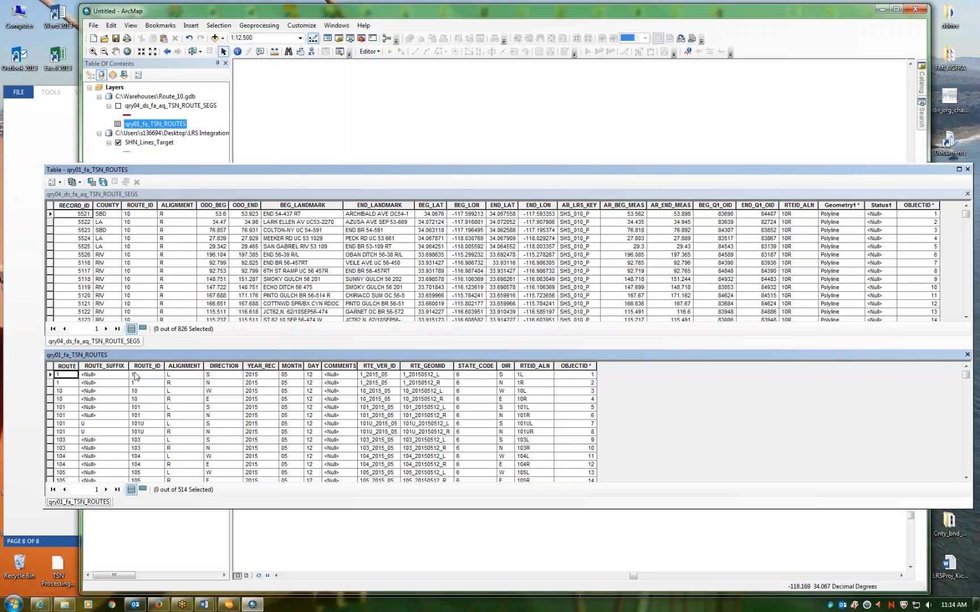
- Switch to the Word workflow document and review it from section 5.3 back to the qry01.fa_TSN_ROUTES query specification in section 5.1
left_click(31, 140)
left_click(543, 233)
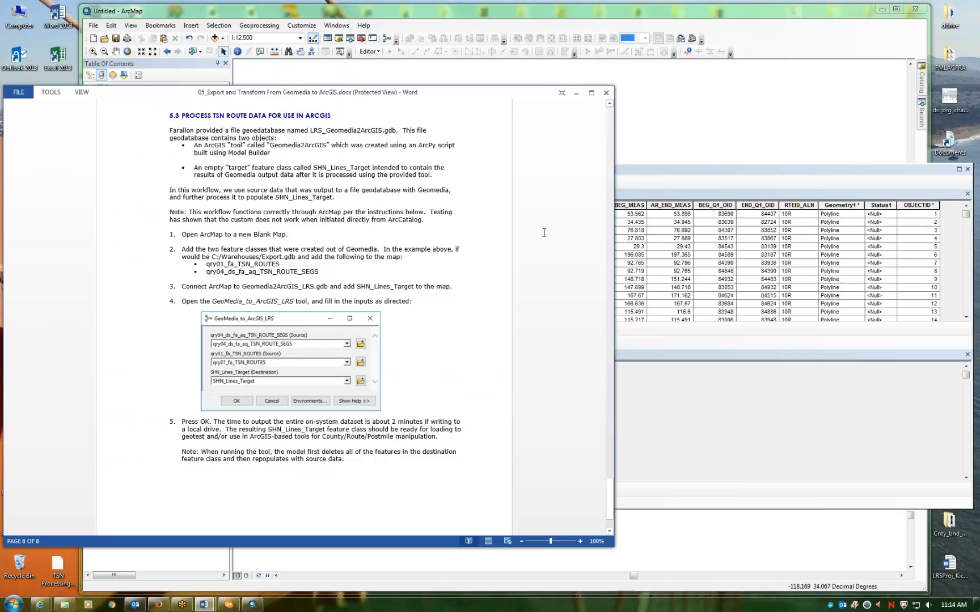
scroll(544, 232, "up", 12)
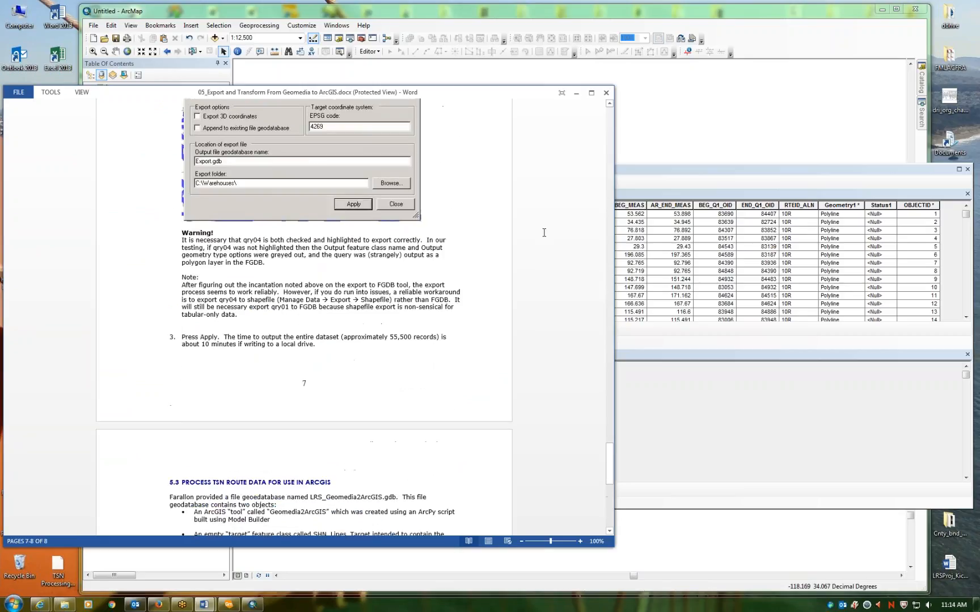
scroll(544, 232, "up", 8)
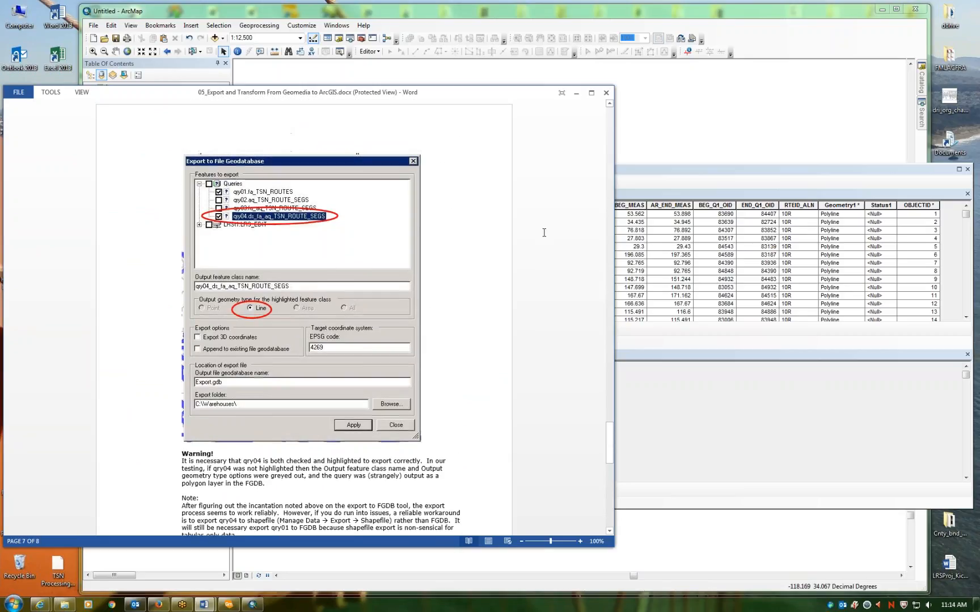
scroll(544, 232, "up", 5)
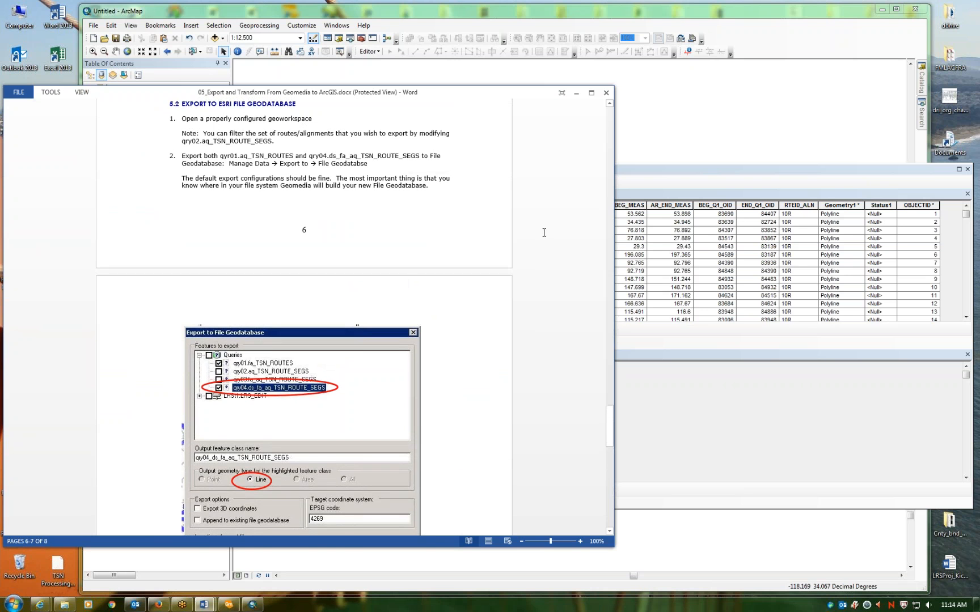
scroll(544, 233, "up", 9)
scroll(544, 233, "up", 20)
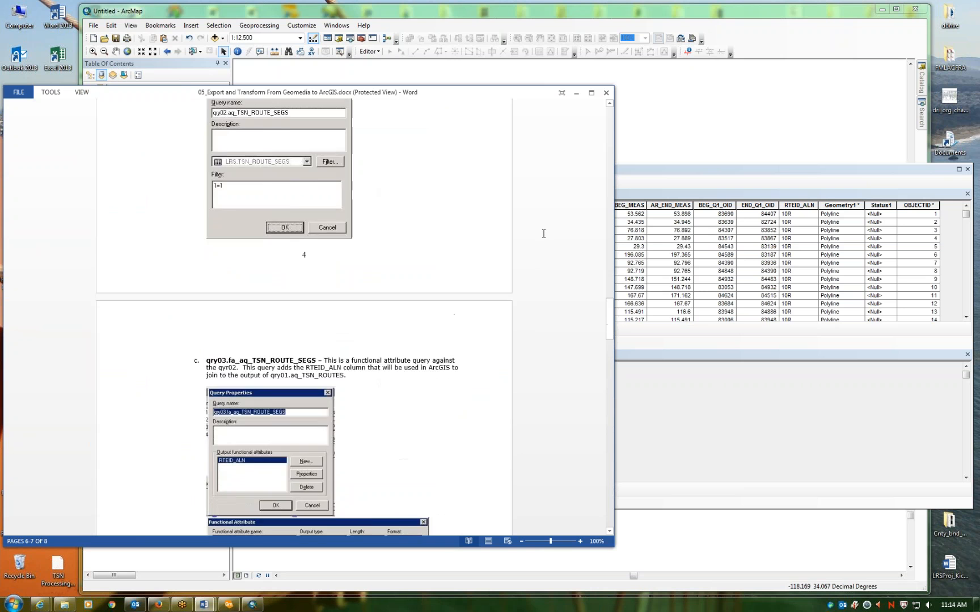
scroll(544, 234, "down", 15)
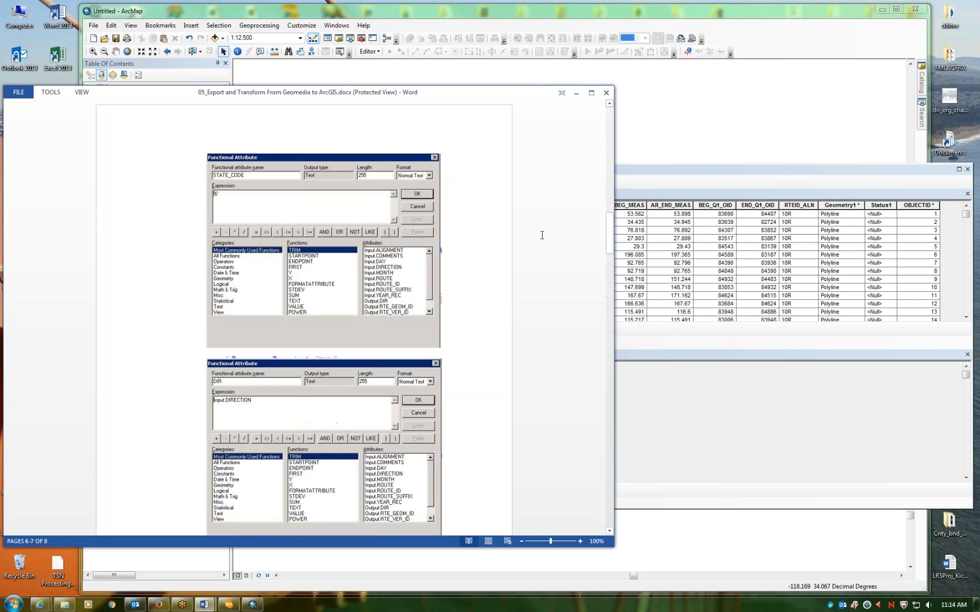
scroll(541, 235, "up", 20)
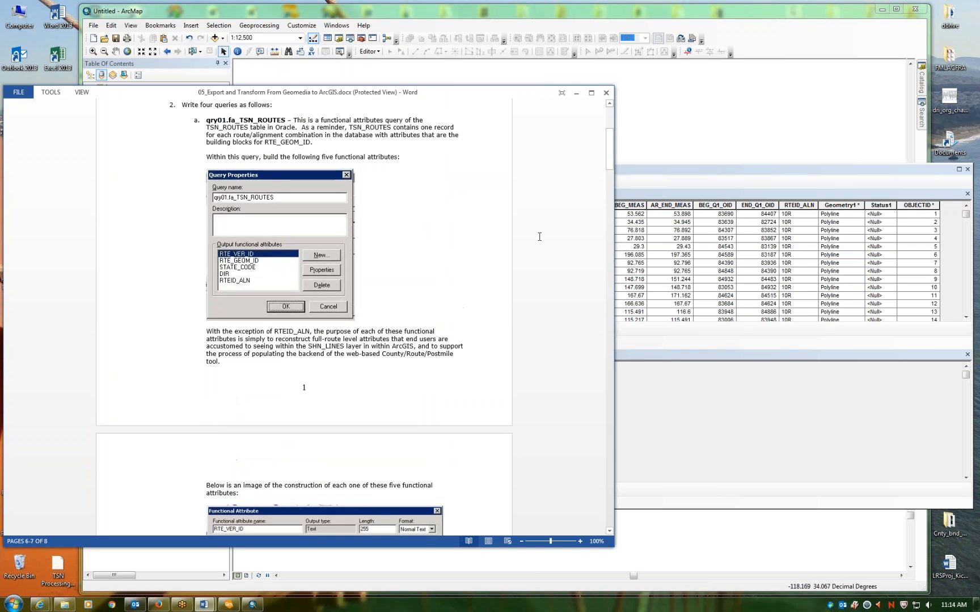
scroll(542, 237, "up", 6)
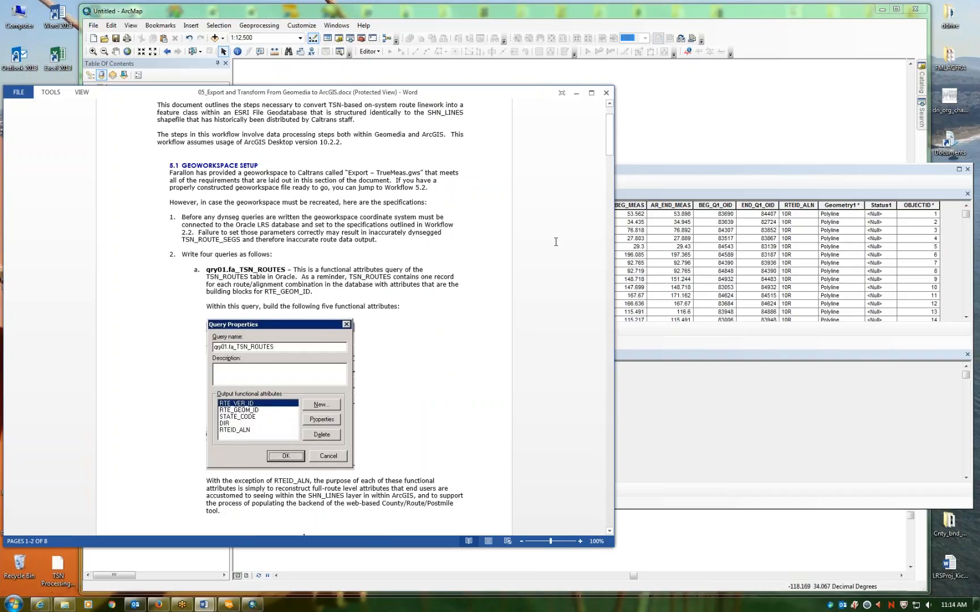
scroll(556, 241, "down", 3)
scroll(556, 243, "up", 1)
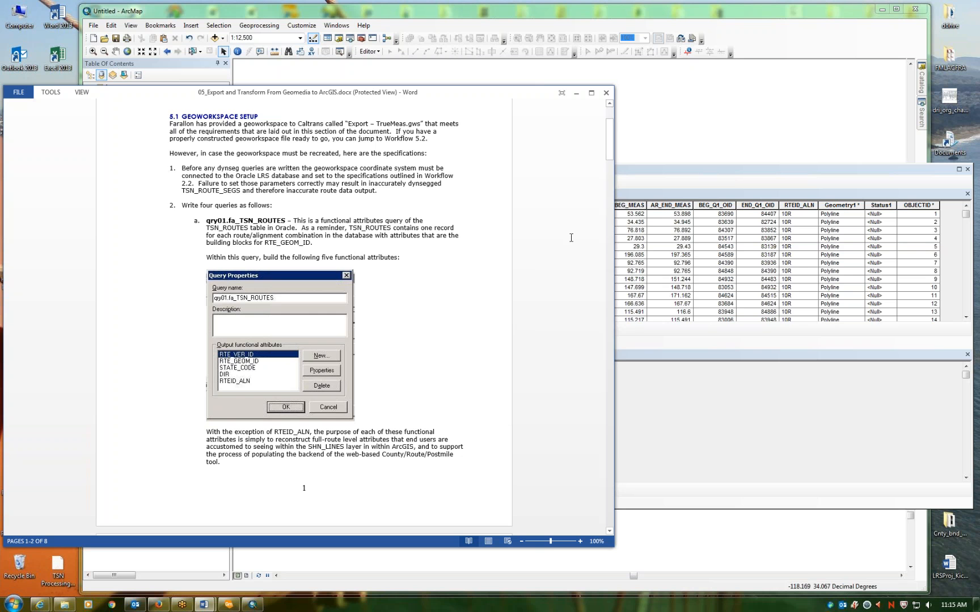
- Minimize ArcMap, switch to GeoMedia Professional, and open the properties of the qry01.fa_TSN_ROUTES query beside the query list
left_click(884, 11)
left_click(882, 10)
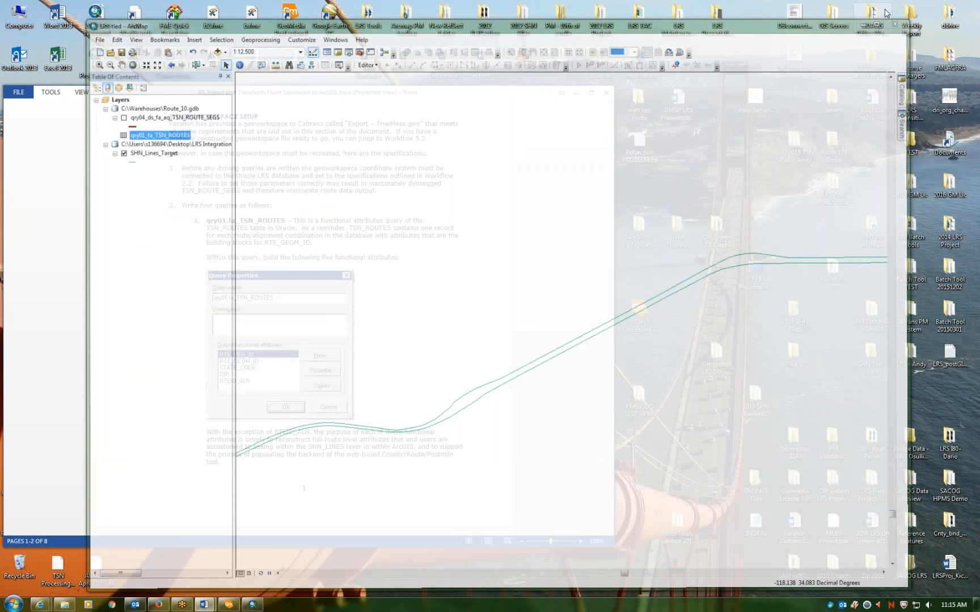
left_click(228, 605)
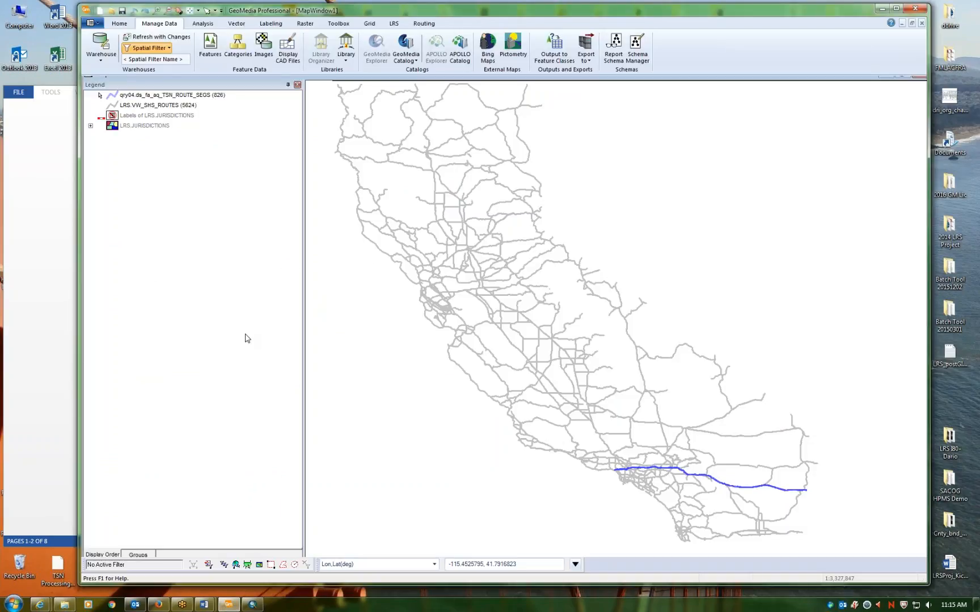
left_click(203, 23)
left_click(96, 45)
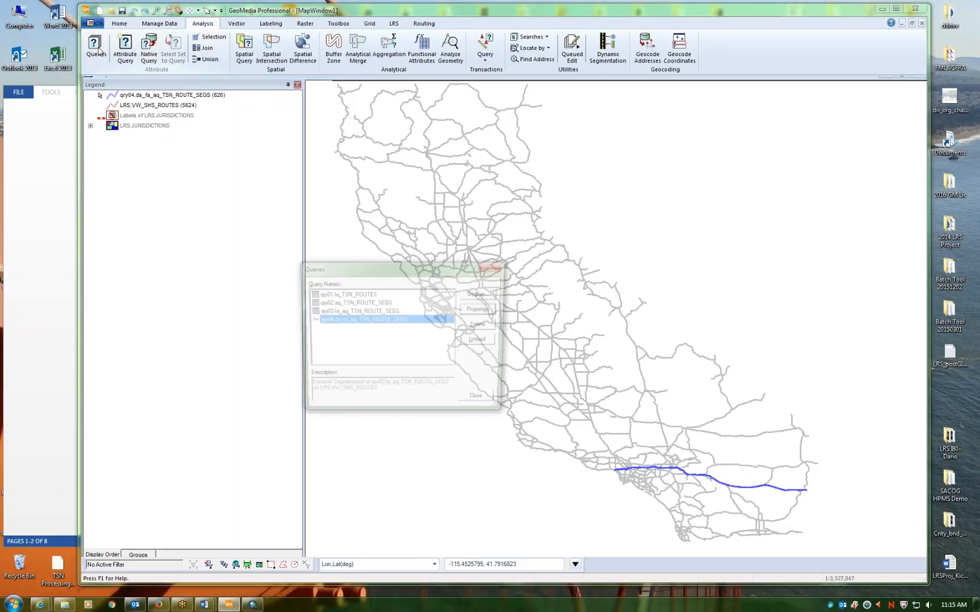
left_click(347, 294)
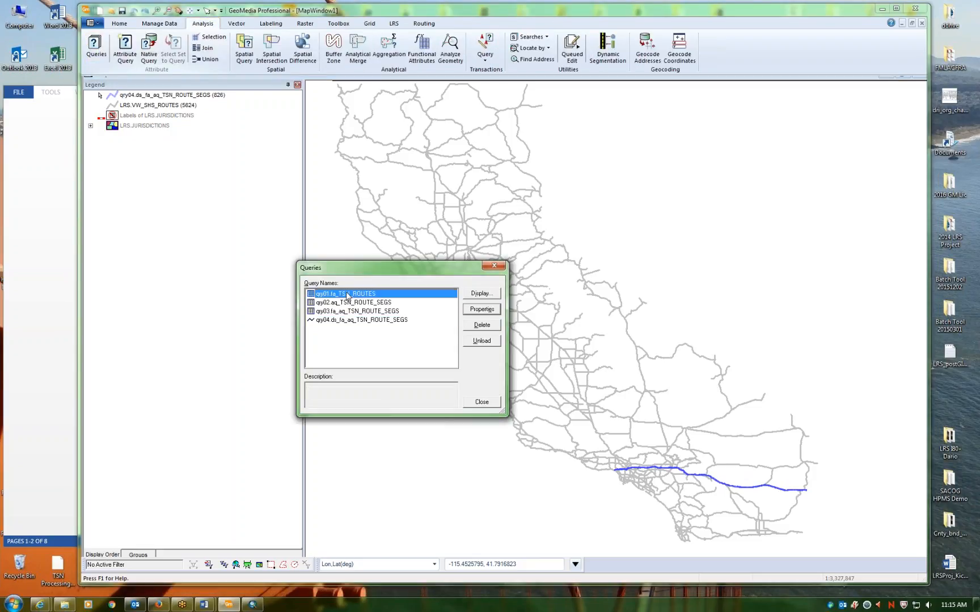
left_click(482, 309)
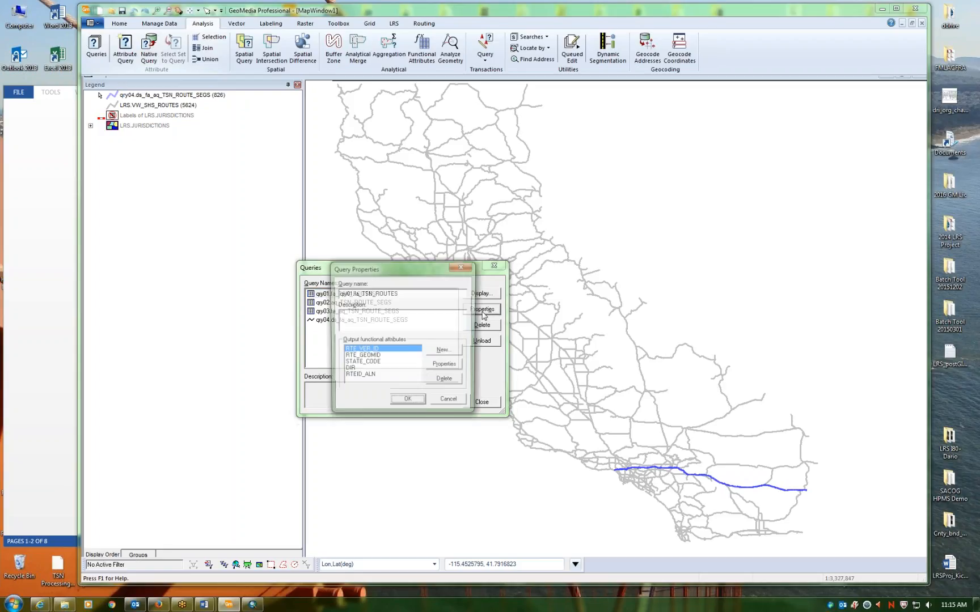
left_click_drag(414, 272, 527, 182)
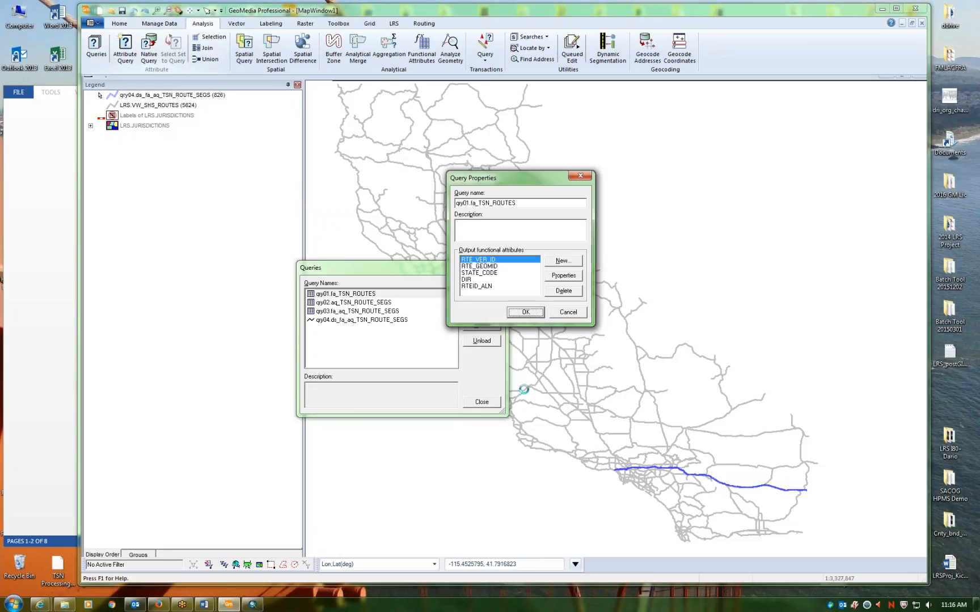
- Inspect the expression of the RTE_VER_ID functional attribute and close its definition without changes
left_click(571, 276)
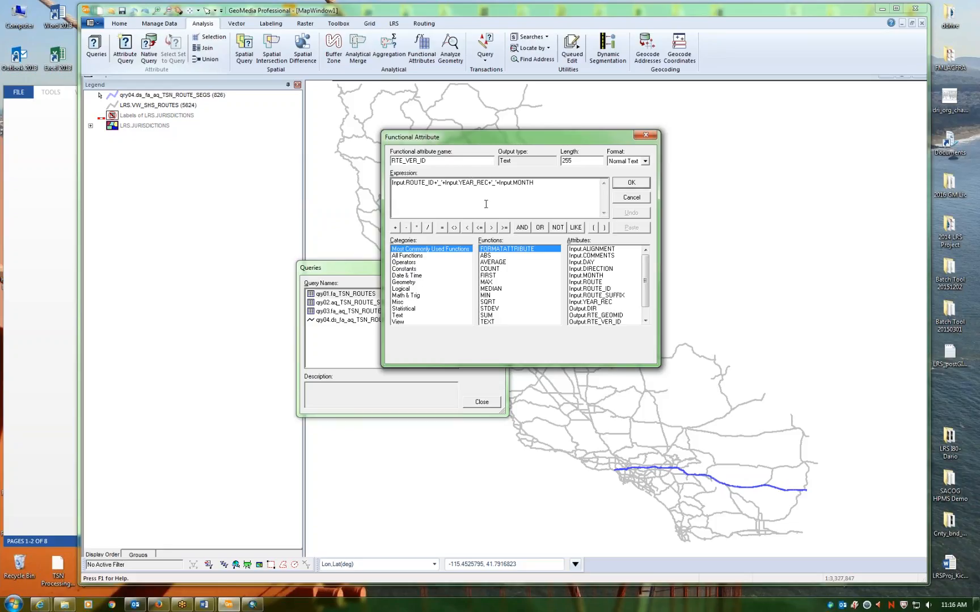
left_click_drag(544, 133, 755, 123)
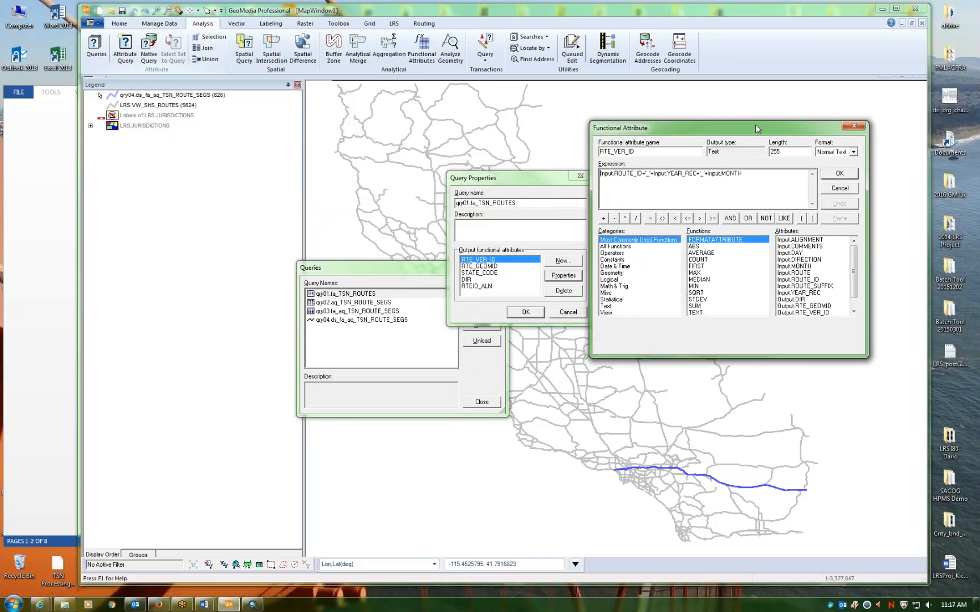
left_click(833, 192)
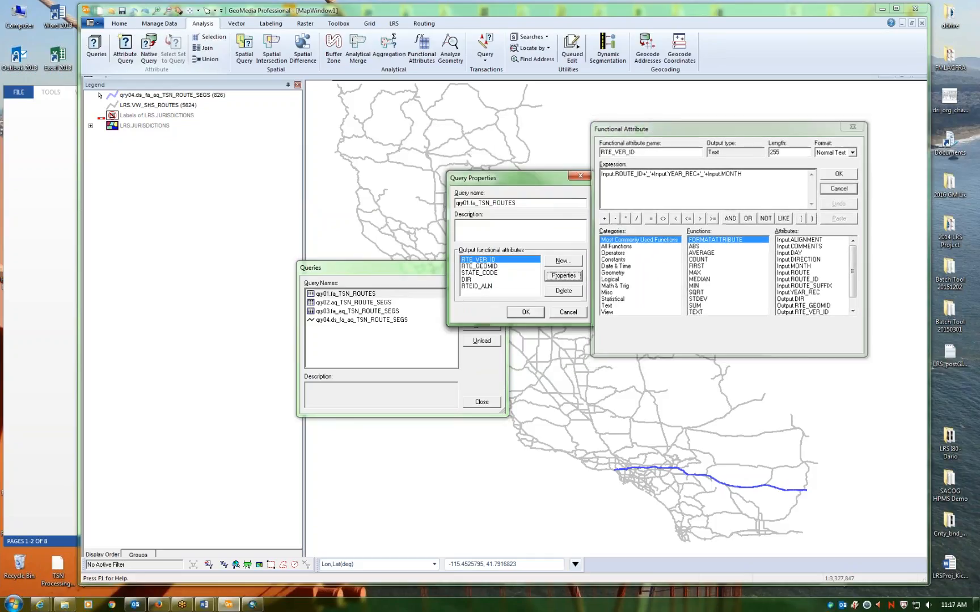
- Inspect the expressions of the RTE_GEOMID and STATE_CODE functional attributes and close both definitions without changes
left_click(497, 266)
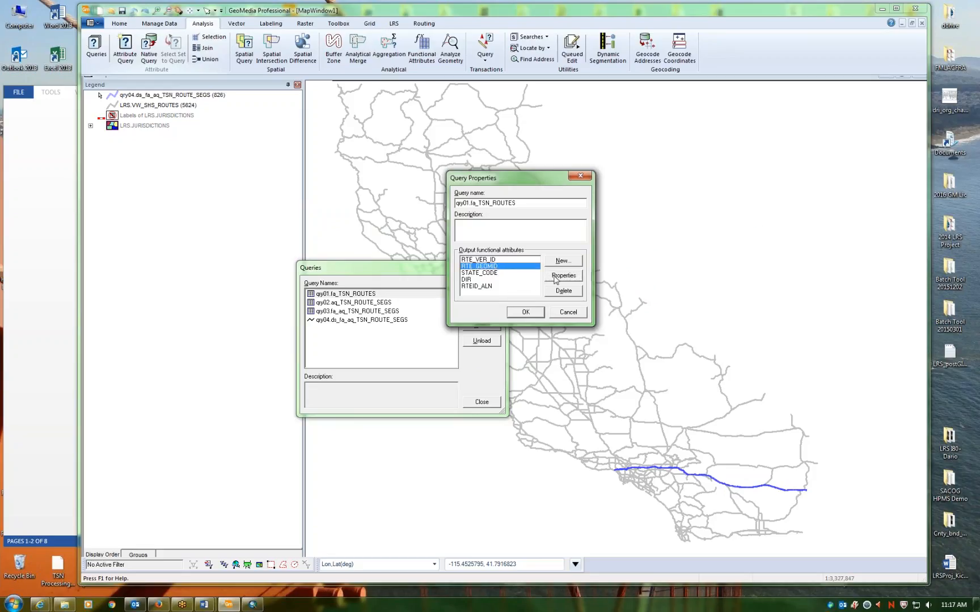
left_click(563, 276)
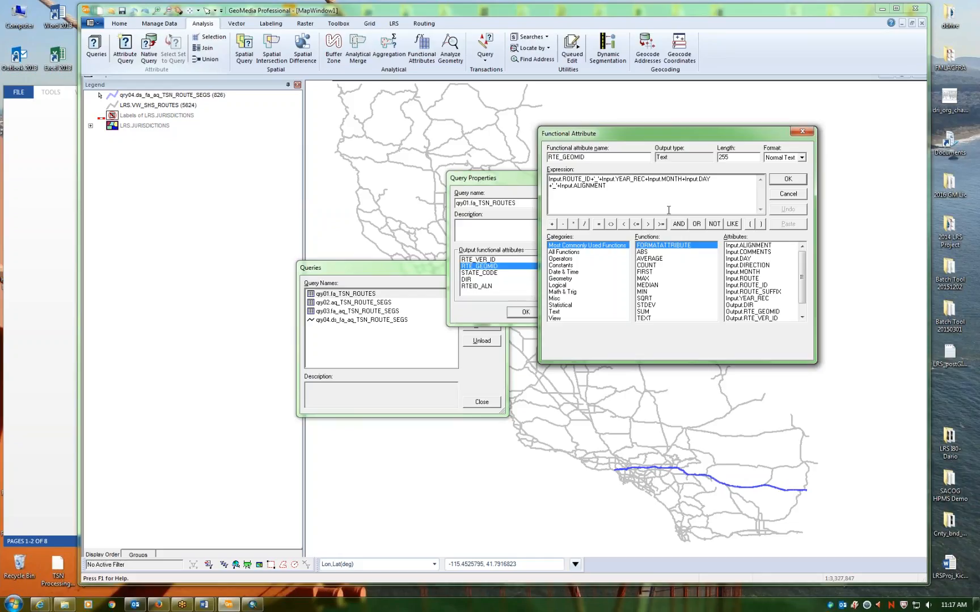
left_click(788, 194)
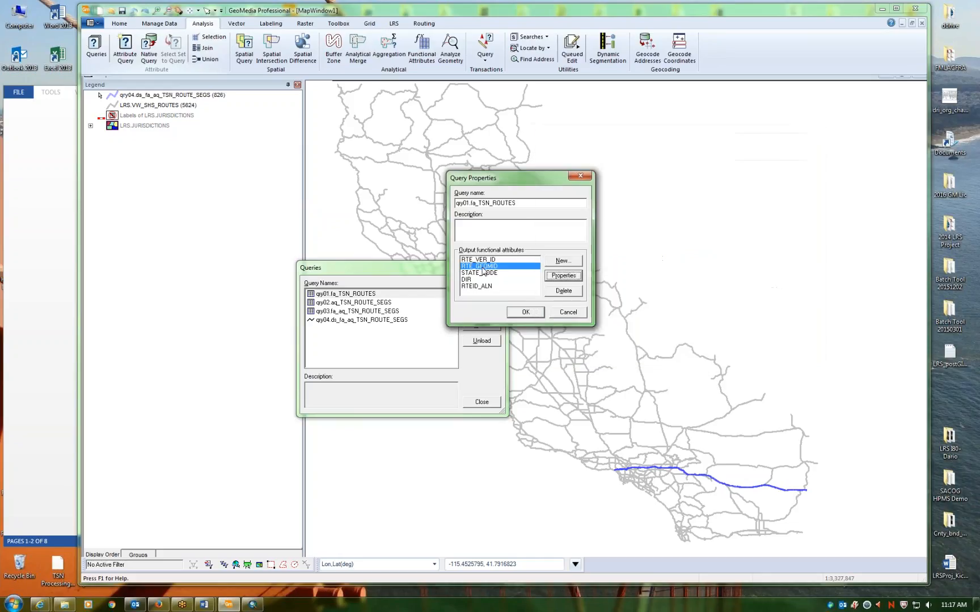
left_click(483, 272)
left_click(574, 275)
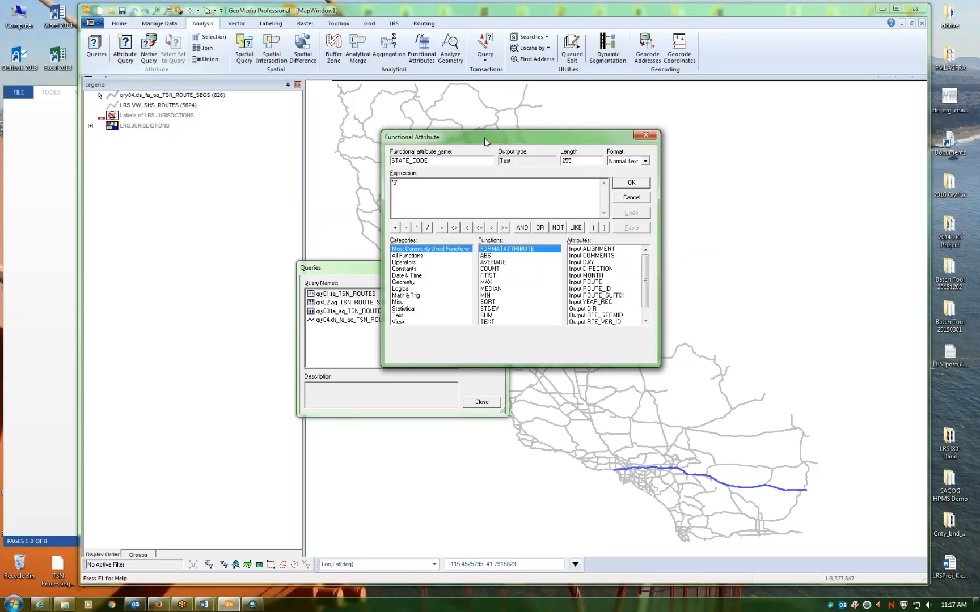
left_click_drag(524, 134, 707, 107)
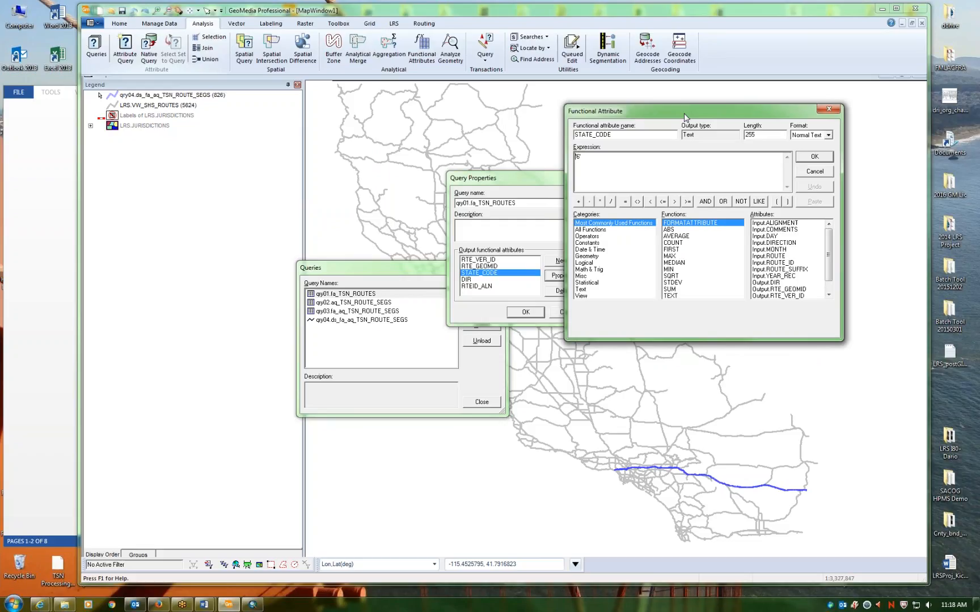
left_click(829, 110)
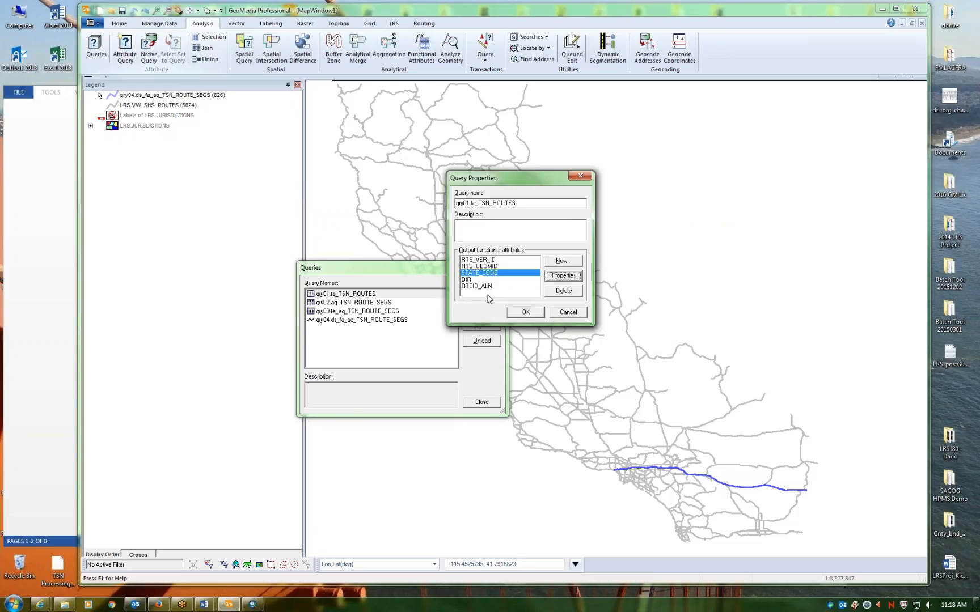
- Inspect the expressions of the DIR and RTEID_ALN functional attributes, then close the qry01.fa_TSN_ROUTES properties without changes
left_click(480, 280)
left_click(563, 276)
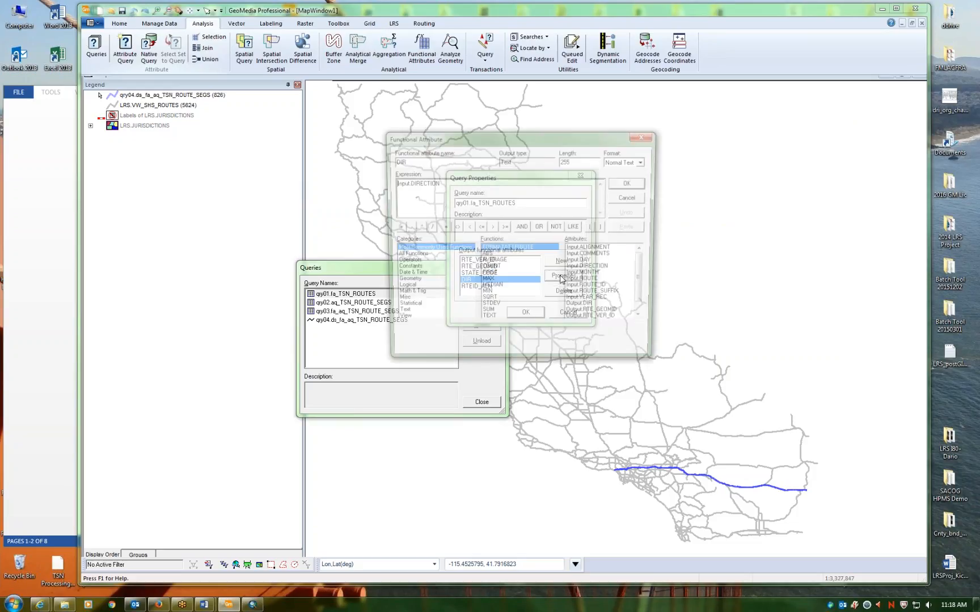
left_click_drag(612, 130, 736, 102)
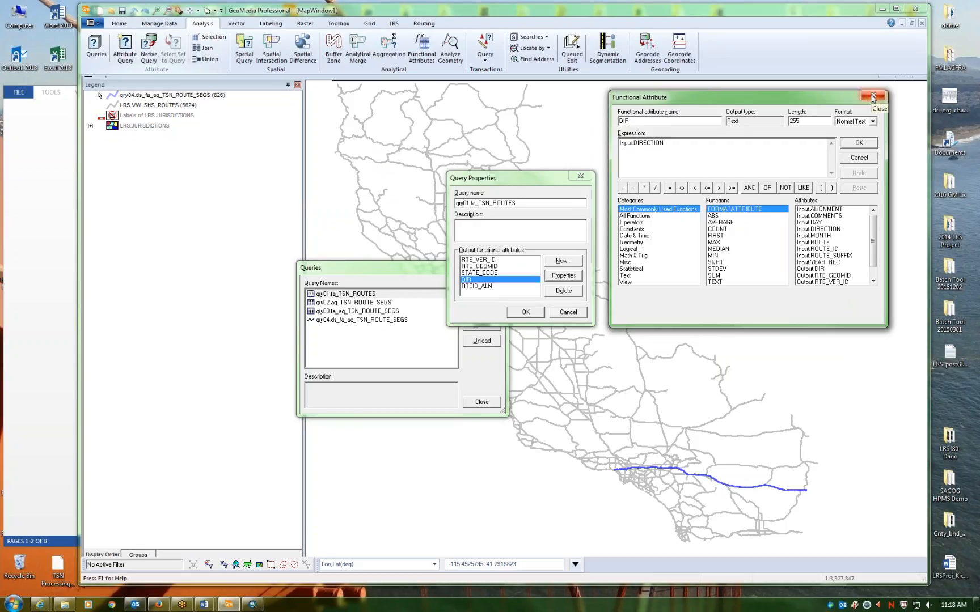
left_click(860, 159)
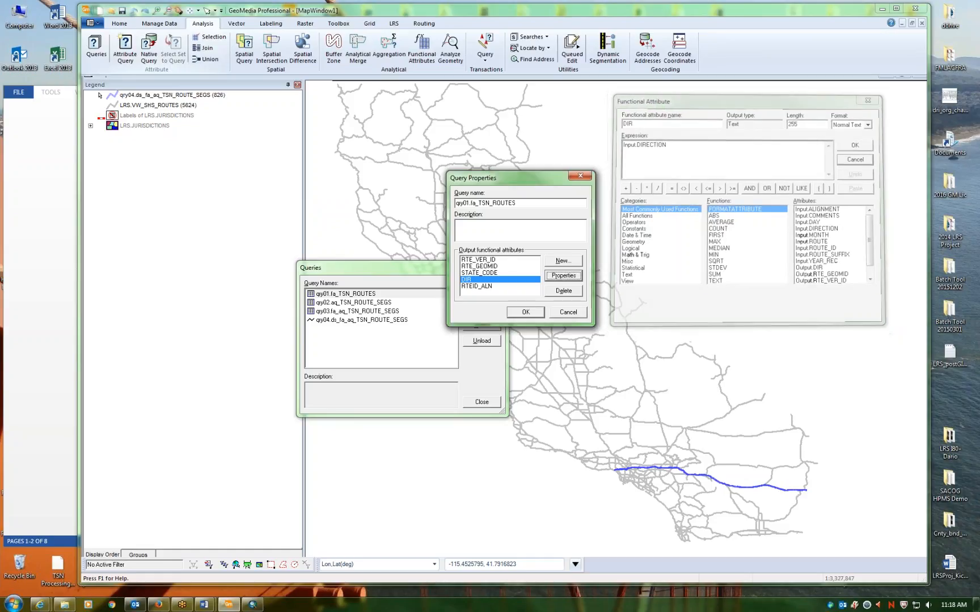
left_click(481, 286)
left_click(563, 275)
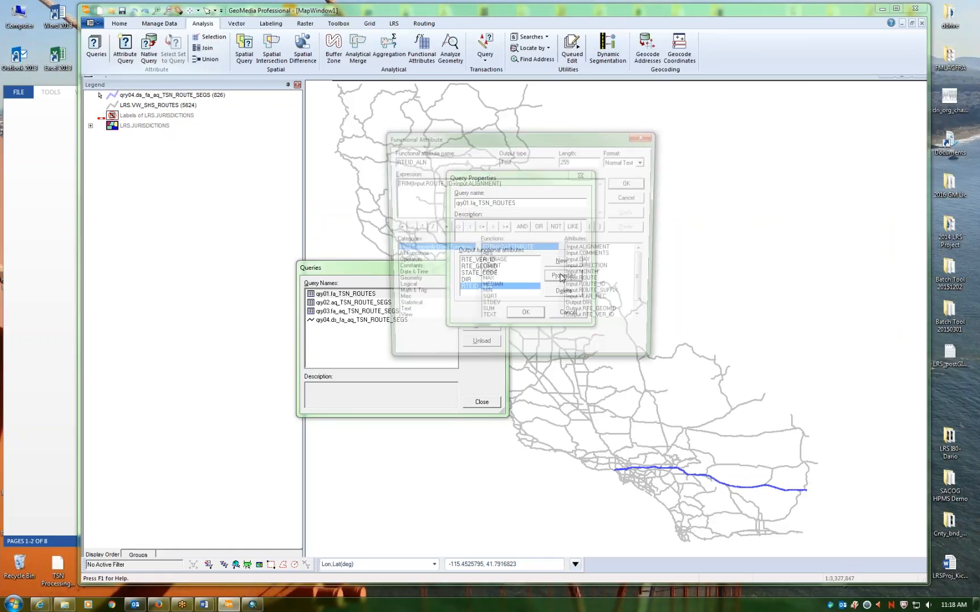
left_click_drag(546, 137, 769, 112)
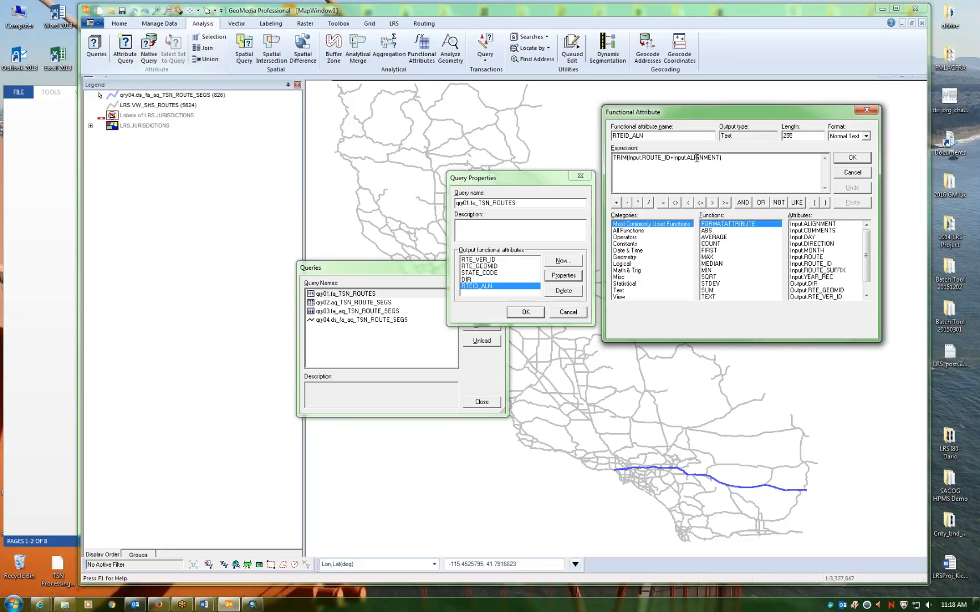
left_click(851, 173)
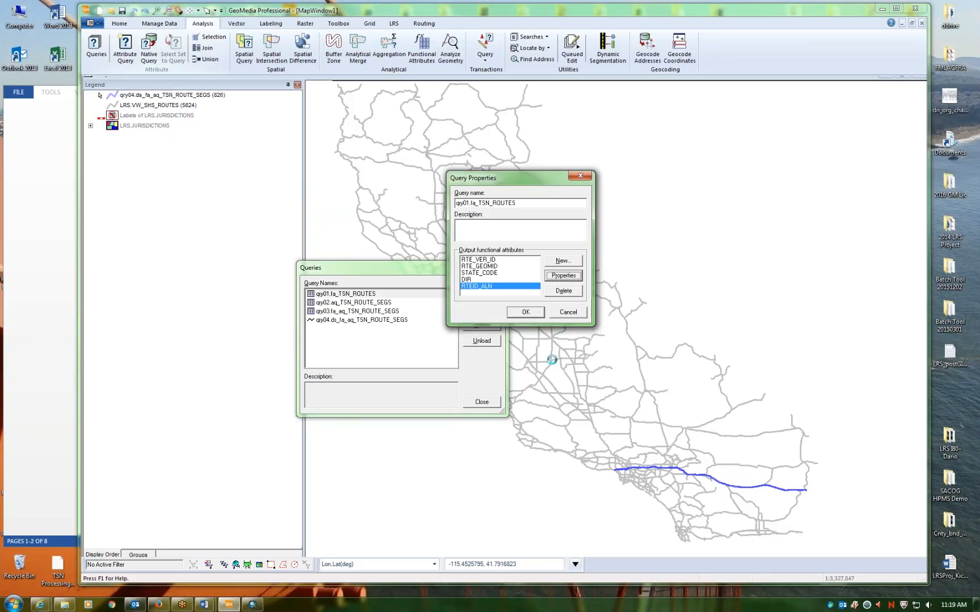
left_click(568, 312)
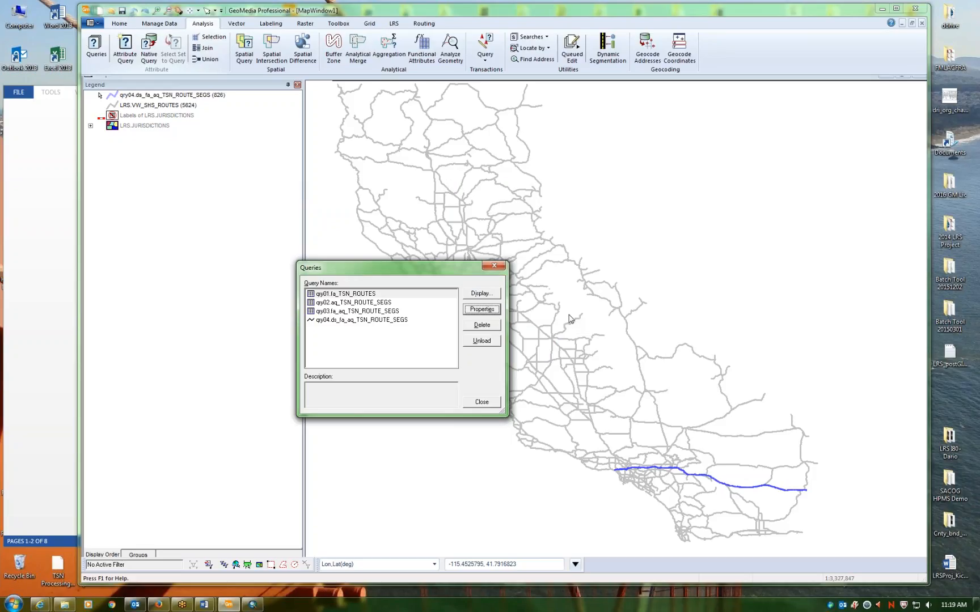
- Review the source table and filter of the qry02.aq_TSN_ROUTE_SEGS query beside the query list and close its properties unchanged
left_click(381, 305)
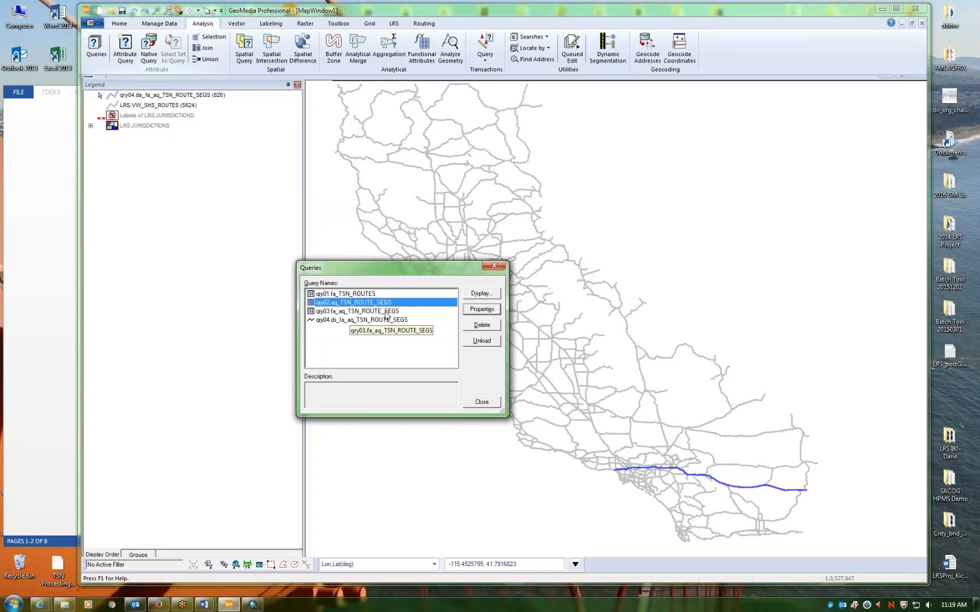
left_click(482, 310)
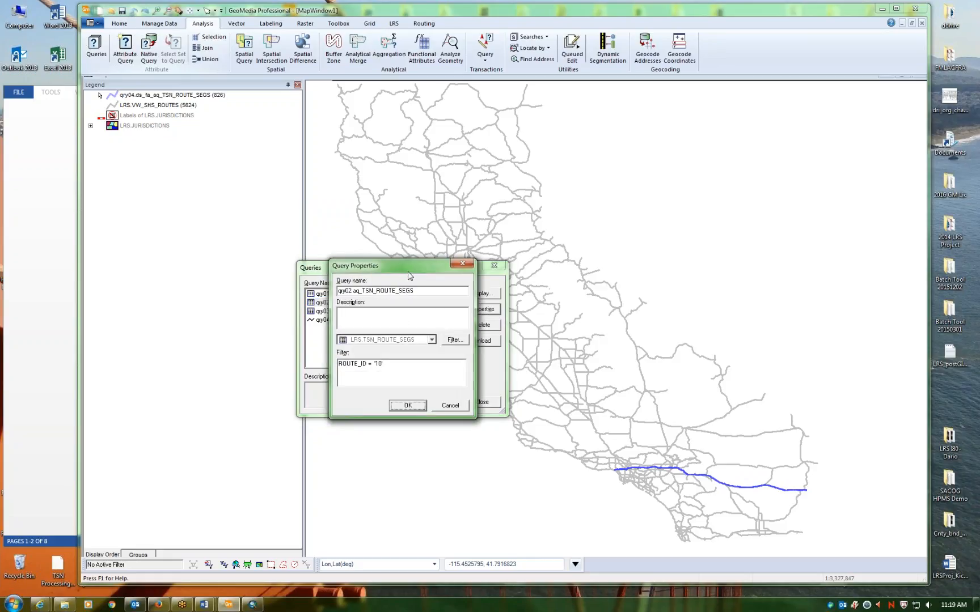
left_click_drag(408, 269, 613, 221)
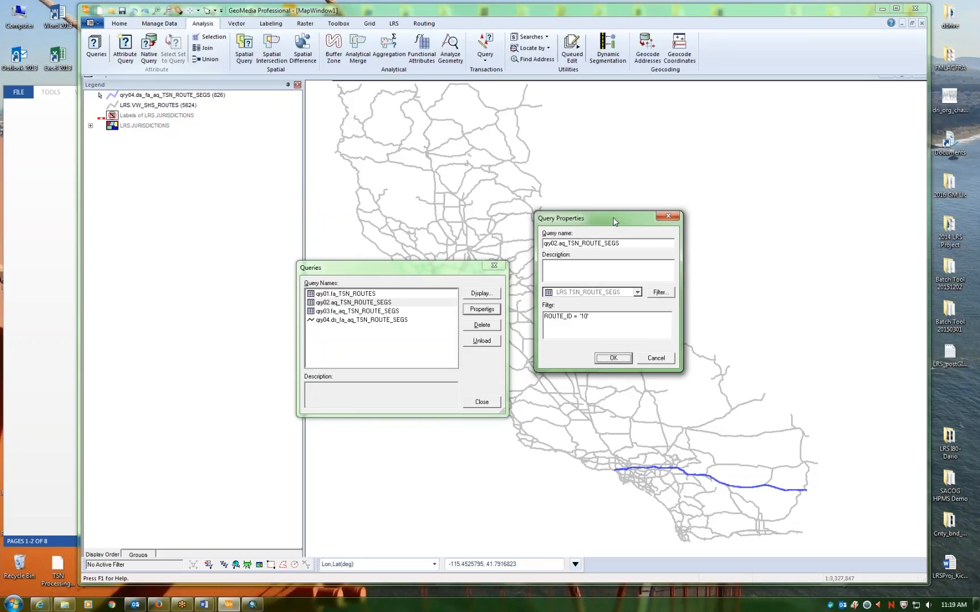
left_click(610, 318)
left_click(656, 358)
- Examine the RTEID_ALN functional attribute expression in the qry03.fa_aq_TSN_ROUTE_SEGS query and close its properties without changes
left_click(383, 312)
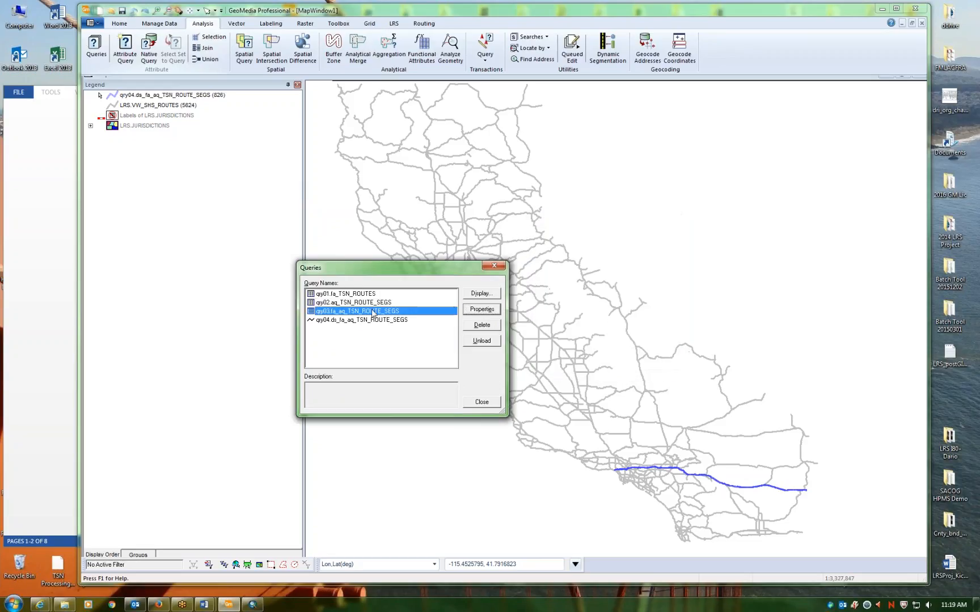
left_click(482, 309)
left_click_drag(435, 270, 652, 229)
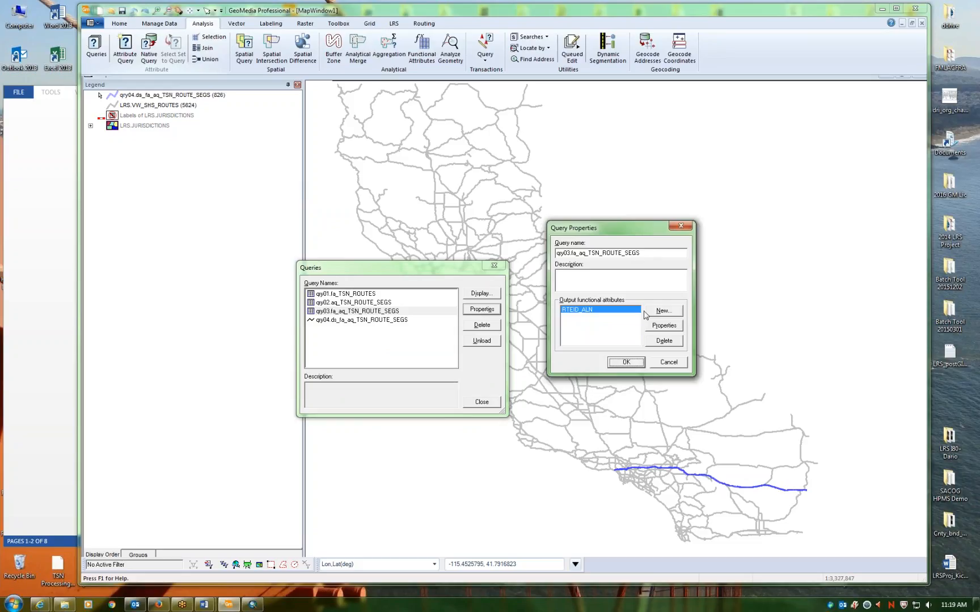
left_click(663, 325)
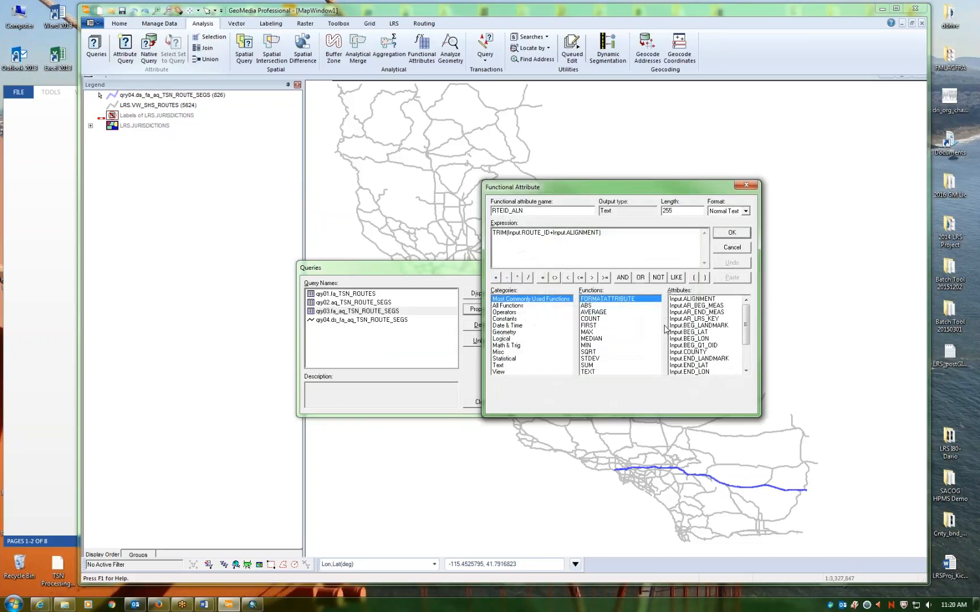
left_click(623, 232)
left_click(731, 233)
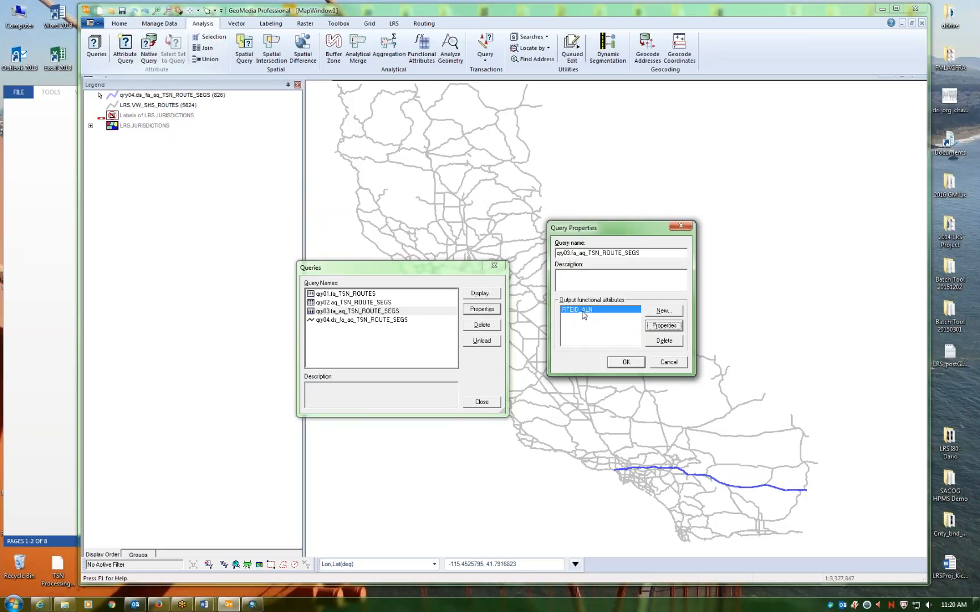
left_click(668, 362)
- Reopen the qry01.fa_TSN_ROUTES properties to locate its matching RTEID_ALN attribute, and close them again
left_click(349, 294)
left_click(491, 311)
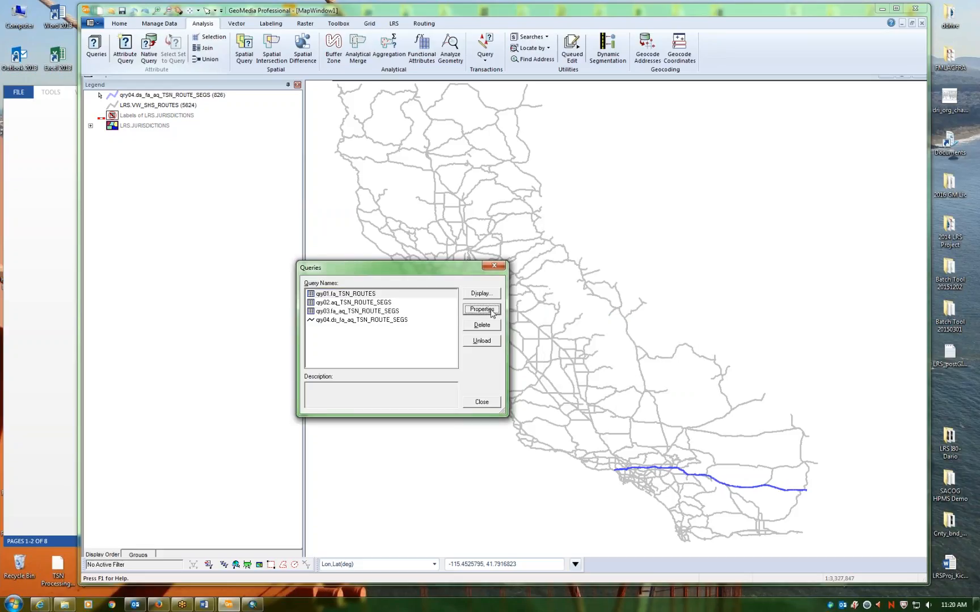
left_click(356, 377)
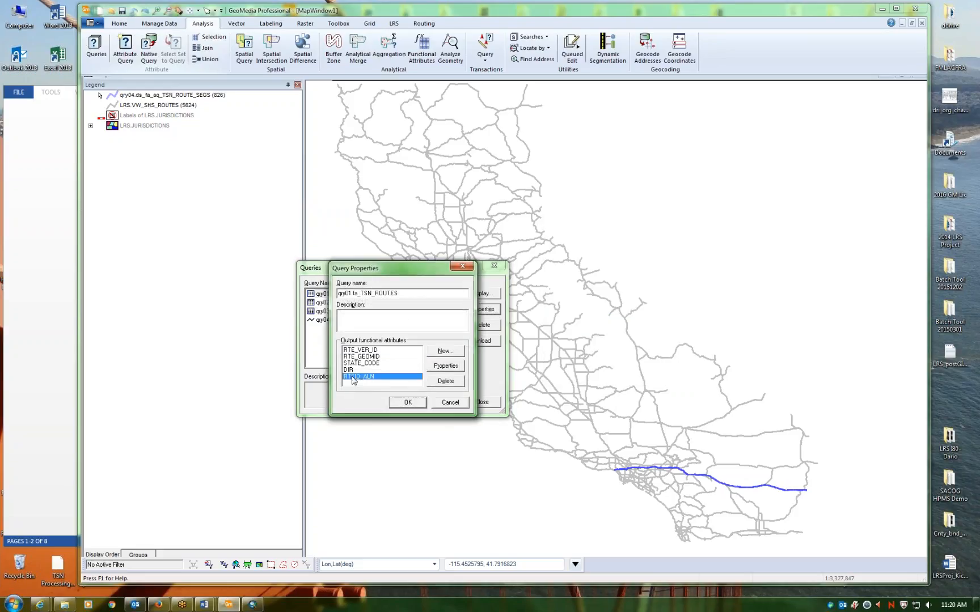
left_click(468, 266)
- View the properties of the qry04.ds_fa_aq_TSN_ROUTE_SEGS query beside the query list and close them unchanged
left_click(361, 314)
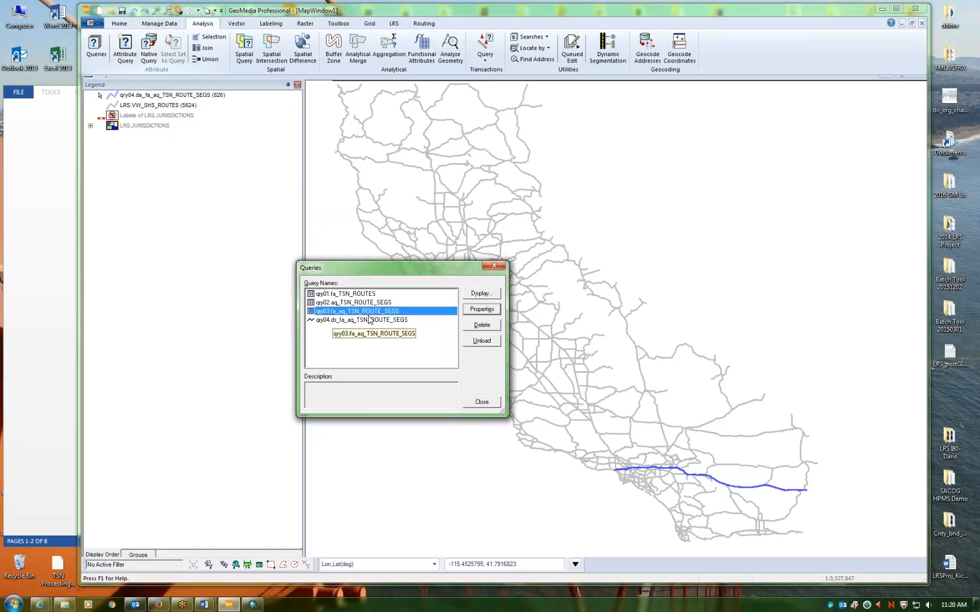
left_click(370, 321)
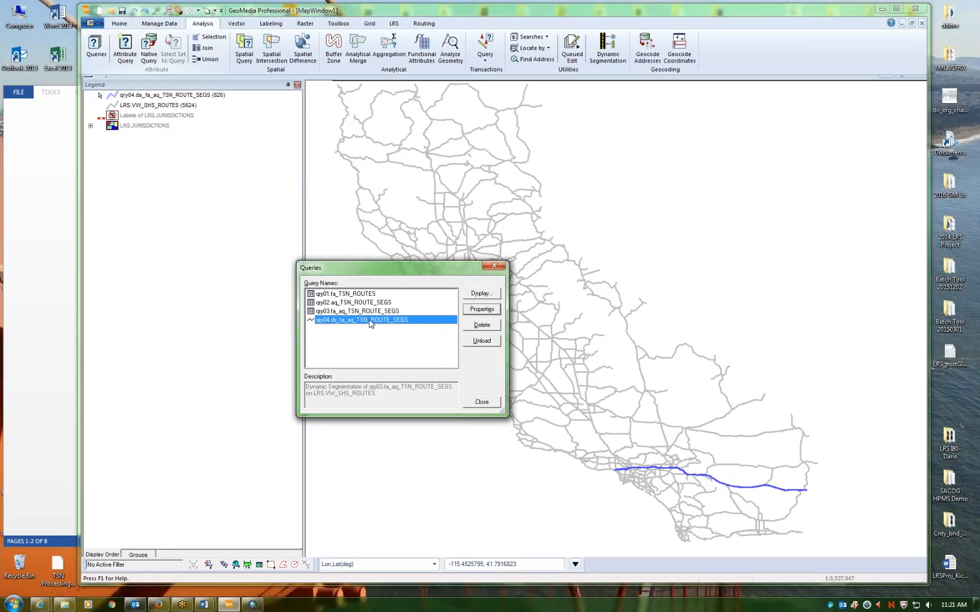
left_click(477, 310)
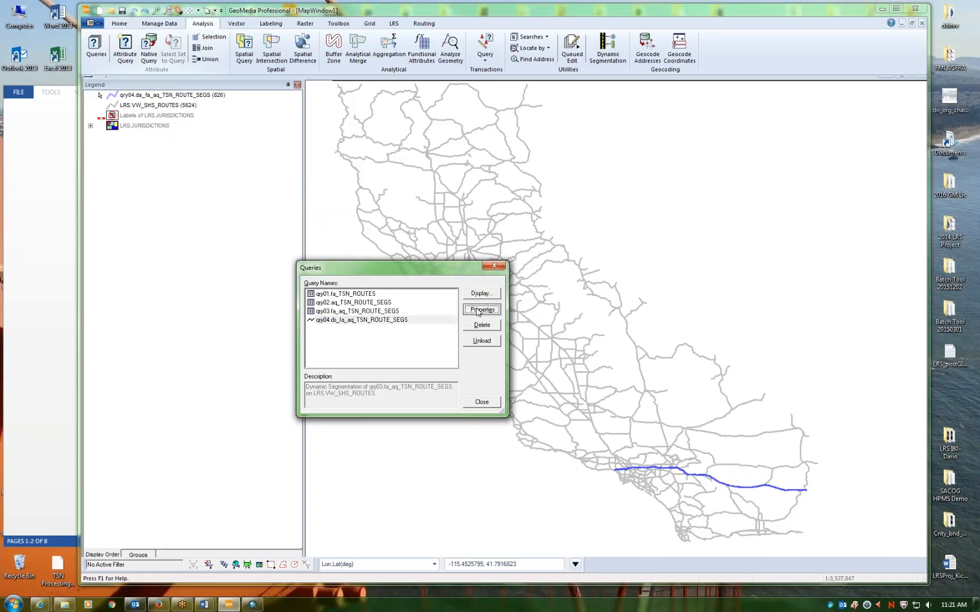
left_click_drag(421, 285, 592, 195)
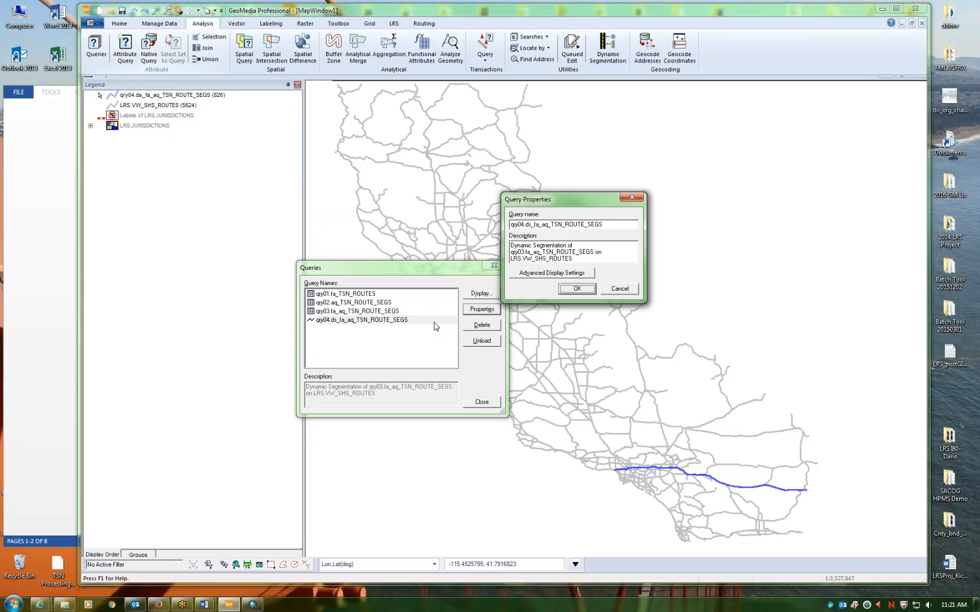
left_click(619, 289)
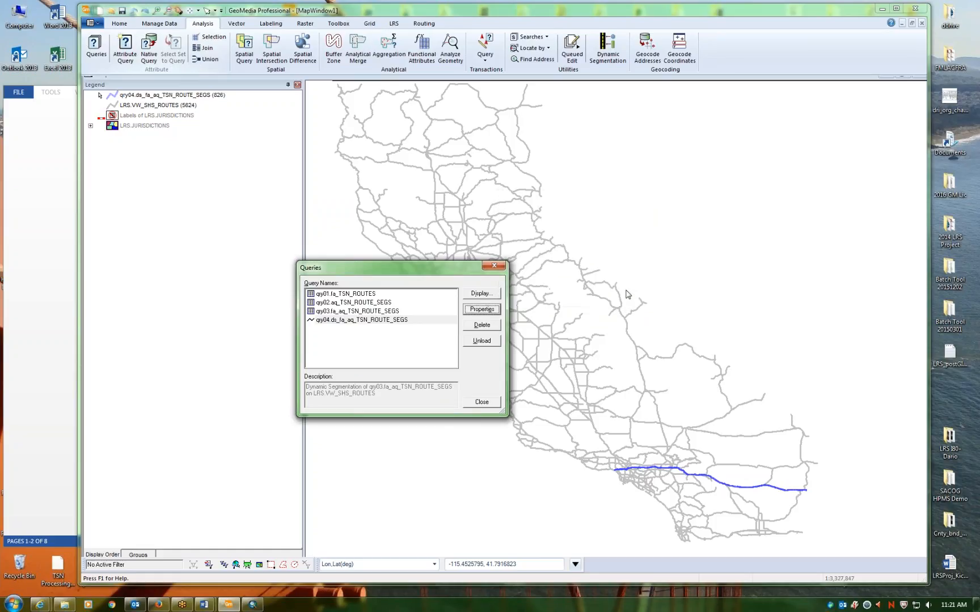
- Reopen the qry04.ds_fa_aq_TSN_ROUTE_SEGS properties, examine the dynamic segmentation description for its source query and route feature, and cancel
left_click(428, 321)
left_click(485, 310)
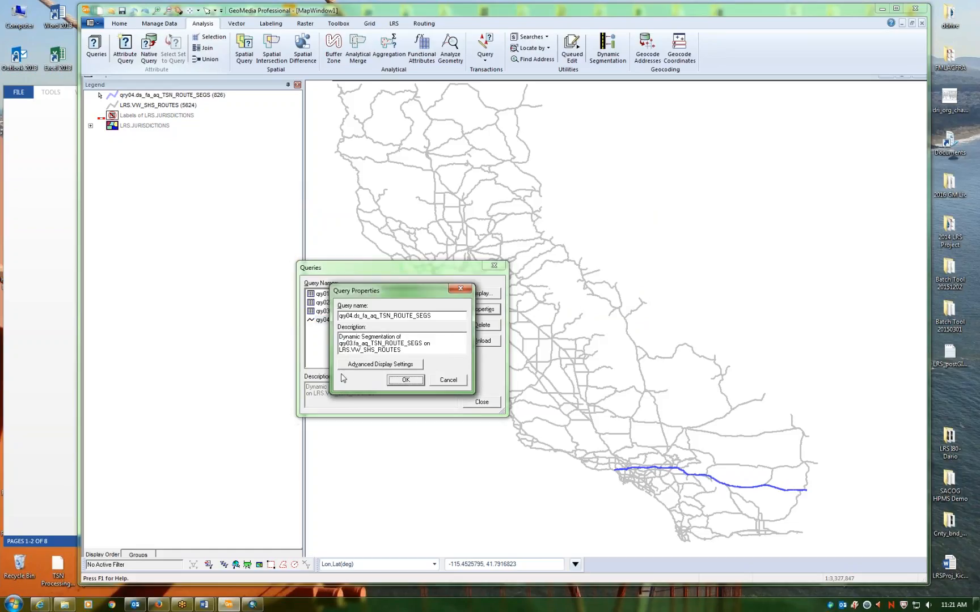
left_click_drag(404, 351, 316, 352)
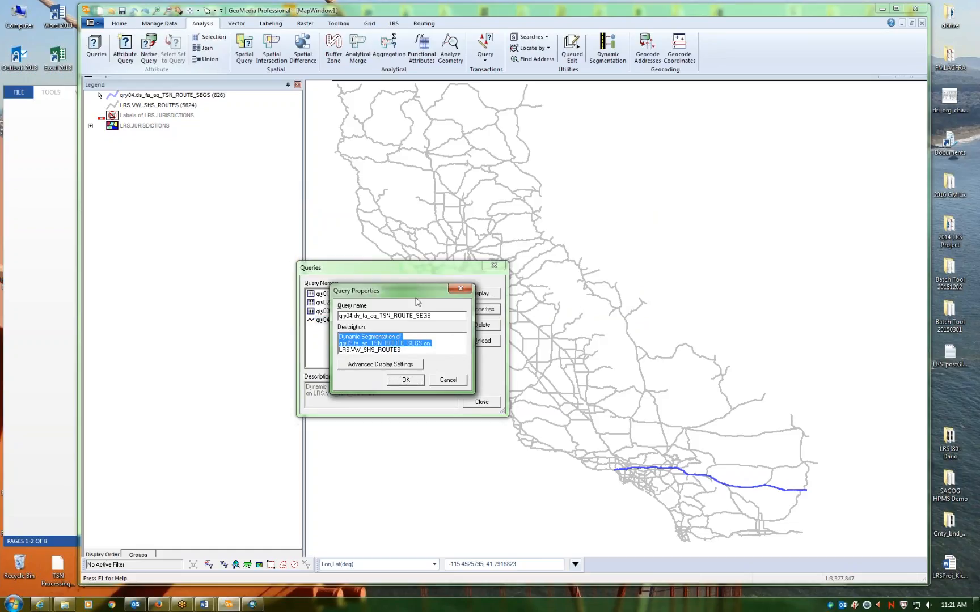
left_click_drag(416, 286, 631, 208)
left_click(599, 270)
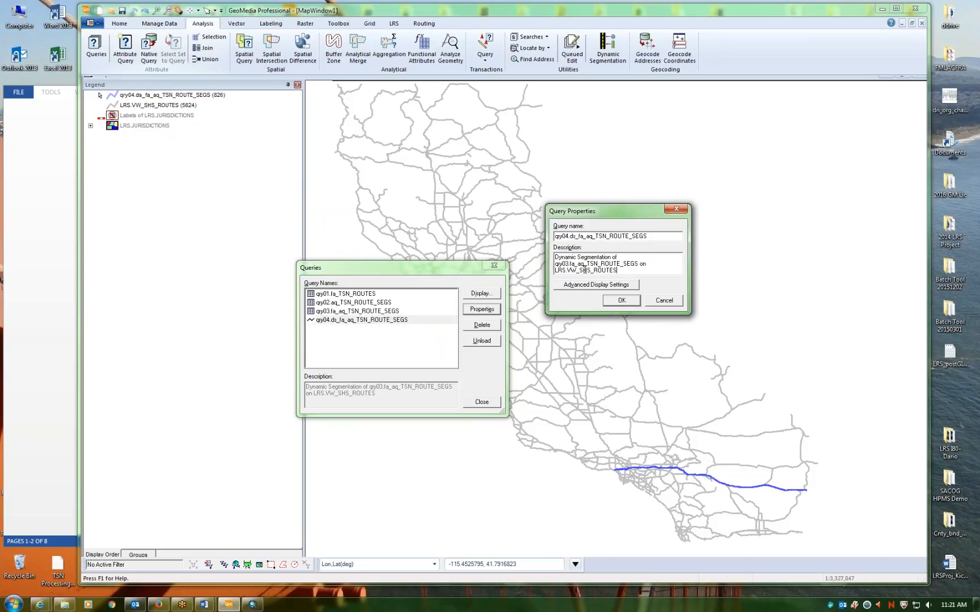
left_click(664, 301)
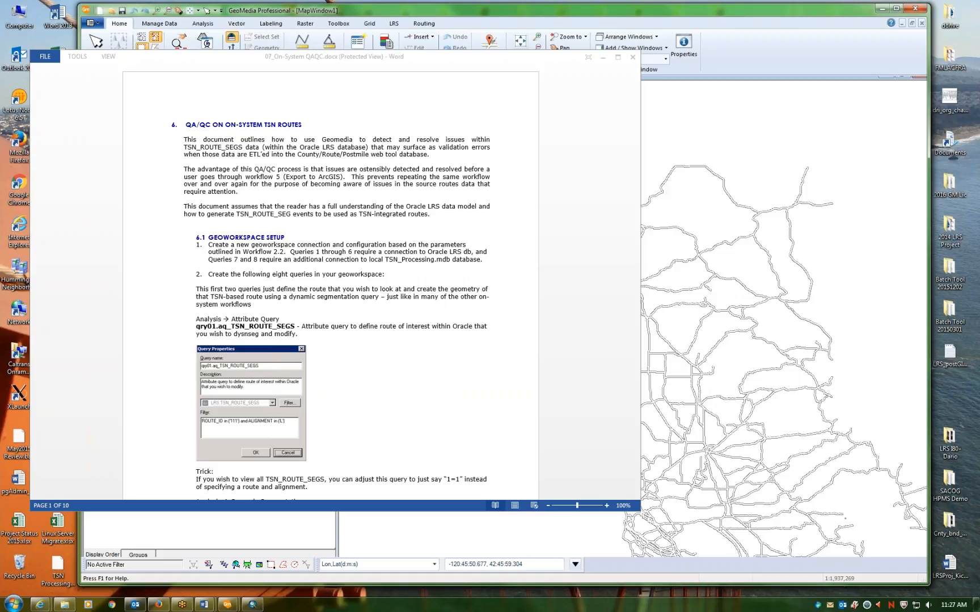
- Put the project site's browser window away and switch to the GeoMedia Professional window with the open Queries dialog
mouse_move(979, 15)
left_mouse_down()
mouse_move(956, 3)
mouse_move(979, 15)
left_mouse_up()
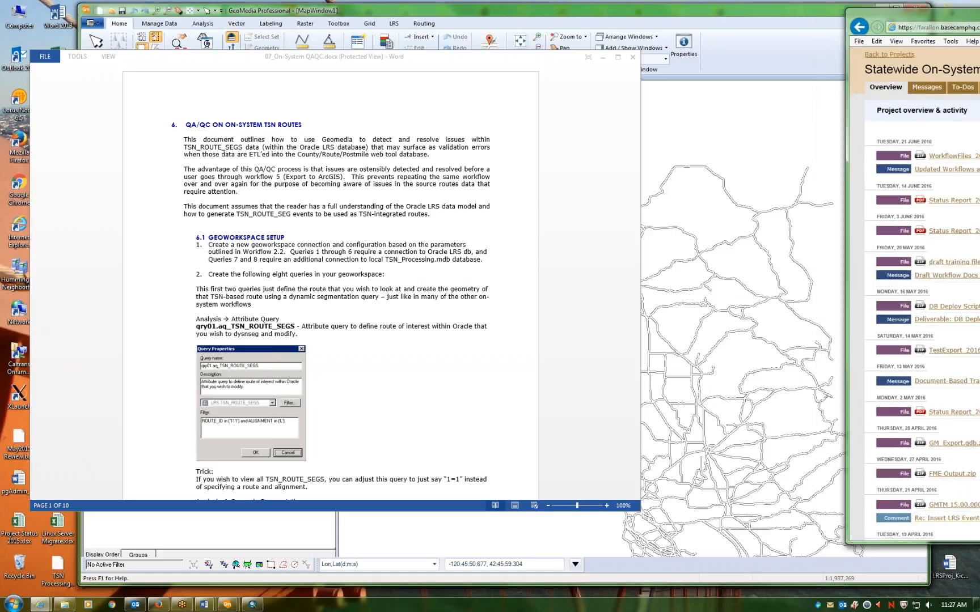
key("super+Down")
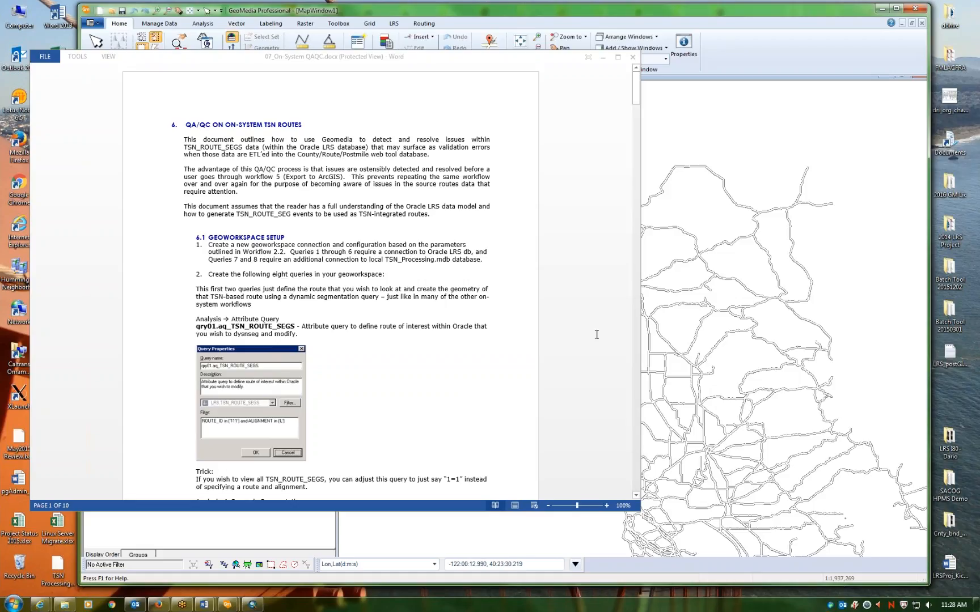
mouse_move(229, 607)
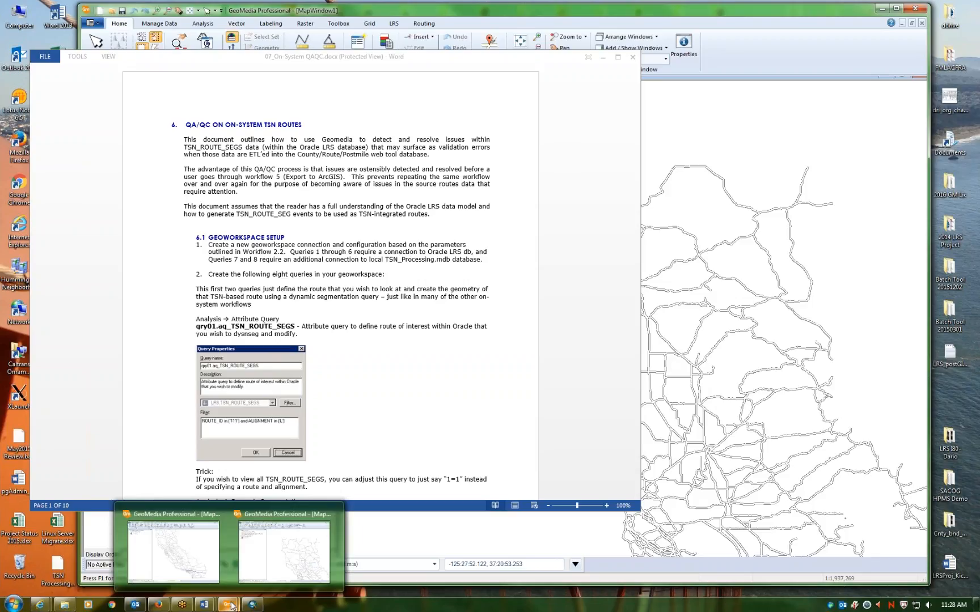
left_click(203, 547)
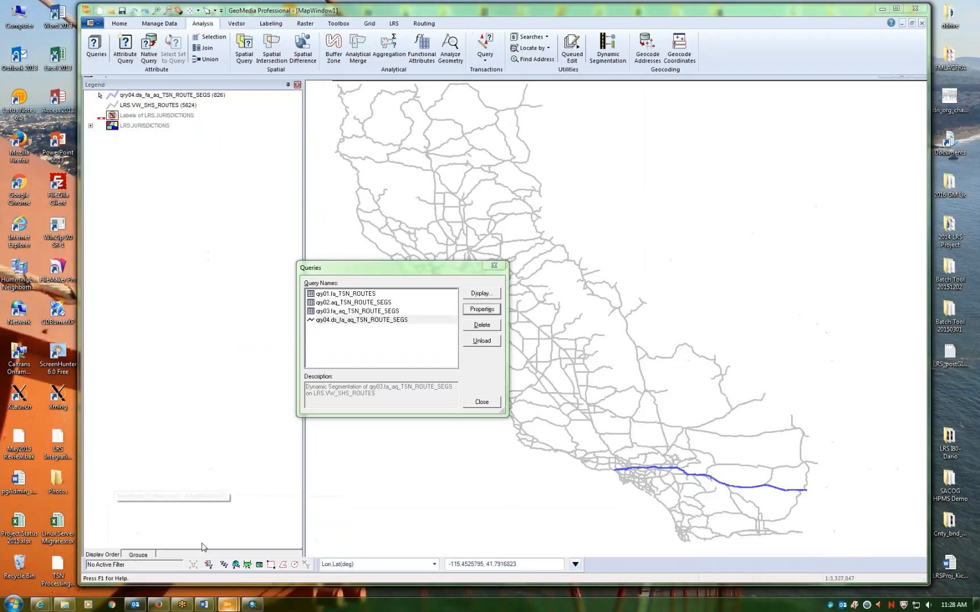
- Close the query list, switch to the other GeoMedia window holding the QA/QC queries, and fit its map to the full route network
left_click(492, 267)
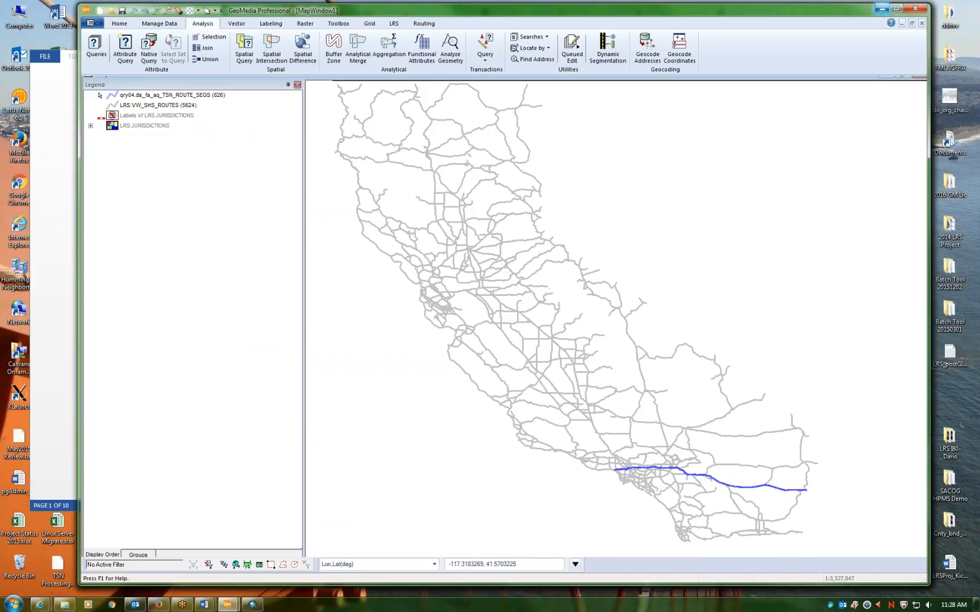
left_click(882, 10)
left_click(772, 53)
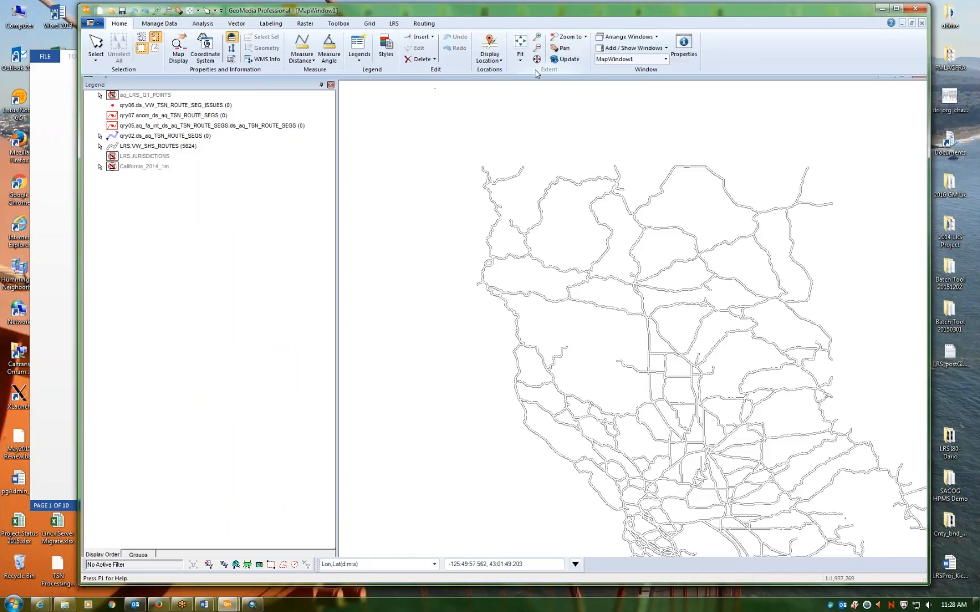
left_click(521, 44)
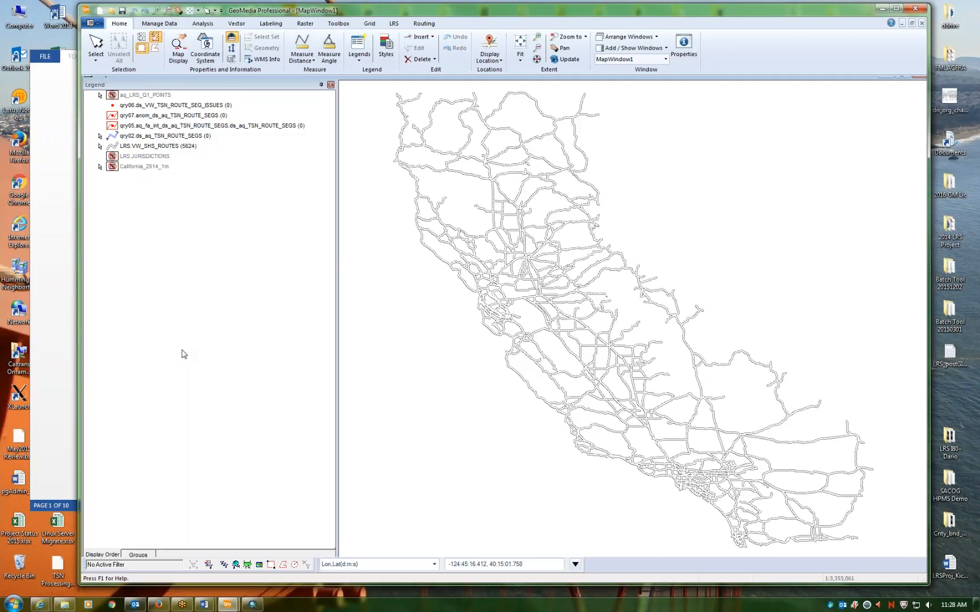
- Open the properties of the qry01.aq_TSN_ROUTE_SEGS attribute query from the workspace's query list
left_click(213, 23)
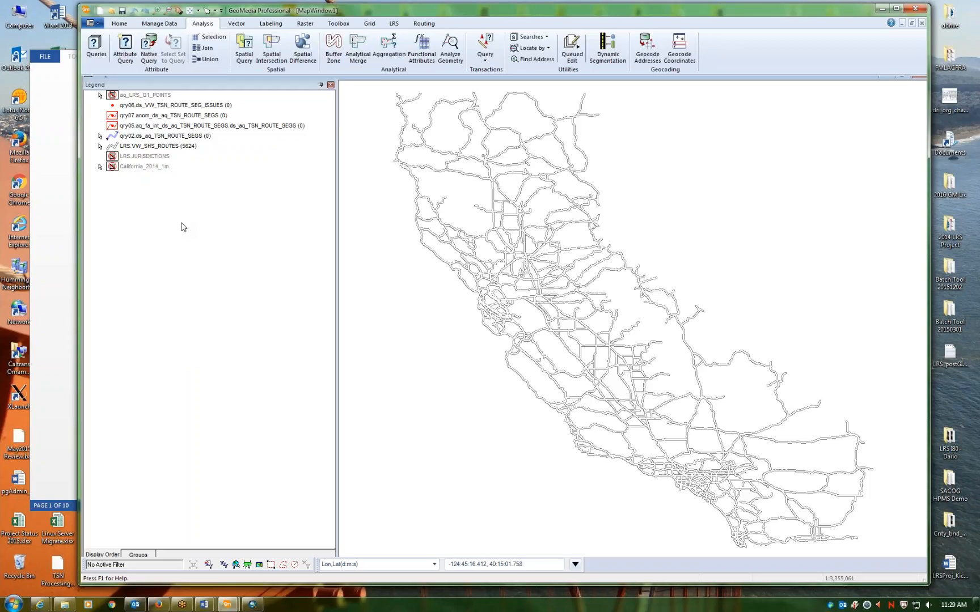
left_click(104, 56)
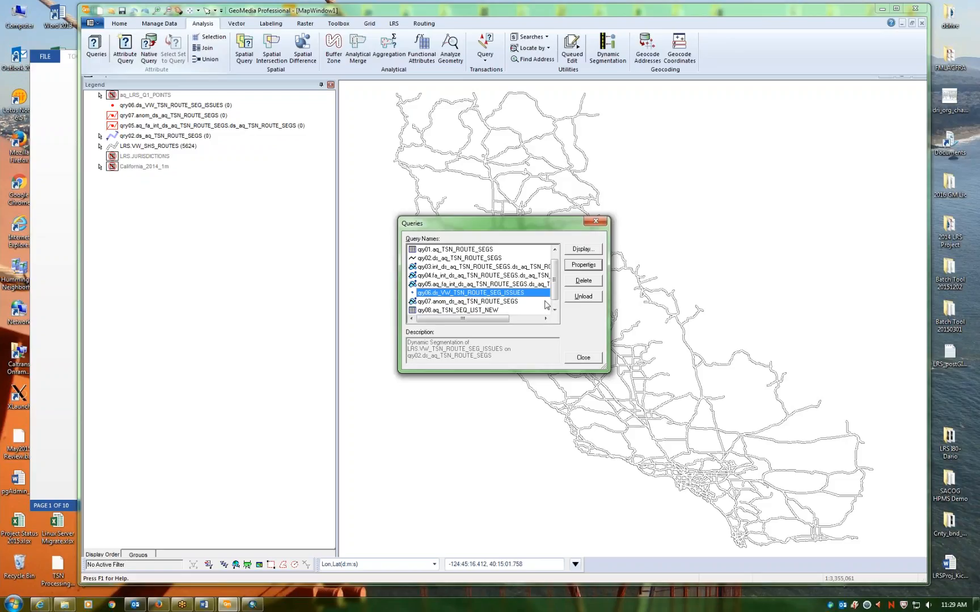
scroll(557, 292, "up", 1)
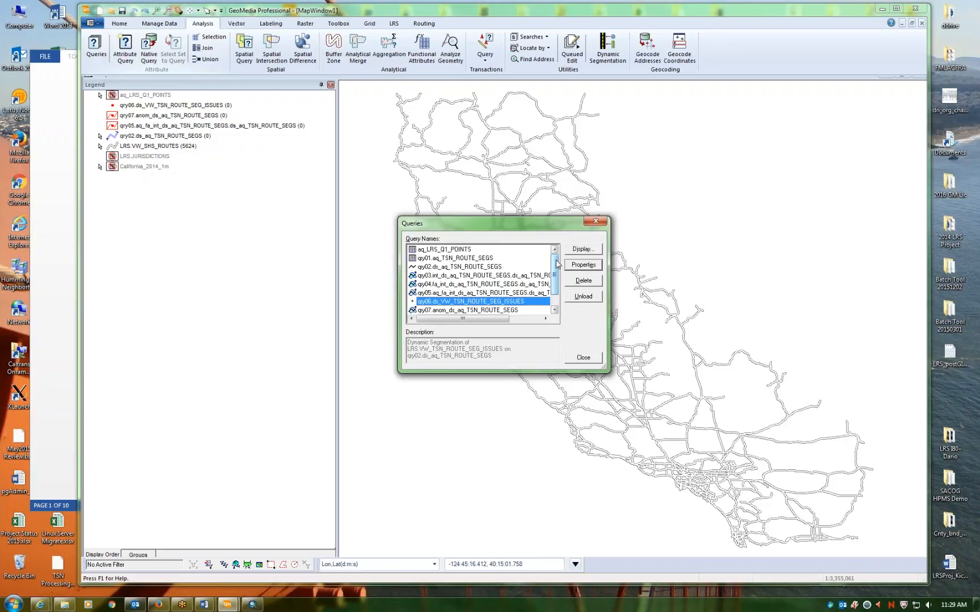
left_click(461, 258)
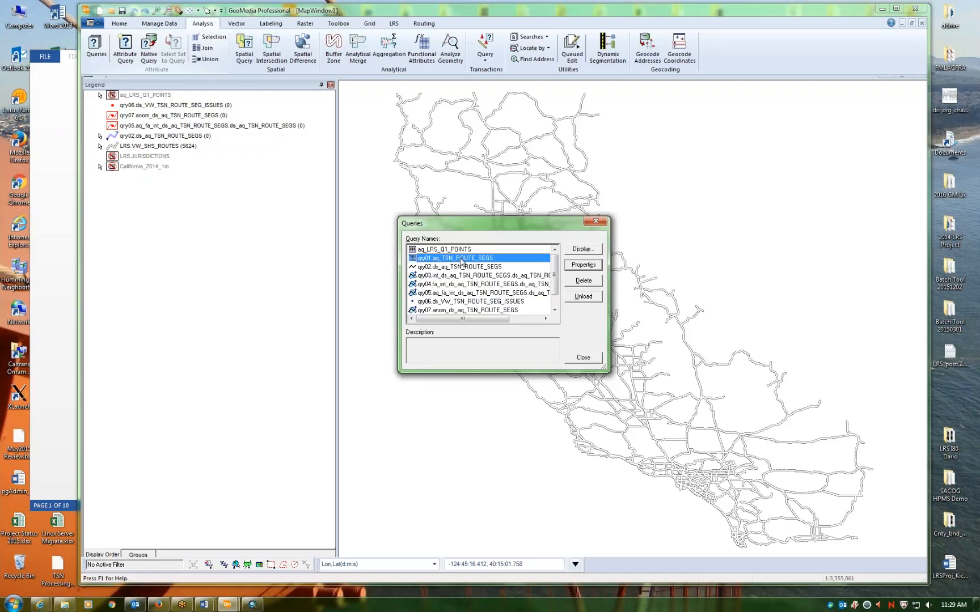
left_click(583, 265)
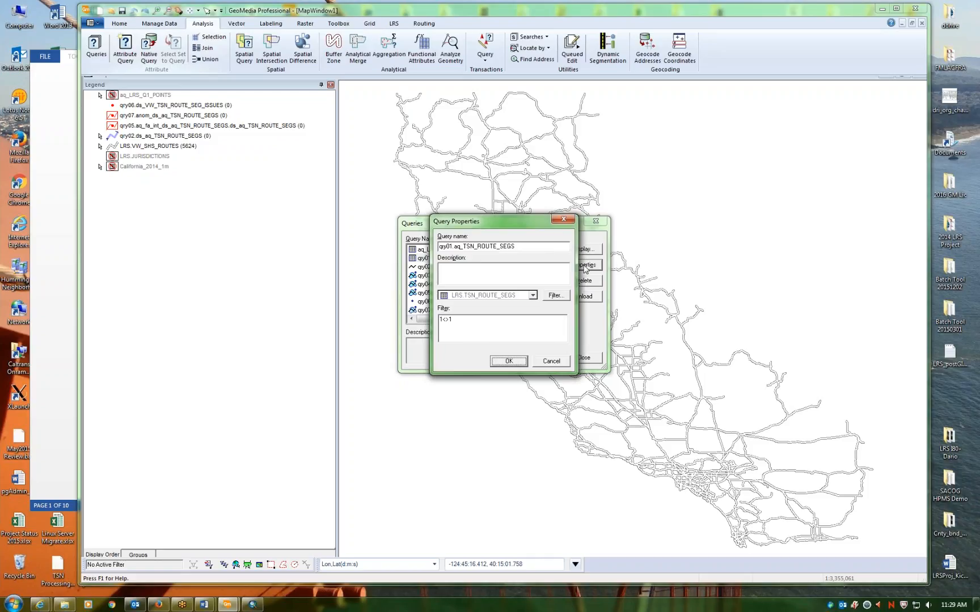
left_click_drag(523, 225, 531, 134)
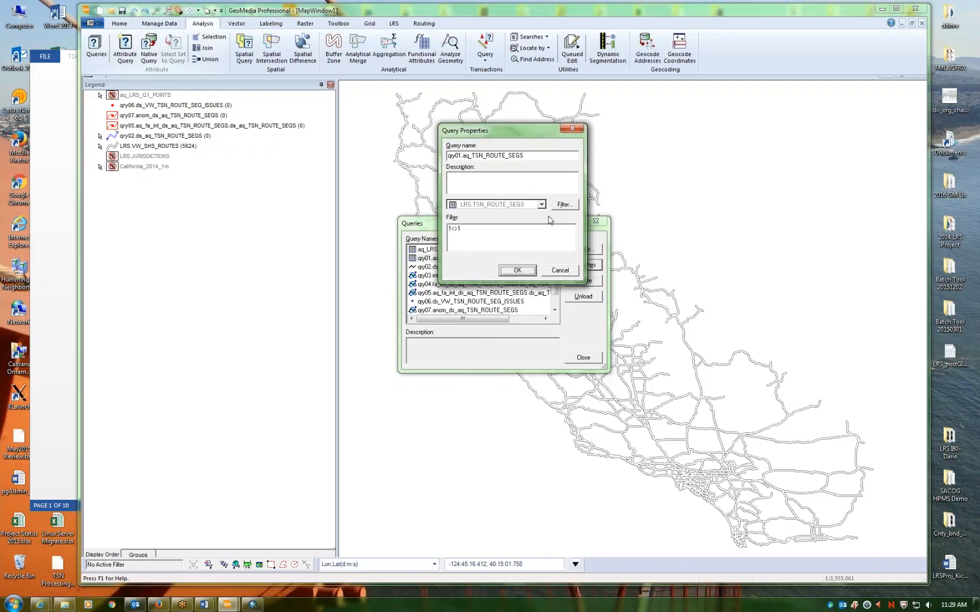
- Replace the LRS.TSN_ROUTE_SEGS filter expression with the condition ROUTE_ID = '1'
left_click(565, 204)
left_click_drag(431, 236, 299, 233)
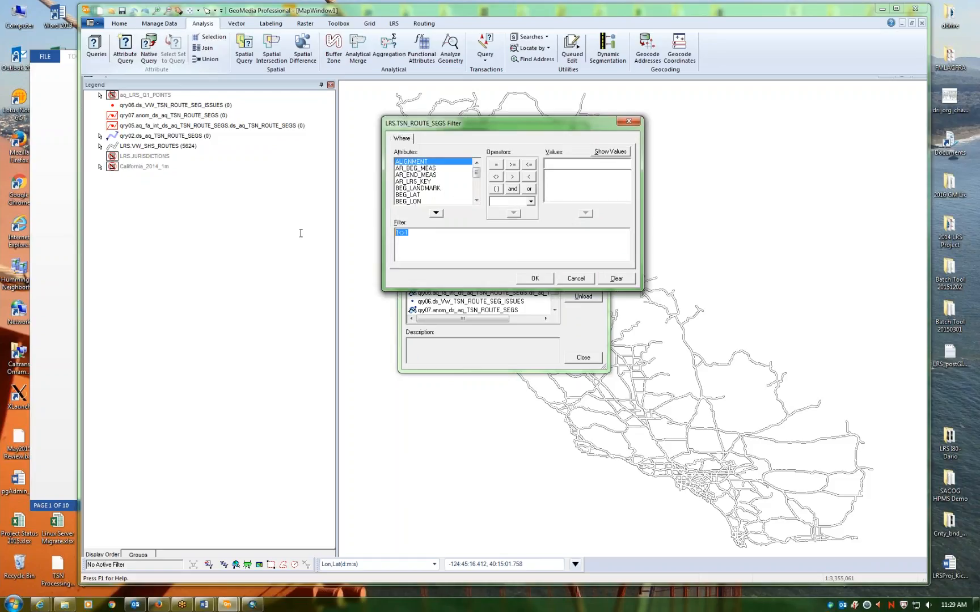
left_click(477, 191)
left_click(477, 191)
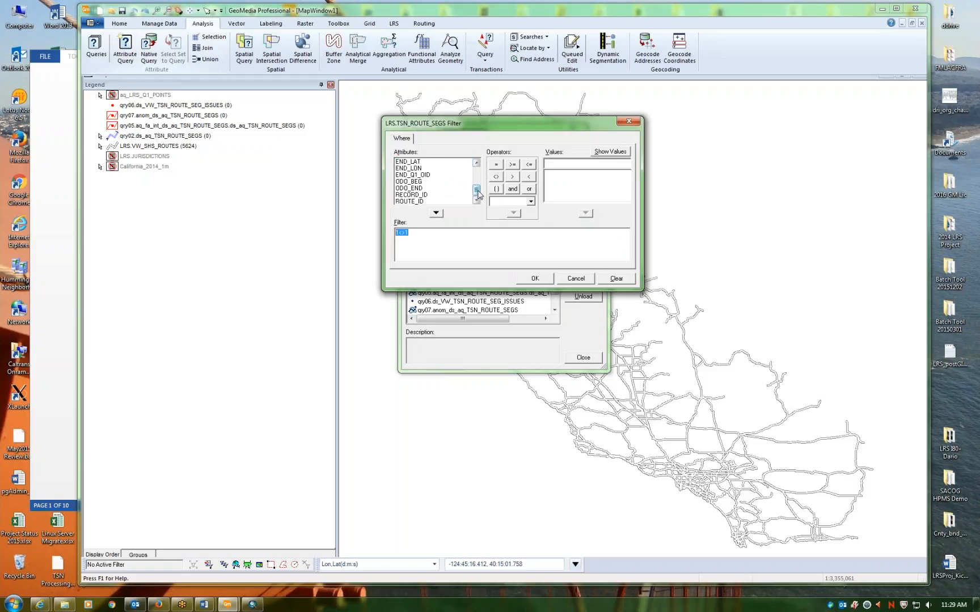
left_click(418, 202)
double_click(419, 203)
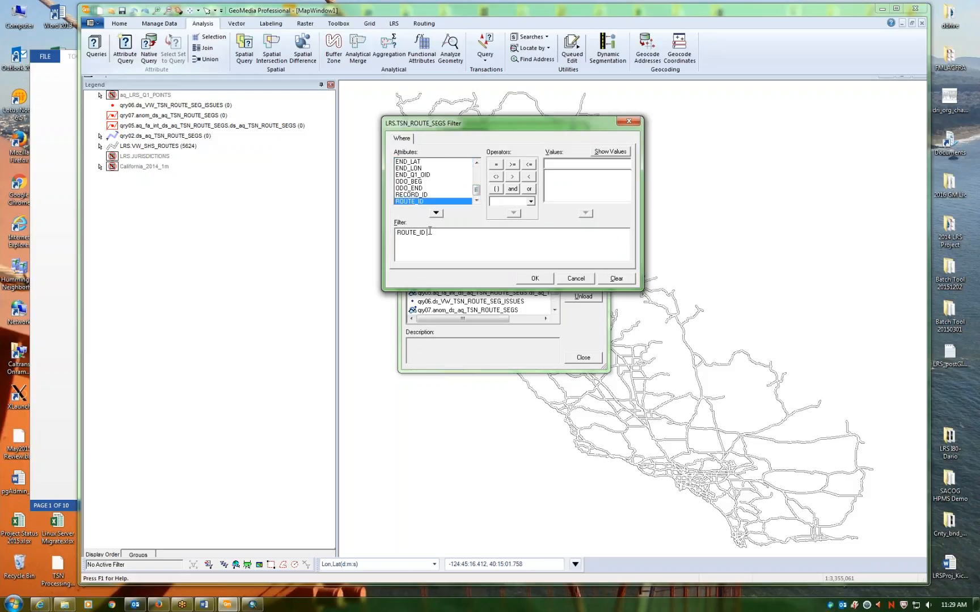
type("= '1'")
key("Left")
key("Left")
type("'")
- Extend the LRS.TSN_ROUTE_SEGS filter with a second condition, AND ALIGNMENT = 'L'
left_click(512, 188)
scroll(480, 179, "up", 2)
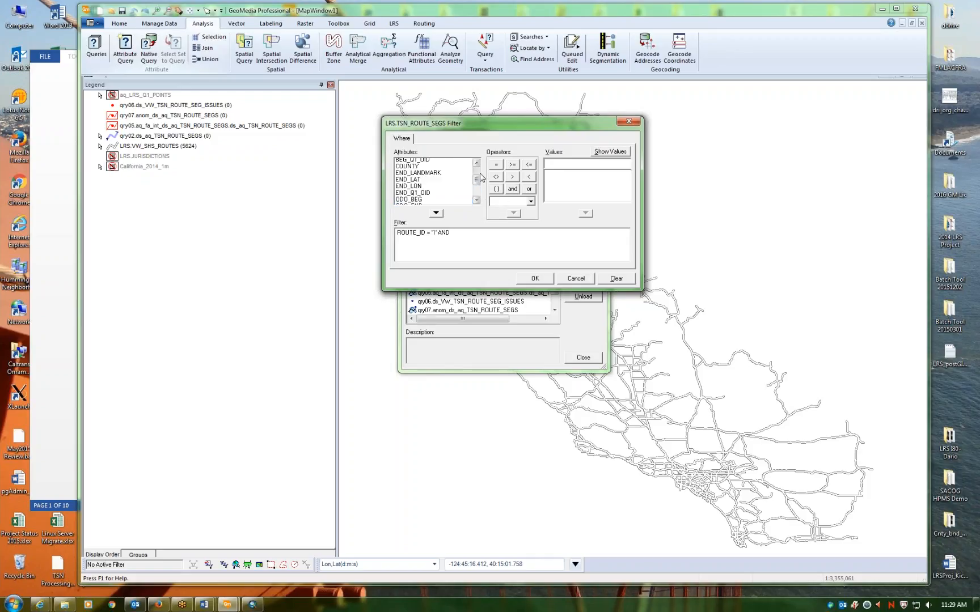
scroll(480, 177, "up", 2)
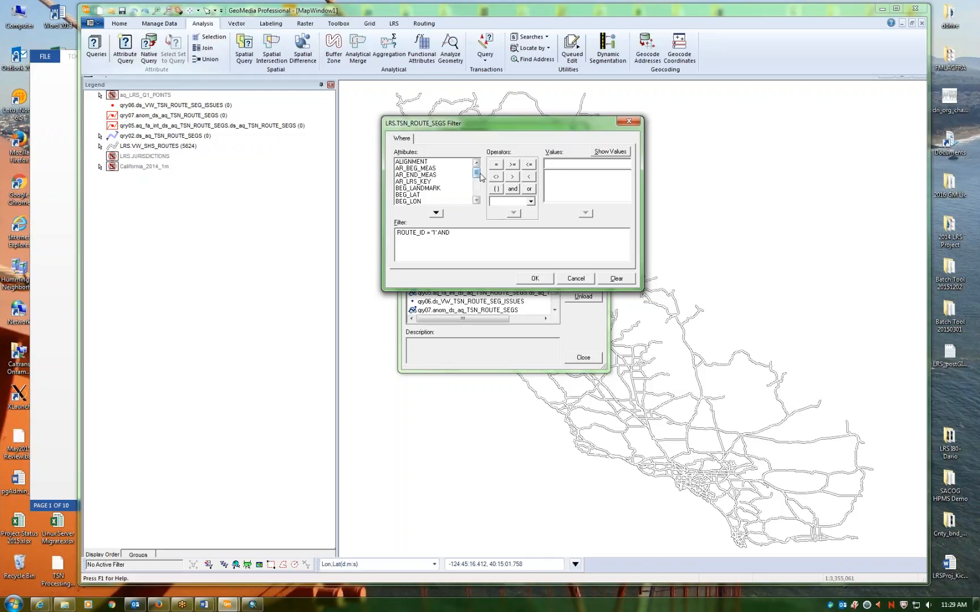
double_click(420, 161)
type("= ")
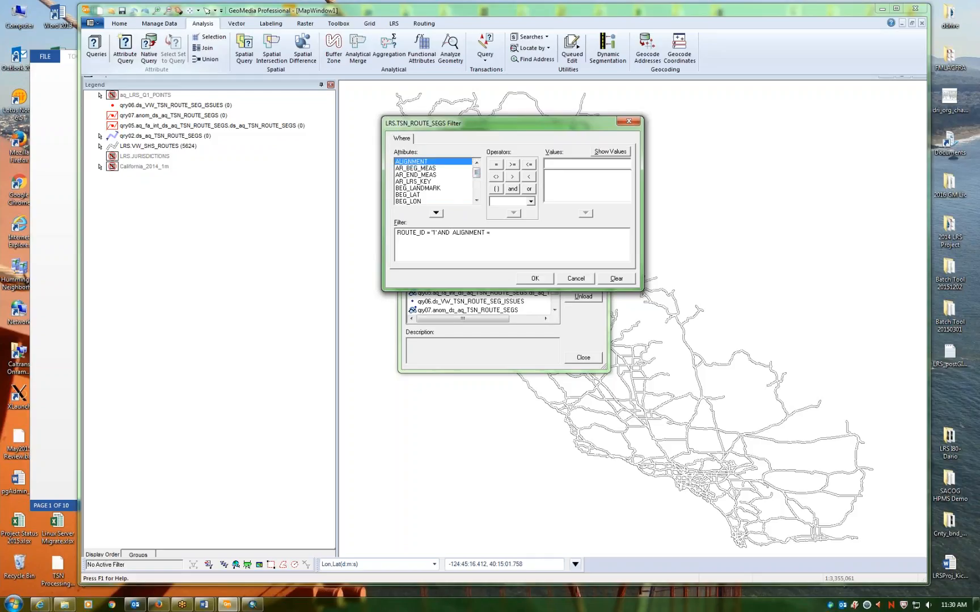
type("L")
type("'")
key("Left")
key("Left")
type("'")
- Accept the completed filter expression and confirm the qry01.aq_TSN_ROUTE_SEGS properties to rerun the query on the map
left_click_drag(520, 122, 567, 151)
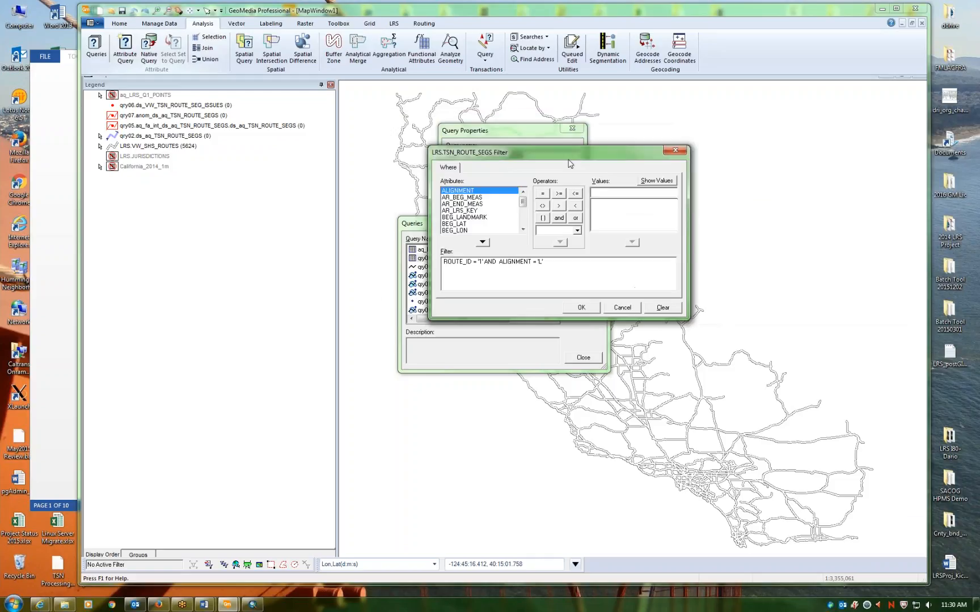
left_click_drag(561, 263, 249, 260)
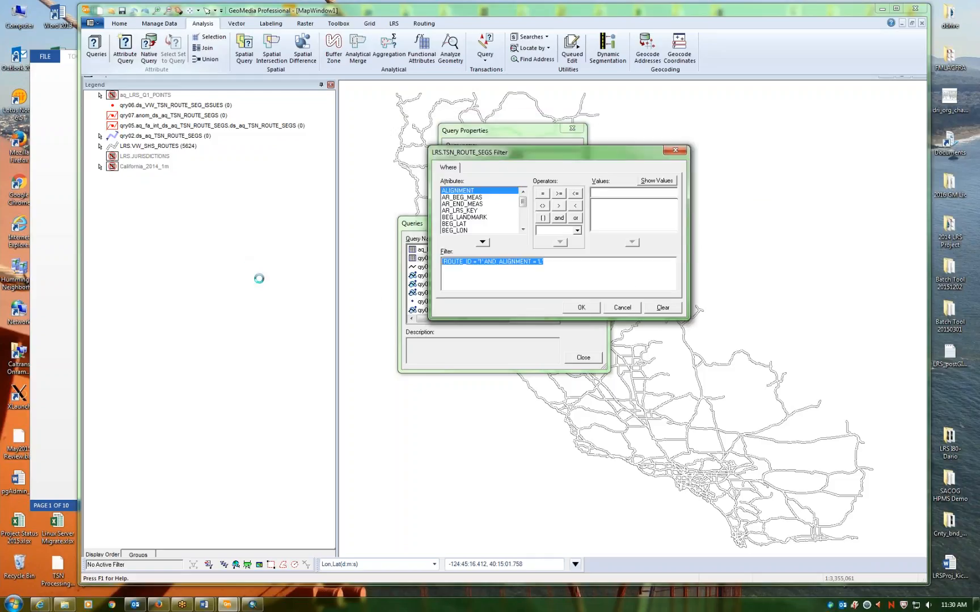
left_click(587, 284)
left_click(588, 309)
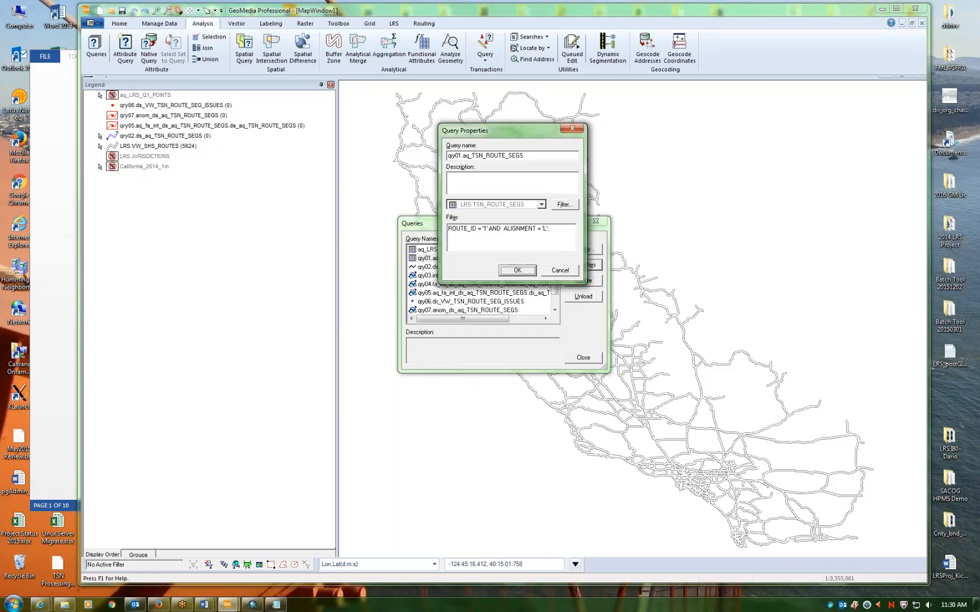
left_click(516, 270)
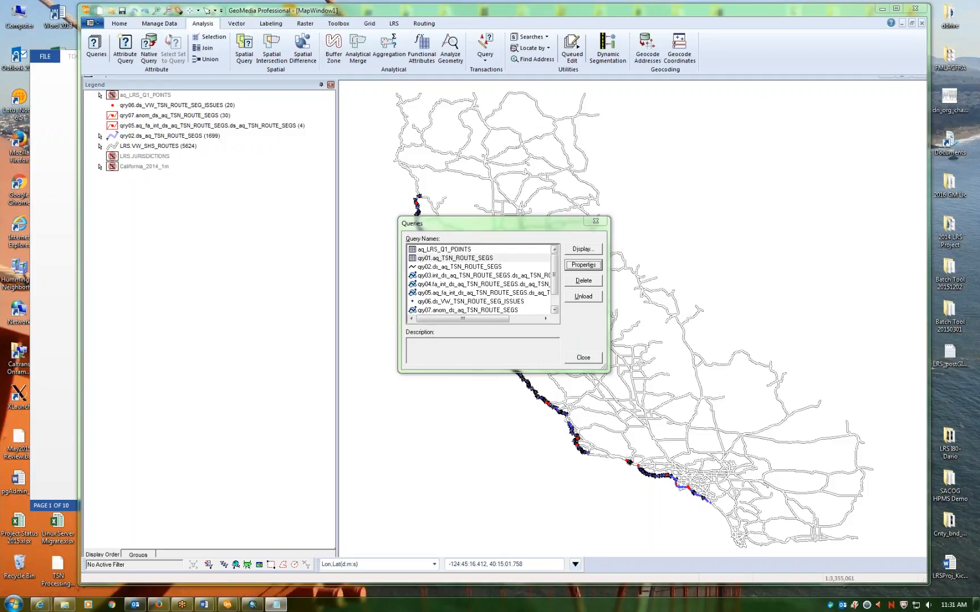
- Move the Queries dialog off the map to view the Route 1 segments, and close the dialog
left_click(525, 229)
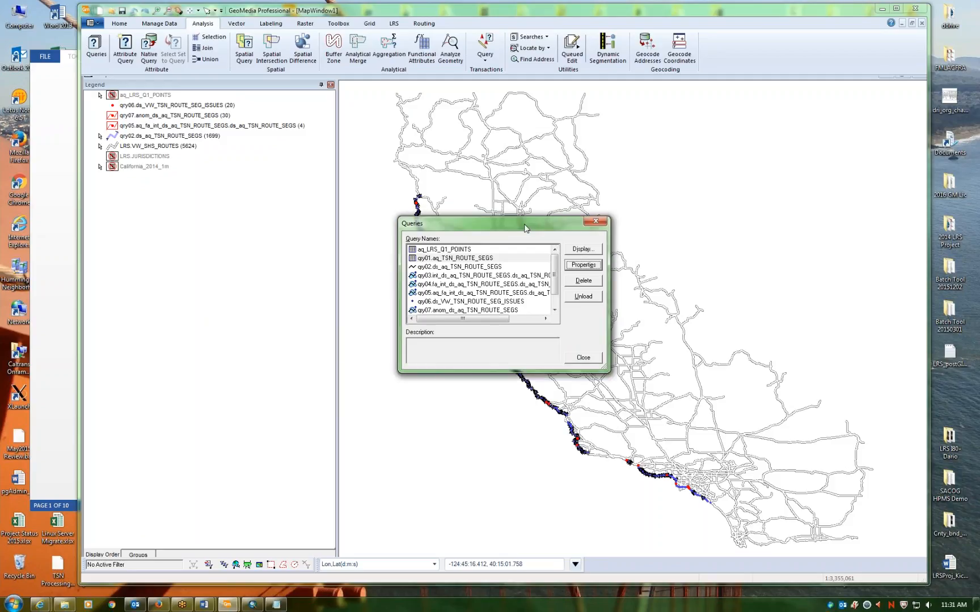
left_click_drag(525, 229, 298, 288)
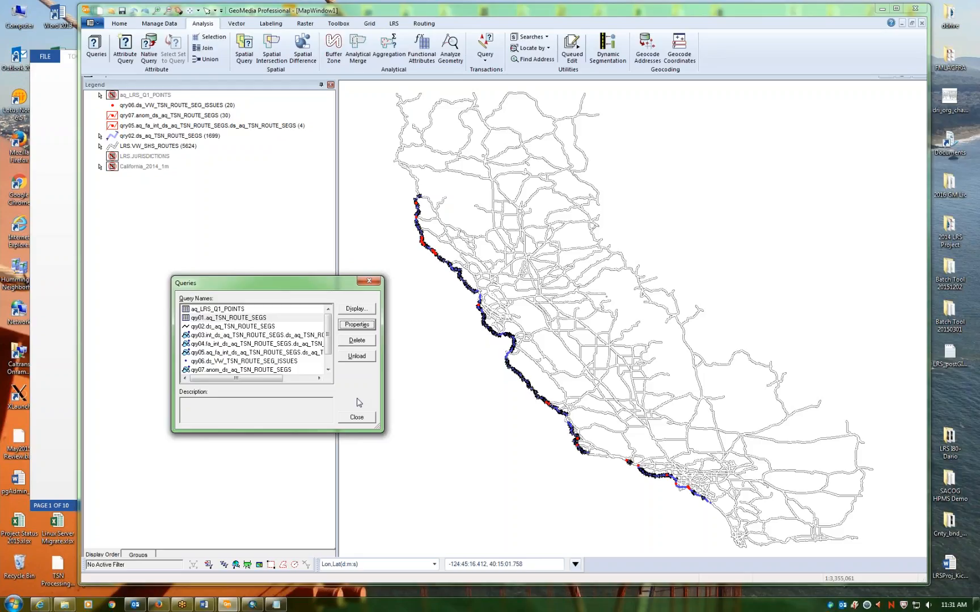
left_click(356, 417)
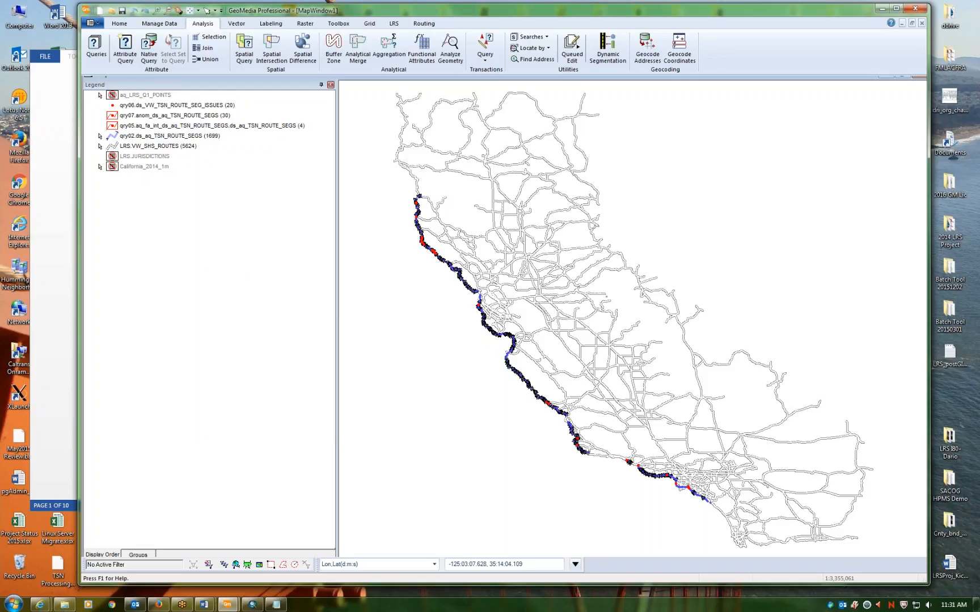
left_click(125, 250)
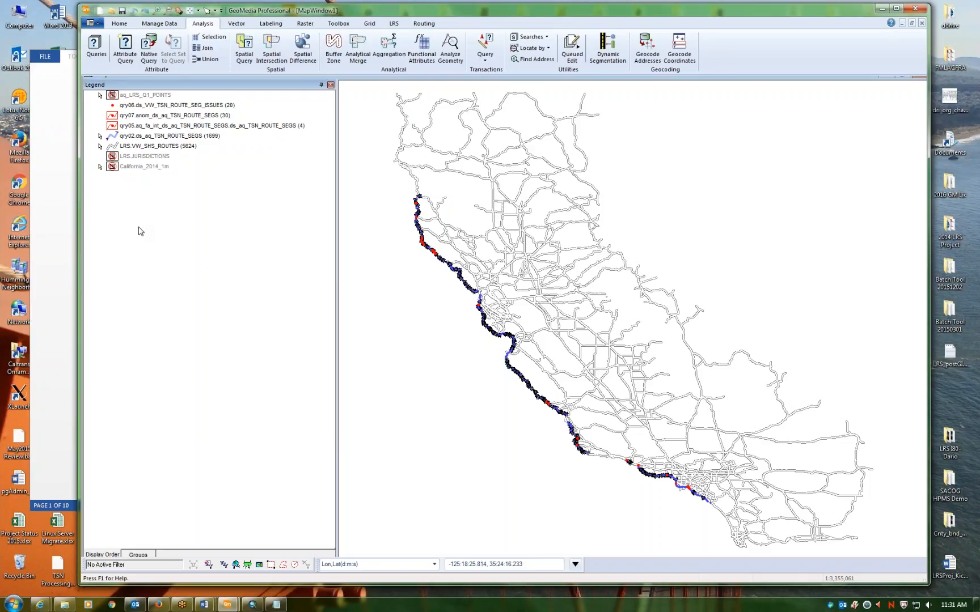
- Switch to the 07_On-System QAQC document in Word and read from the geoworkspace setup through section 6.2 on identifying issues on the map
left_click(46, 241)
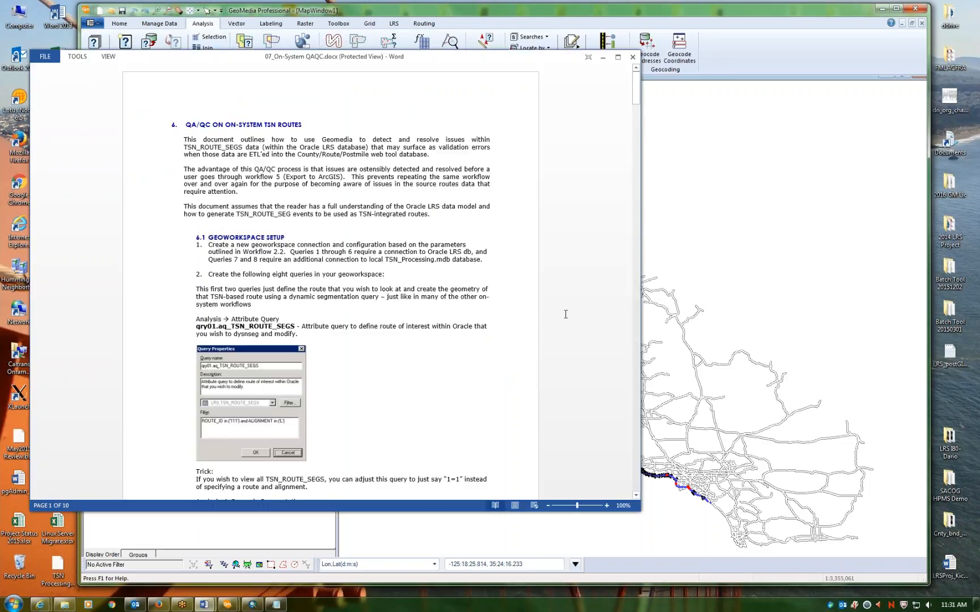
scroll(565, 314, "down", 2)
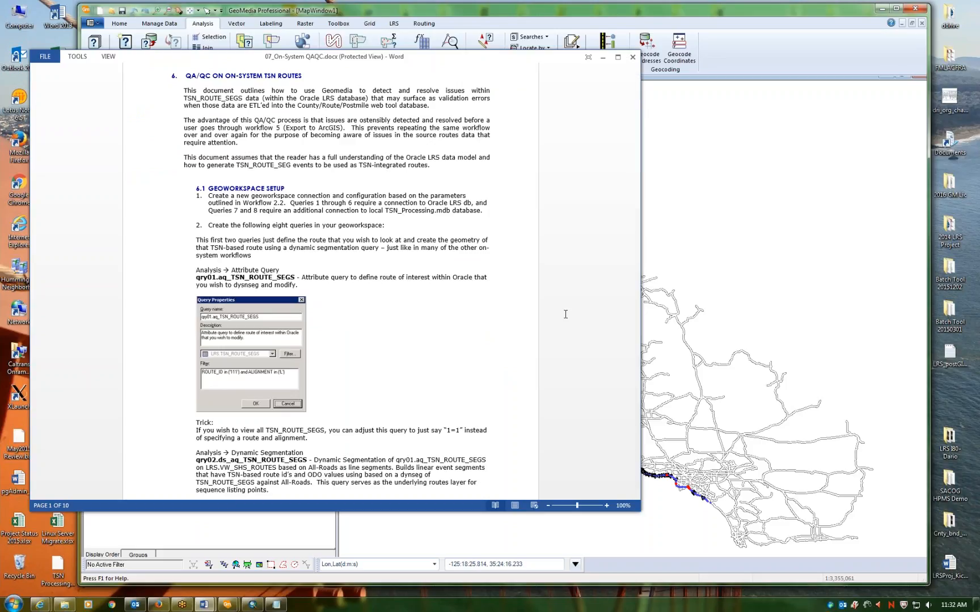
scroll(567, 317, "down", 7)
scroll(570, 322, "down", 13)
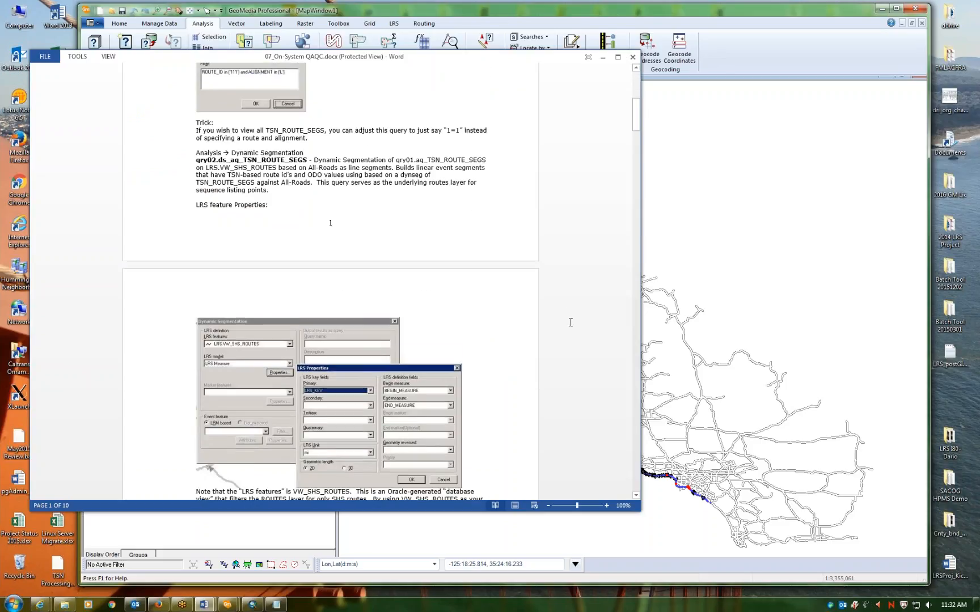
scroll(638, 406, "down", 20)
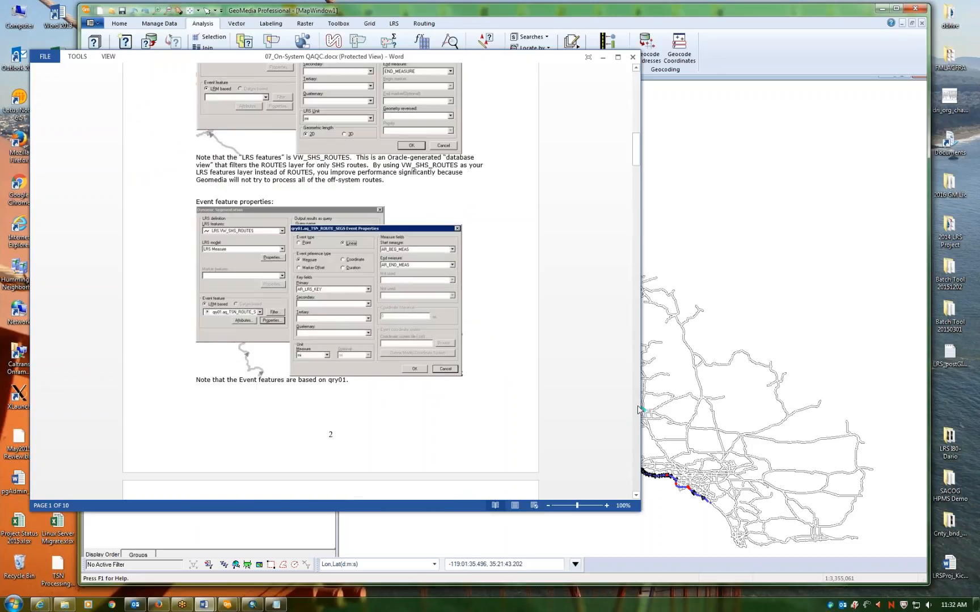
scroll(636, 406, "down", 20)
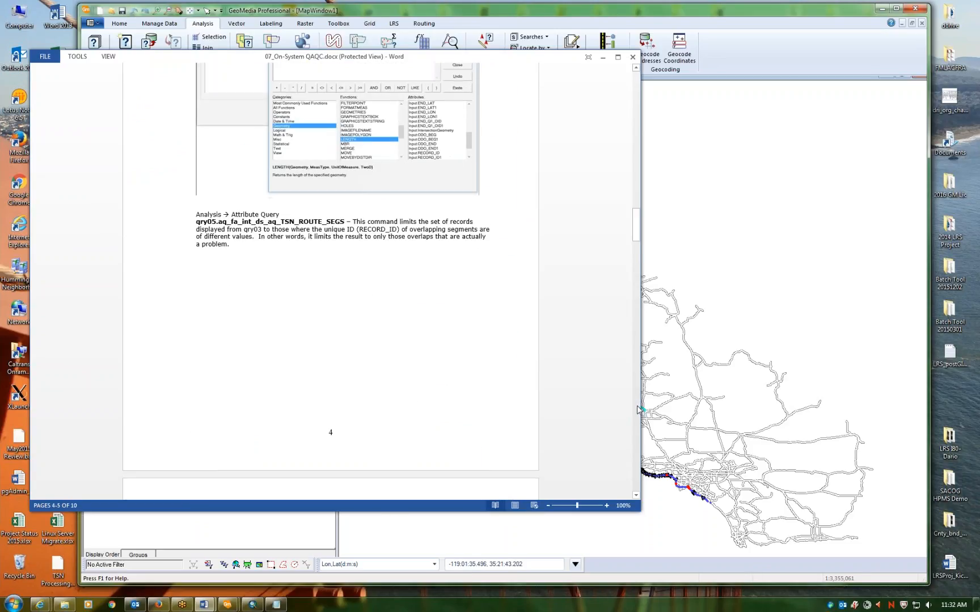
scroll(636, 406, "down", 20)
scroll(637, 406, "down", 20)
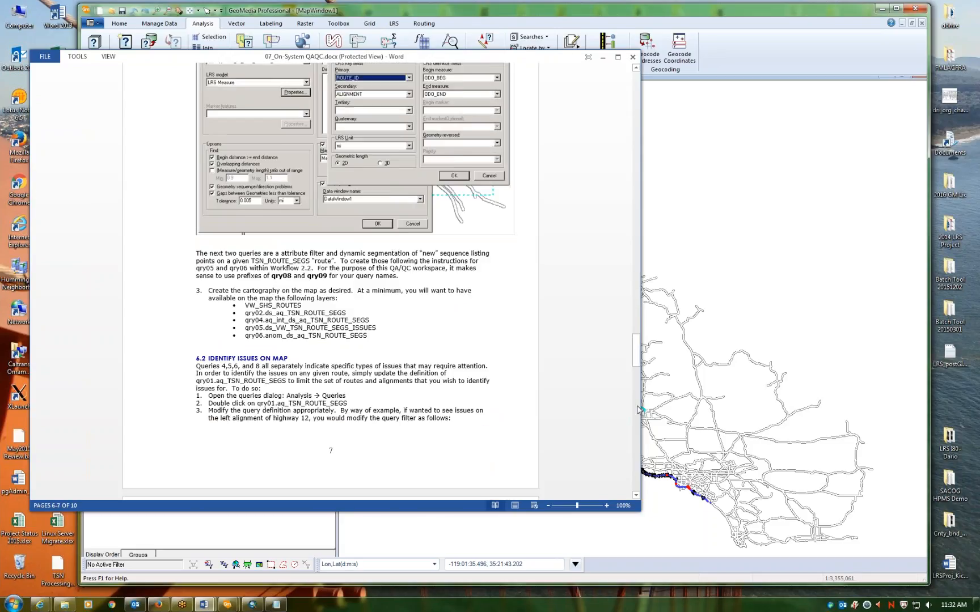
scroll(595, 393, "down", 10)
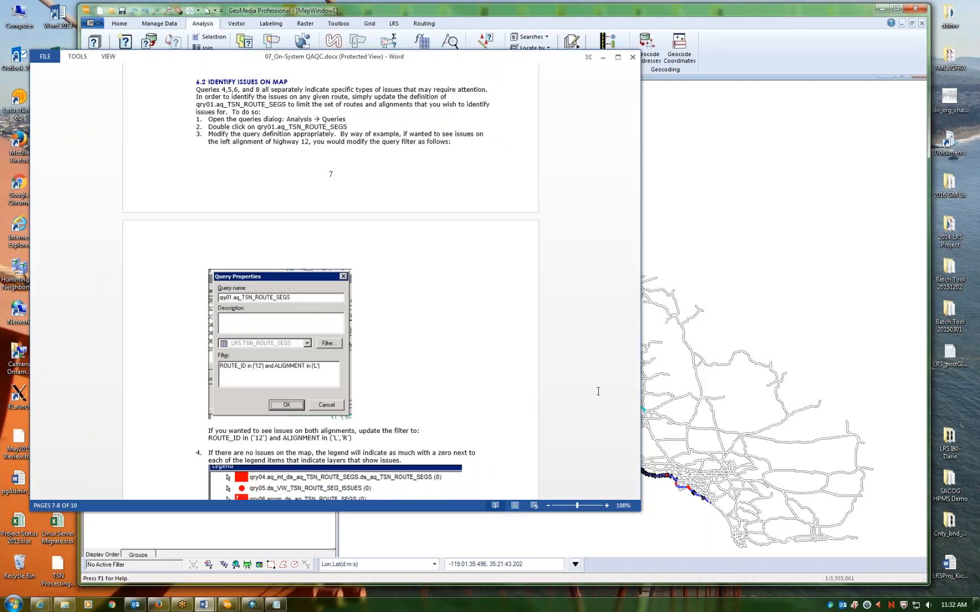
scroll(598, 391, "down", 5)
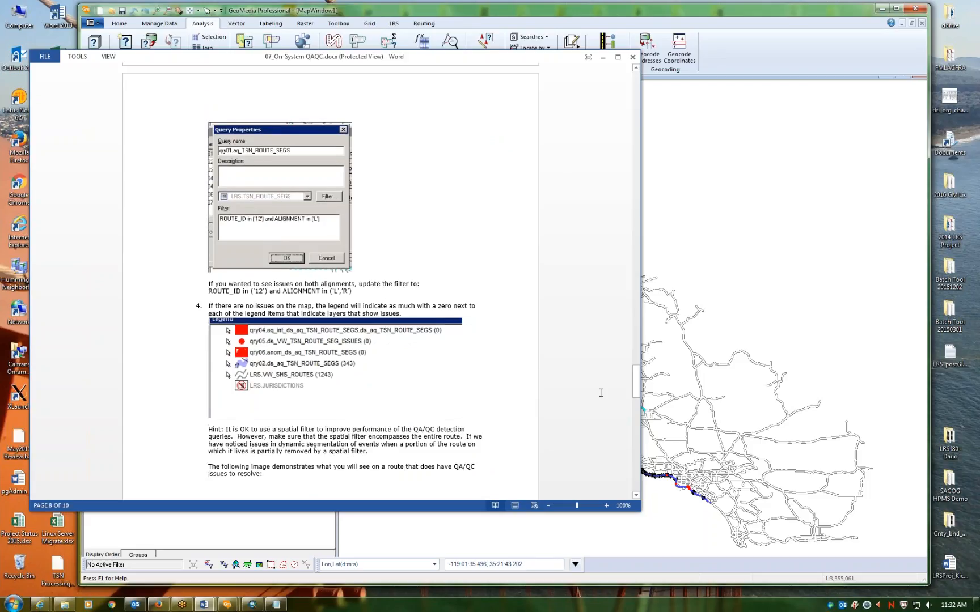
scroll(601, 392, "down", 1)
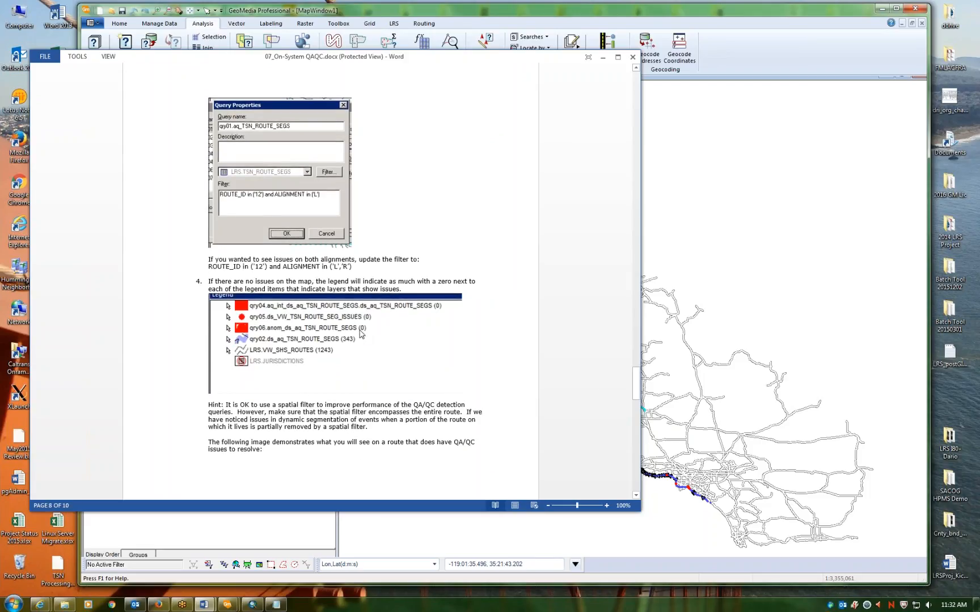
- Check the issue layers in the GeoMedia legend, and return to the QA/QC document's example of a route with issues
left_click(759, 39)
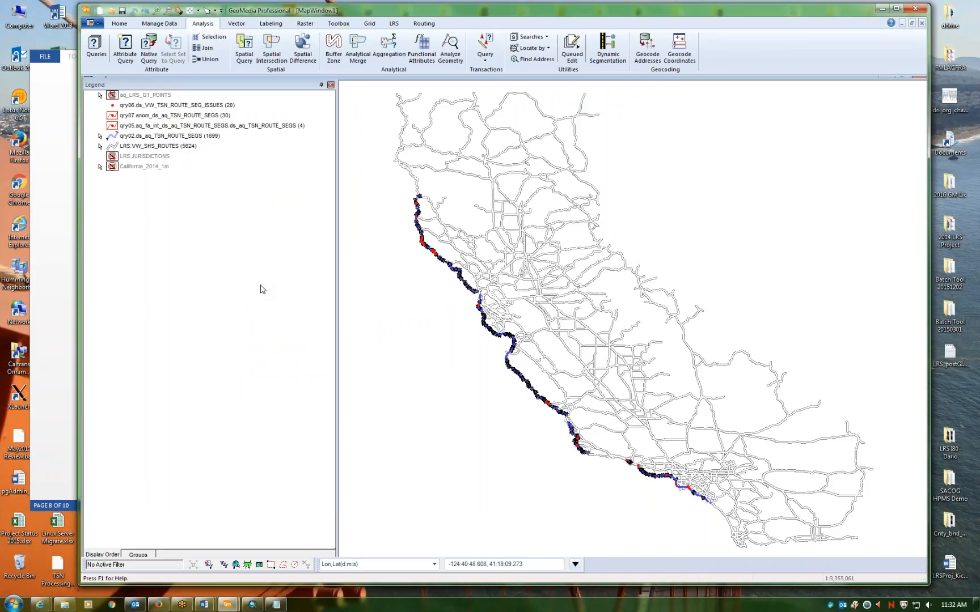
left_click(49, 323)
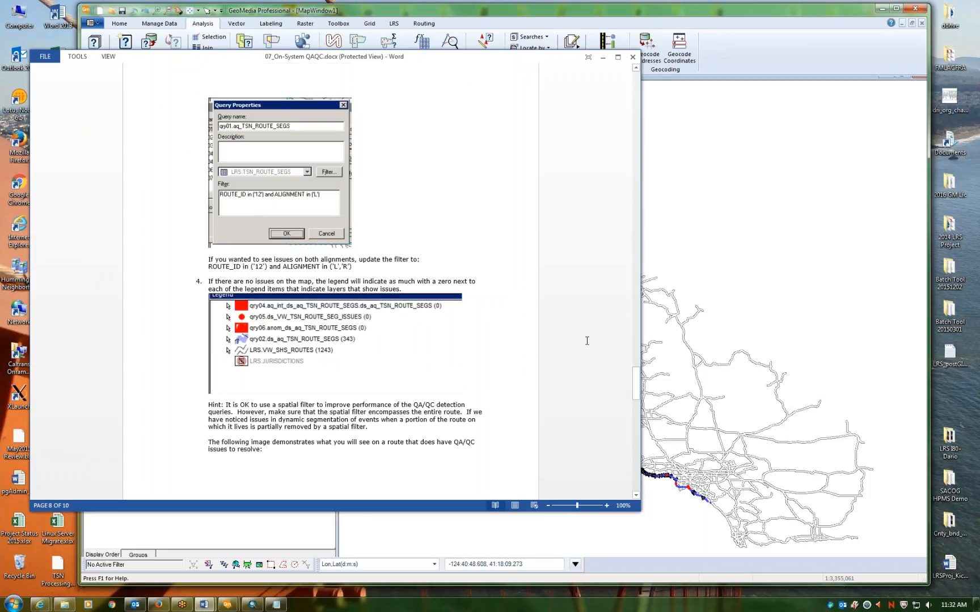
scroll(587, 340, "down", 8)
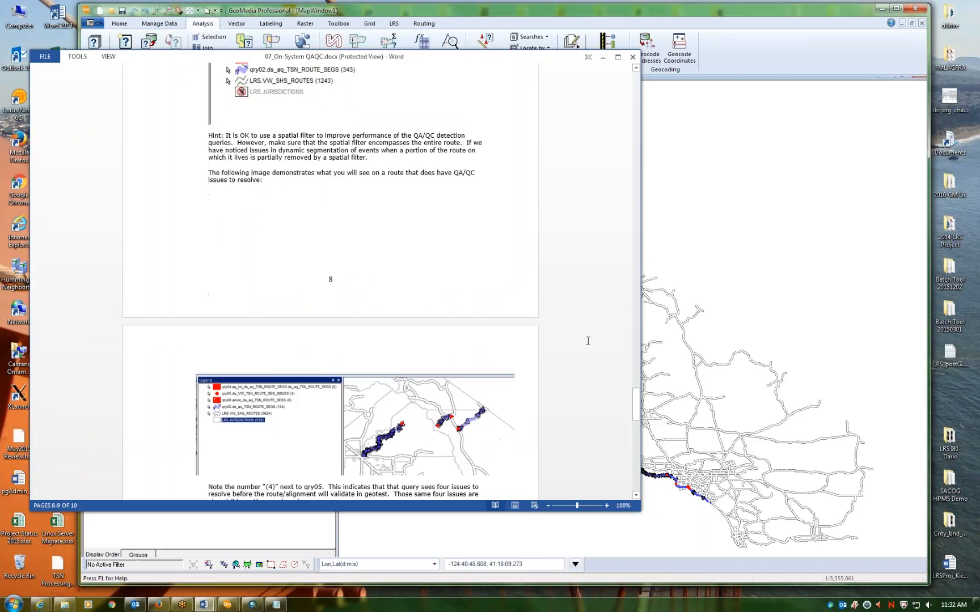
- Return from the QA/QC document to GeoMedia and examine a red-marked issue near Route 1's southern end at a scale of 1:70
scroll(588, 340, "down", 2)
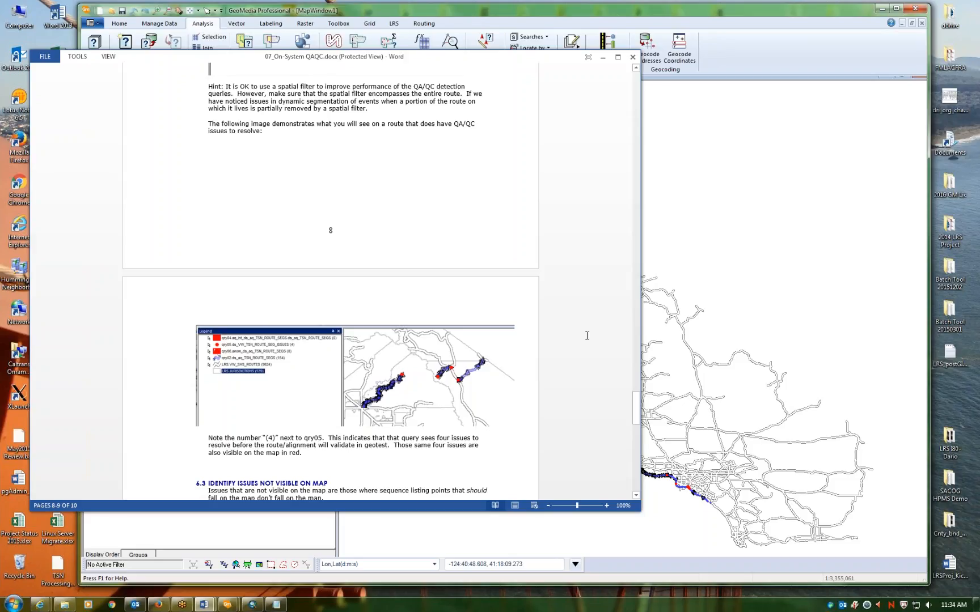
left_click(648, 280)
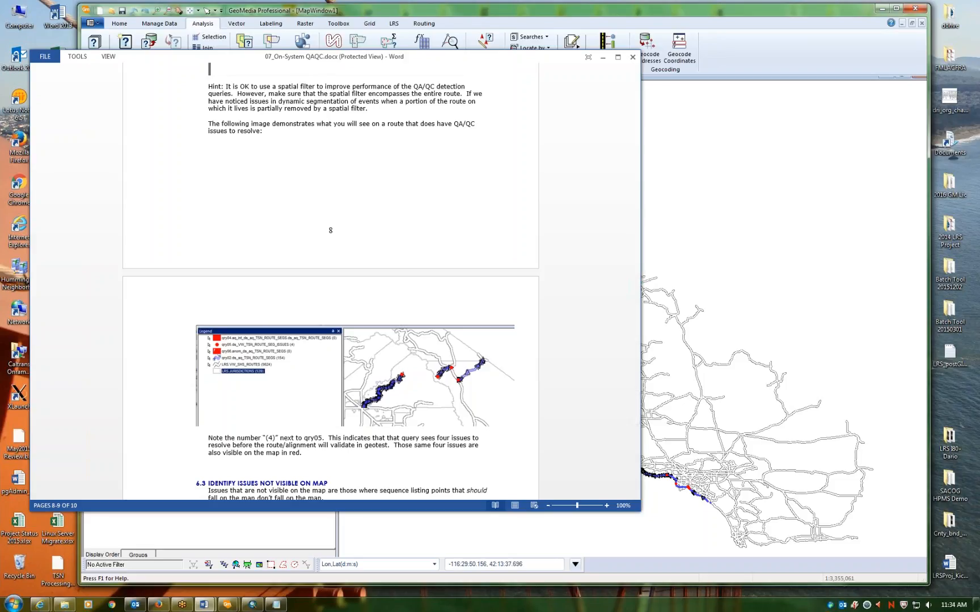
left_click(156, 10)
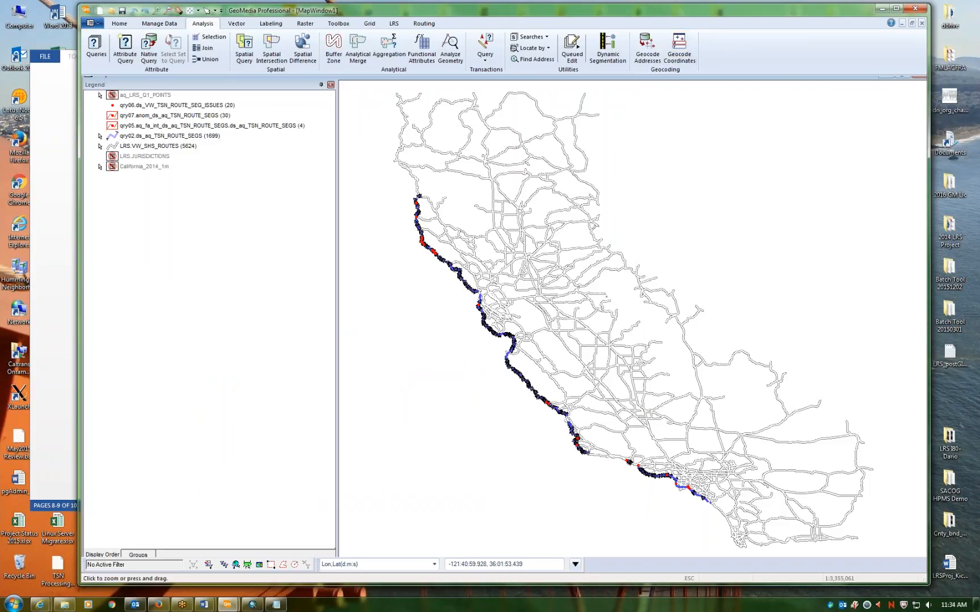
left_click_drag(678, 476, 706, 501)
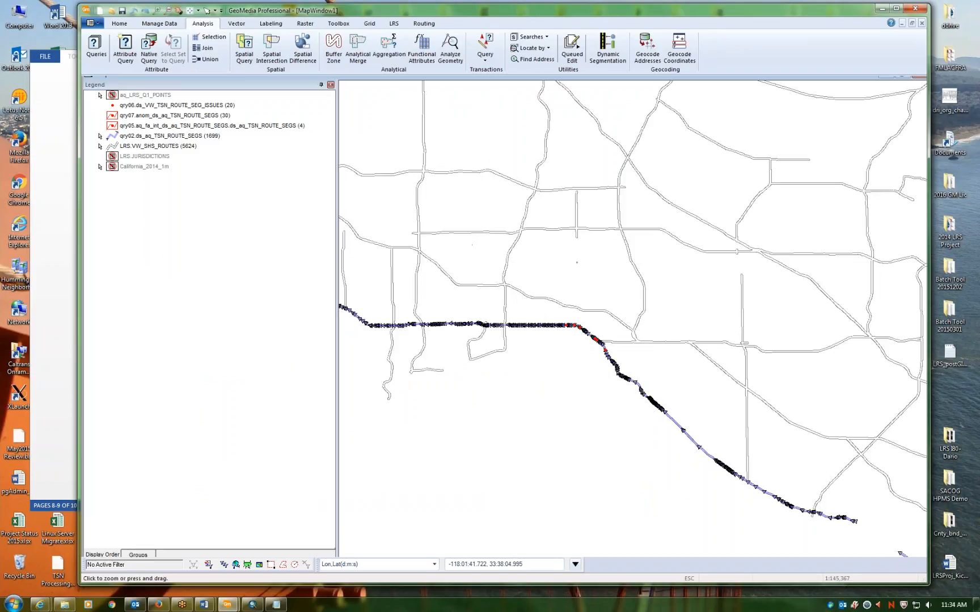
left_click_drag(560, 310, 624, 361)
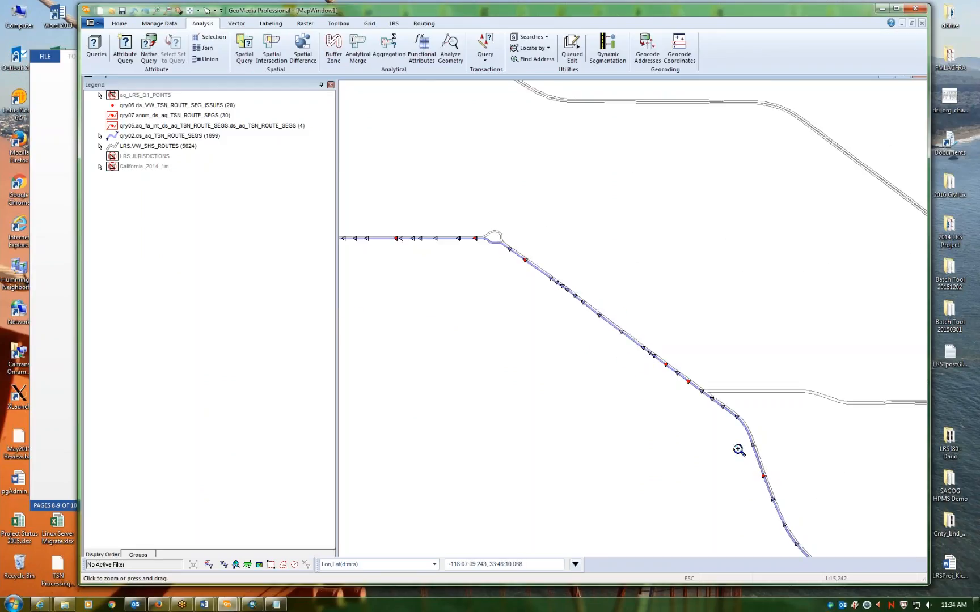
left_click_drag(728, 419, 815, 527)
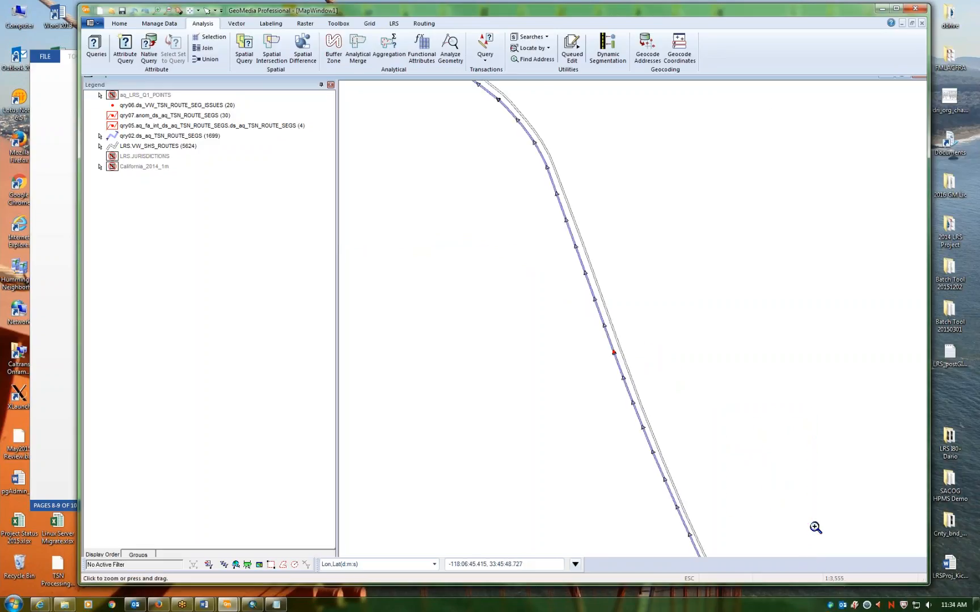
left_click_drag(572, 318, 658, 393)
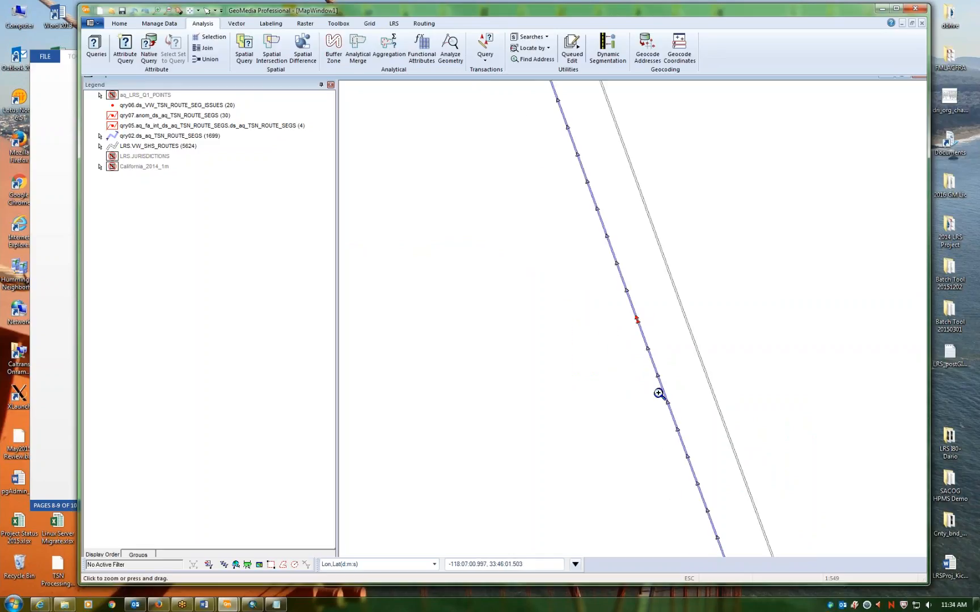
left_click_drag(608, 292, 683, 351)
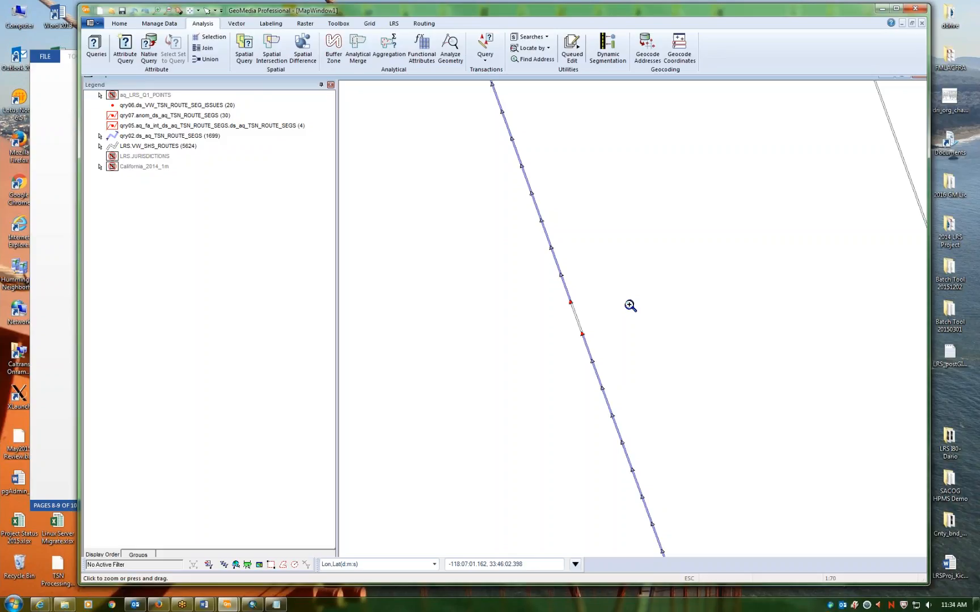
- Inspect the beginning and ending odometer values of the route segments on both sides of the gap between the red issue points
left_click(207, 11)
left_click(597, 372)
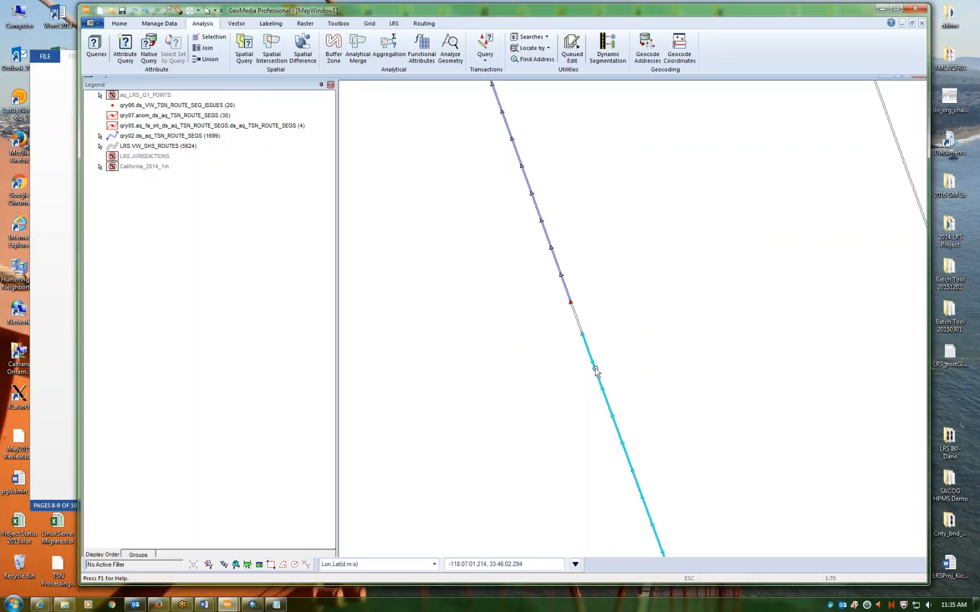
left_click(555, 258)
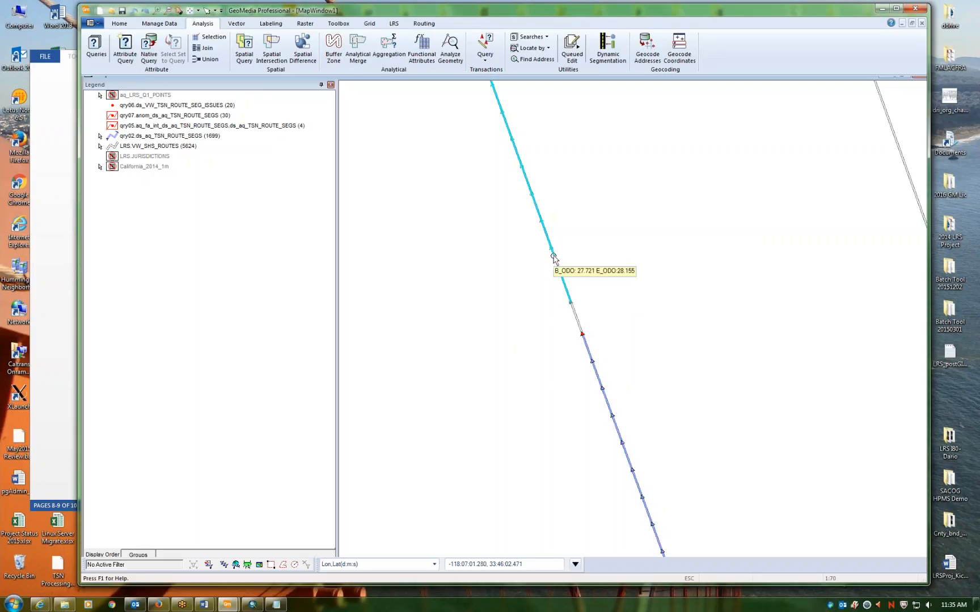
left_click(574, 321)
left_click(483, 362)
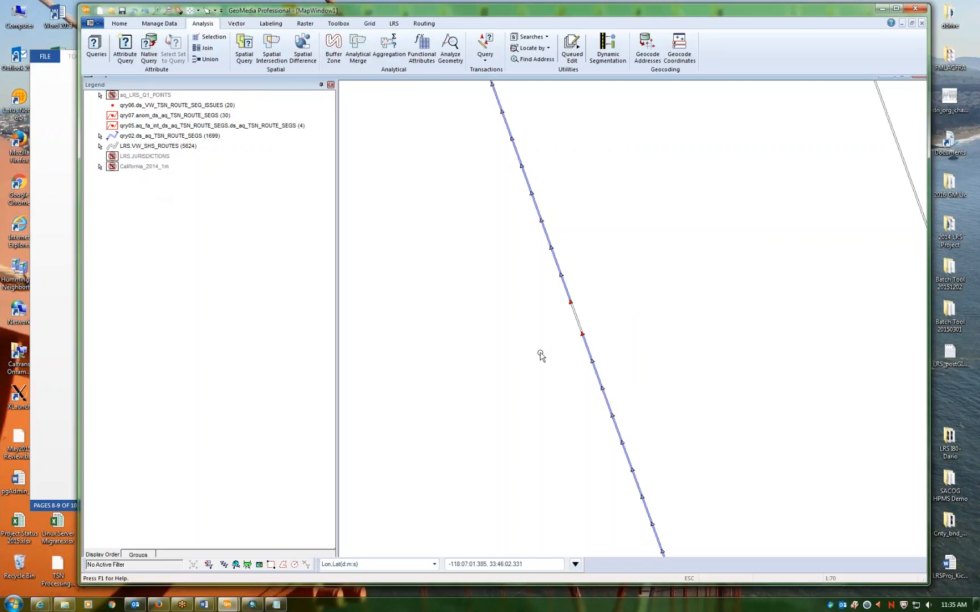
left_click(582, 336)
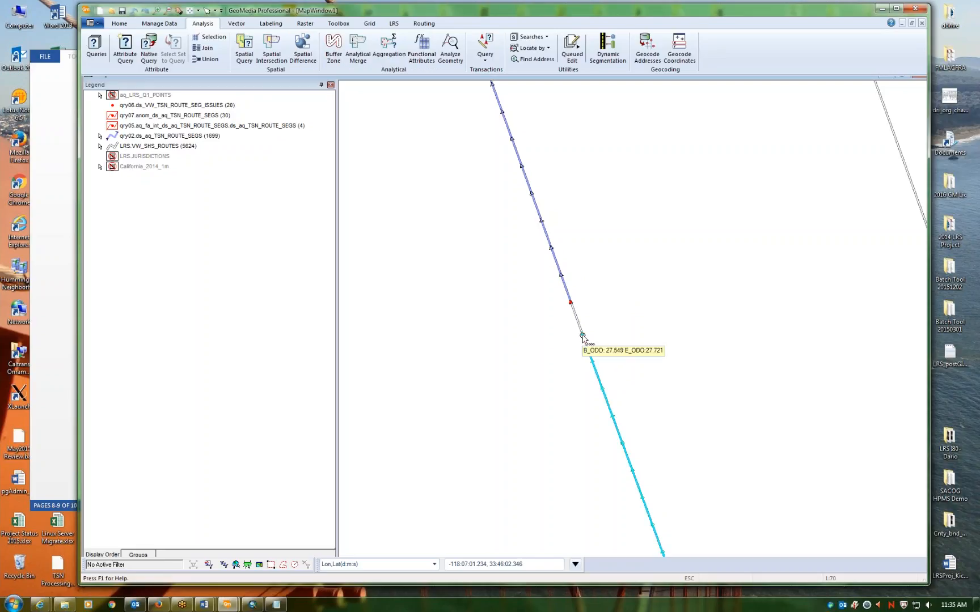
mouse_move(583, 338)
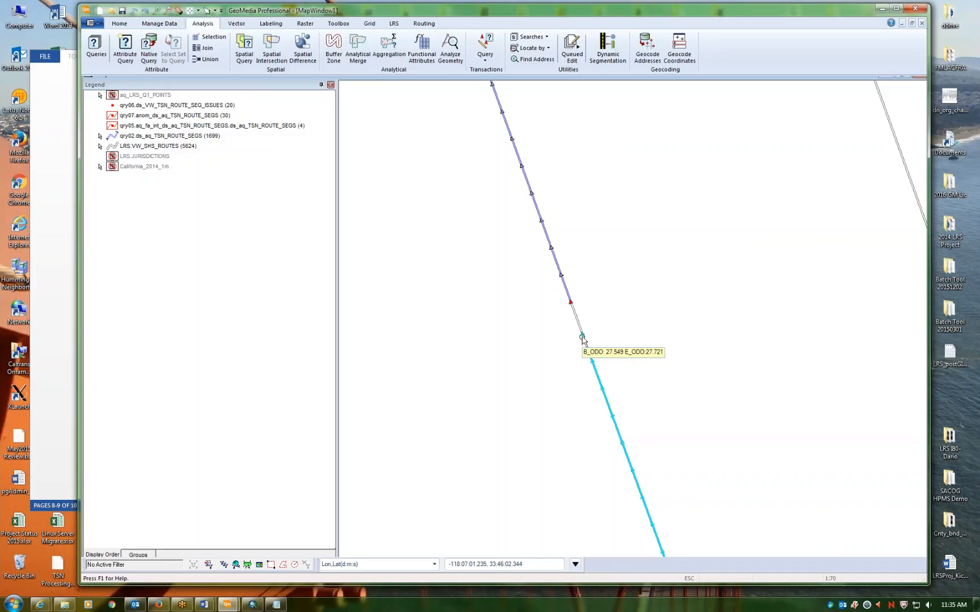
left_click(572, 305)
mouse_move(571, 305)
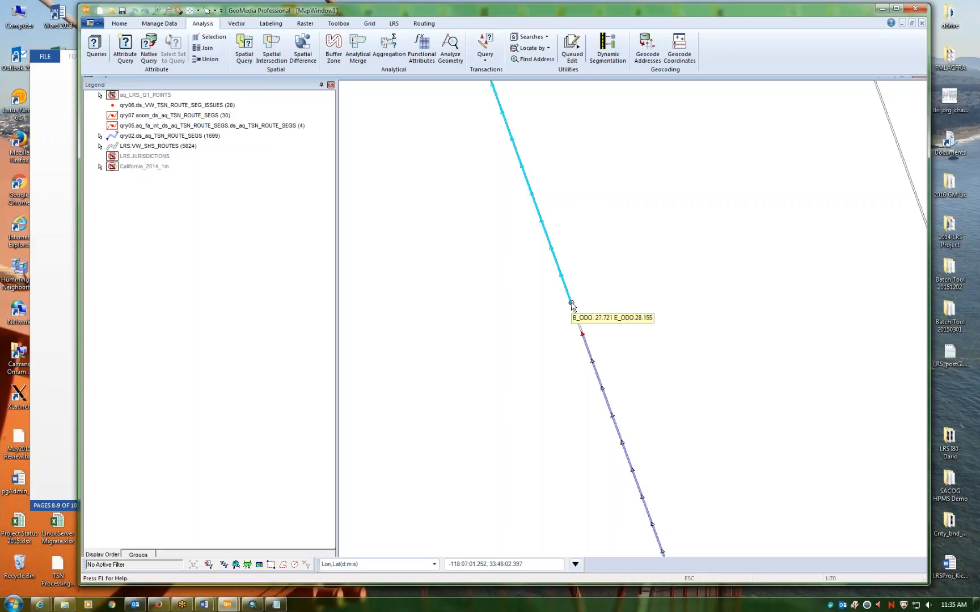
- Compare the underlying state route line across the gap with the odometer ranges of the two adjoining segments
left_click(576, 320, "ctrl")
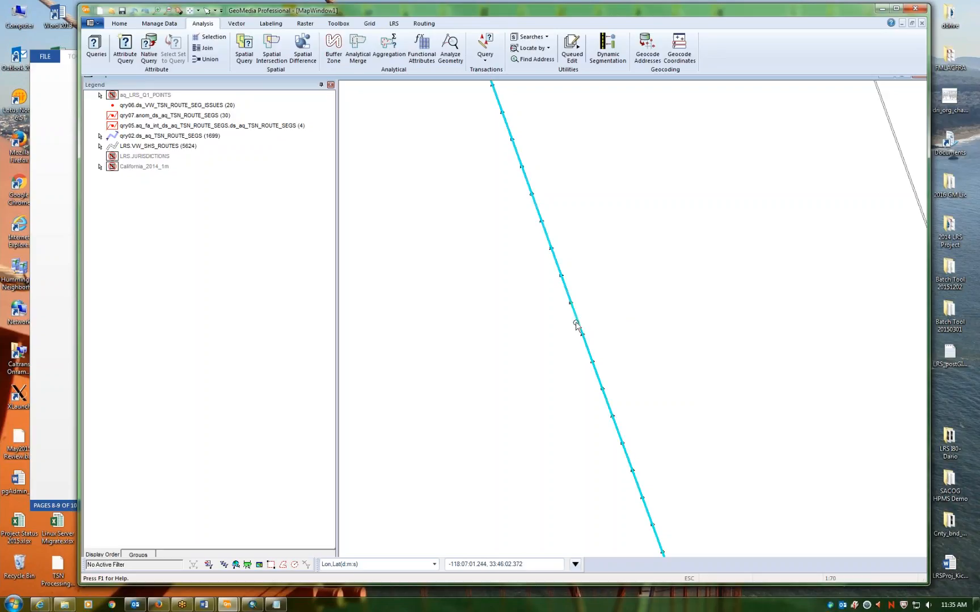
mouse_move(581, 335)
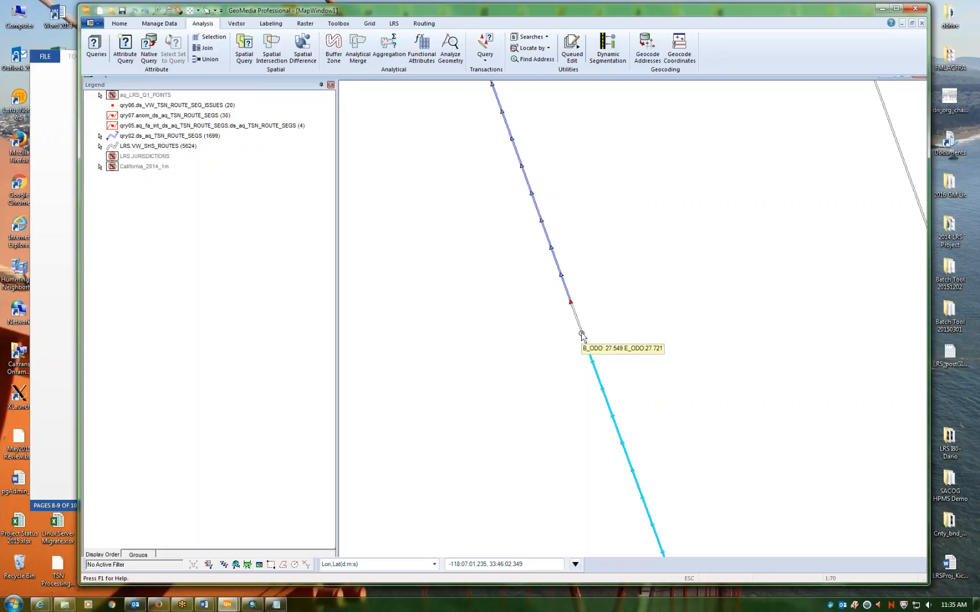
left_click(573, 302)
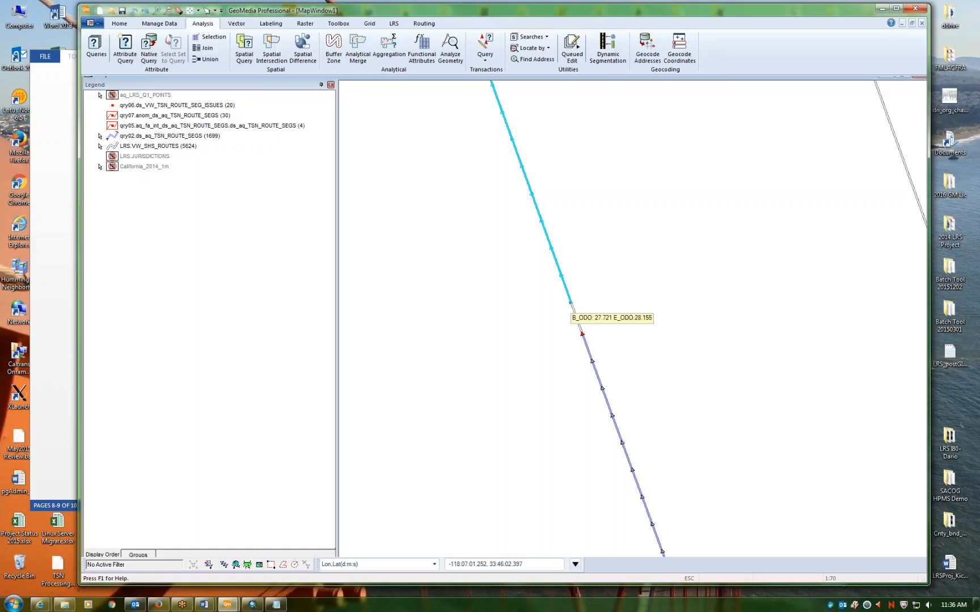
left_click(574, 316)
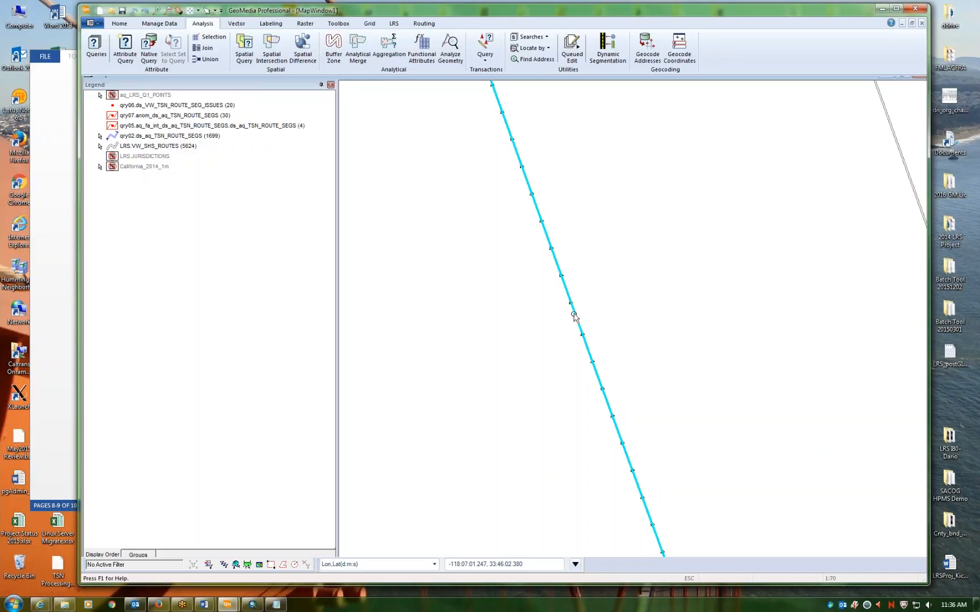
left_click(611, 342)
mouse_move(590, 352)
mouse_move(571, 304)
mouse_move(584, 334)
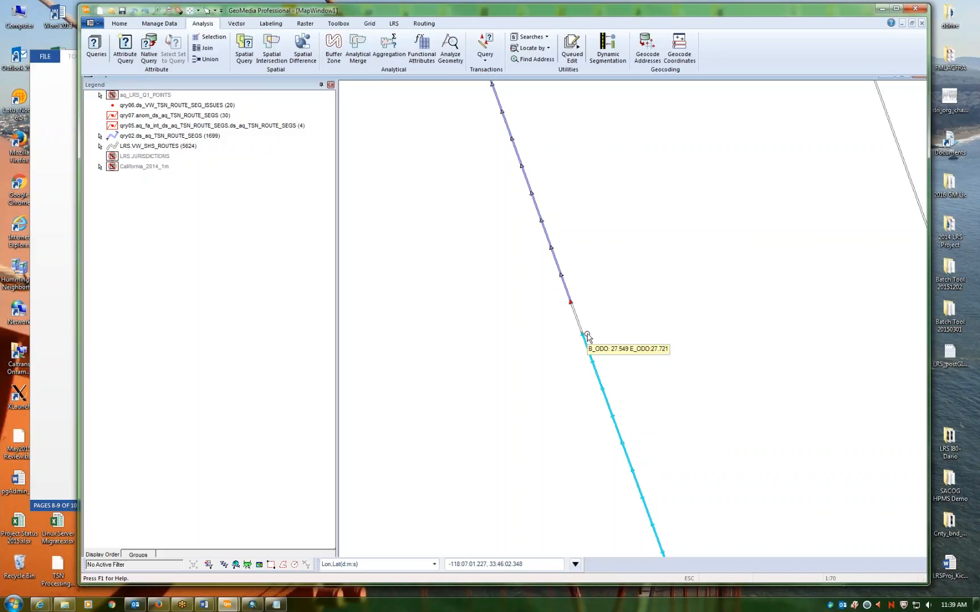
- Bring up the 07_On-System QAQC.docx instructions in Word, then return to the GeoMedia map window
left_click(52, 351)
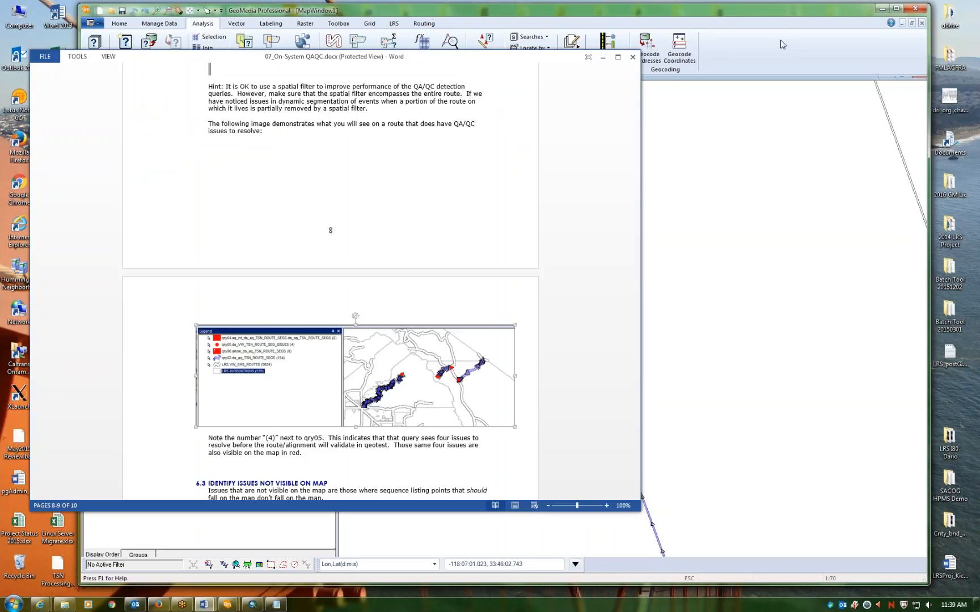
left_click(584, 237)
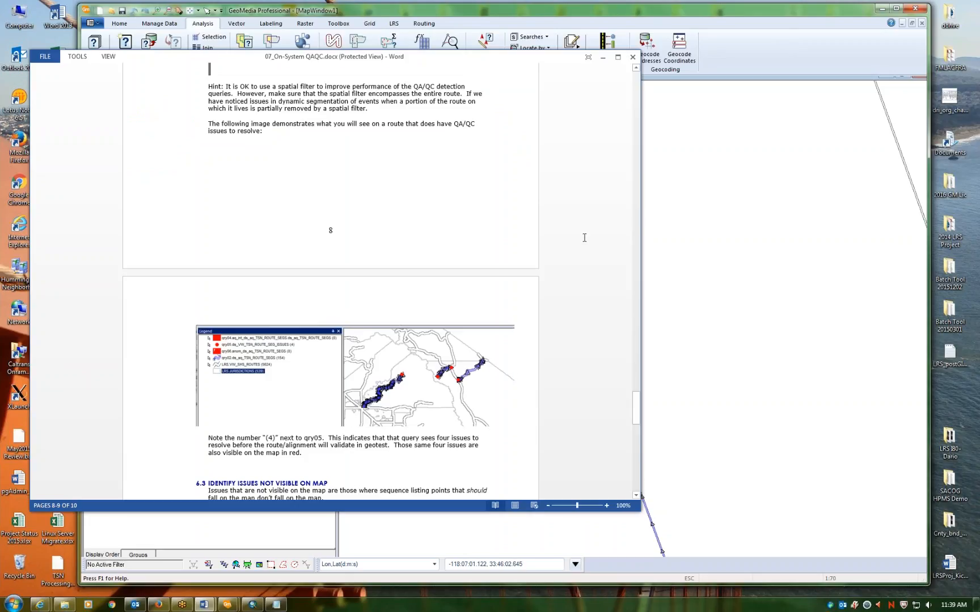
left_click(788, 53)
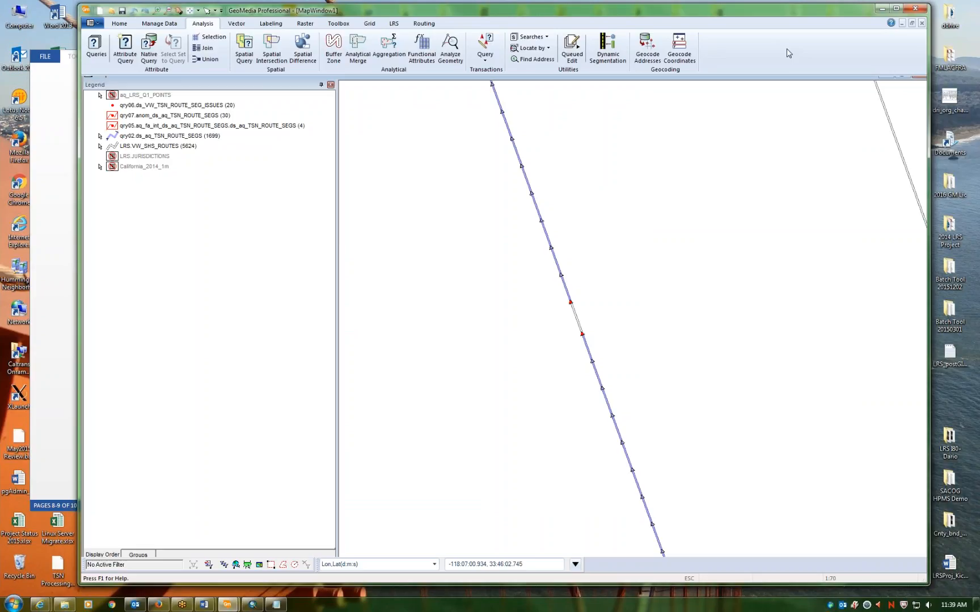
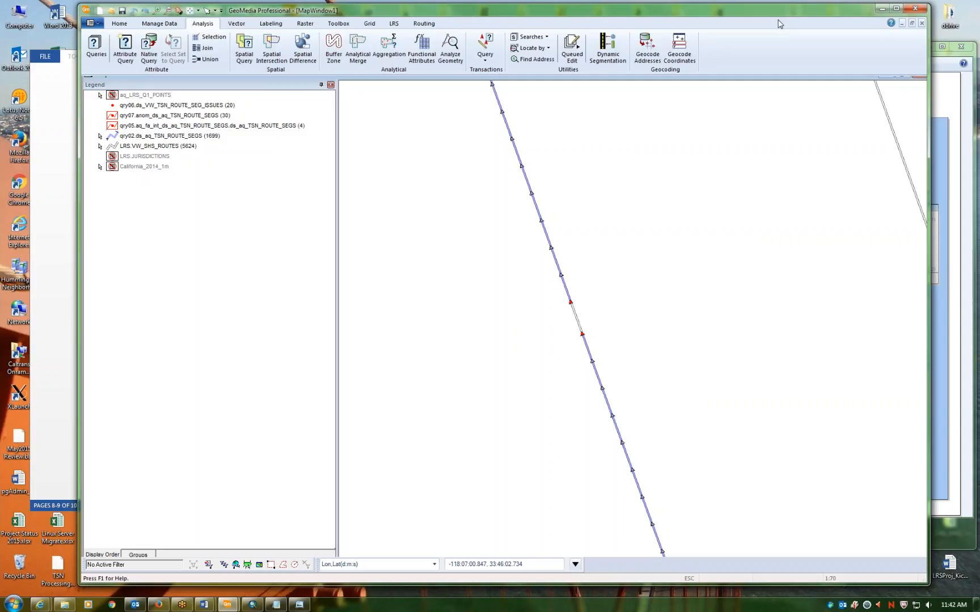
- Select the qry02 route segment just below the gap and open its attribute properties
left_click(579, 333)
mouse_move(590, 359)
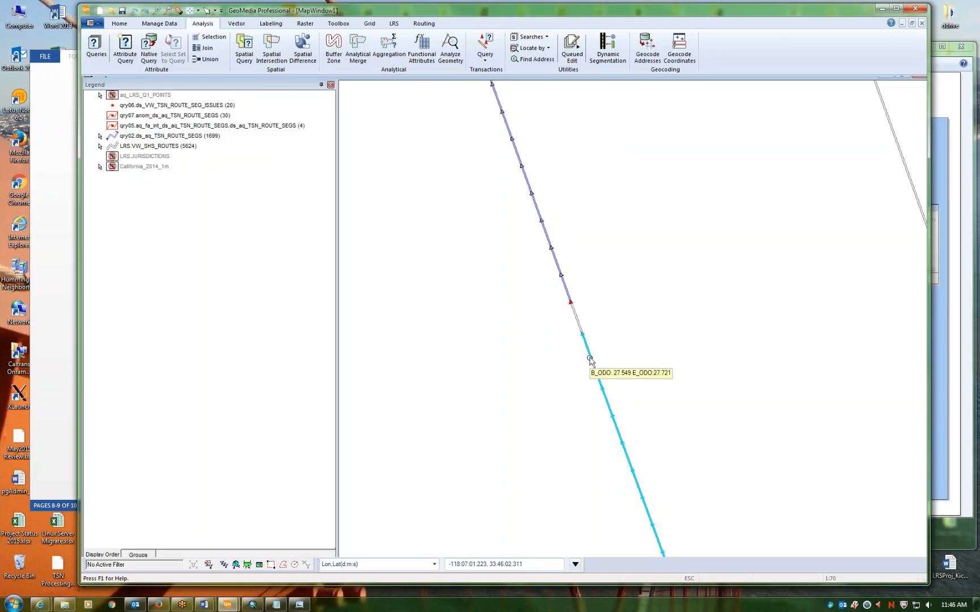
right_click(589, 359)
left_click(221, 357)
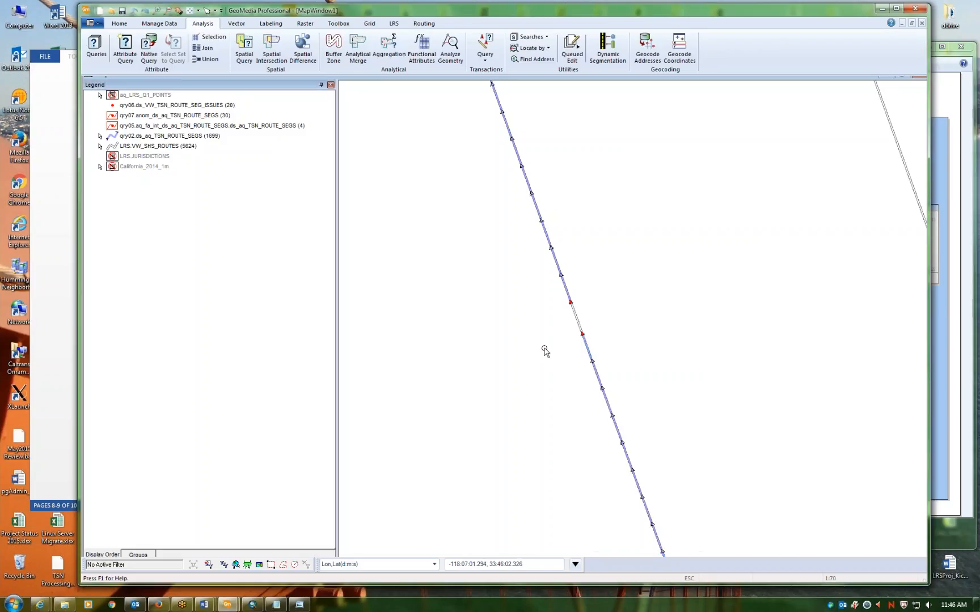
mouse_move(585, 344)
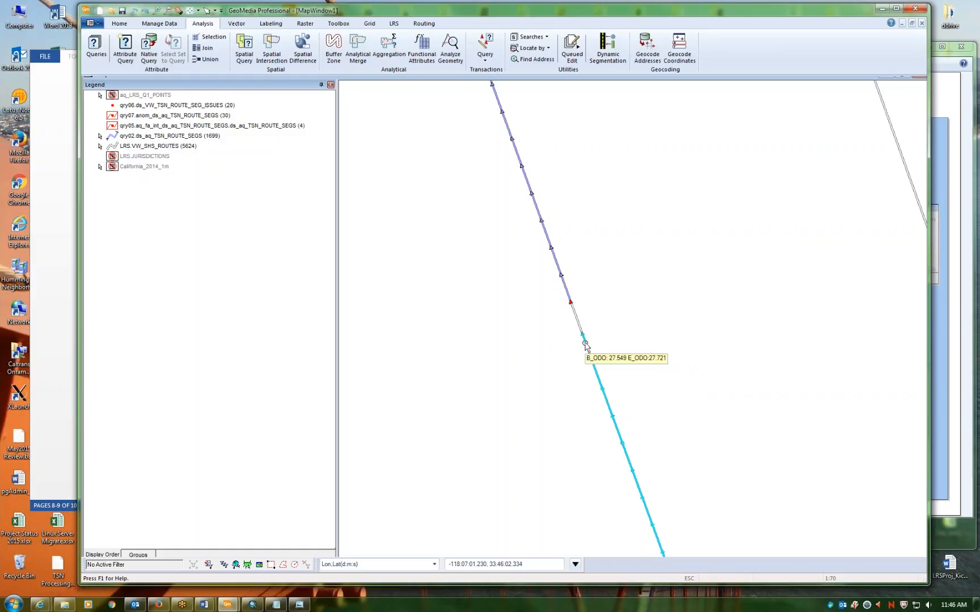
left_click(592, 361)
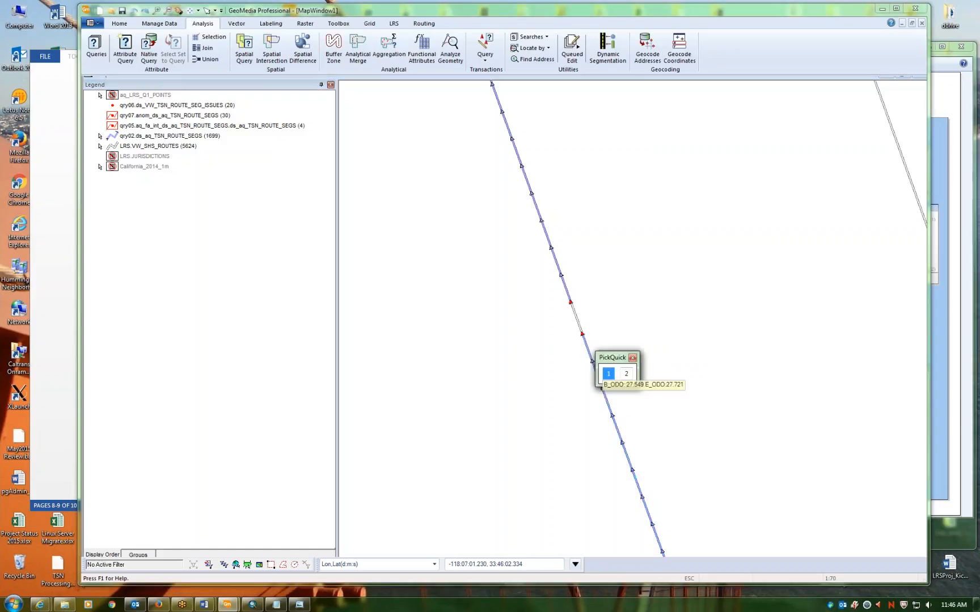
left_click(612, 375)
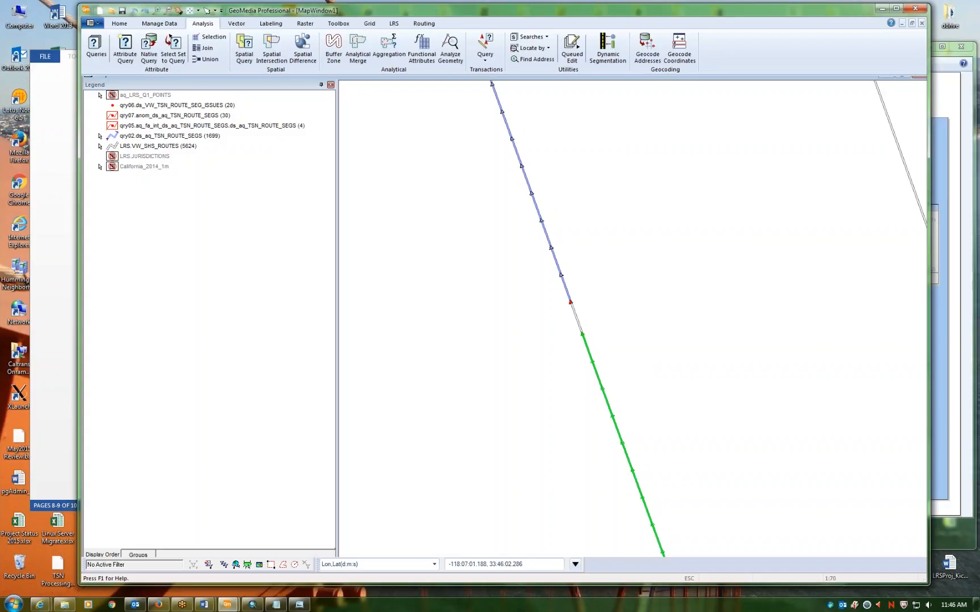
double_click(596, 374)
left_click_drag(510, 217, 395, 129)
left_click_drag(481, 376, 526, 436)
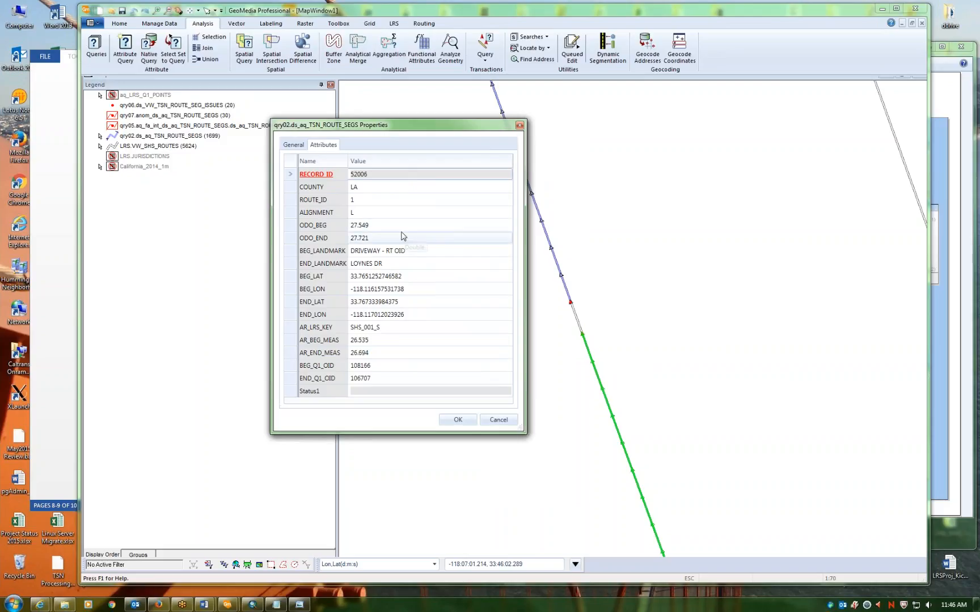
- Check the lower segment's AR_END_MEAS value and close its properties without changes
left_click(386, 354)
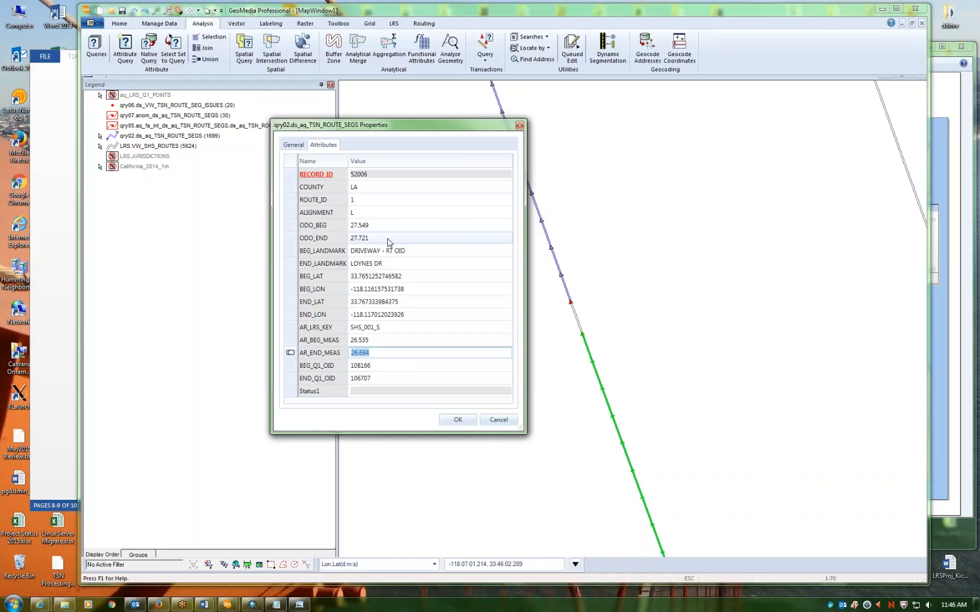
left_click(383, 352)
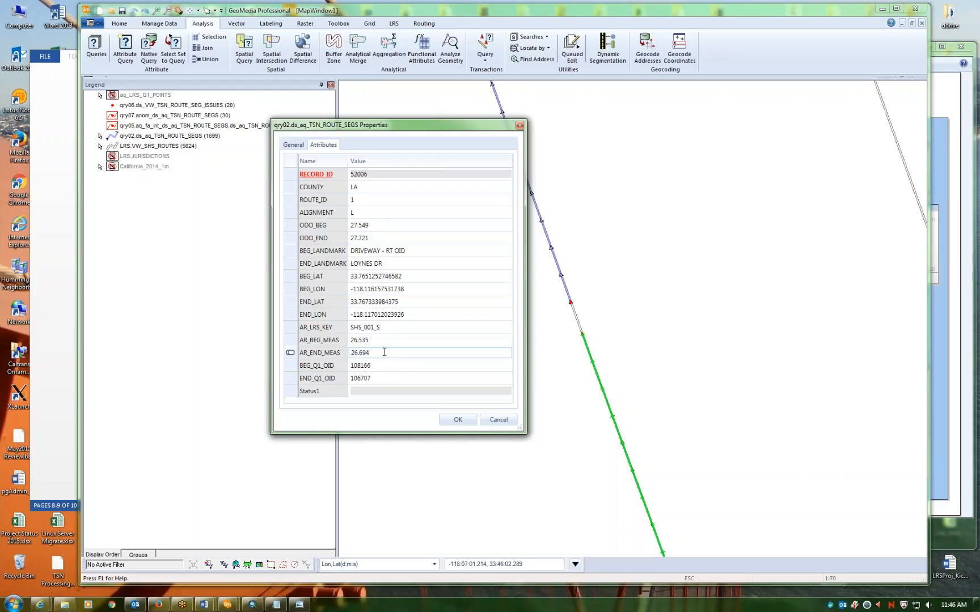
left_click_drag(388, 352, 327, 358)
left_click(520, 125)
- Open the attributes of the segment above the gap, check AR_BEG_MEAS and END_LANDMARK, and close them without changes
double_click(559, 277)
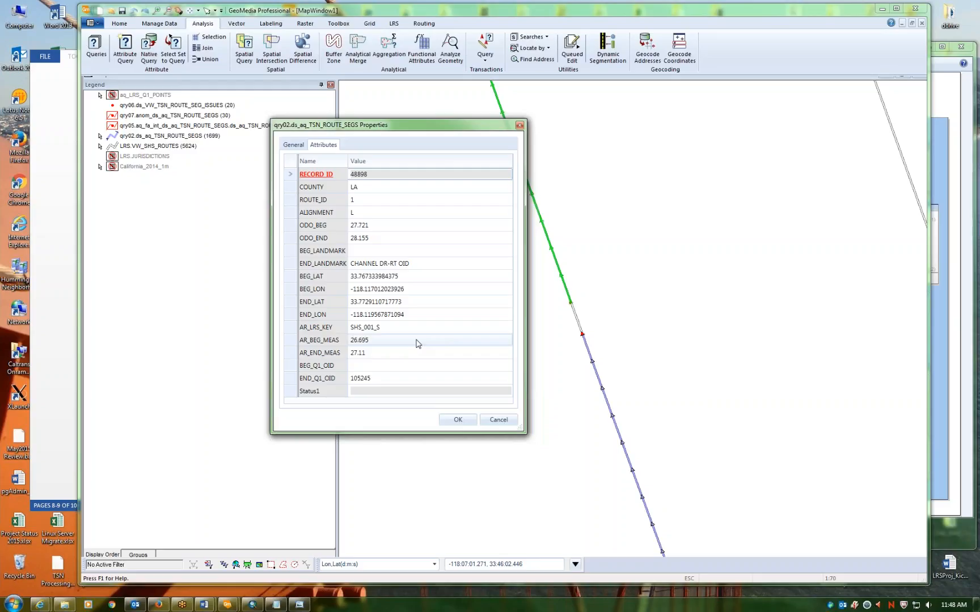
left_click(417, 343)
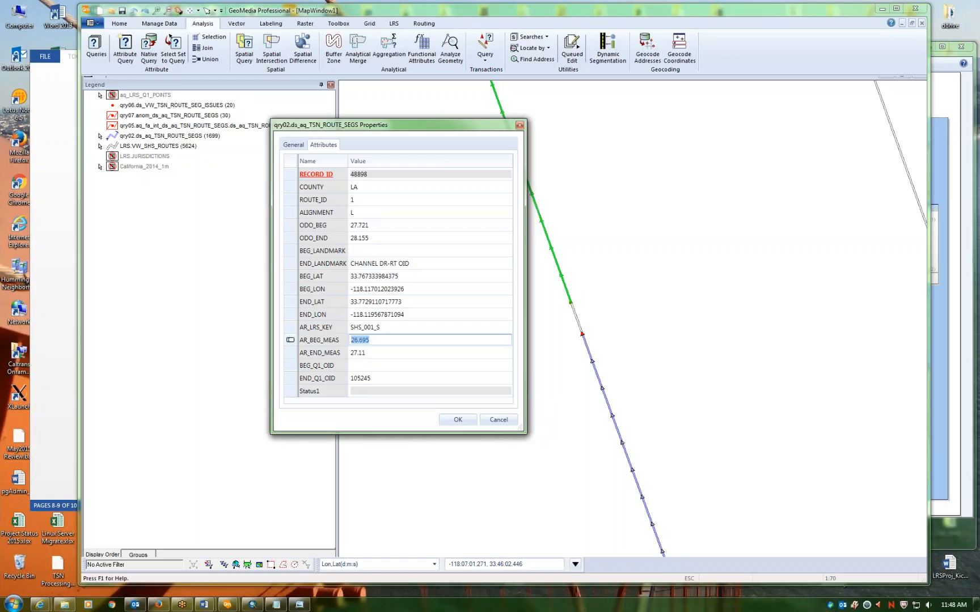
left_click_drag(468, 129, 383, 195)
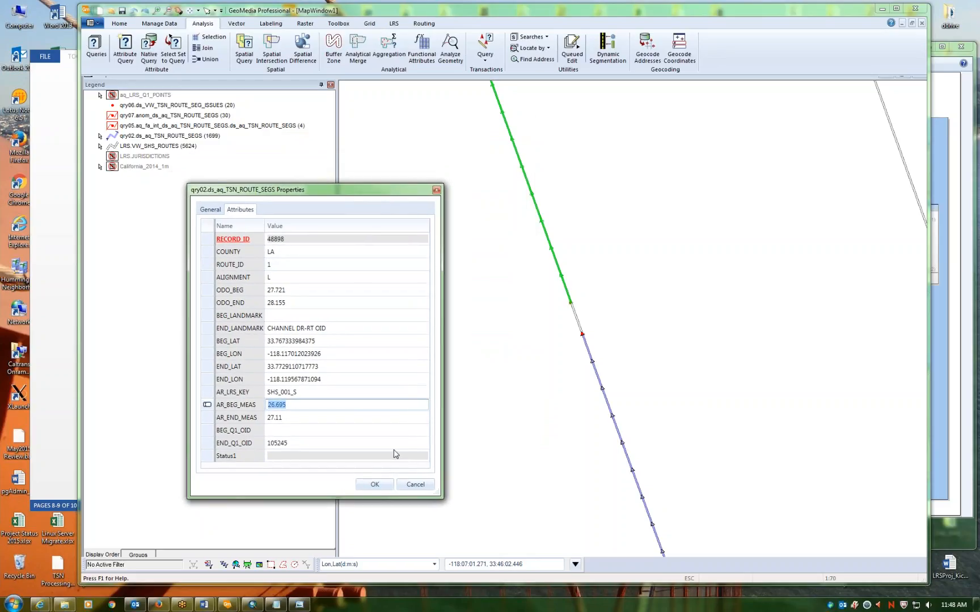
key("End")
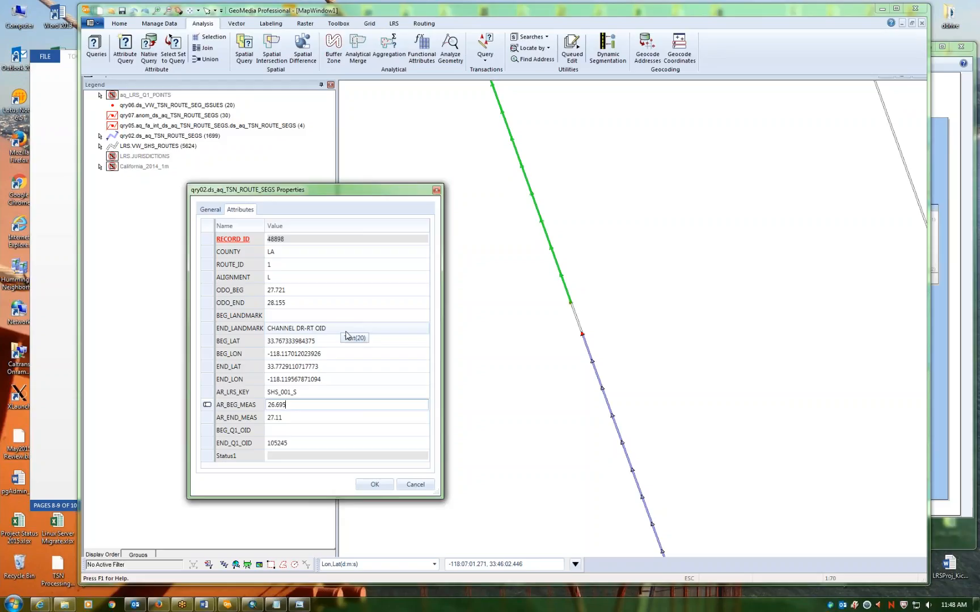
left_click_drag(376, 193, 247, 237)
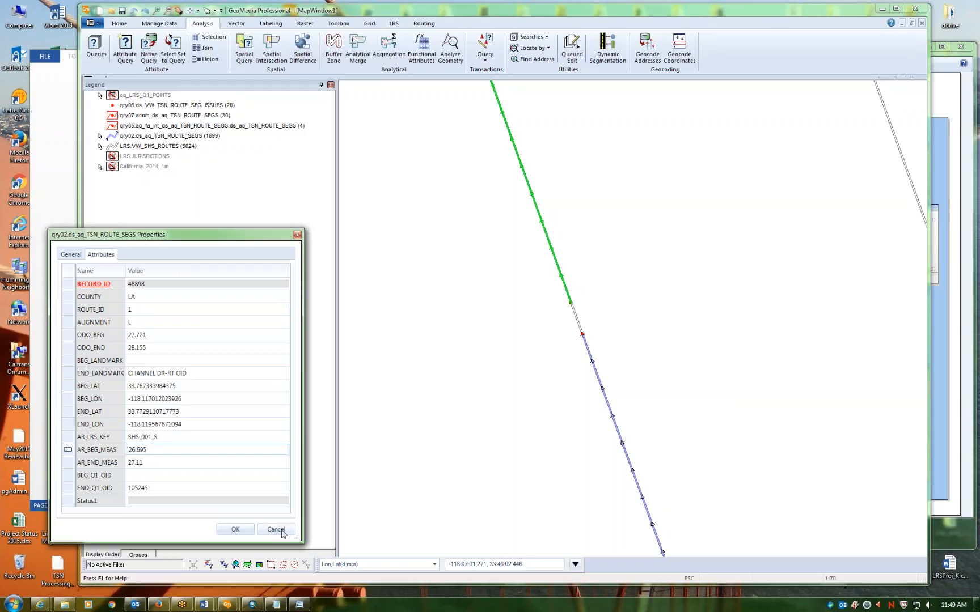
left_click(222, 373)
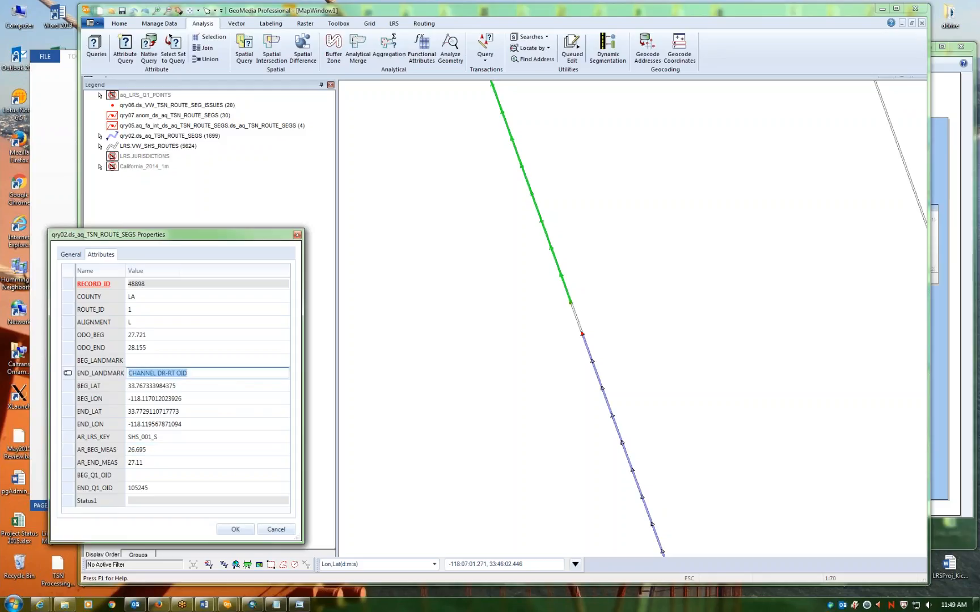
left_click(276, 530)
- Reopen the lower segment's attributes, review BEG_LANDMARK, END_LANDMARK and AR_END_MEAS, and close them without changes
left_click(588, 348)
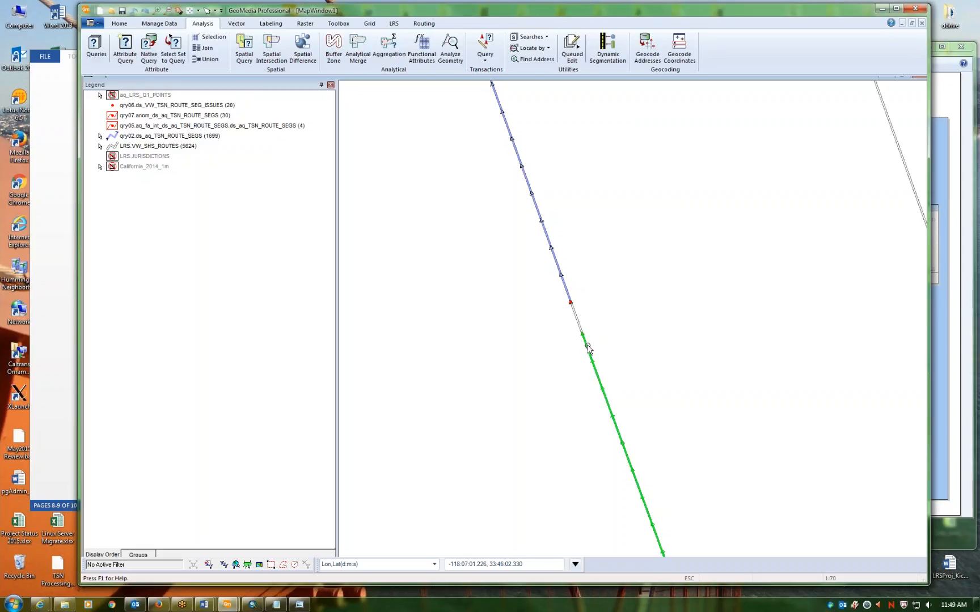
double_click(588, 348)
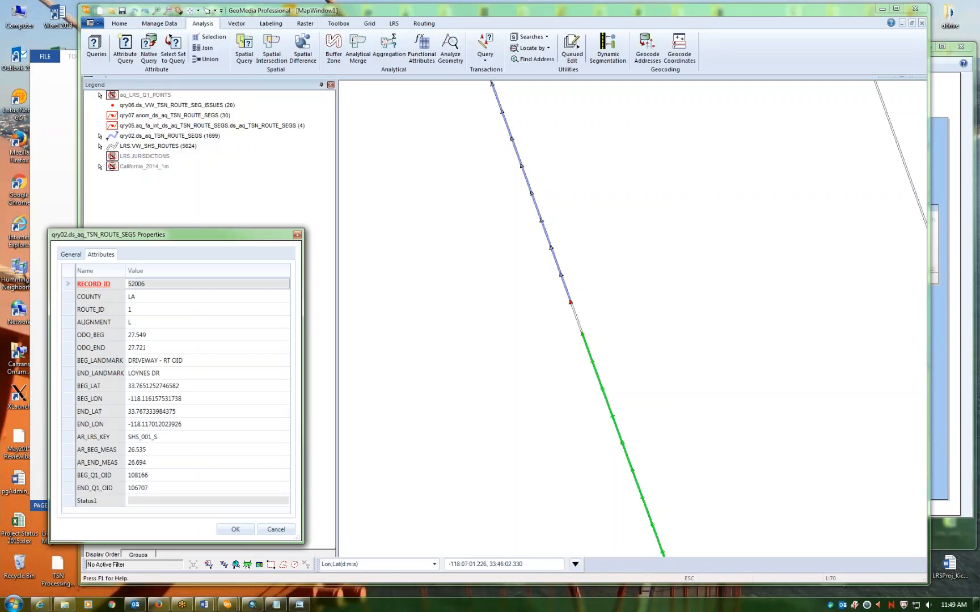
left_click(208, 361)
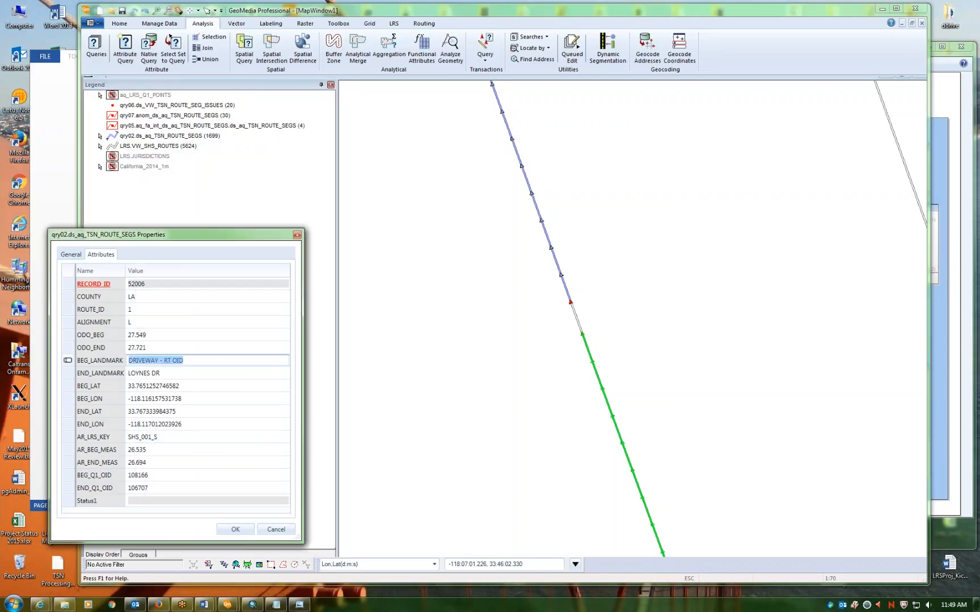
left_click(189, 376)
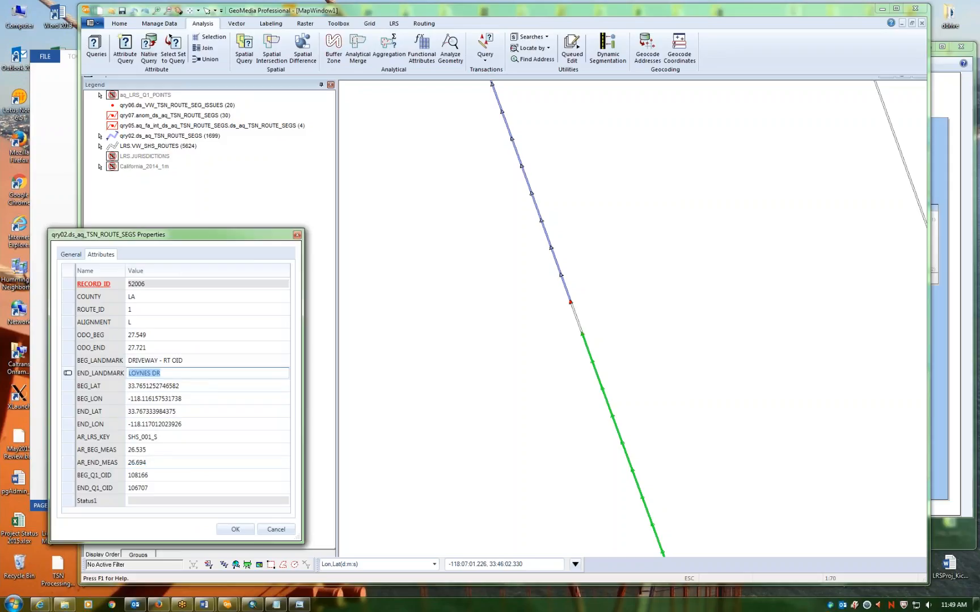
left_click(173, 464)
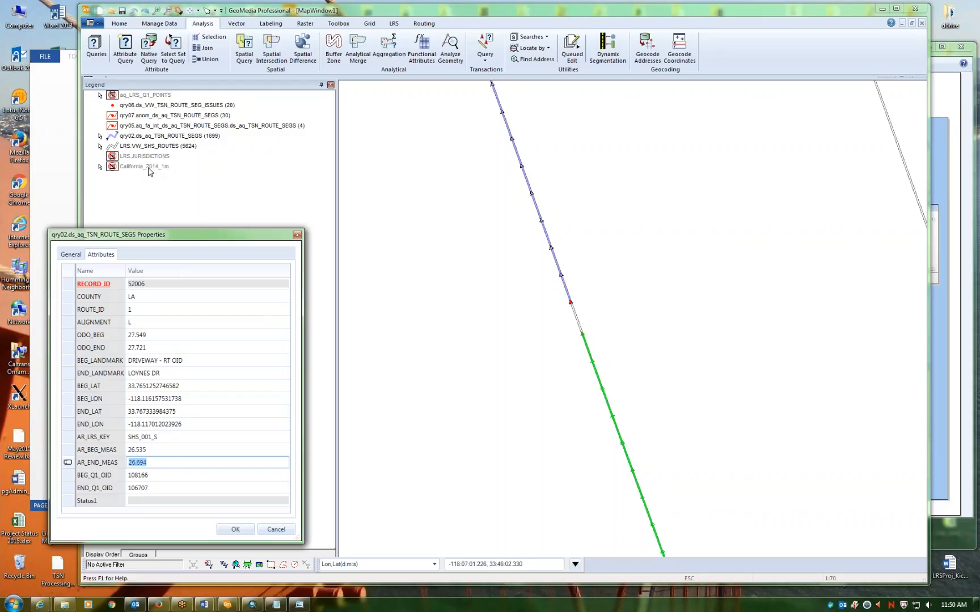
left_click(298, 236)
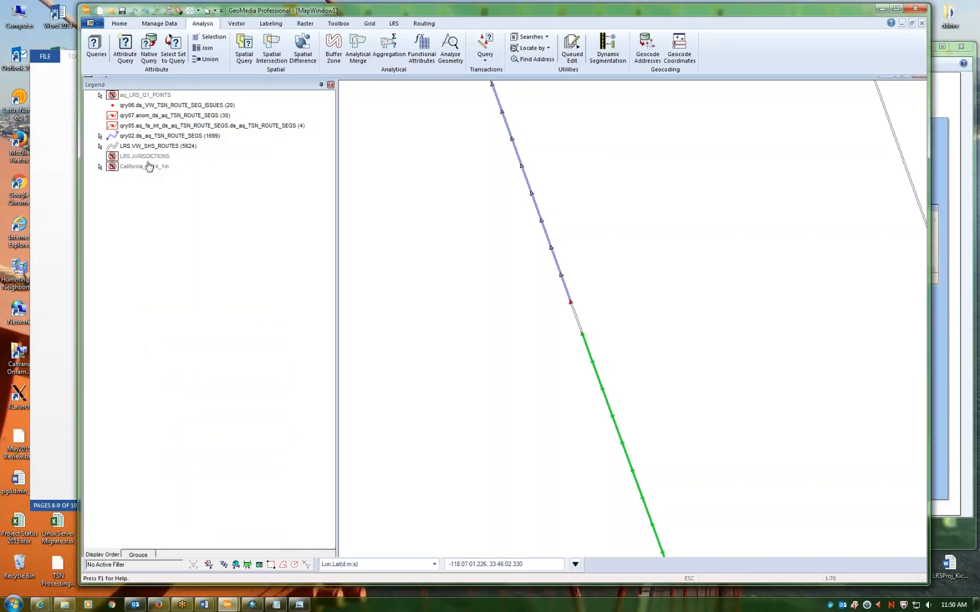
- Turn on the California_2014_1m imagery and examine the road intersection surrounding the gap between the route segments
right_click(151, 166)
left_click(173, 172)
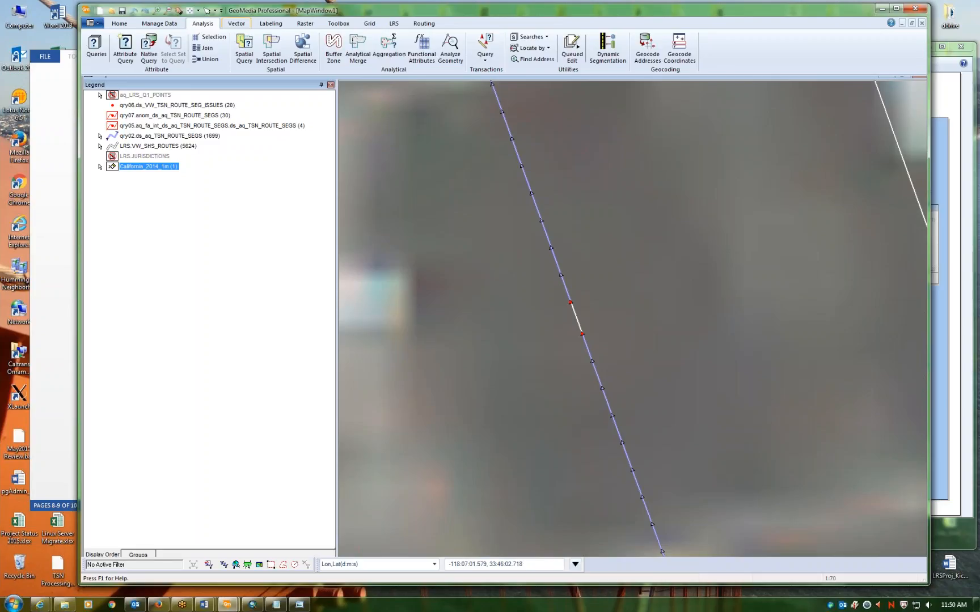
left_click(167, 10)
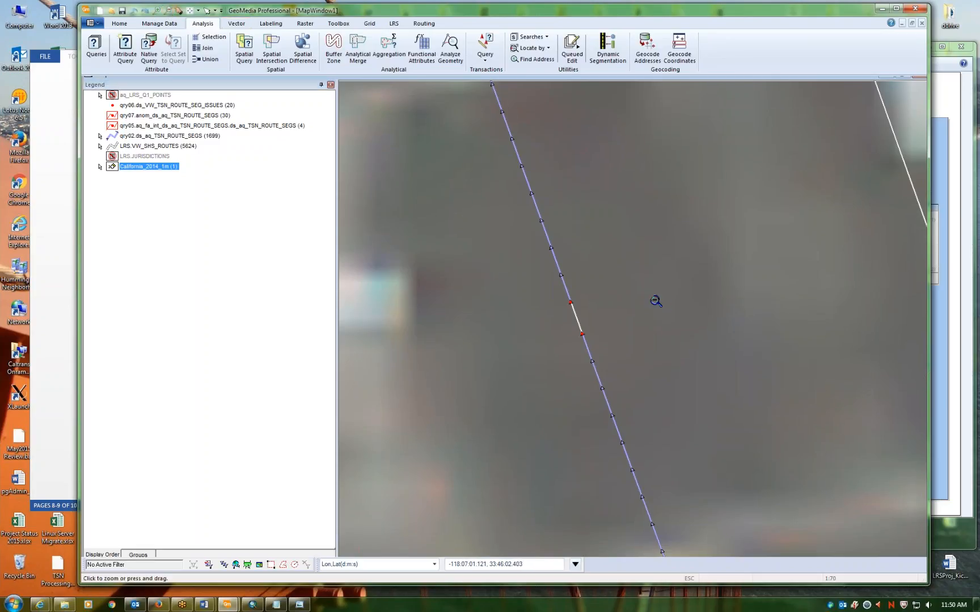
left_click(642, 292)
left_click_drag(659, 315, 613, 261)
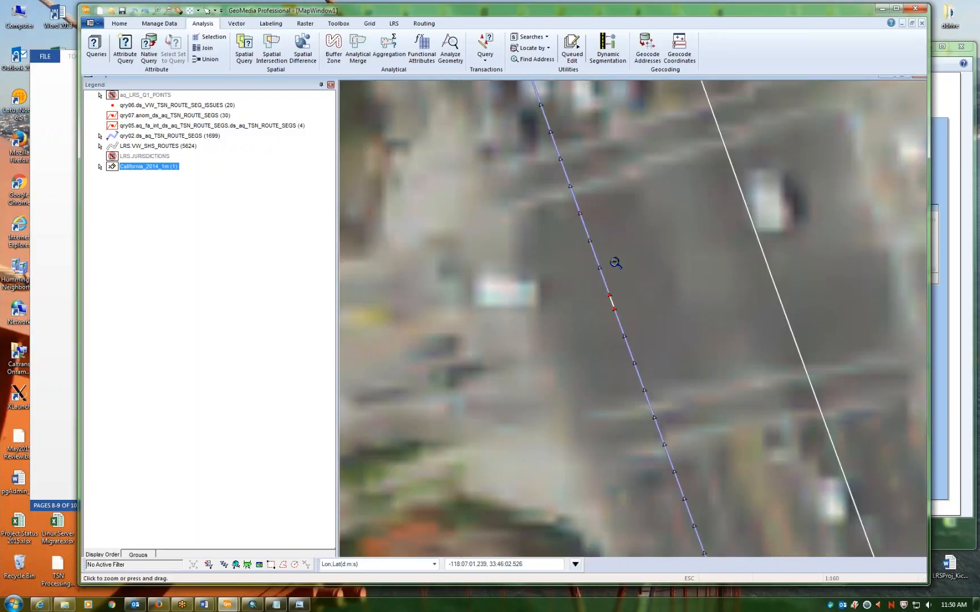
left_click_drag(615, 263, 635, 285)
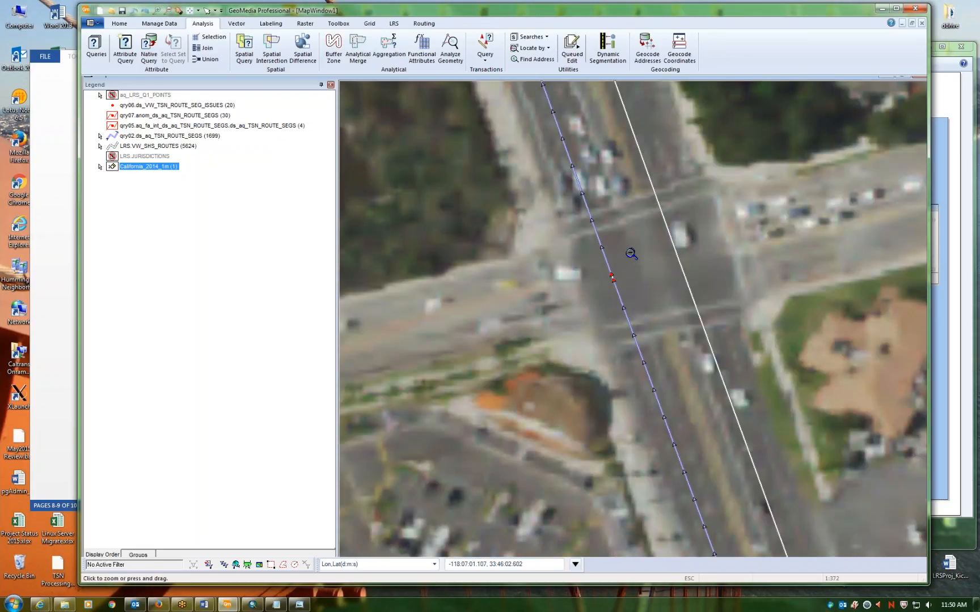
left_click_drag(630, 253, 642, 267)
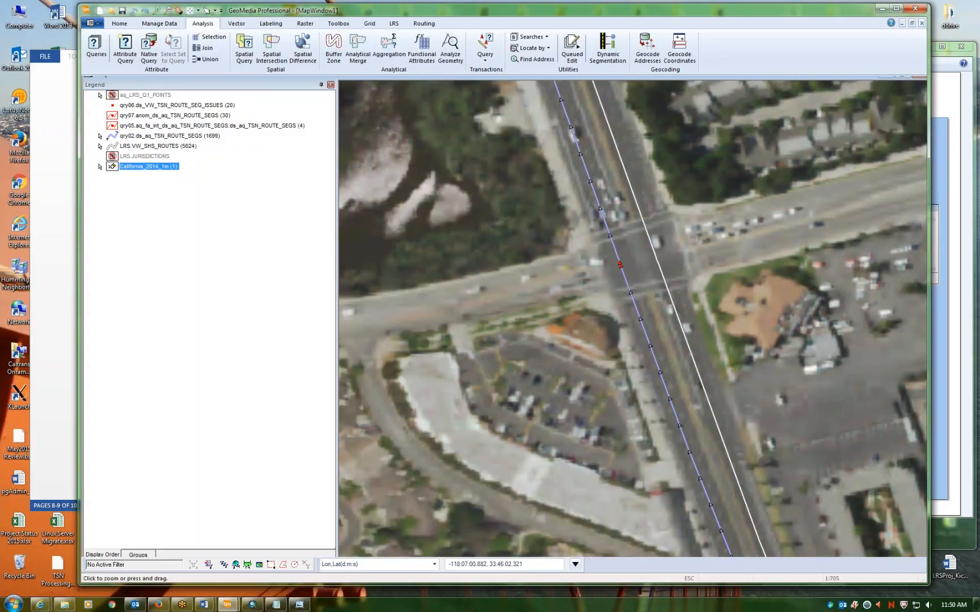
left_click(631, 257)
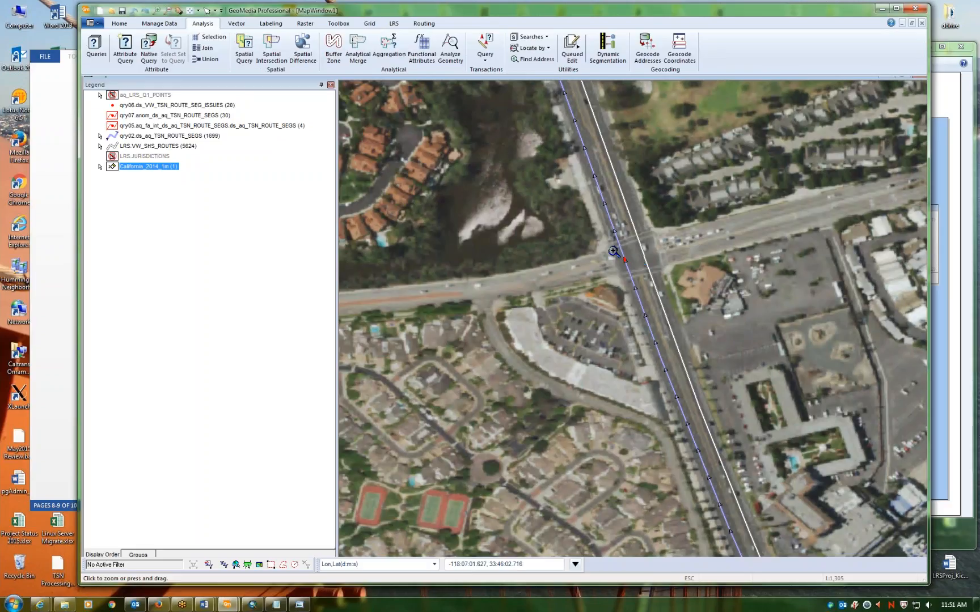
- Hide the California_2014_1m imagery and bring the gap between the two route segments into close view
right_click(158, 170)
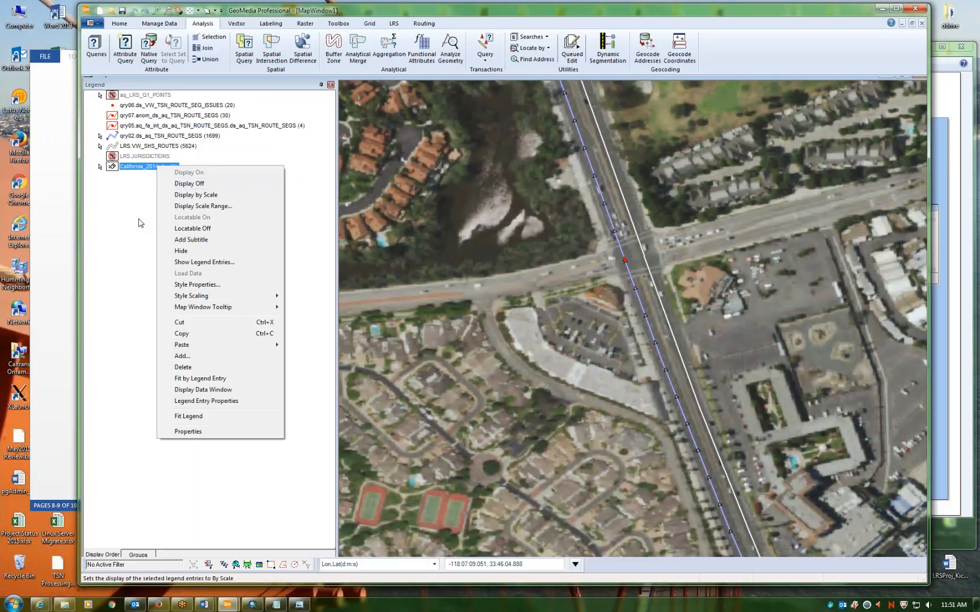
left_click(233, 183)
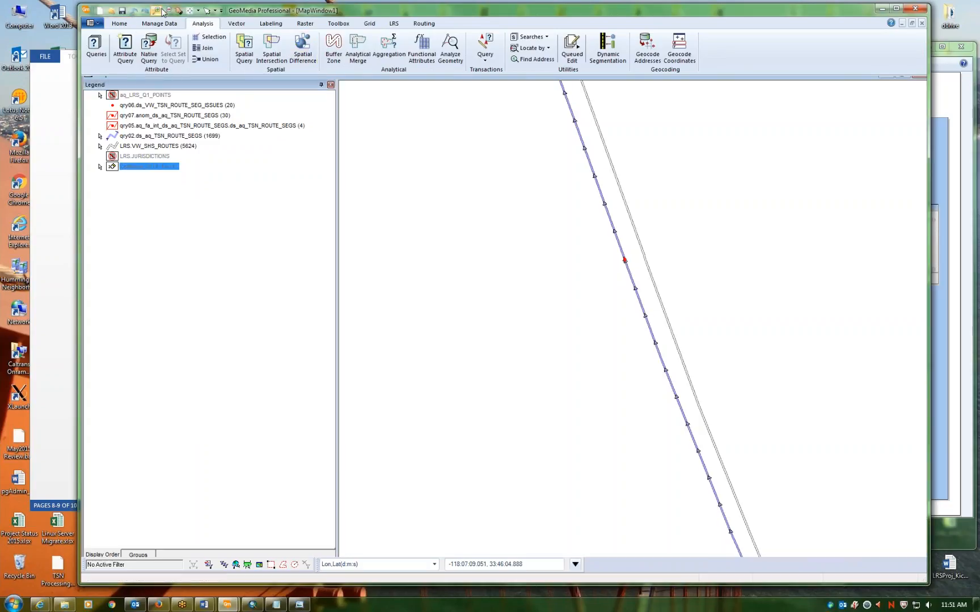
left_click(159, 10)
left_click_drag(616, 251, 638, 273)
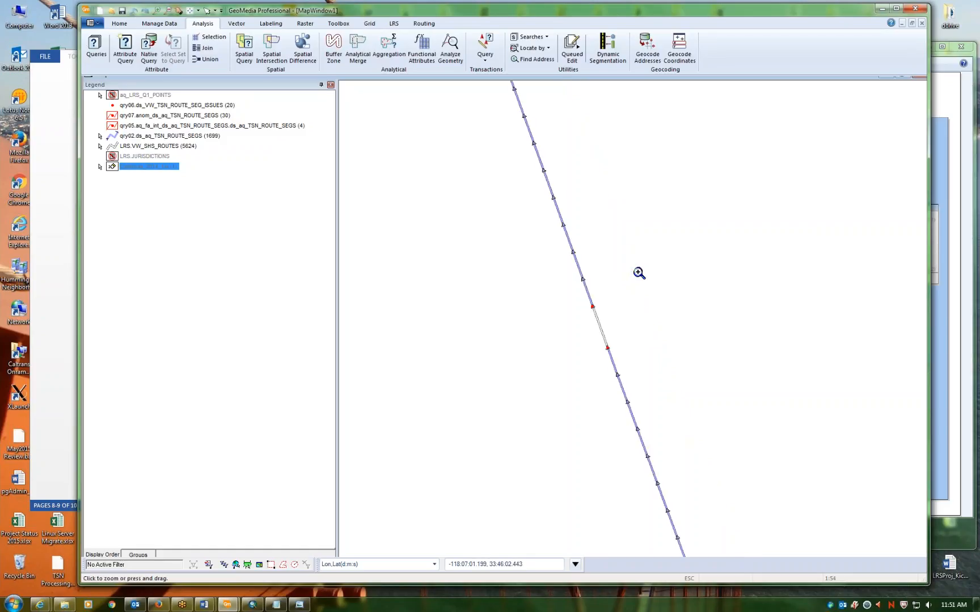
left_click_drag(525, 261, 672, 401)
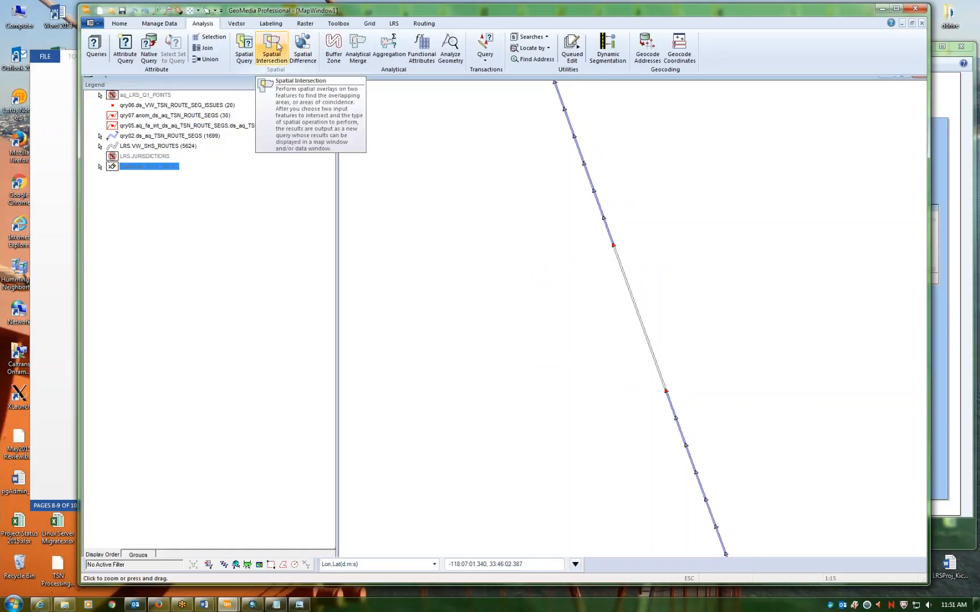
left_click(233, 217)
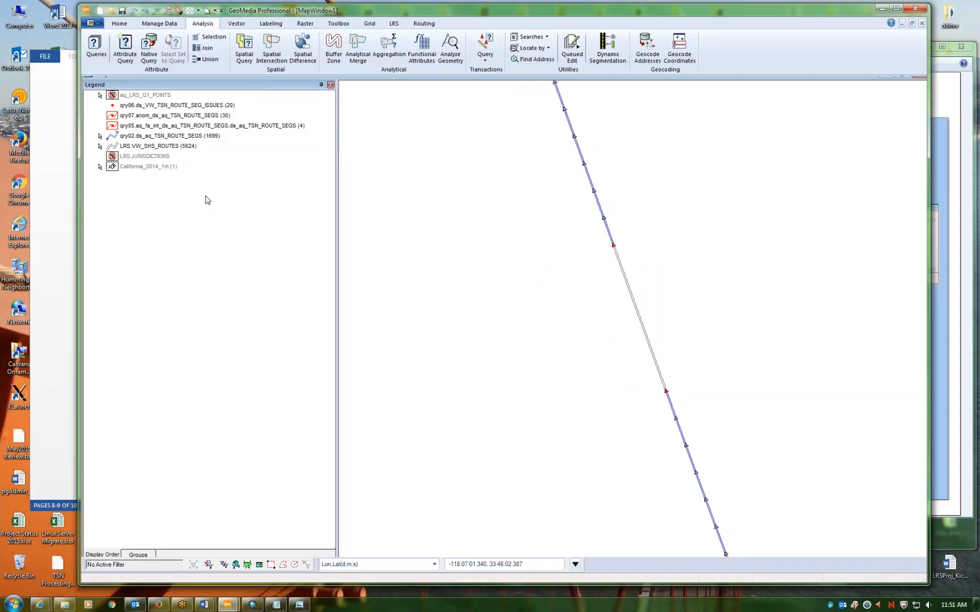
- Set AR_END_MEAS to 26.695 in the attributes of the qry02 route segment below the gap
left_click(119, 24)
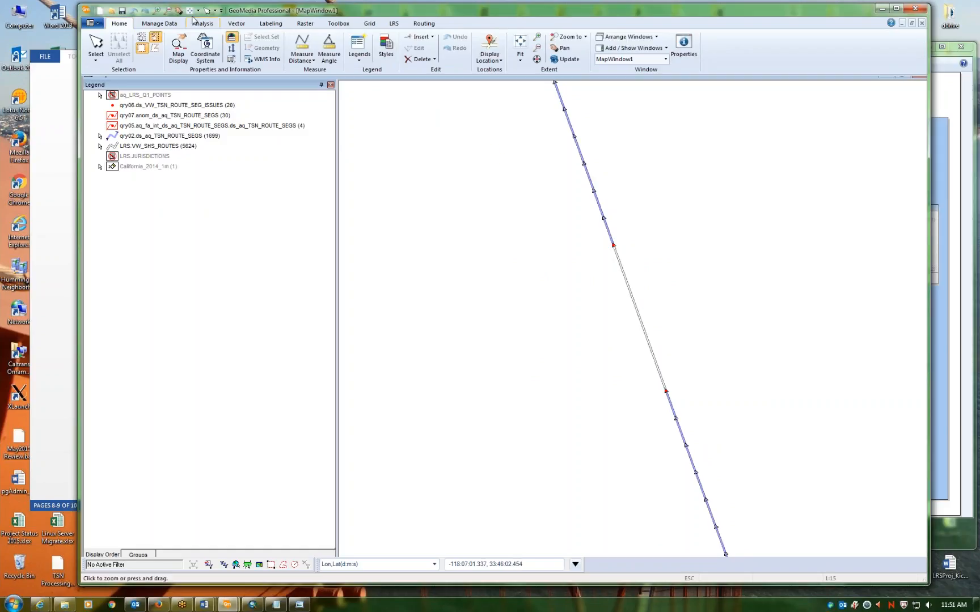
mouse_move(690, 459)
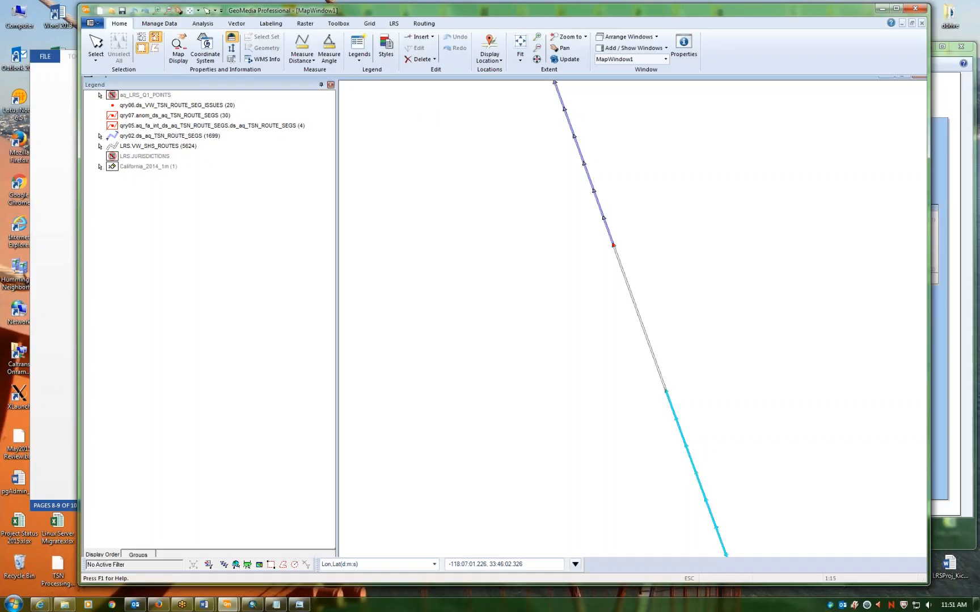
double_click(685, 452)
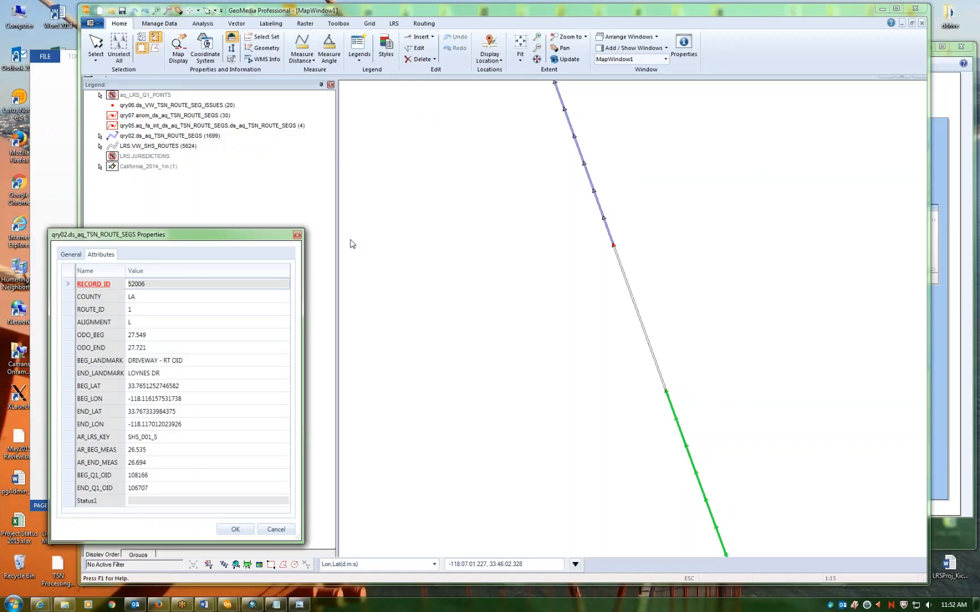
left_click_drag(257, 235, 342, 192)
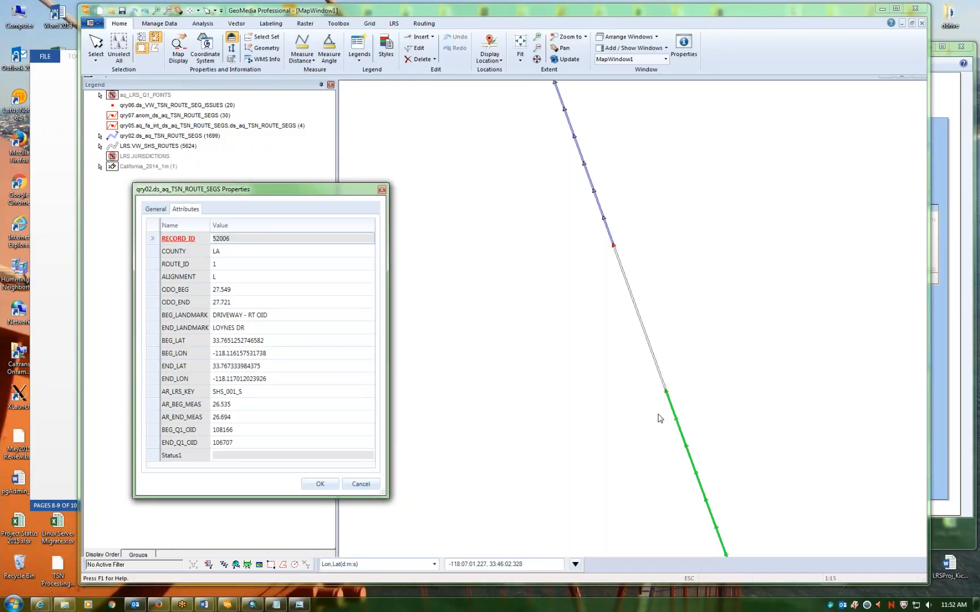
left_click(257, 420)
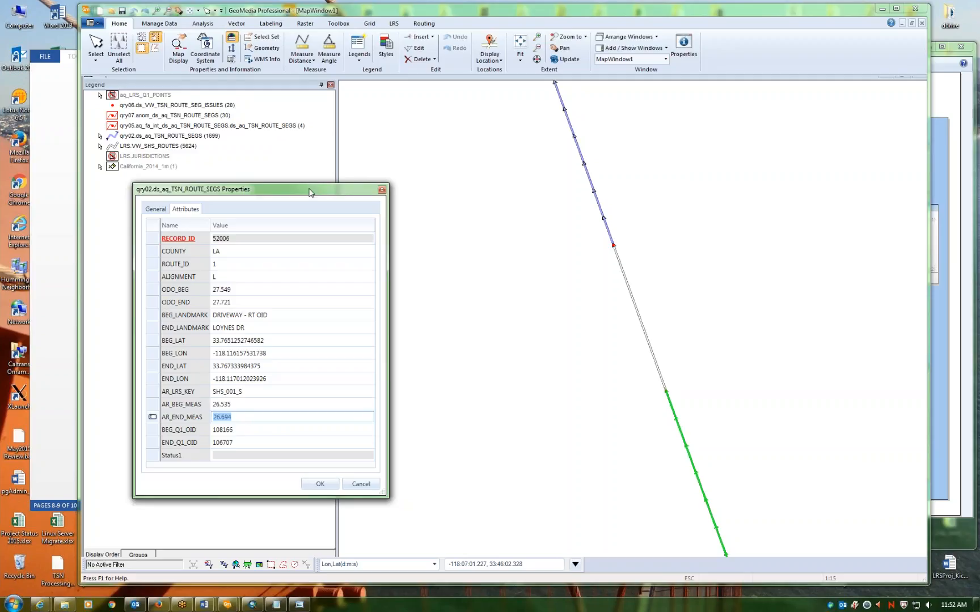
left_click_drag(309, 192, 357, 211)
left_click(293, 437)
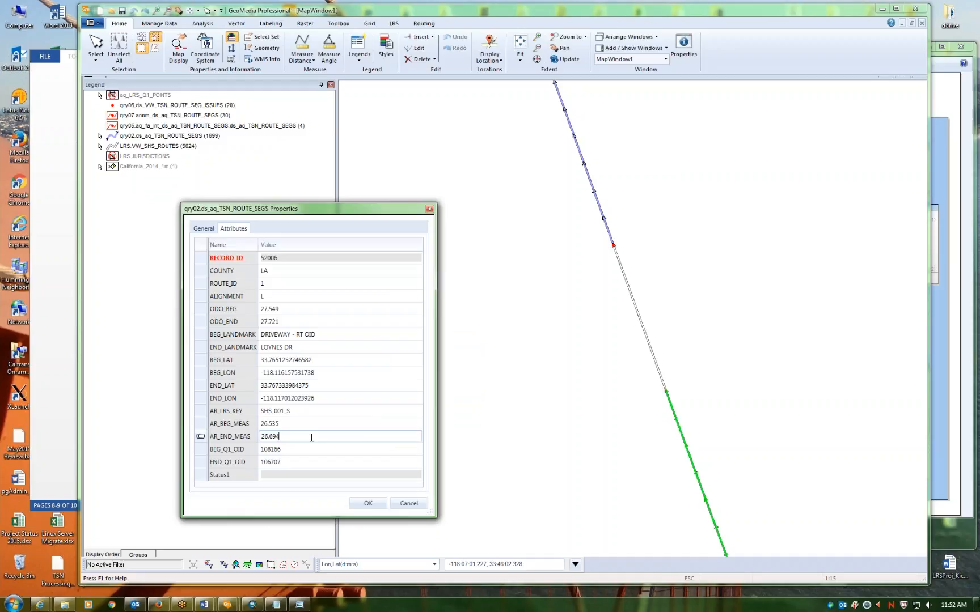
key("BackSpace")
type("5")
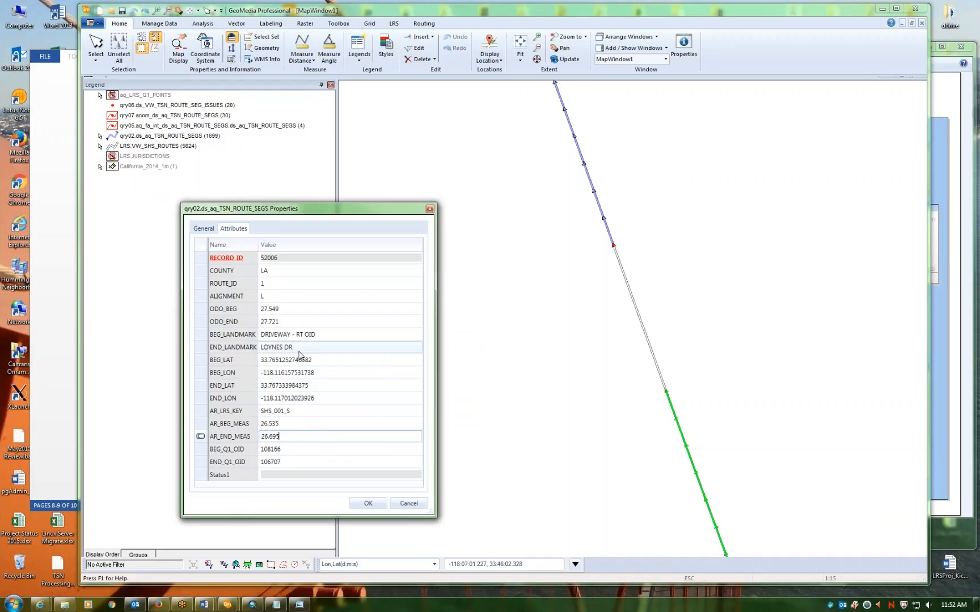
left_click(376, 506)
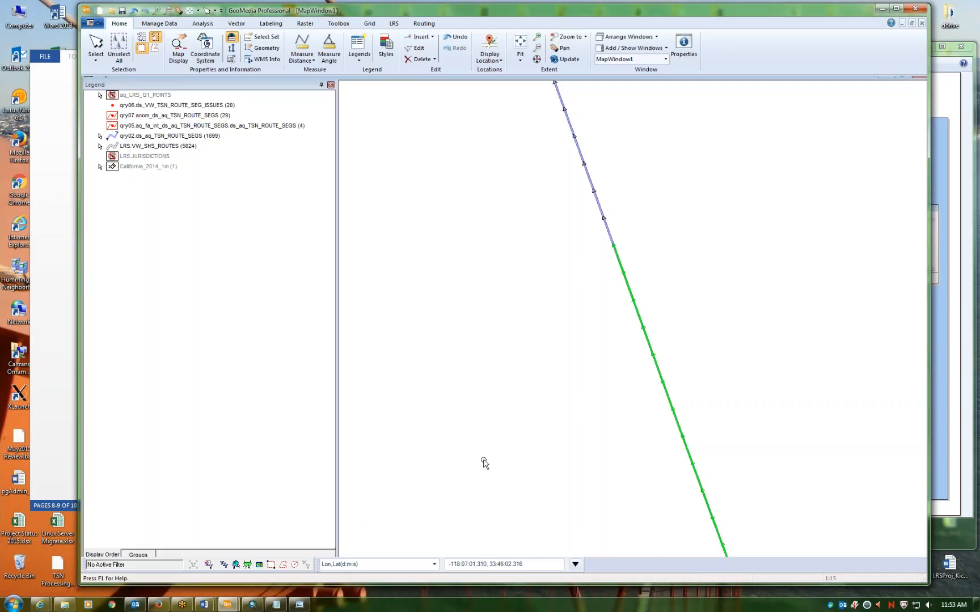
- Reopen the edited lower segment's attributes, check its AR_END_MEAS value, and close them without changes
mouse_move(645, 339)
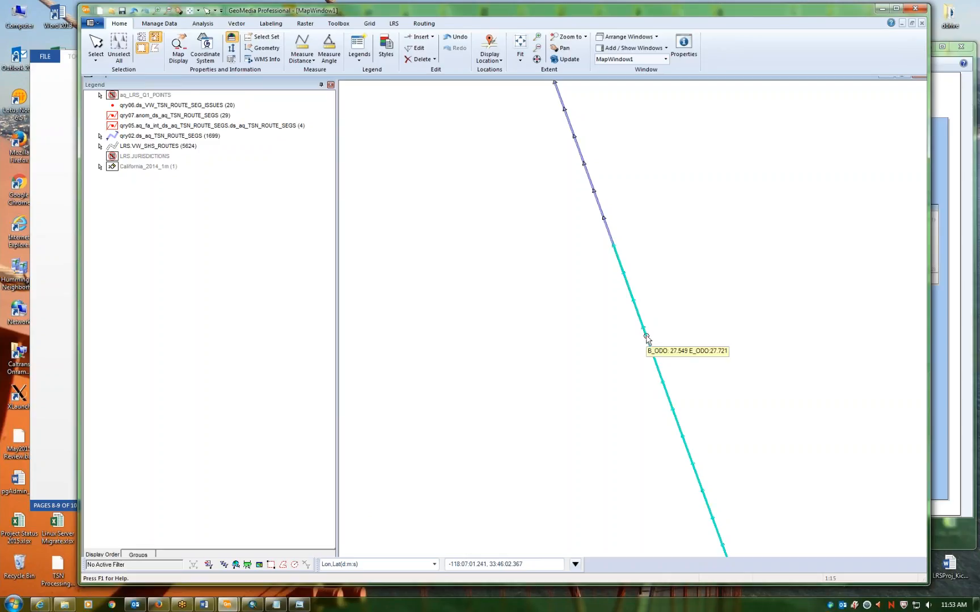
left_click(584, 359)
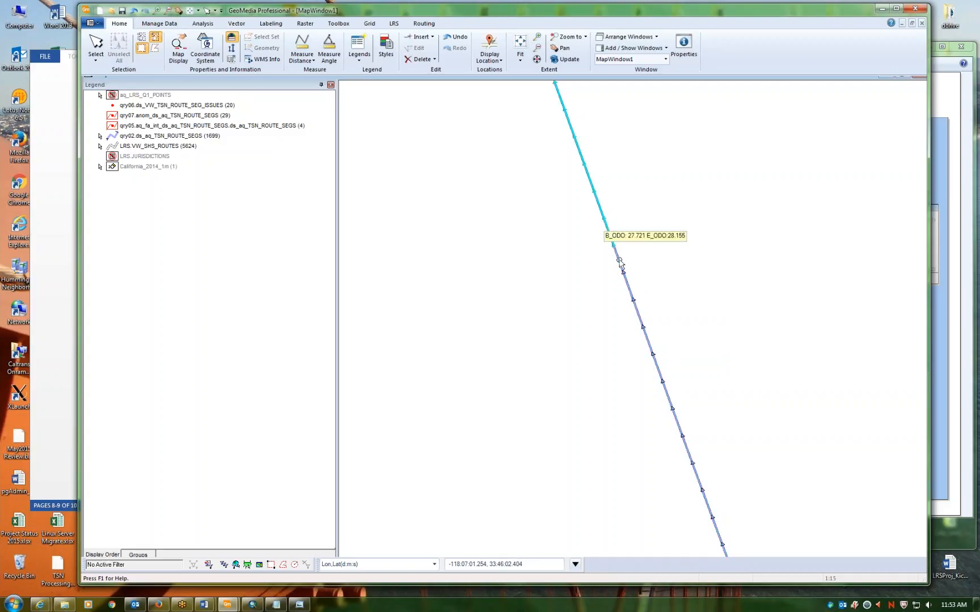
left_click(641, 318)
double_click(641, 317)
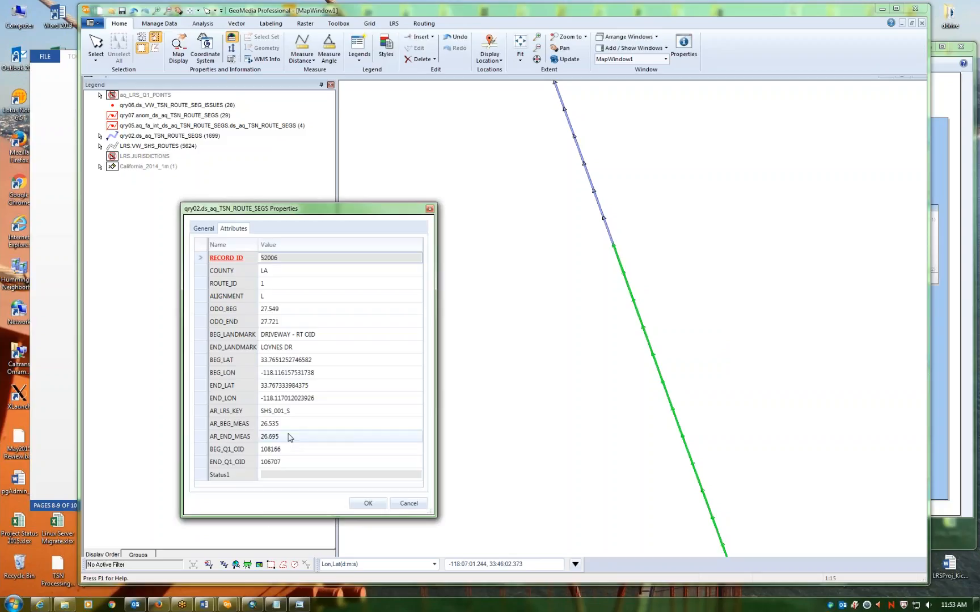
left_click(288, 436)
left_click(288, 436)
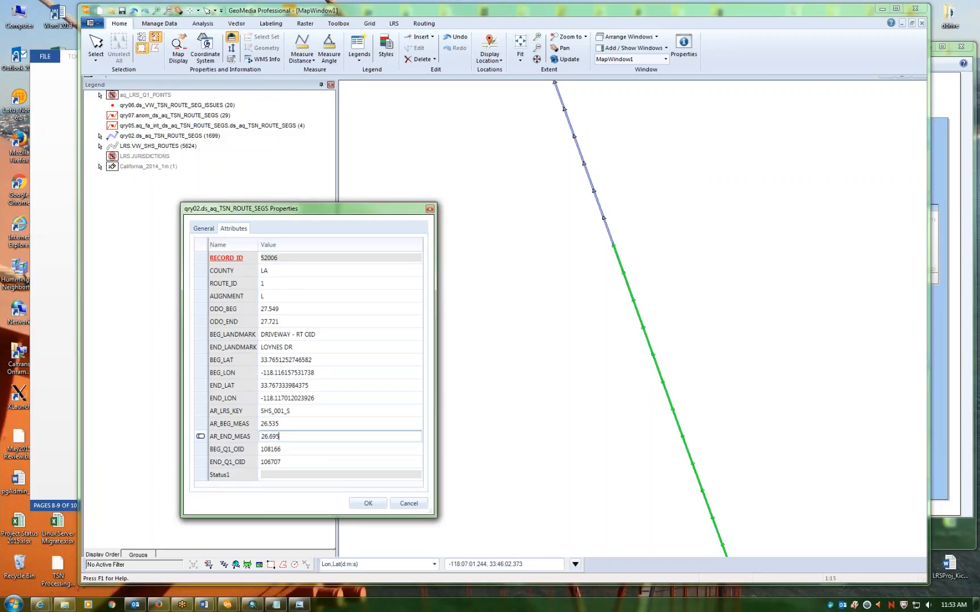
left_click(408, 504)
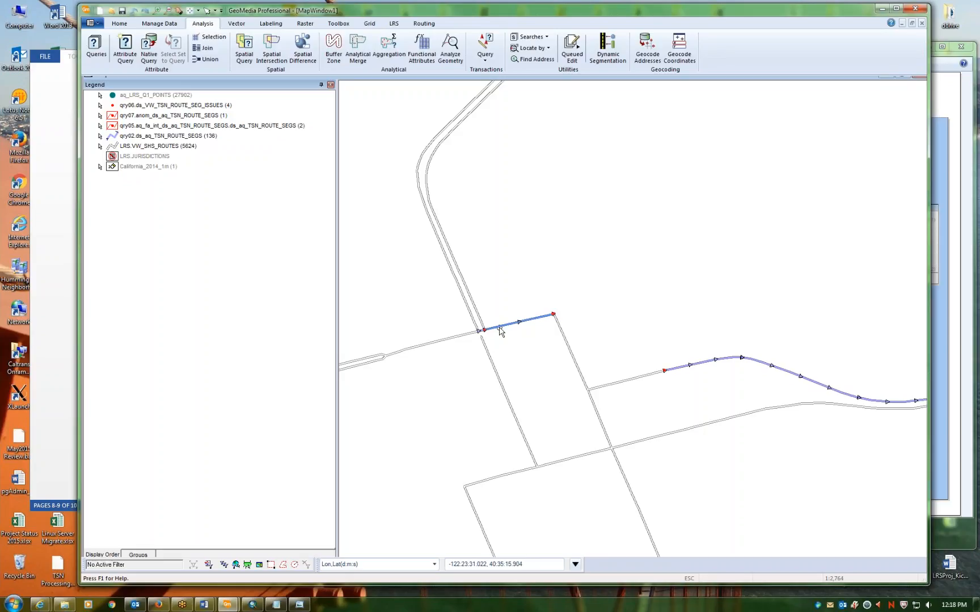
- Open a data window for the qry02.ds_aq_TSN_ROUTE_SEGS legend entry and look through its columns
left_click(119, 24)
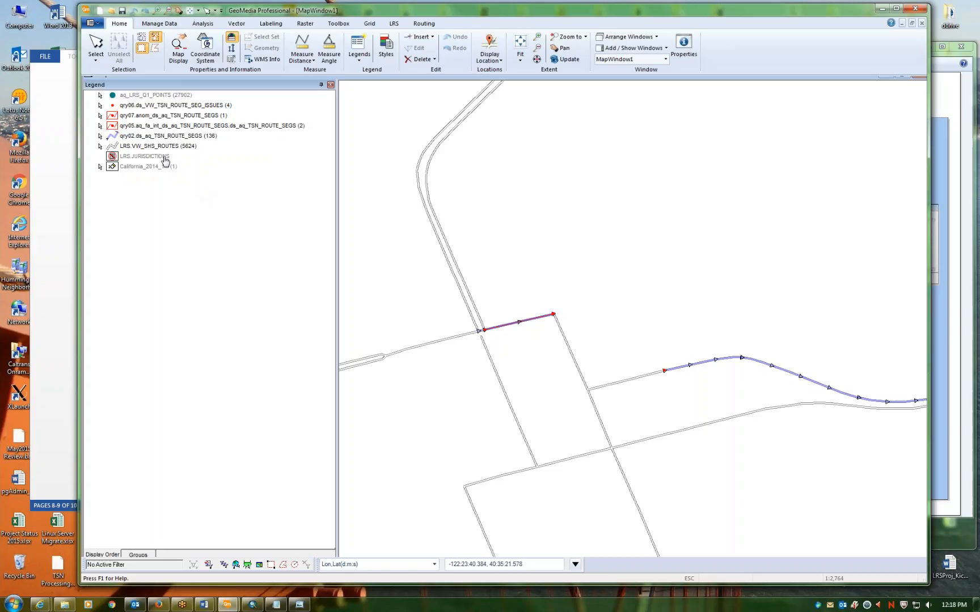
right_click(162, 139)
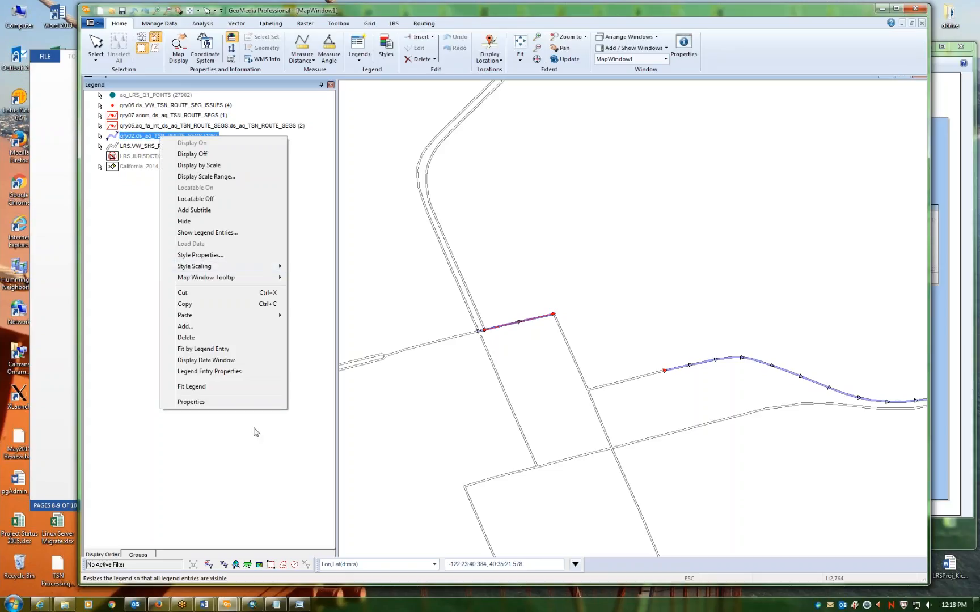
left_click(218, 360)
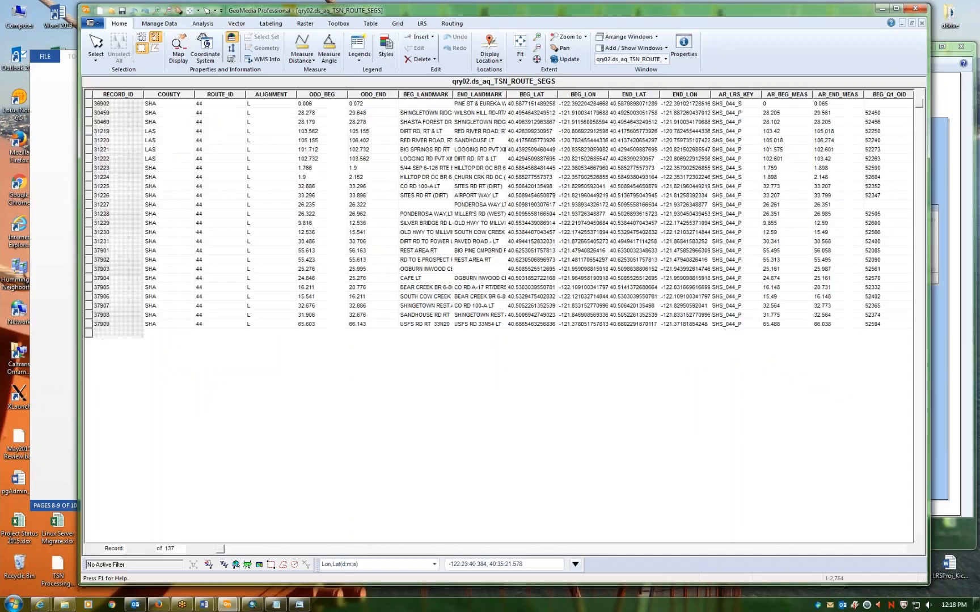
left_click(589, 550)
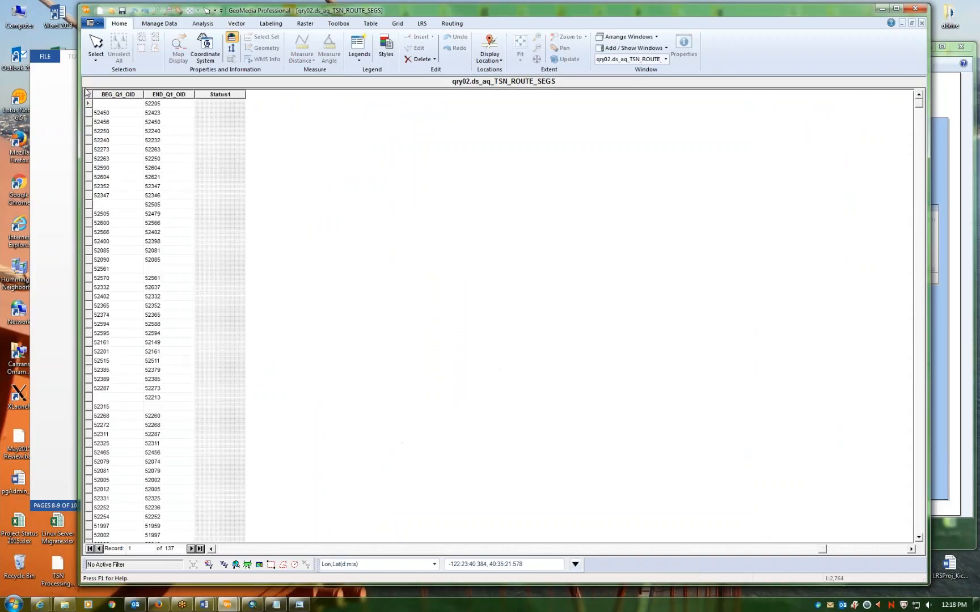
left_click(347, 548)
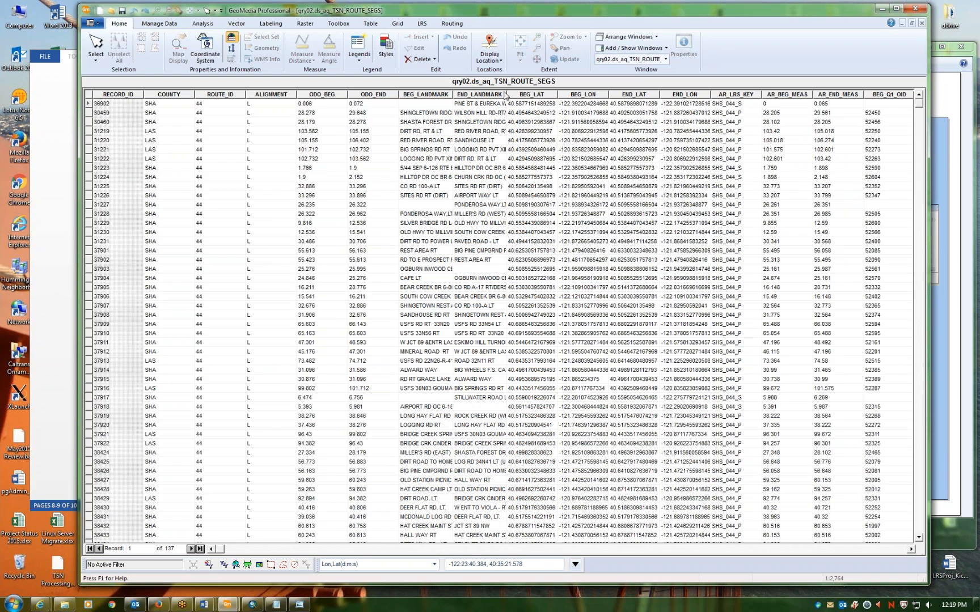
- Arrange MapWindow1 above the qry02 data window so the route segments and their records show together
left_click(912, 24)
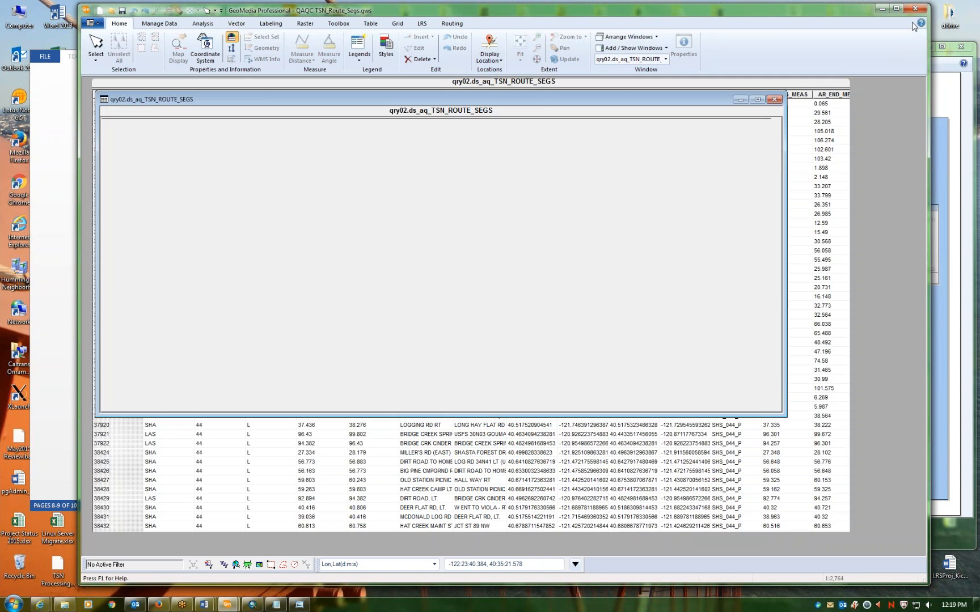
left_click_drag(543, 102, 689, 467)
left_click(354, 457)
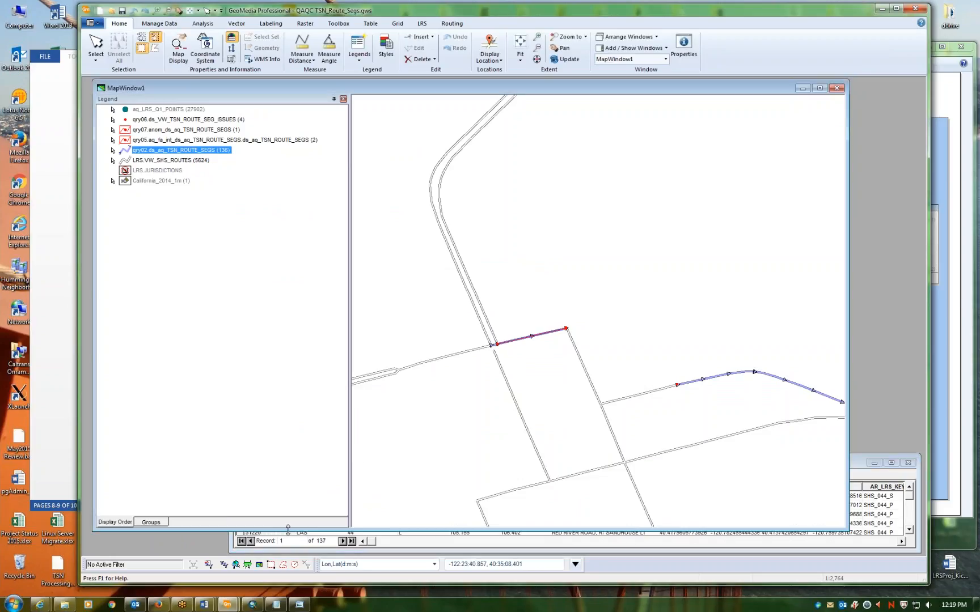
left_click_drag(288, 530, 292, 391)
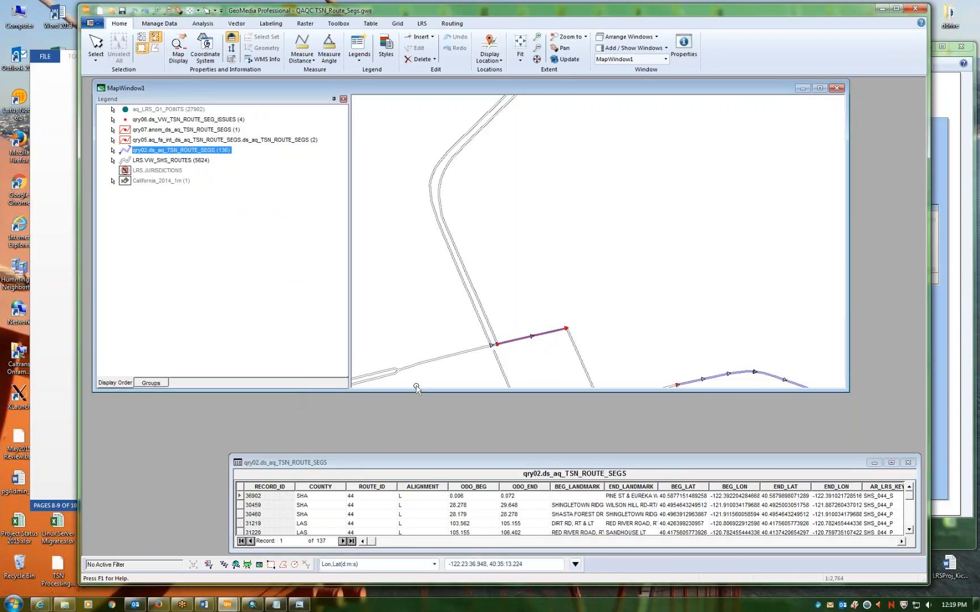
left_click_drag(411, 391, 416, 452)
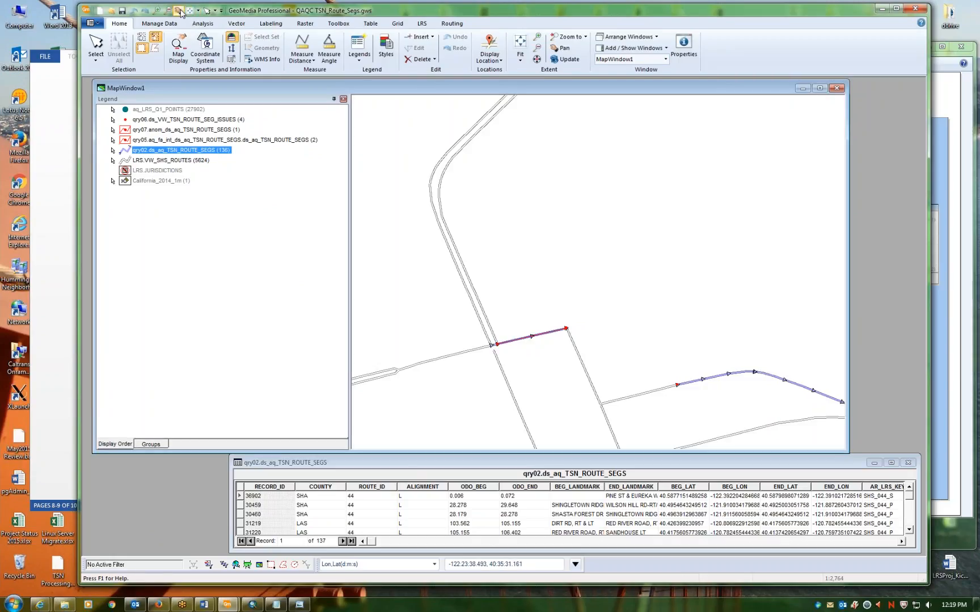
left_click_drag(554, 347, 506, 235)
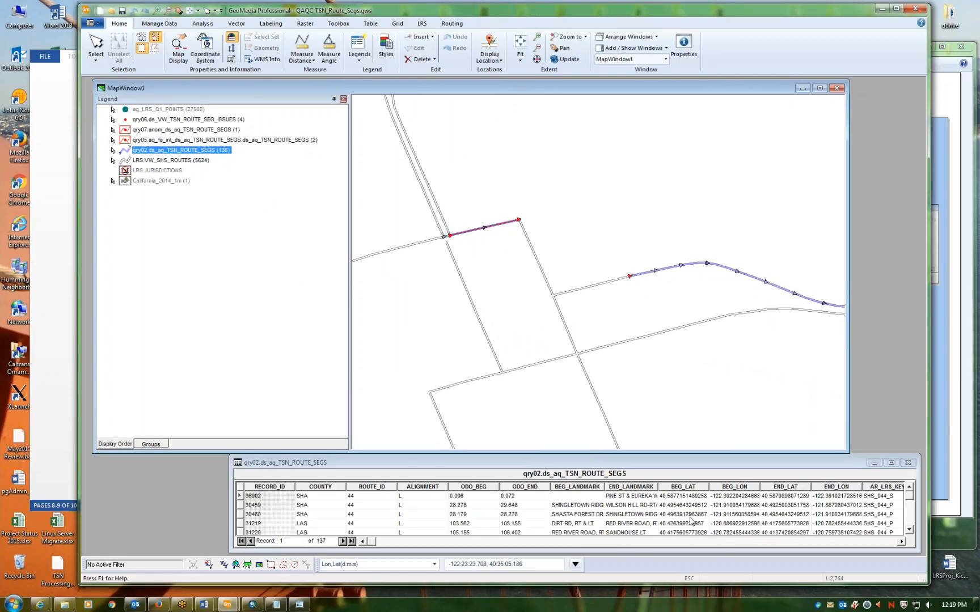
left_click(710, 455)
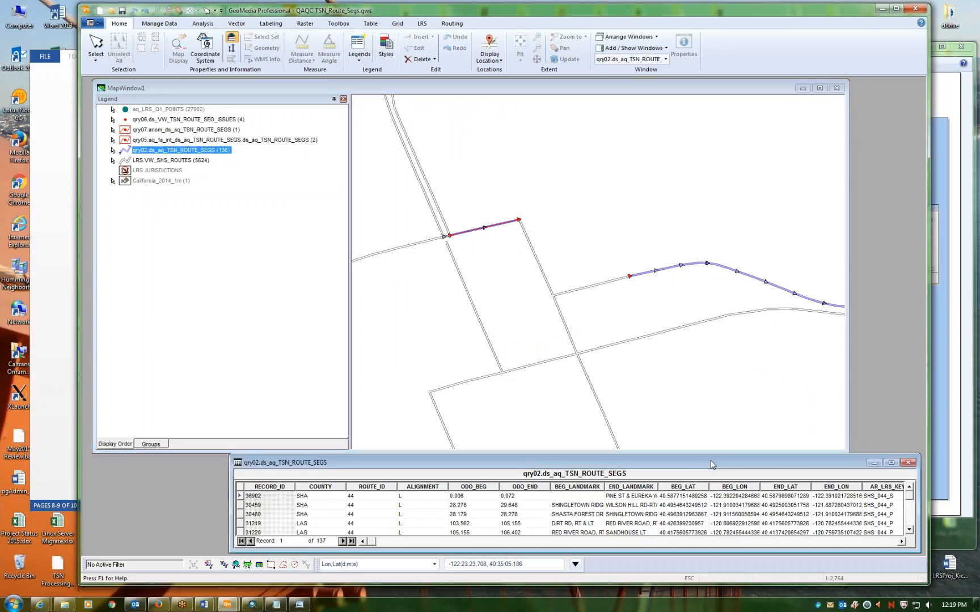
- Sort the qry02.ds_aq_TSN_ROUTE_SEGS records in ascending order by ODO_BEG
left_click(484, 488)
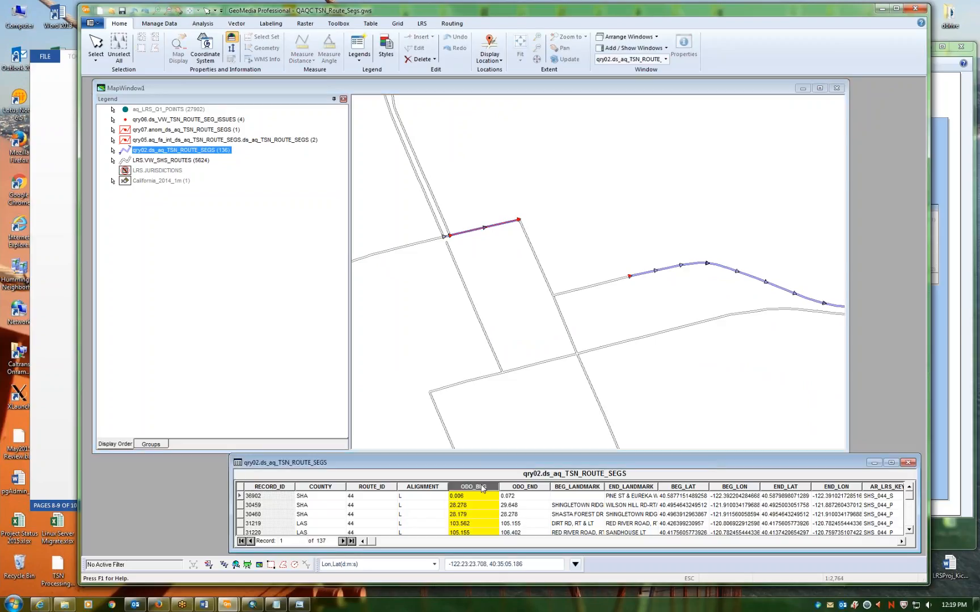
right_click(482, 489)
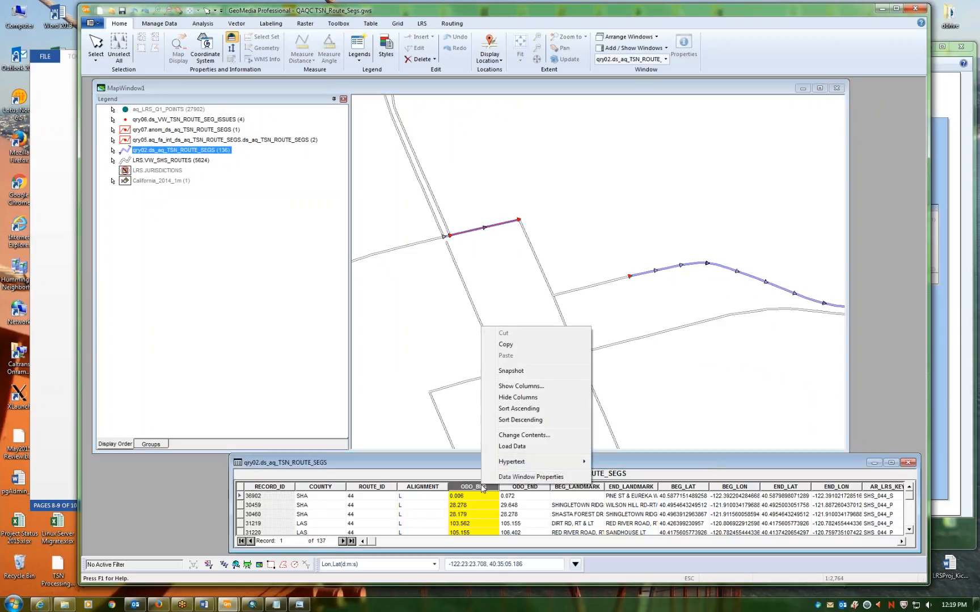
left_click(518, 409)
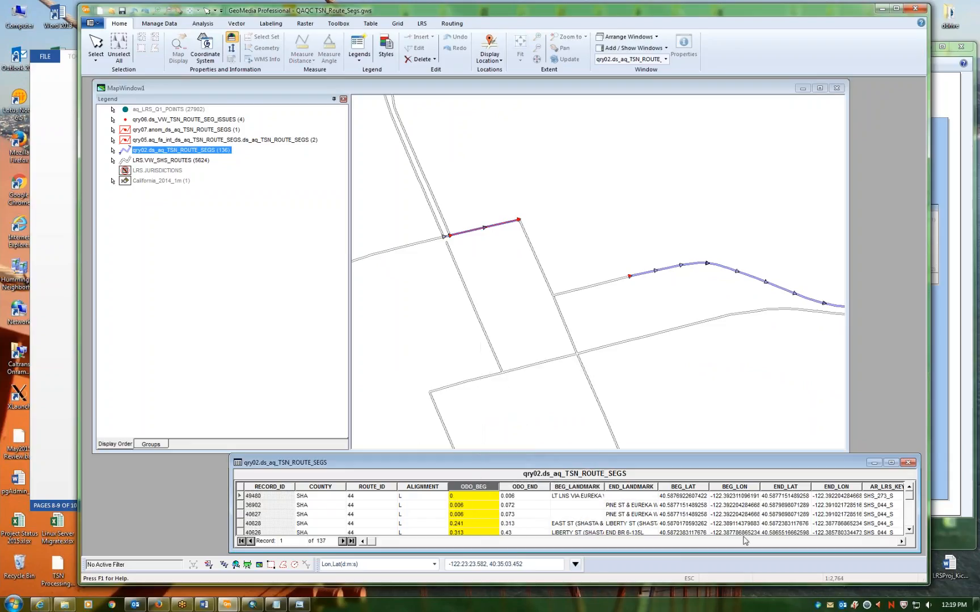
- Compare the ODO_BEG and ODO_END values of the first sorted records to check the sequence for overlaps and gaps
left_click(535, 513)
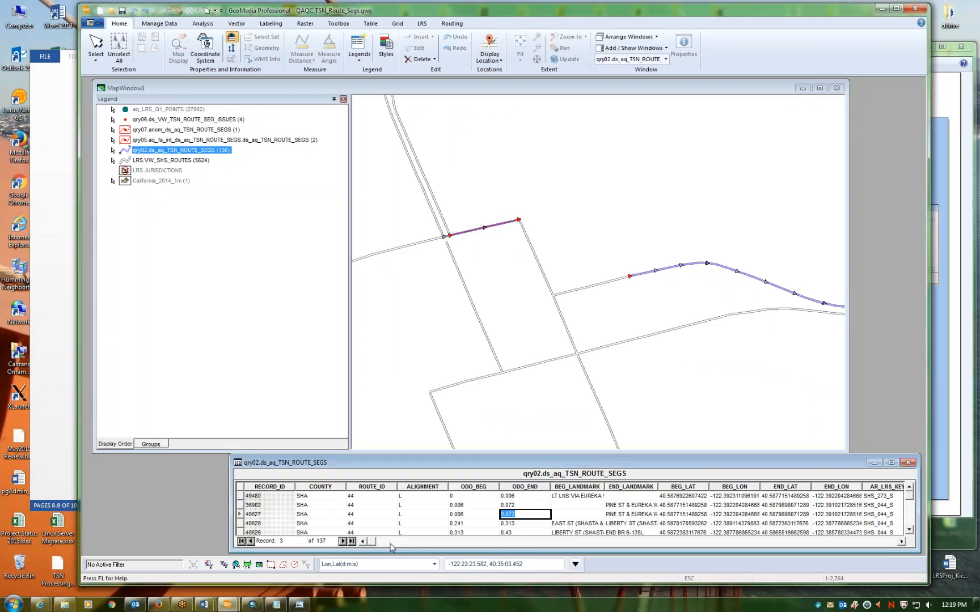
left_click(469, 498)
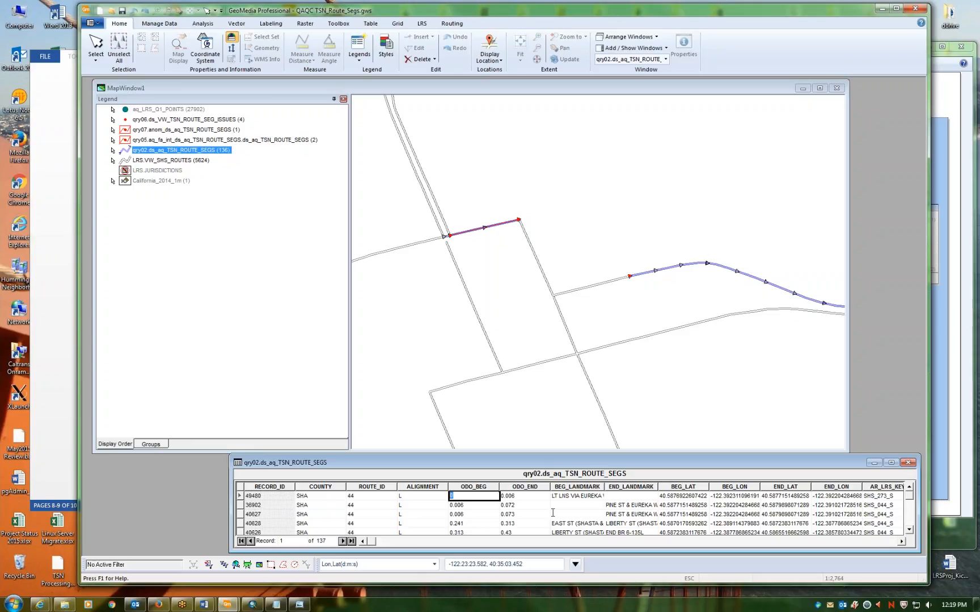
left_click(473, 515)
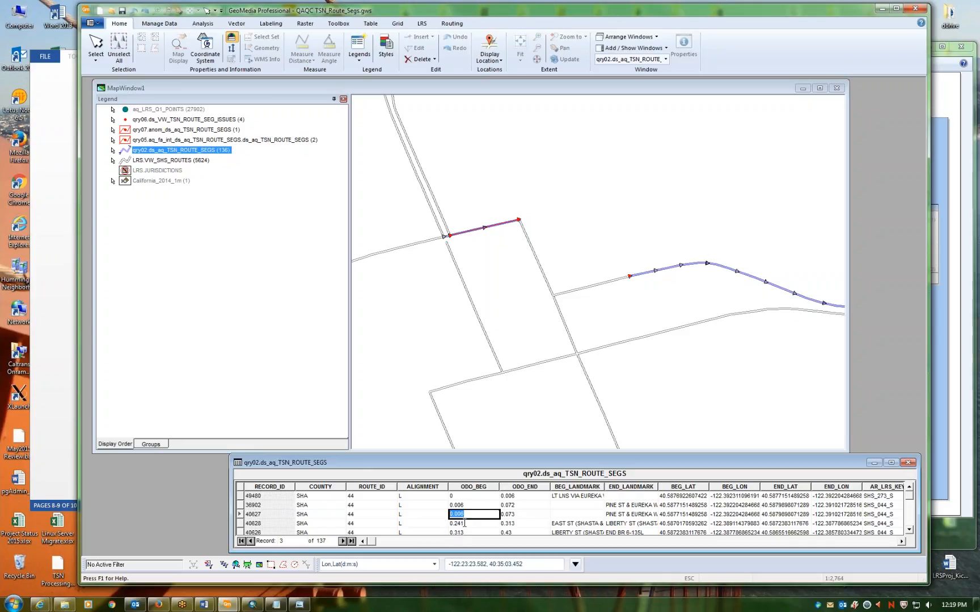
left_click(533, 505)
left_click(531, 514)
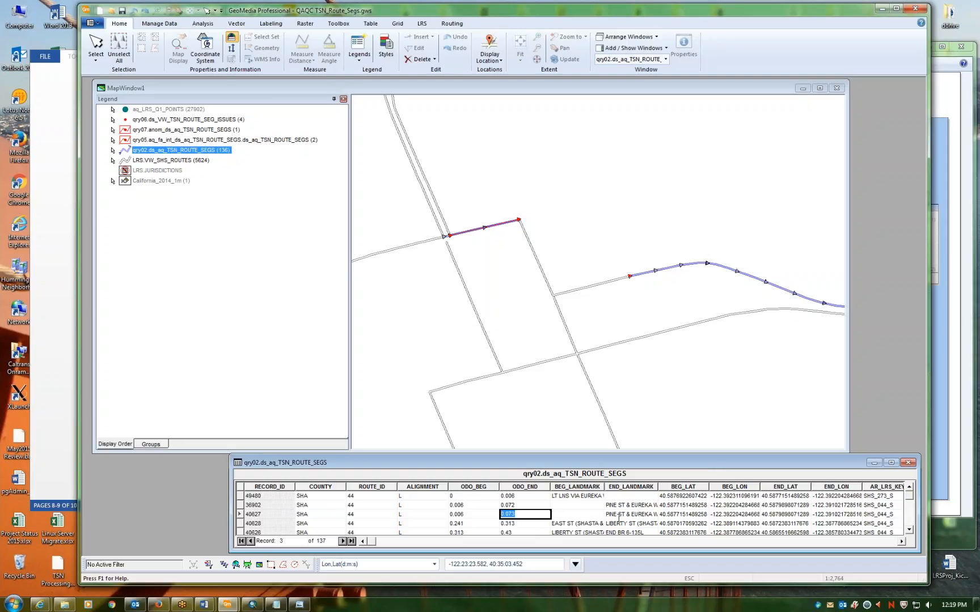
left_click(909, 530)
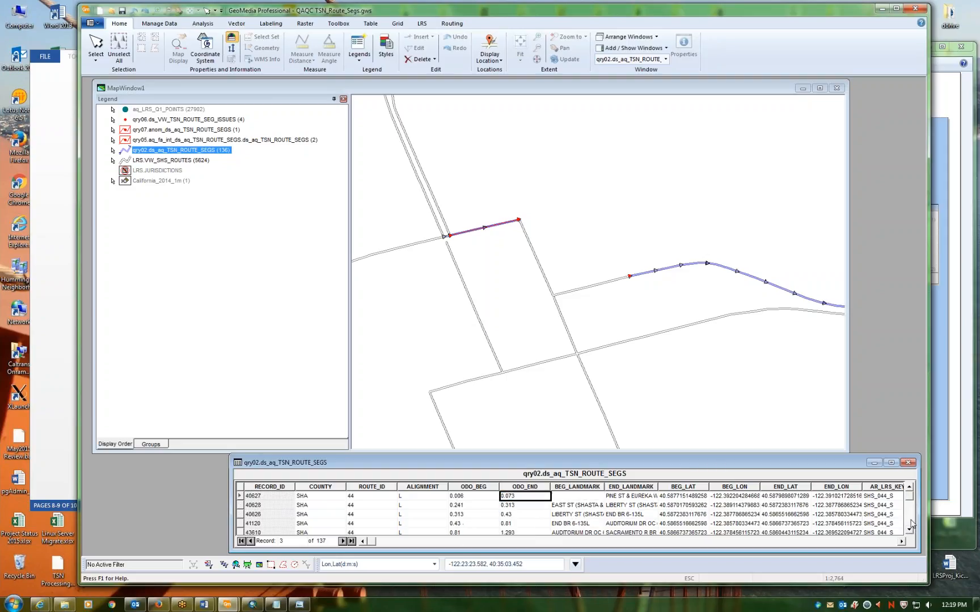
left_click(909, 487)
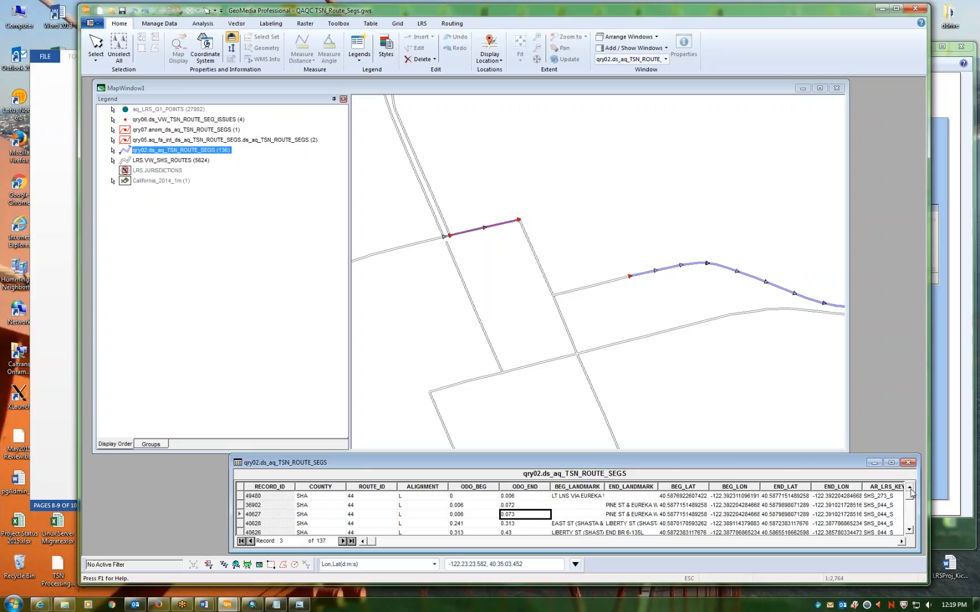
- Select records 49480, 36902, 40627 and 40628 one at a time to locate each segment on the map
left_click(241, 496)
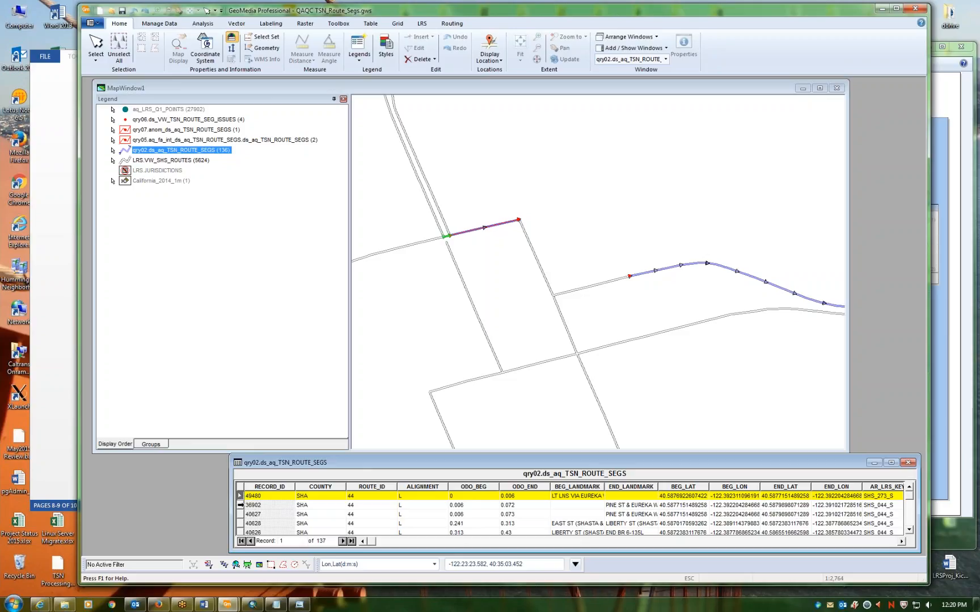
left_click(239, 505)
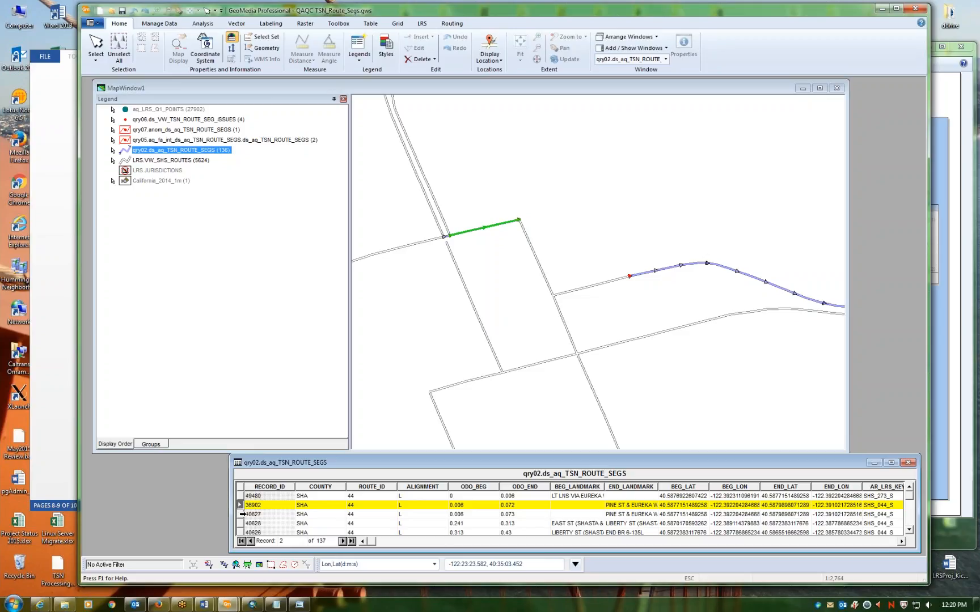
left_click(239, 514)
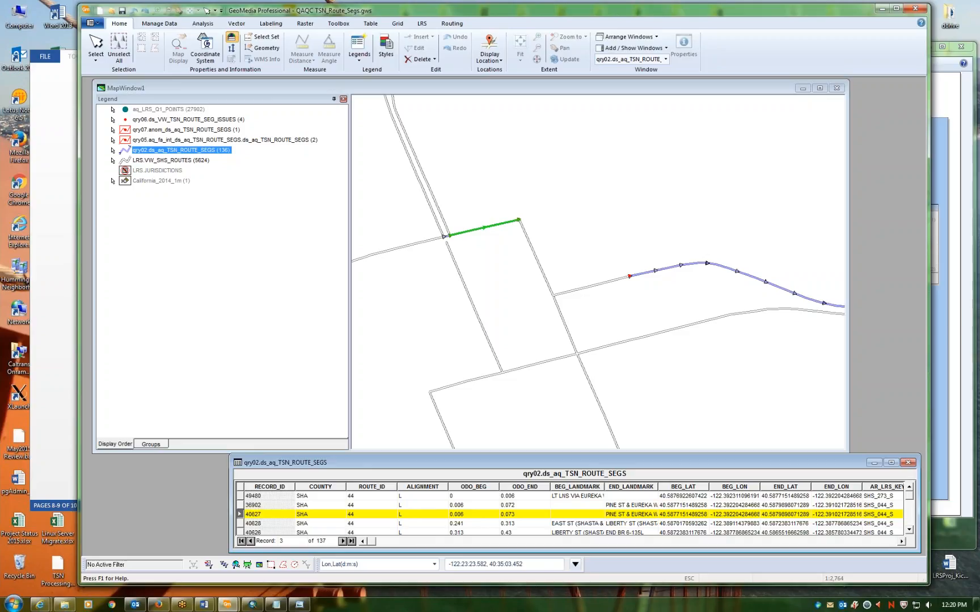
left_click(239, 523)
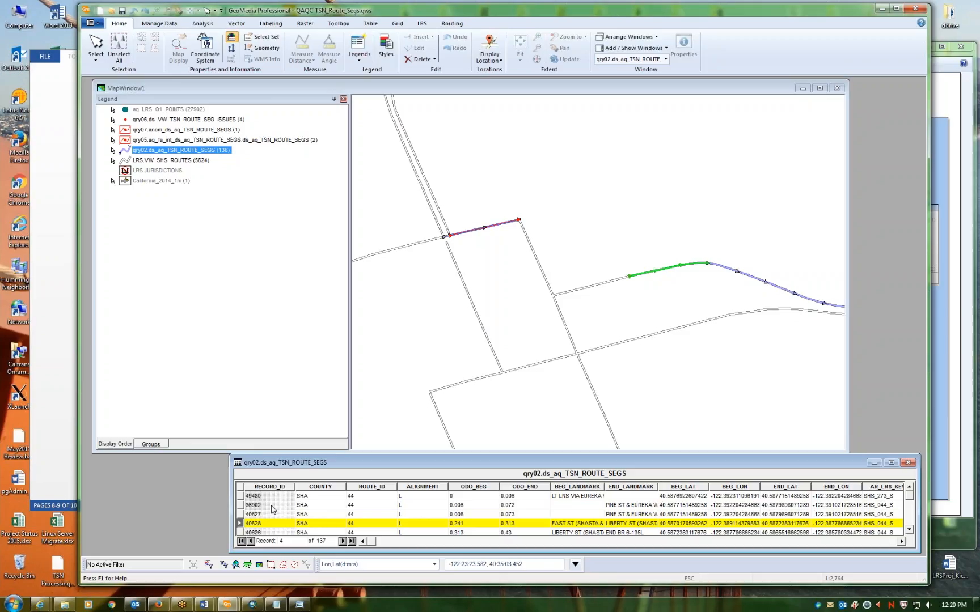
scroll(272, 509, "down", 1)
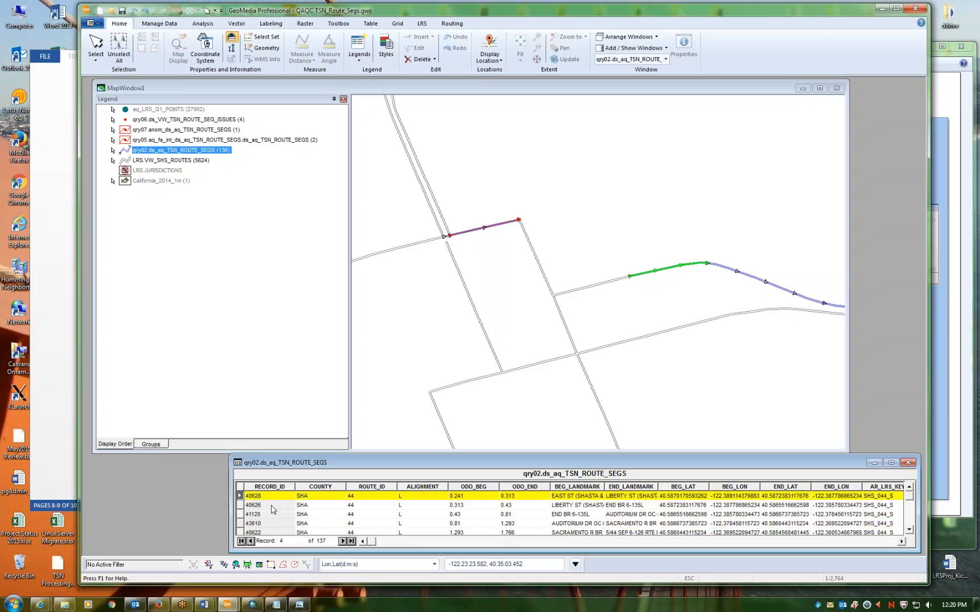
scroll(271, 509, "up", 1)
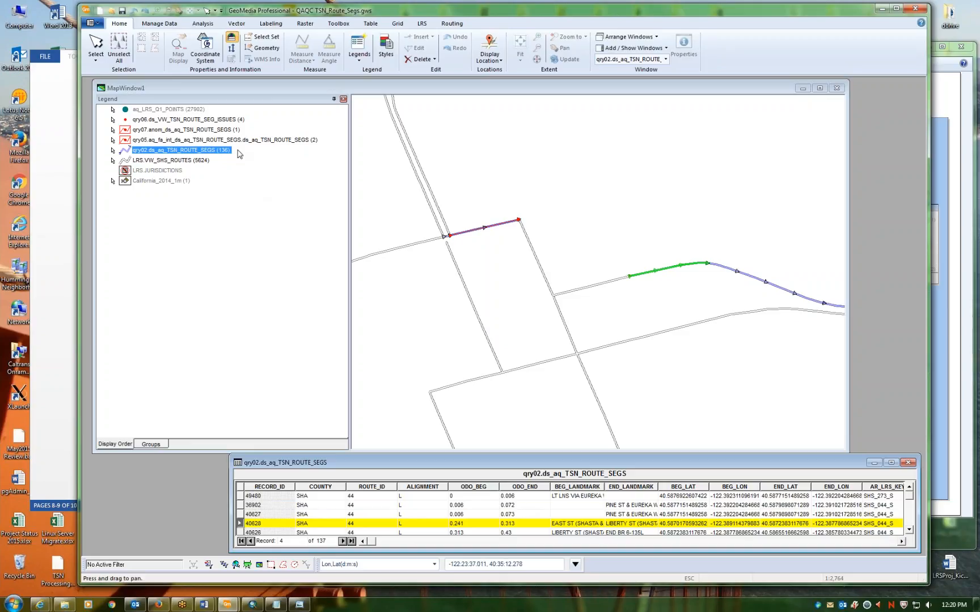
- Turn on the display of the aq_LRS_Q1_POINTS legend entry in MapWindow1
right_click(191, 109)
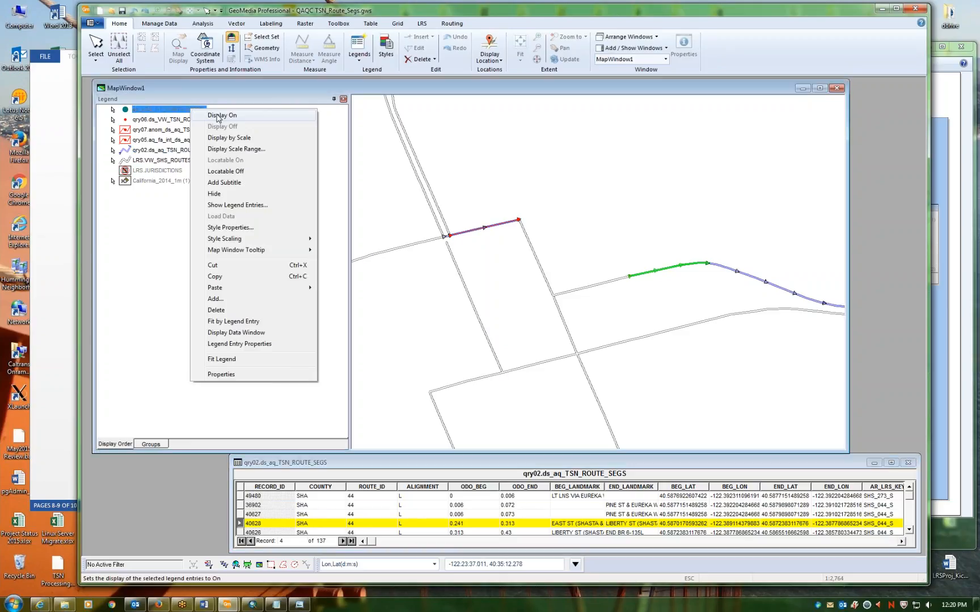
left_click(216, 116)
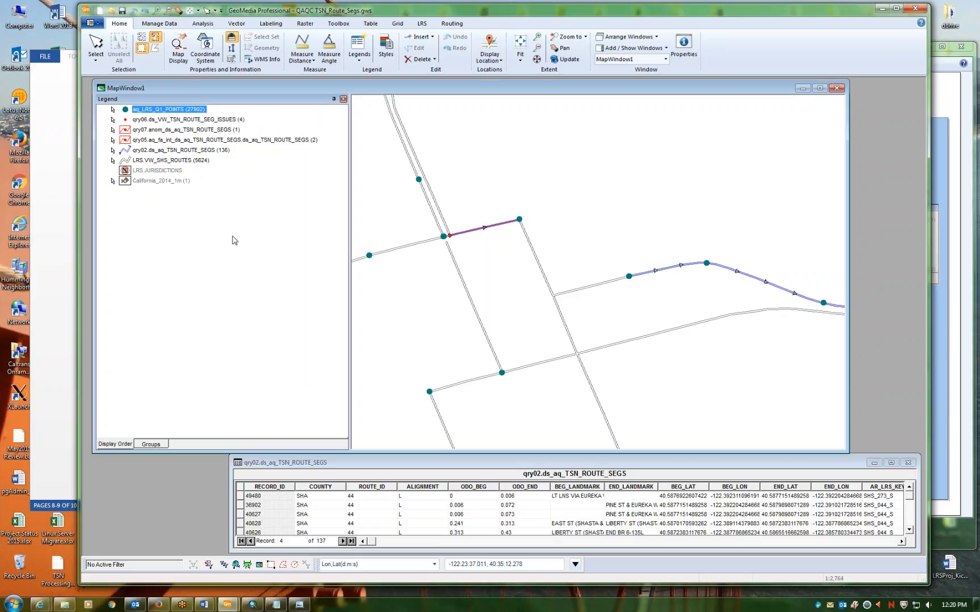
left_click(235, 276)
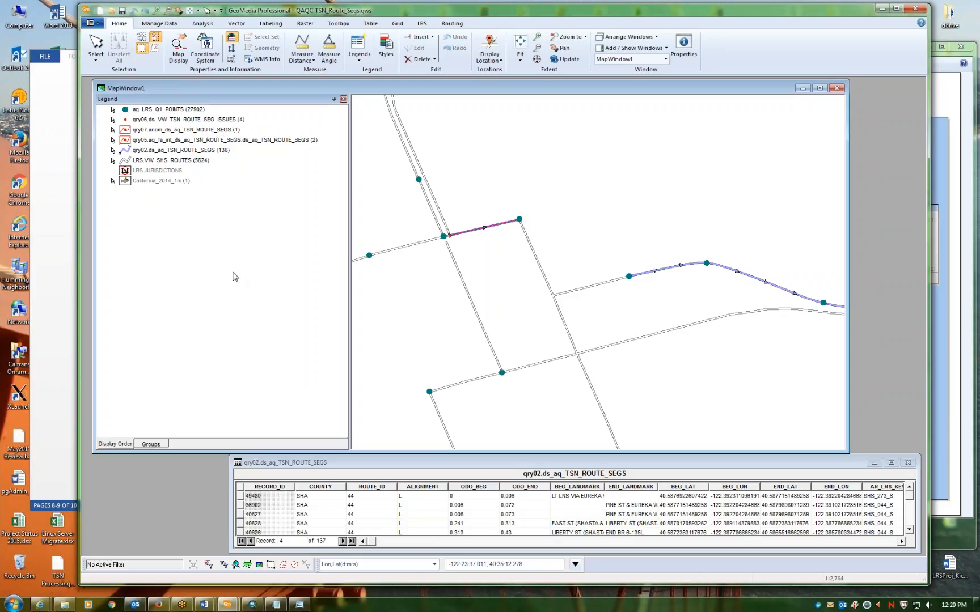
- Zoom the map to the gap between the two Route 44 segments and examine the points at its ends
left_click(516, 464)
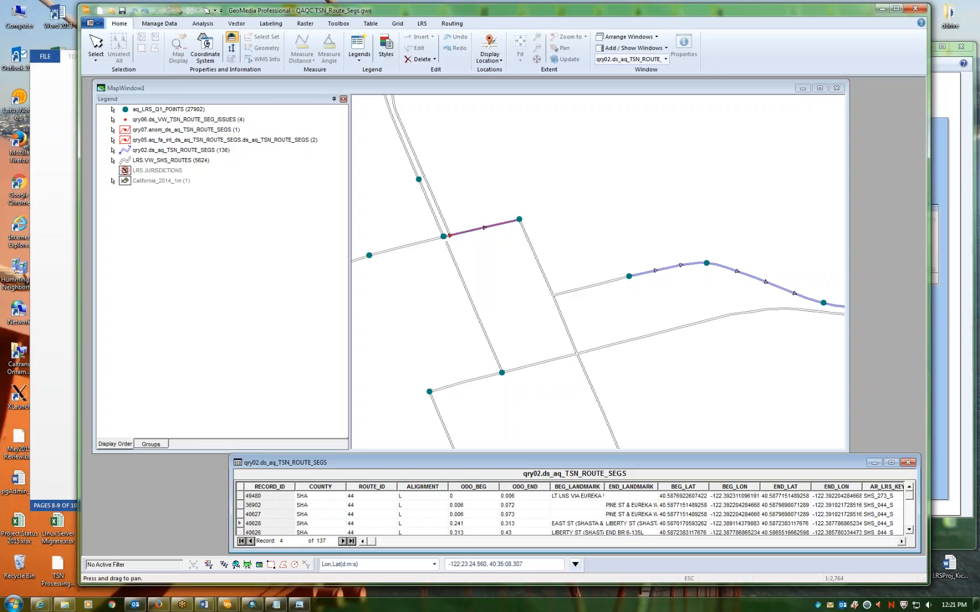
left_click(525, 288)
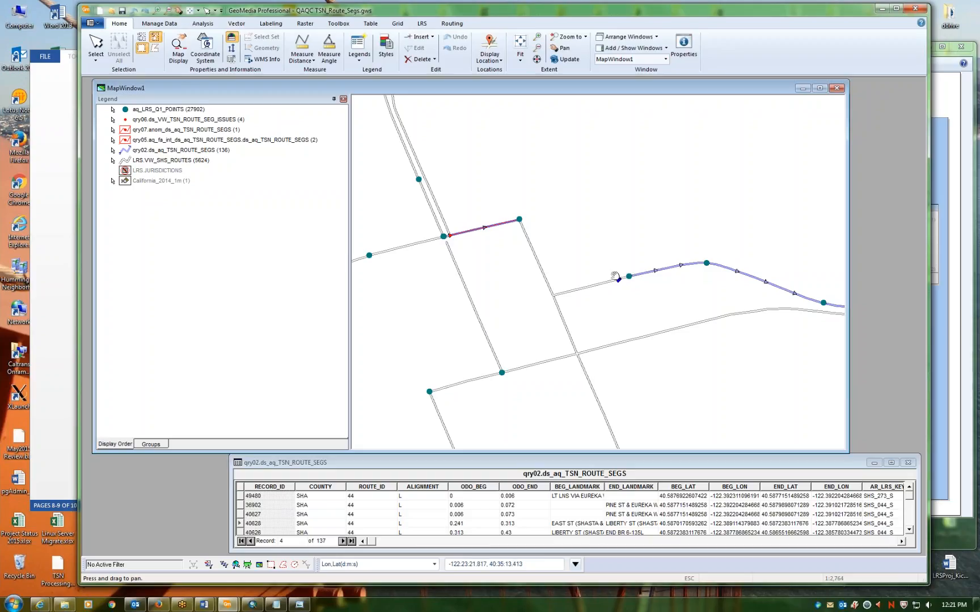
left_click(156, 11)
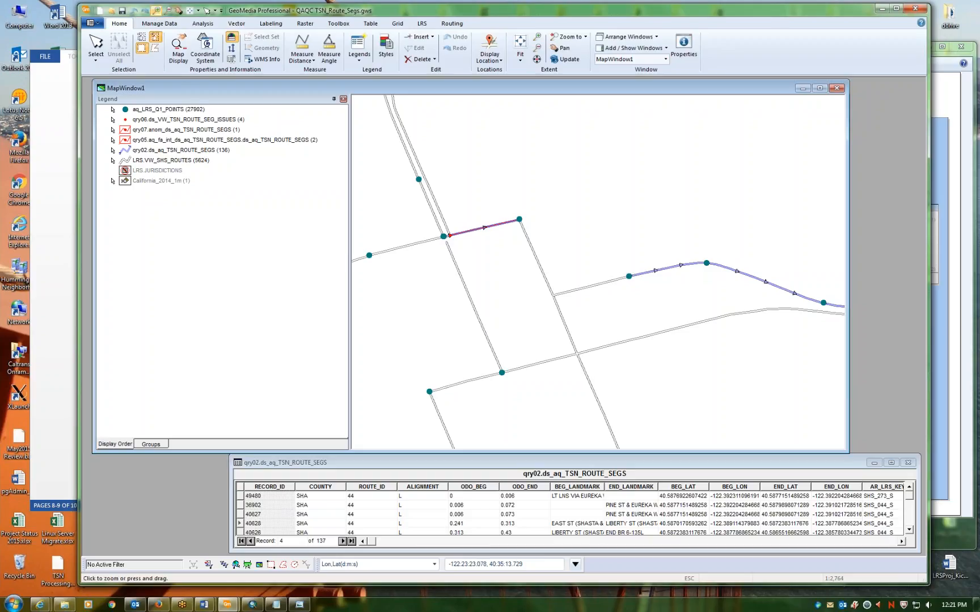
left_click_drag(491, 207, 651, 313)
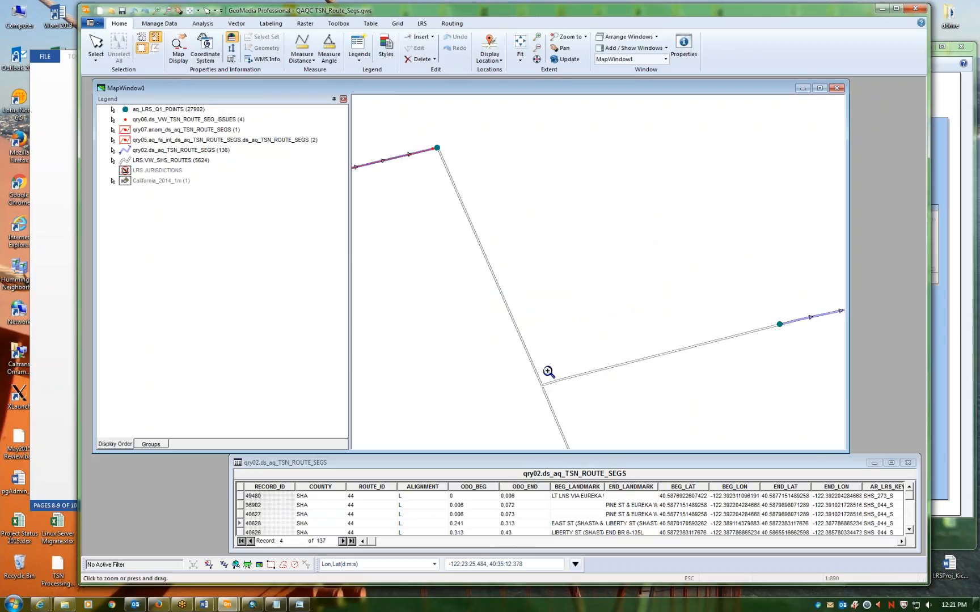
key("Escape")
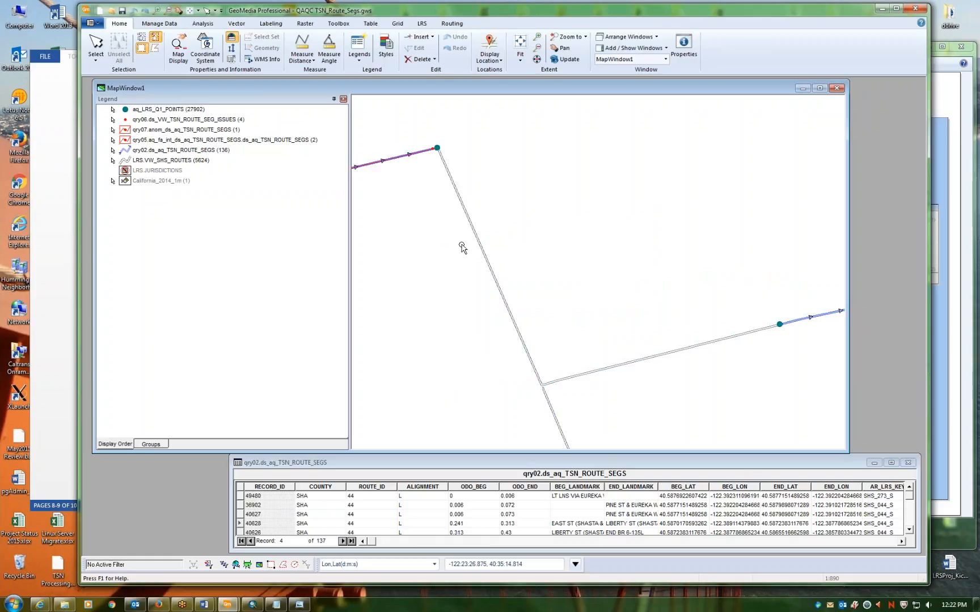
- Zoom out around the gap and inspect the surrounding routes and the LRS point at the flagged segment's start
left_click(164, 10)
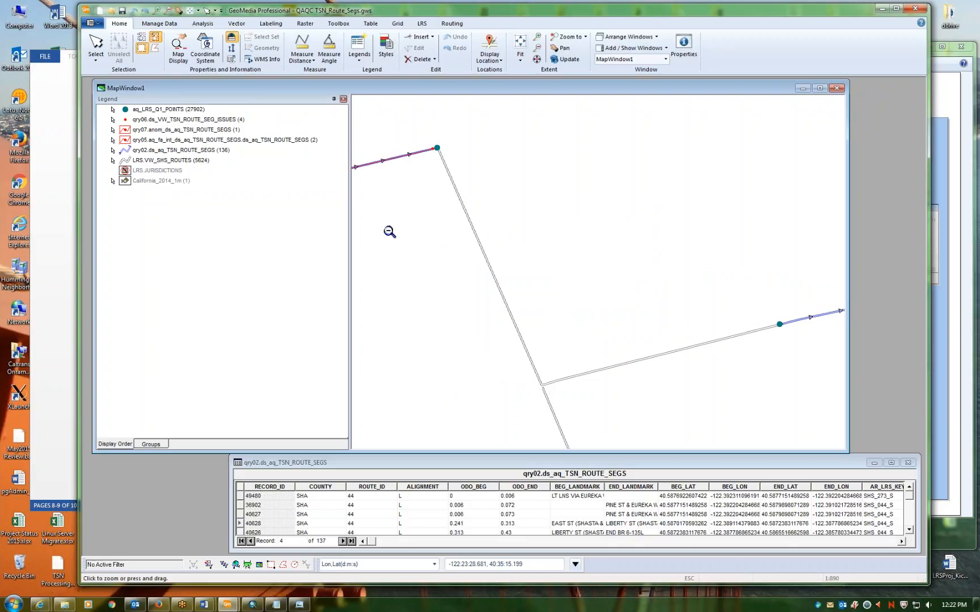
left_click(417, 273)
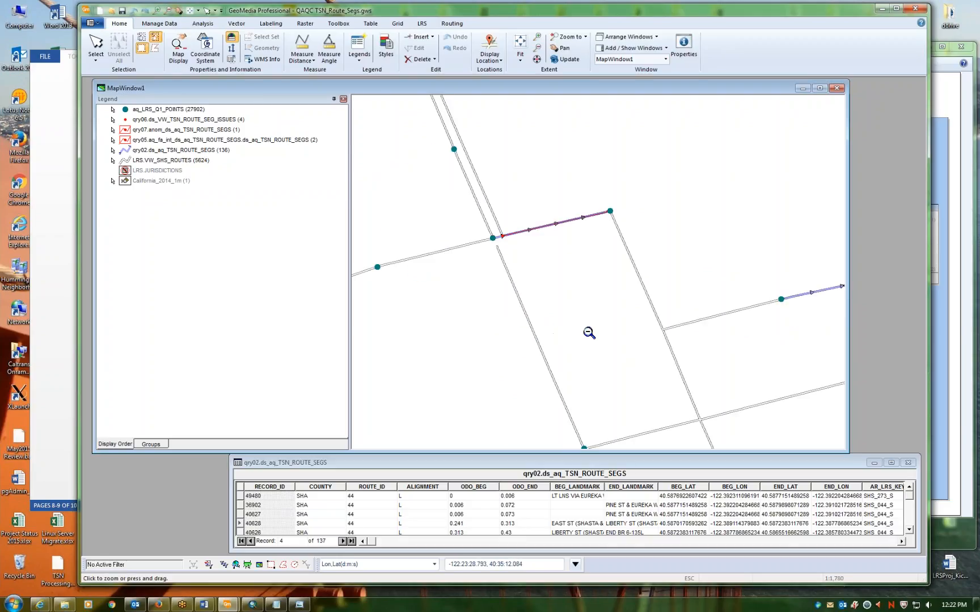
key("Escape")
left_click(673, 361)
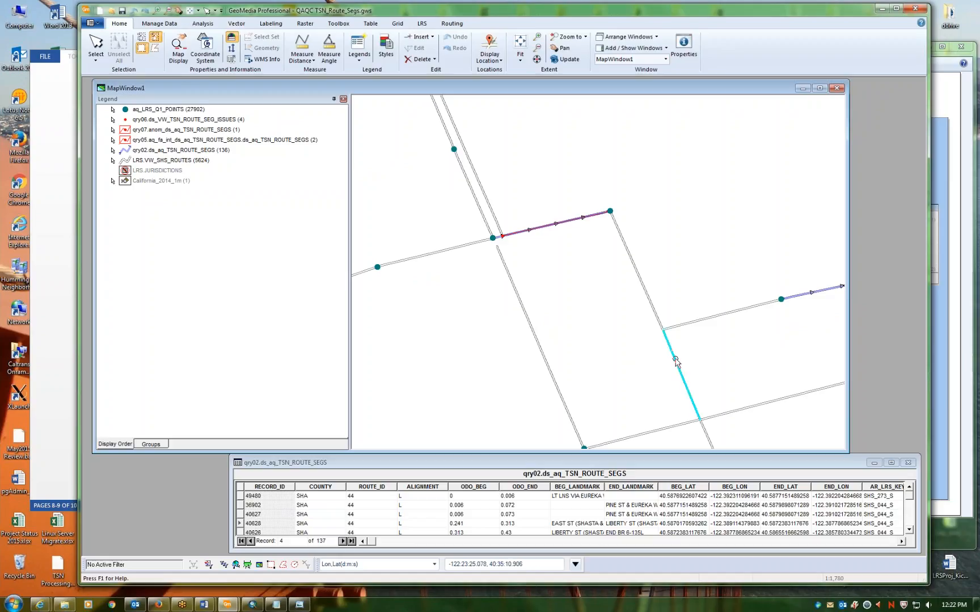
left_click(679, 328)
left_click(587, 280)
mouse_move(499, 239)
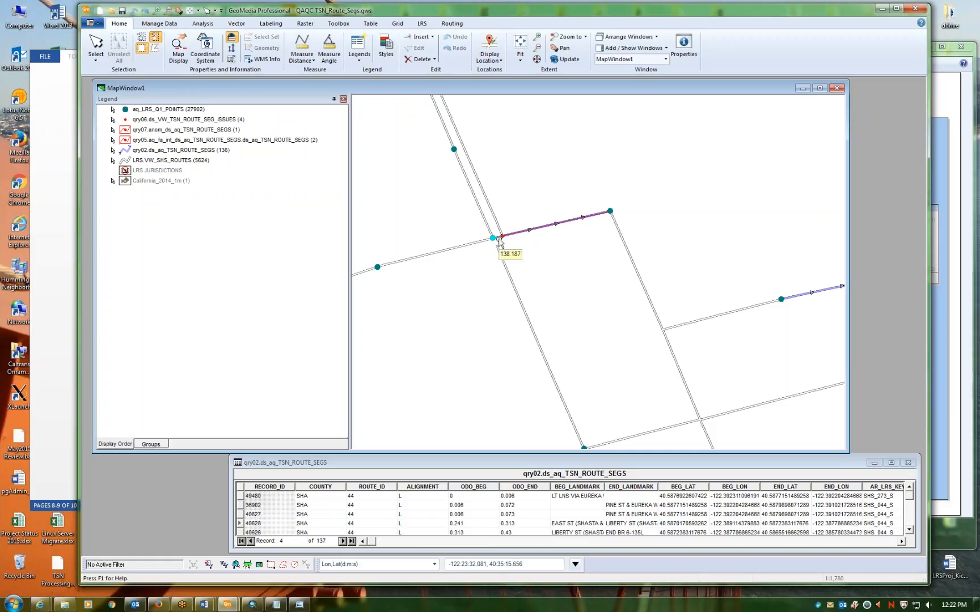
left_click(536, 234)
- Make the LRS.VW_SHS_ROUTES legend entry non-locatable and try picking the flagged segment before the gap
right_click(149, 160)
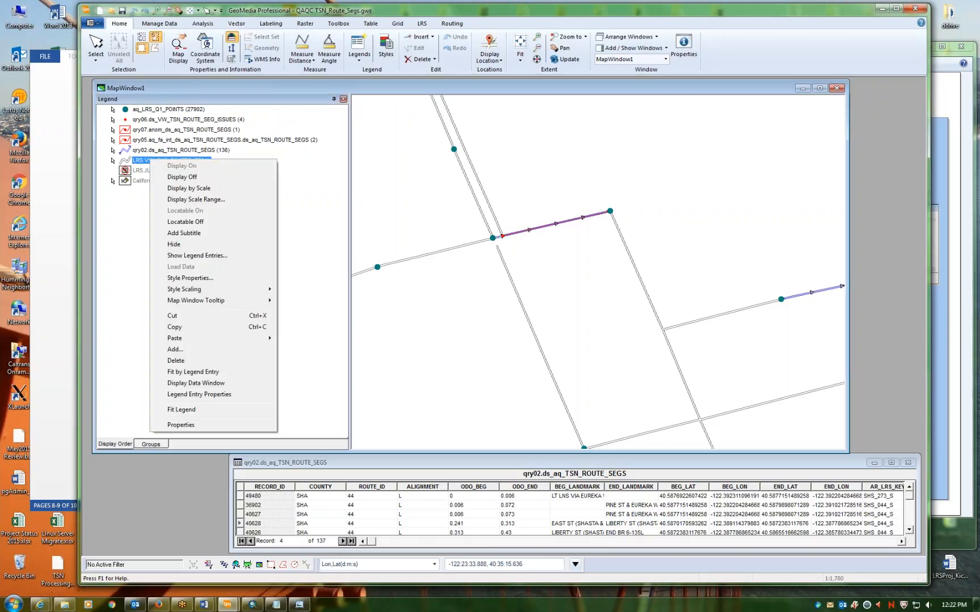
left_click(190, 222)
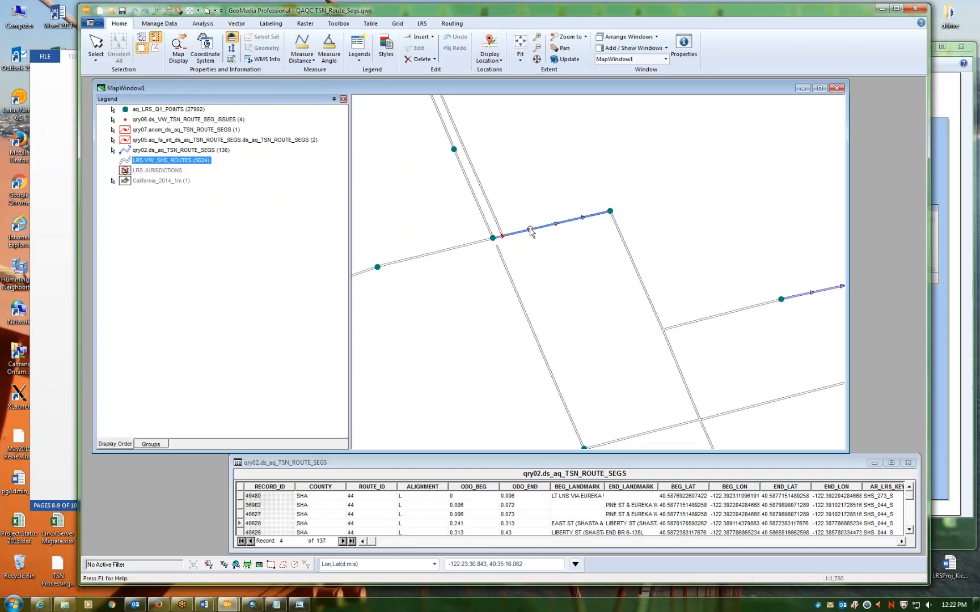
left_click(531, 231)
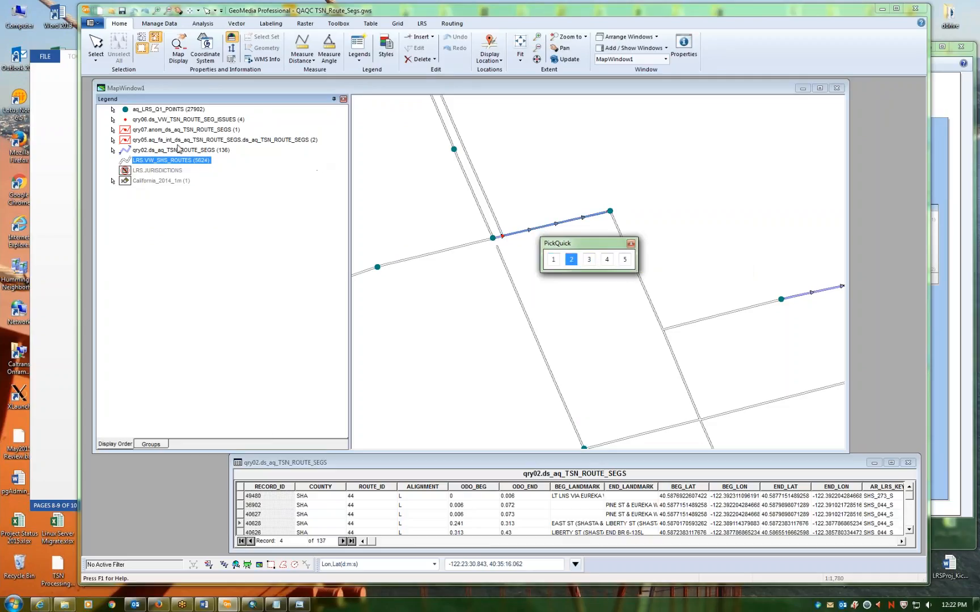
left_click(631, 243)
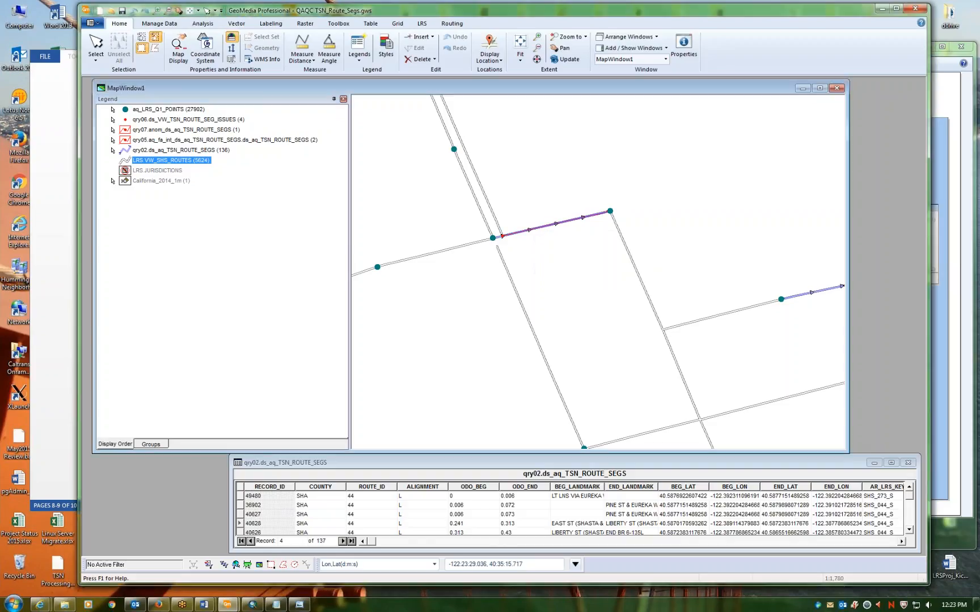
- Turn off the display of the aq_LRS_Q1_POINTS, qry06, qry07 and qry05 legend entries together
left_click(142, 142)
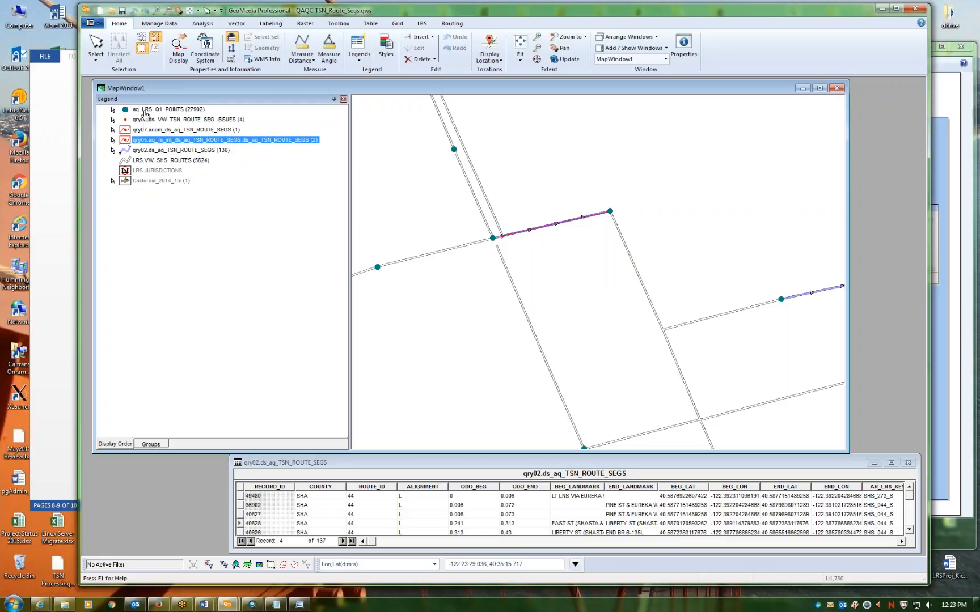
left_click(144, 110, "shift")
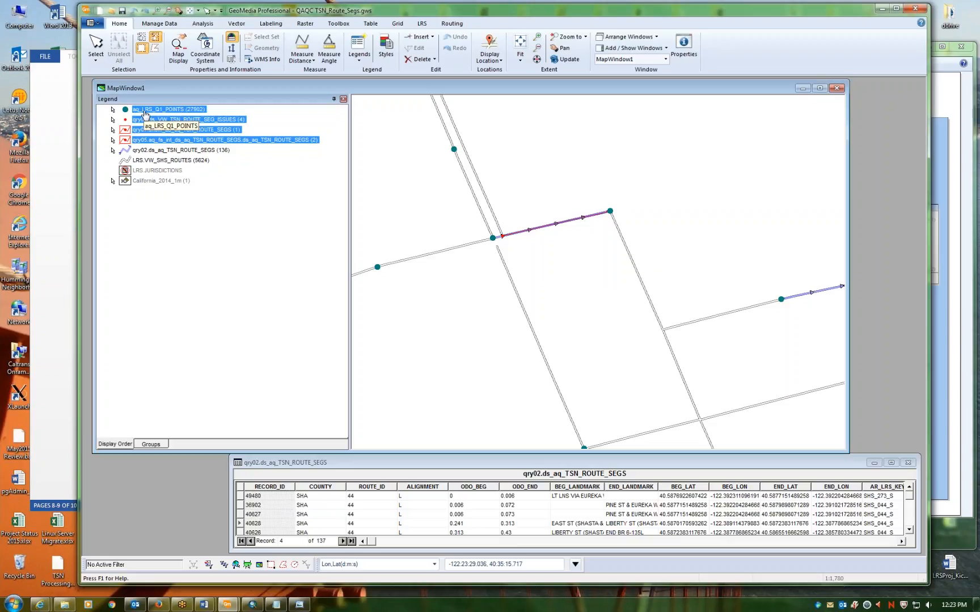
right_click(145, 114)
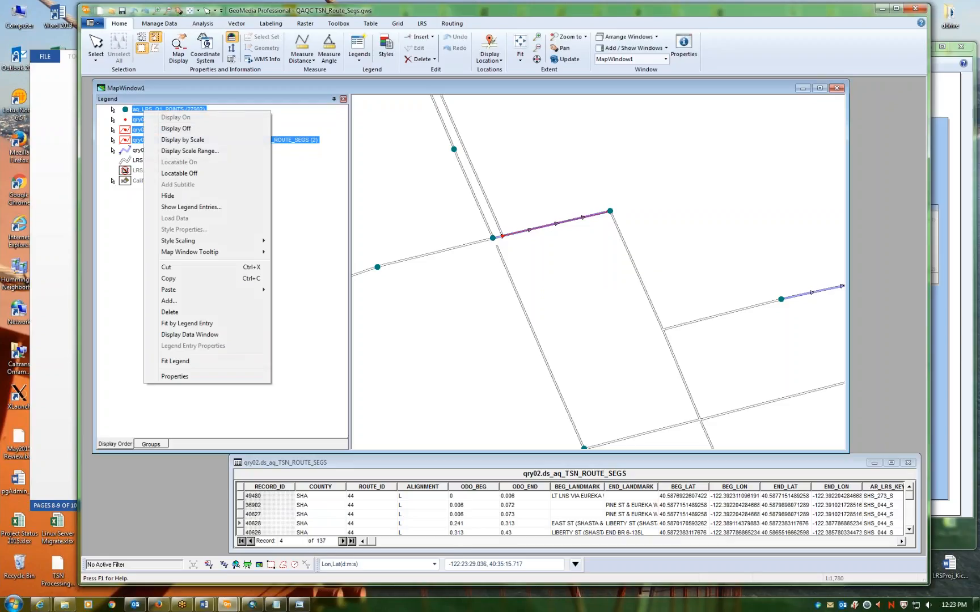
left_click(169, 130)
mouse_move(525, 237)
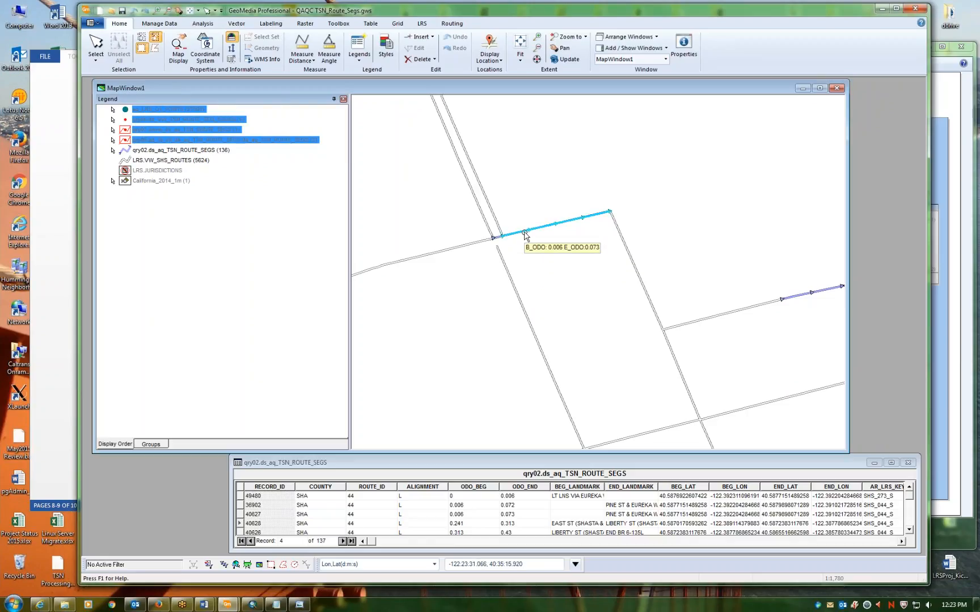
- Check the segment before the gap for overlapping features and inspect the odometer ranges of the segments on both sides
left_click(525, 236)
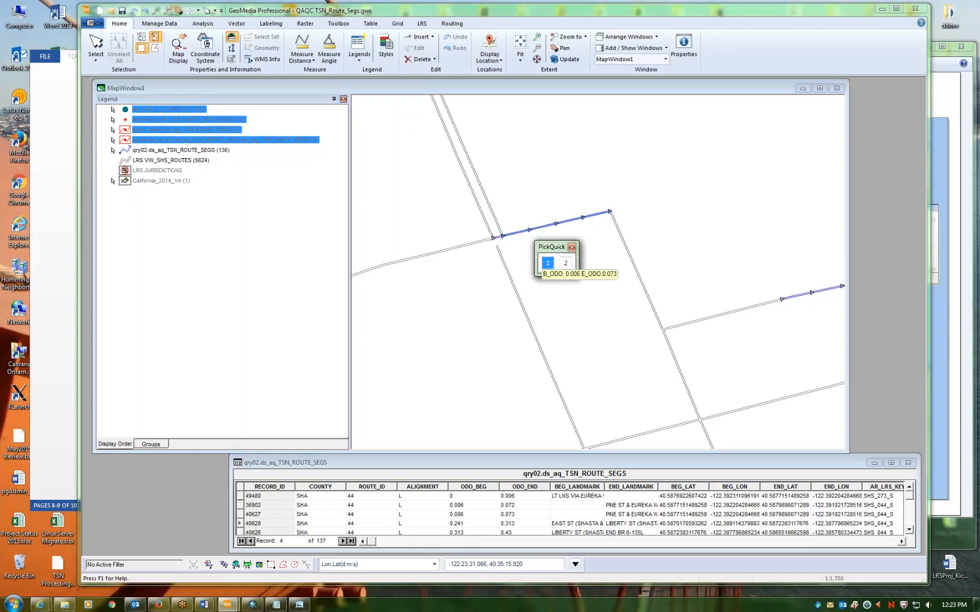
left_click(572, 247)
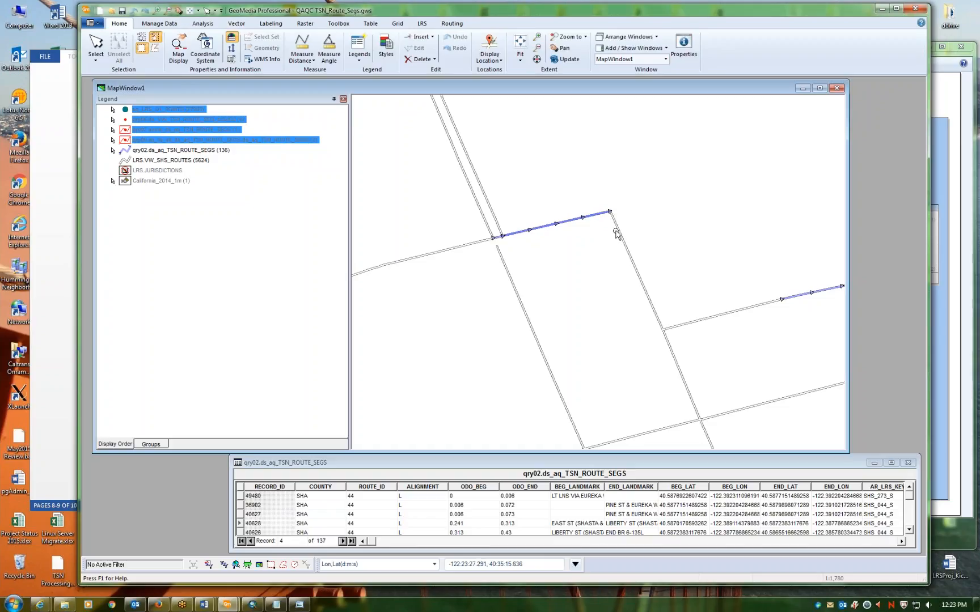
mouse_move(612, 221)
mouse_move(564, 228)
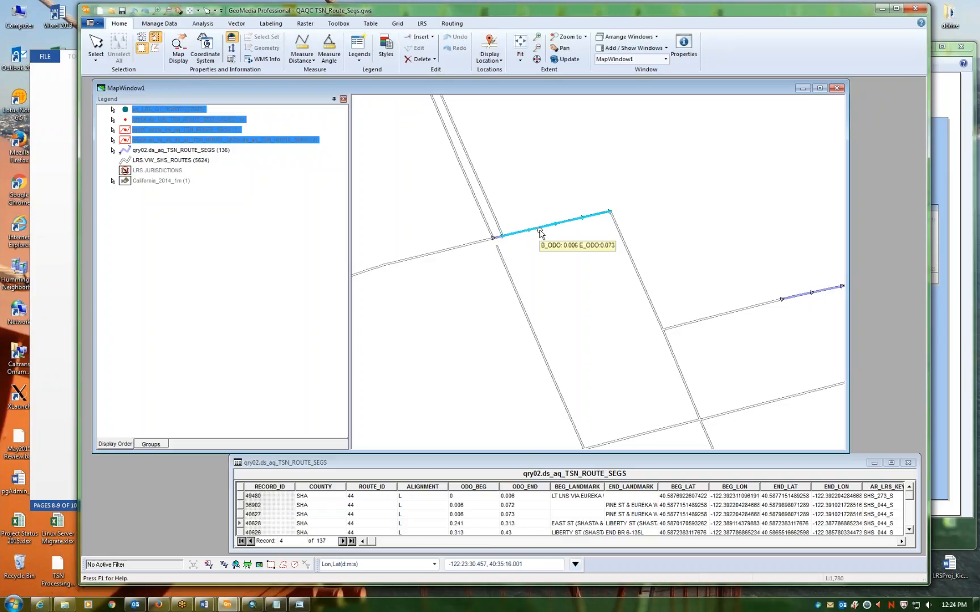
mouse_move(784, 306)
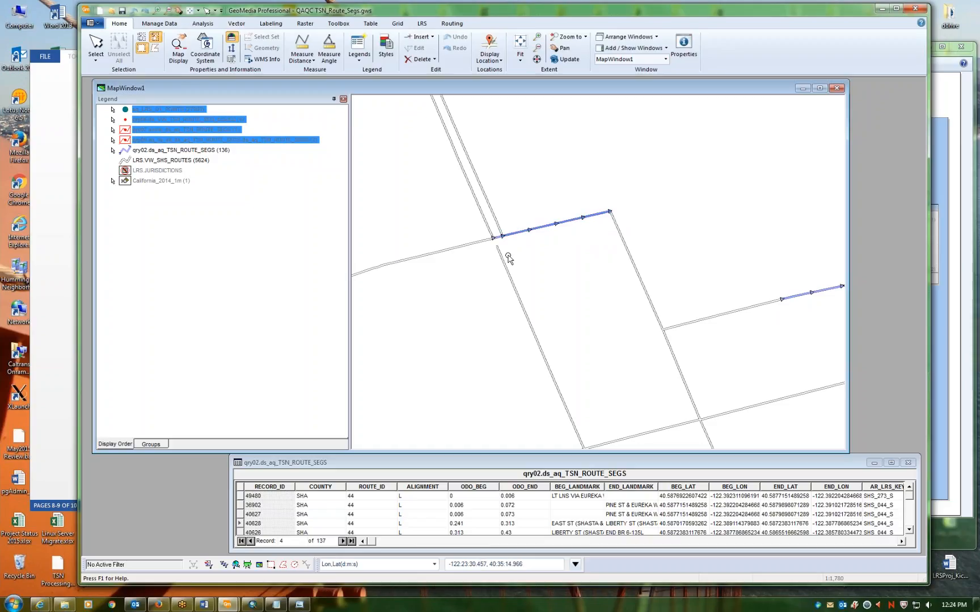
mouse_move(499, 243)
left_click(280, 279)
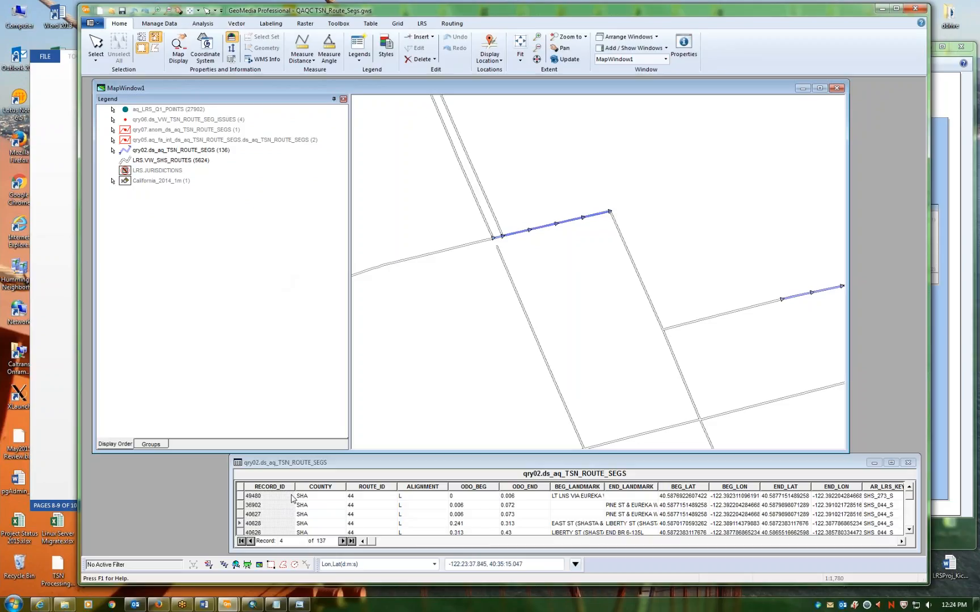
- Compare records 36902 and 40627 in the route segment table and review the attributes of the segment after the gap
left_click(363, 462)
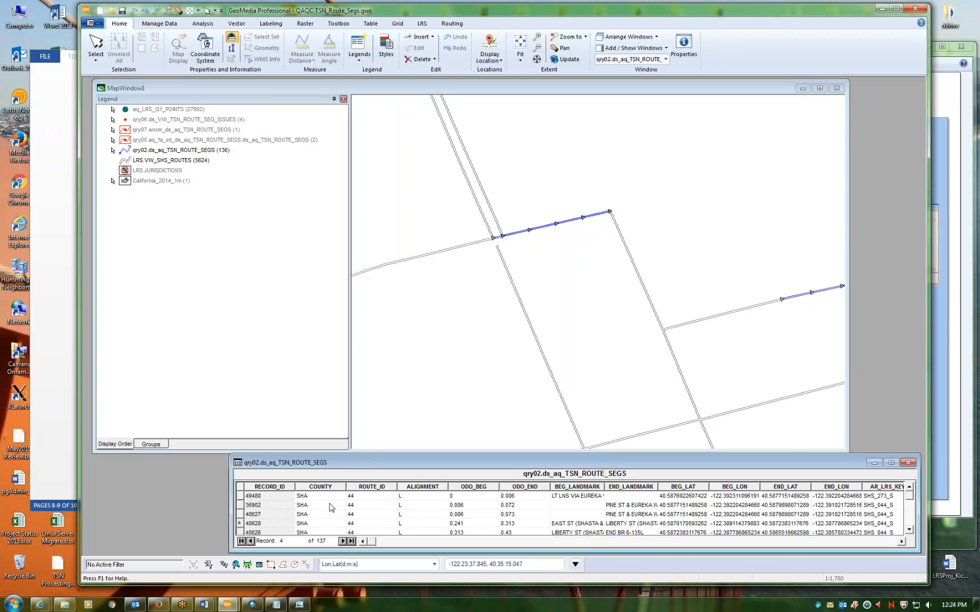
left_click(239, 505)
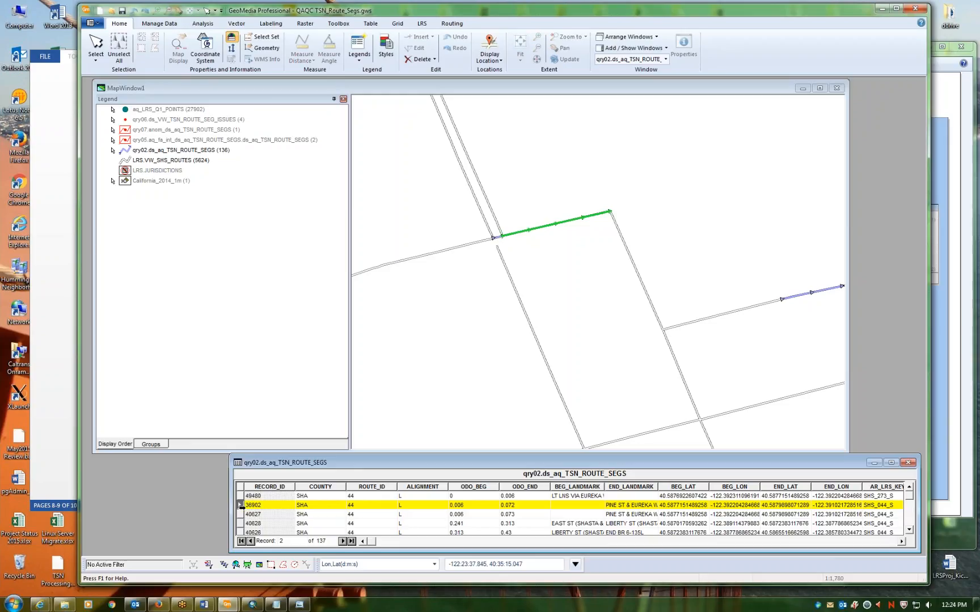
left_click(239, 514)
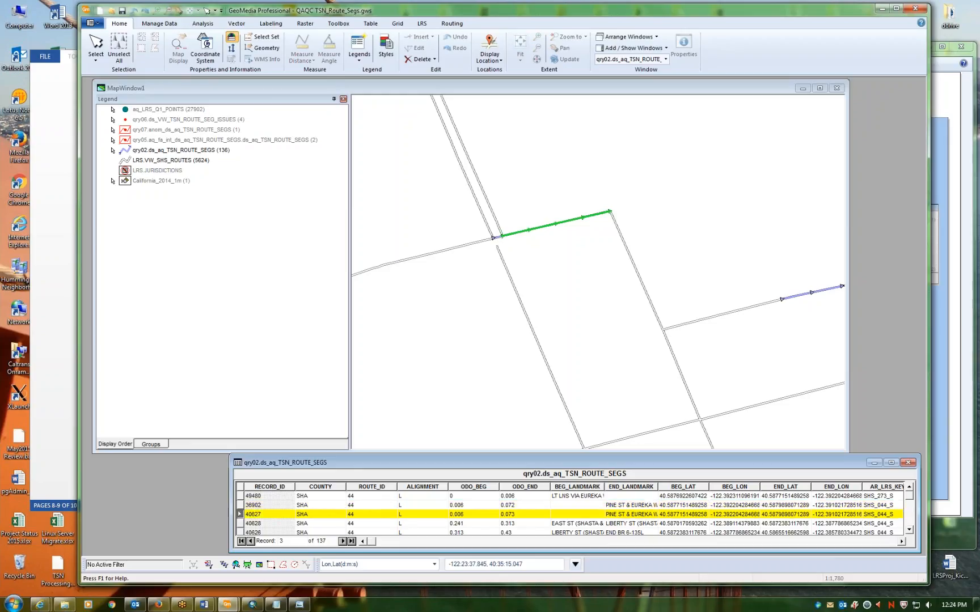
left_click(239, 504)
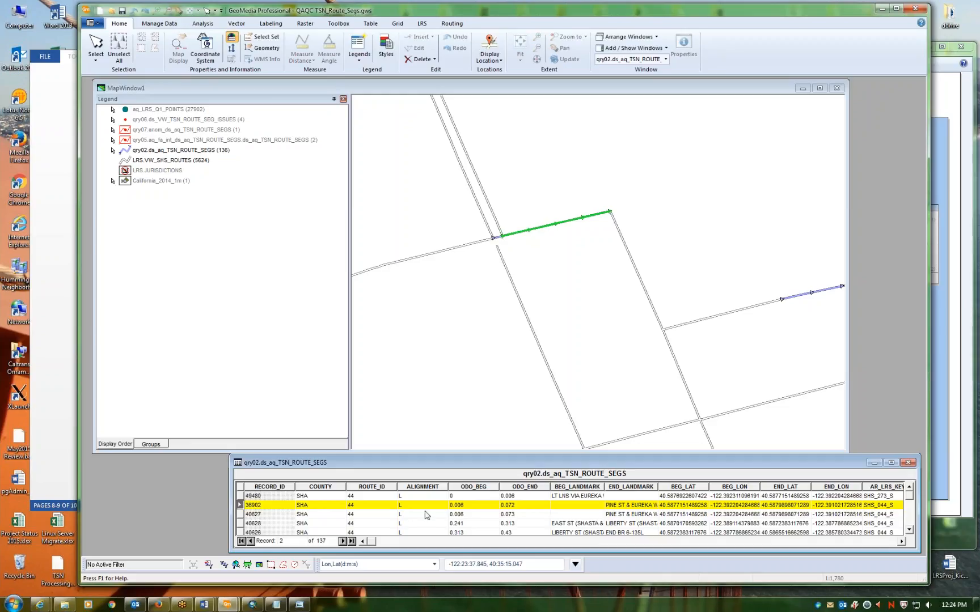
left_click(522, 514)
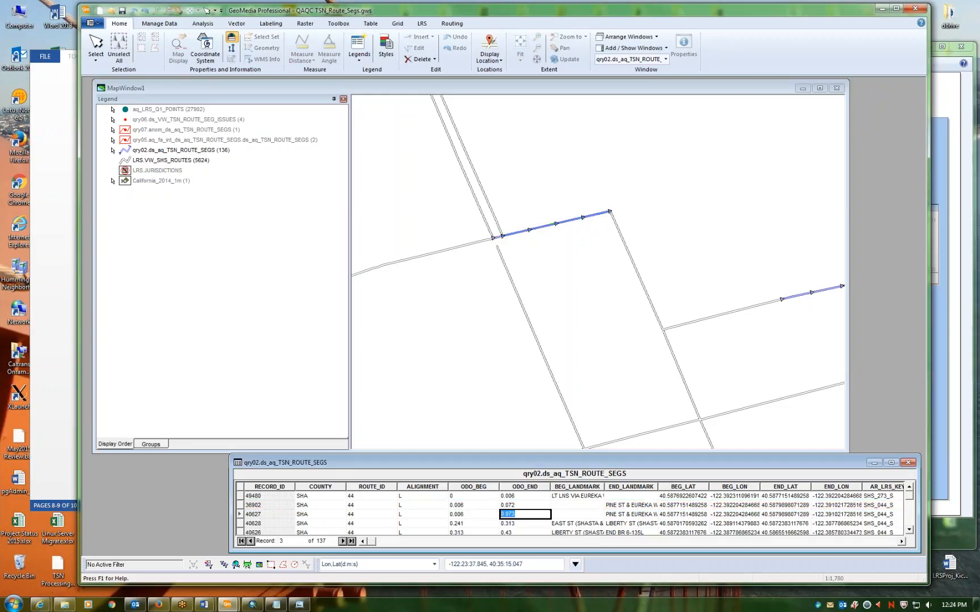
double_click(787, 300)
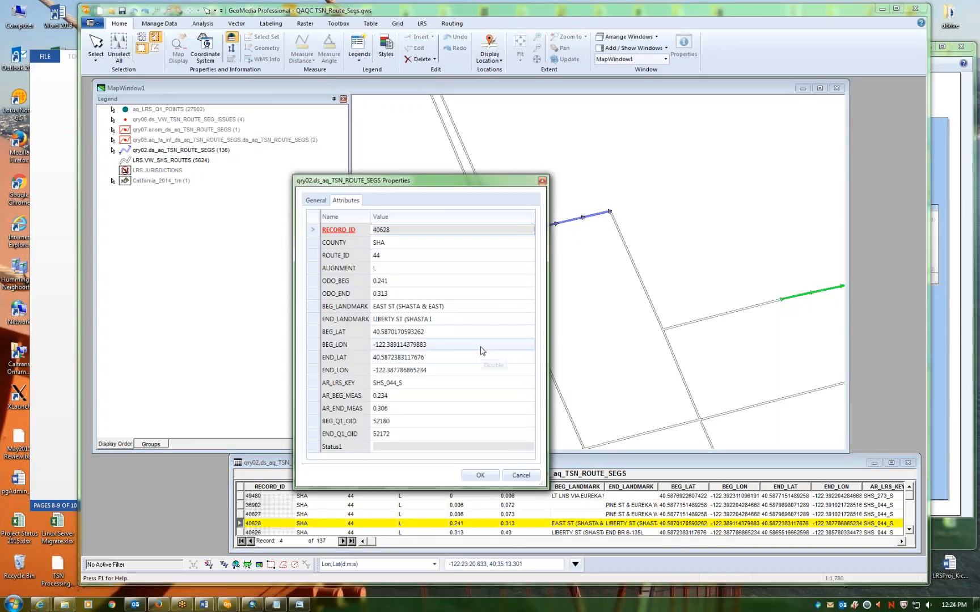
left_click(542, 181)
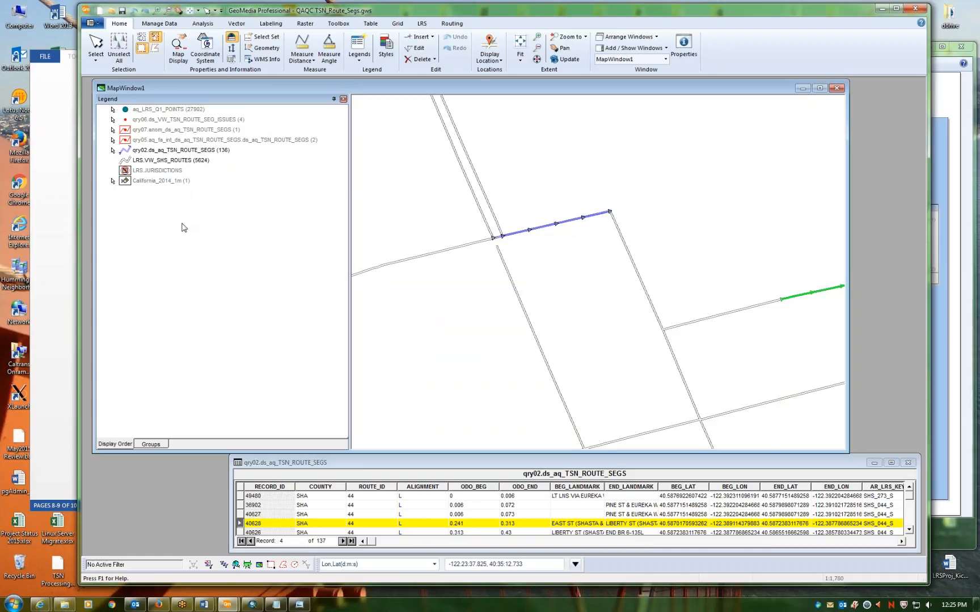
- Turn the display of the aq_LRS_Q1_POINTS legend entry back on
right_click(167, 109)
left_click(194, 118)
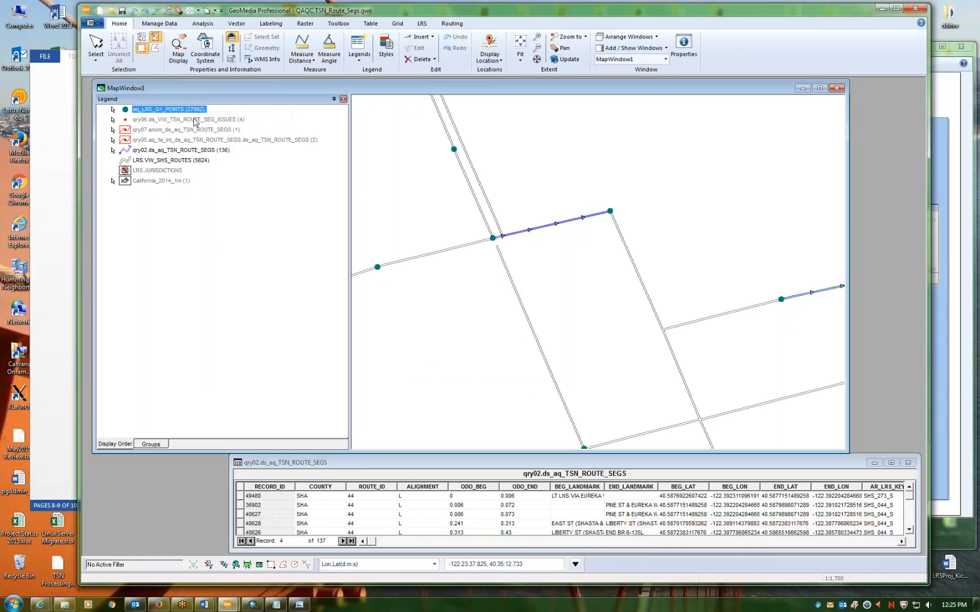
left_click(215, 324)
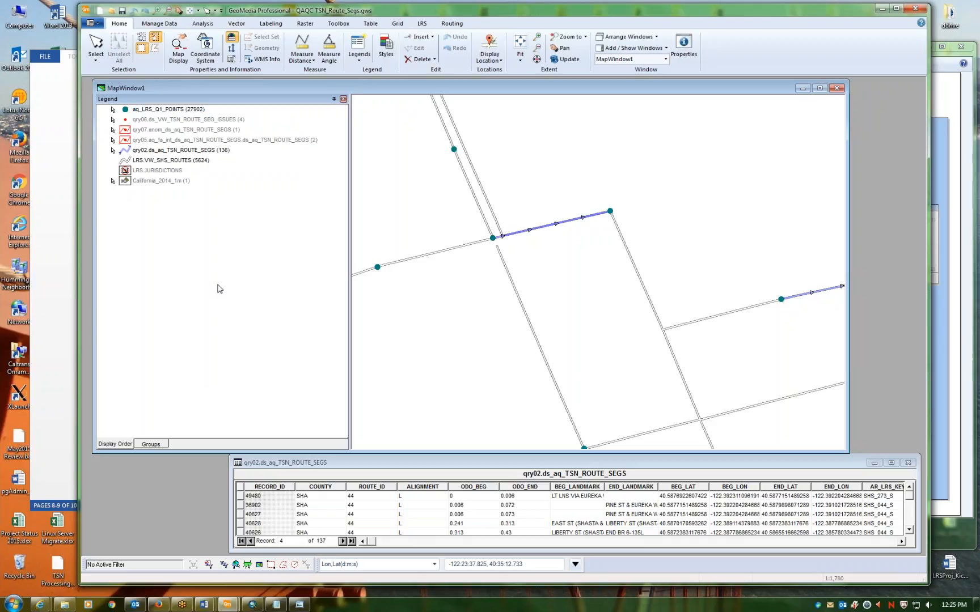
- Review the attributes of the LRS points at the two ends of the Route 44 gap
left_click(610, 211)
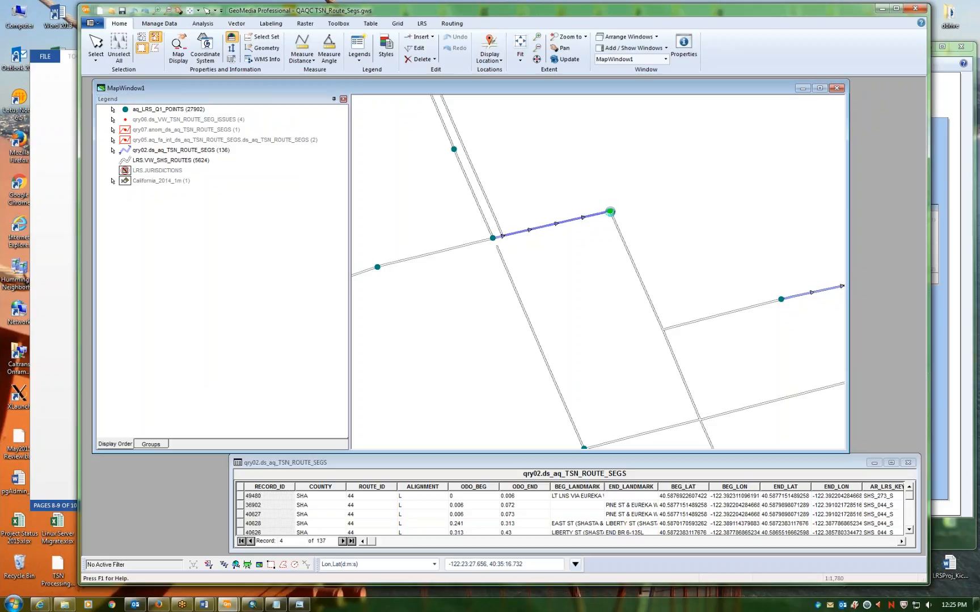
double_click(610, 212)
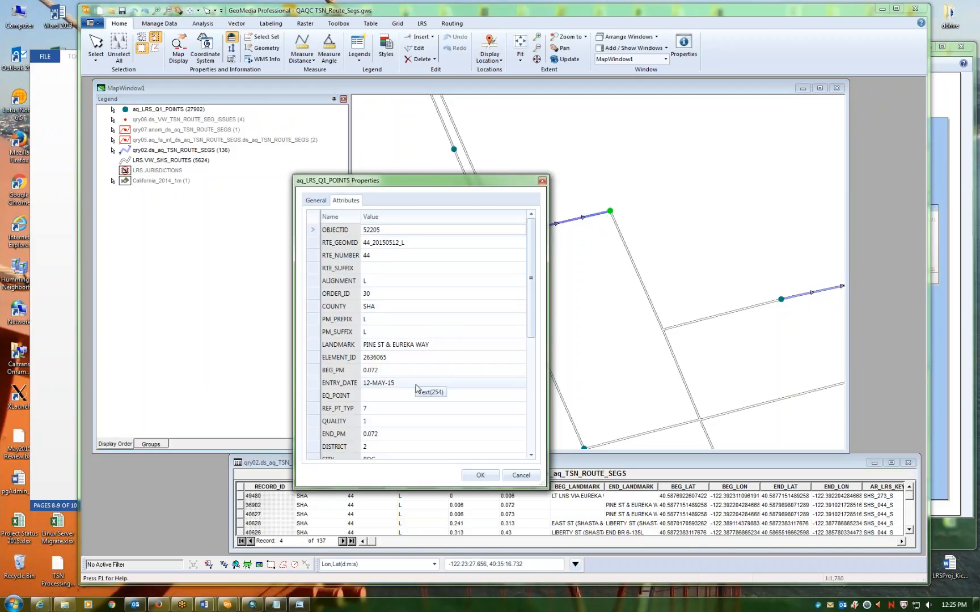
scroll(417, 389, "down", 4)
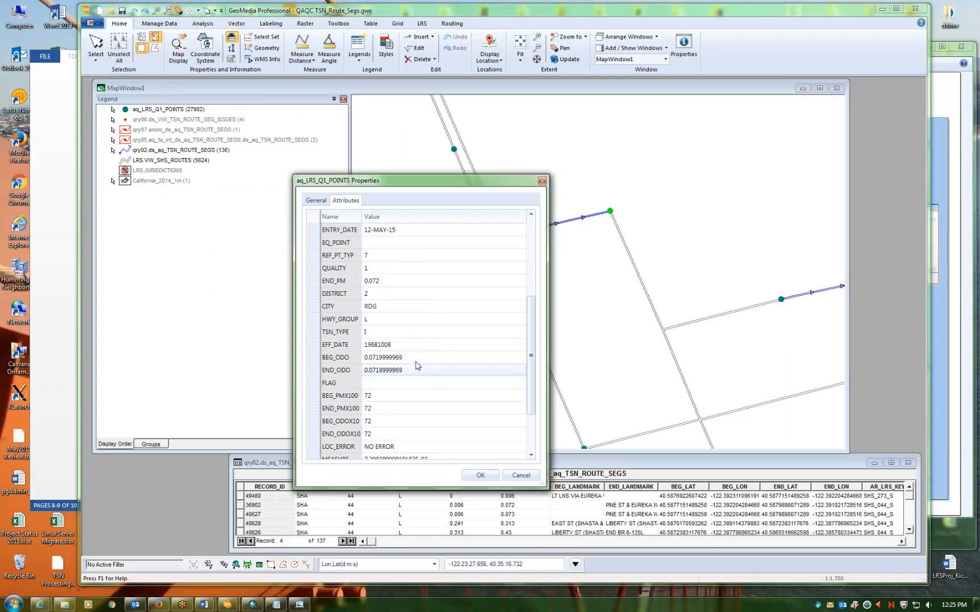
scroll(440, 366, "down", 3)
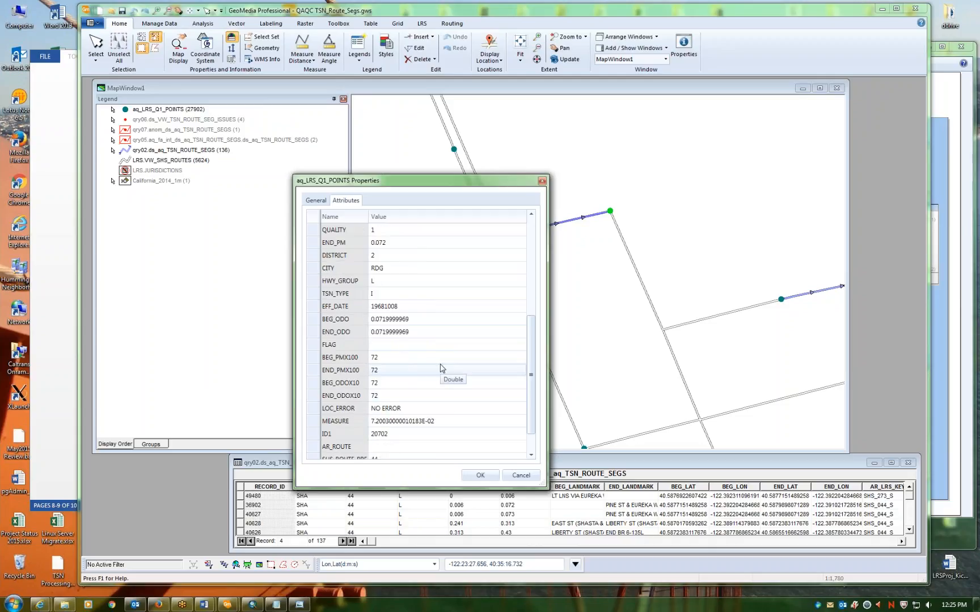
scroll(442, 367, "up", 5)
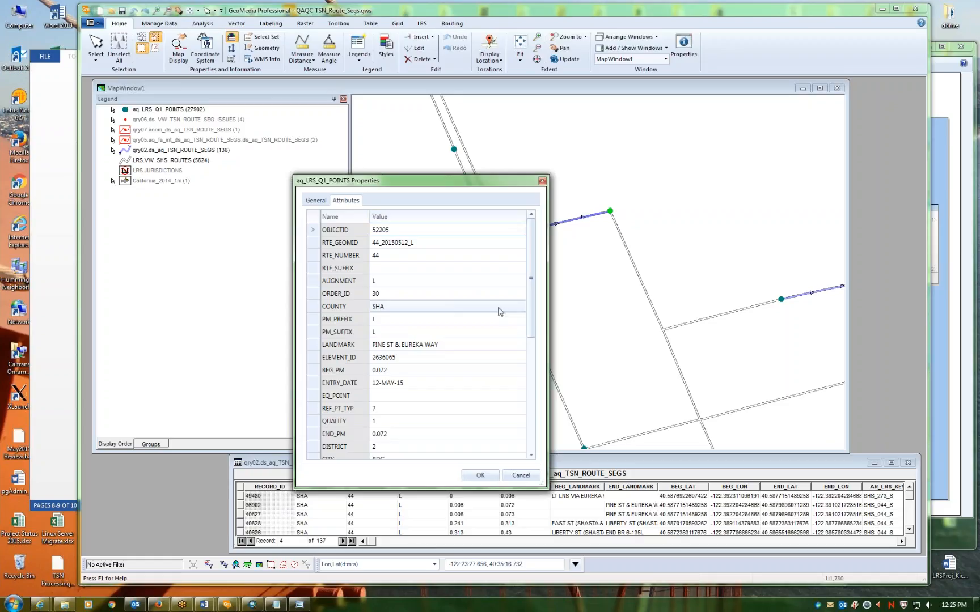
left_click(542, 182)
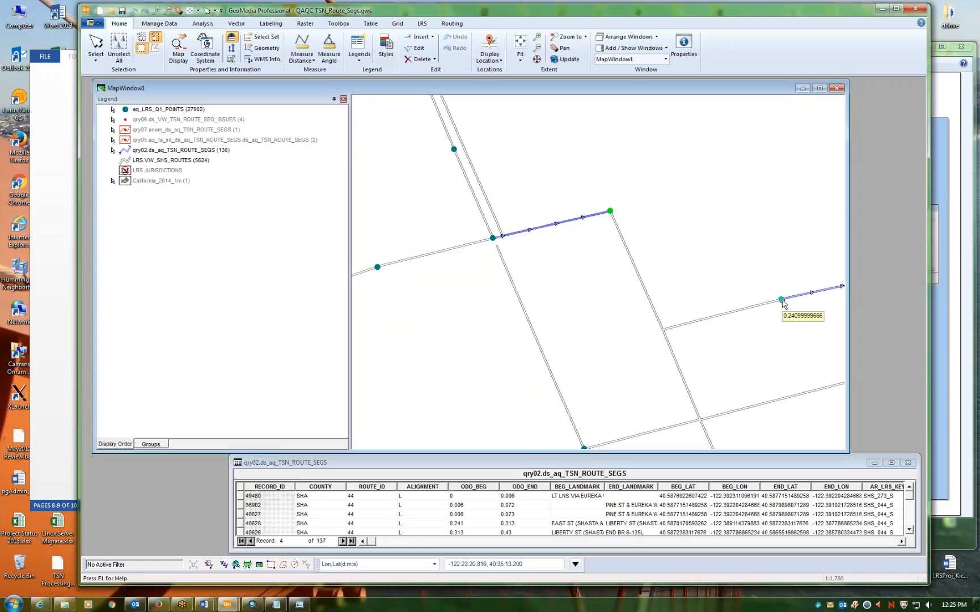
double_click(781, 300)
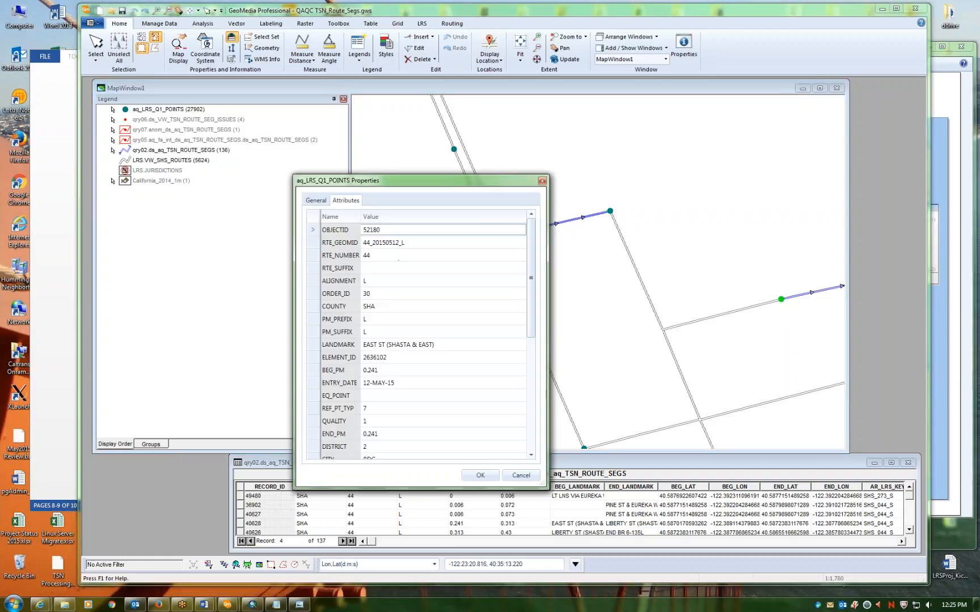
left_click(541, 182)
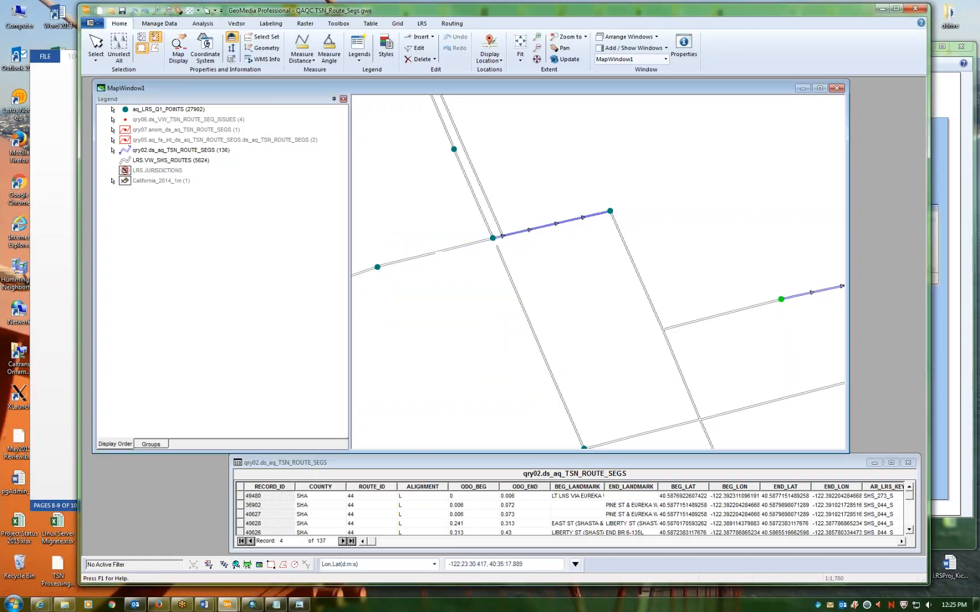
- Review the attributes of segment record 40627 before the gap, including its LRS key and measures, and check its table row
left_click(791, 300)
mouse_move(594, 219)
double_click(552, 227)
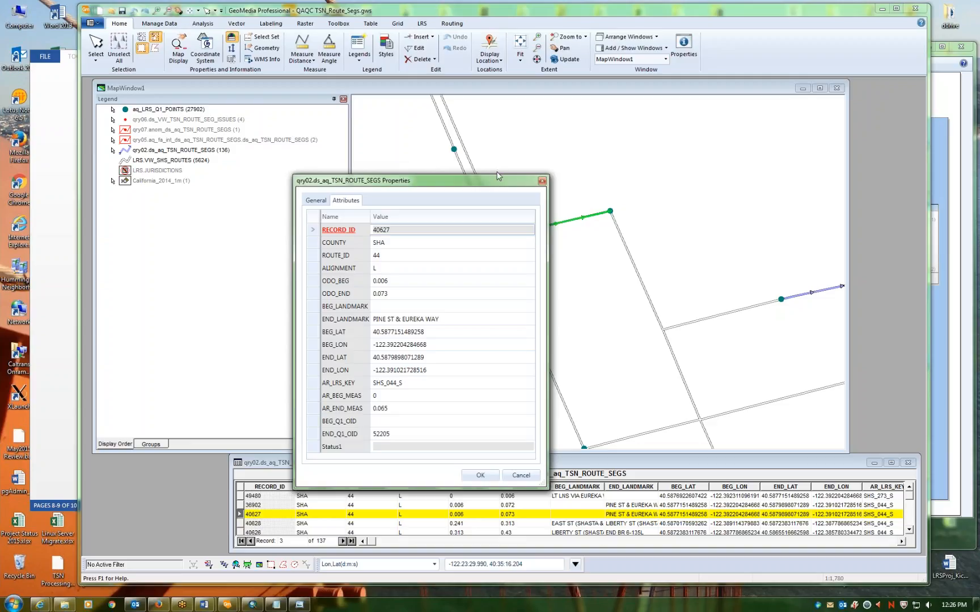
left_click_drag(498, 181, 419, 123)
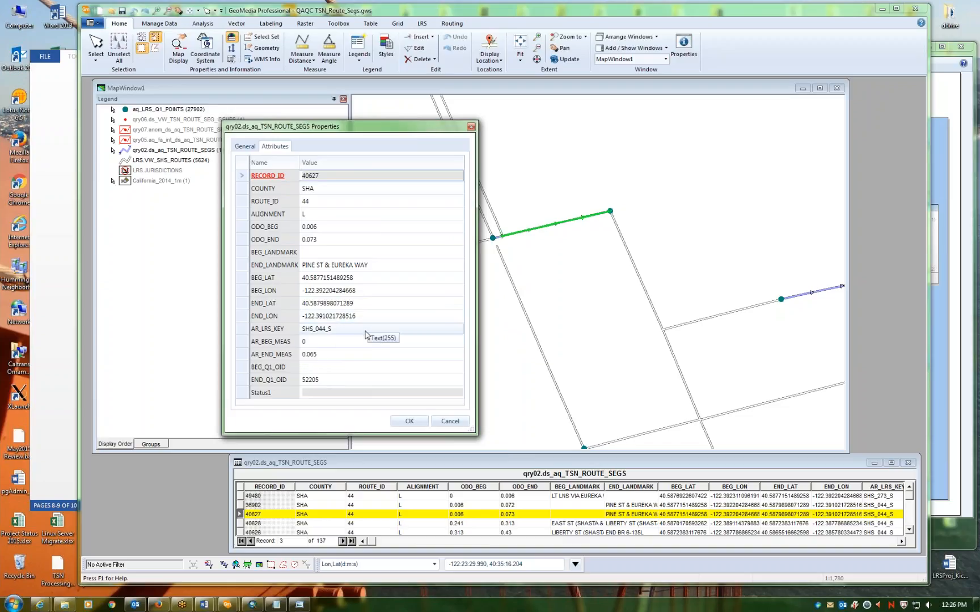
left_click(366, 335)
left_click(471, 127)
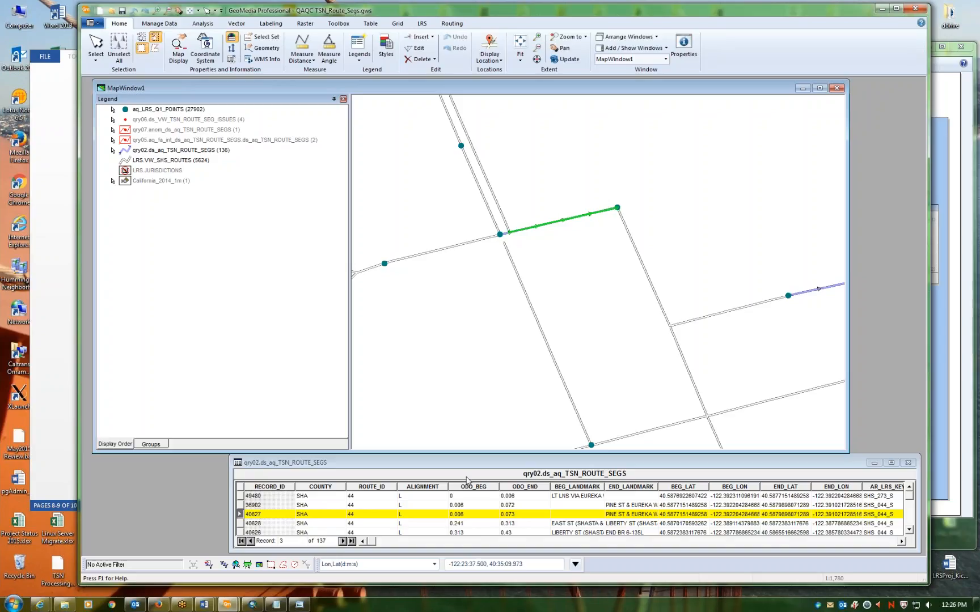
left_click(561, 517)
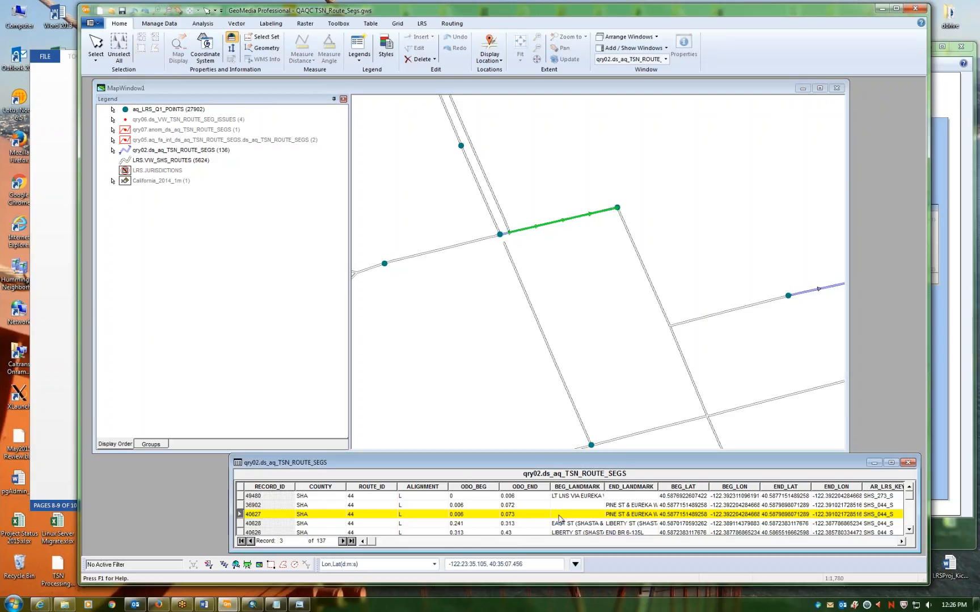
left_click(305, 287)
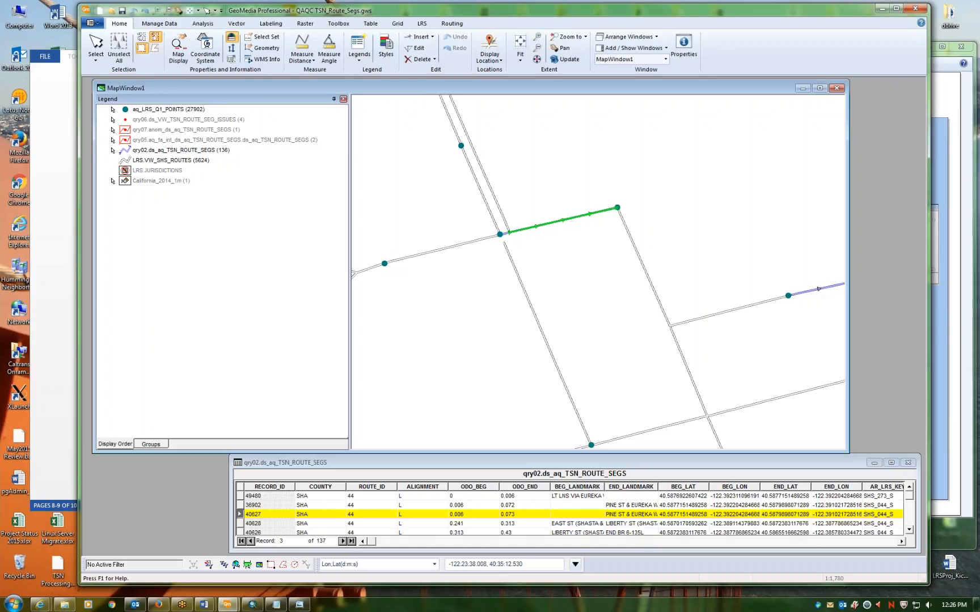
- Make the aq_LRS_Q1_POINTS legend entry non-locatable
mouse_move(506, 234)
left_click(135, 110)
right_click(135, 109)
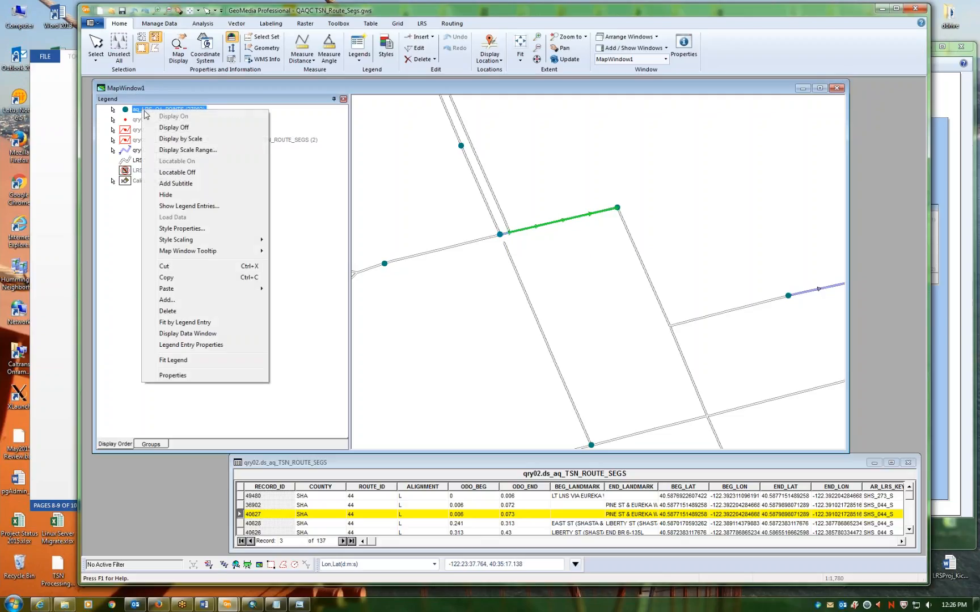
left_click(180, 173)
left_click(248, 287)
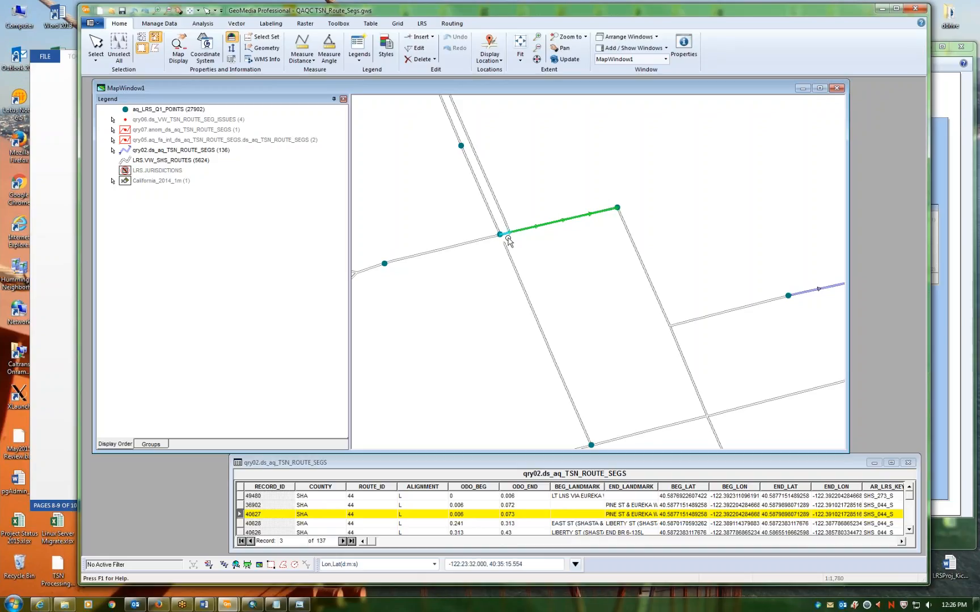
- Locate record 40627 on the map from its table row and compare the odometer ranges of the segments bordering the gap
mouse_move(507, 241)
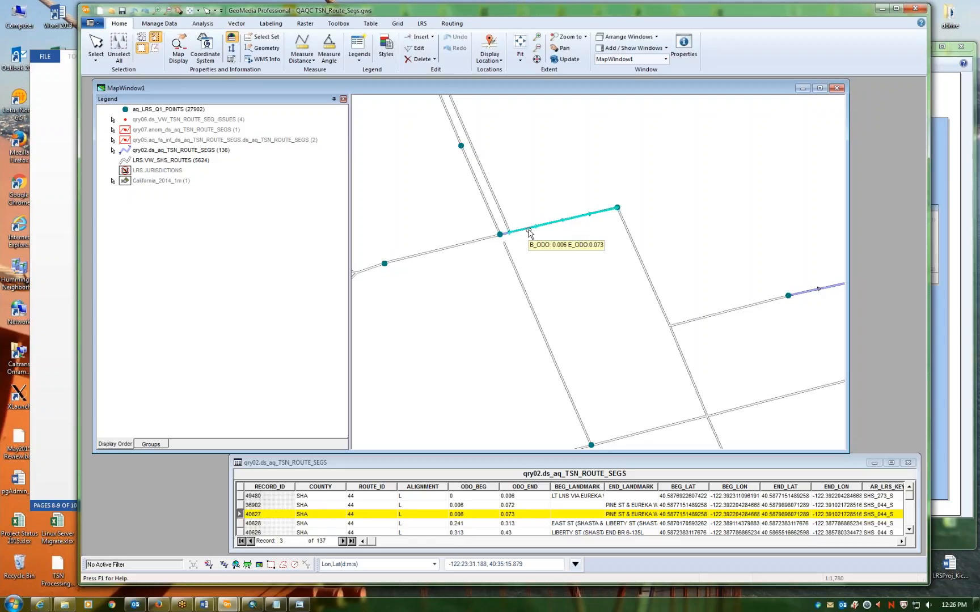
left_click(559, 278)
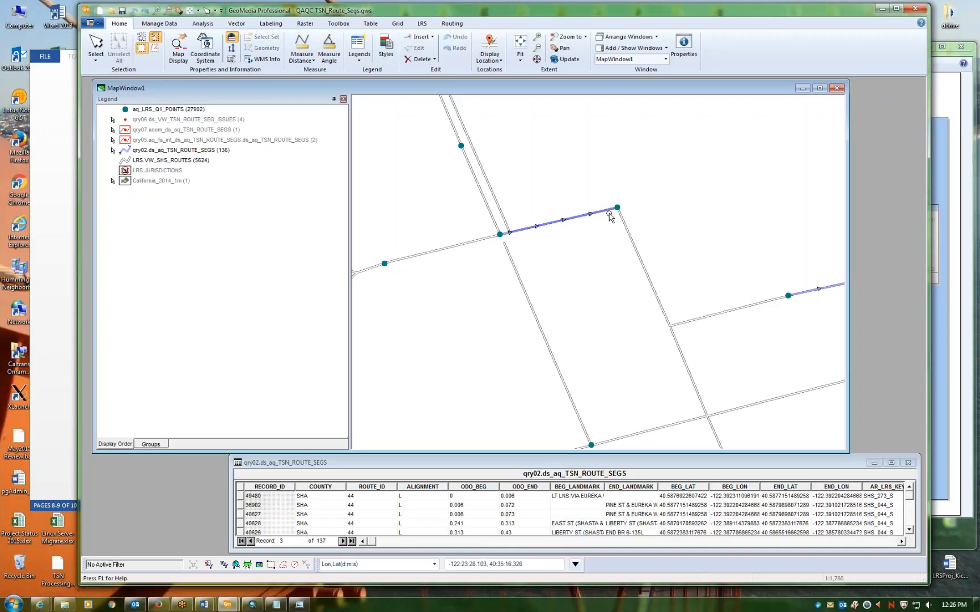
mouse_move(612, 212)
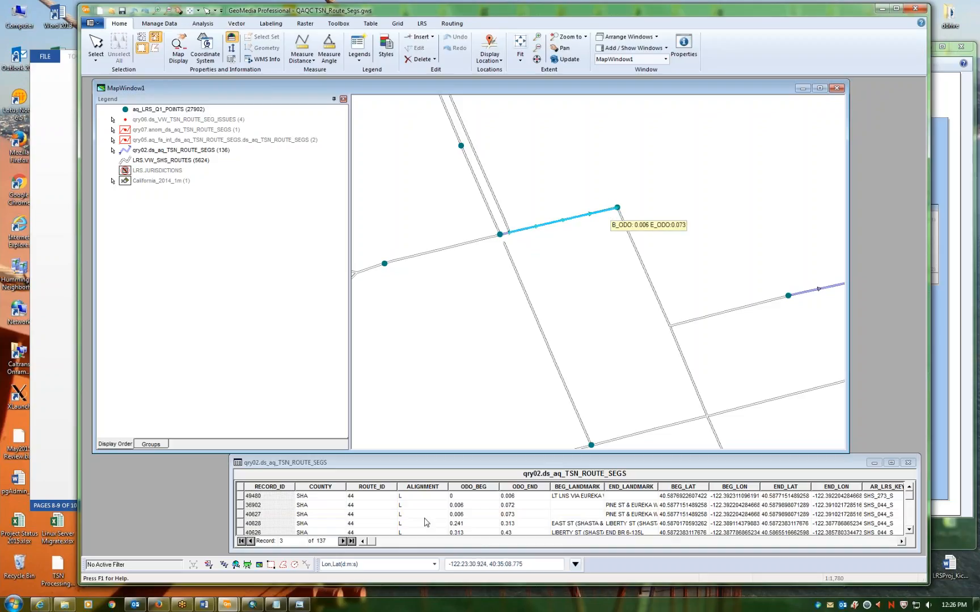
left_click(239, 515)
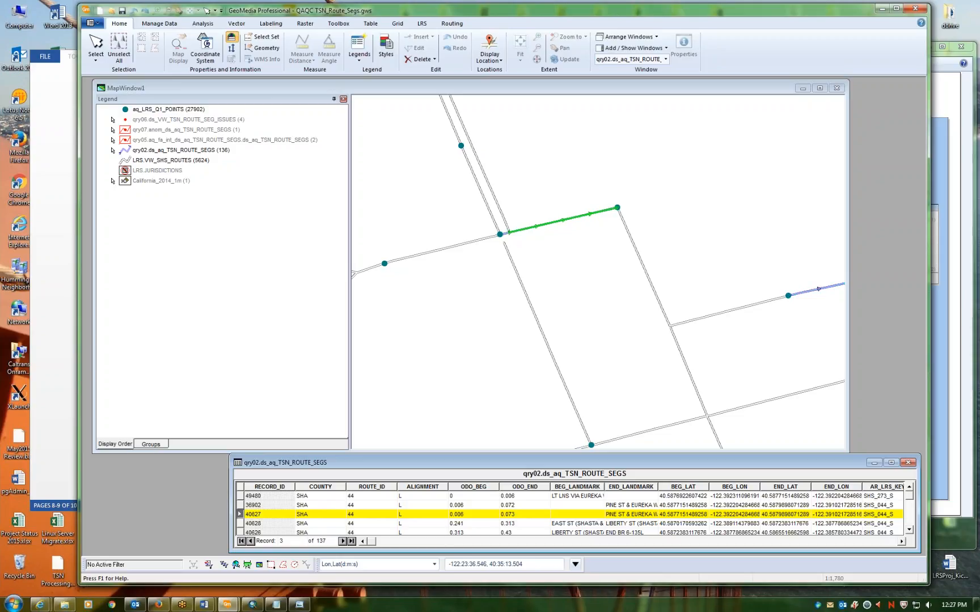
left_click(238, 250)
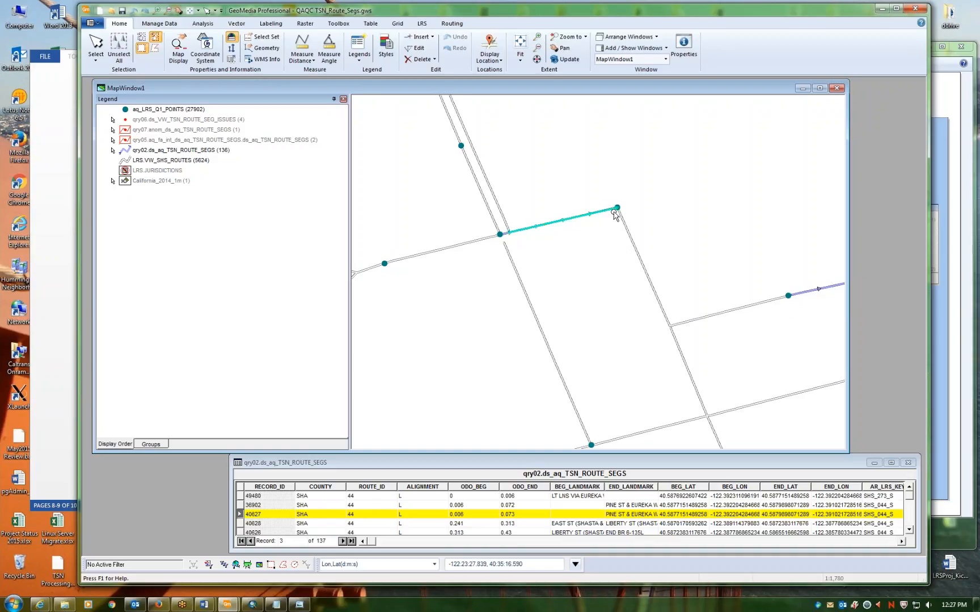
mouse_move(627, 239)
mouse_move(793, 301)
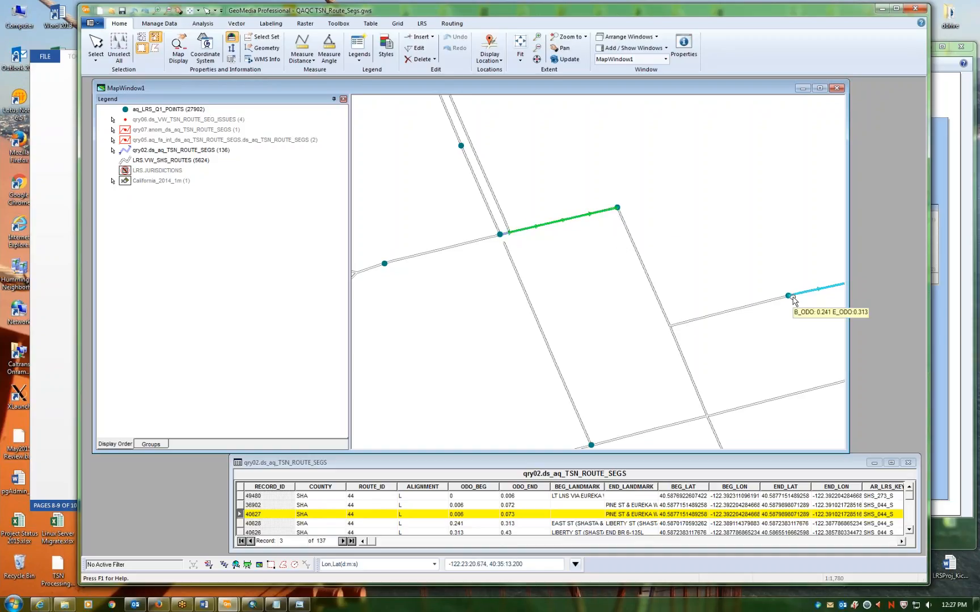
- Compare the beginning and ending odometer values of segment records 36902 and 40627 in the table
left_click(241, 505)
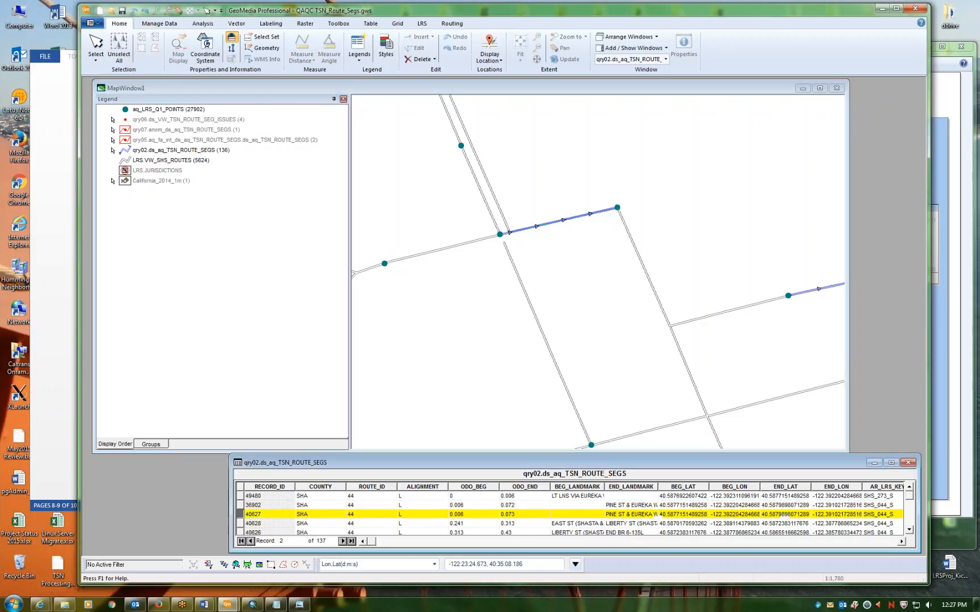
left_click(240, 515)
left_click(522, 506)
left_click(518, 515)
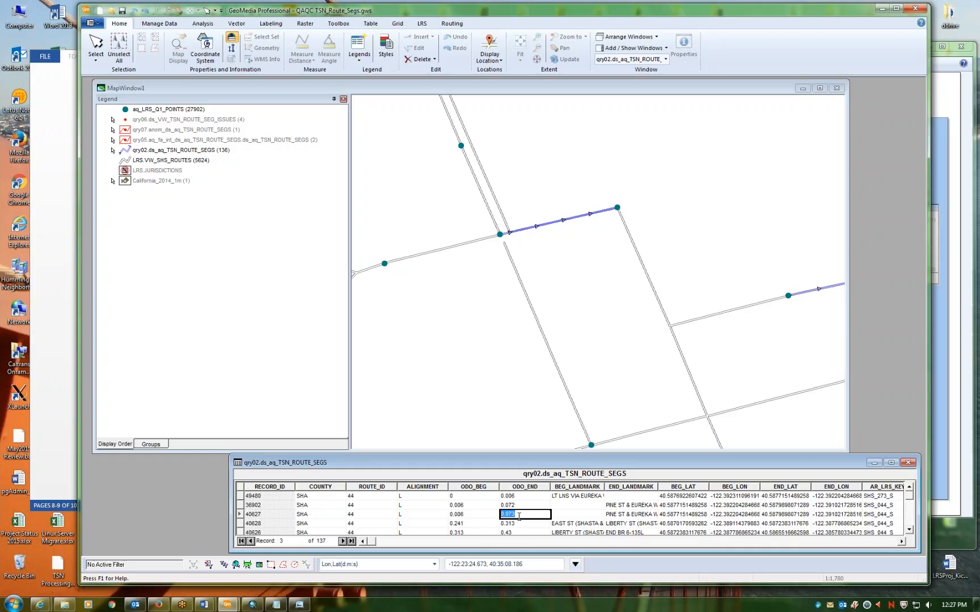
left_click(486, 514)
left_click(492, 505)
left_click(530, 505)
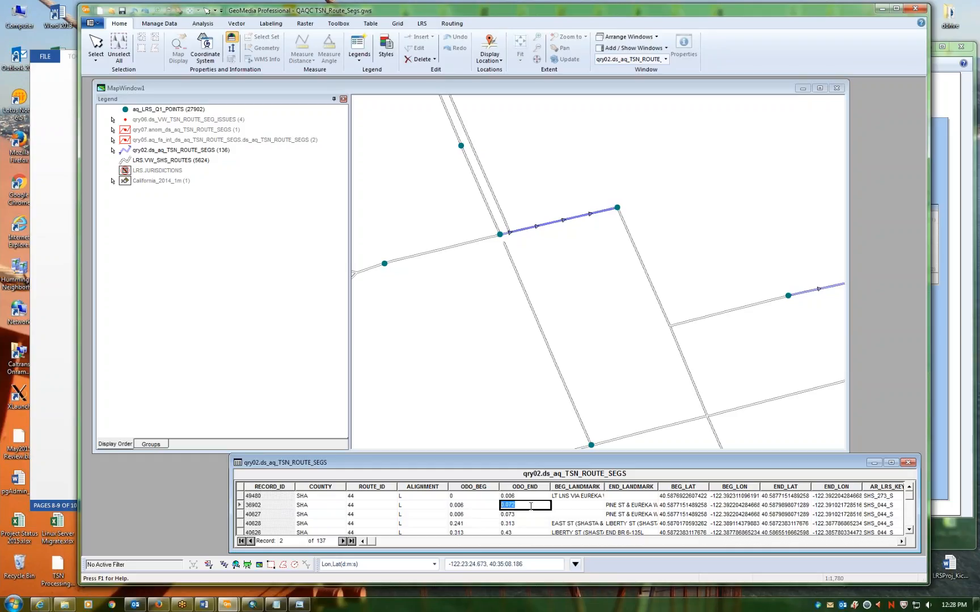
left_click(239, 505)
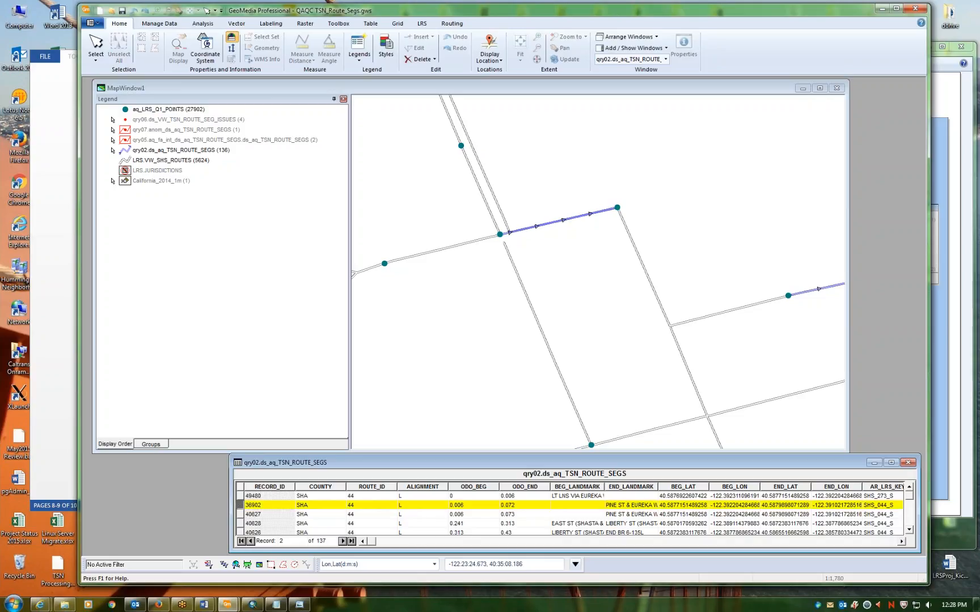
- Compare the ending odometer of record 40627 with the beginning odometer of record 40628, and locate record 36902 on the map
left_click(471, 523)
left_click(472, 525)
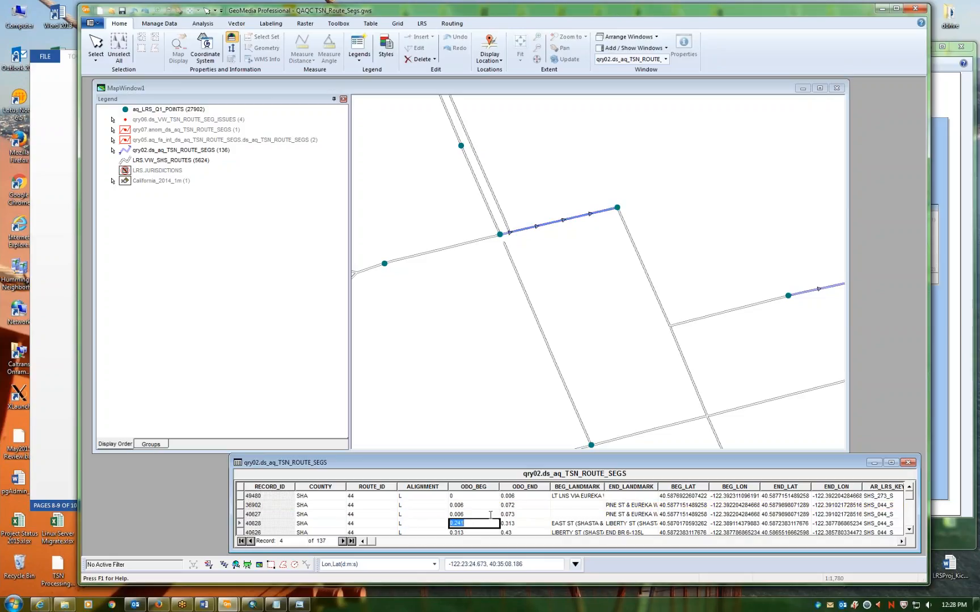
left_click(523, 513)
left_click(509, 516)
left_click(477, 523)
left_click(240, 505)
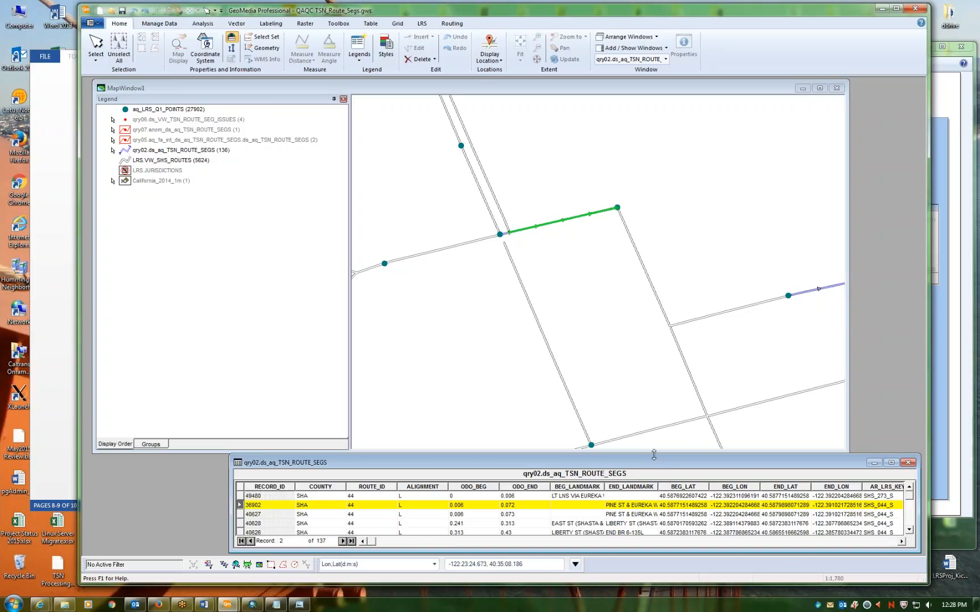
- Widen the qry02.ds_aq_TSN_ROUTE_SEGS table in both directions and bring its measure, OID and Status1 columns into view
left_click_drag(650, 464, 506, 465)
left_click_drag(775, 509, 919, 509)
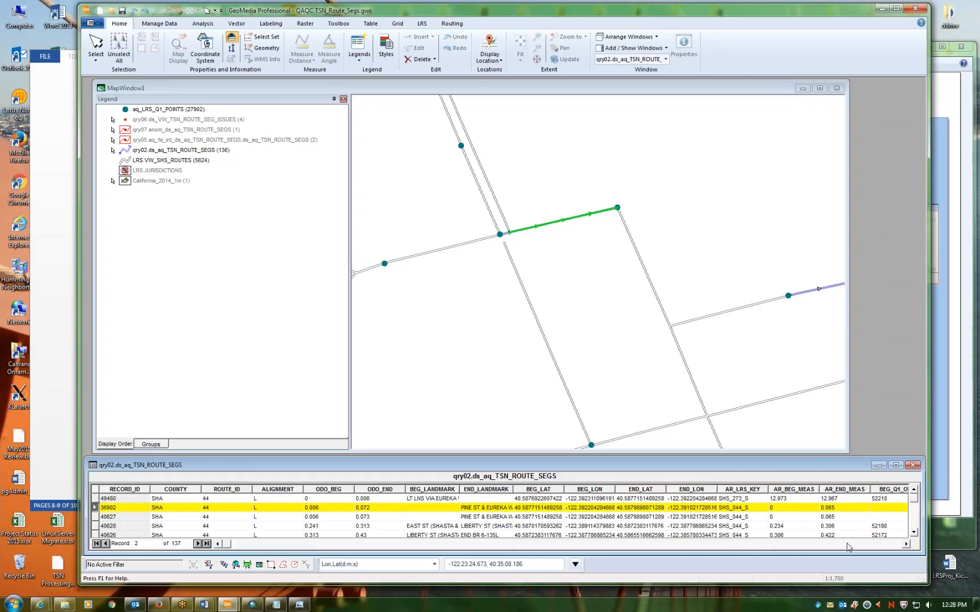
left_click(907, 544)
left_click(907, 544)
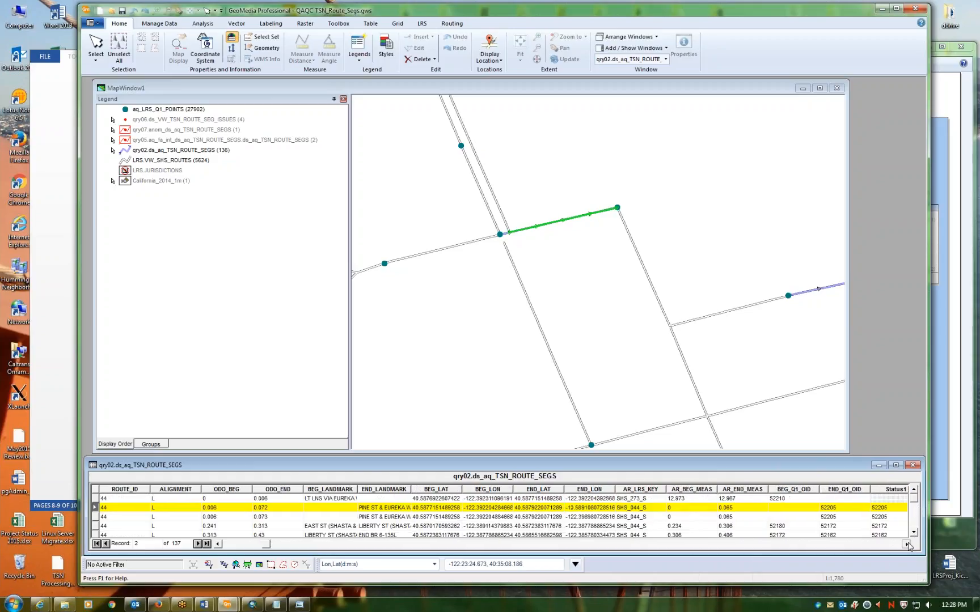
left_click(907, 544)
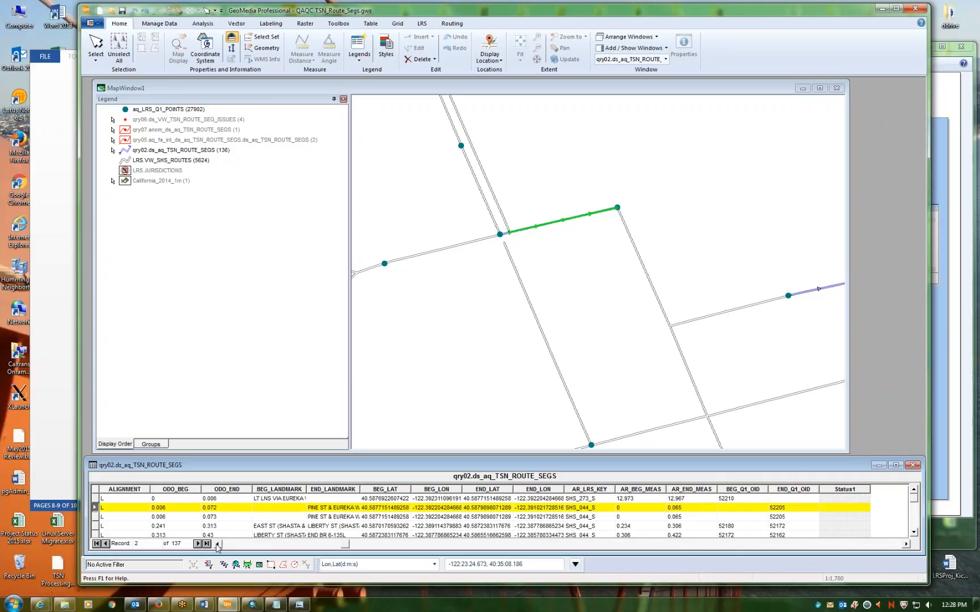
- Compare the AR_END_MEAS and ODO_END values of records 36902 and 40627
left_click(693, 516)
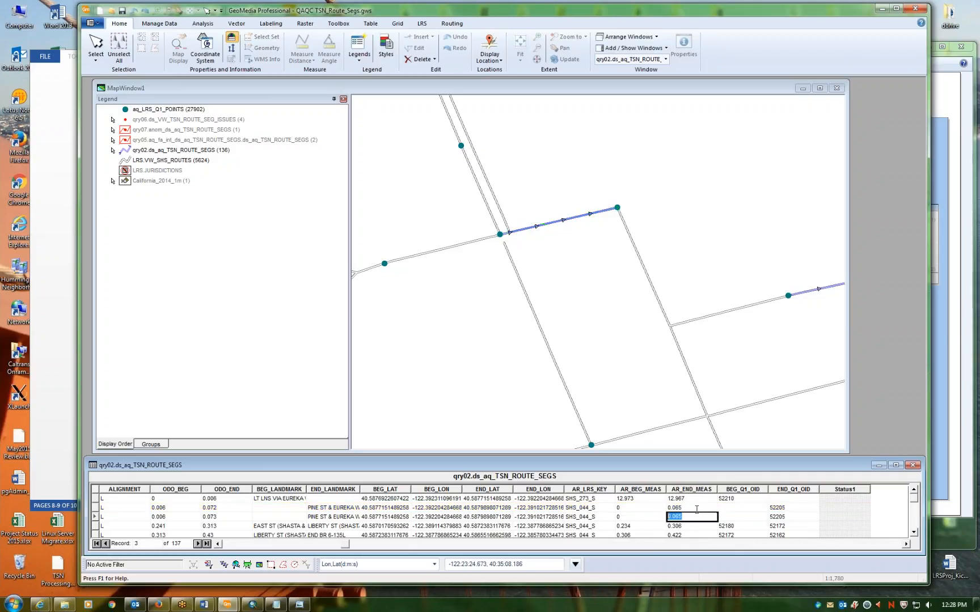
left_click(696, 508)
left_click(218, 544)
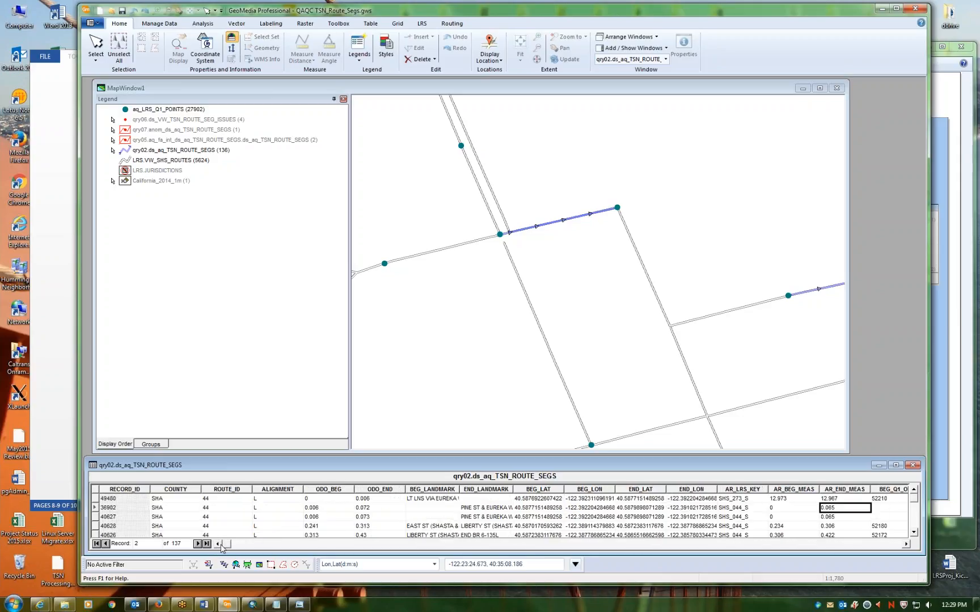
left_click(381, 508)
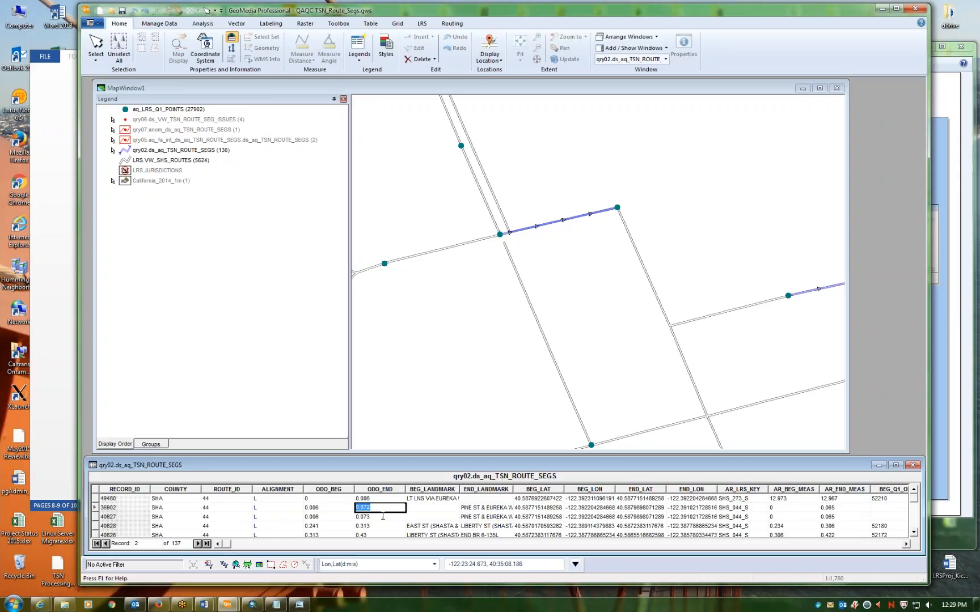
left_click(384, 520)
- Check the Status1 column for the overlapping Route 44 records and recheck the AR_END_MEAS value of record 40627
left_click(905, 546)
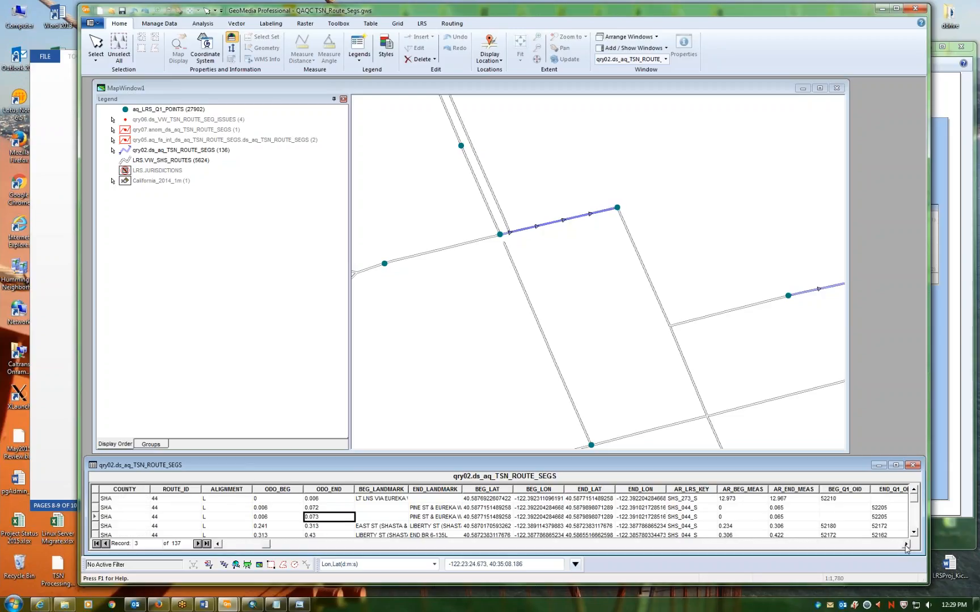
left_click(905, 546)
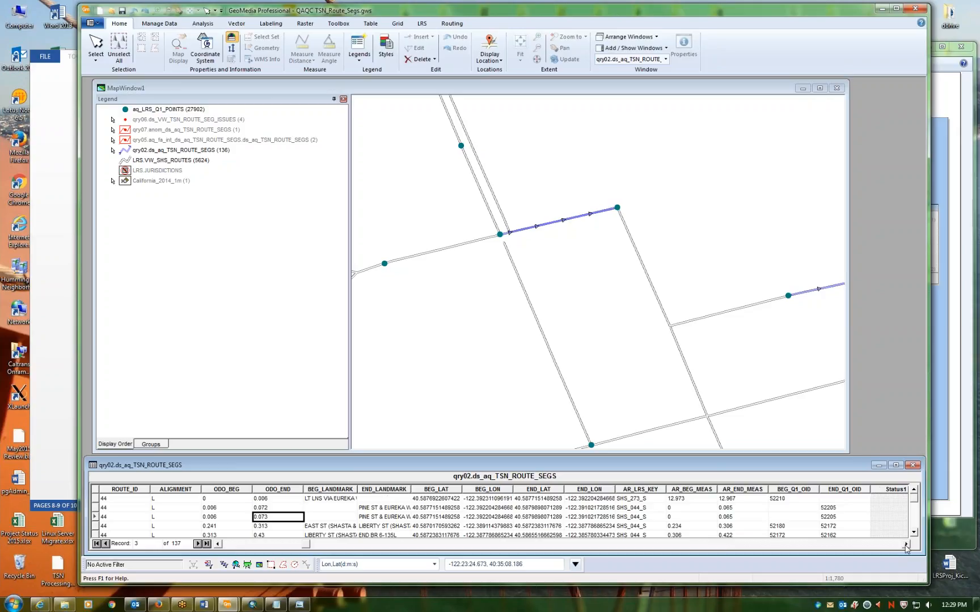
left_click(881, 490)
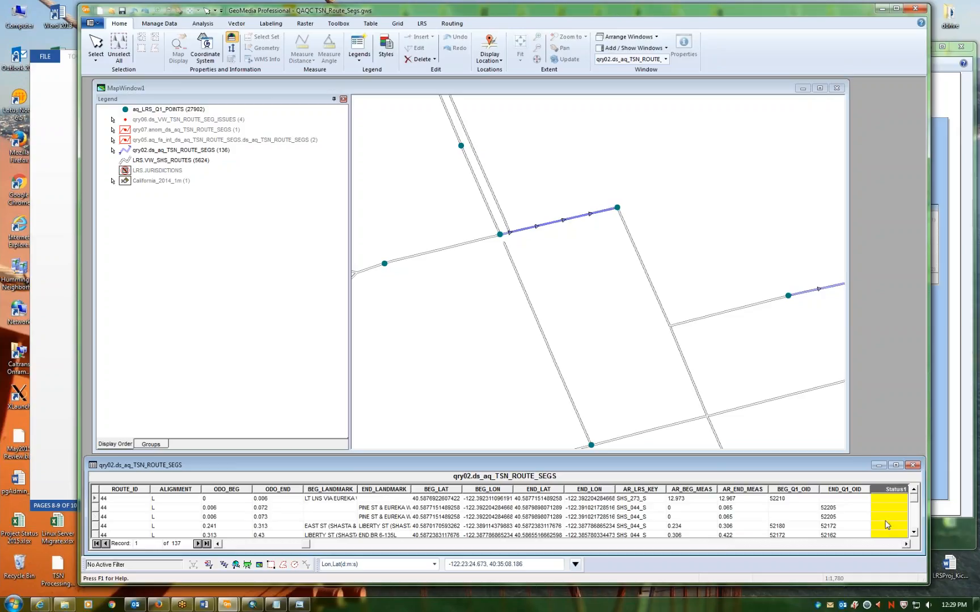
left_click(886, 507)
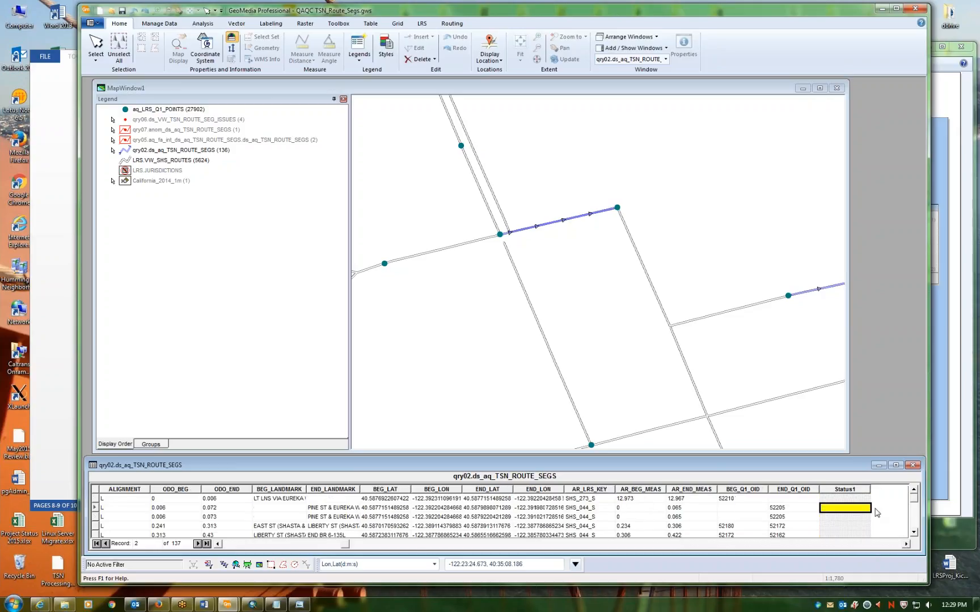
left_click(697, 516)
left_click(690, 517)
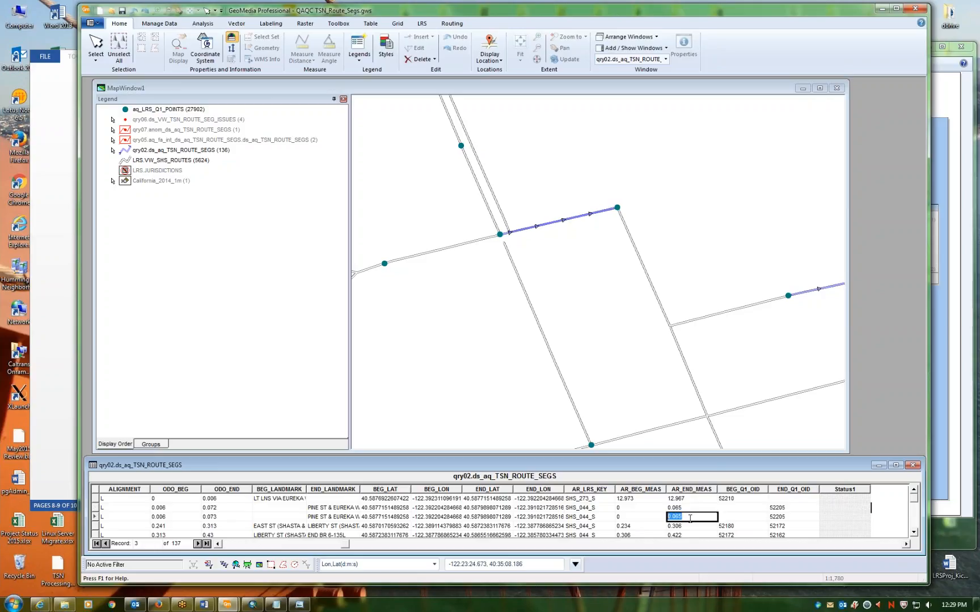
- Highlight records 36902 and 40627 on the map together and individually to compare their geometry
left_click(218, 544)
left_click(218, 544)
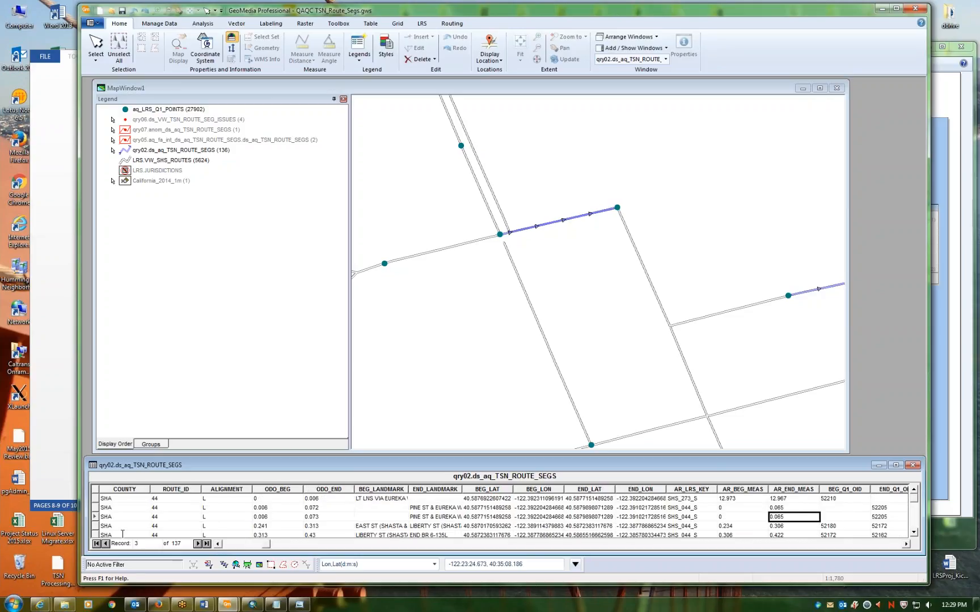
left_click(219, 545)
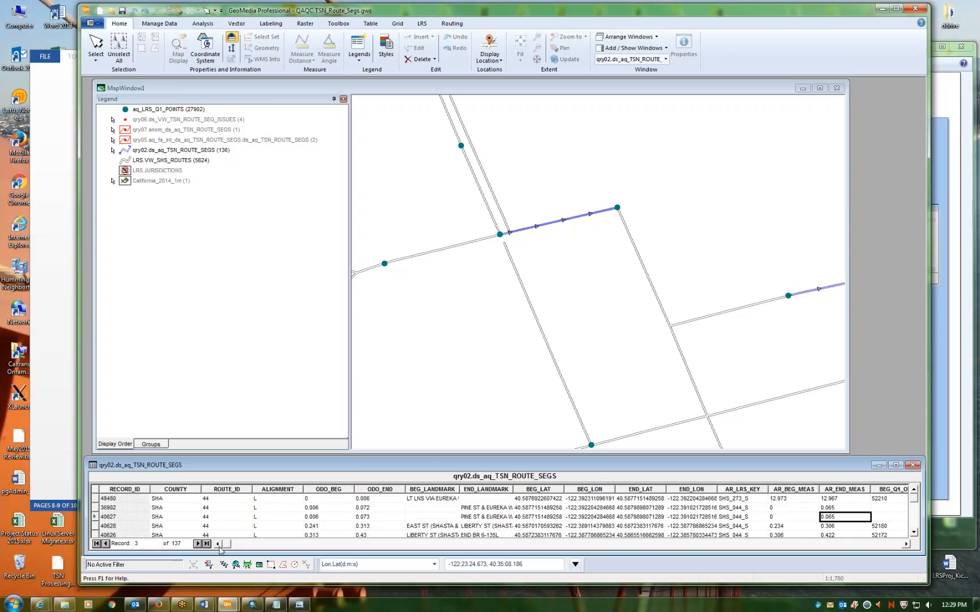
left_click(95, 508)
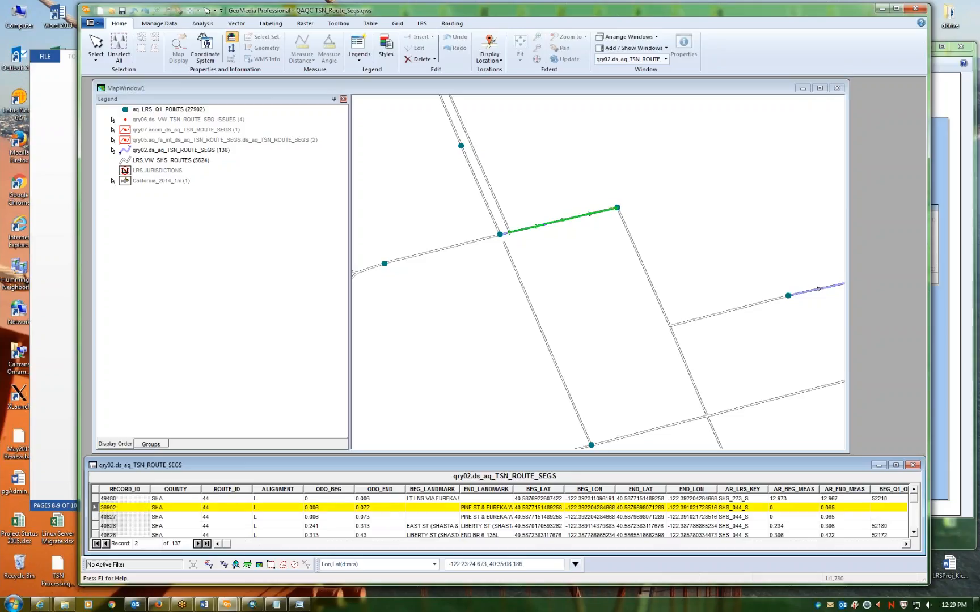
left_click(94, 516, "shift")
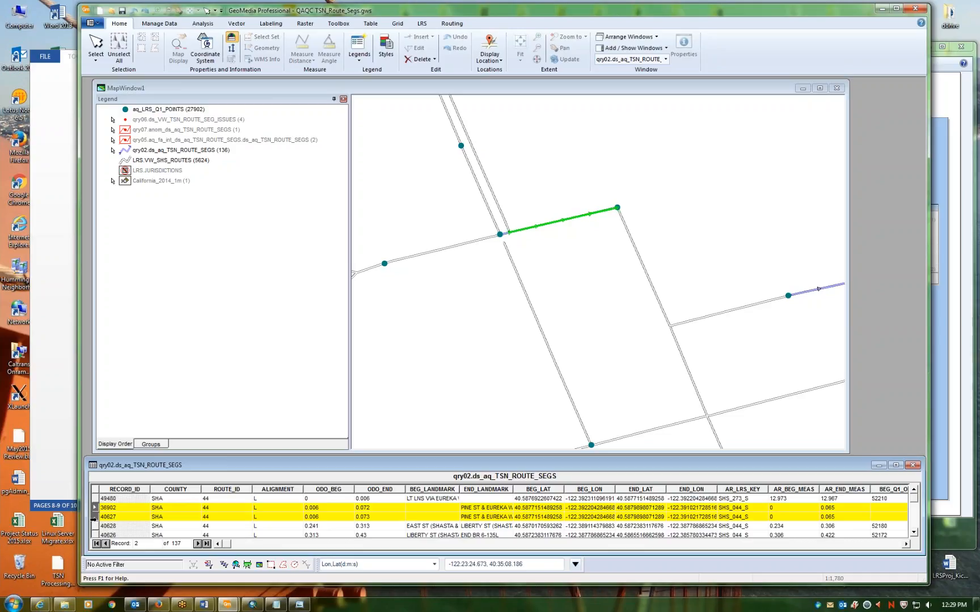
left_click(94, 517)
left_click(93, 508)
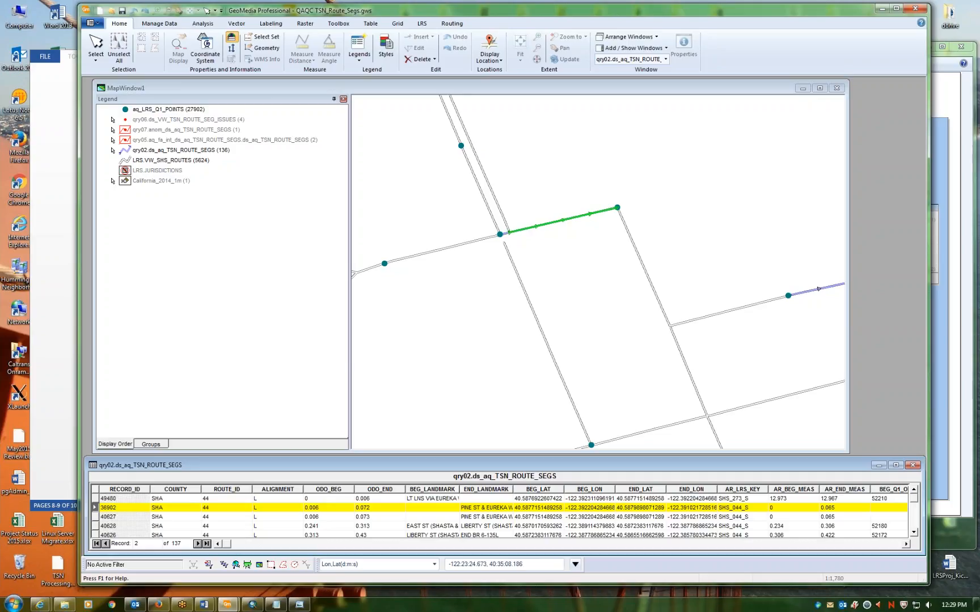
- Review the segment rows that follow, recheck AR_END_MEAS for records 36902 and 40627, and locate record 36902 on the map
scroll(602, 520, "down", 1)
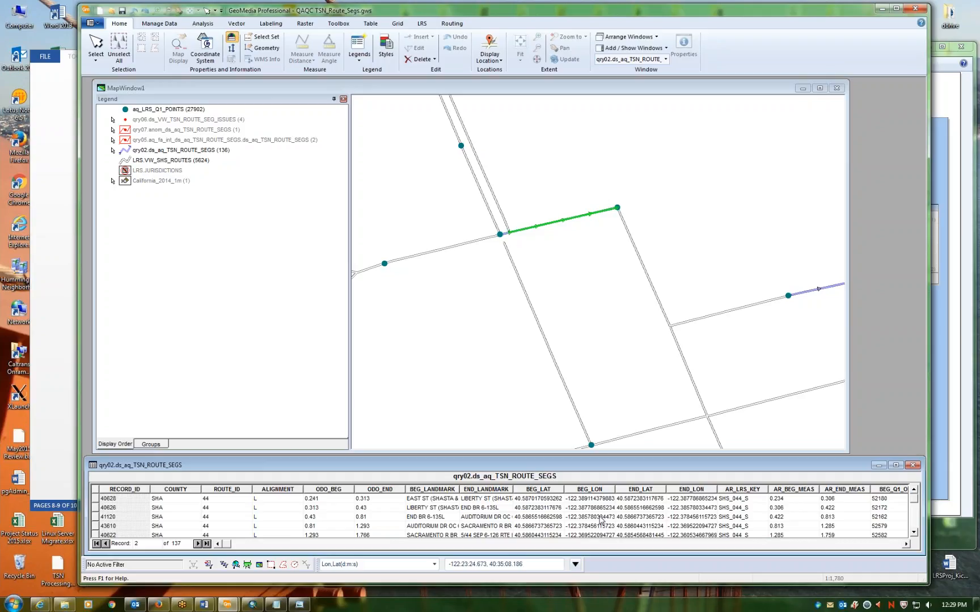
scroll(601, 520, "up", 1)
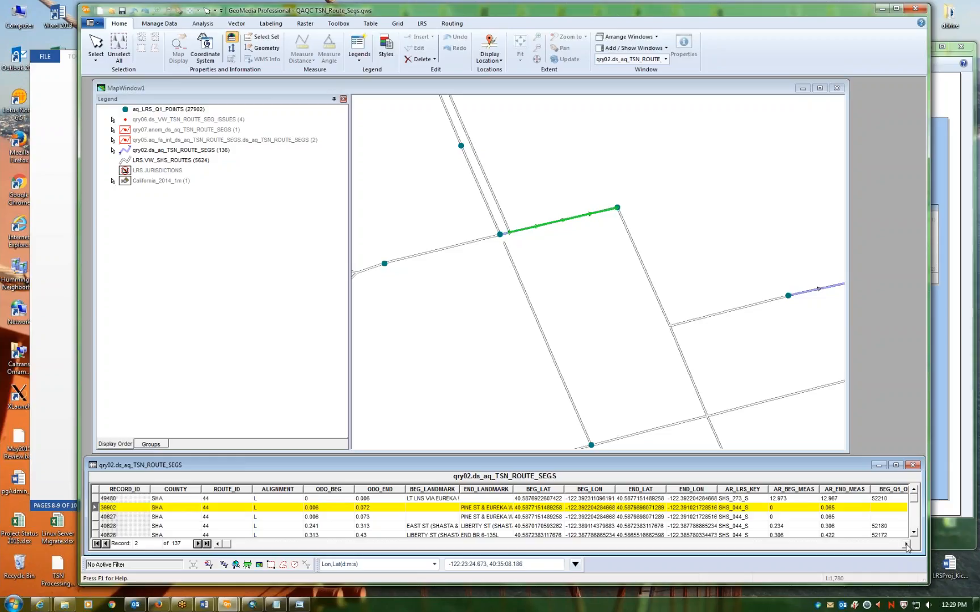
left_click(845, 508)
left_click(843, 517)
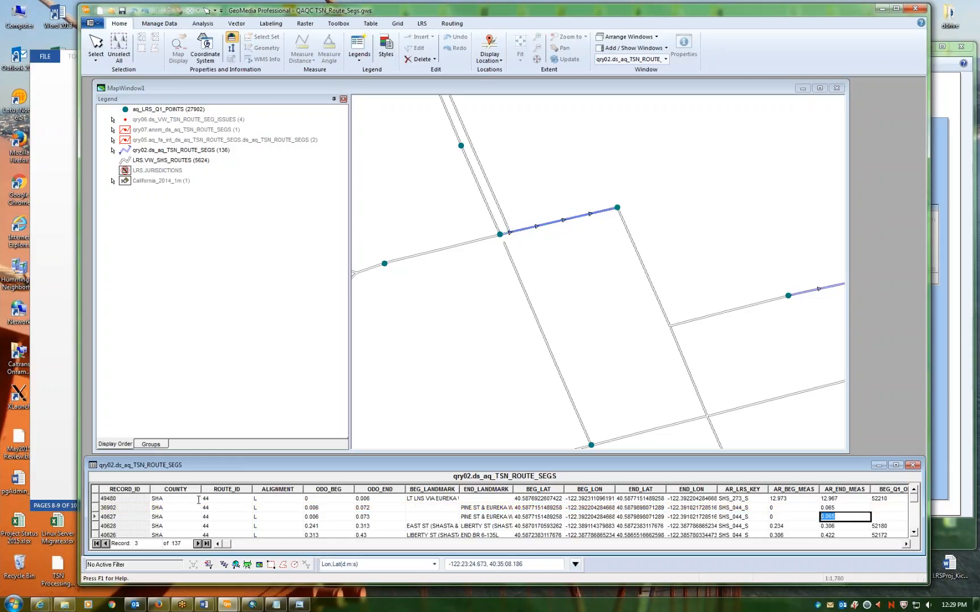
left_click(94, 508)
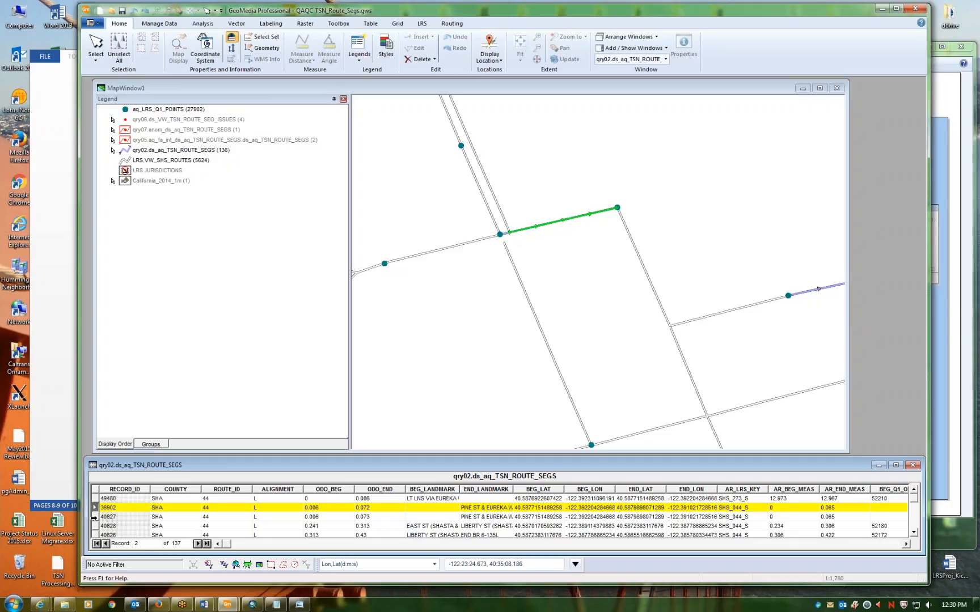
- Delete the overlapping Route 44 segment record 40627
left_click(94, 516)
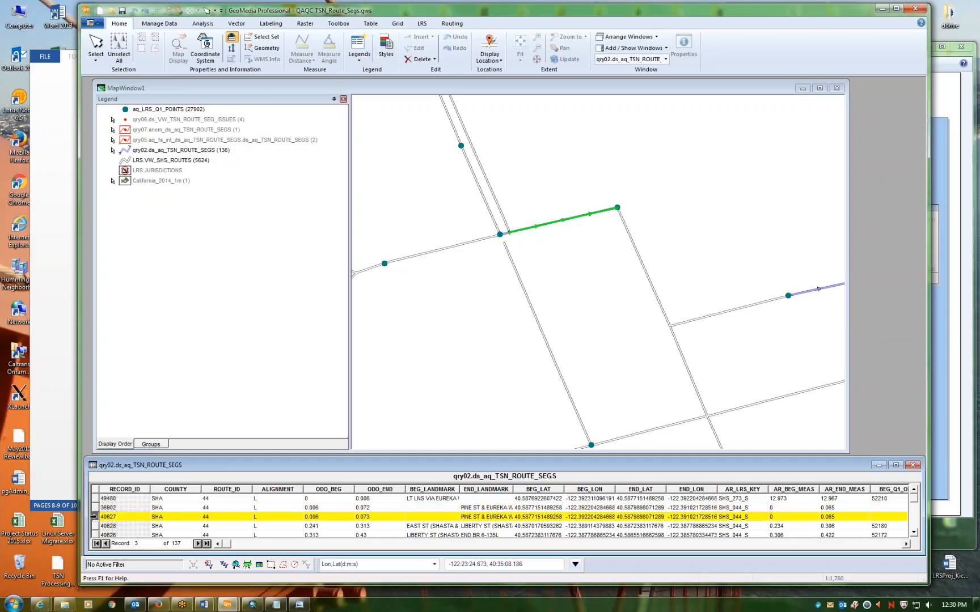
right_click(93, 516)
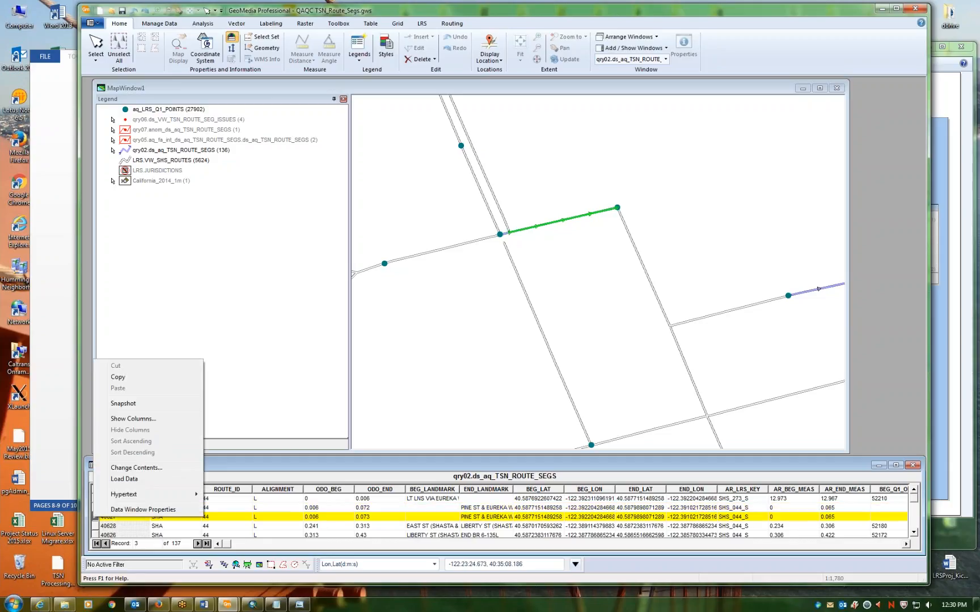
left_click(278, 465)
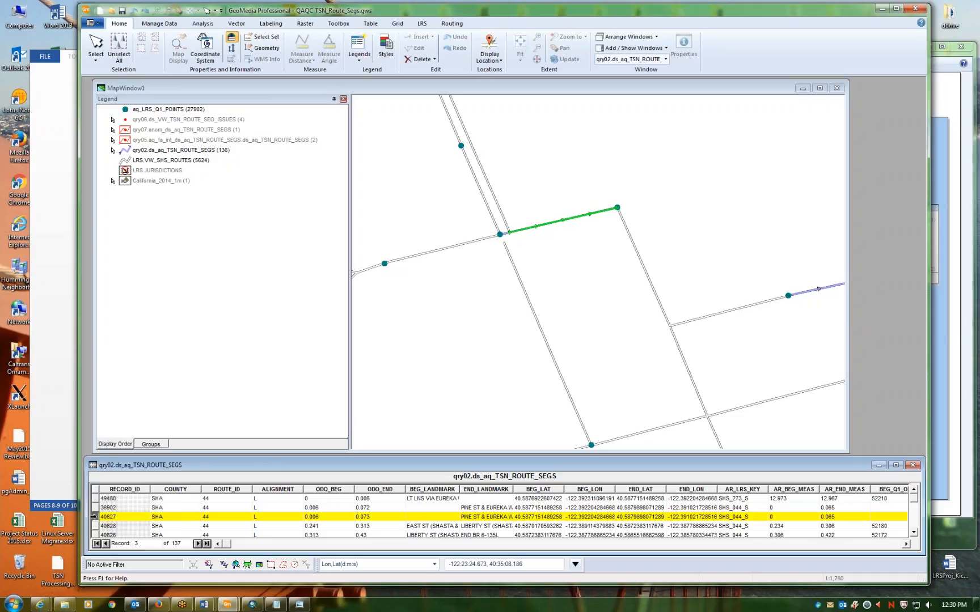
right_click(95, 517)
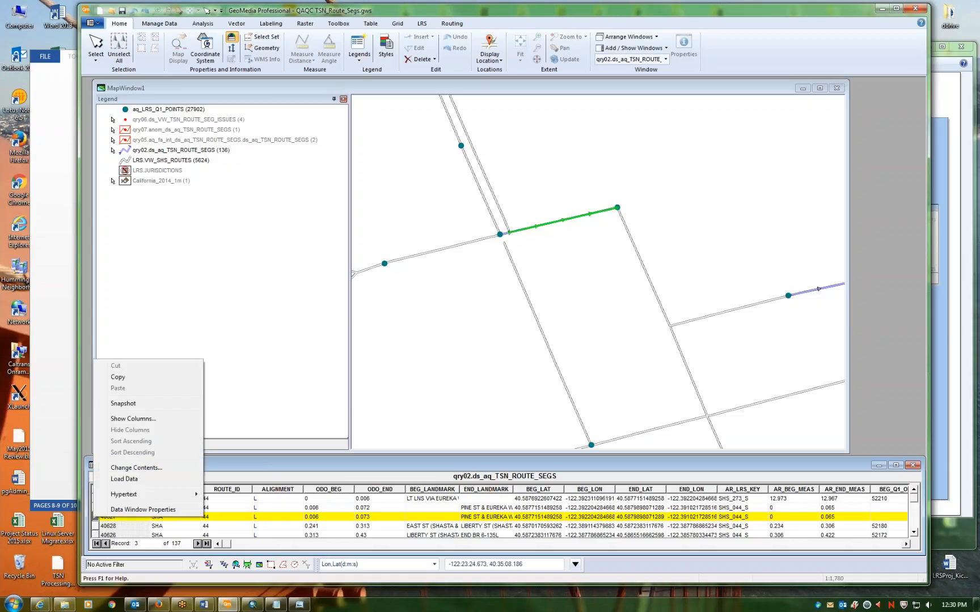
left_click(265, 469)
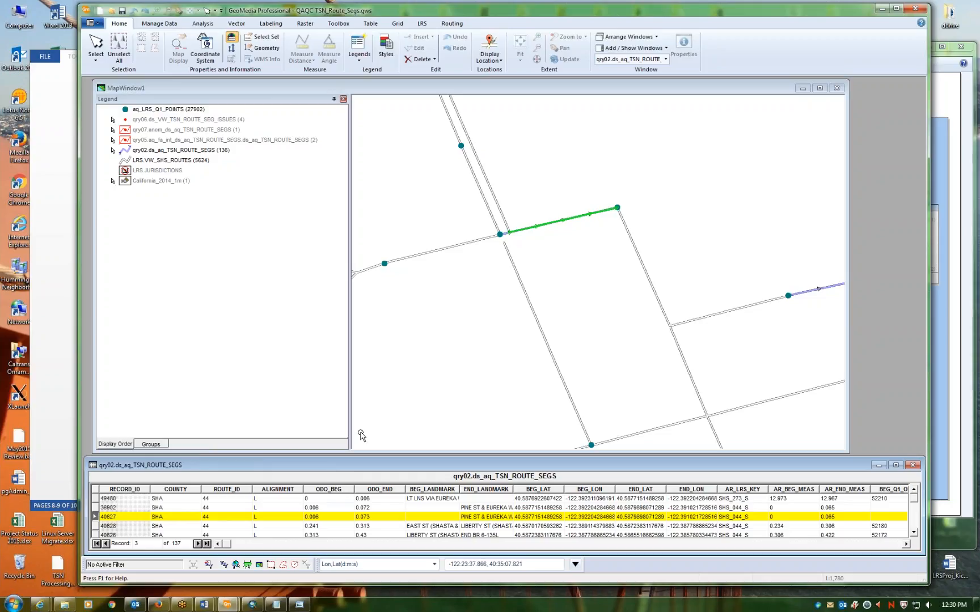
left_click(421, 59)
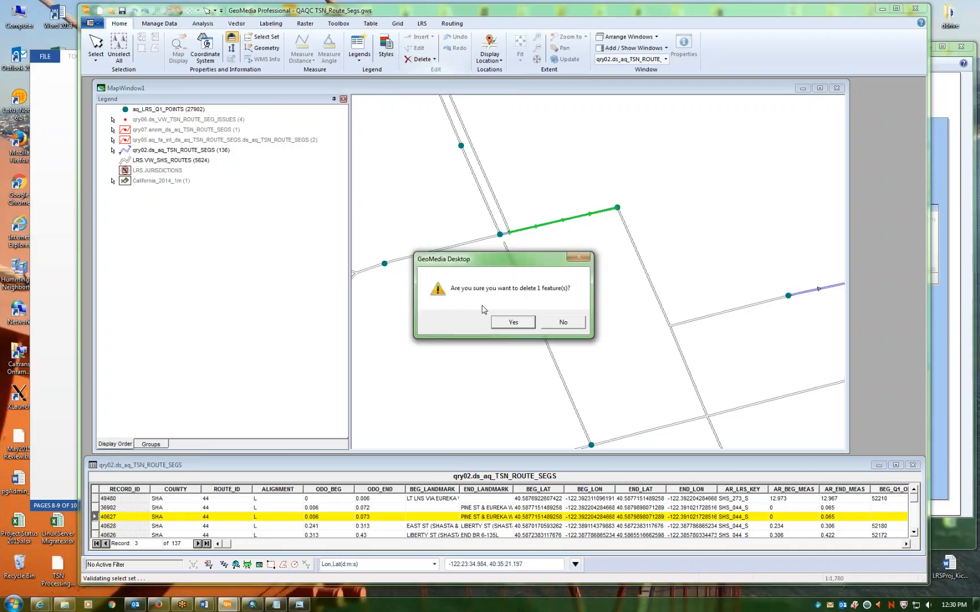
left_click(511, 323)
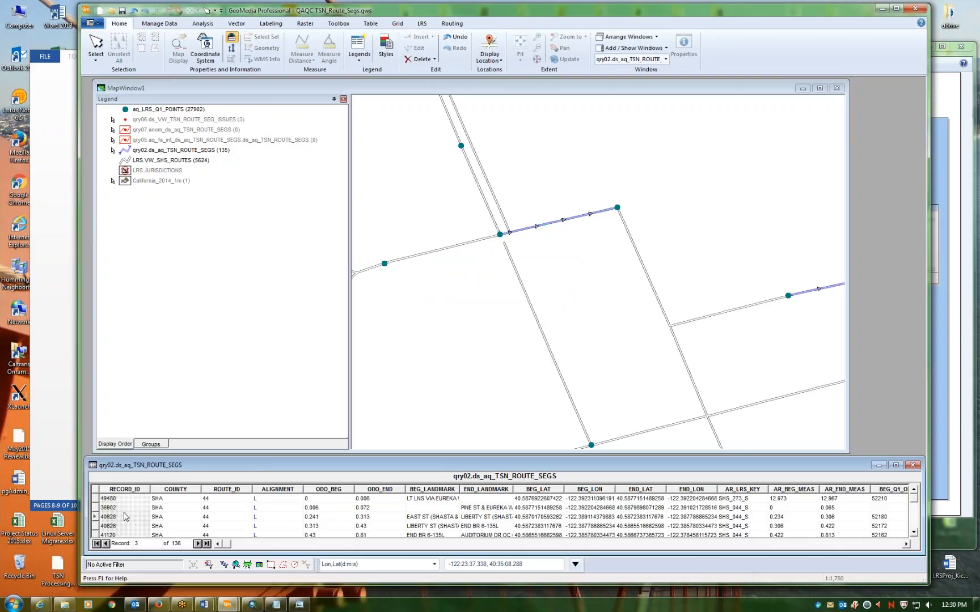
- Locate remaining record 36902 on the map and check the beginning odometer of record 40628
left_click(94, 508)
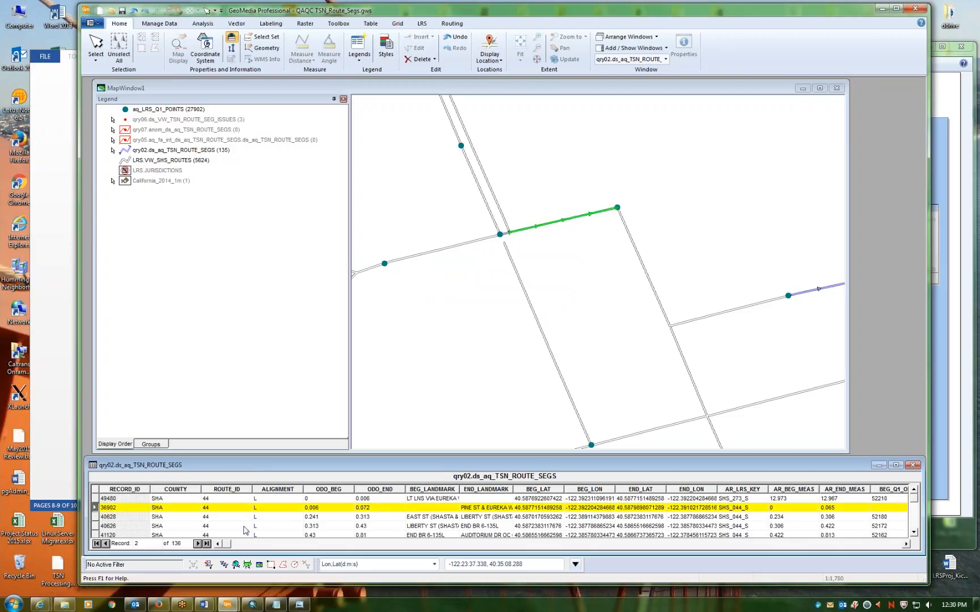
left_click(326, 517)
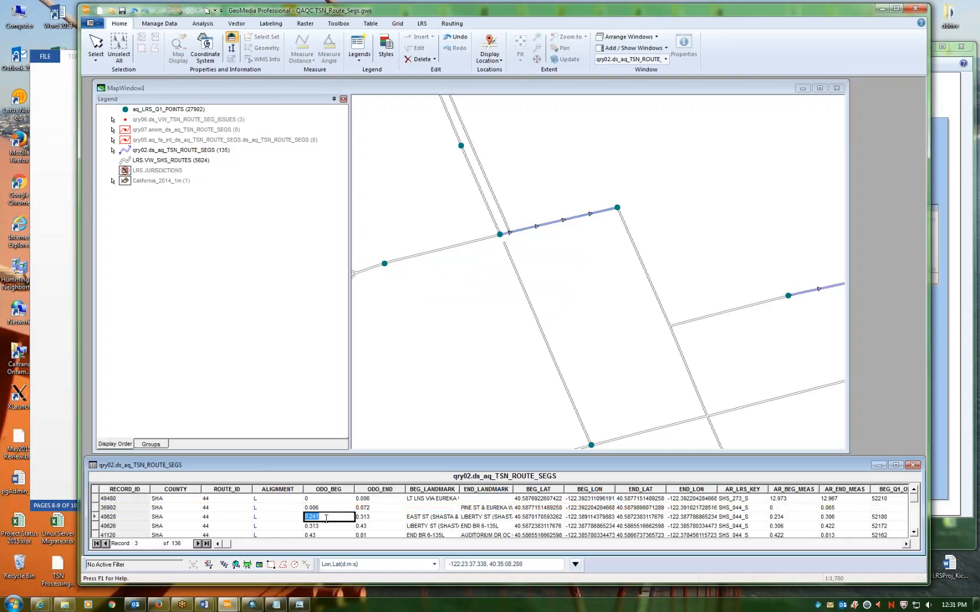
- Check the ending odometer of record 36902 and highlight records 36902 and 40628 on the map to examine the gap between them
left_click(381, 509)
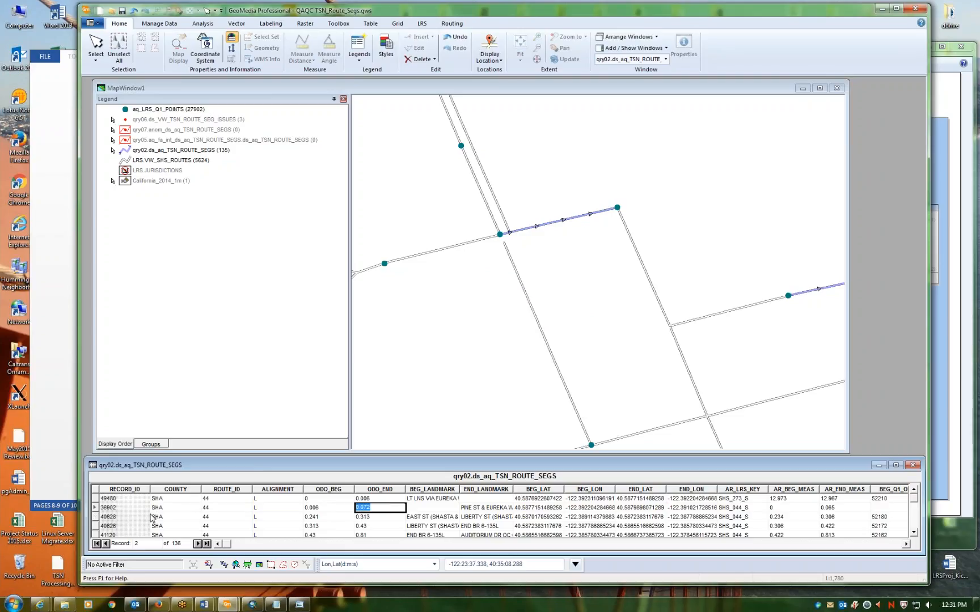
left_click(94, 507)
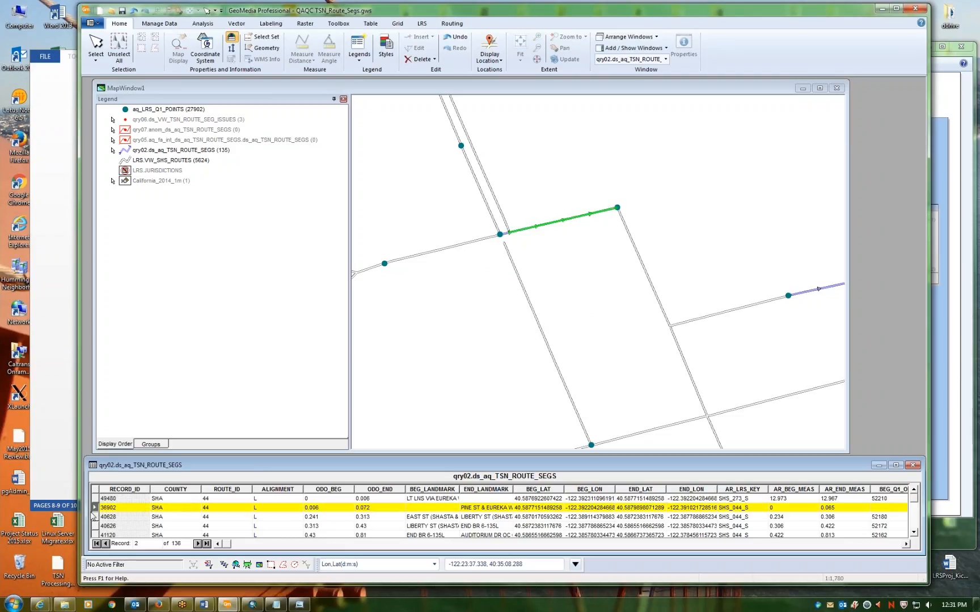
left_click(93, 516)
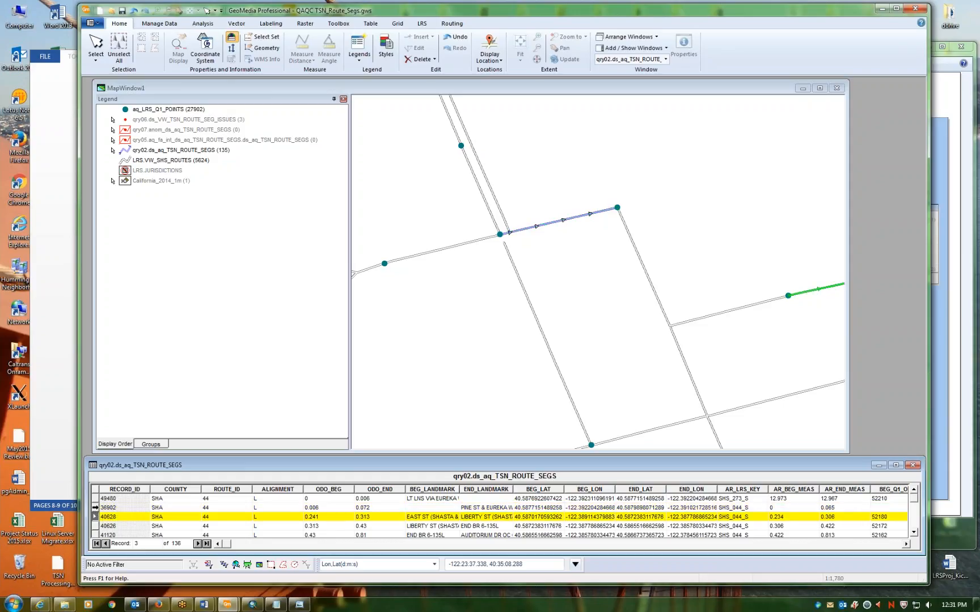
left_click(95, 508)
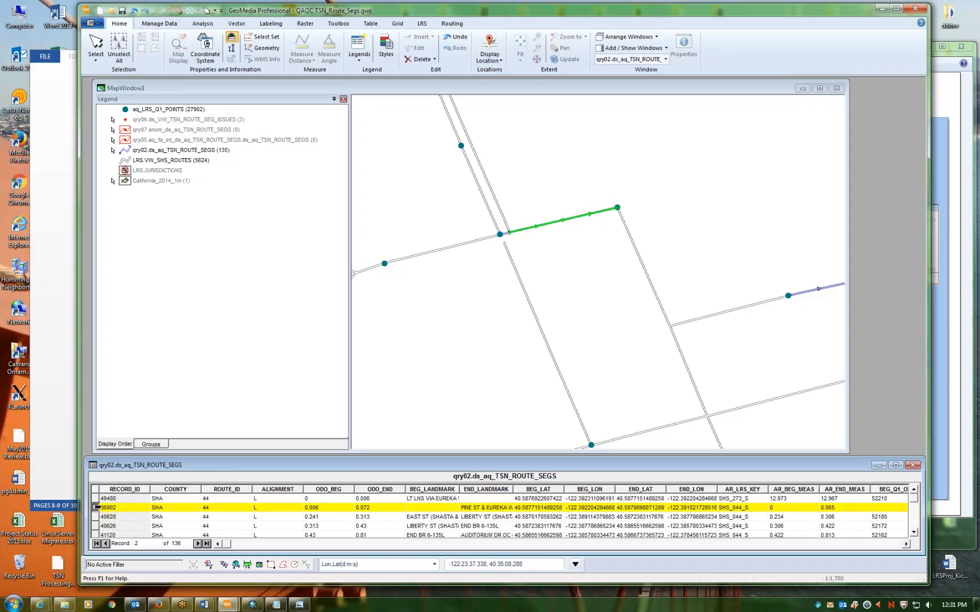
right_click(96, 507)
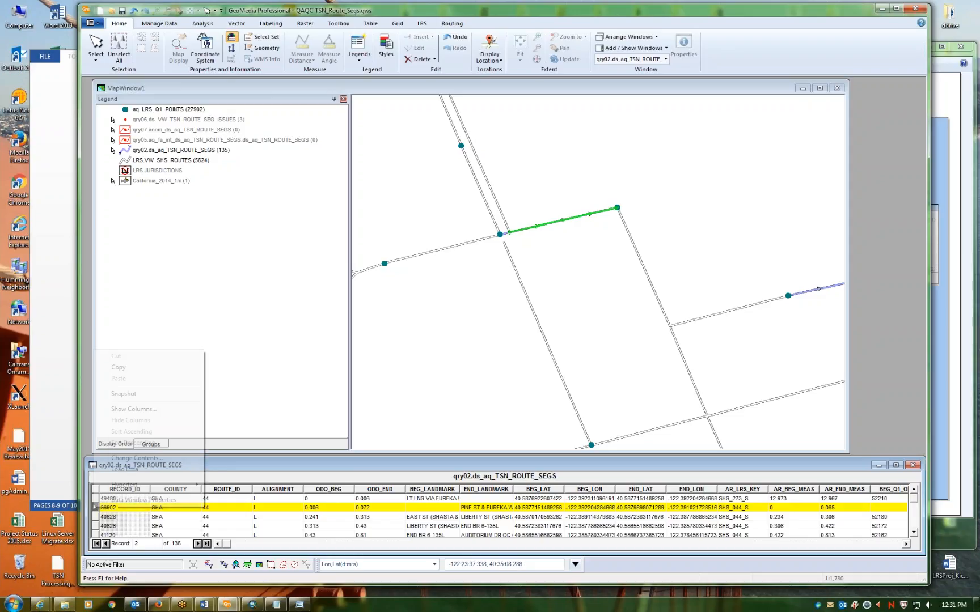
left_click(372, 466)
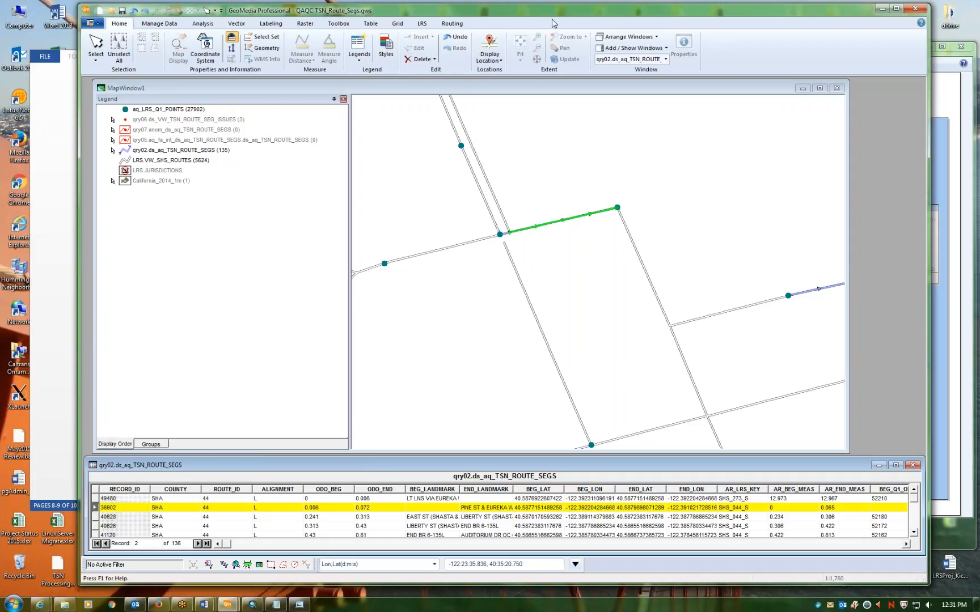
- Inspect the facing ends of the two separated Route 44 segments on the map, including the odometer label of the western one
left_click(655, 250)
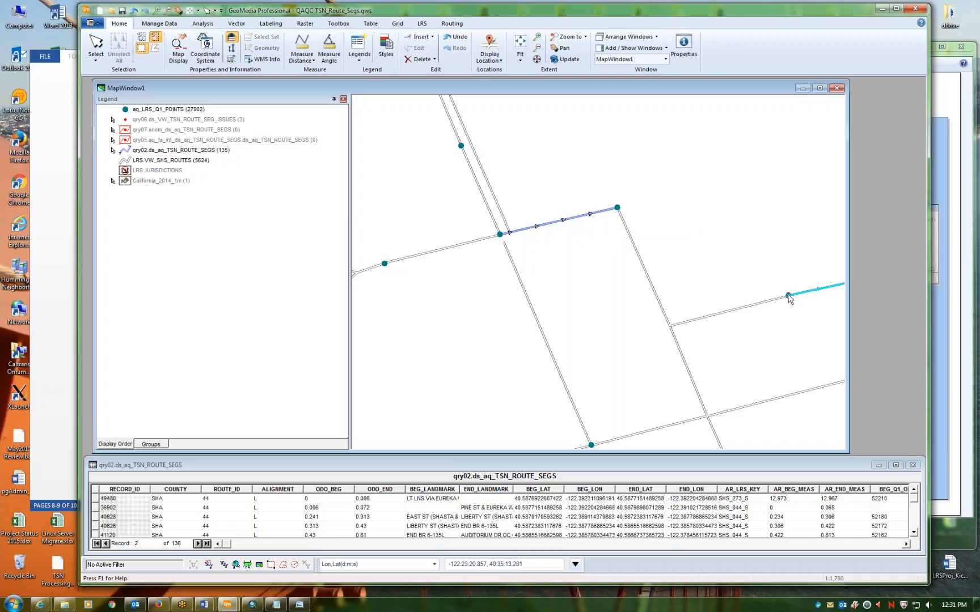
left_click(614, 209)
left_click(616, 210)
left_click(588, 235)
mouse_move(620, 208)
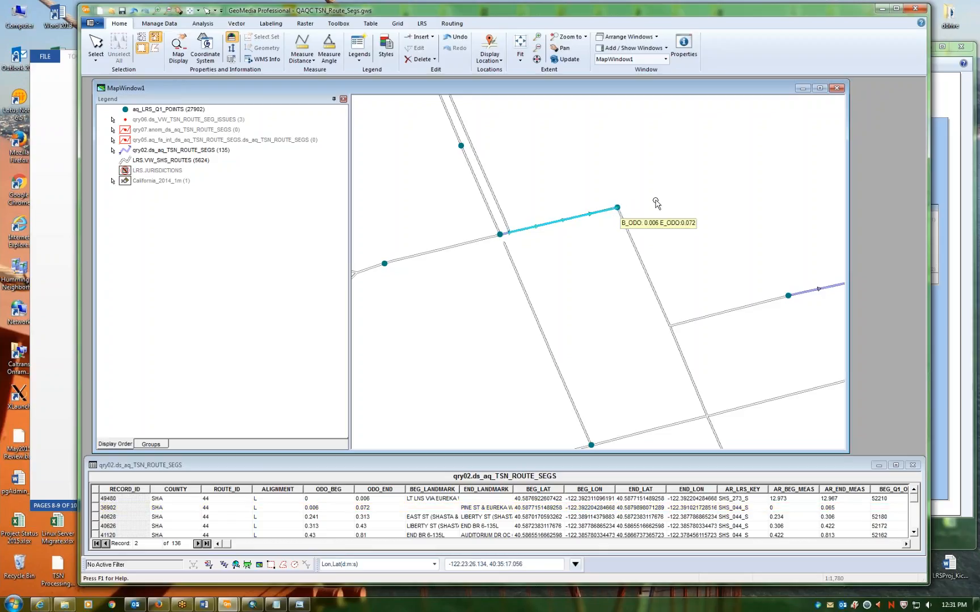
left_click(191, 304)
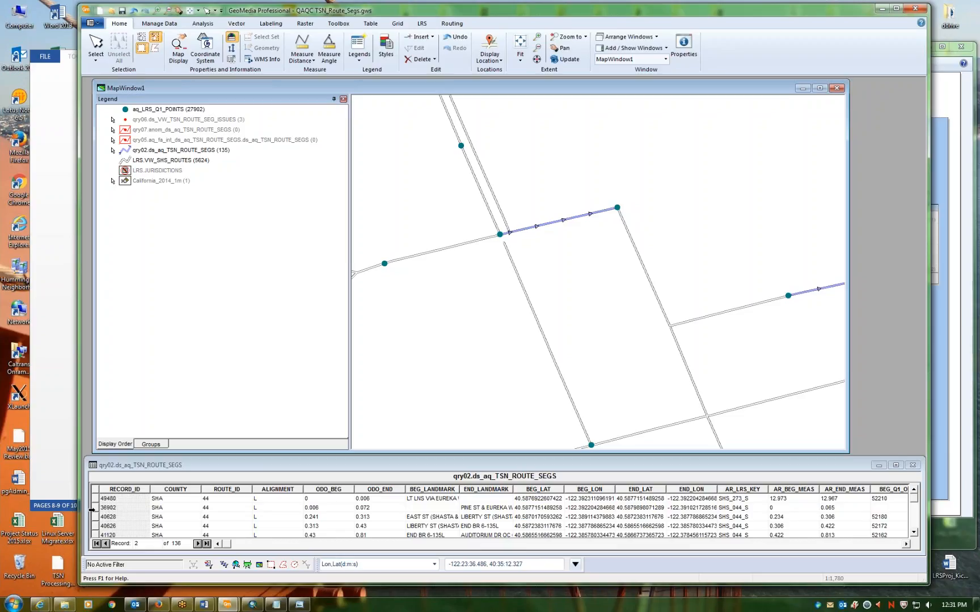
- Highlight records 36902 and 40628 in turn and widen the map window to show the full extent of segment 40628
left_click(95, 507)
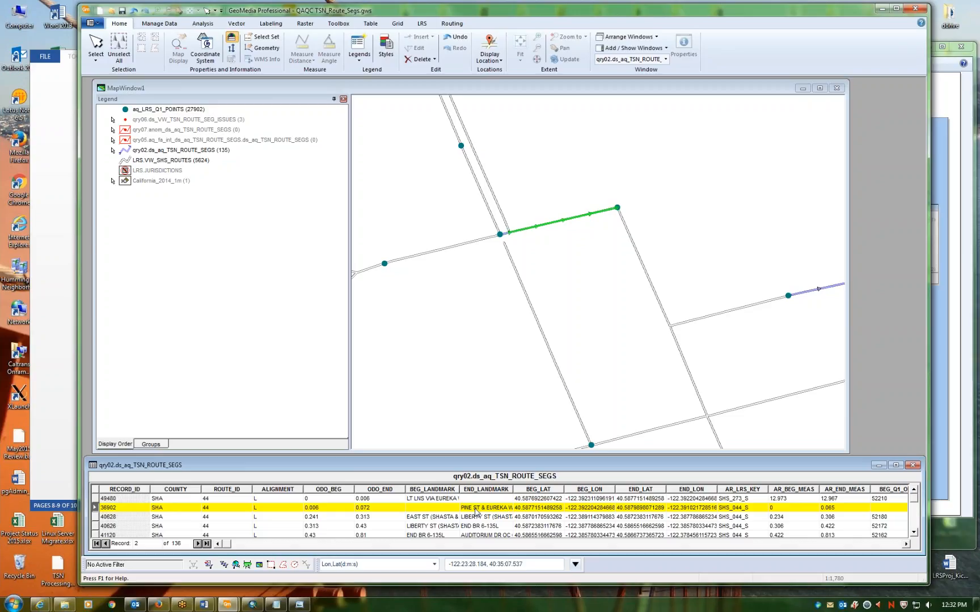
left_click(93, 516)
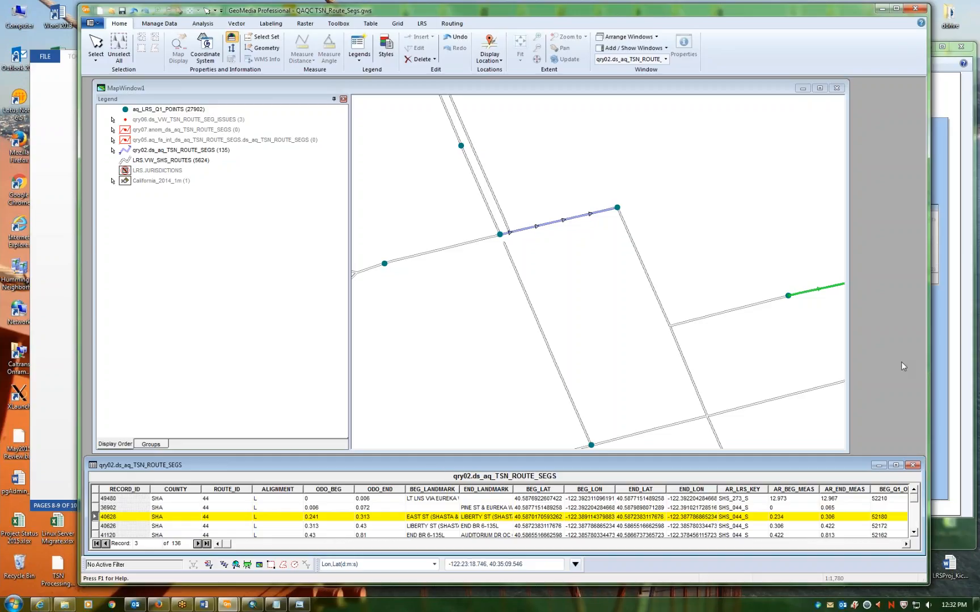
left_click_drag(846, 286, 920, 286)
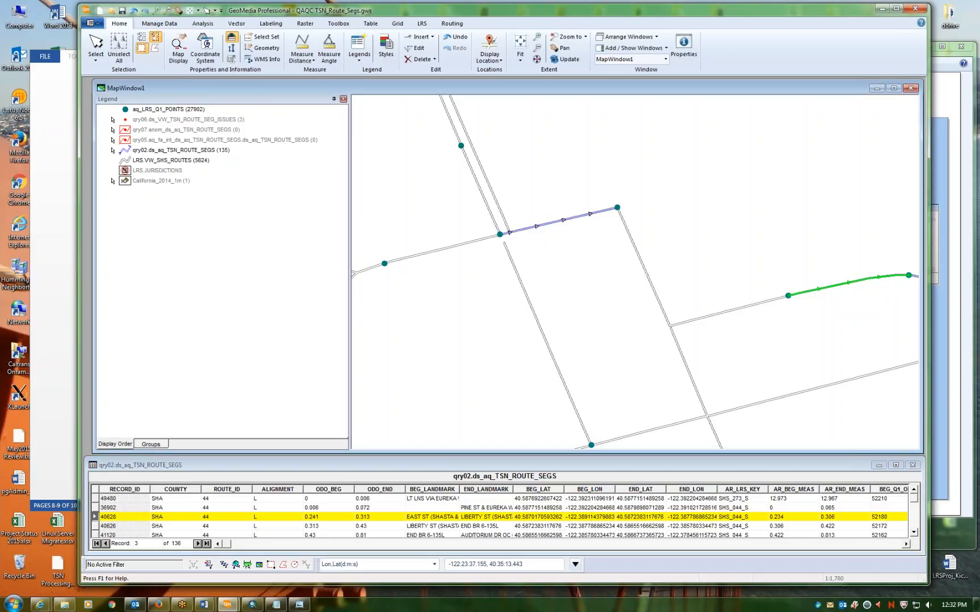
left_click_drag(94, 309, 86, 310)
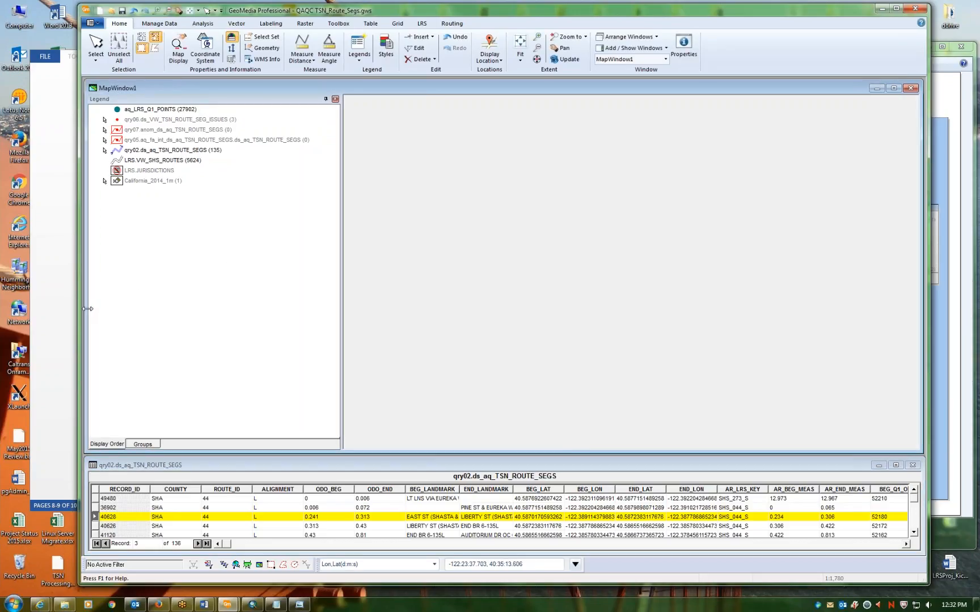
left_click(347, 466)
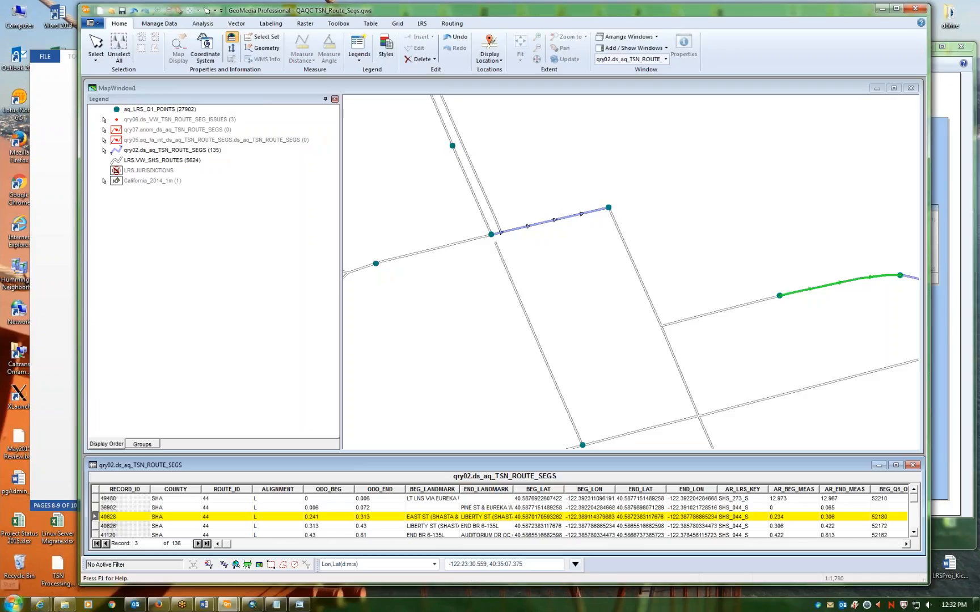
- Open "03_TSN_Processing - Realign Existing Route.docx" from the docs folder of WorkflowFiles_20160621 and minimize the file browser
left_click(66, 606)
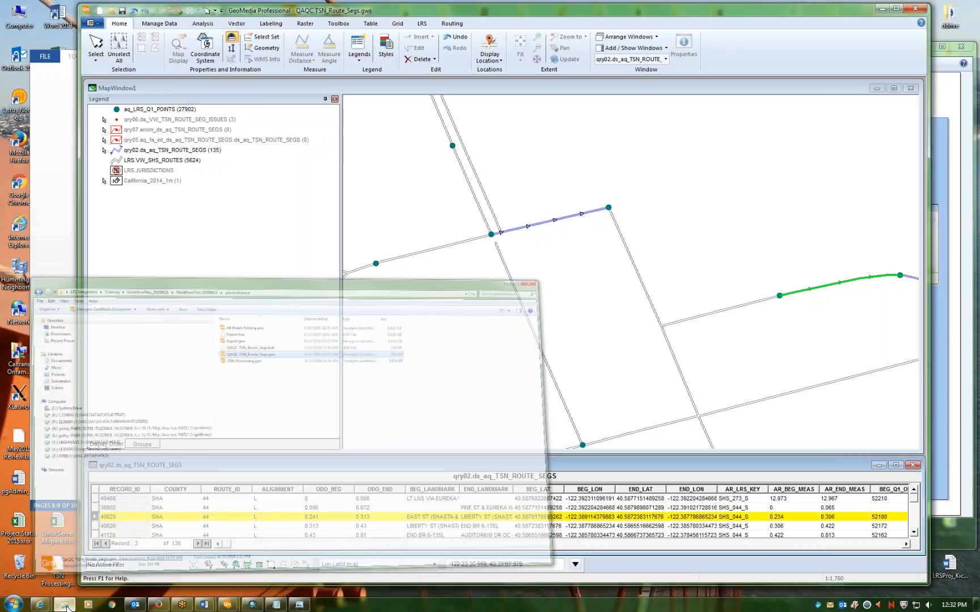
left_click(31, 121)
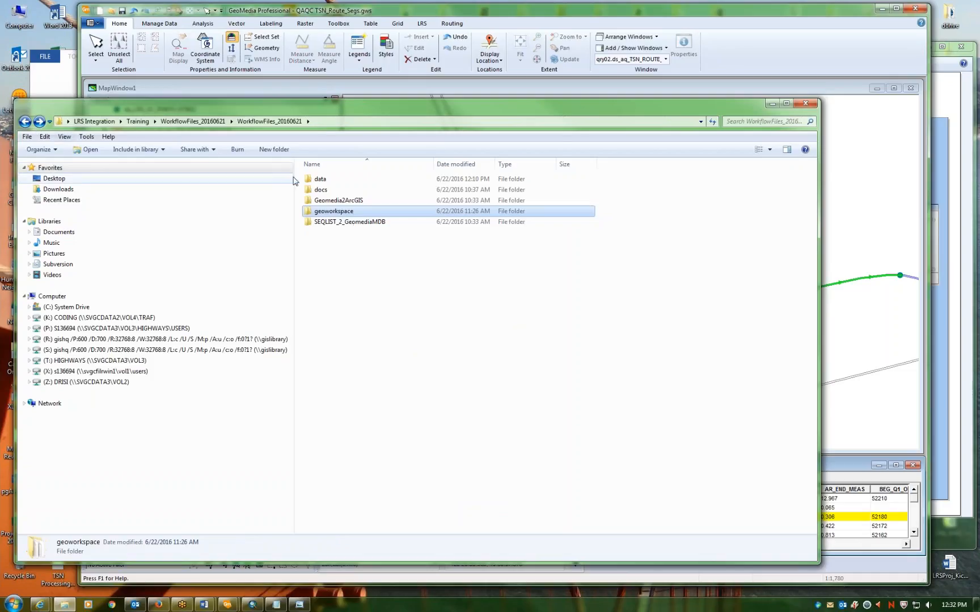
double_click(326, 191)
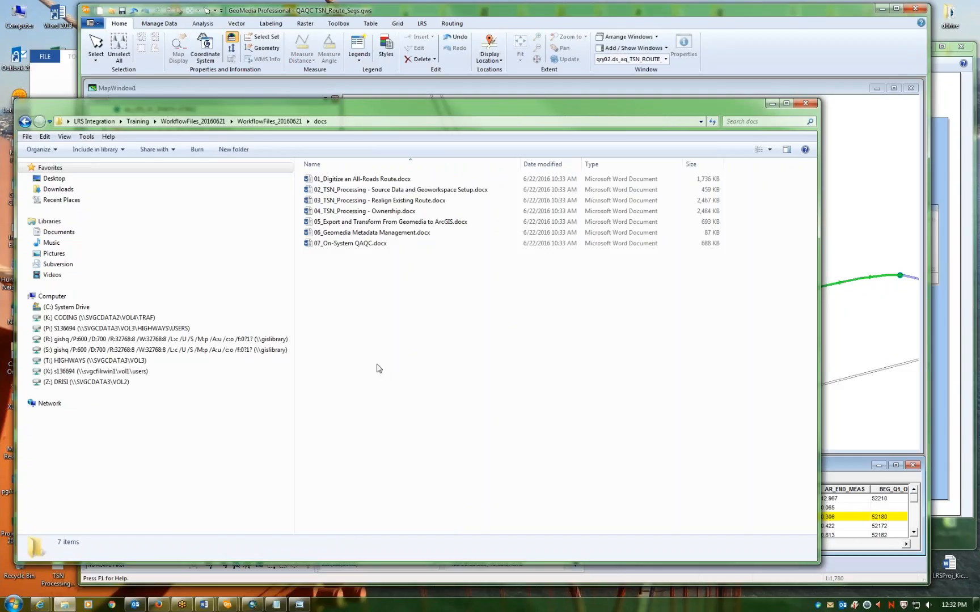
left_click(356, 202)
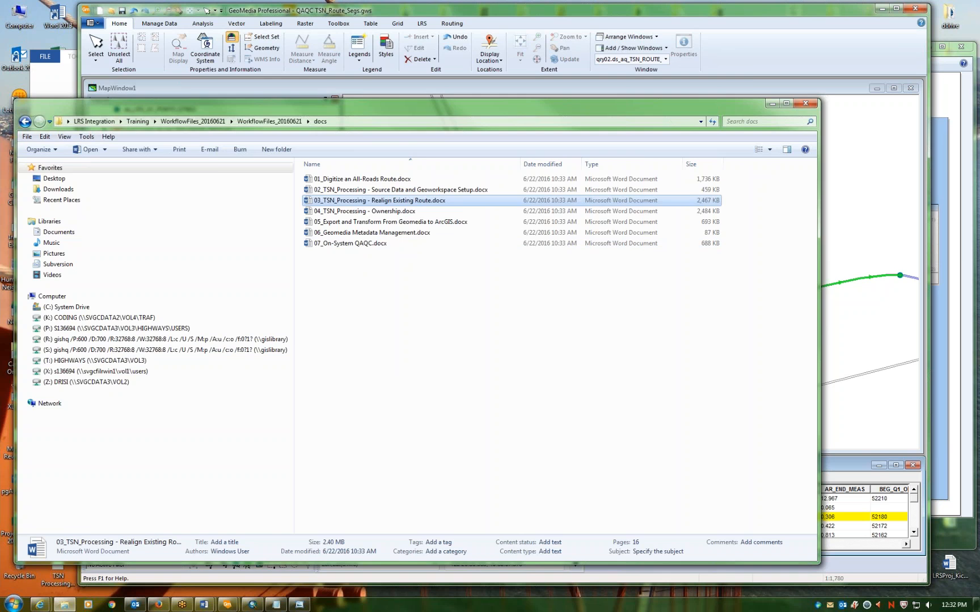
left_click(769, 103)
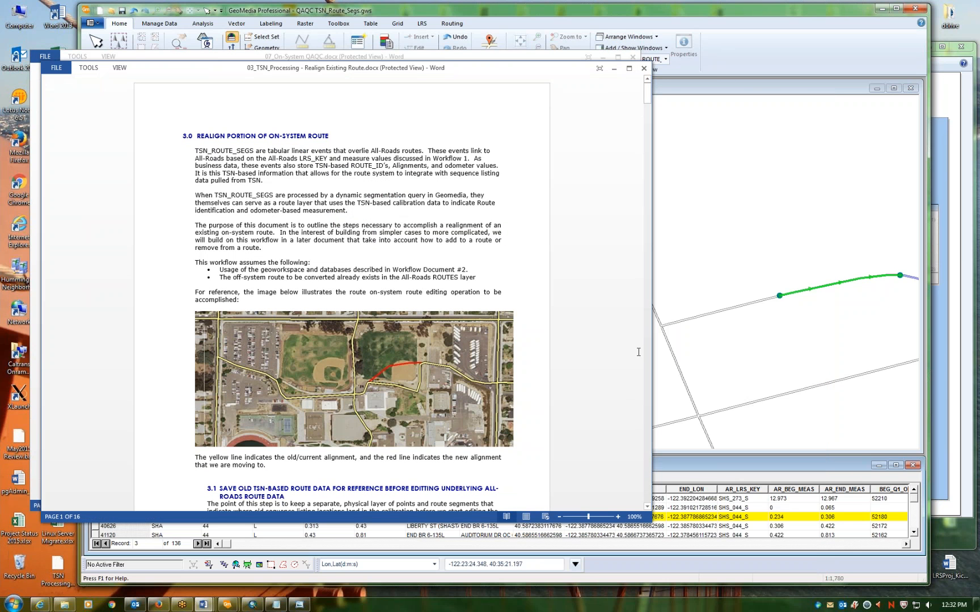
- Read the realignment workflow through section 3.4, step 5 on configuring Insert LRS Events, and switch back to GeoMedia Professional
left_click(648, 354)
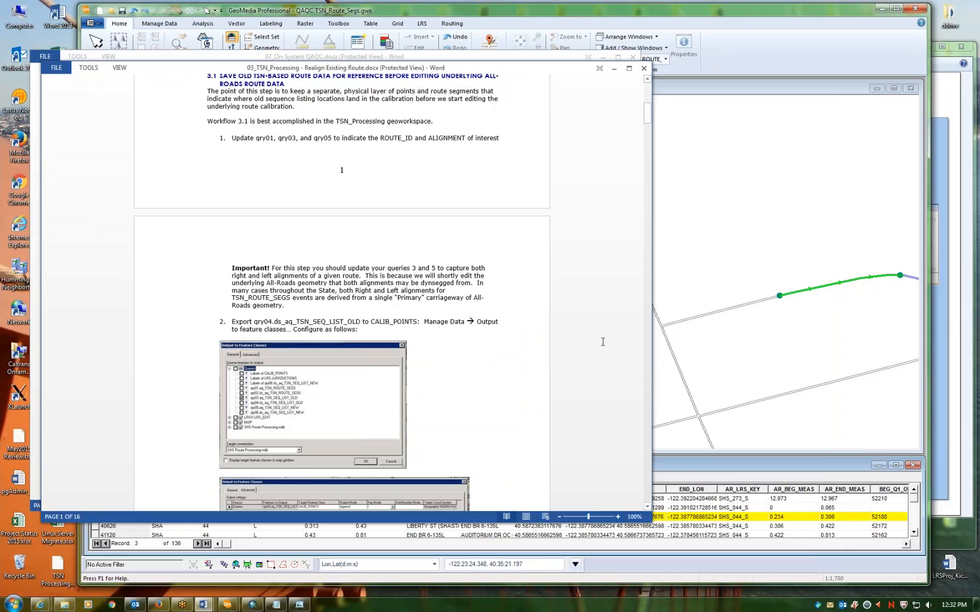
scroll(603, 342, "down", 7)
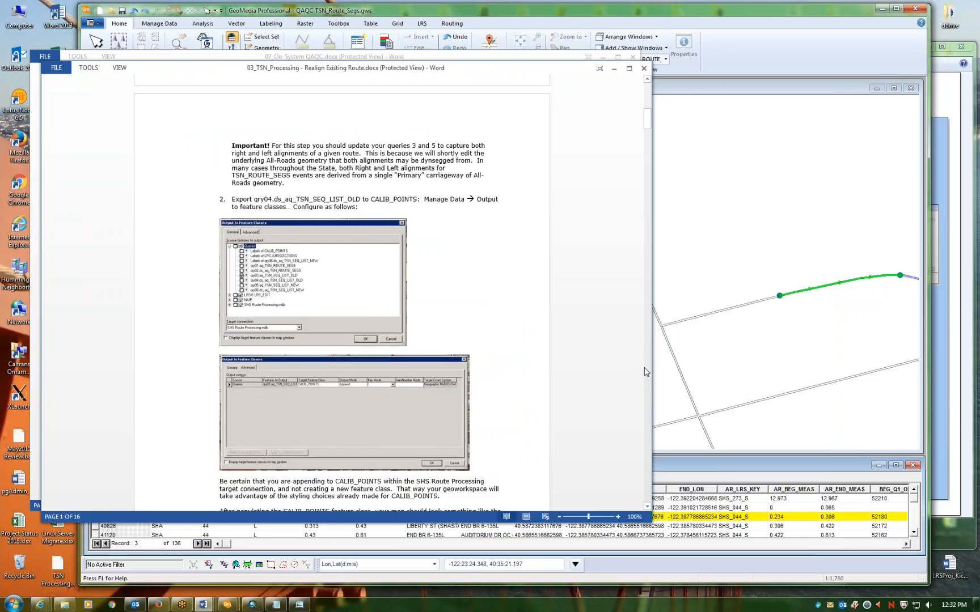
left_click(646, 372)
scroll(647, 372, "down", 1)
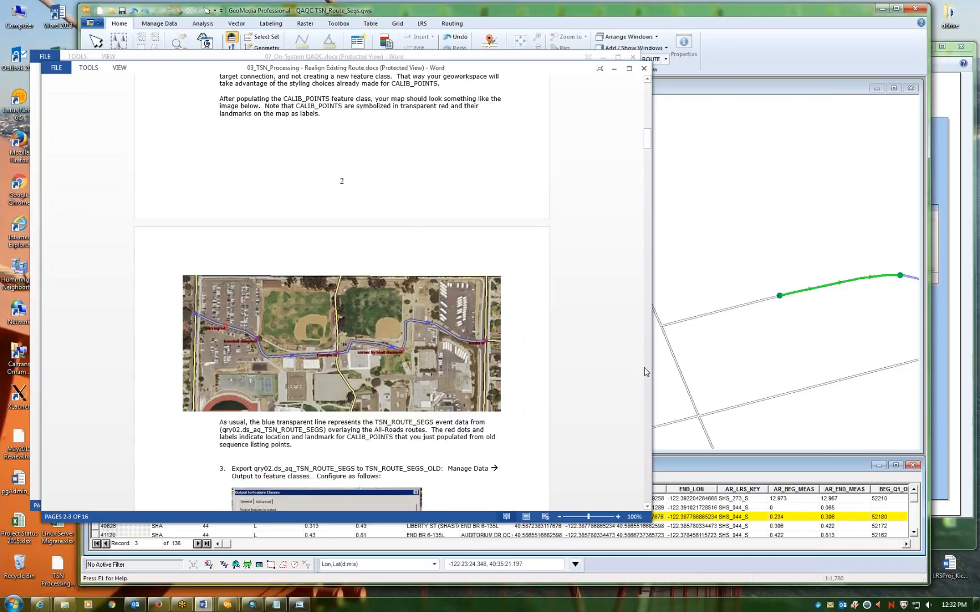
scroll(646, 372, "down", 4)
scroll(649, 375, "down", 15)
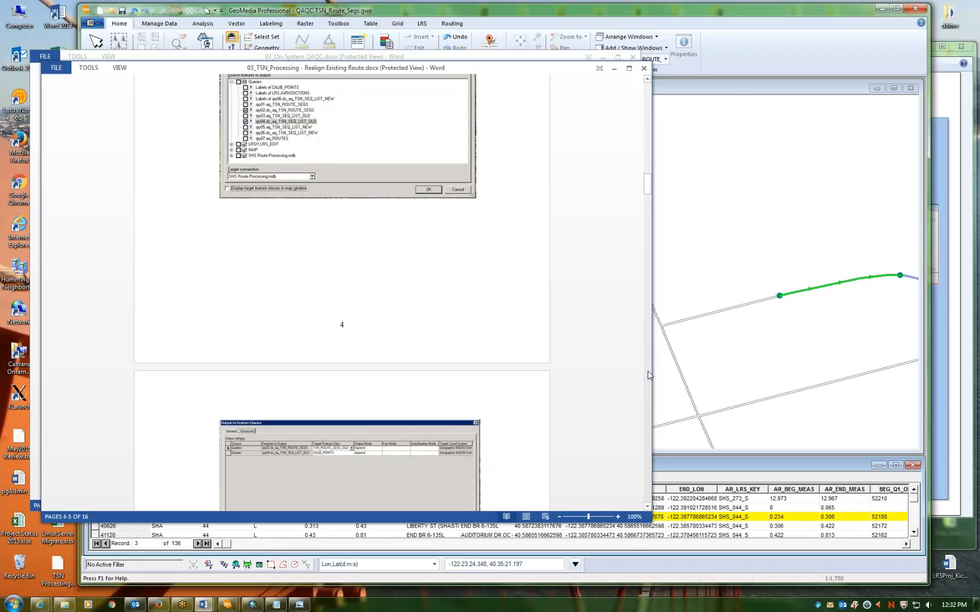
scroll(649, 375, "down", 15)
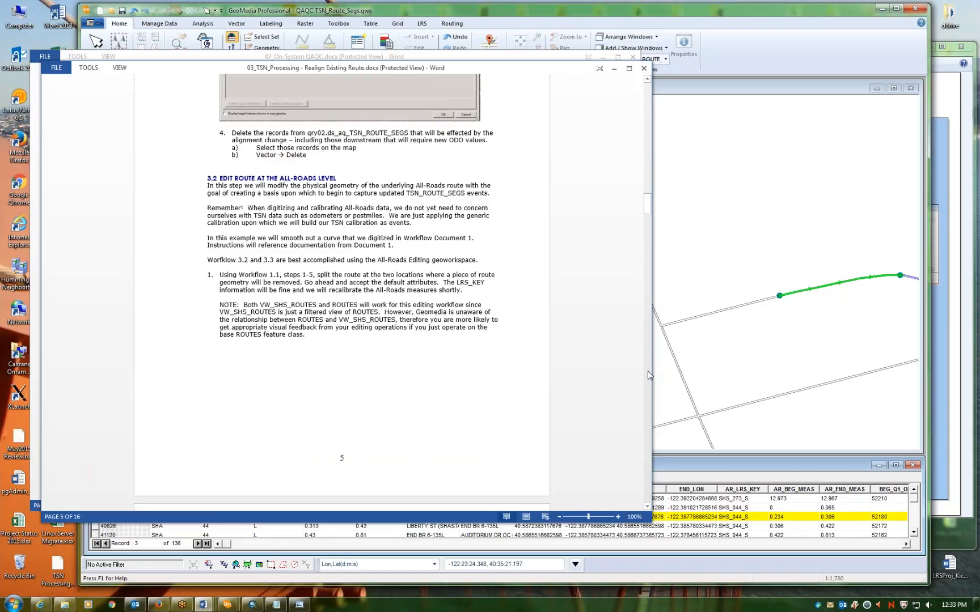
scroll(649, 375, "down", 13)
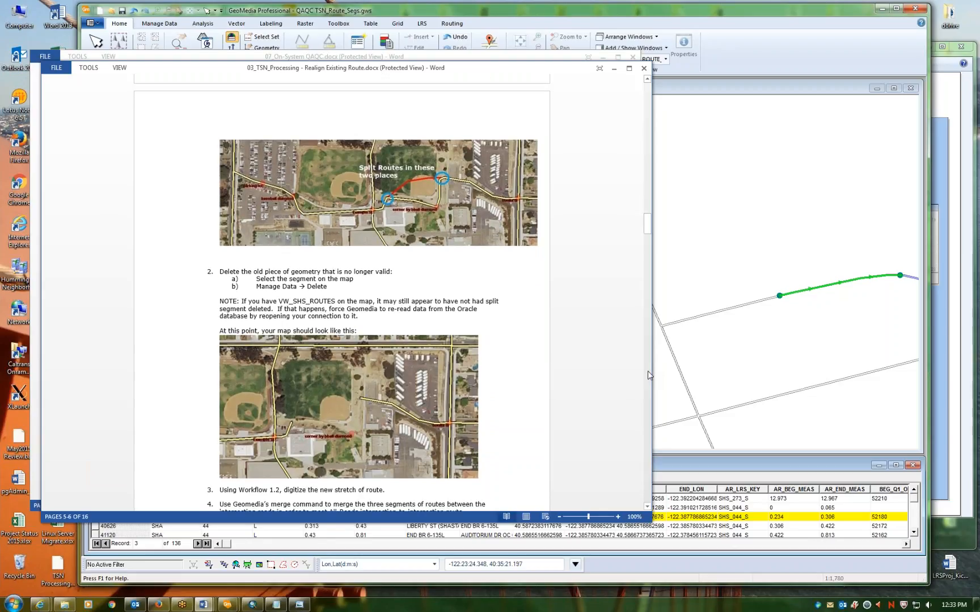
scroll(649, 375, "down", 15)
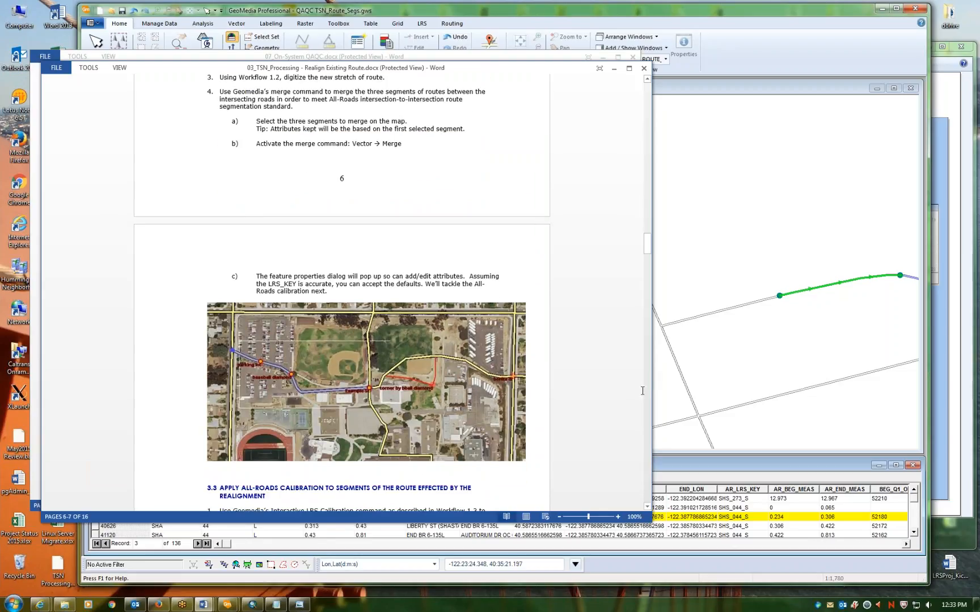
scroll(645, 397, "down", 13)
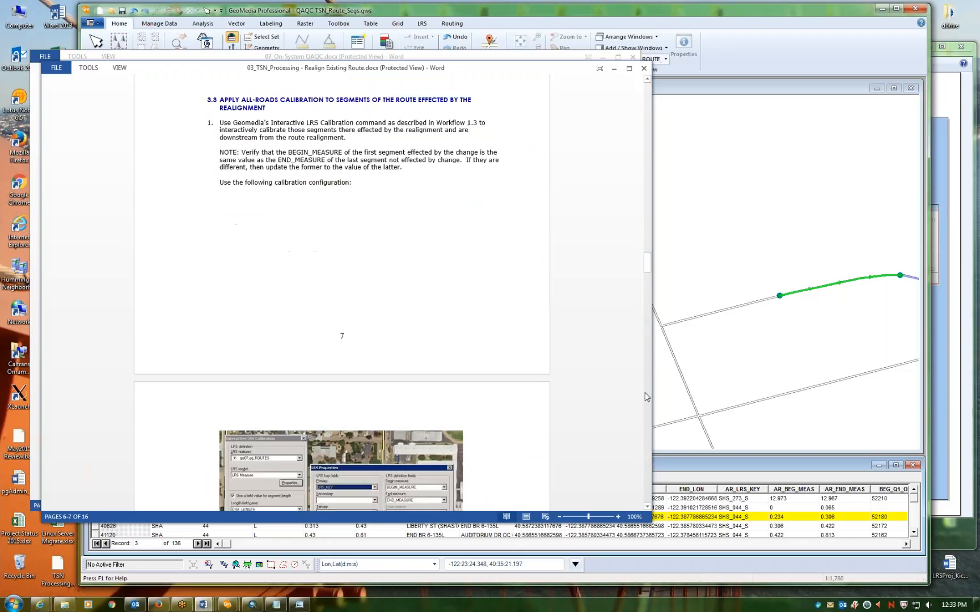
scroll(645, 397, "down", 10)
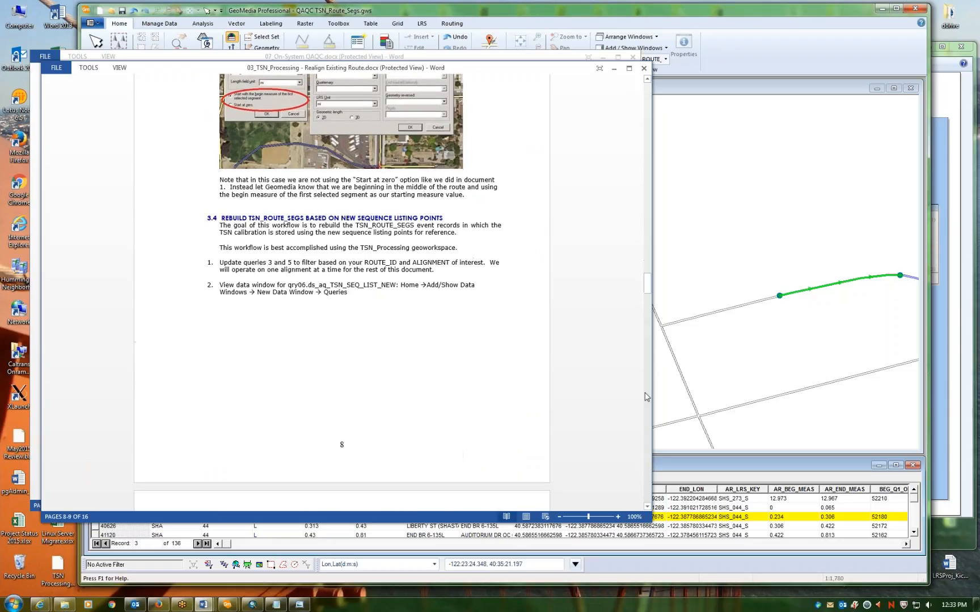
scroll(613, 393, "down", 5)
scroll(612, 392, "down", 15)
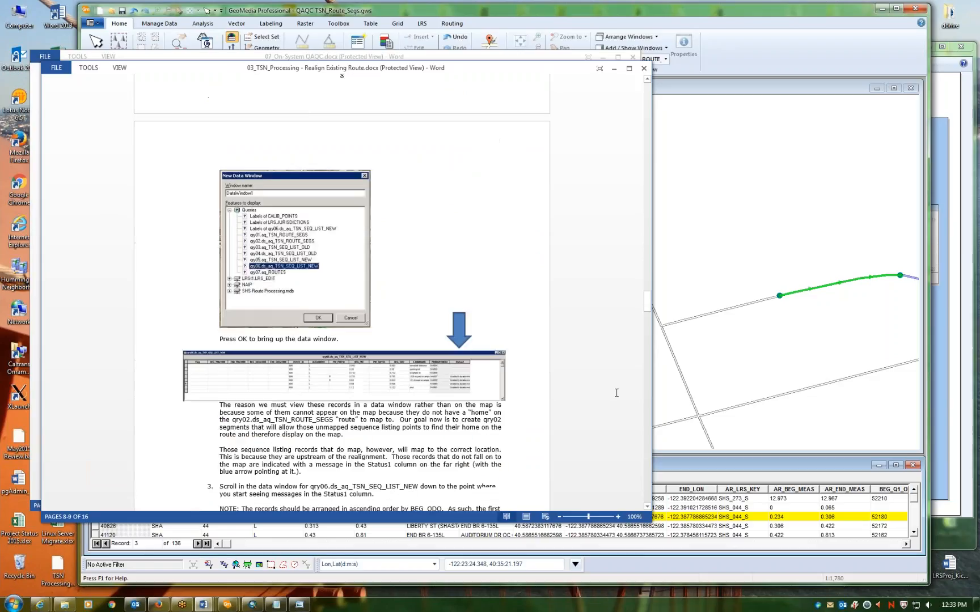
scroll(616, 392, "down", 12)
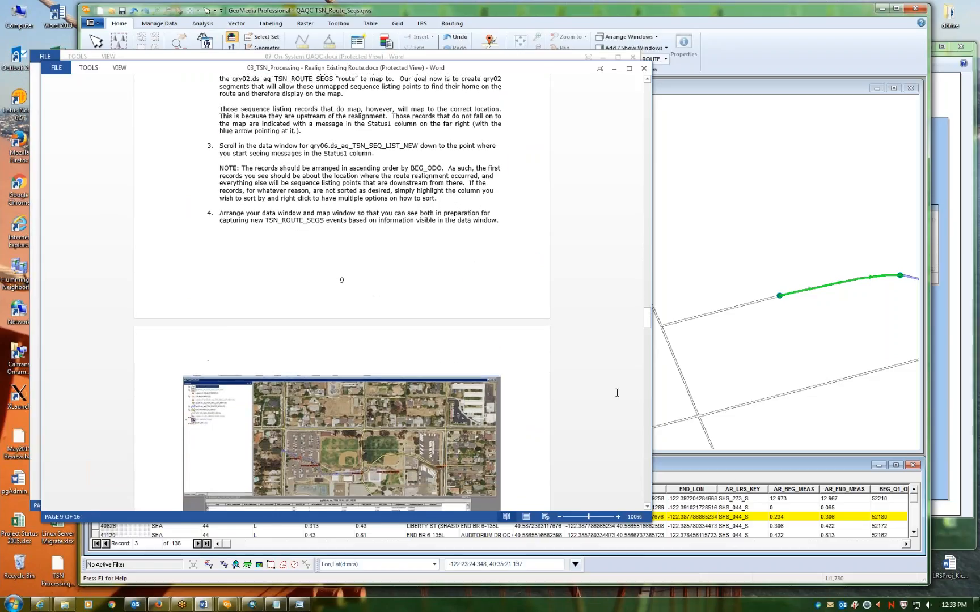
scroll(617, 392, "down", 5)
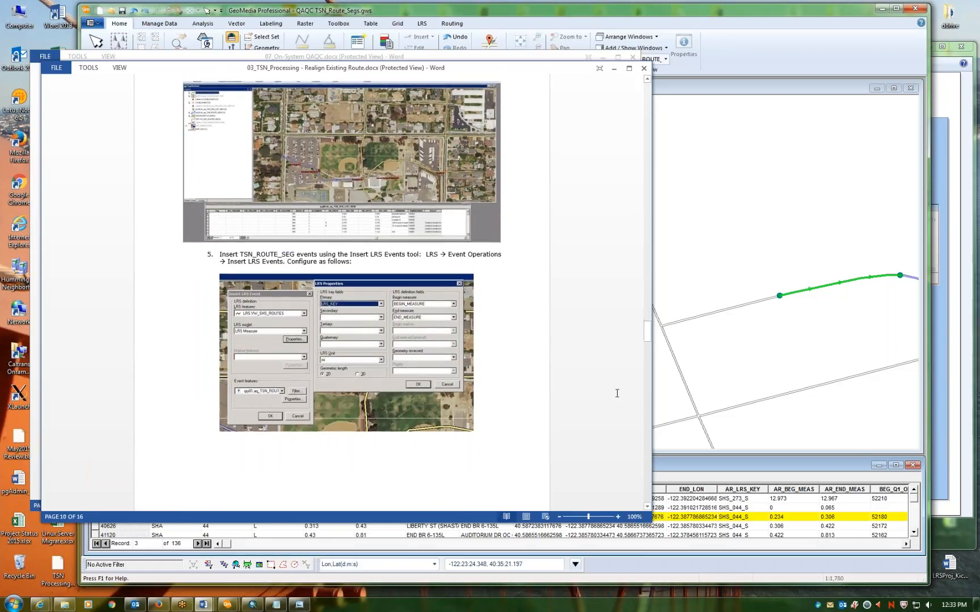
scroll(616, 392, "down", 4)
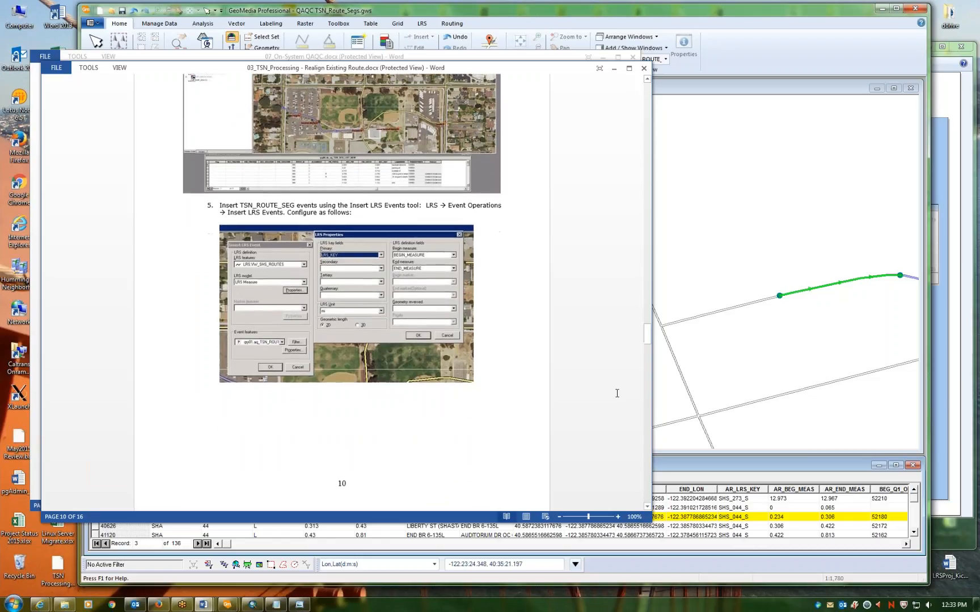
scroll(617, 393, "down", 2)
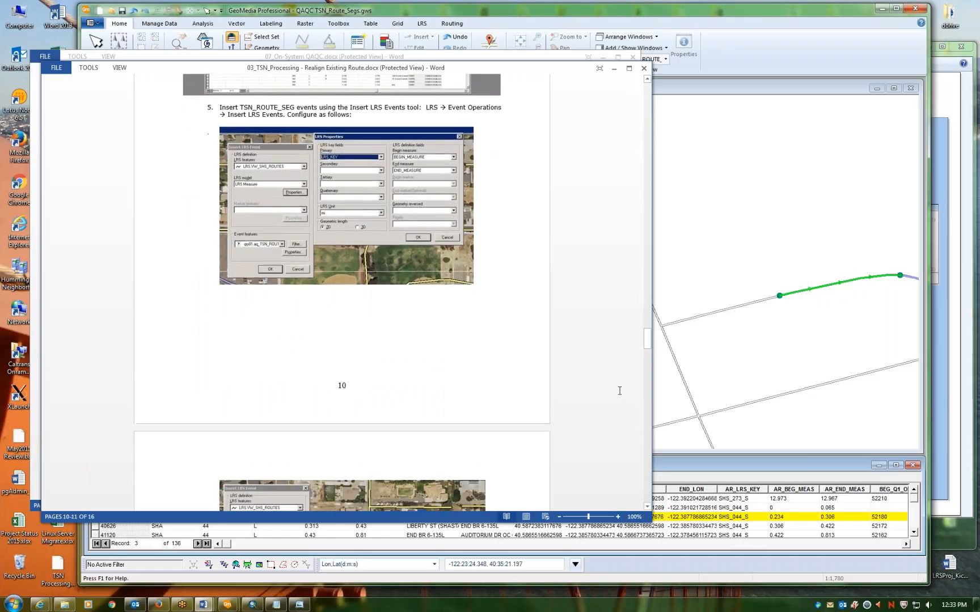
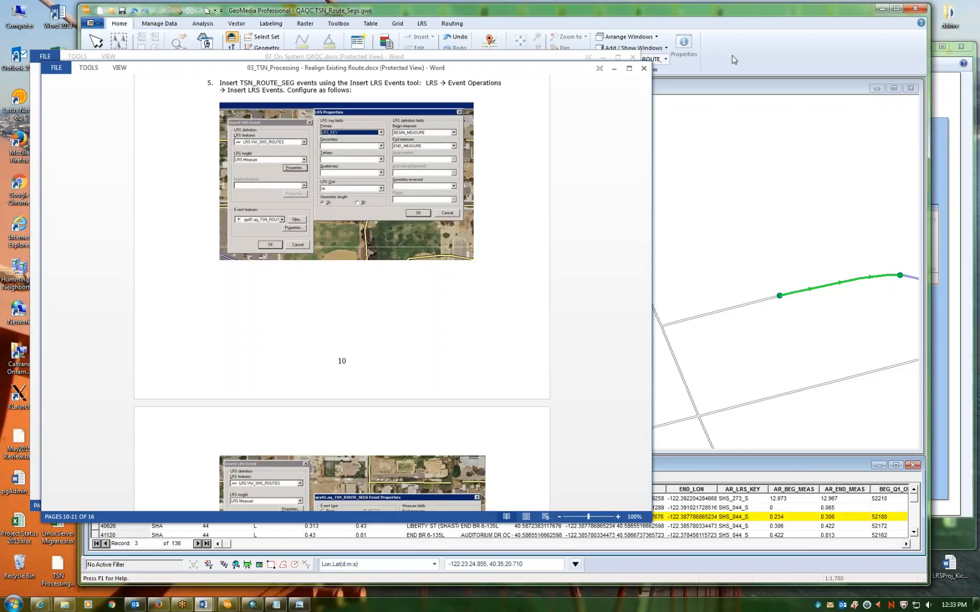
left_click(733, 59)
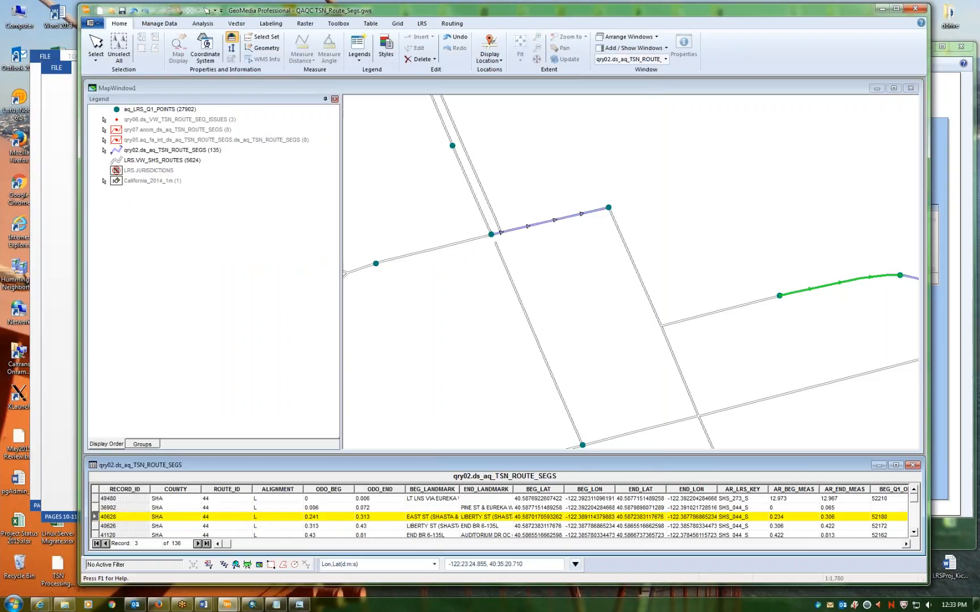
- Check step 5 of the realignment document for where Insert LRS Events is found and return to GeoMedia Professional
left_click(422, 24)
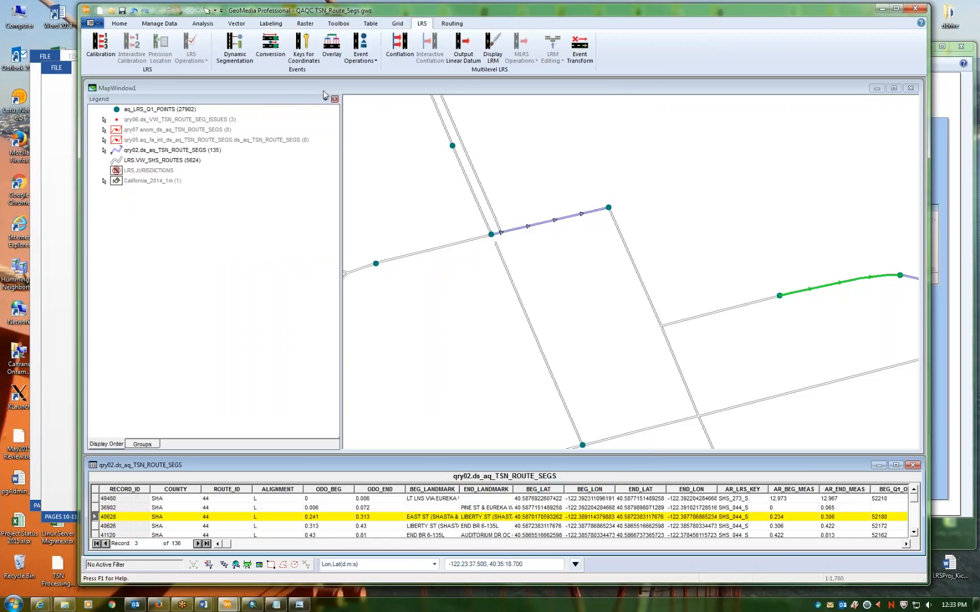
left_click(374, 62)
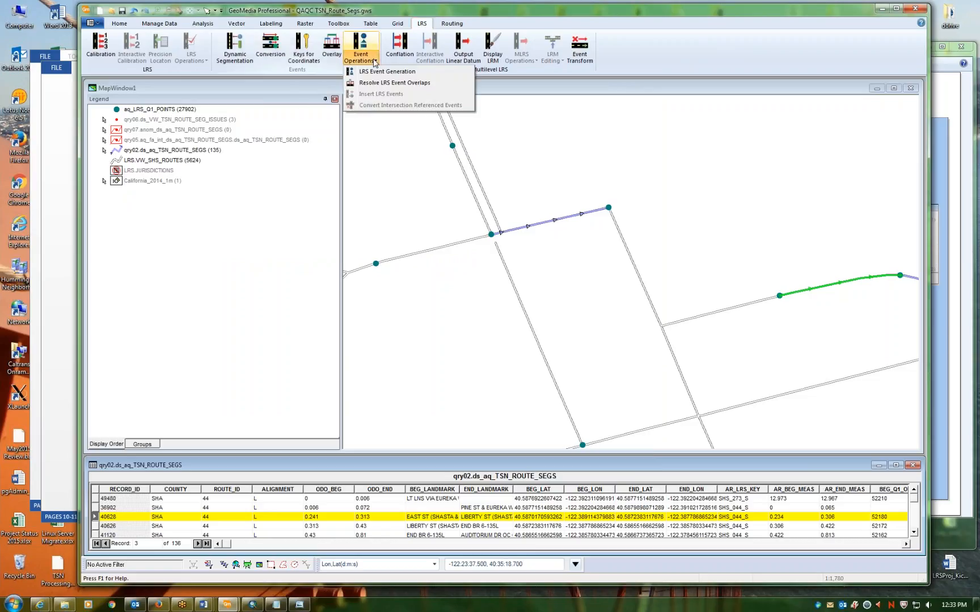
left_click(53, 307)
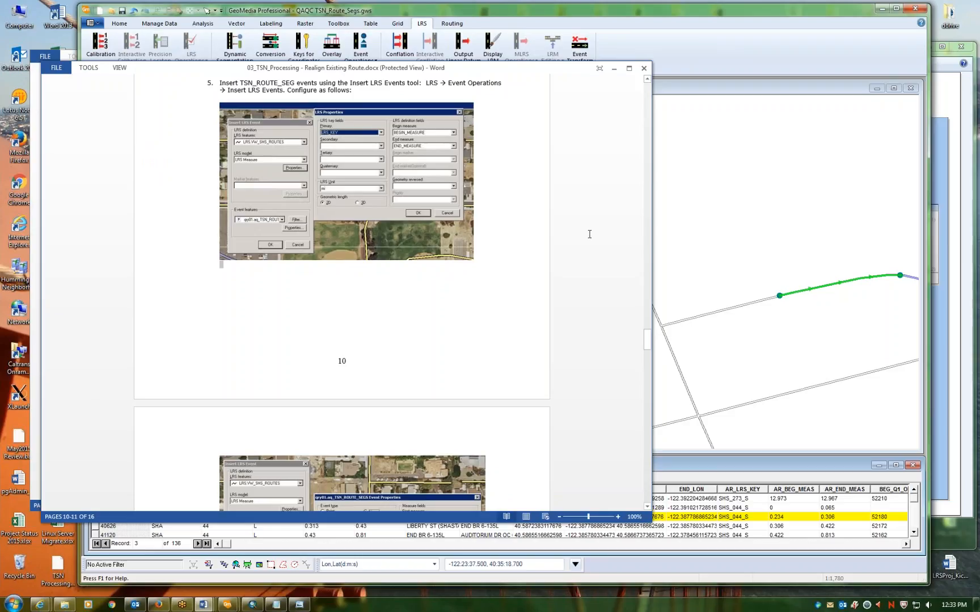
left_click(727, 54)
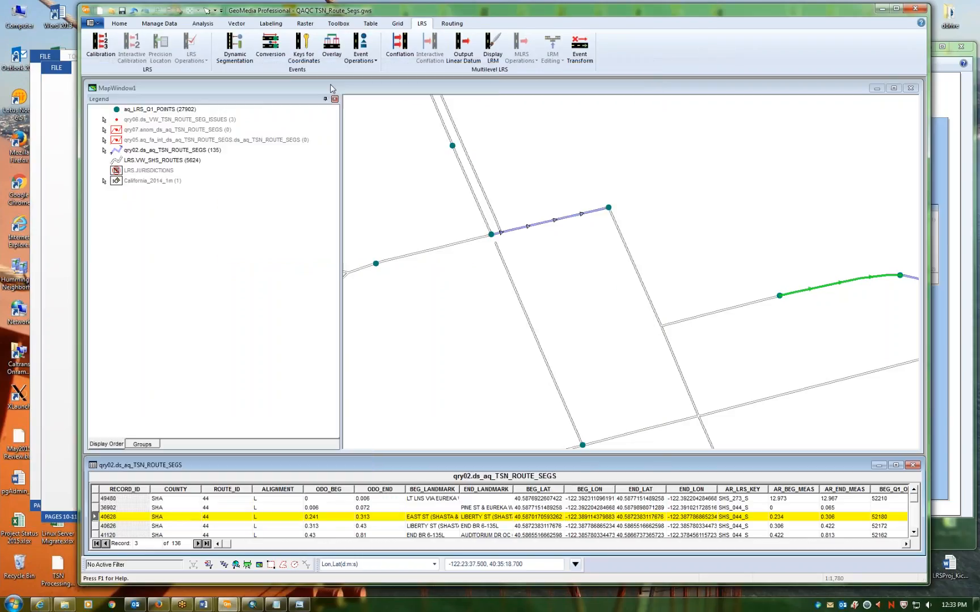
left_click(375, 67)
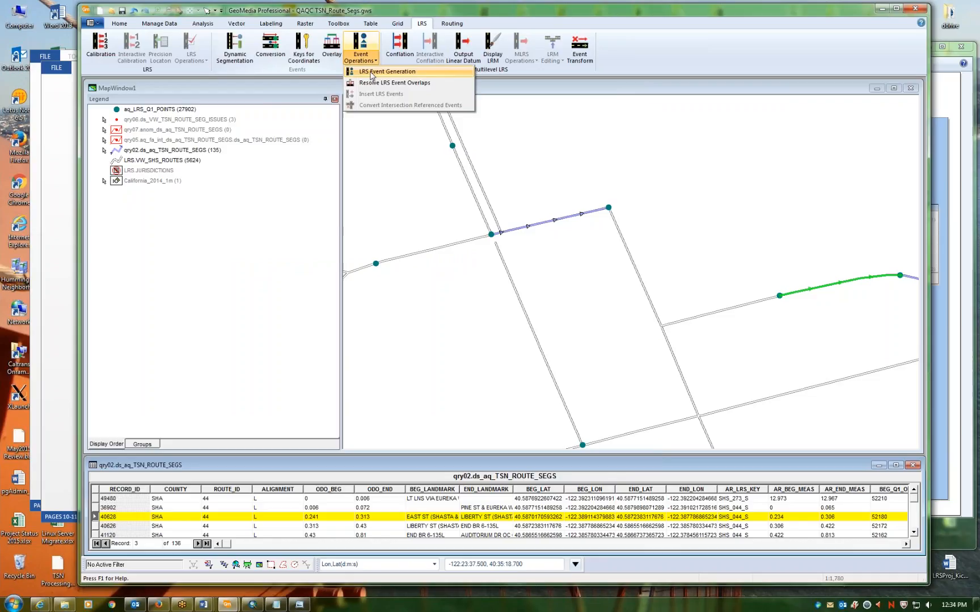
left_click(447, 75)
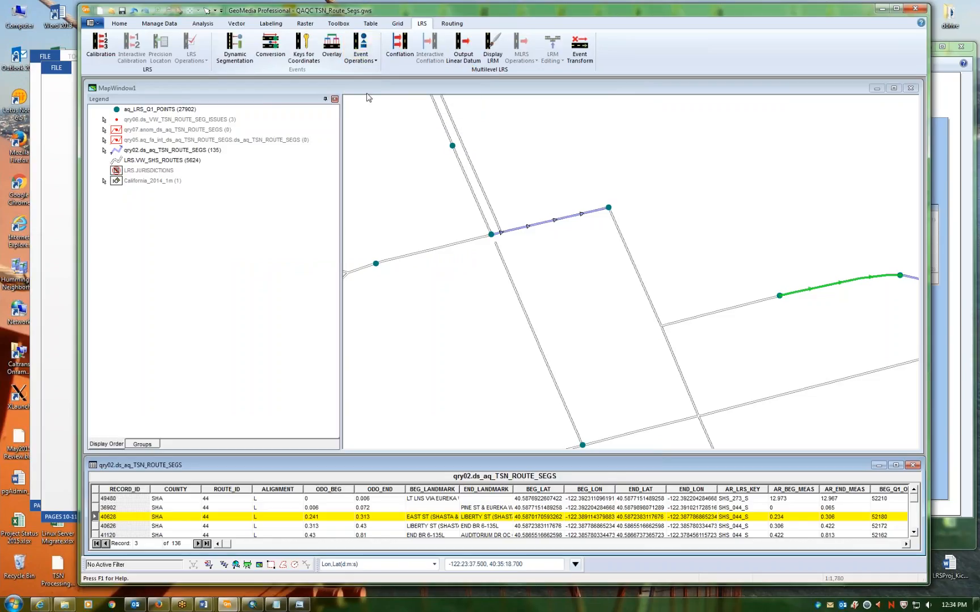
left_click(59, 294)
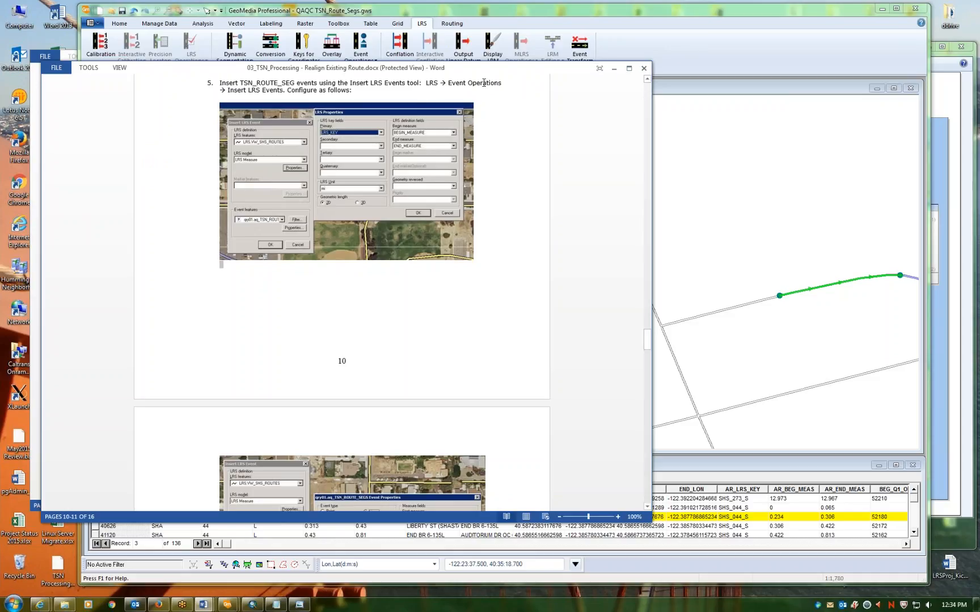
left_click(662, 48)
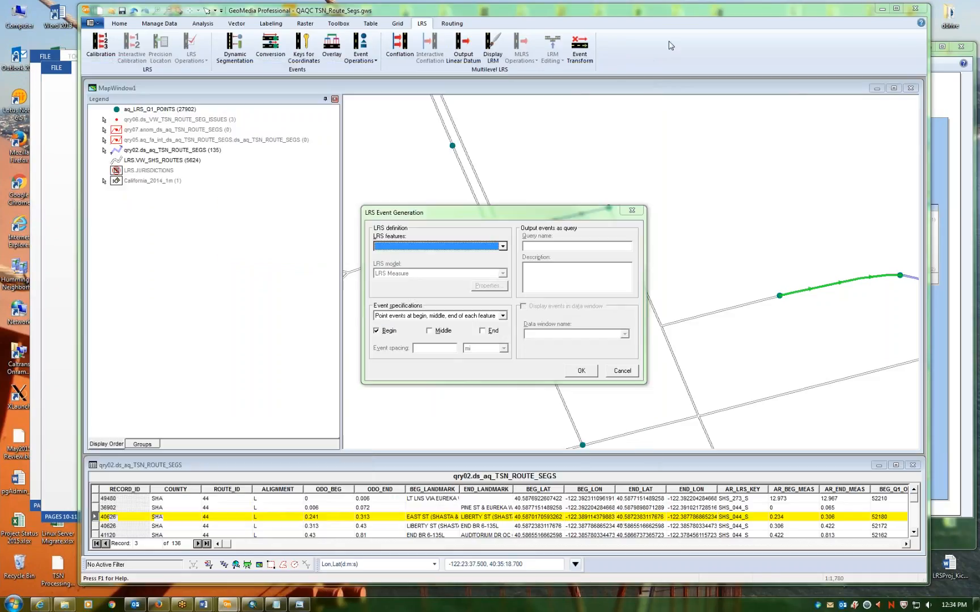
left_click(632, 211)
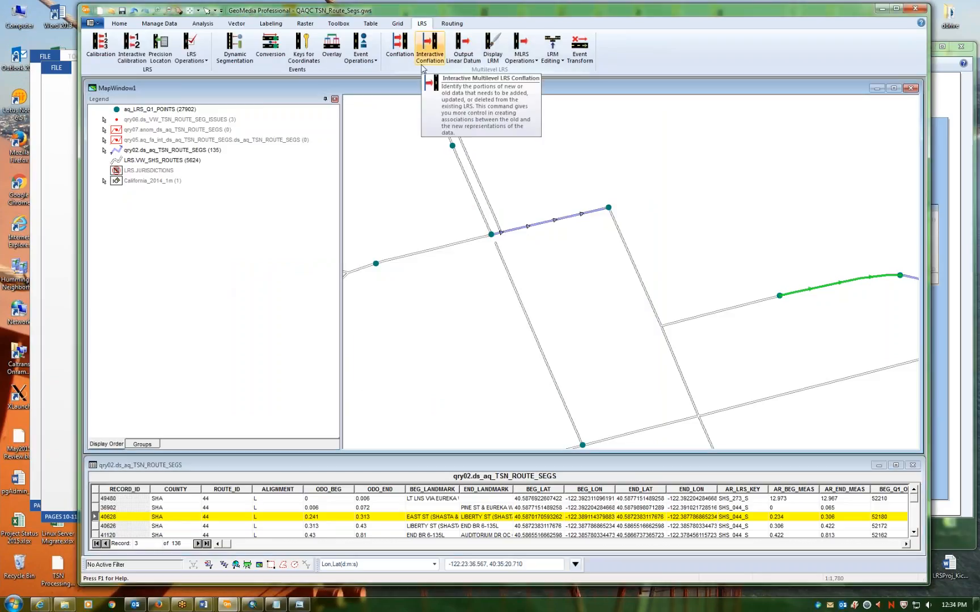
- Start Insert LRS Events from the event operations and move the realignment document off the map area to keep it available for reference
left_click(375, 62)
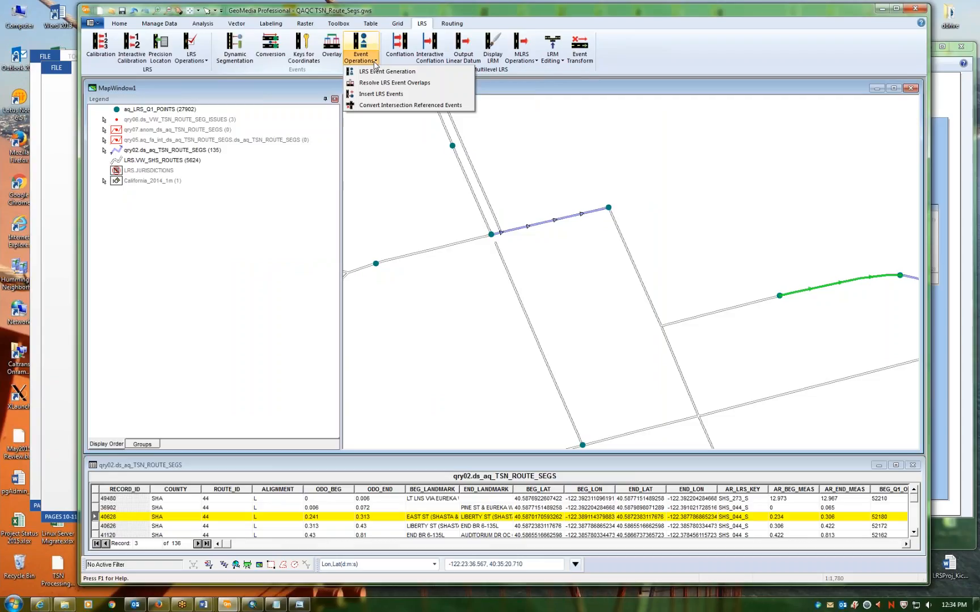
left_click(381, 94)
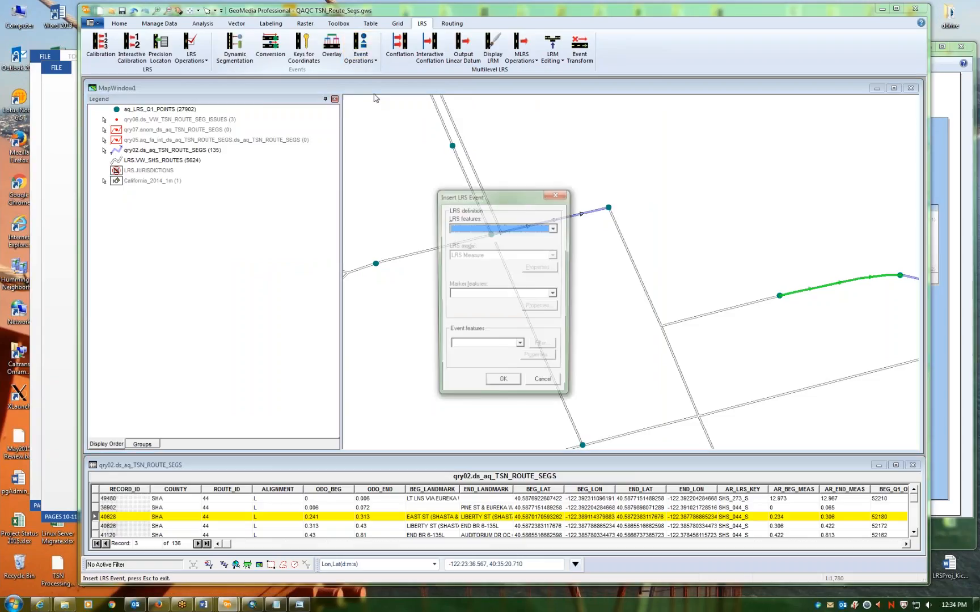
left_click_drag(517, 195, 367, 180)
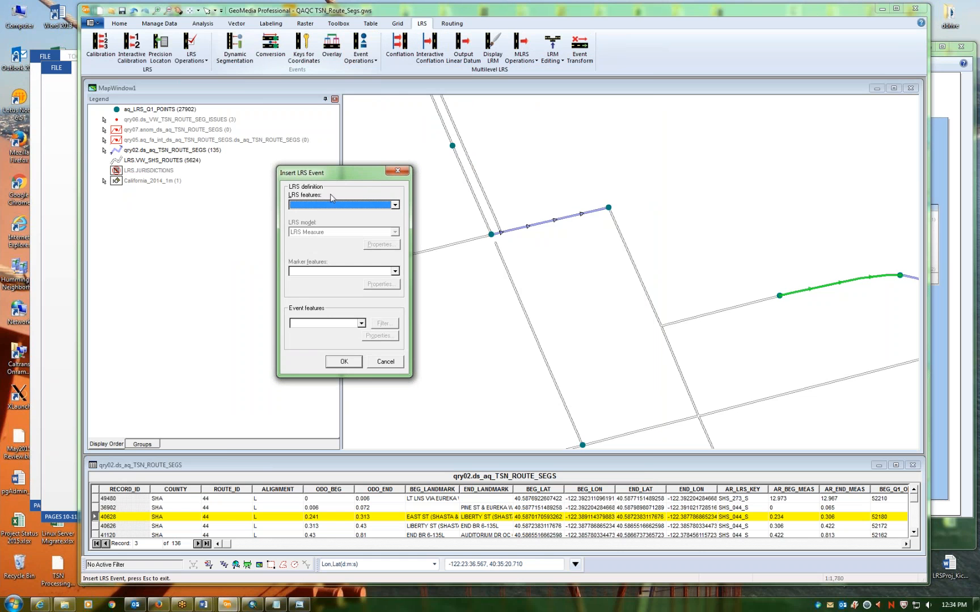
left_click(78, 197)
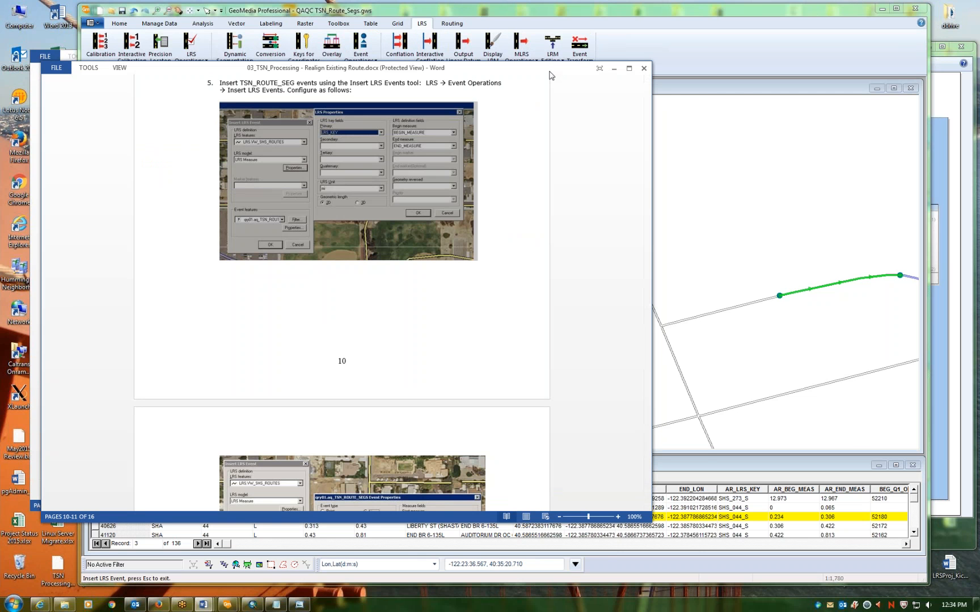
left_click_drag(545, 68, 979, 61)
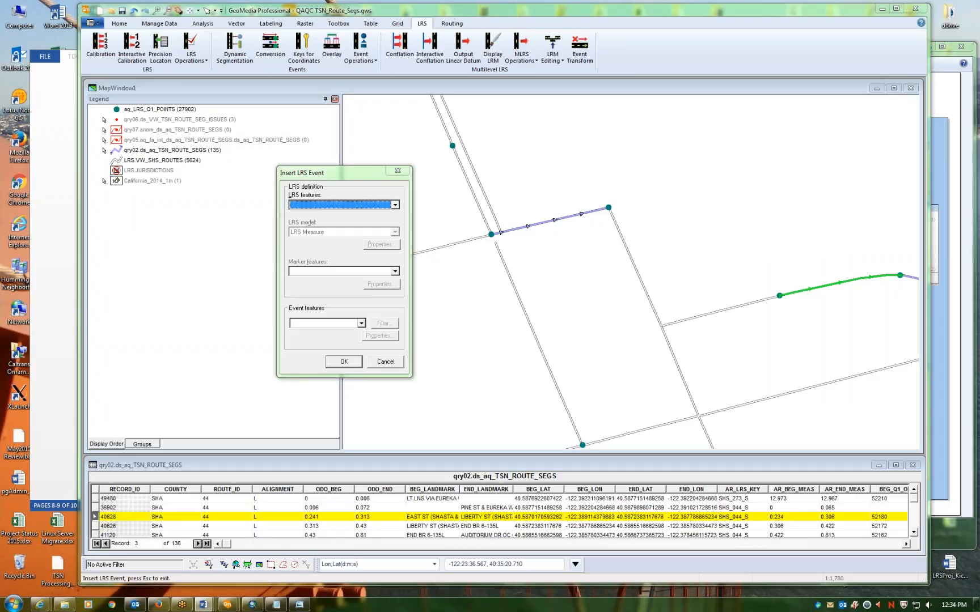
- Set the LRS features of the Insert LRS Event definition to LRS.VW_SHS_ROUTES from the LRS_CONNECT connection
left_click(395, 205)
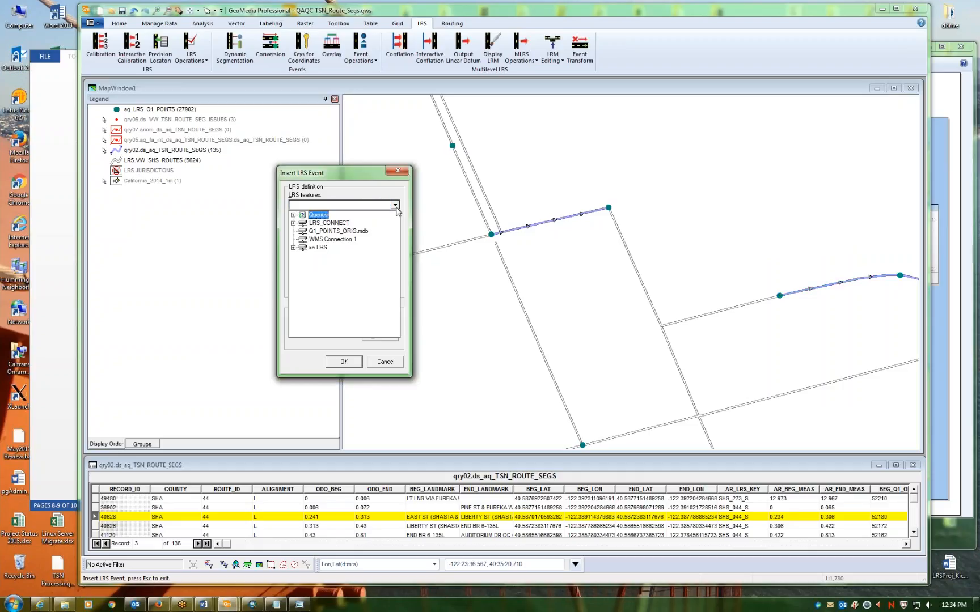
left_click(366, 172)
left_click_drag(367, 173, 356, 131)
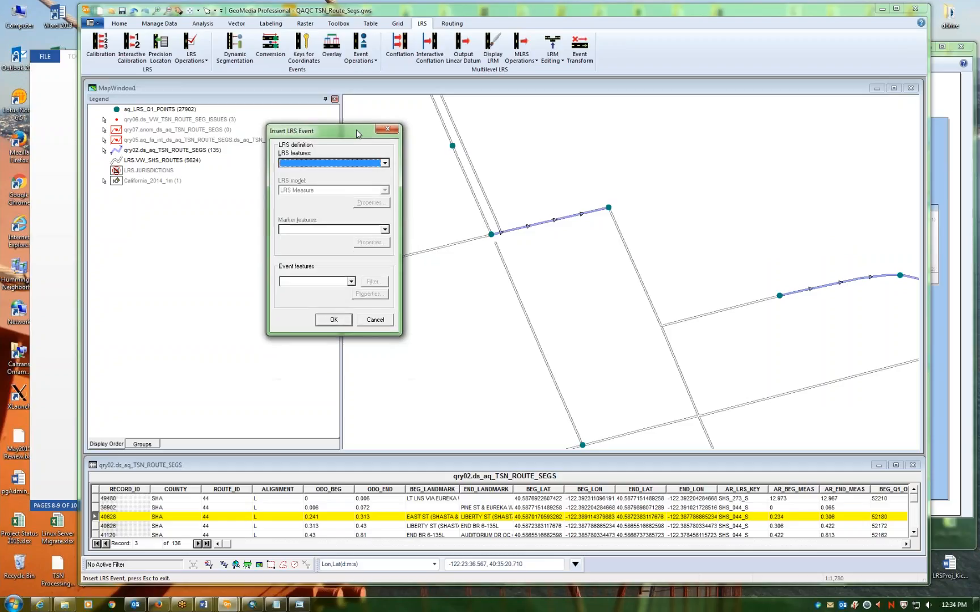
left_click(385, 164)
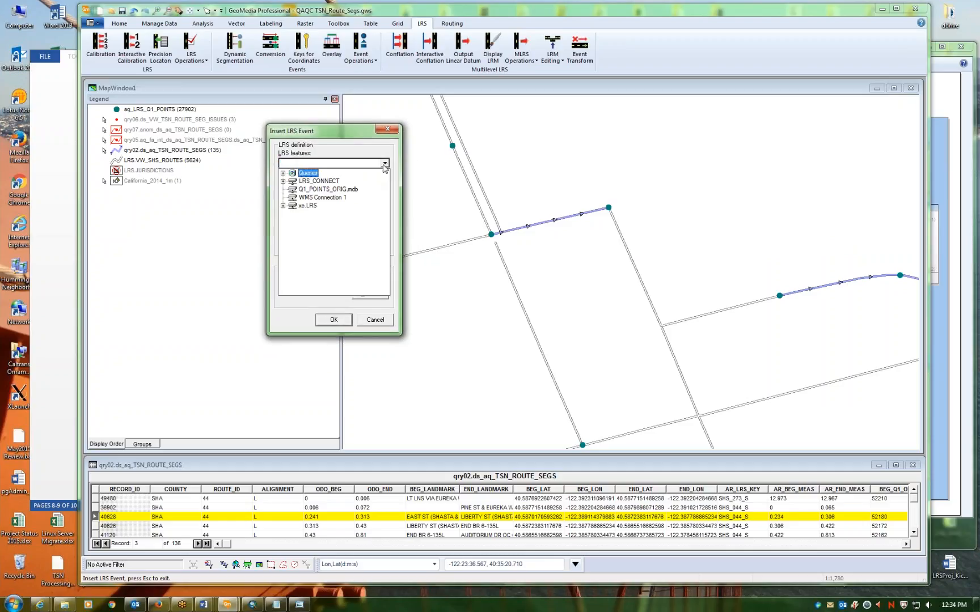
left_click(283, 182)
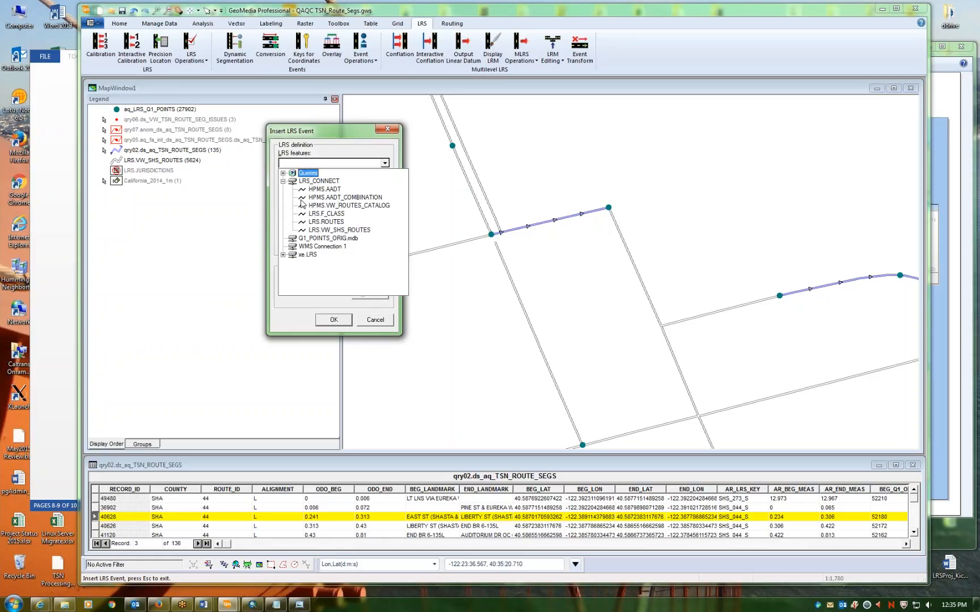
left_click(326, 231)
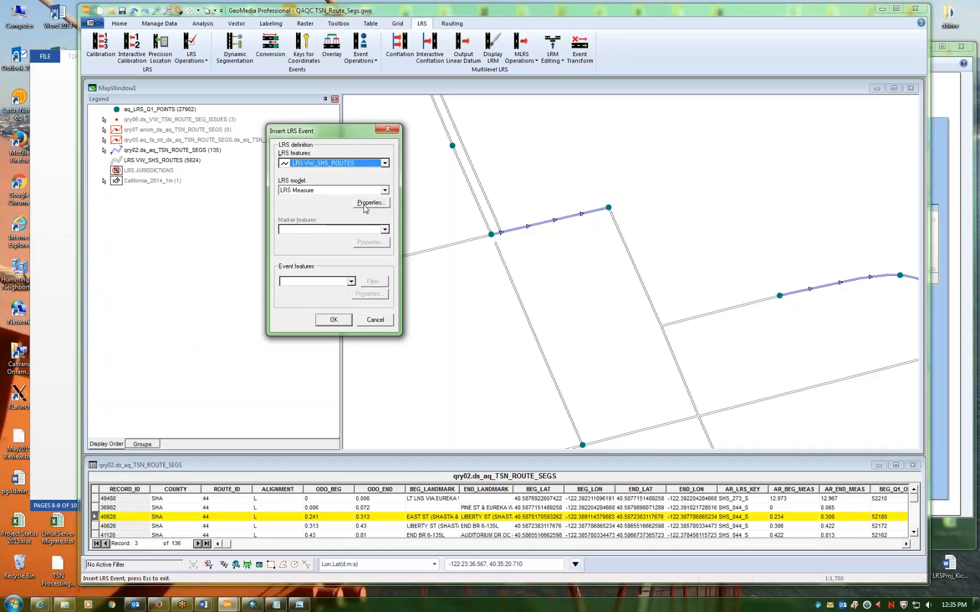
- Configure the LRS properties with LRS_KEY as primary key, BEGIN_MEASURE as begin measure and END_MEASURE as end measure
left_click(366, 205)
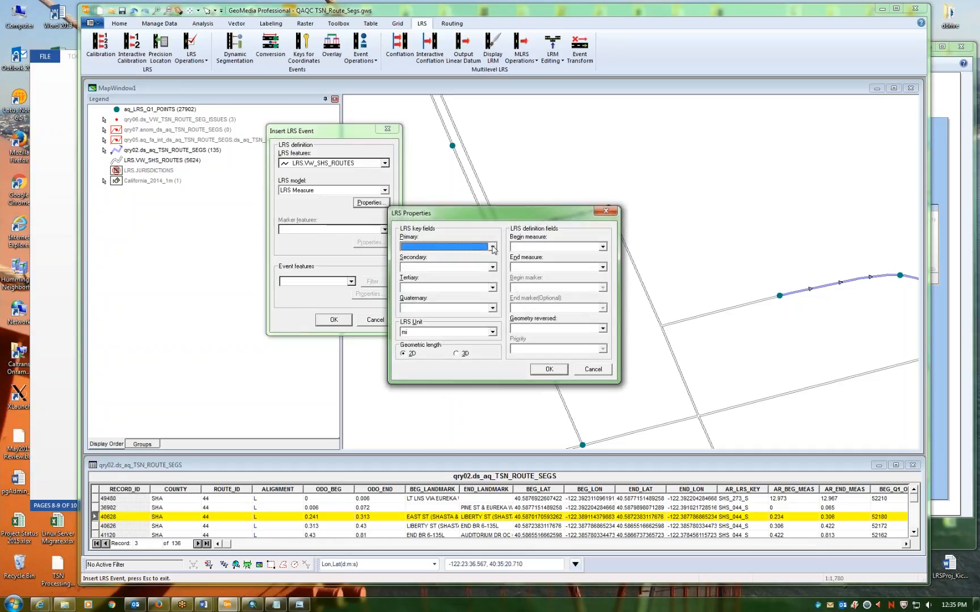
left_click_drag(503, 215, 522, 150)
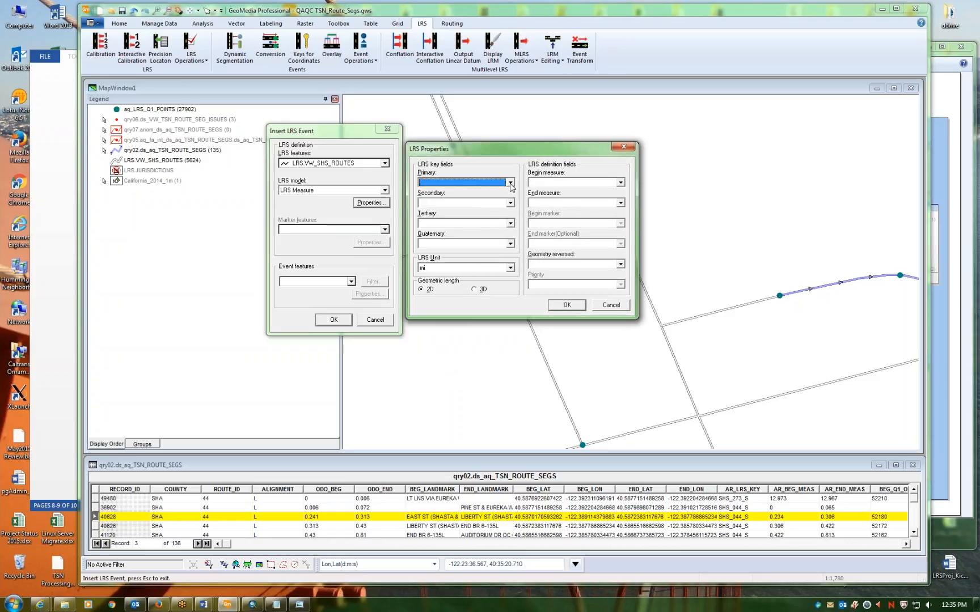
left_click(510, 183)
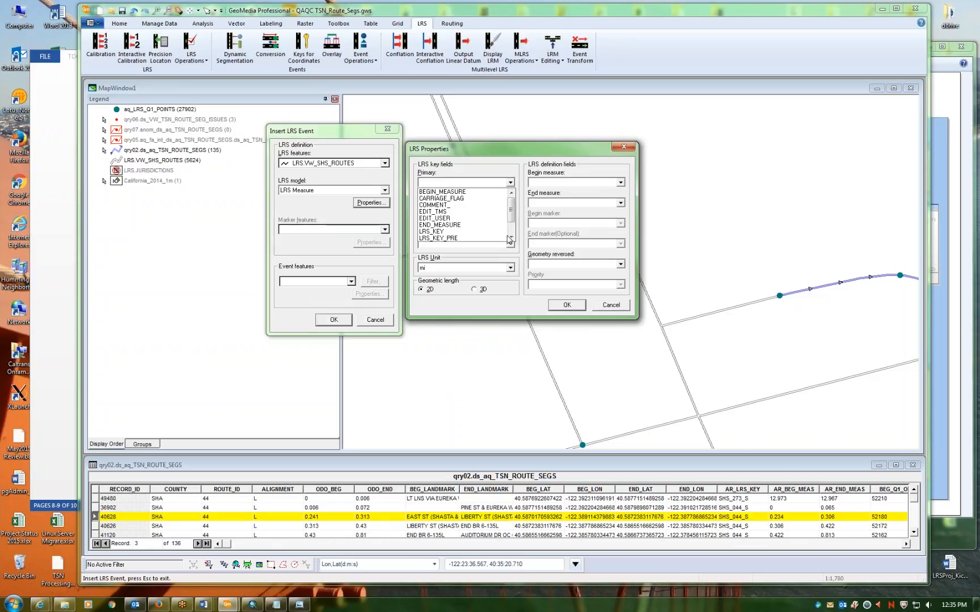
left_click(432, 231)
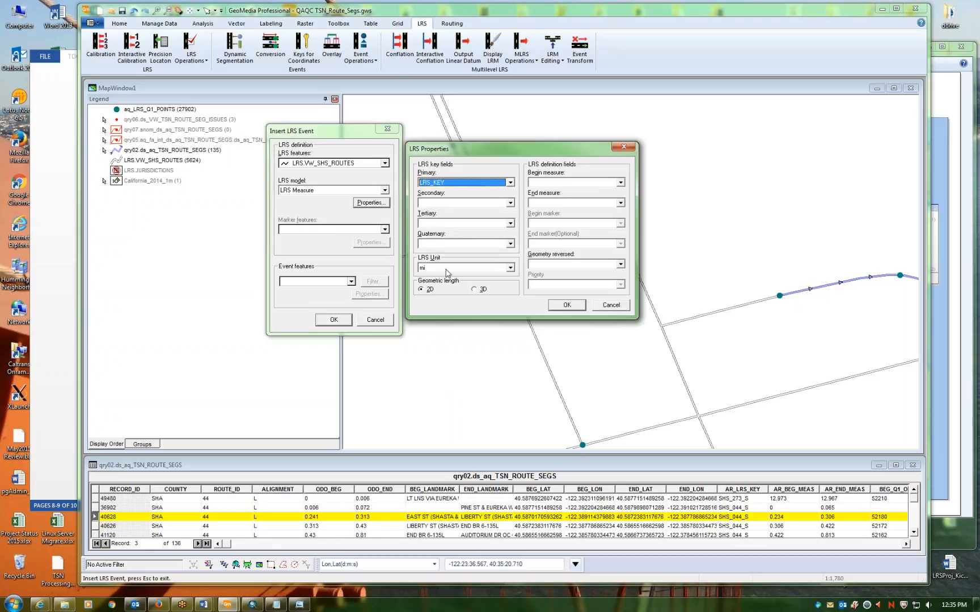
left_click(621, 183)
left_click(622, 194)
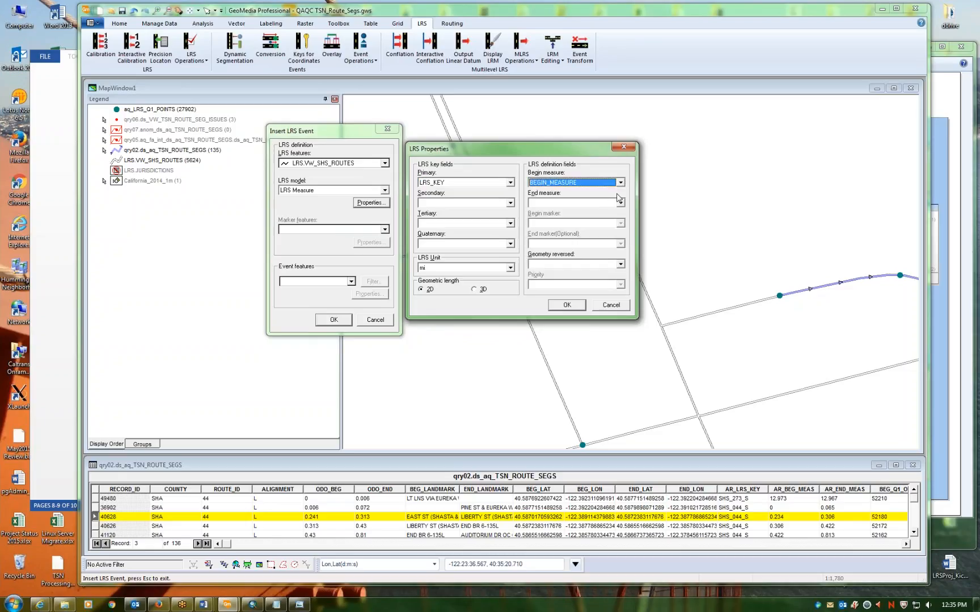
left_click(621, 203)
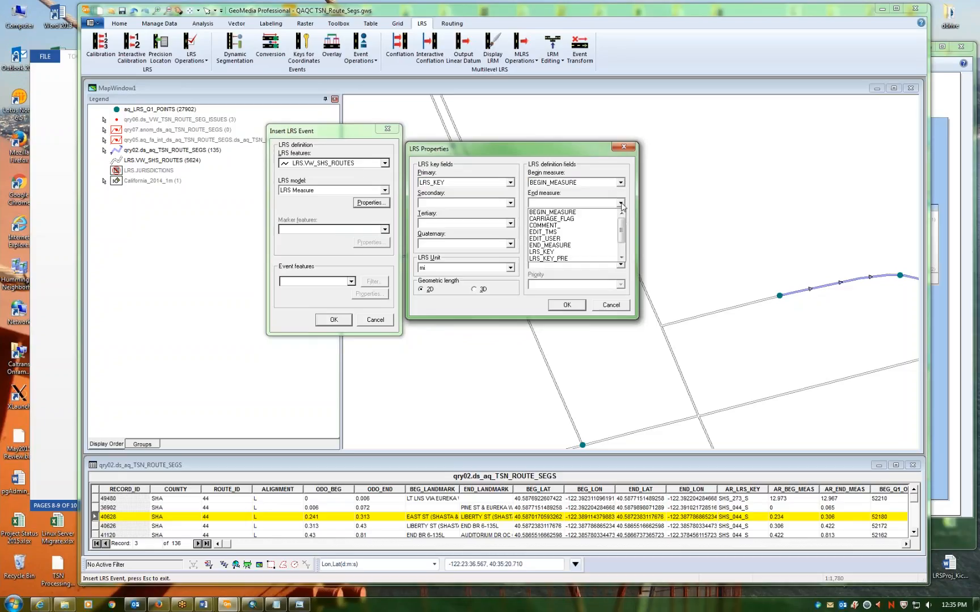
left_click(597, 250)
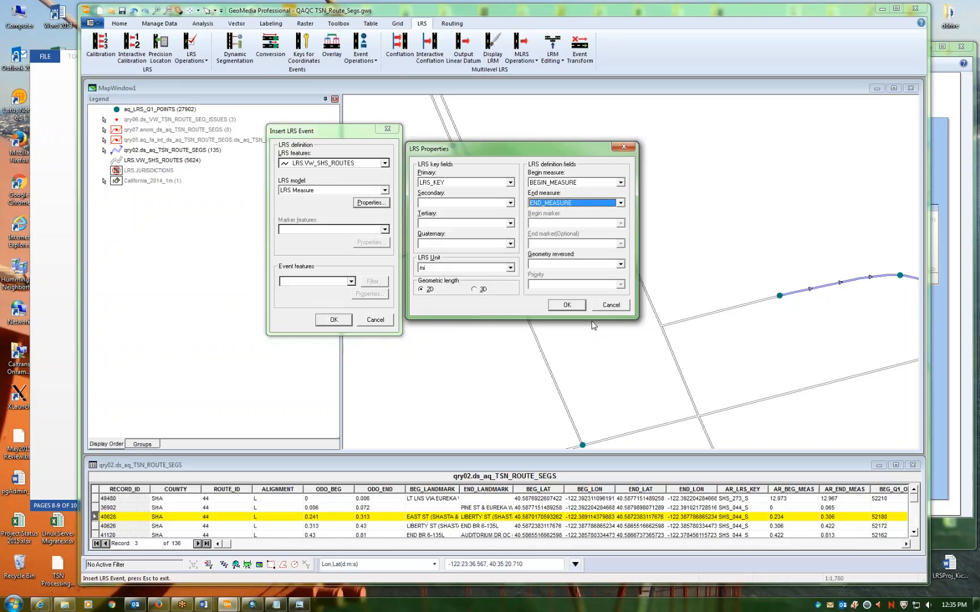
left_click(574, 308)
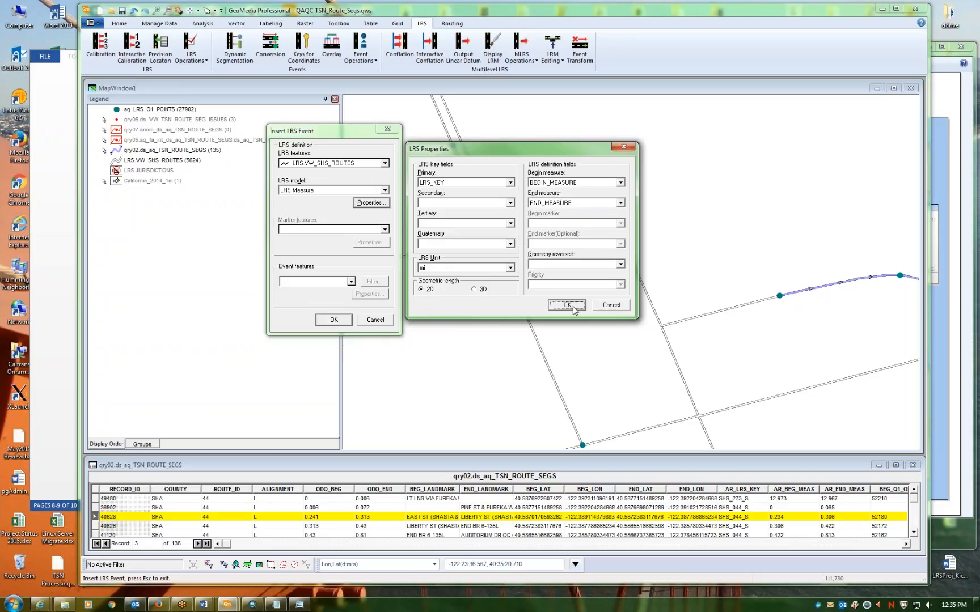
left_click(945, 394)
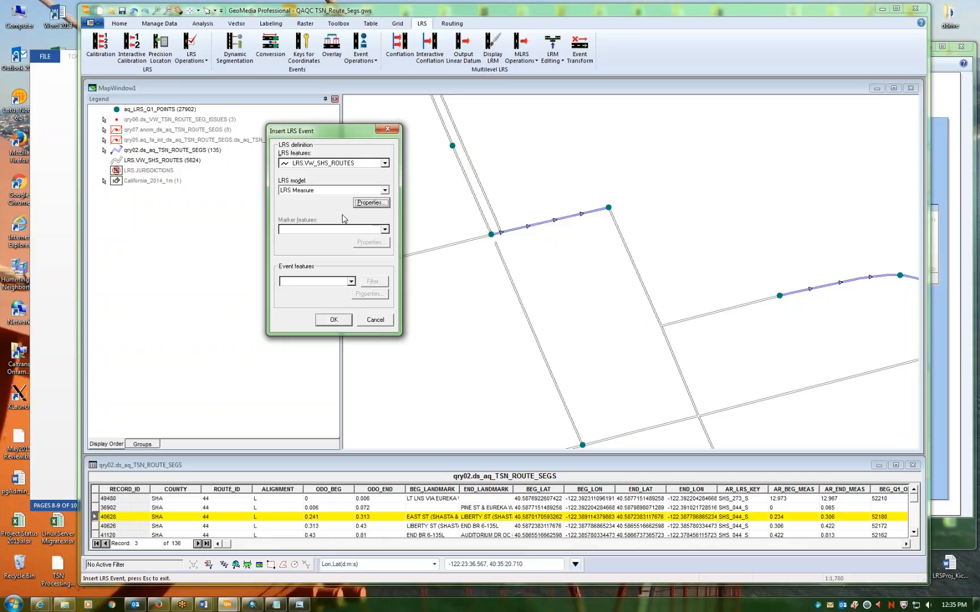
- Choose the query qry02.ds_aq_TSN_ROUTE_SEGS as the event features for the inserted LRS event
left_click(351, 283)
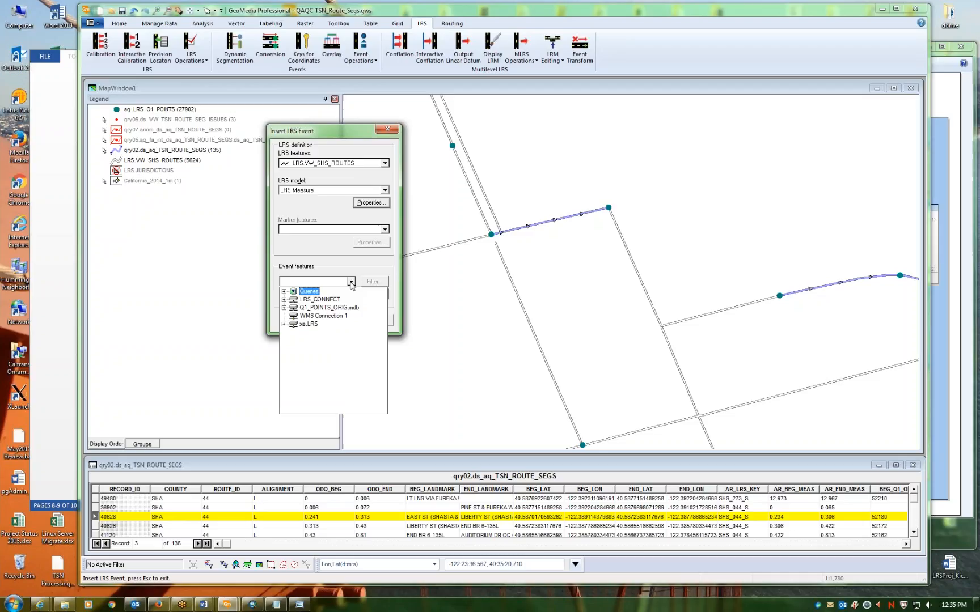
left_click(284, 292)
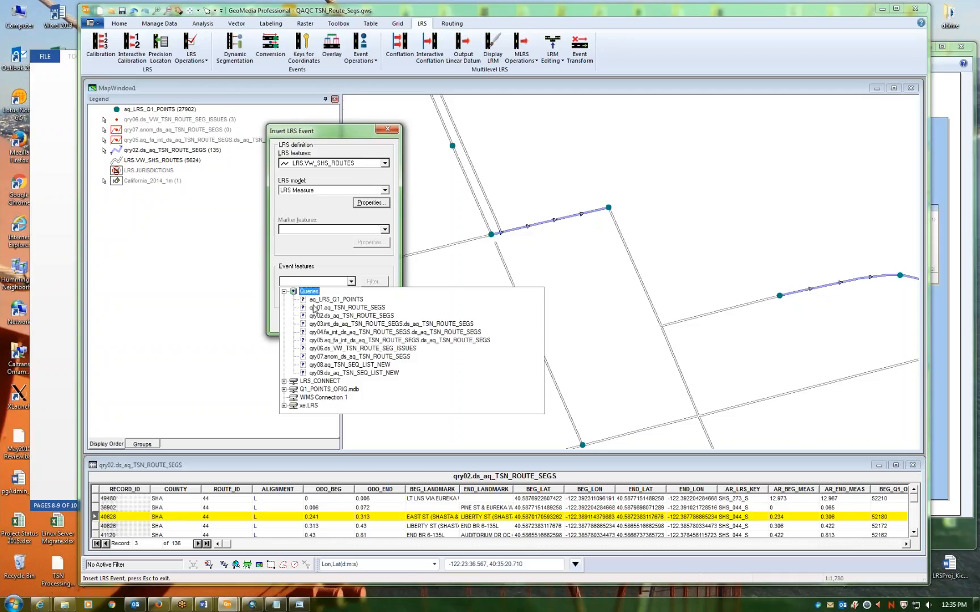
left_click(333, 309)
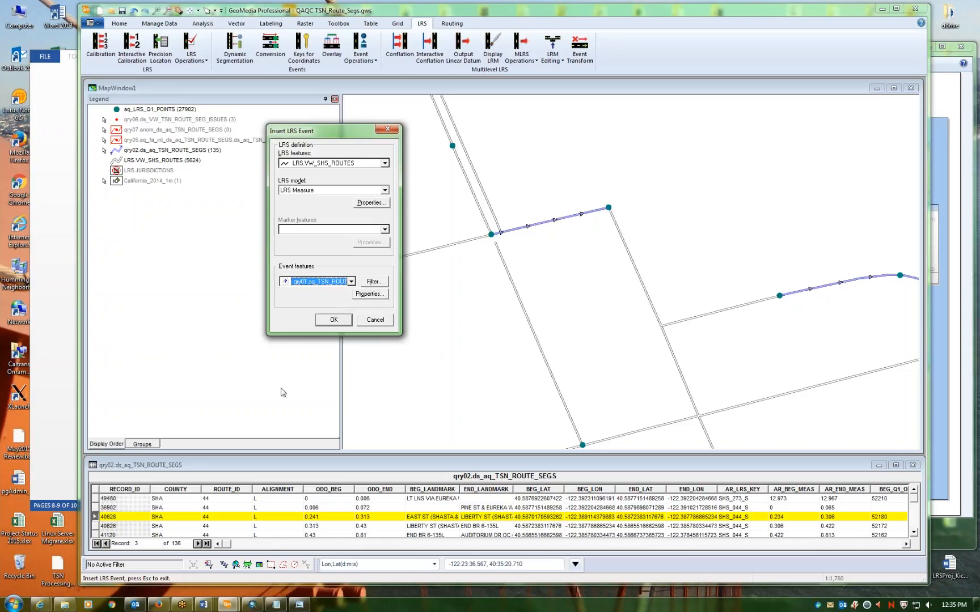
left_click(351, 281)
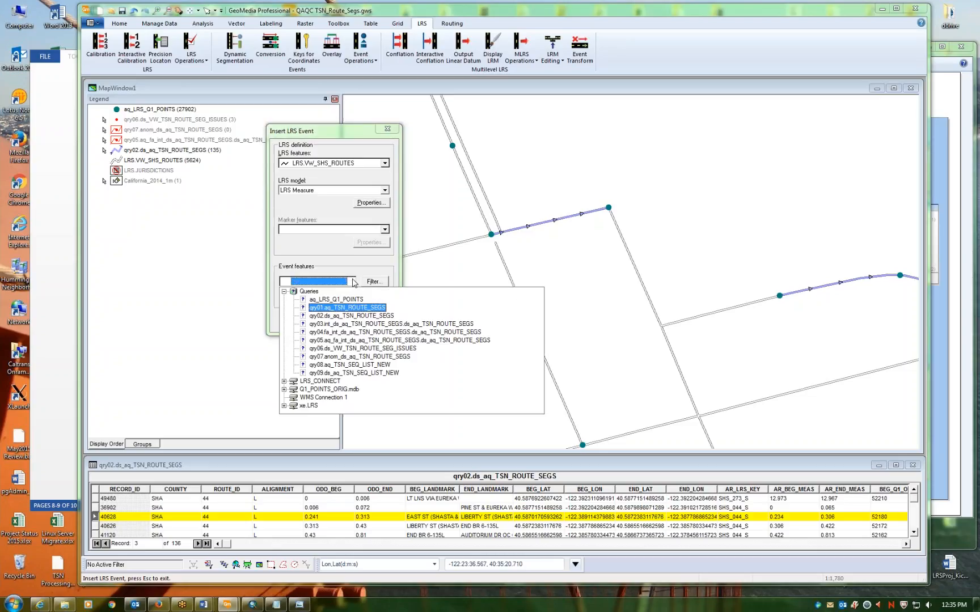
left_click(373, 316)
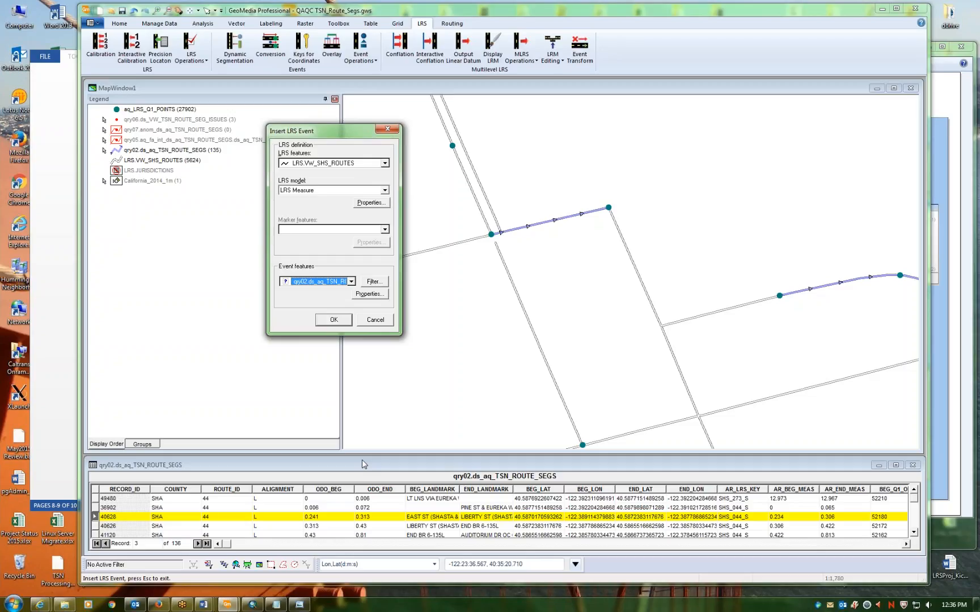
left_click(351, 282)
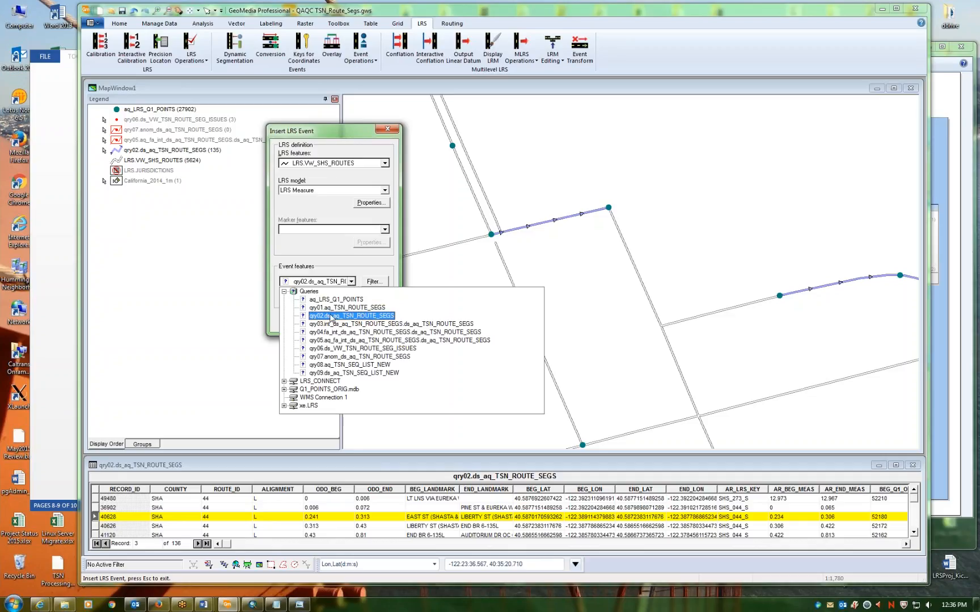
left_click(363, 264)
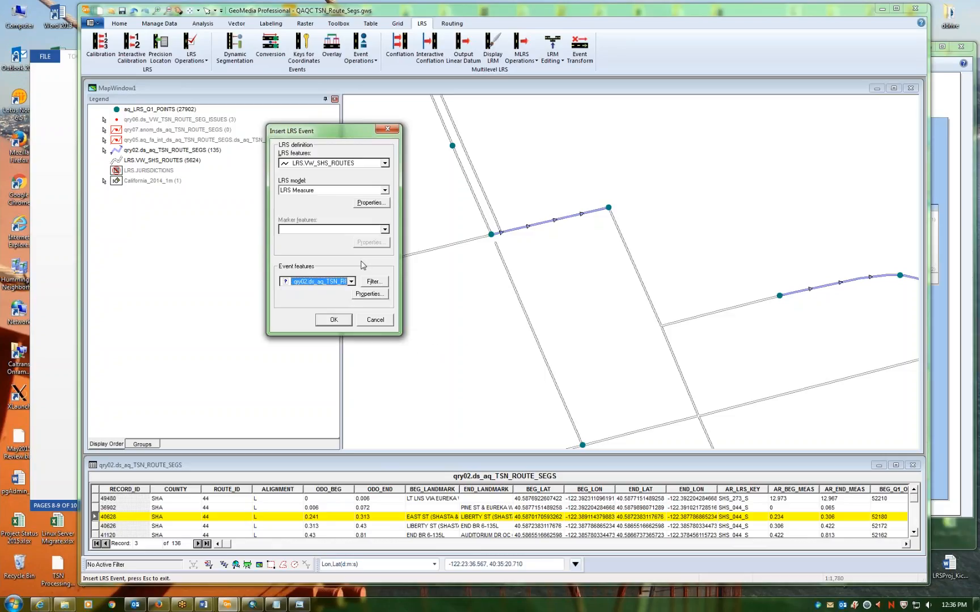
- Keep qry02.ds_aq_TSN_ROUTE_SEGS as the event features and set AR_LRS_KEY as the primary key field of its event properties
left_click(351, 281)
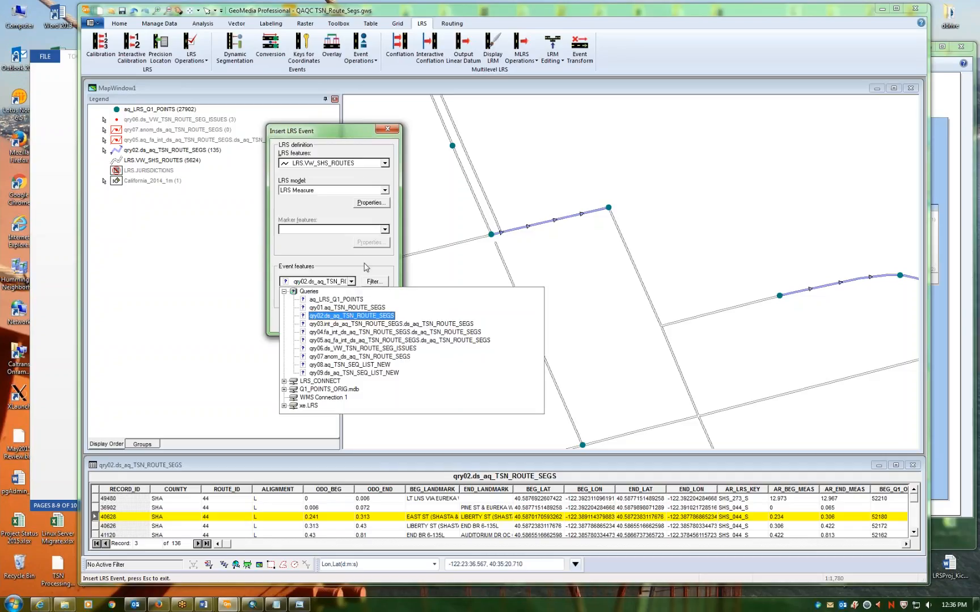
left_click(351, 317)
left_click(374, 296)
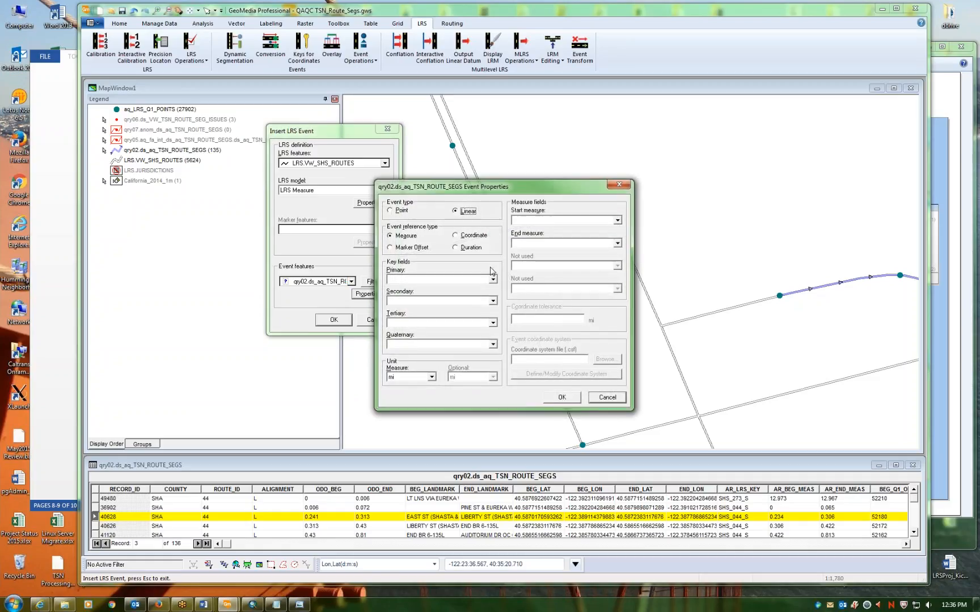
left_click(492, 279)
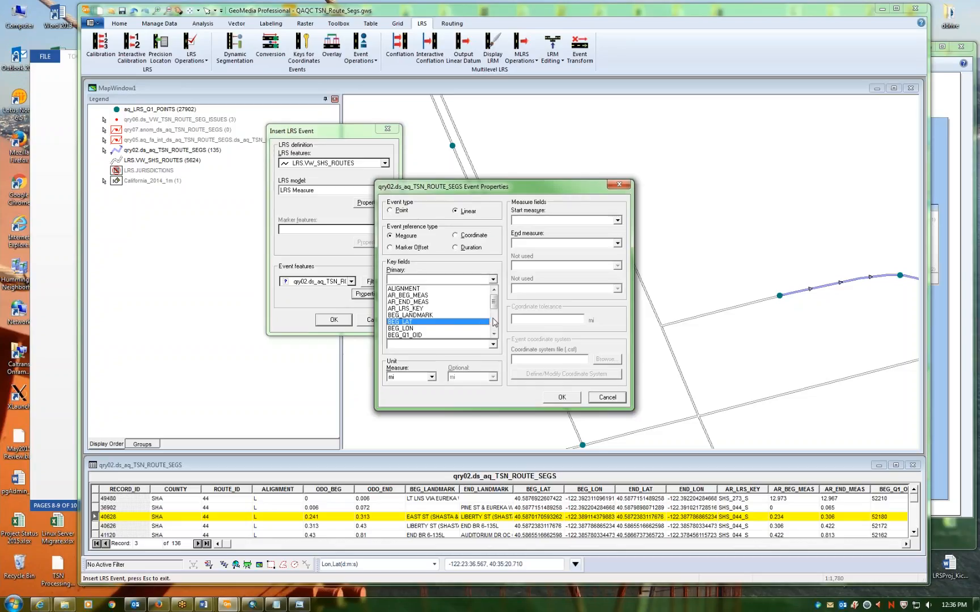
left_click(493, 322)
left_click(492, 329)
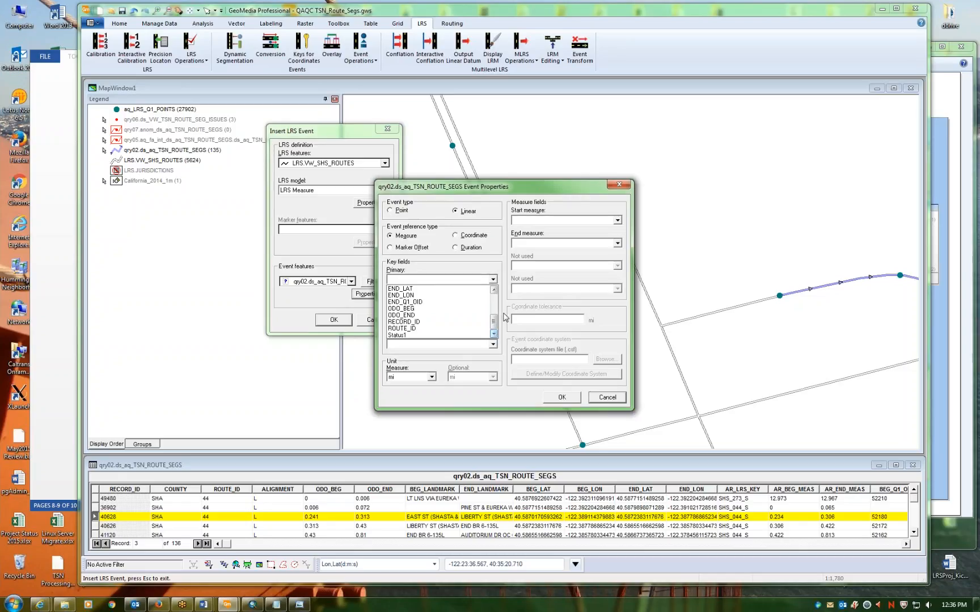
left_click(493, 300)
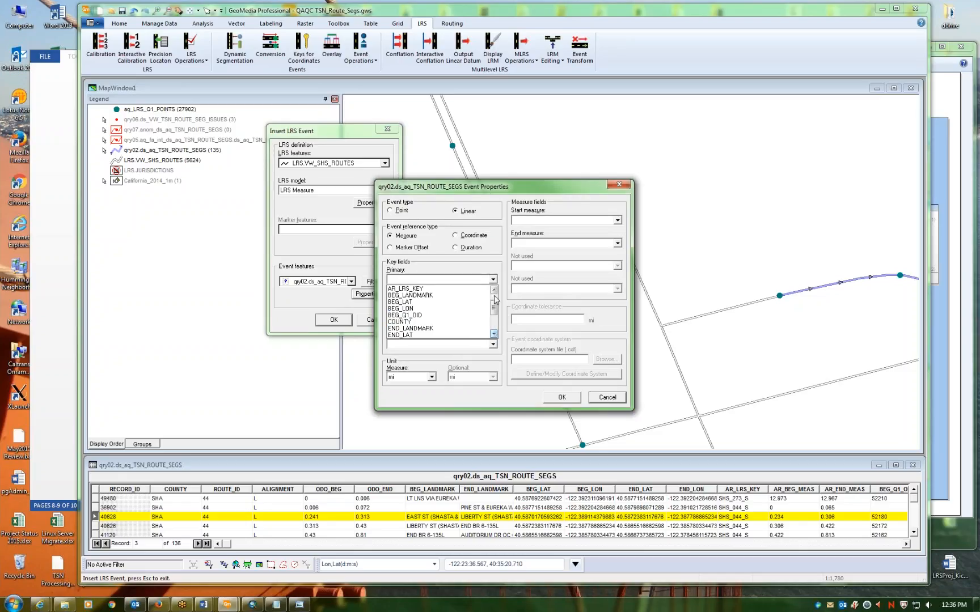
left_click(417, 290)
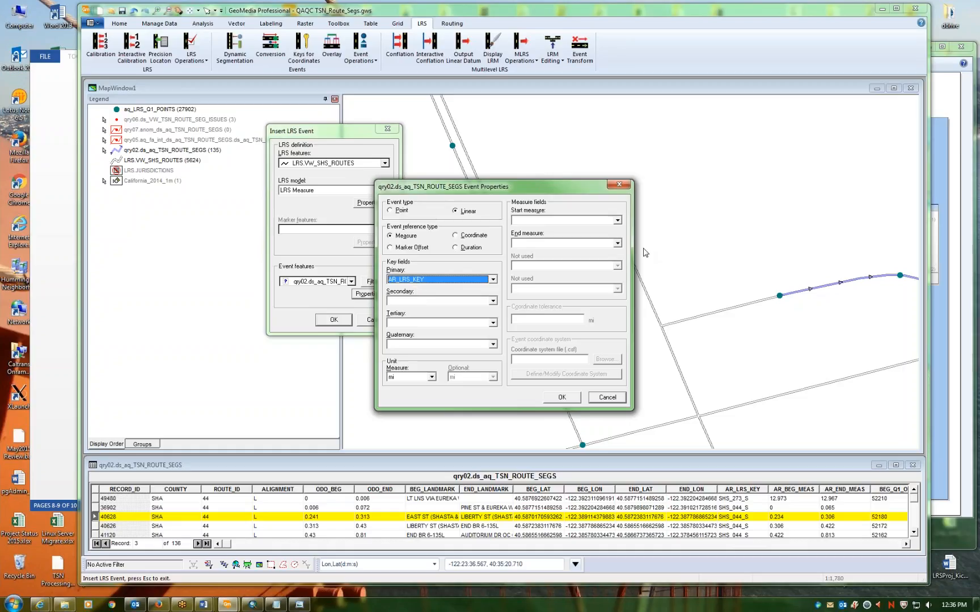
- Set the event's start measure to AR_BEG_MEAS and end measure to AR_END_MEAS, and accept the event properties
left_click(617, 220)
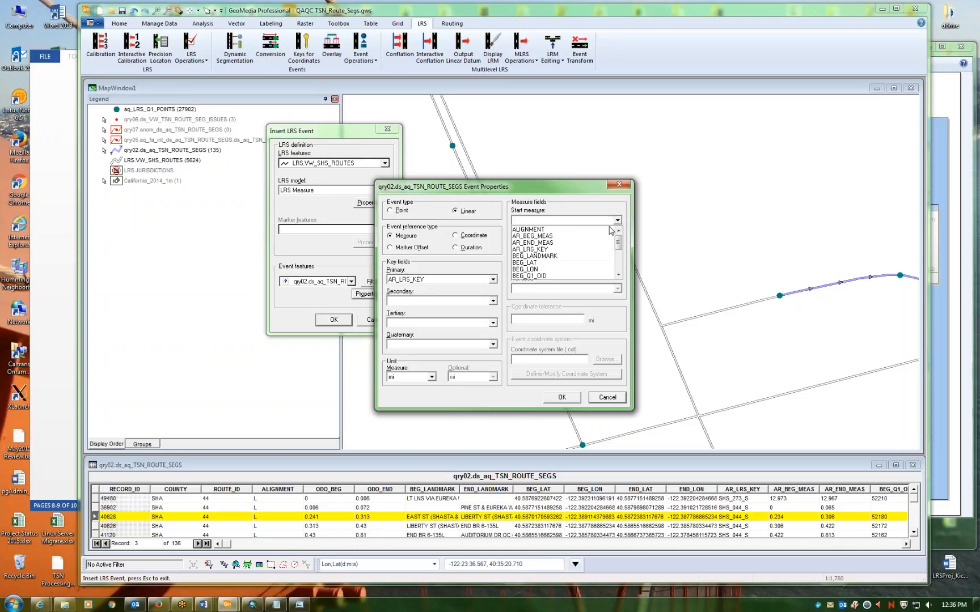
left_click(598, 236)
left_click(617, 244)
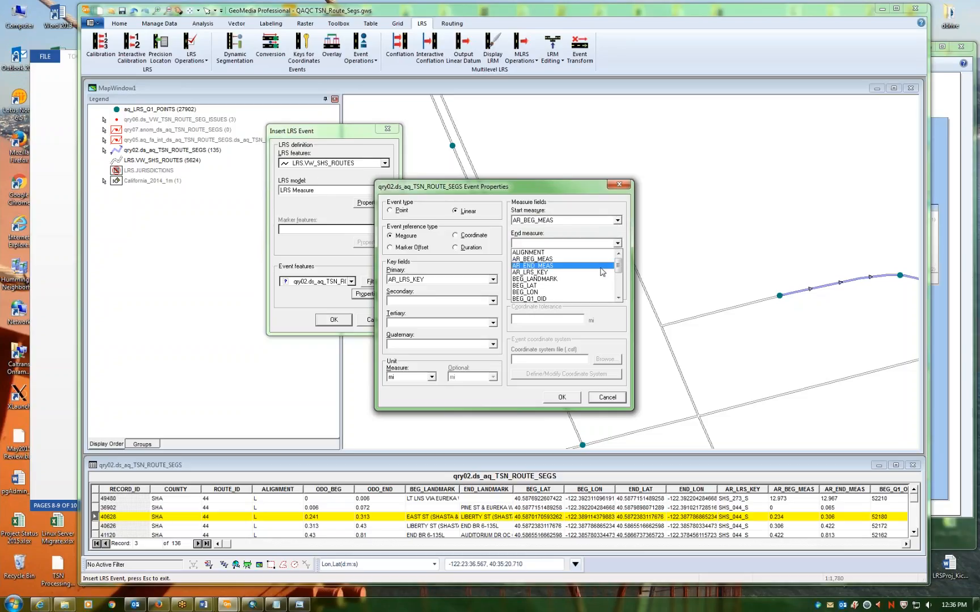
left_click(600, 266)
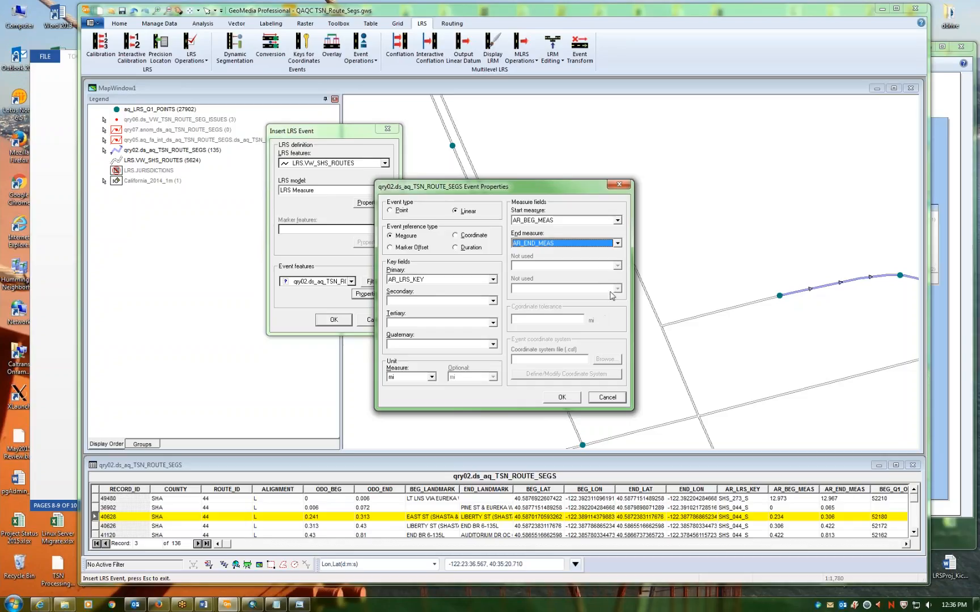
left_click(562, 397)
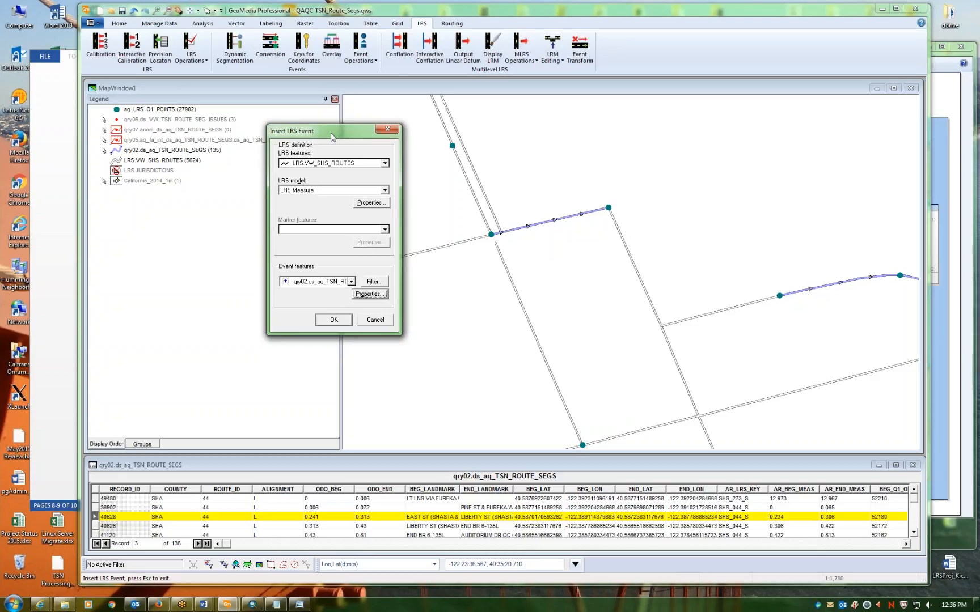
- Review the LRS properties of the insert definition and move the Insert LRS Event dialog clear of the map
left_click_drag(332, 136, 286, 194)
left_click(323, 261)
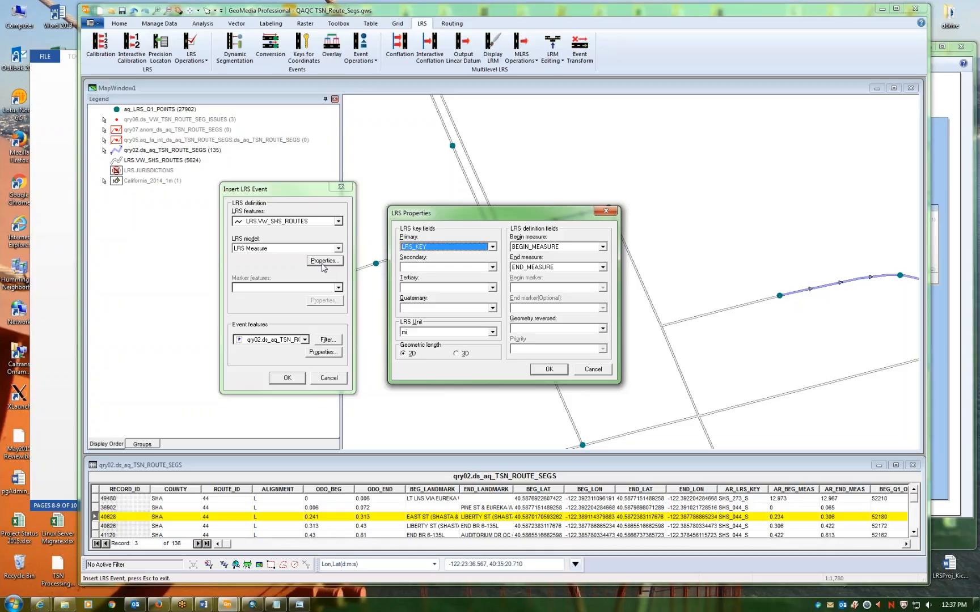
left_click(590, 369)
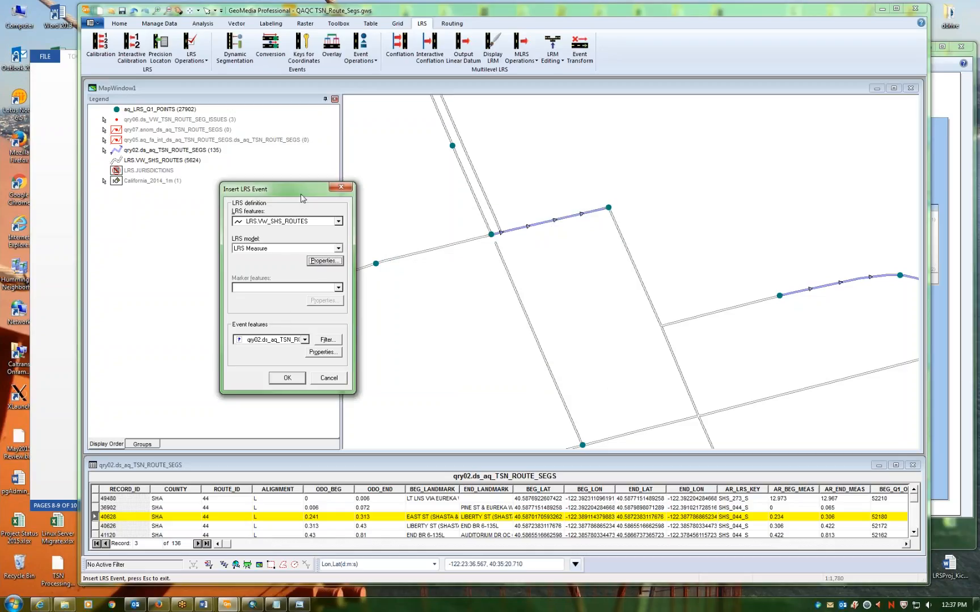
left_click_drag(297, 185, 245, 211)
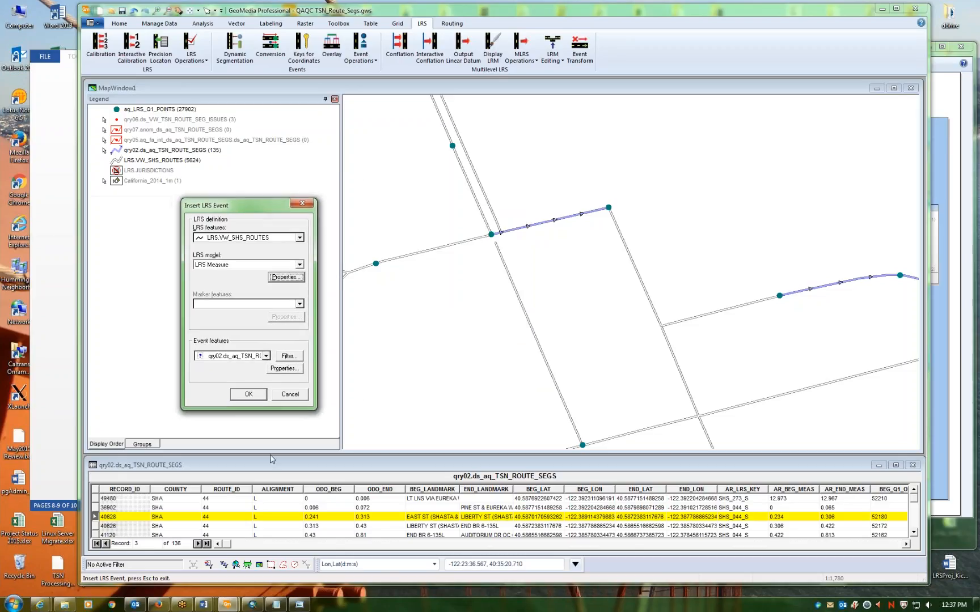
- Accept the Insert LRS Event definition and make the LRS.VW_SHS_ROUTES legend entry locatable
left_click(248, 395)
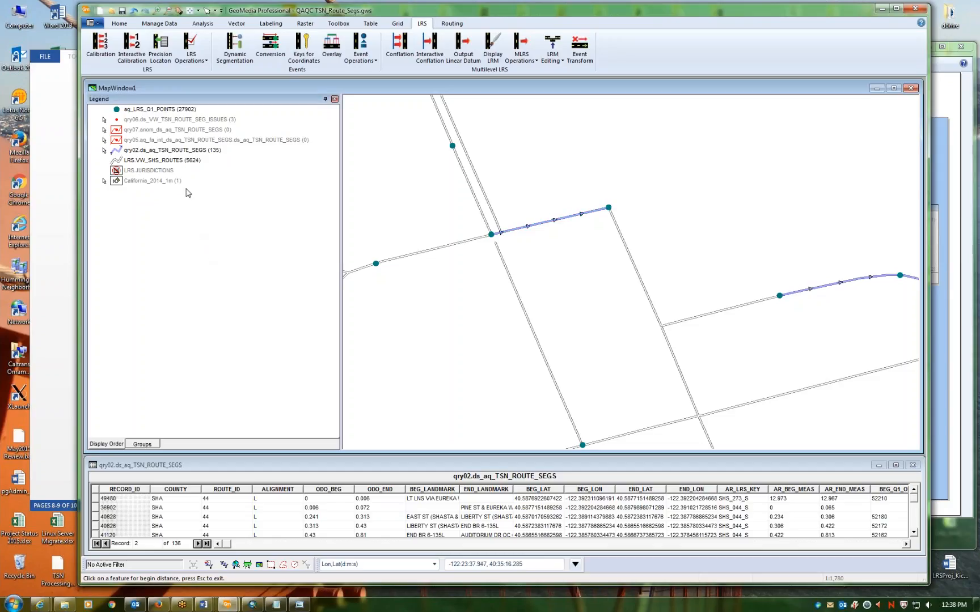
right_click(181, 160)
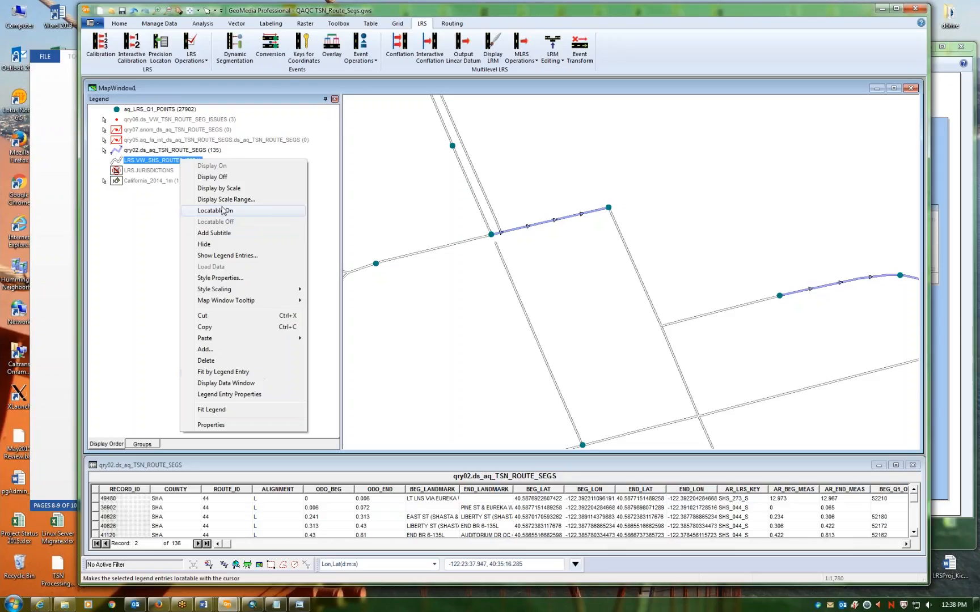
left_click(222, 211)
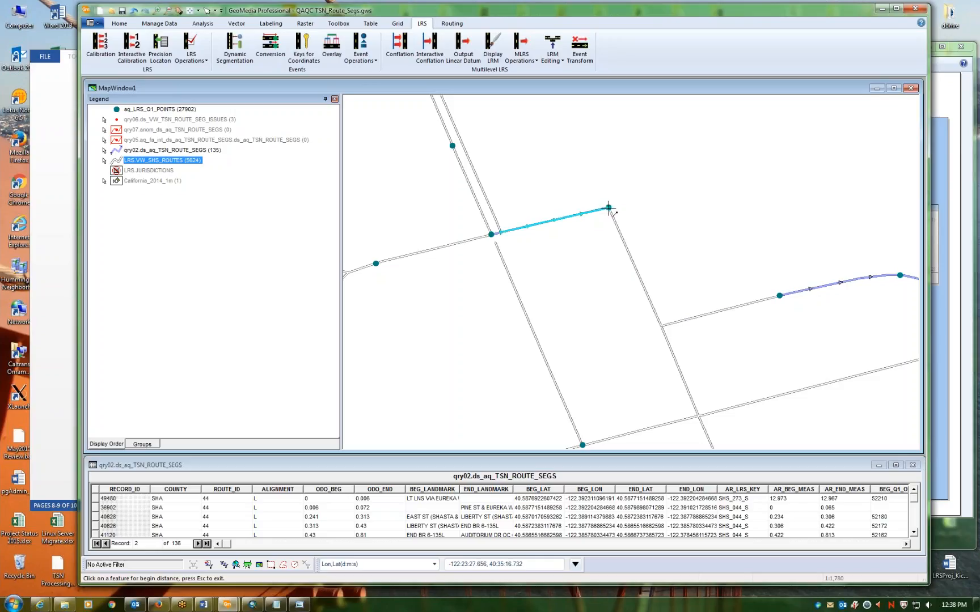
- Try to pick the underlying LRS.VW_SHS_ROUTES line at the end of the 0.006 to 0.072 segment as the new event's begin location
left_click(608, 208)
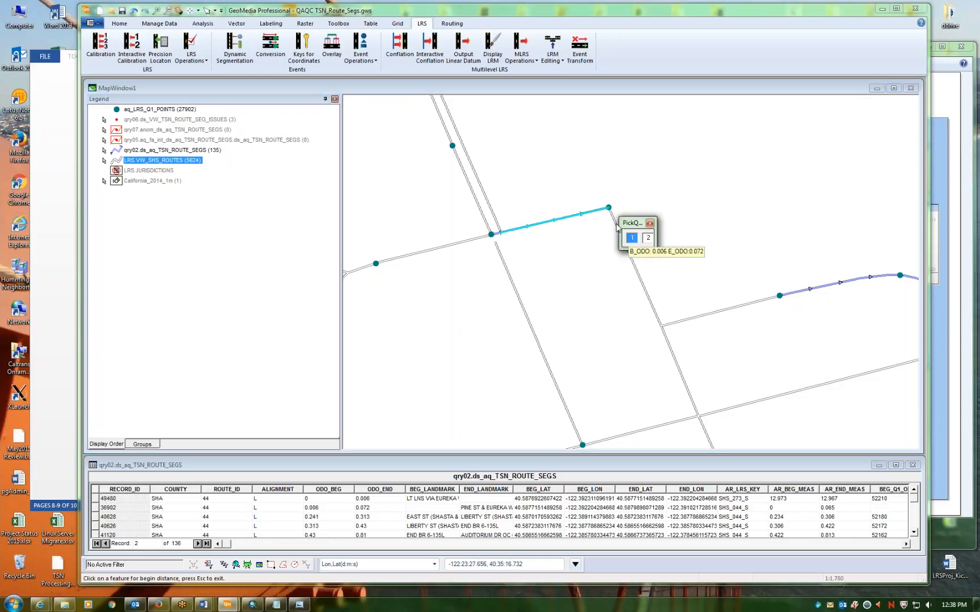
left_click(648, 240)
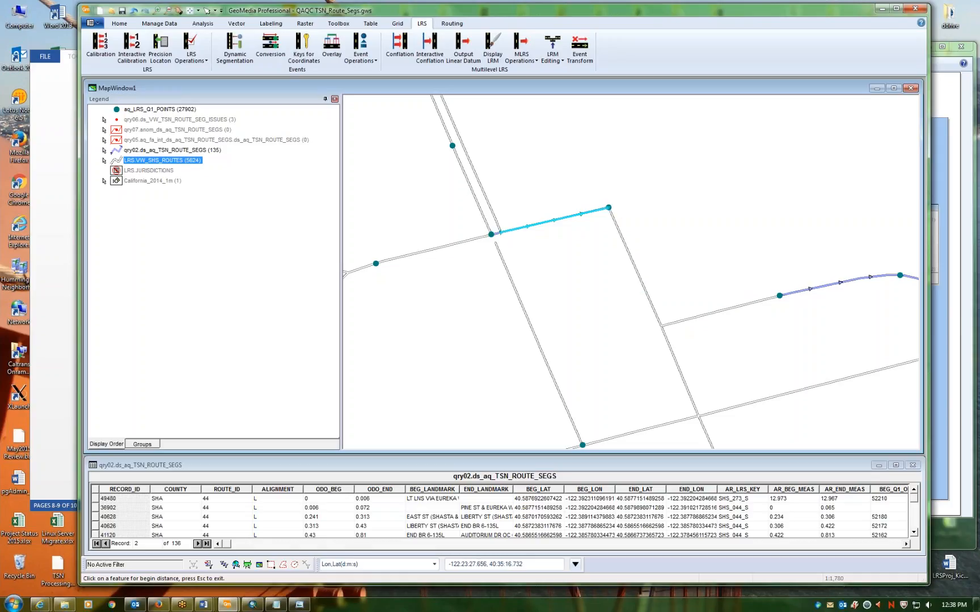
left_click(609, 208)
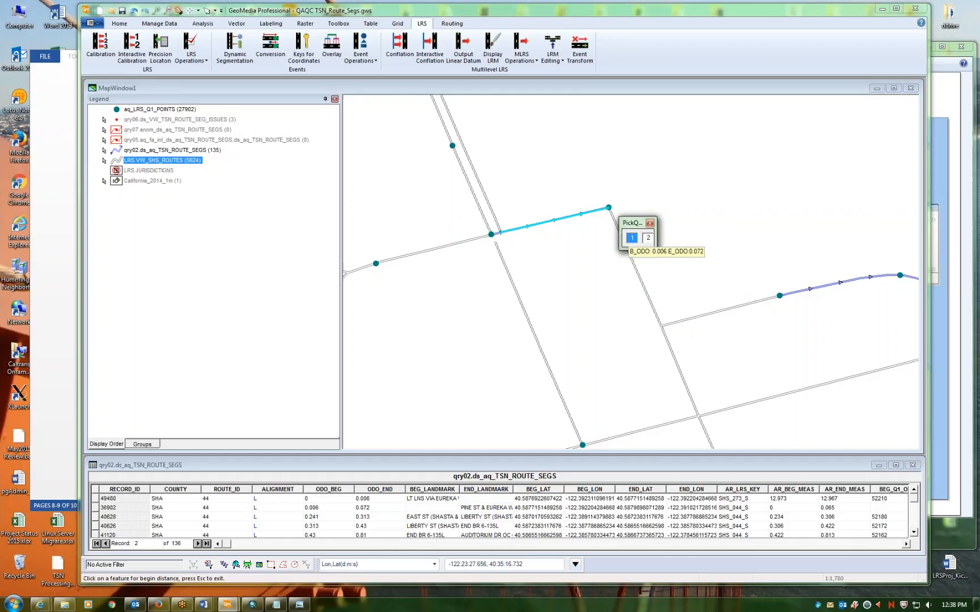
left_click(646, 238)
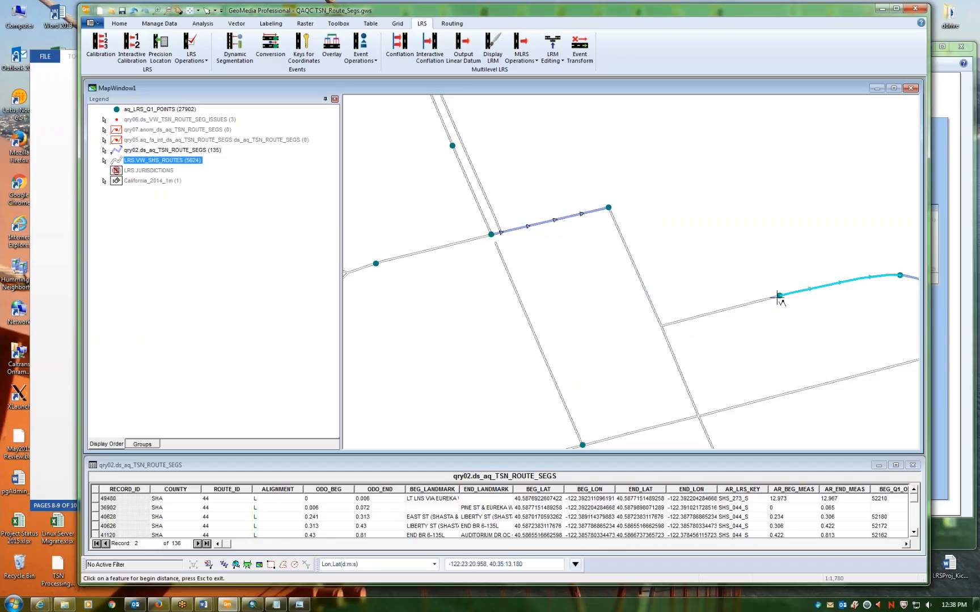
left_click(608, 208)
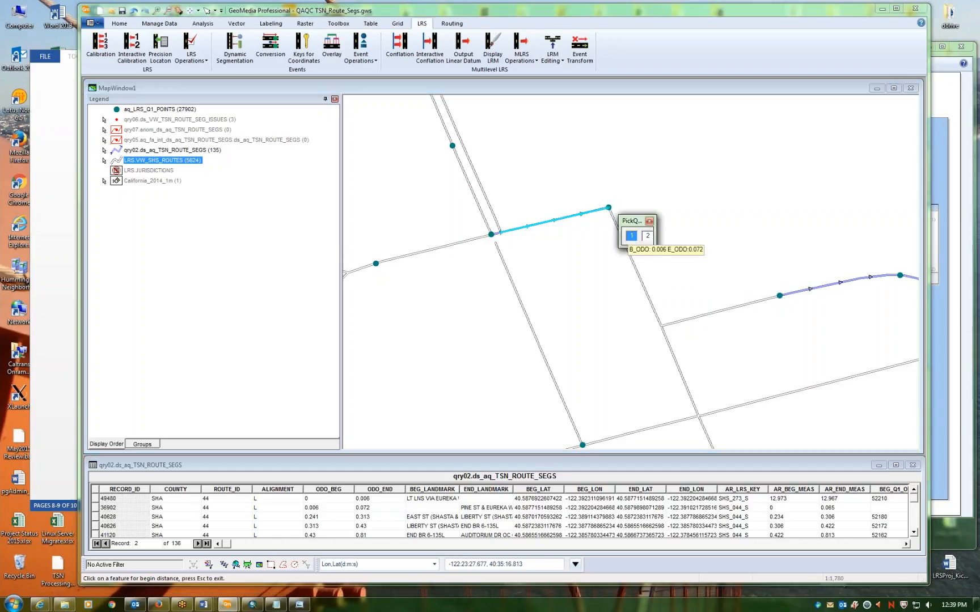
left_click(647, 236)
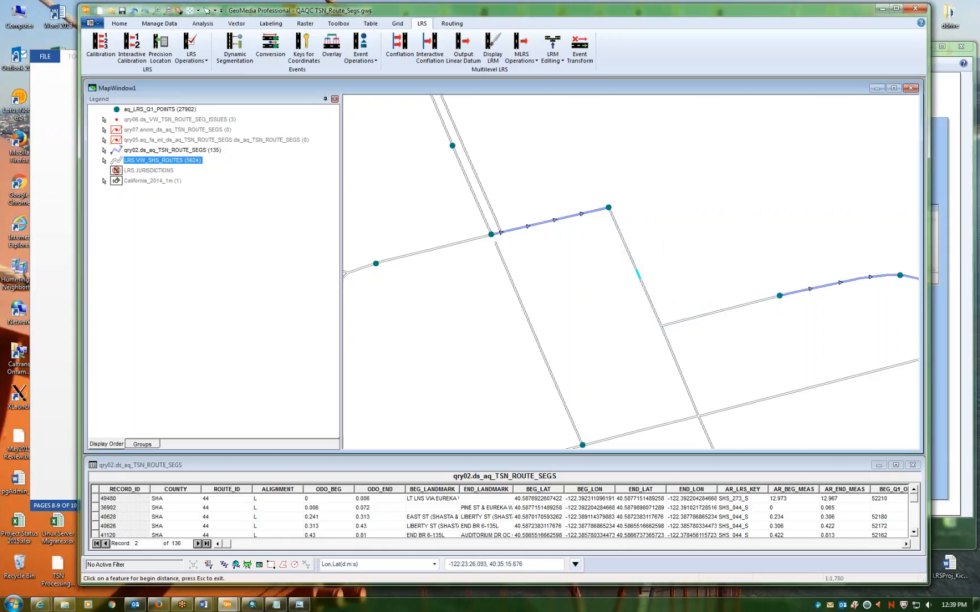
left_click(780, 295)
left_click(609, 211)
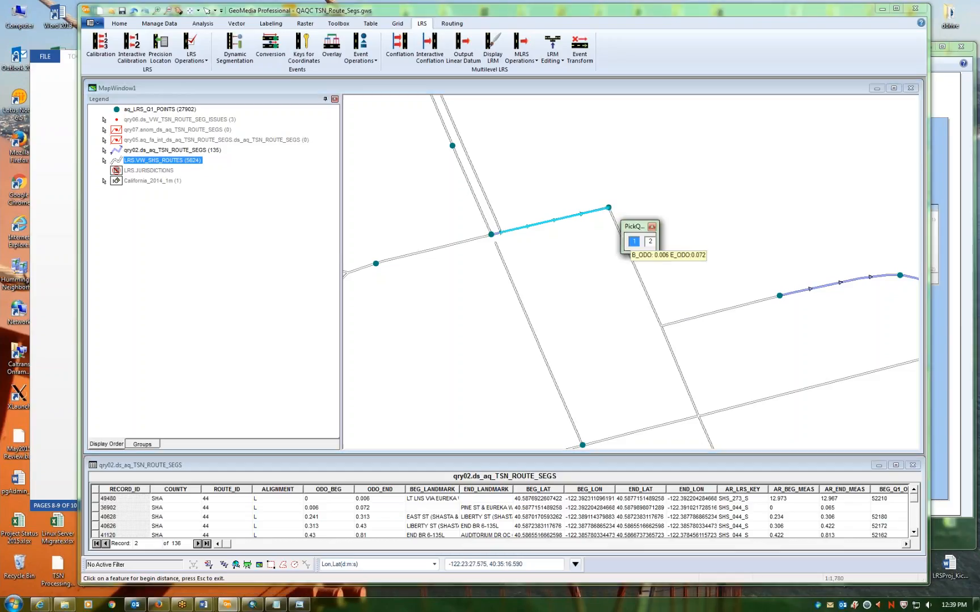
left_click(650, 241)
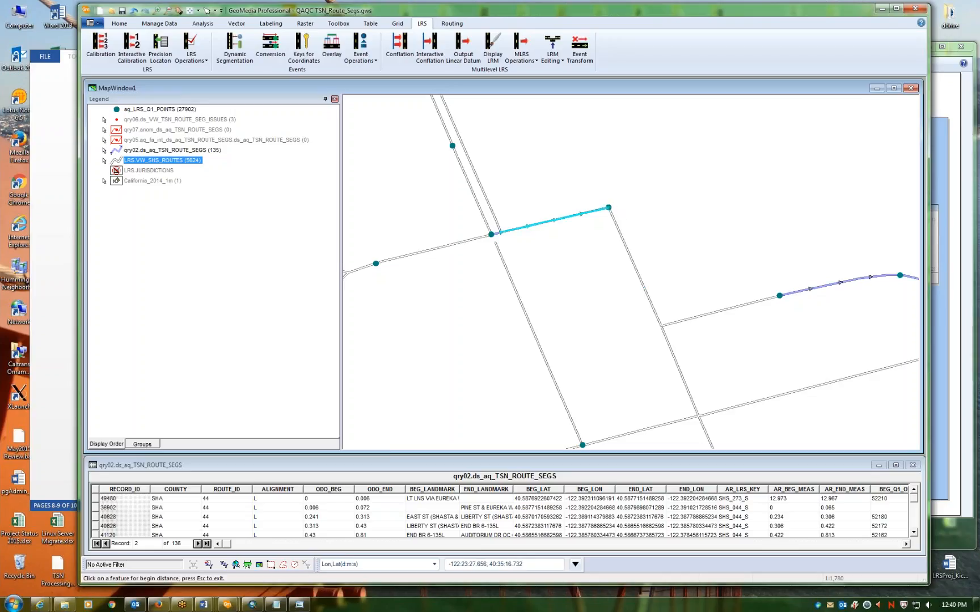
left_click(609, 208)
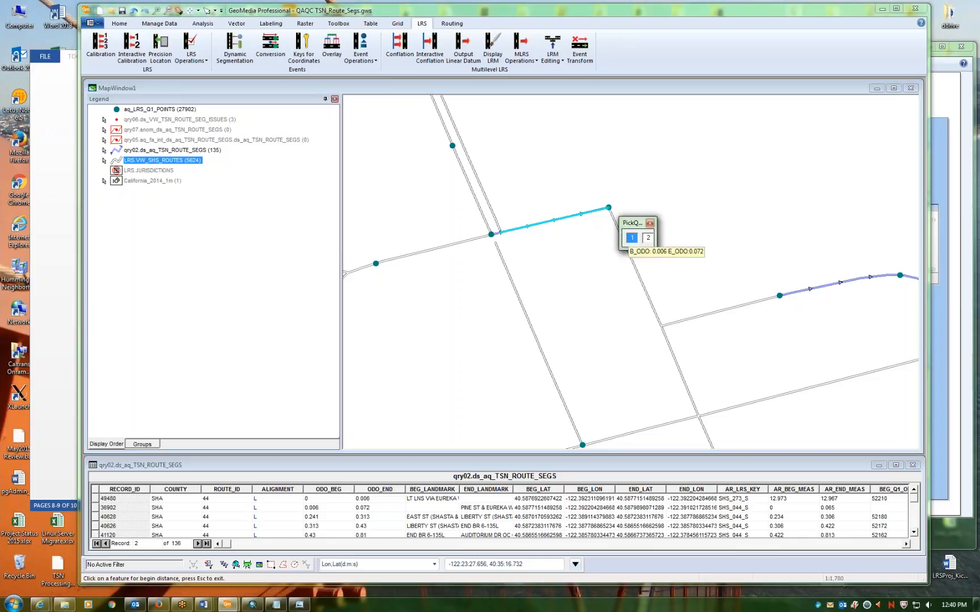
left_click(647, 238)
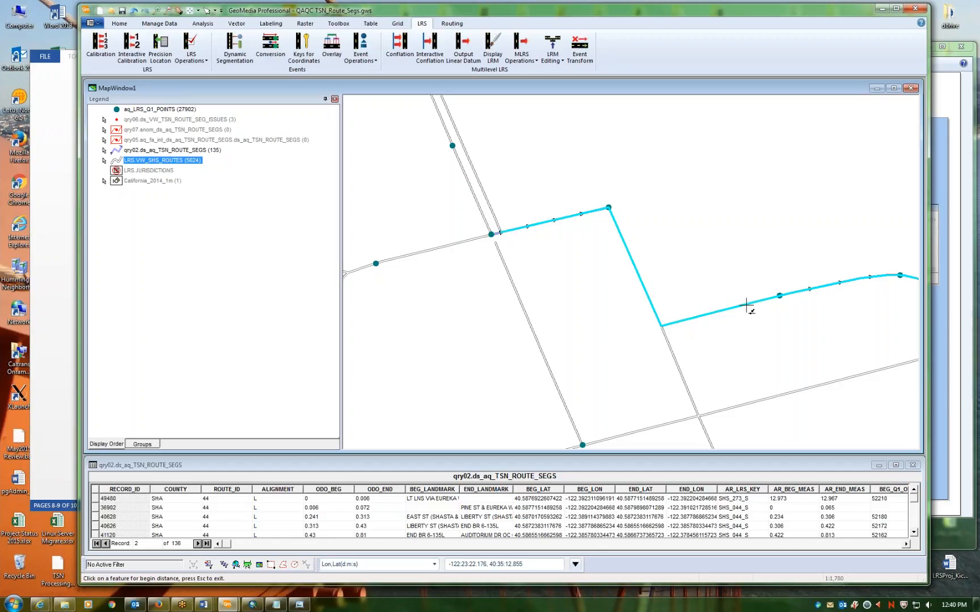
key("Escape")
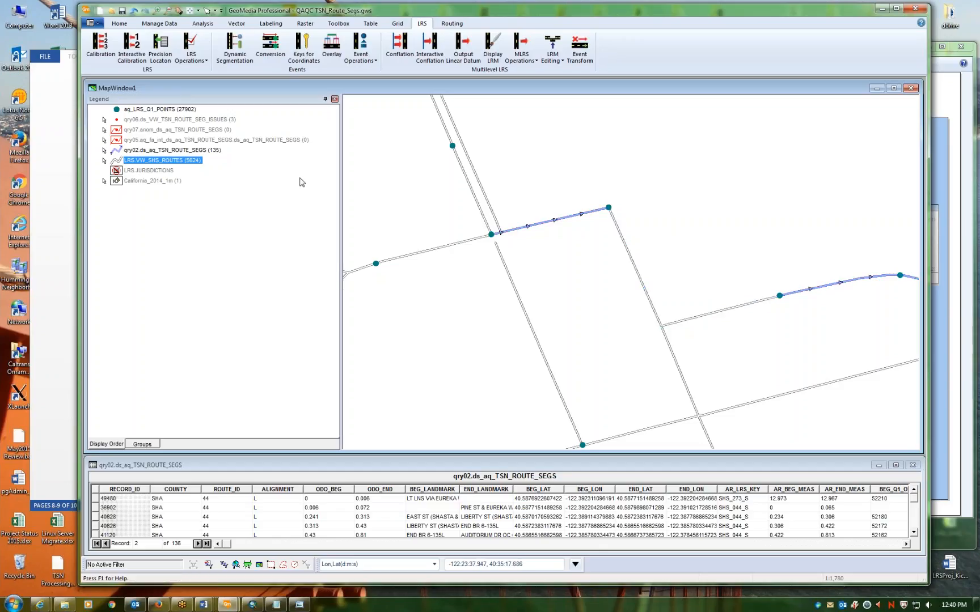
- Turn off the display of the qry02.ds_aq_TSN_ROUTE_SEGS legend entry in the map
left_click(202, 152)
right_click(202, 151)
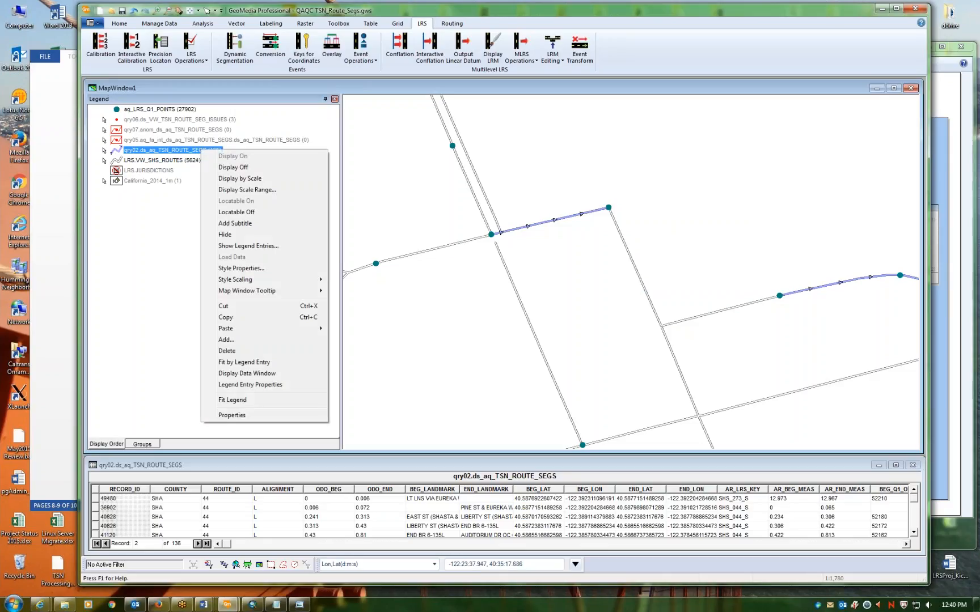
left_click(235, 168)
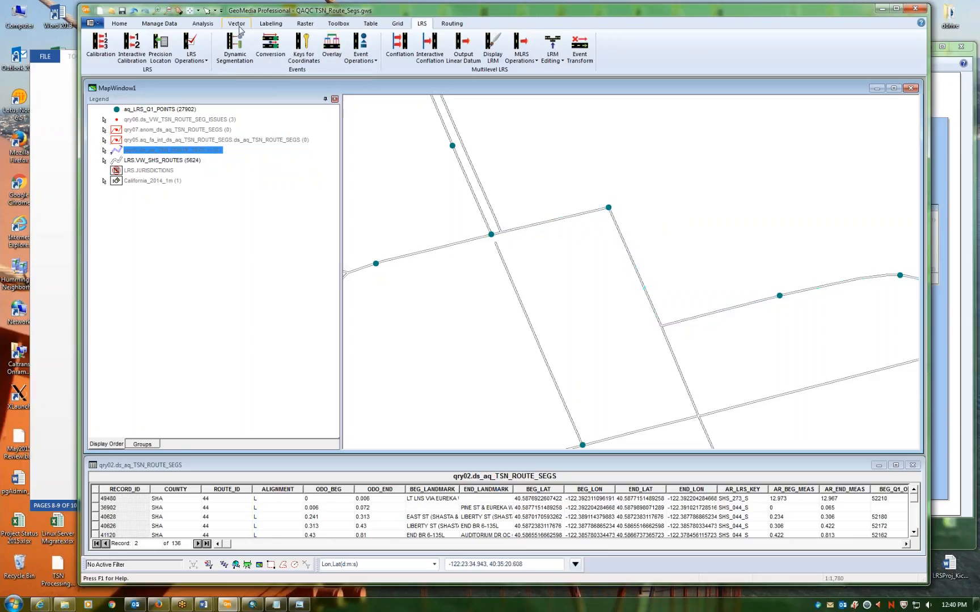
- Restart Insert LRS Events, review the LRS and event feature properties, and accept the definition with LRS.VW_SHS_ROUTES and LRS Measure
left_click(374, 60)
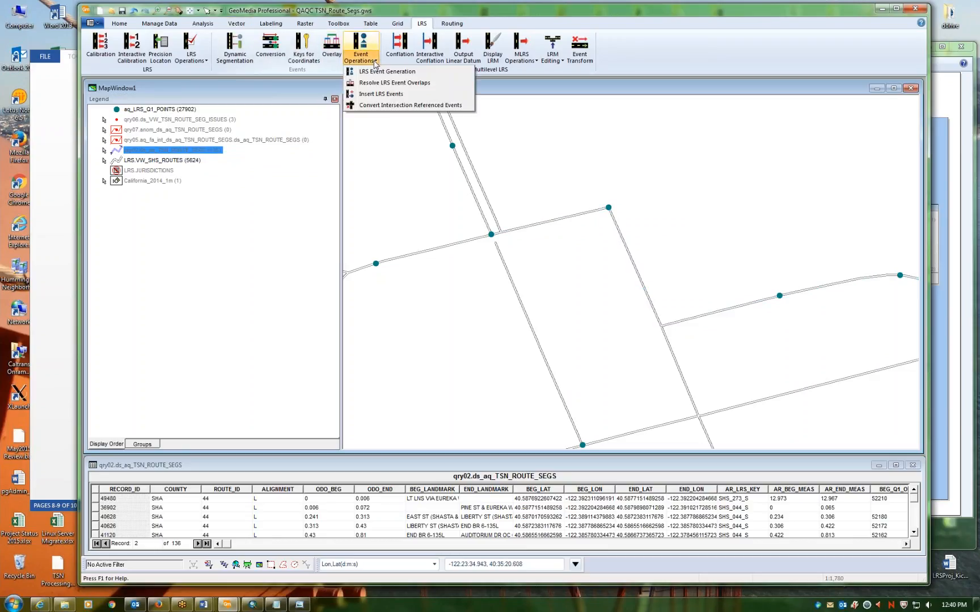
left_click(381, 94)
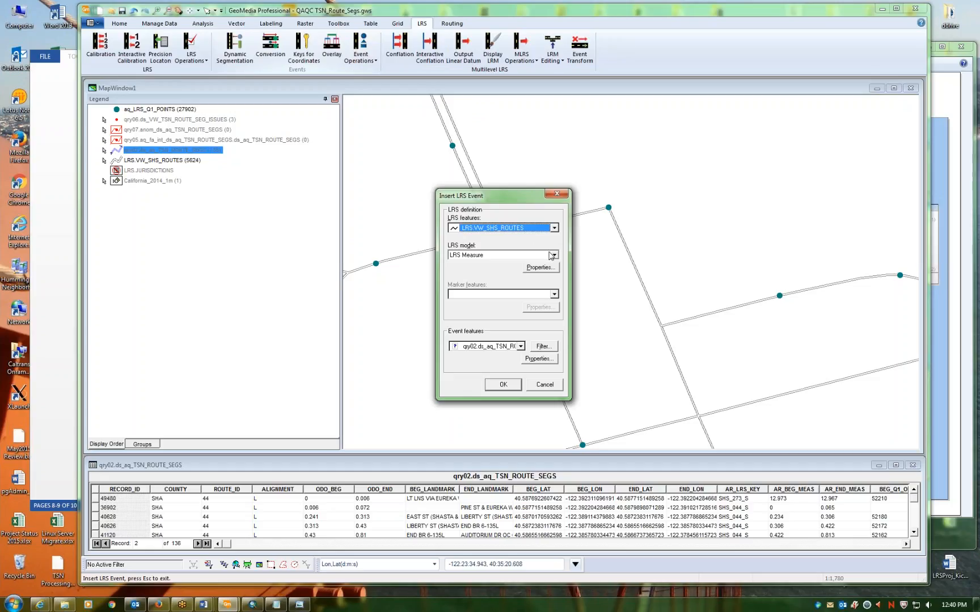
left_click(540, 267)
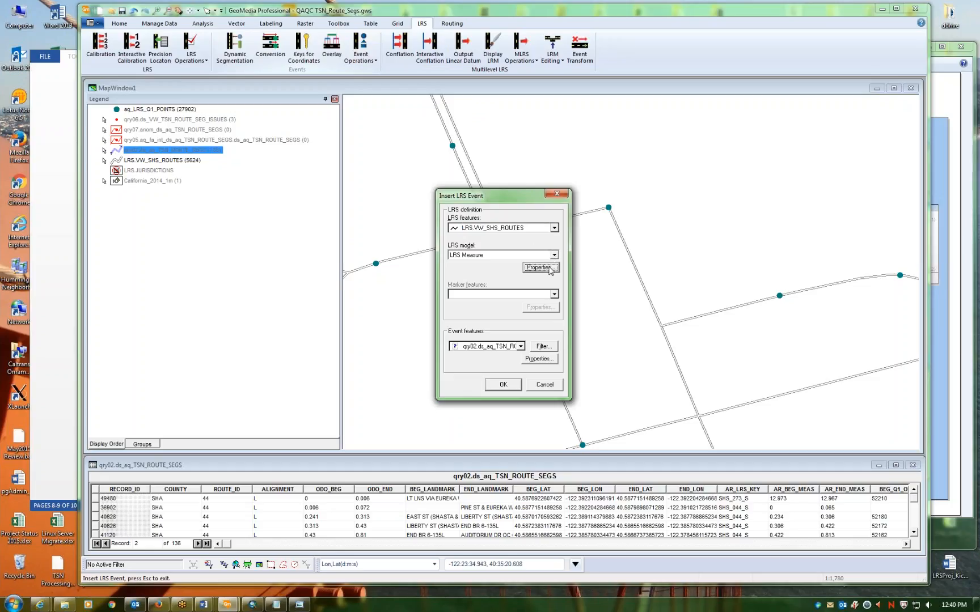
left_click(596, 368)
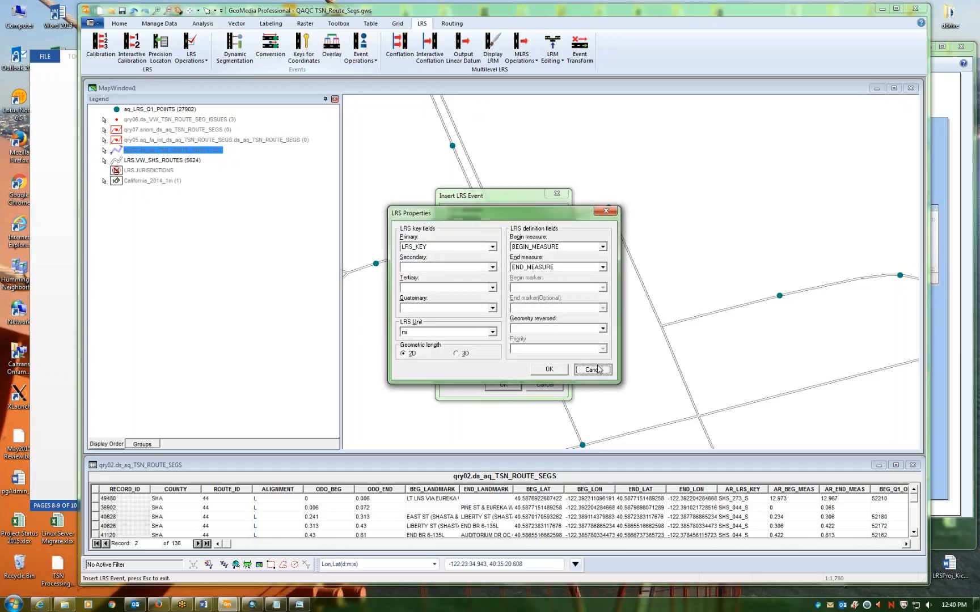
left_click(537, 359)
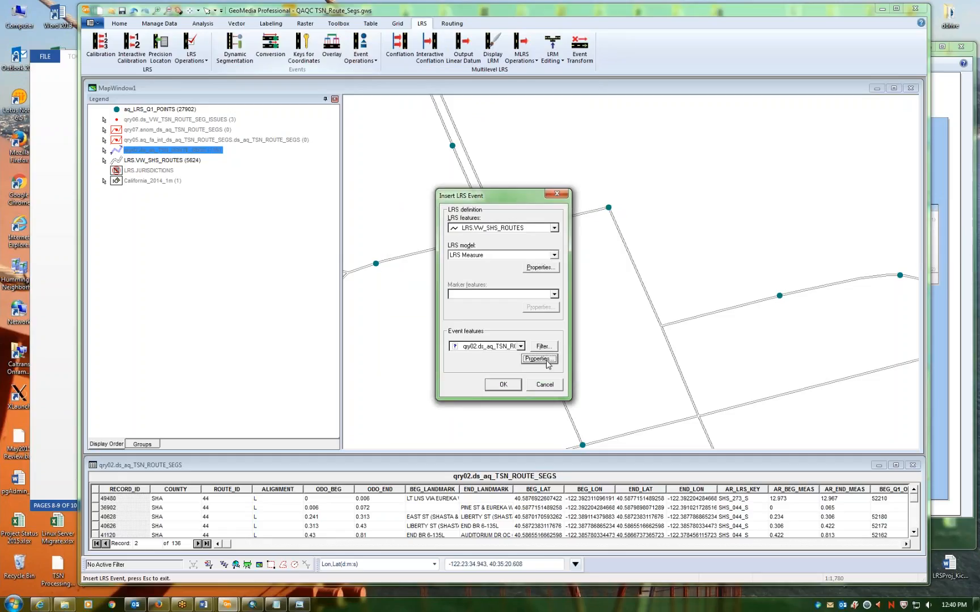
left_click(606, 397)
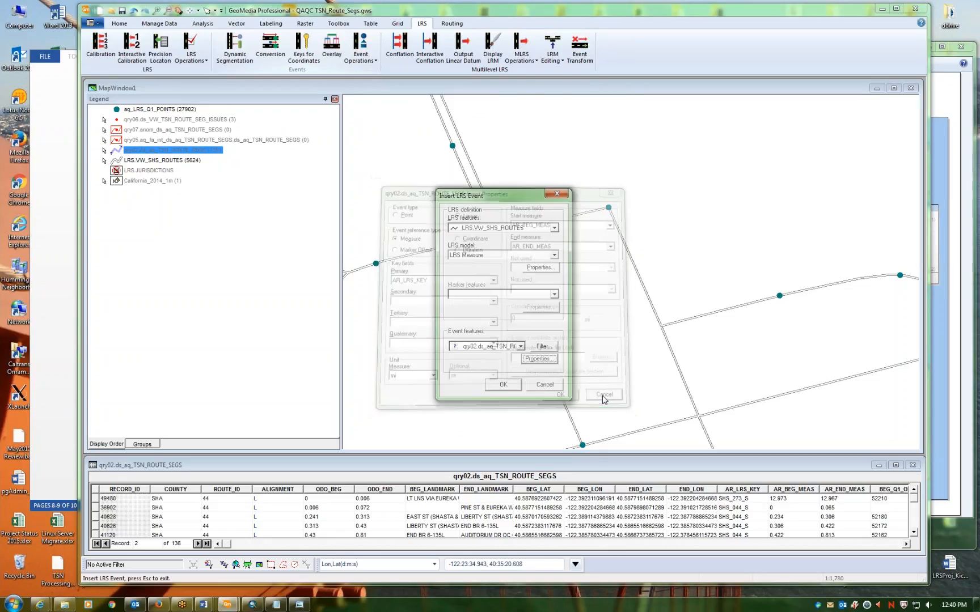
left_click(515, 390)
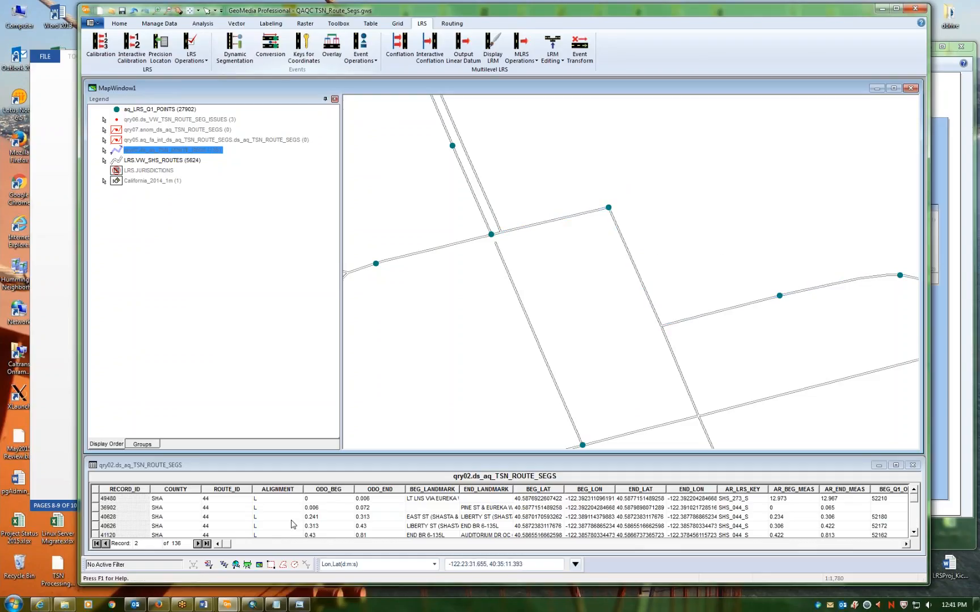
- Turn the display of the qry02.ds_aq_TSN_ROUTE_SEGS legend entry back on and leave the insert command
left_click(208, 546)
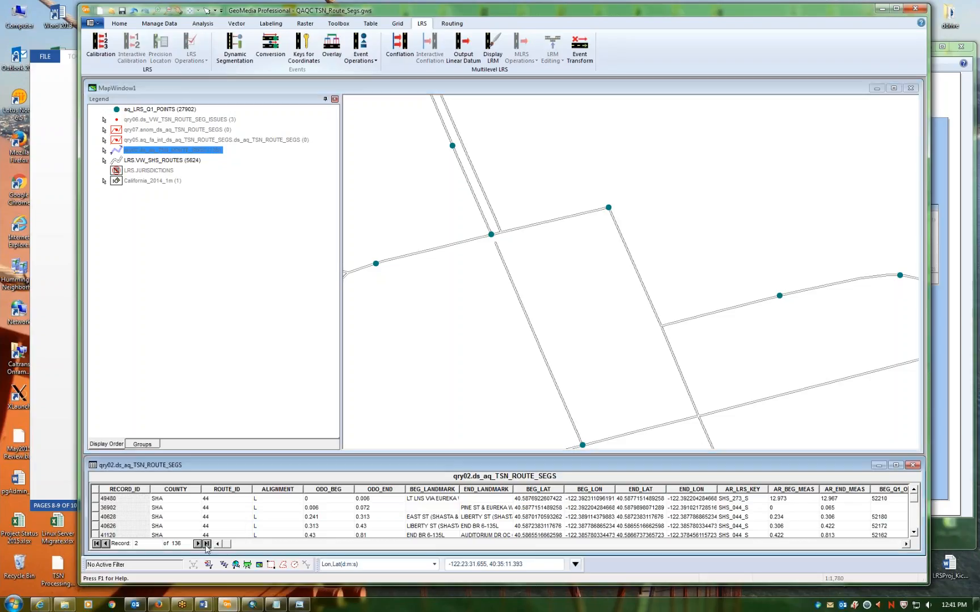
left_click(206, 544)
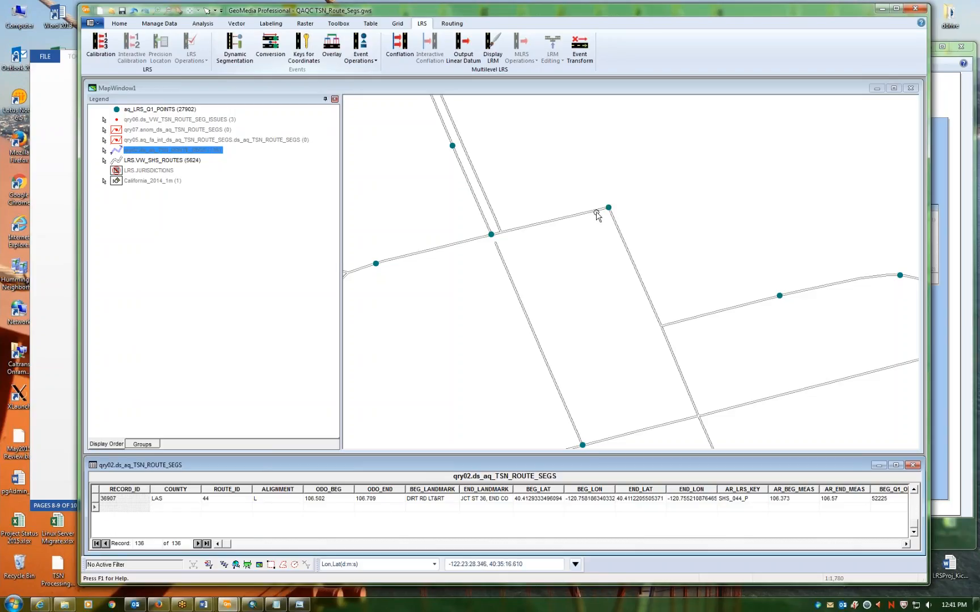
right_click(189, 156)
left_click(230, 160)
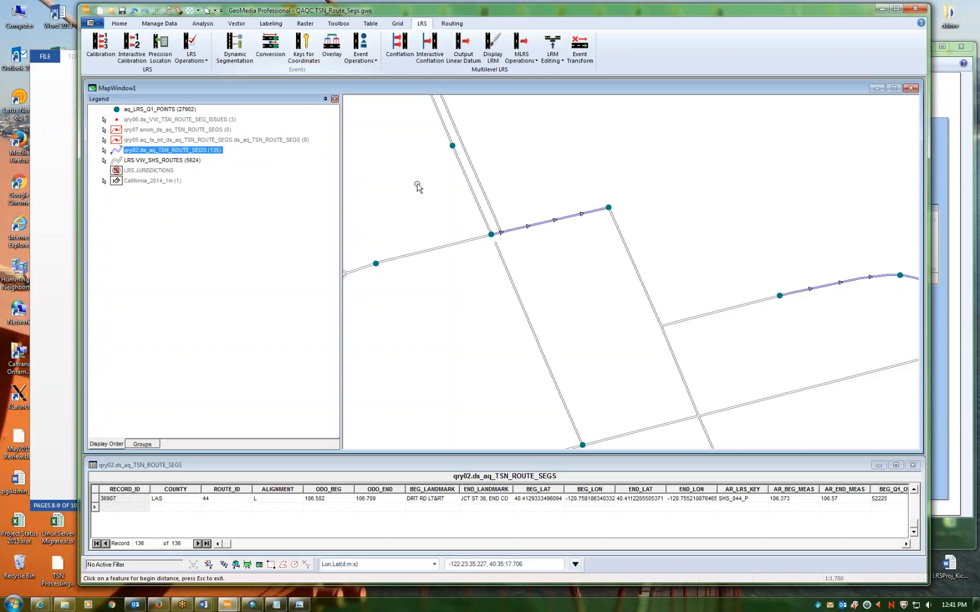
key("Escape")
- Check the AR_LRS_KEY and measures of the two Route 44 segments on either side of the gap, 0.006 to 0.072 and 0.241 to 0.313
double_click(574, 218)
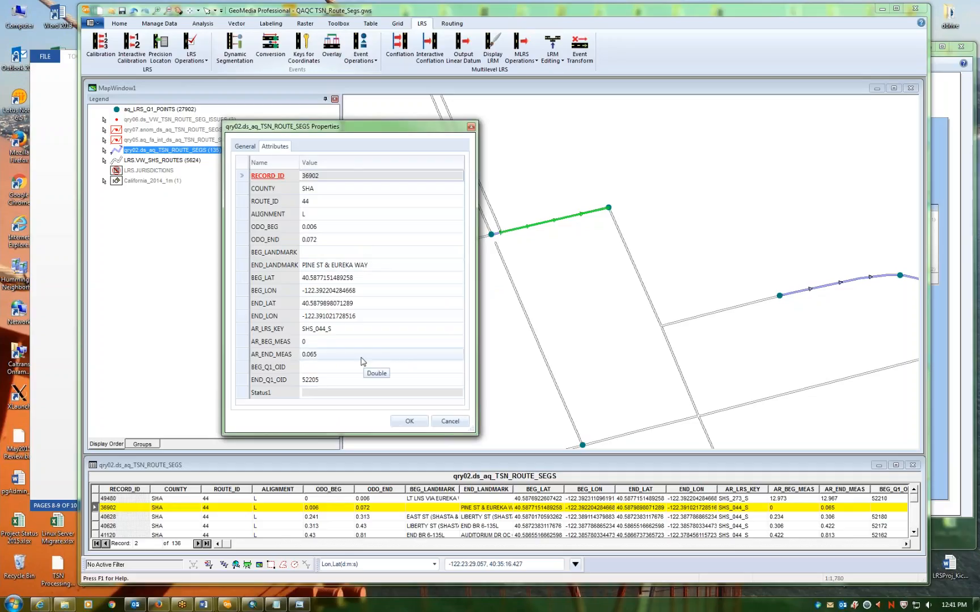
left_click(450, 421)
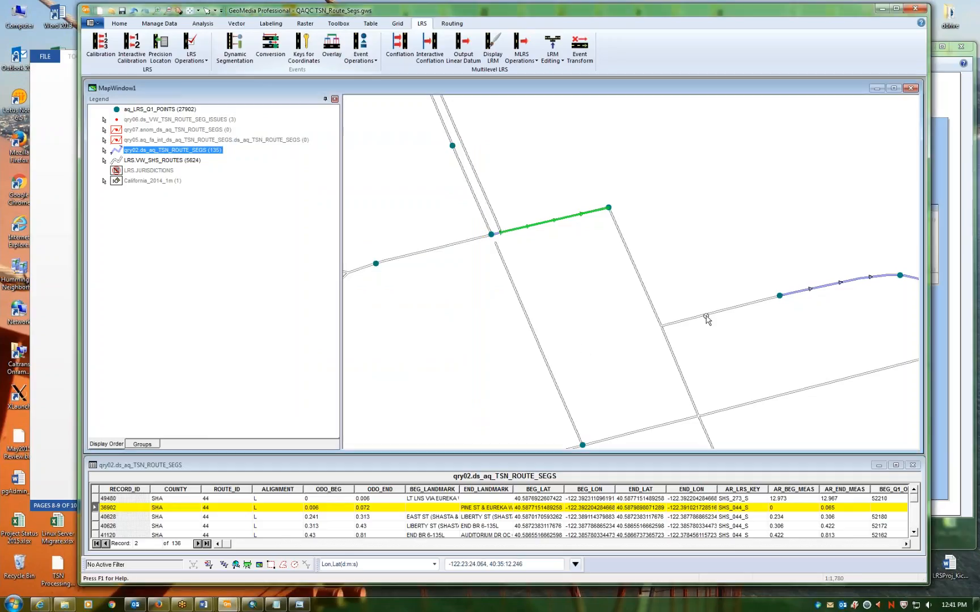
left_click(789, 294)
double_click(790, 294)
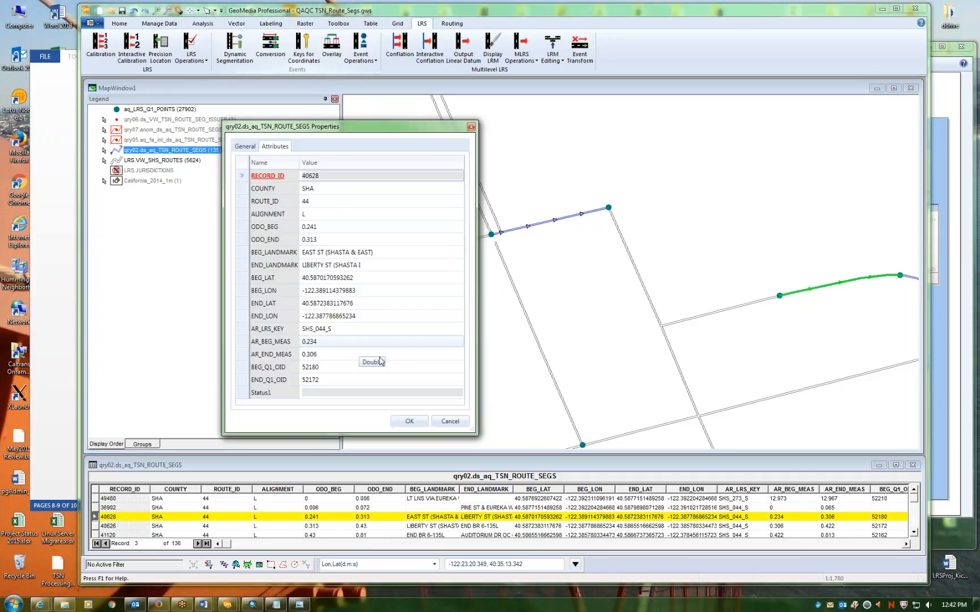
left_click(449, 421)
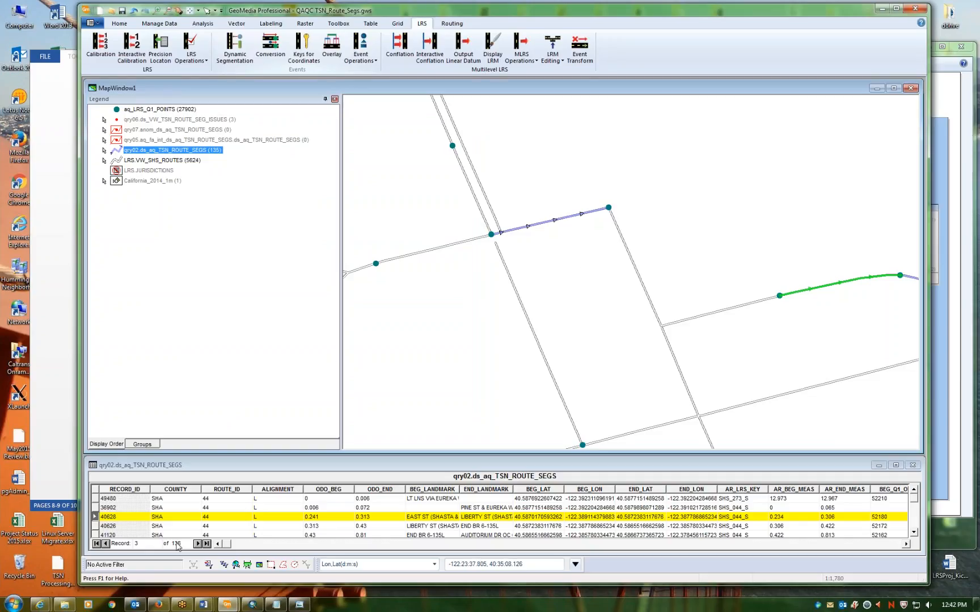
- Start a new record at the end of the qry02 table with AR_BEG_MEAS 0.65 and AR_END_MEAS 0.234
left_click(207, 545)
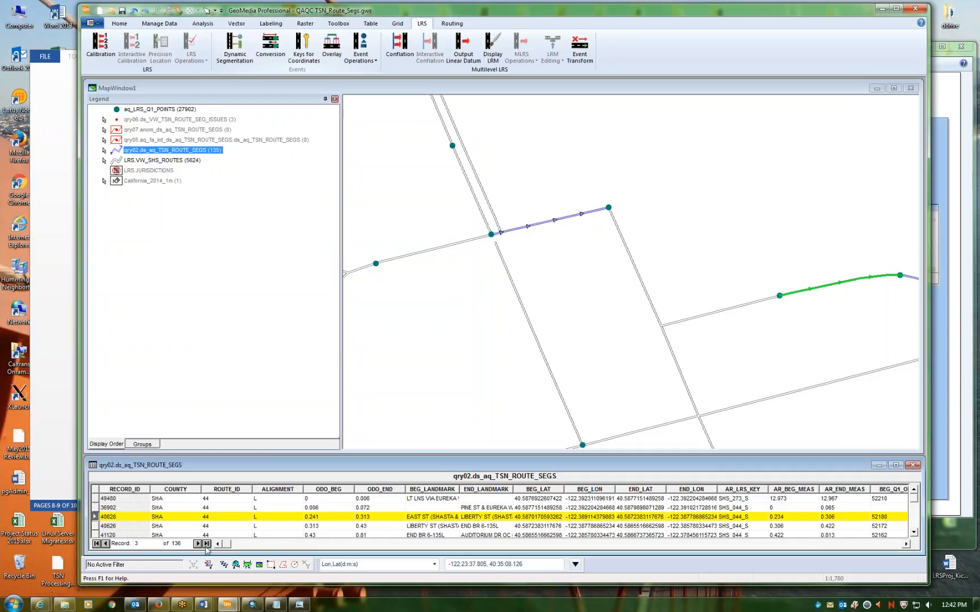
left_click(206, 544)
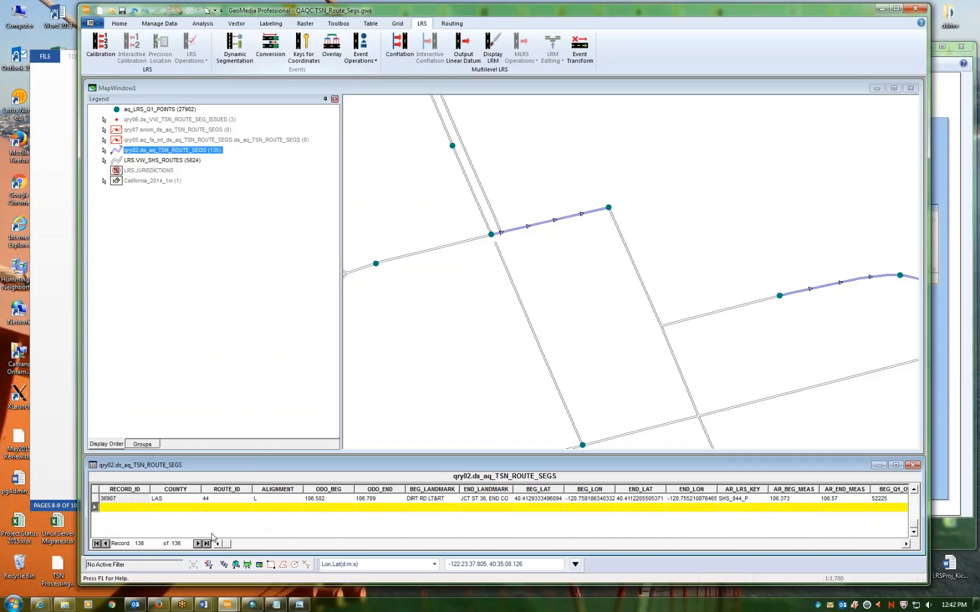
left_click(906, 544)
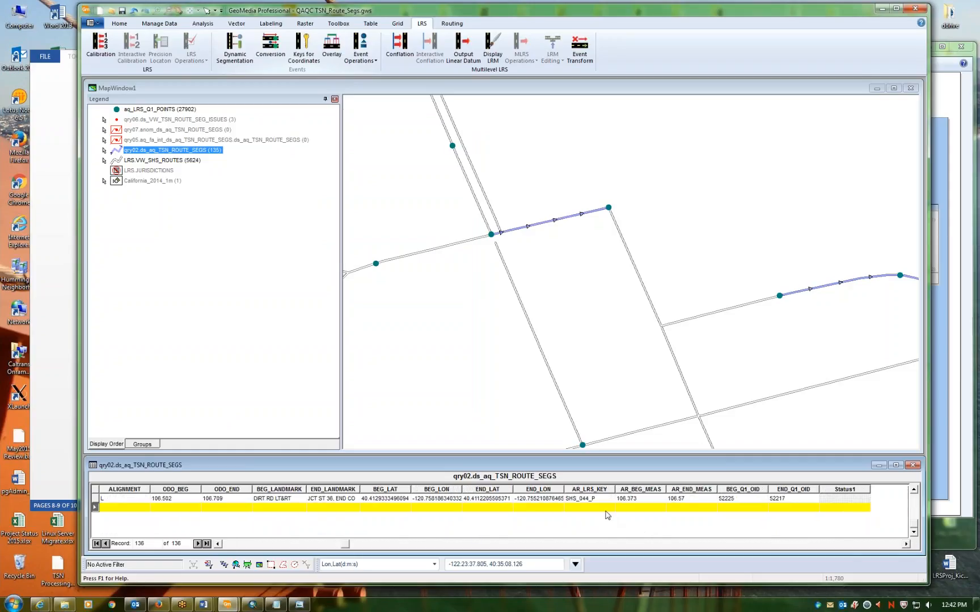
left_click(647, 508)
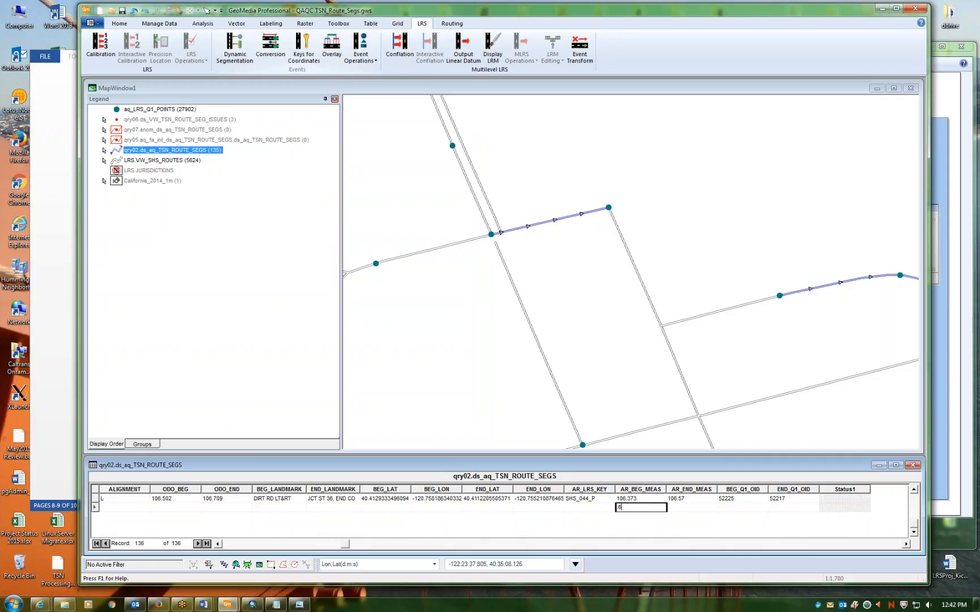
key("Tab")
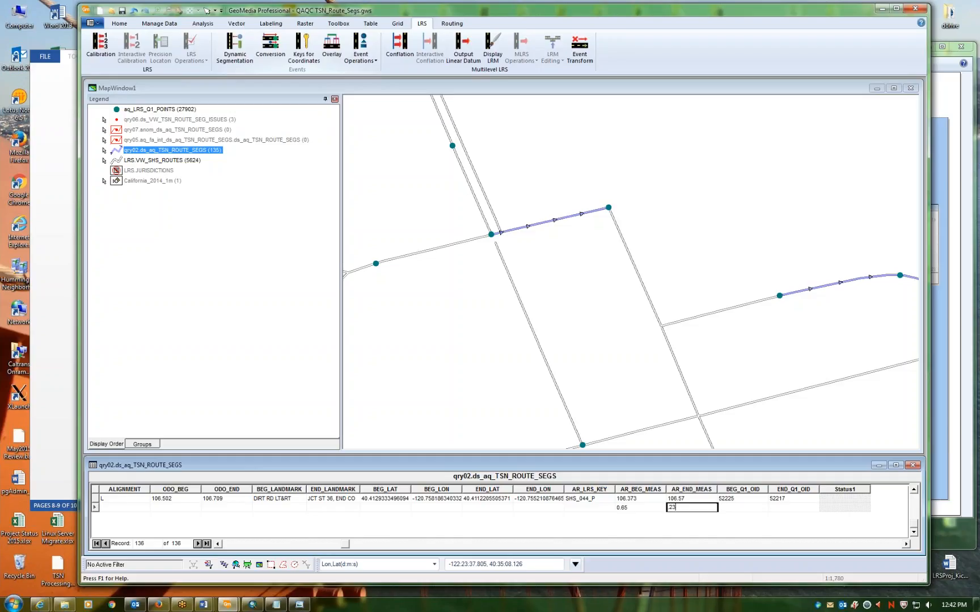
- Correct the new record's AR_BEG_MEAS to 0.065 and commit the record
left_click(639, 509)
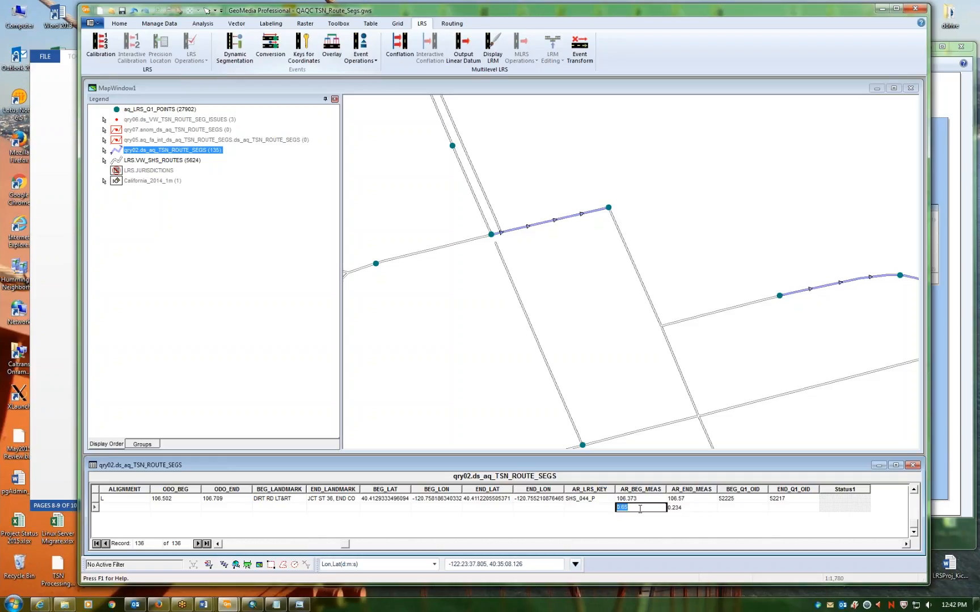
key("Tab")
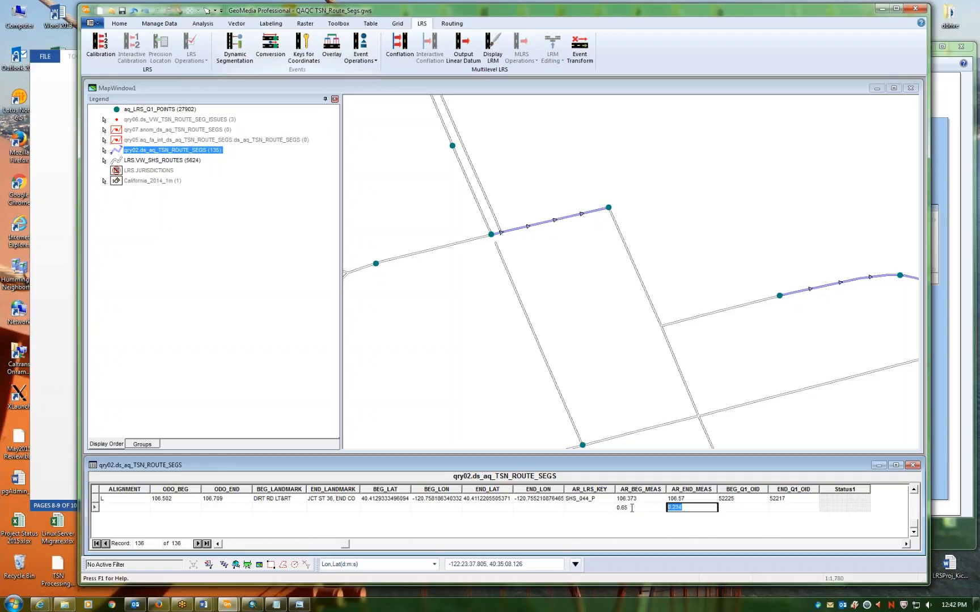
left_click(624, 509)
left_click(622, 508)
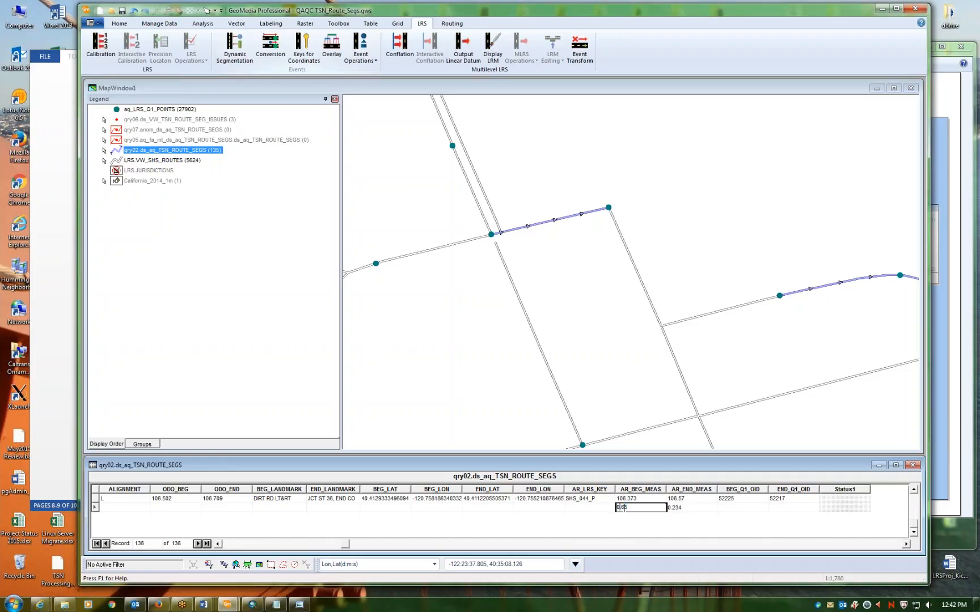
type("0")
key("Escape")
left_click(592, 498)
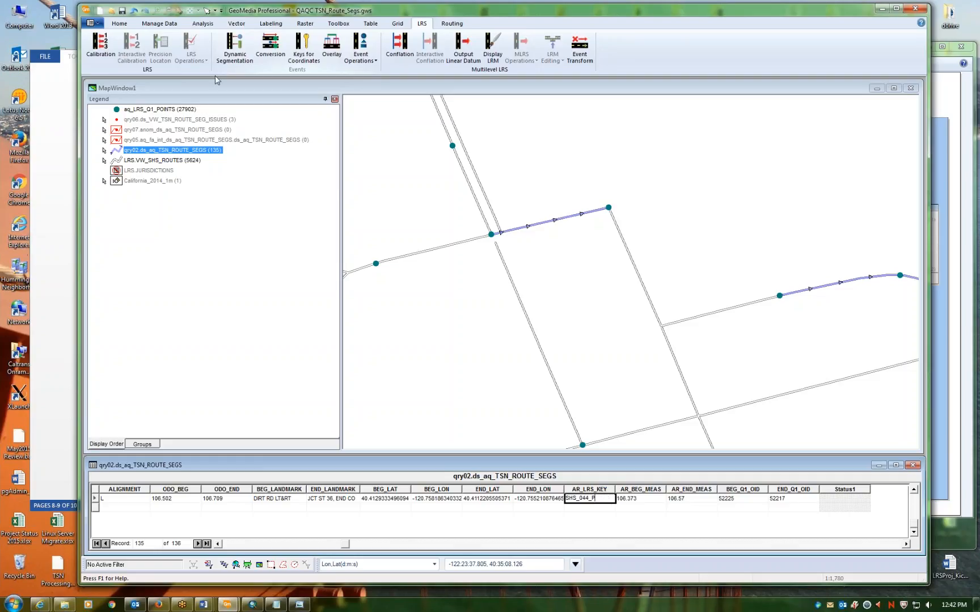
- Open a new data window showing the LRS.TSN_ROUTE_SEGS table from the xe.LRS connection
left_click(125, 26)
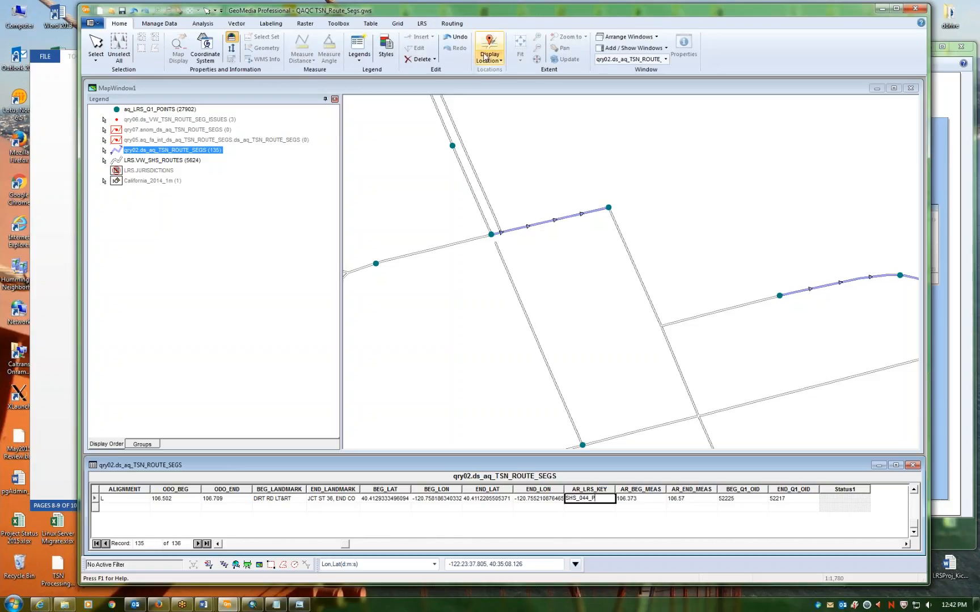
left_click(666, 50)
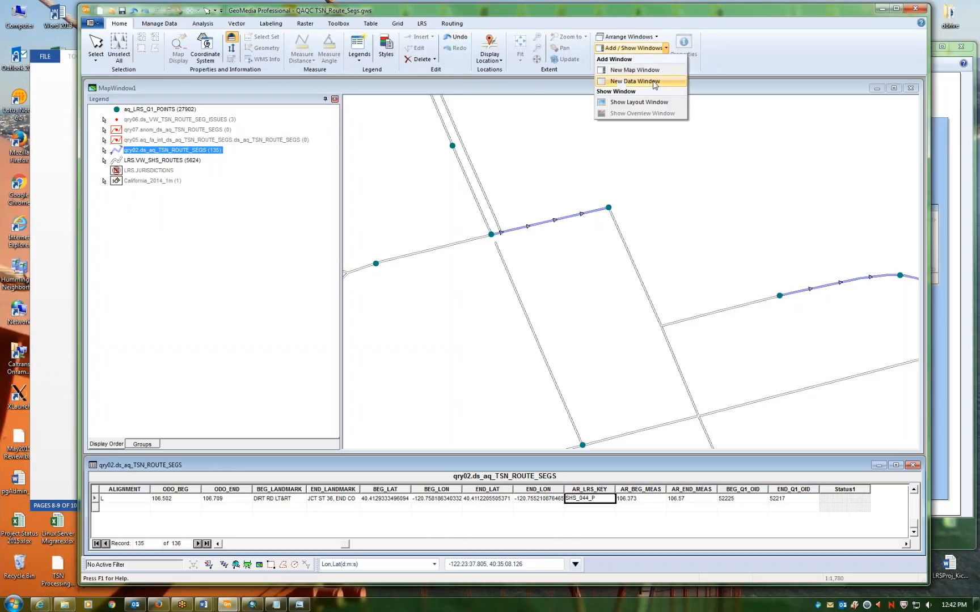
left_click(654, 85)
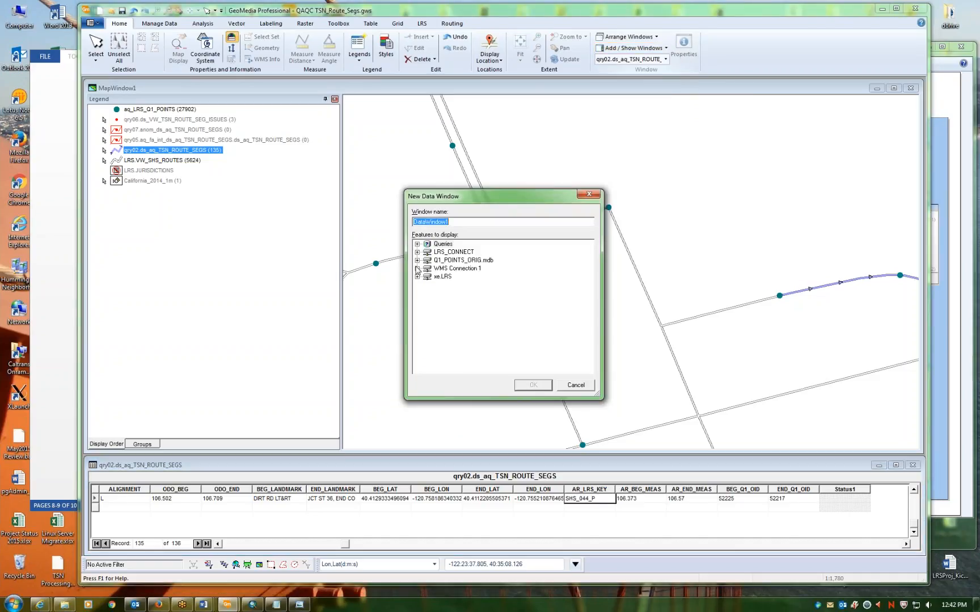
left_click(417, 278)
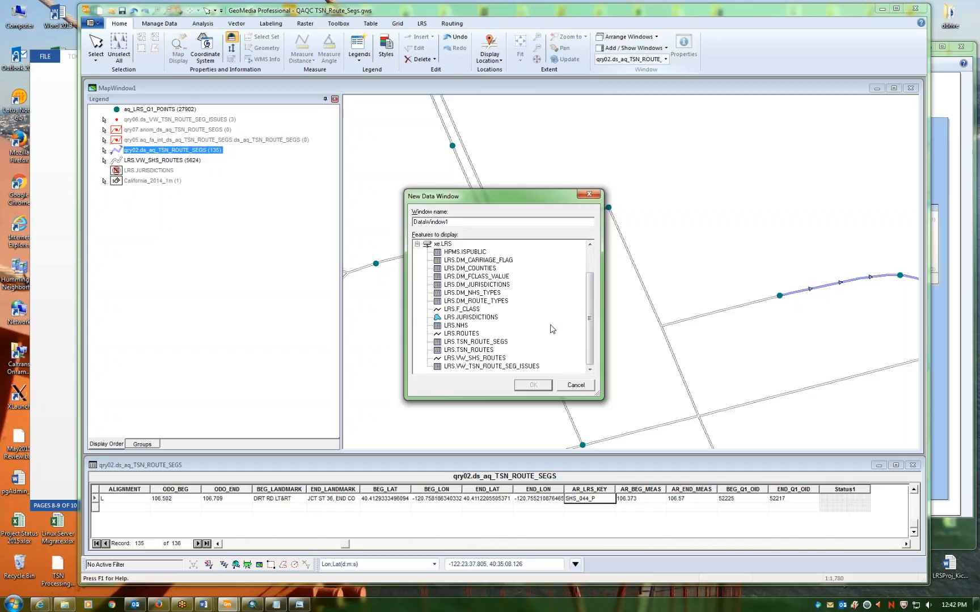
left_click(479, 343)
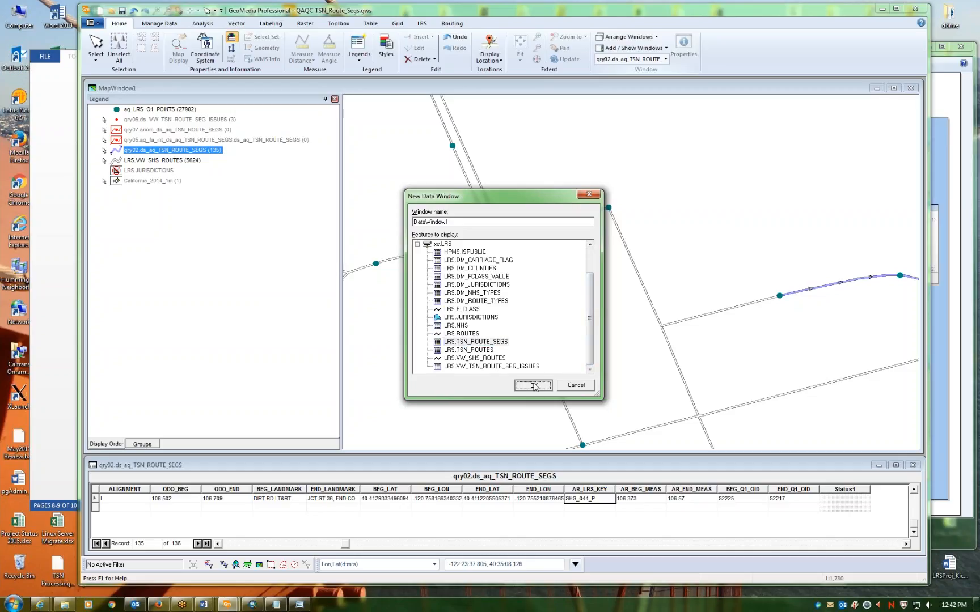
left_click(532, 385)
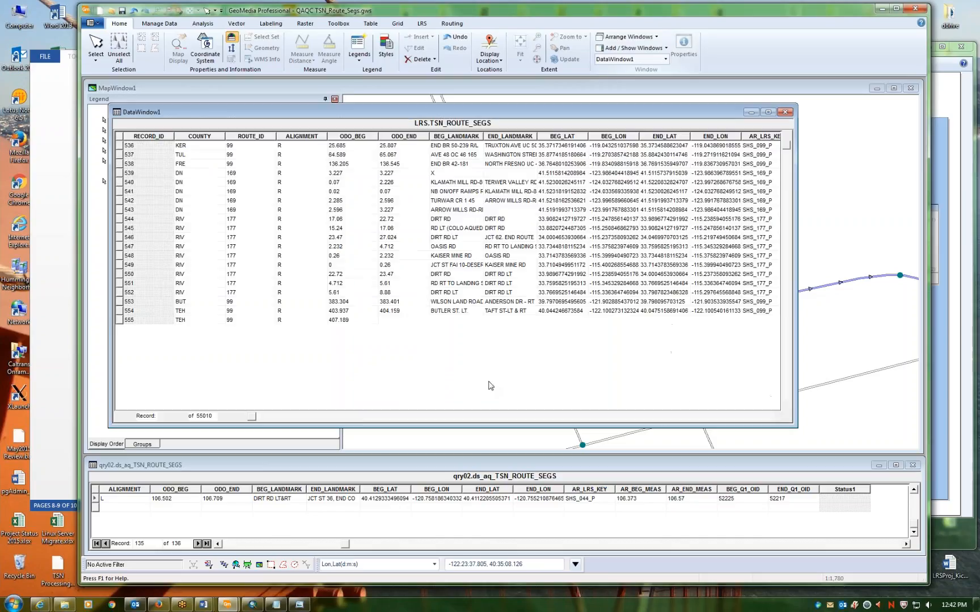
- Sort LRS.TSN_ROUTE_SEGS ascending by RECORD_ID and bring the final records into view
left_click(231, 416)
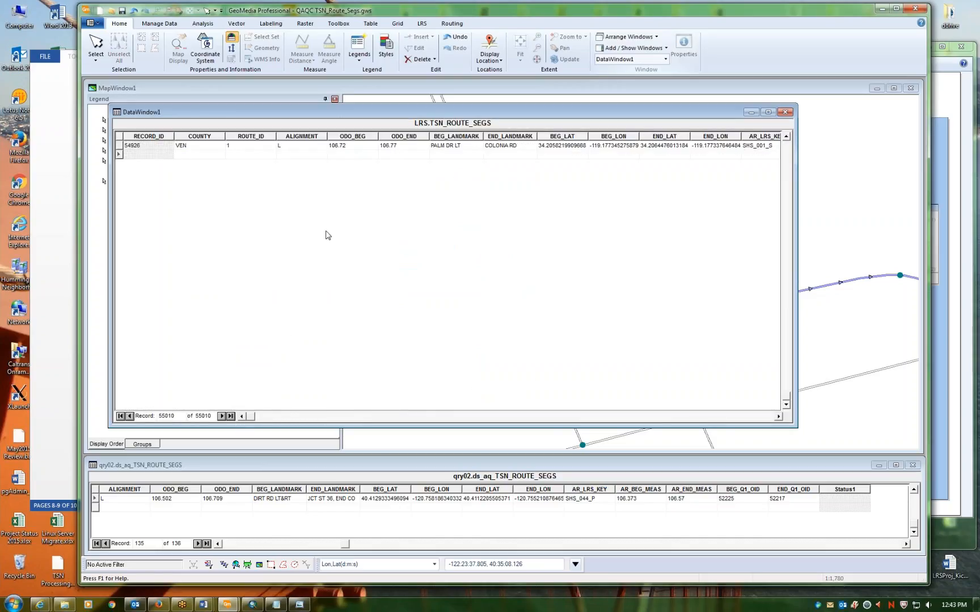
left_click(159, 140)
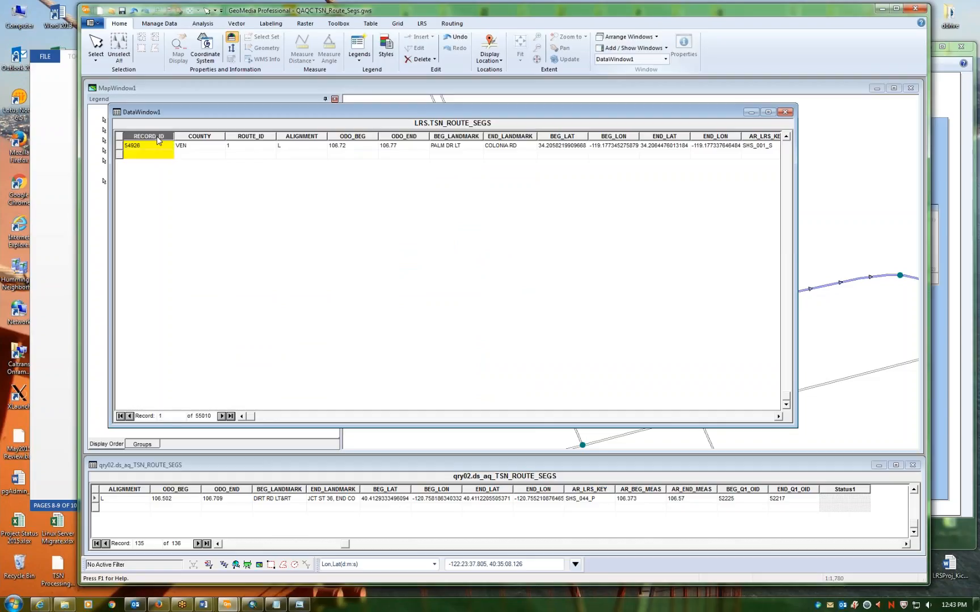
right_click(158, 140)
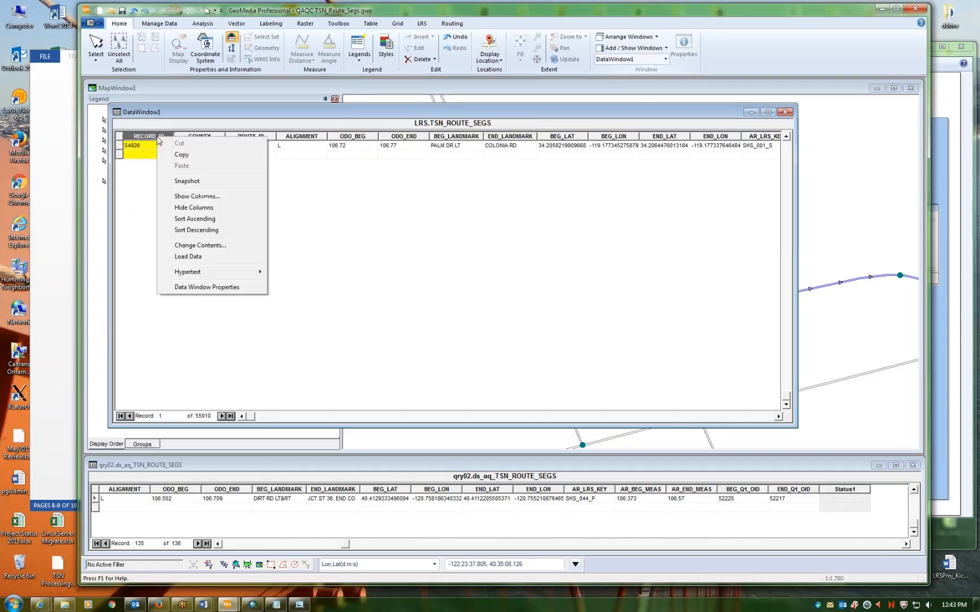
left_click(206, 219)
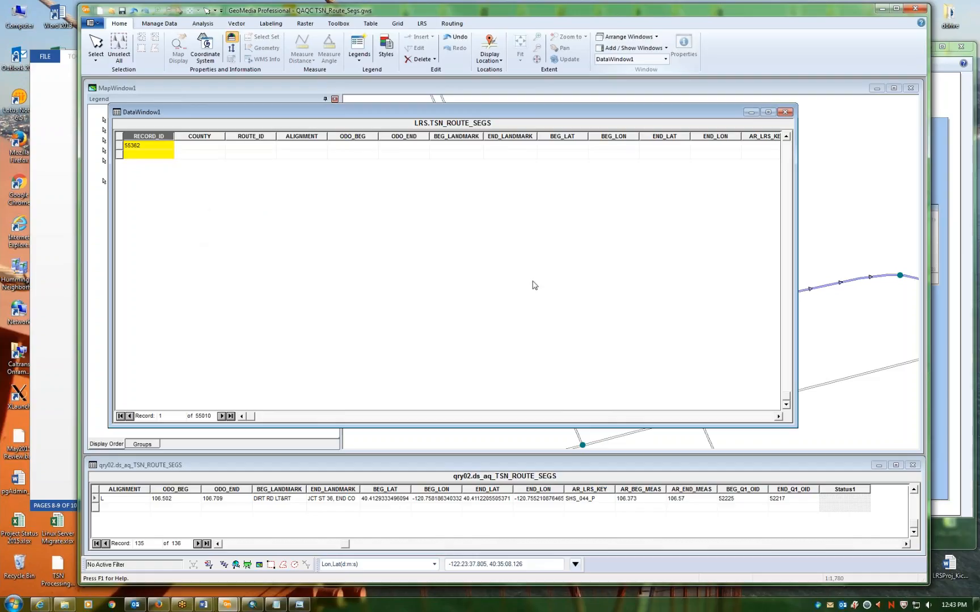
left_click(785, 137)
left_click(785, 137)
left_click(785, 137)
left_click(785, 137)
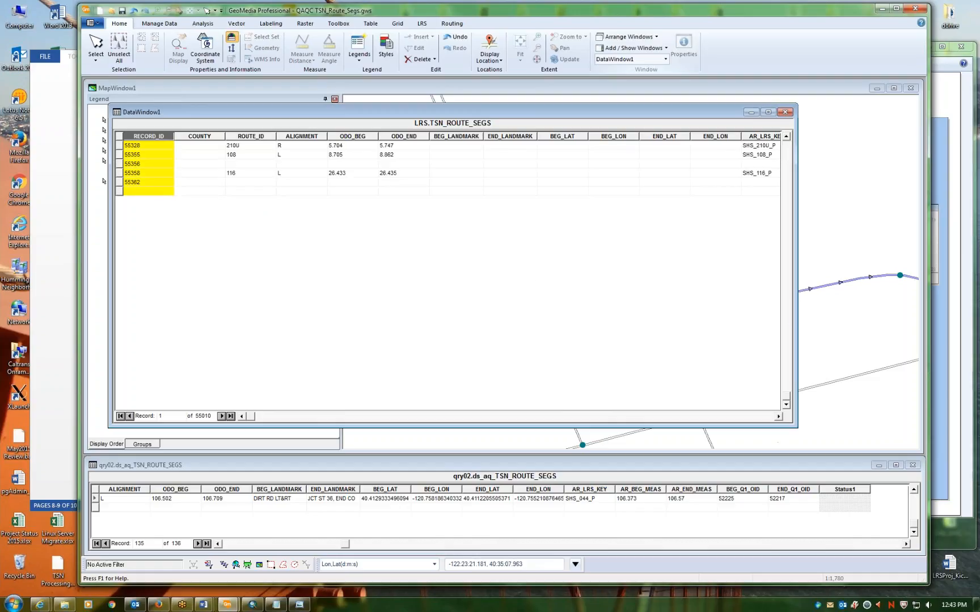
- Set AR_LRS_KEY to SHS_044_S for the last LRS.TSN_ROUTE_SEGS record, RECORD_ID 55362
left_click(778, 417)
left_click(778, 417)
left_click(778, 416)
left_click(778, 416)
left_click(778, 417)
left_click(778, 417)
left_click(778, 417)
left_click(778, 417)
left_click(778, 416)
left_click(778, 416)
left_click(778, 416)
left_click(778, 417)
left_click(778, 417)
left_click(778, 416)
left_click(242, 417)
left_click(243, 417)
left_click(242, 417)
left_click(242, 417)
left_click(242, 417)
left_click(242, 417)
left_click(242, 417)
left_click(242, 417)
left_click(394, 182)
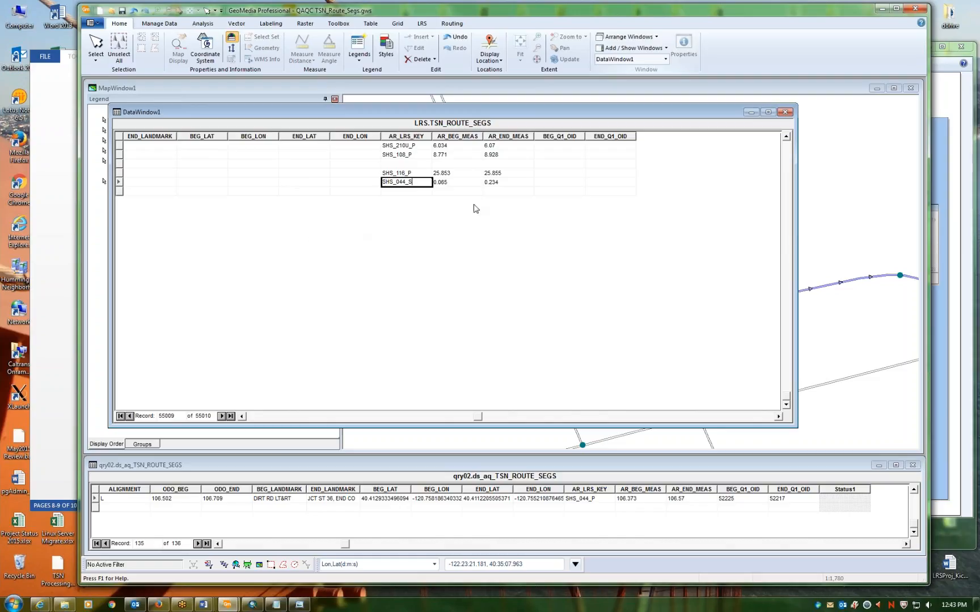
- Set ROUTE_ID to 44 and ALIGNMENT to L for record 55362 in LRS.TSN_ROUTE_SEGS and commit the record
left_click(414, 173)
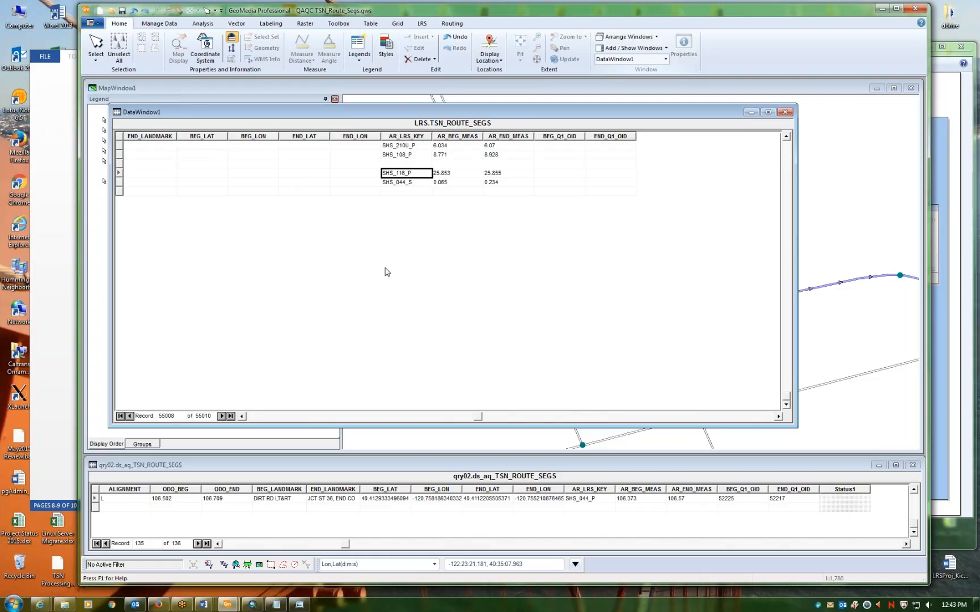
left_click(245, 416)
left_click(245, 416)
left_click(245, 416)
left_click(245, 416)
left_click(245, 416)
left_click(245, 416)
left_click(245, 416)
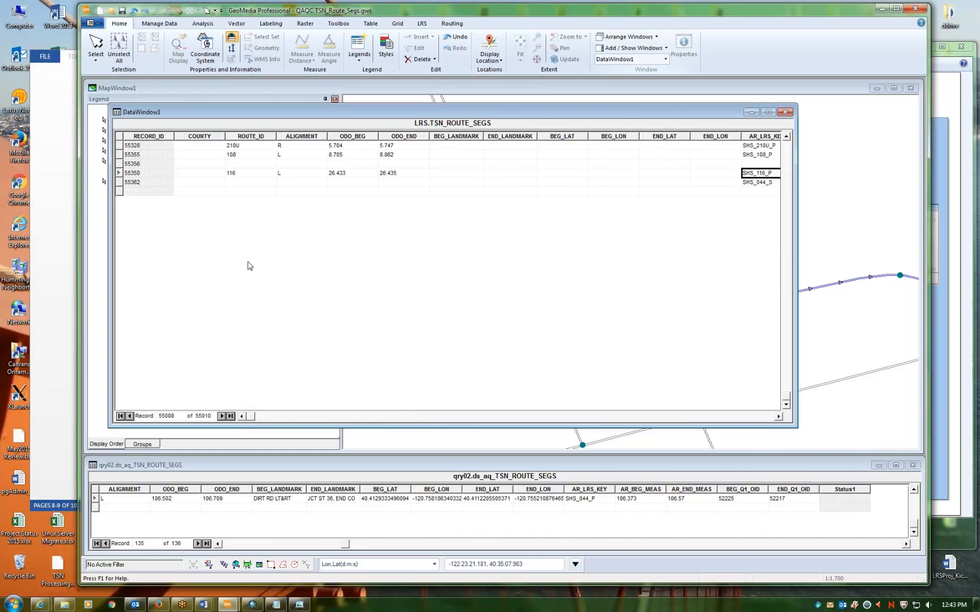
left_click(256, 182)
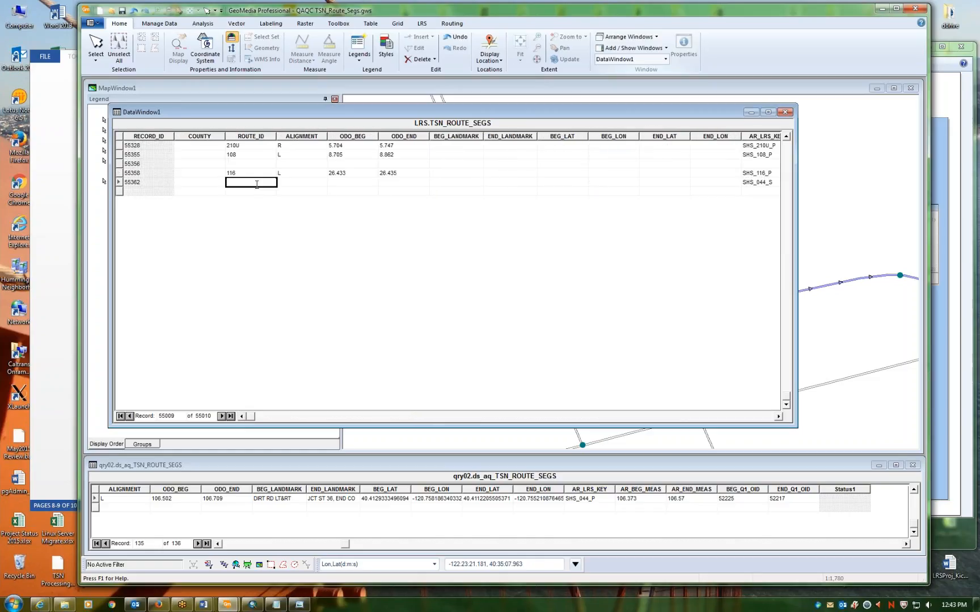
key("Tab")
key("Tab")
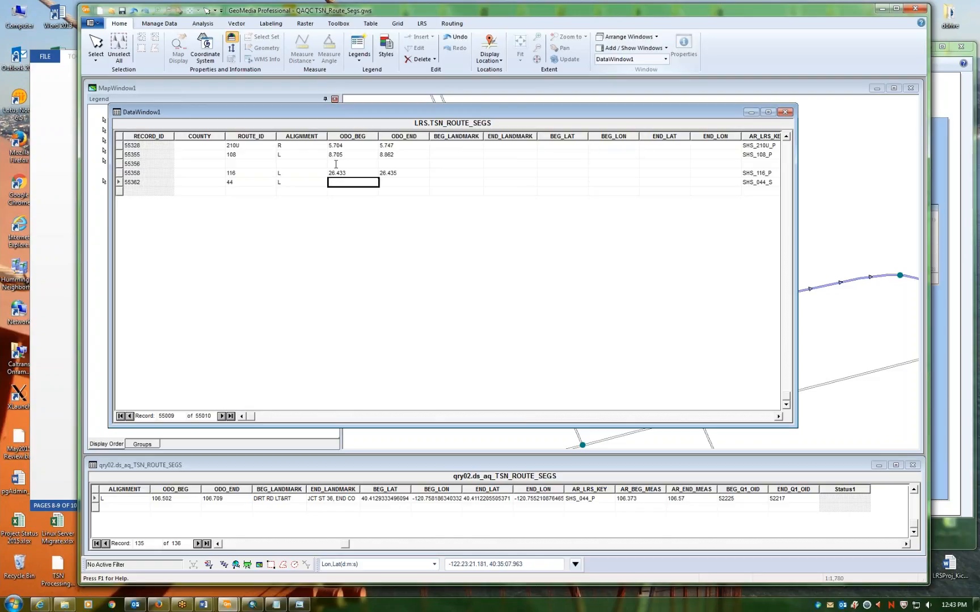
left_click(451, 173)
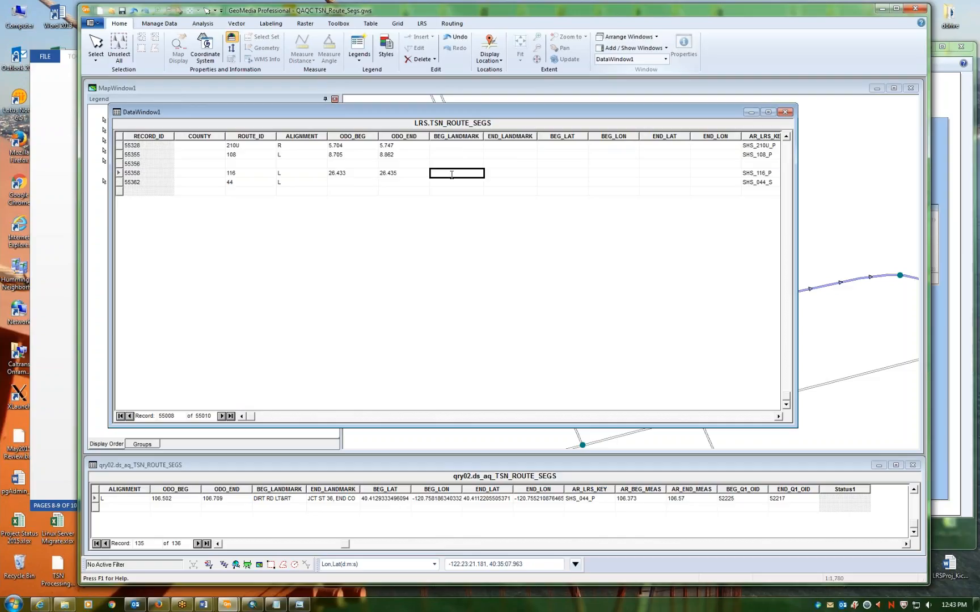
- Go to the first records of the qry02 route segments table and check their ODO_BEG and ODO_END values
left_click(398, 529)
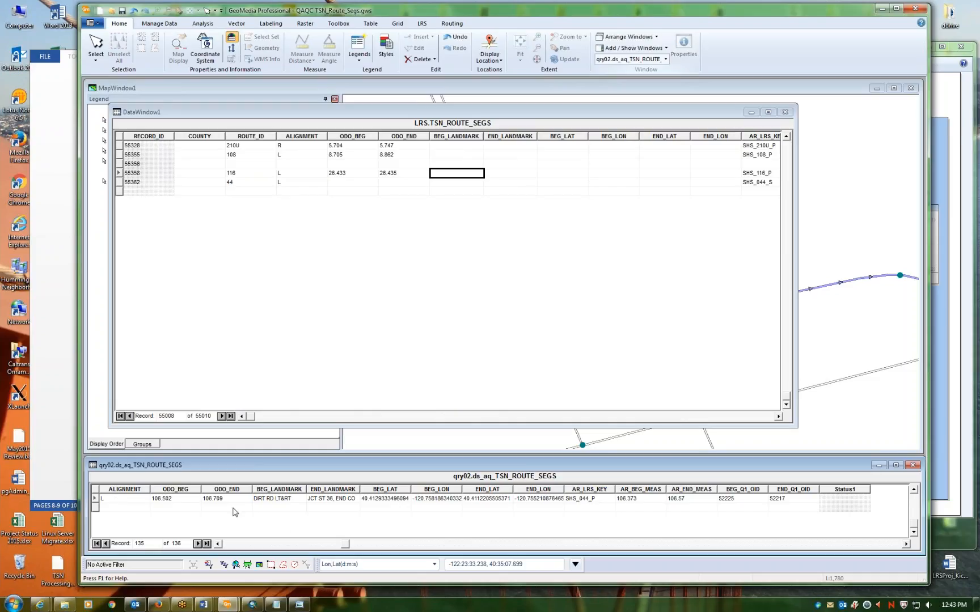
left_click(218, 543)
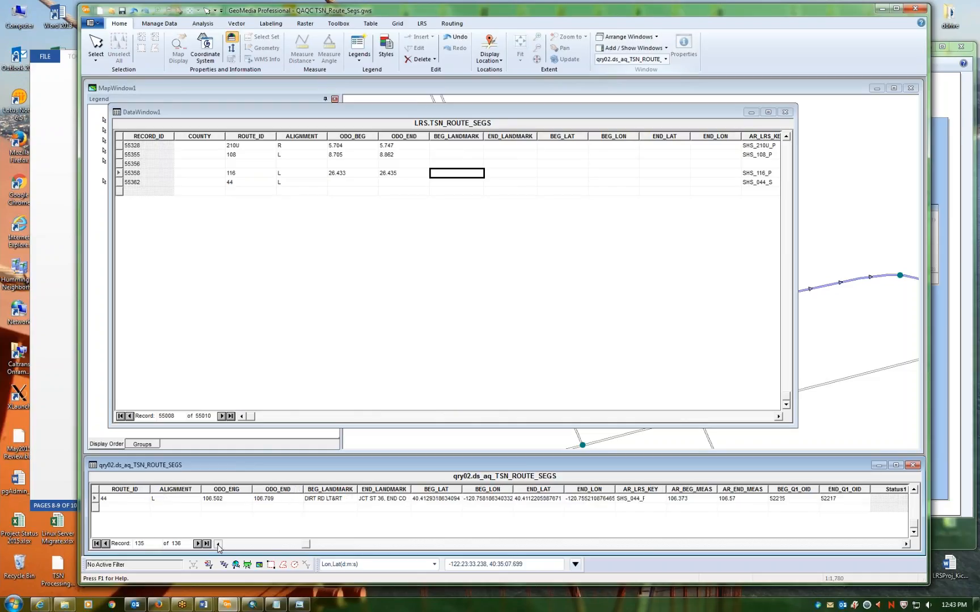
left_click(218, 545)
left_click(218, 545)
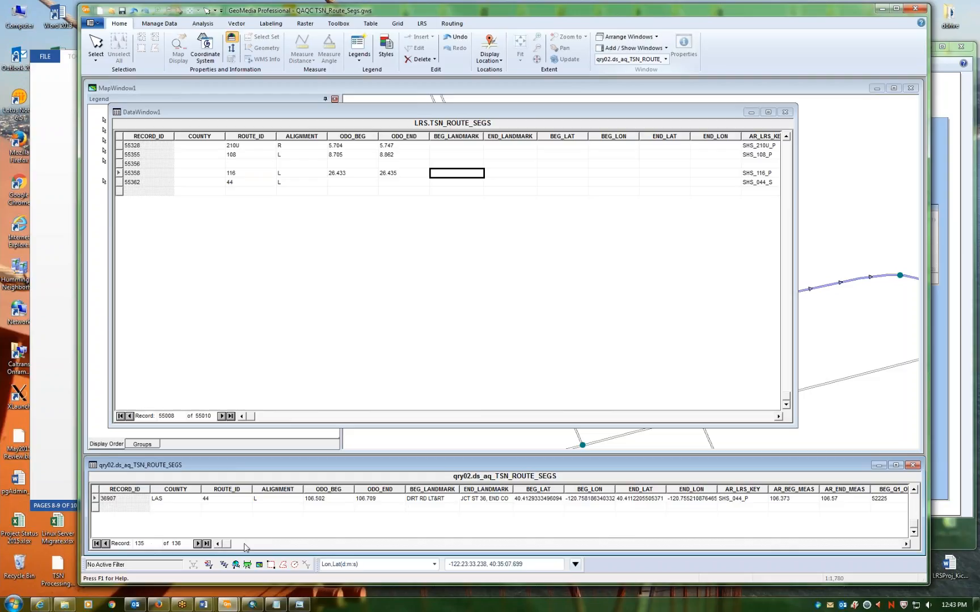
left_click(96, 543)
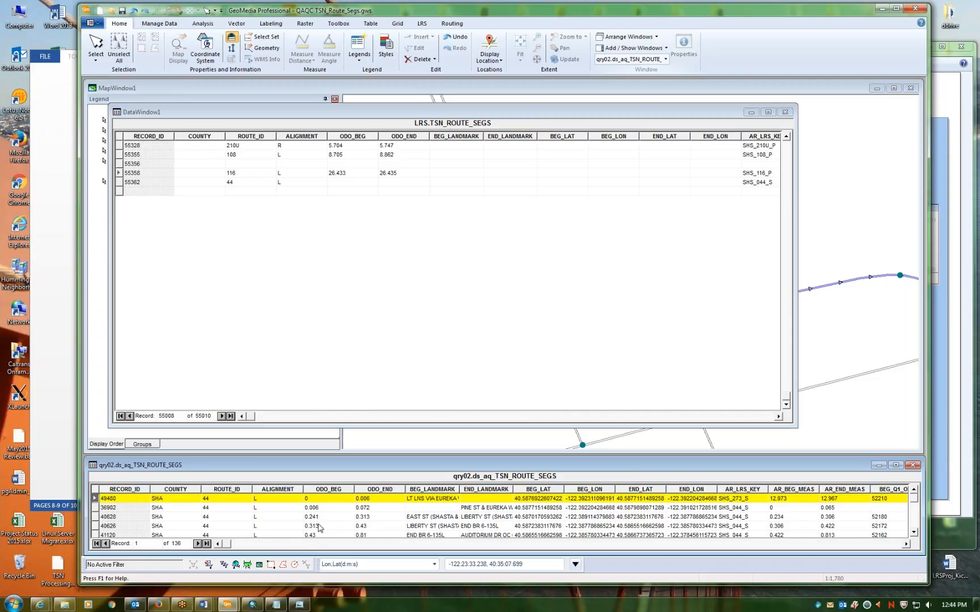
left_click(906, 545)
left_click(905, 546)
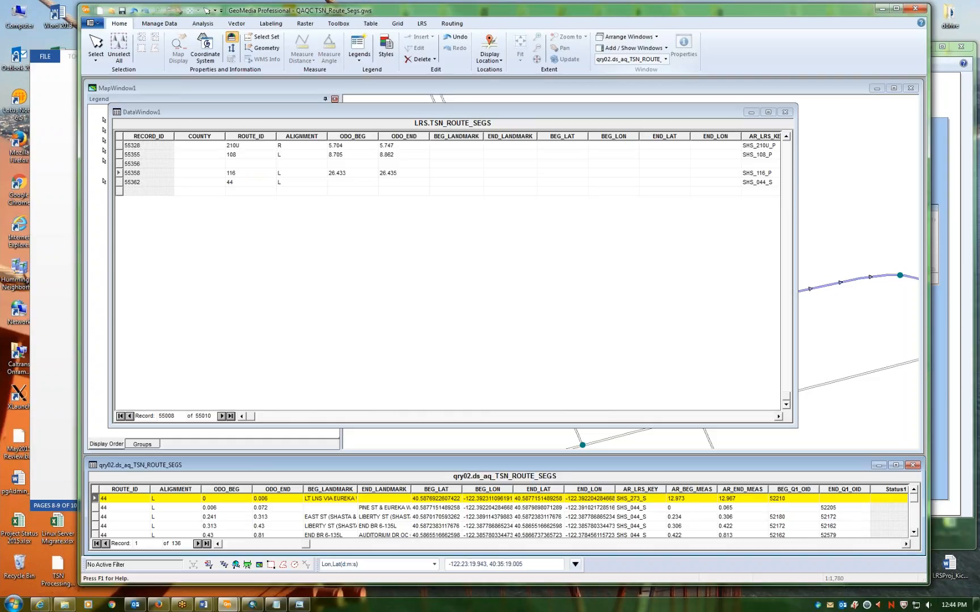
- Inspect the attributes of the two Route 44 segments on either side of the gap in the map
left_click(825, 169)
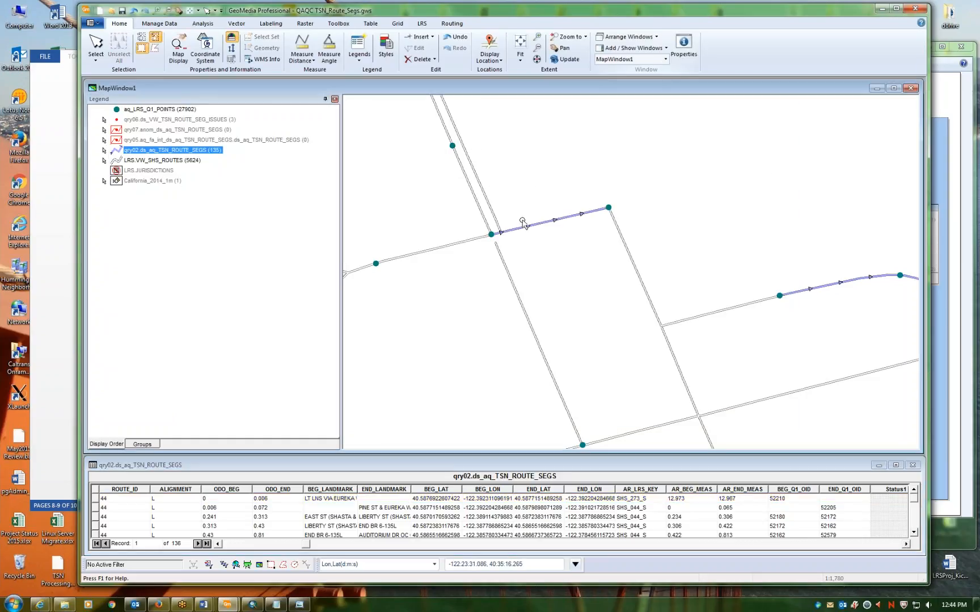
double_click(550, 222)
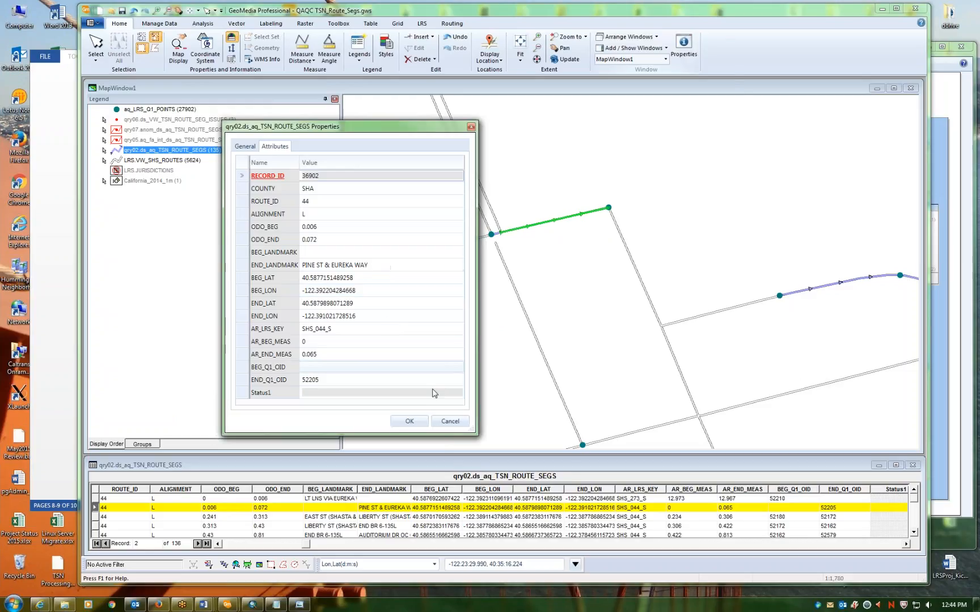
left_click(451, 420)
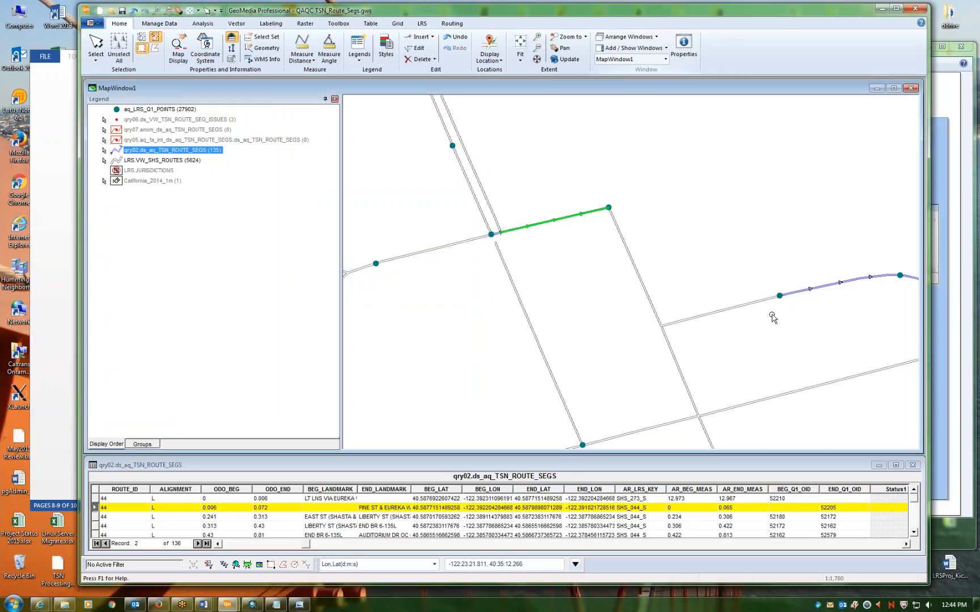
double_click(797, 295)
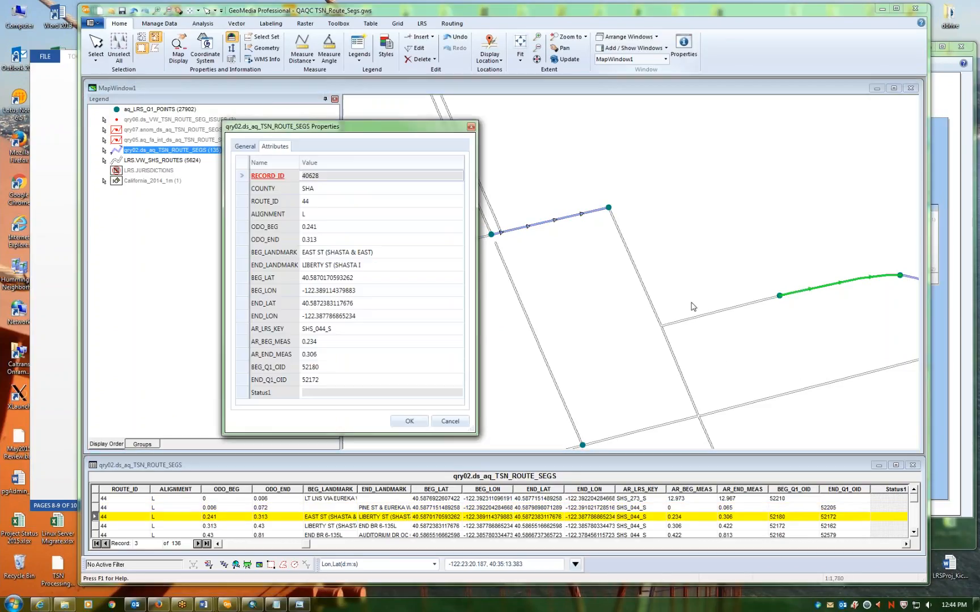
left_click(449, 420)
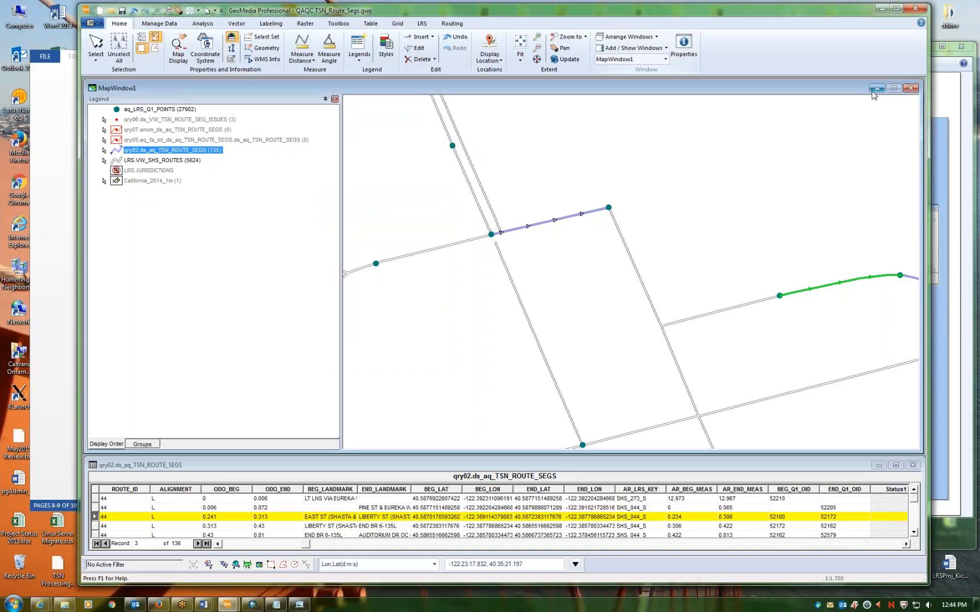
- Set ODO_BEG to 0.072 and ODO_END to 0.241 for record 55362 in LRS.TSN_ROUTE_SEGS and commit the record
left_click_drag(848, 89, 851, 226)
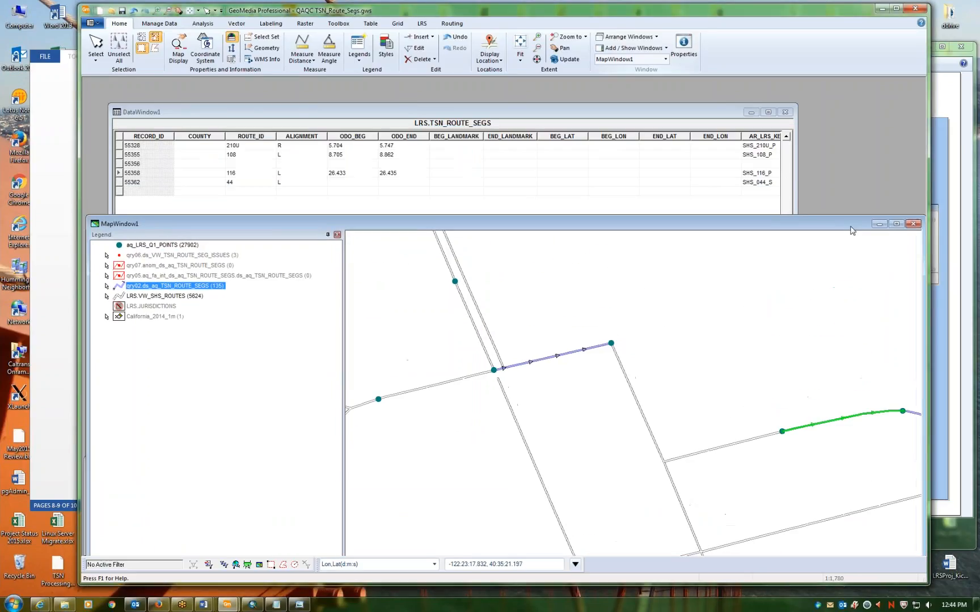
left_click(625, 118)
left_click(363, 183)
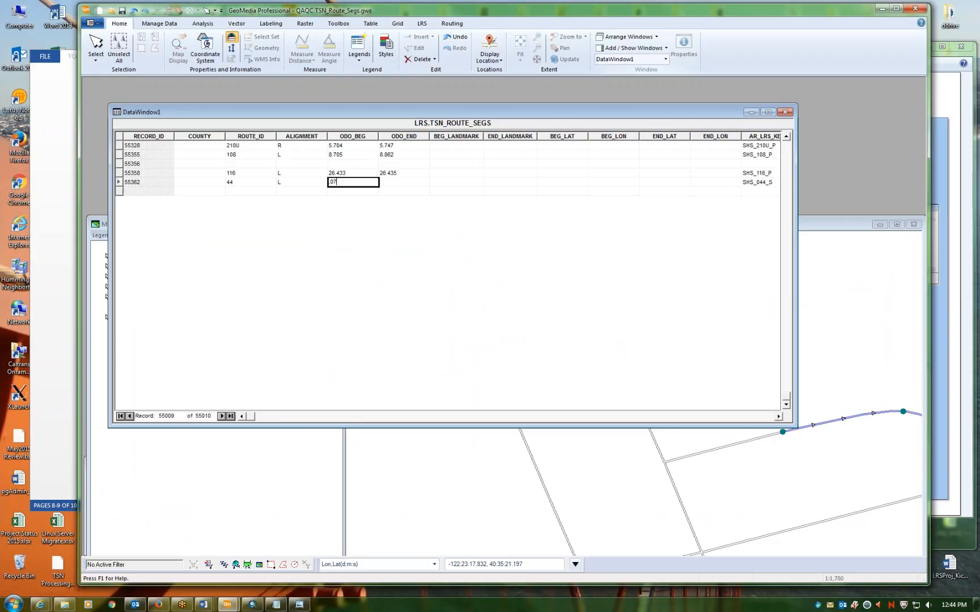
key("Tab")
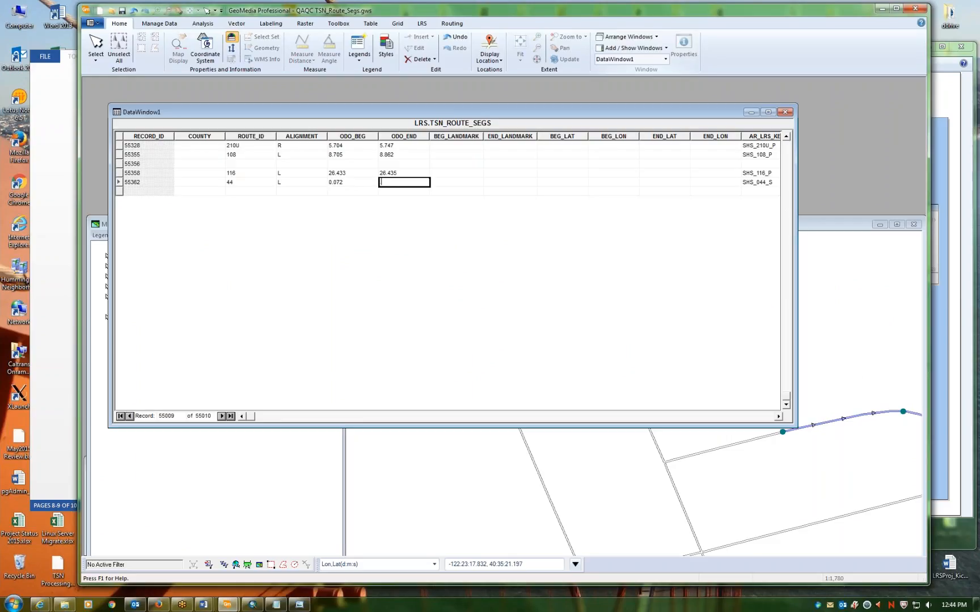
left_click(437, 172)
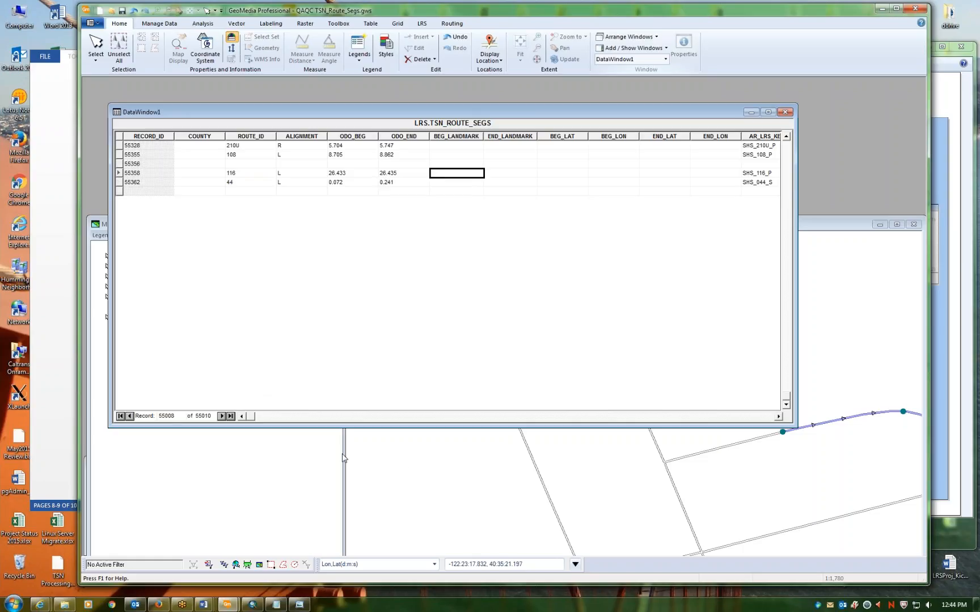
- Bring the map window back over the data table and reopen the xe.LRS connection to refresh the route segments
left_click(401, 466)
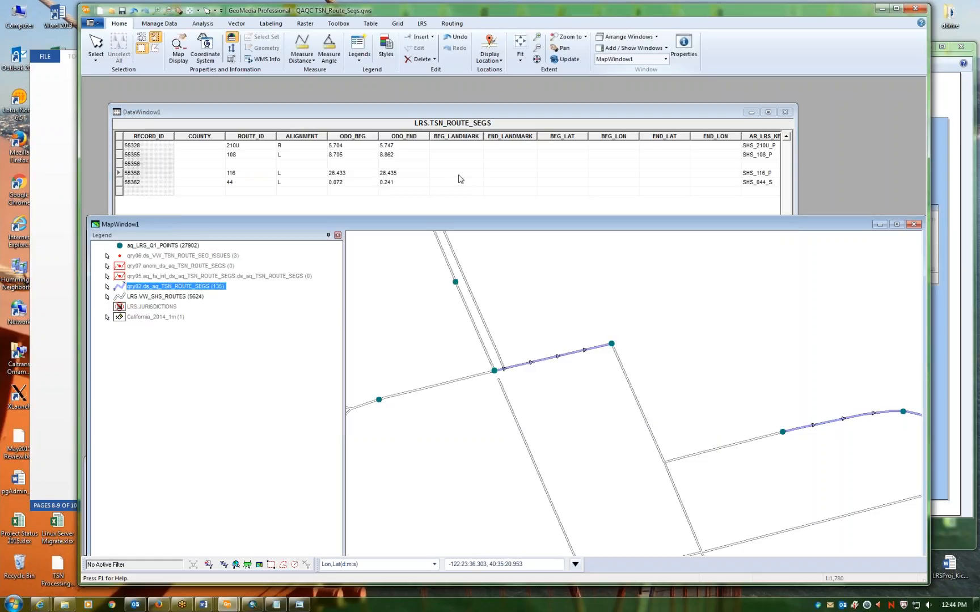
left_click_drag(512, 219, 509, 112)
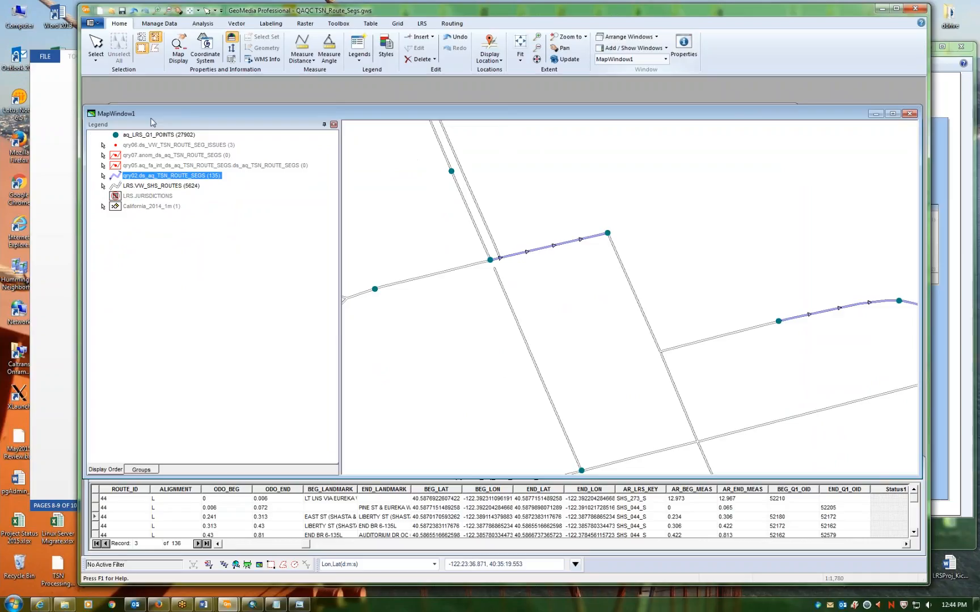
left_click(157, 26)
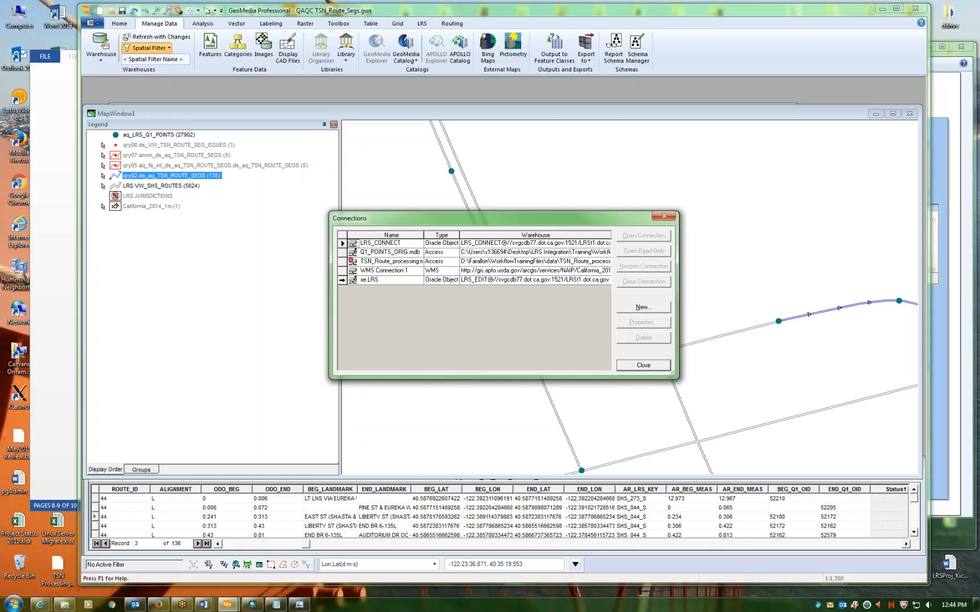
left_click(591, 301)
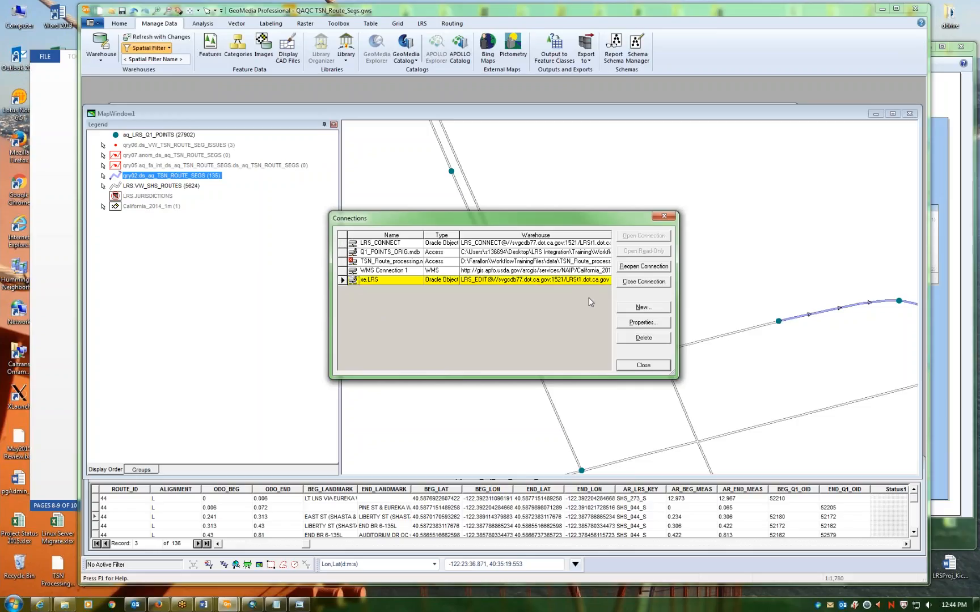
left_click(642, 266)
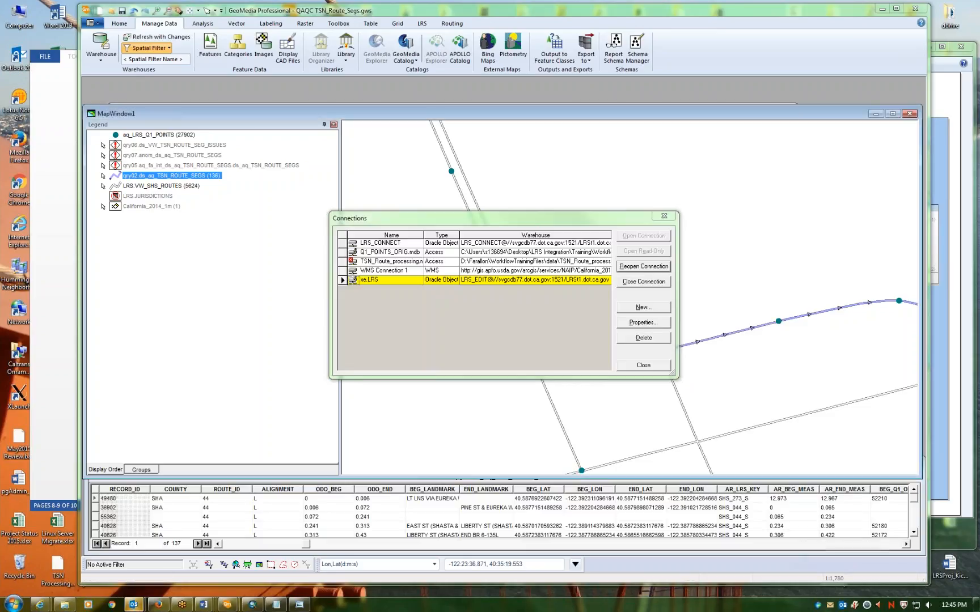
left_click(648, 367)
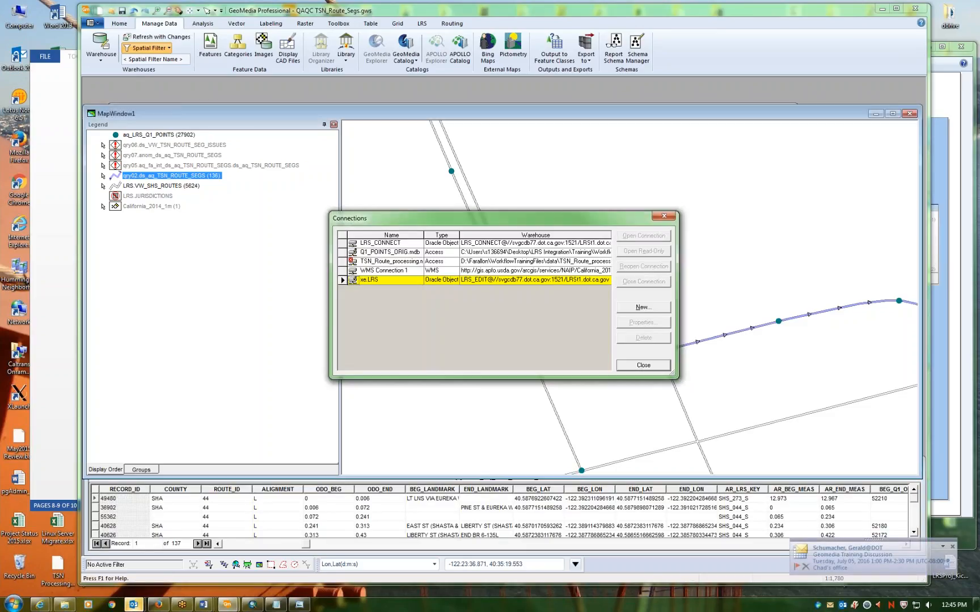
left_click(641, 366)
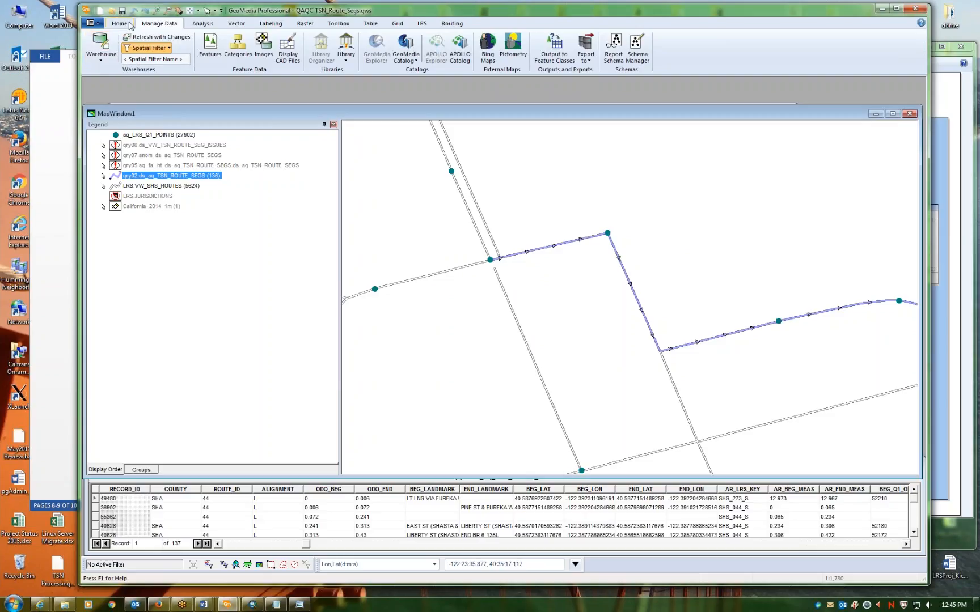
- Examine the filled Route 44 gap and the surrounding routes on the map at several scales
left_click(167, 11)
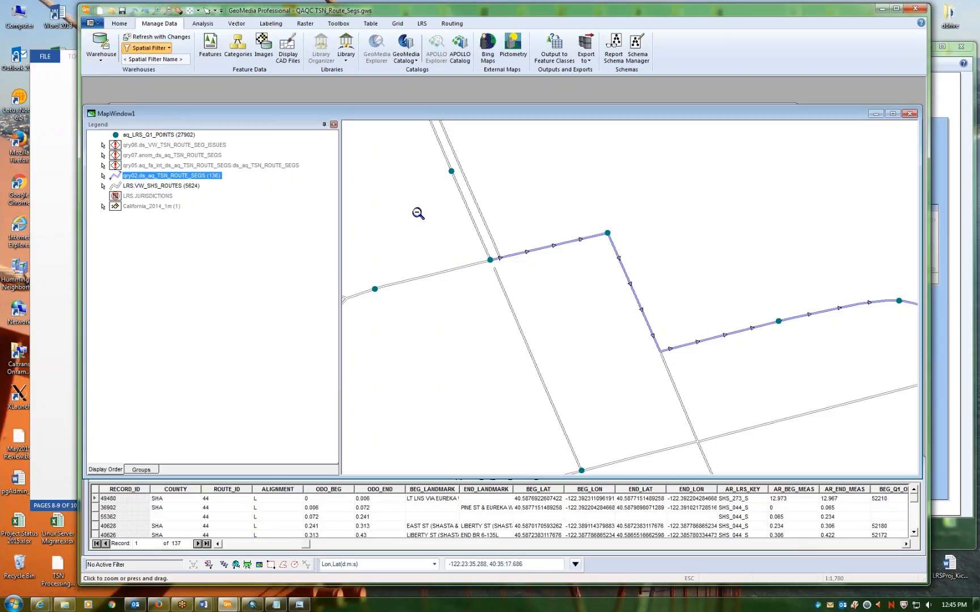
left_click(551, 294)
left_click(551, 296)
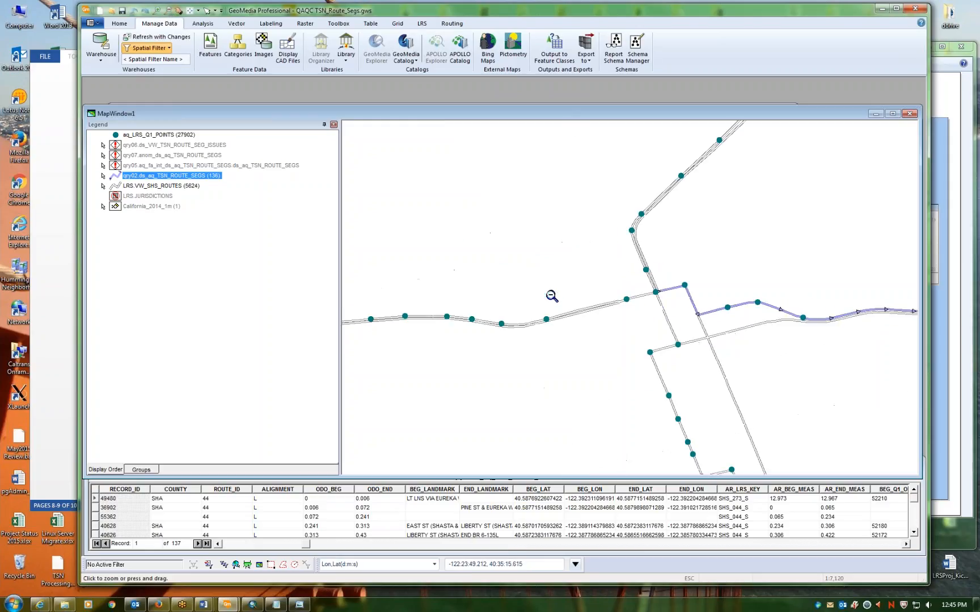
left_click(630, 322)
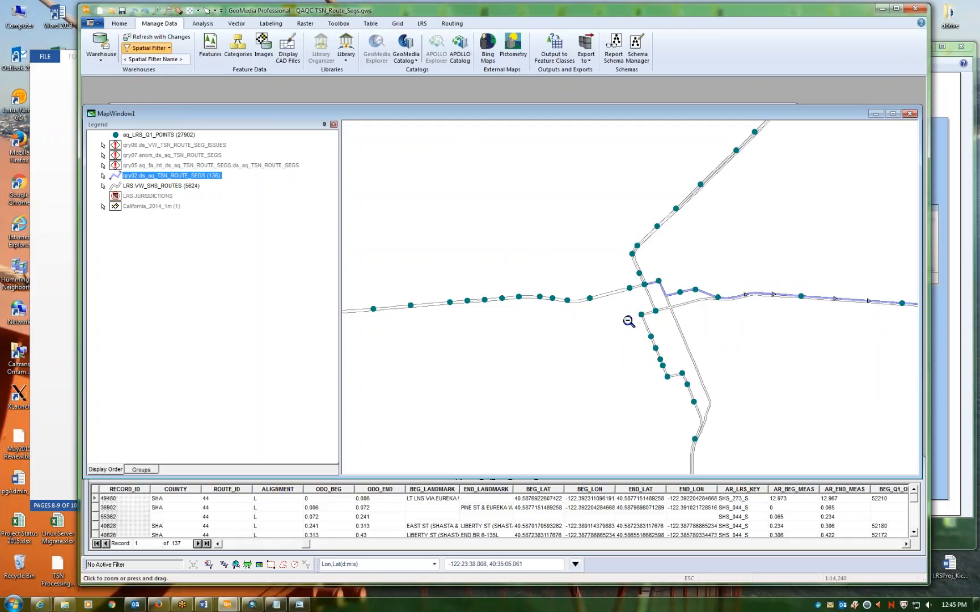
left_click(698, 333)
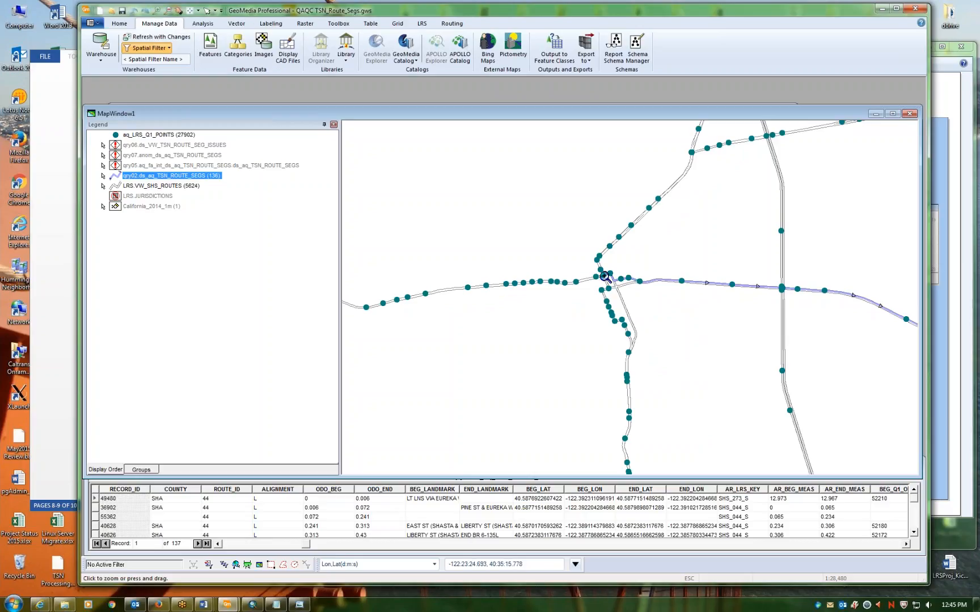
left_click_drag(580, 265, 661, 306)
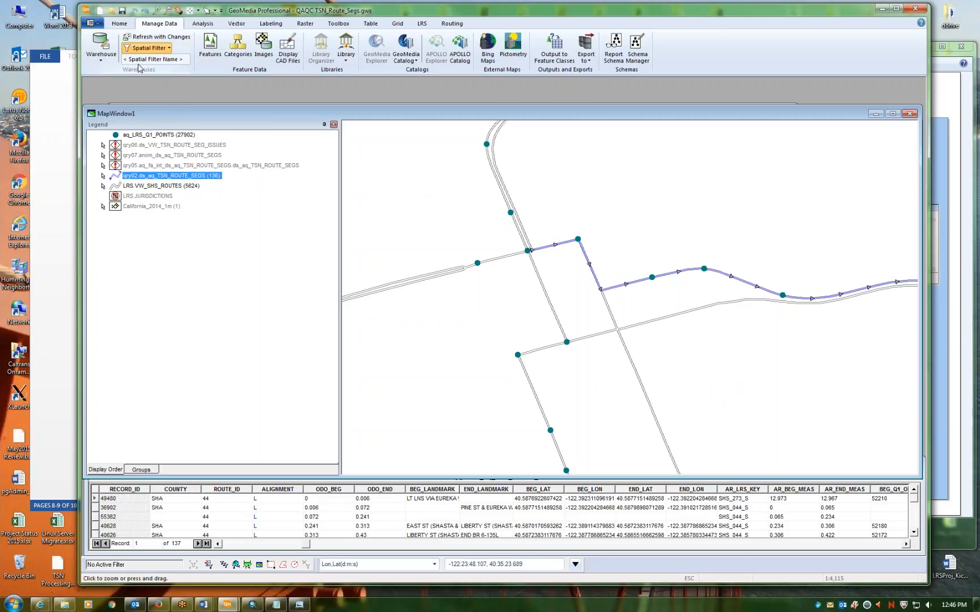
left_click(167, 11)
left_click(693, 338)
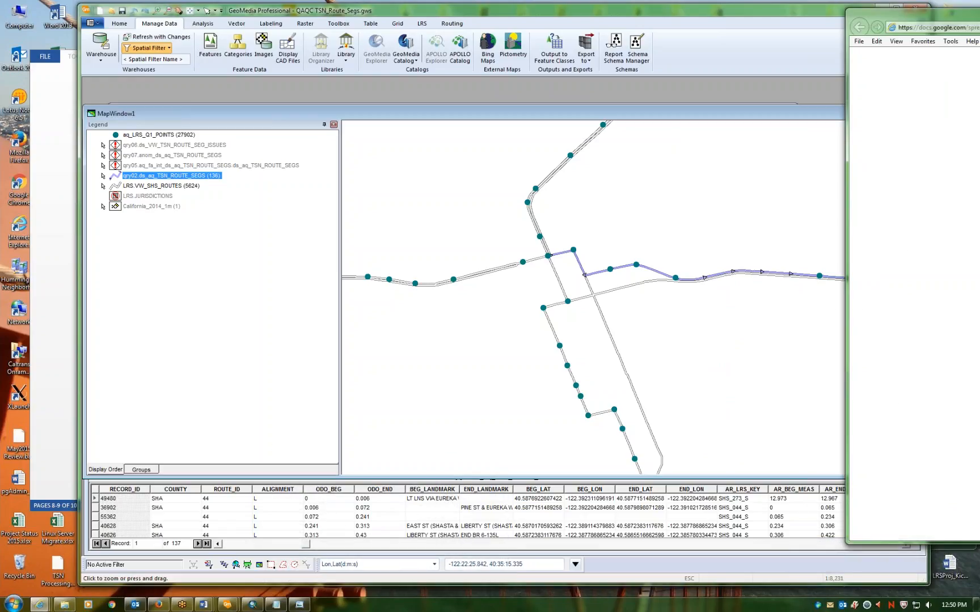
- Switch to the CT TSN_ROUTE_SEG ISSUES spreadsheet in the browser and review the flagged routes down to Route 197 L, selecting its notes cell
left_click_drag(951, 16, 522, 20)
left_click_drag(865, 20, 593, 22)
left_click_drag(871, 22, 832, 31)
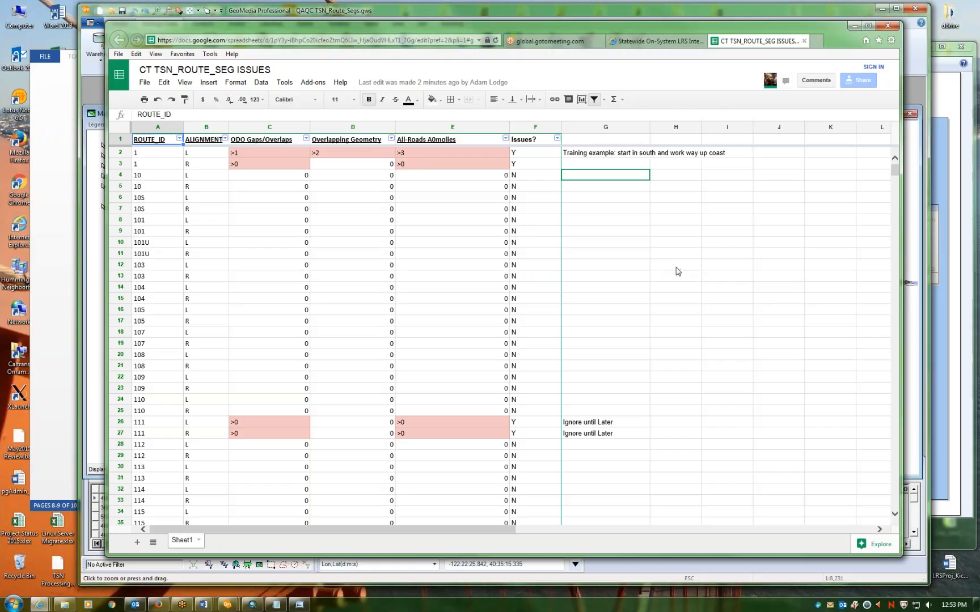
scroll(651, 315, "down", 20)
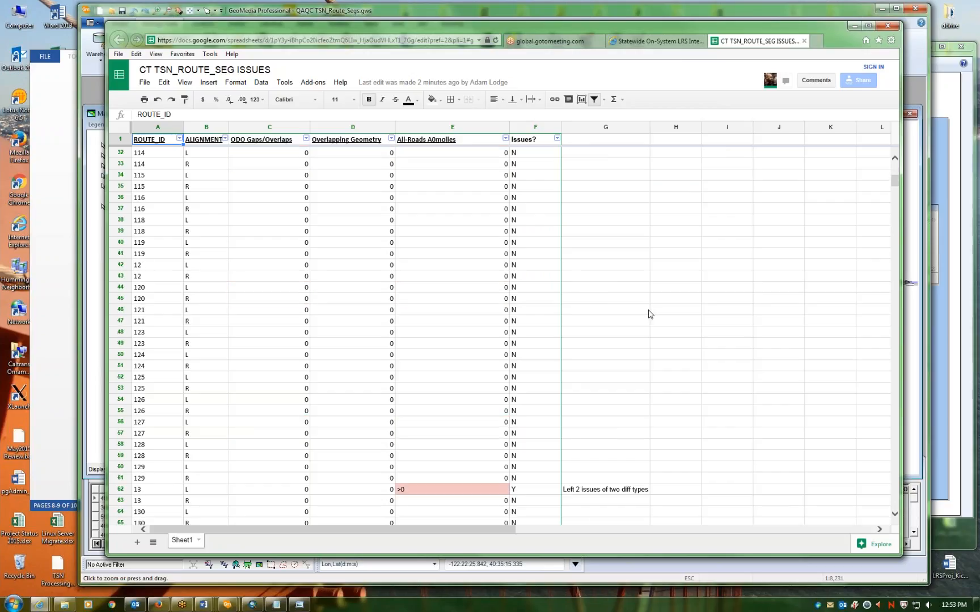
scroll(659, 316, "down", 20)
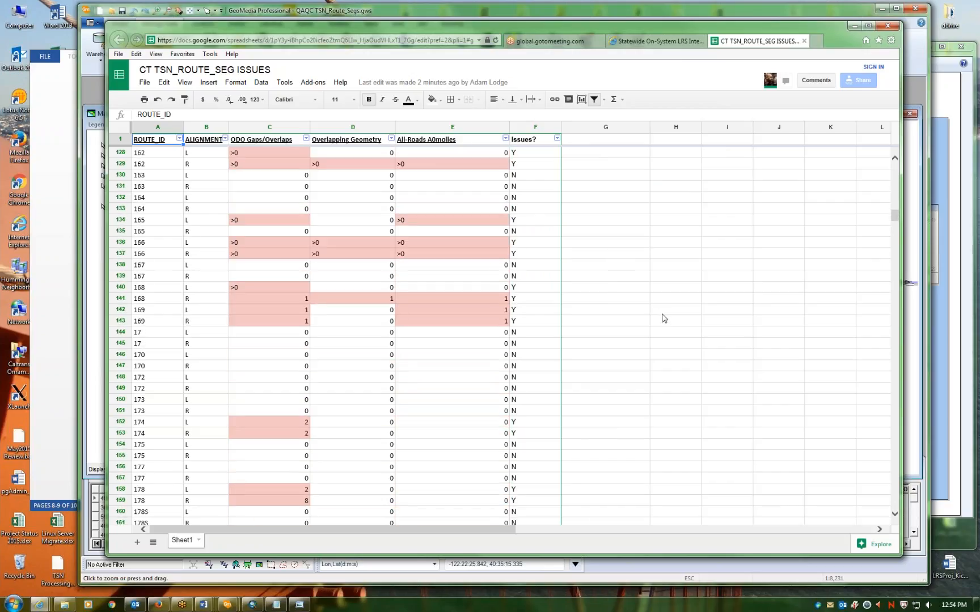
scroll(680, 323, "down", 7)
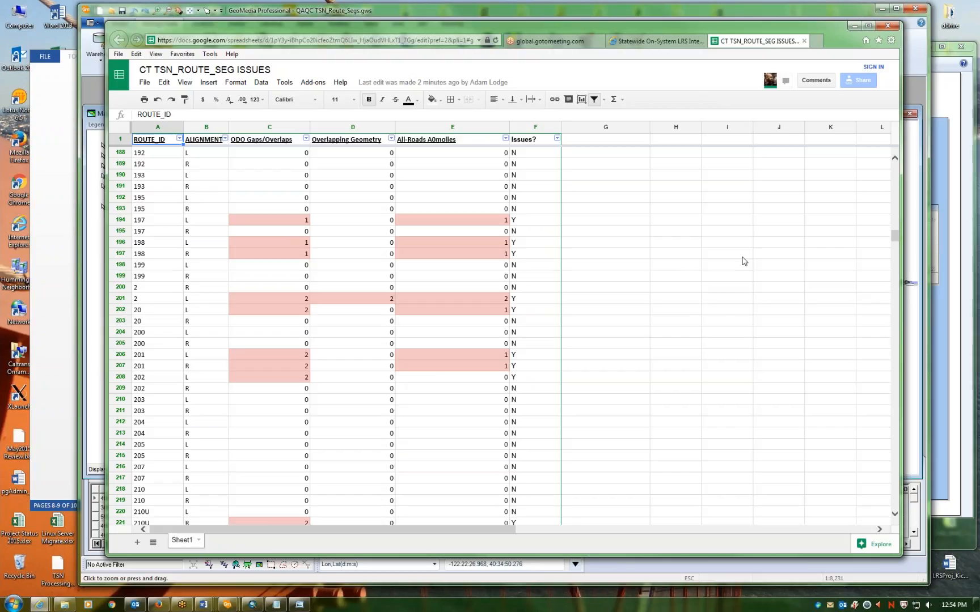
left_click(610, 223)
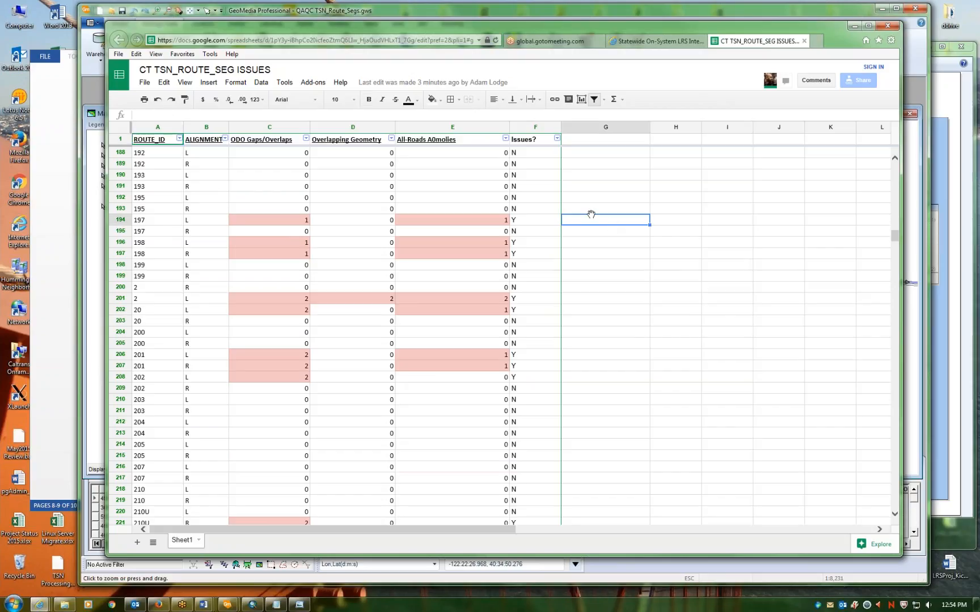